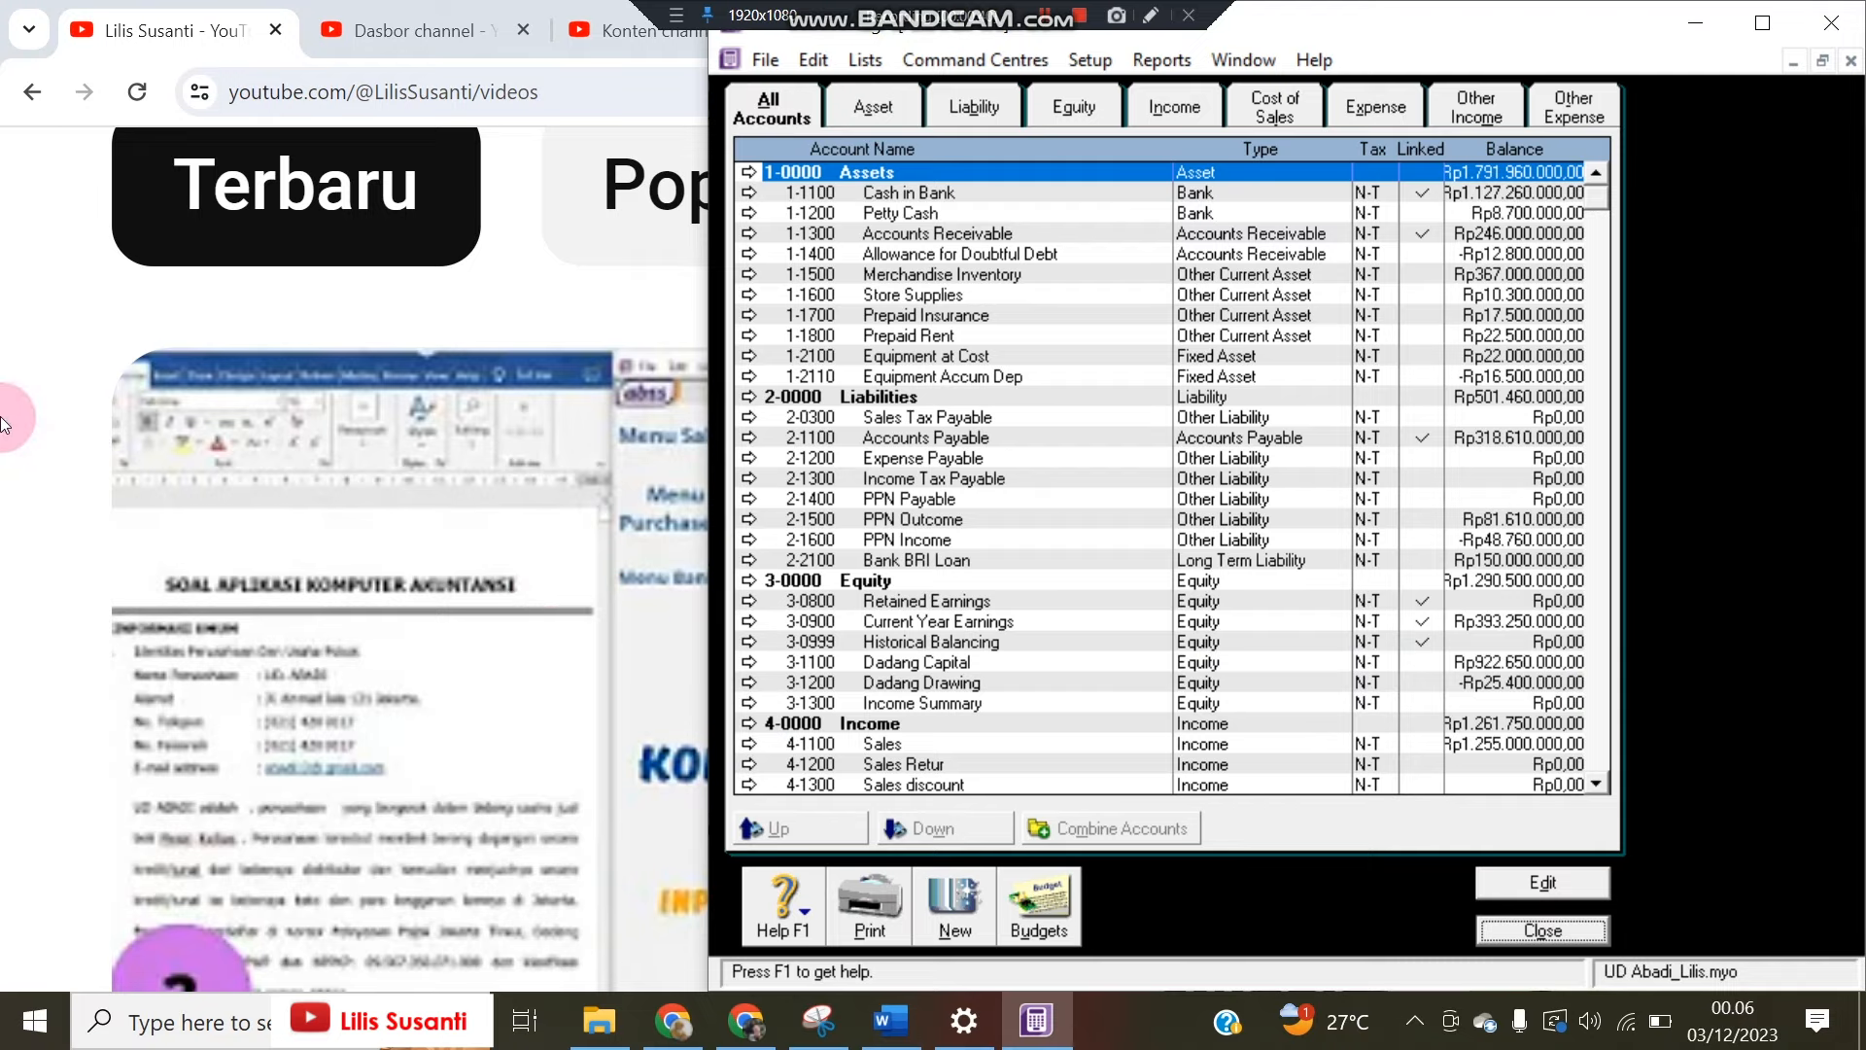
Arrange the Word adjustment memo and the ABSS accounts list side by side so the memo's amounts are readable
left_click(19, 410)
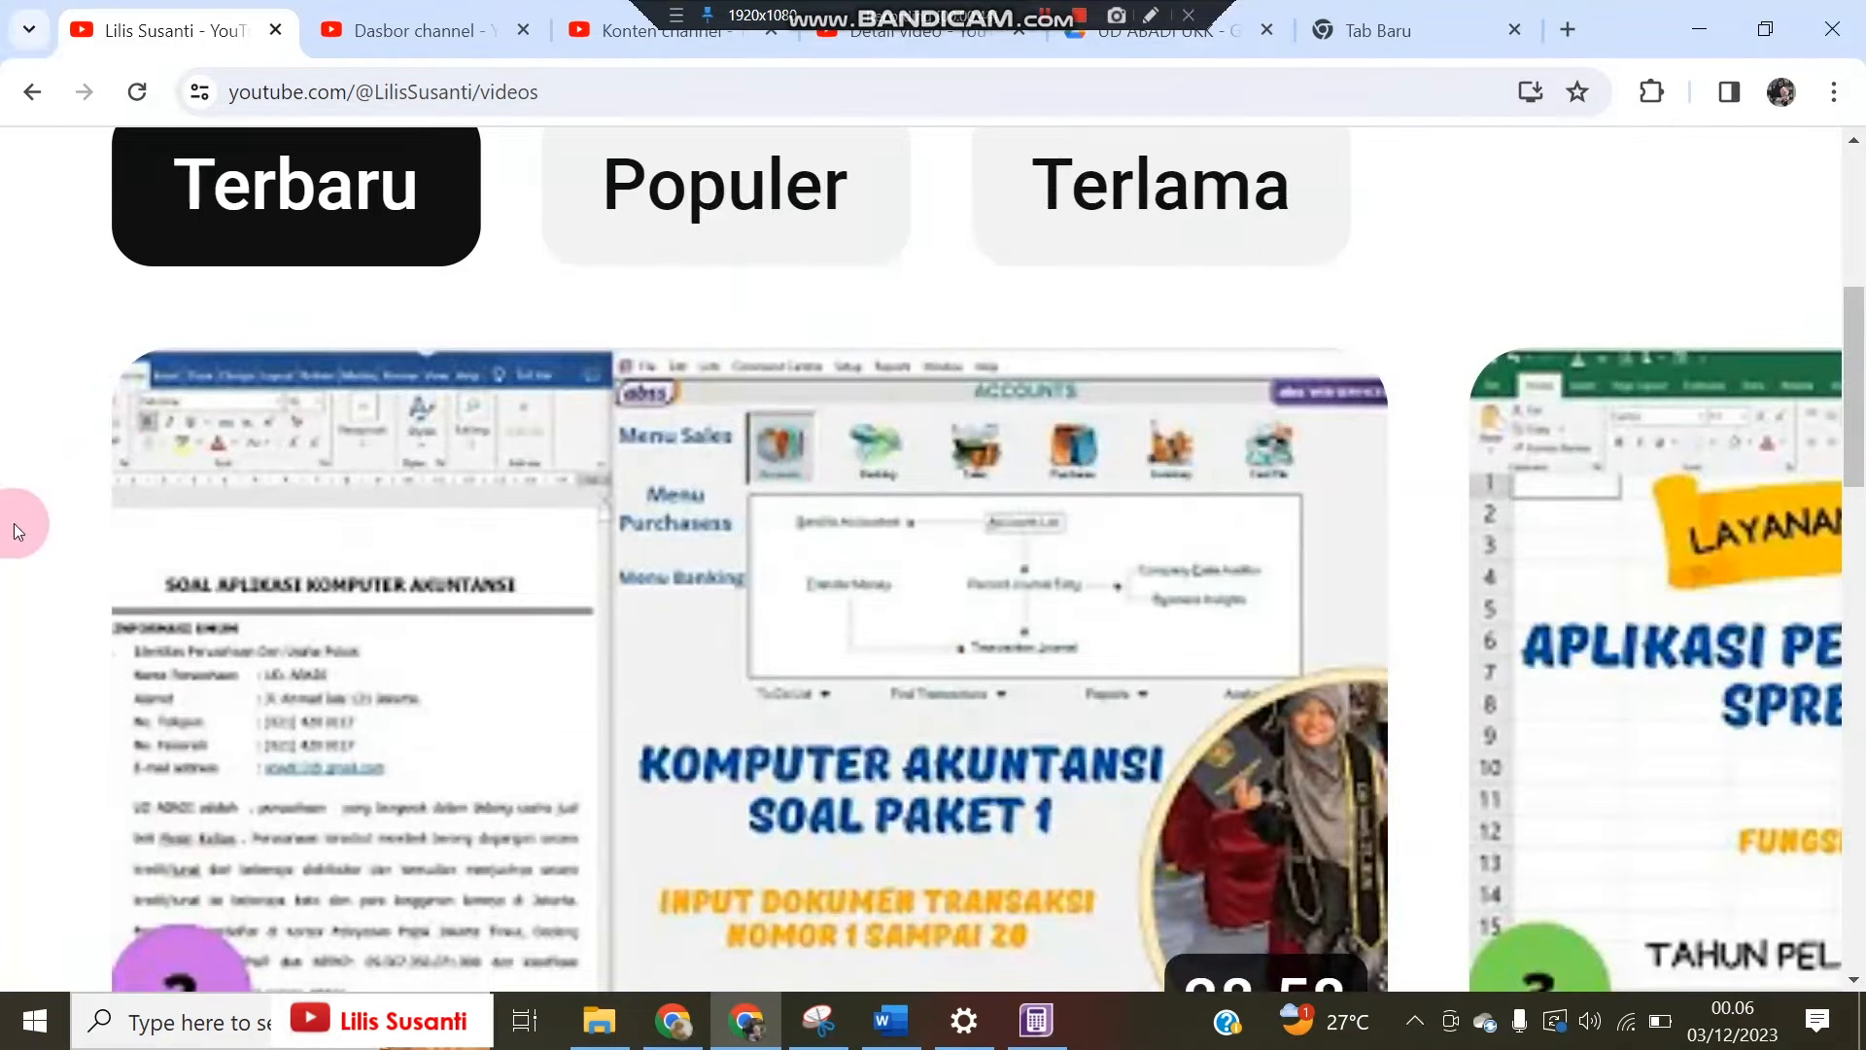
mouse_move(666, 783)
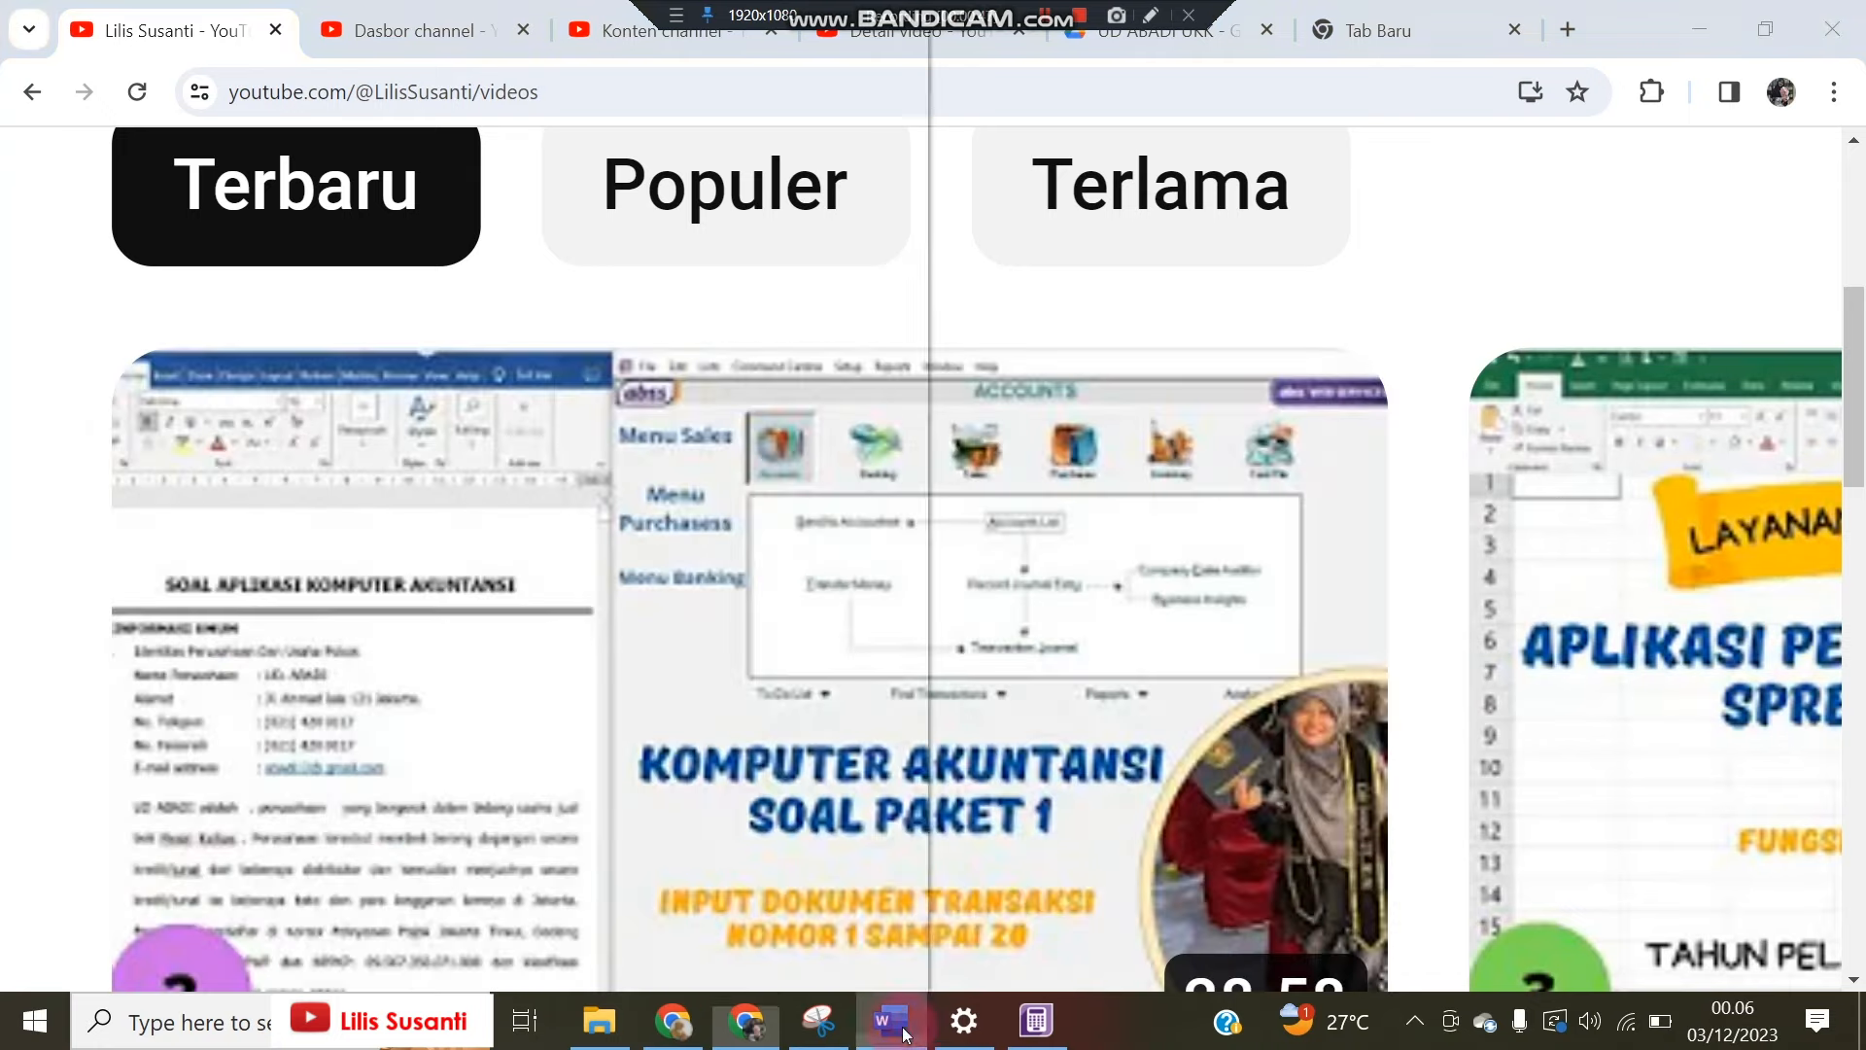
left_click(891, 1020)
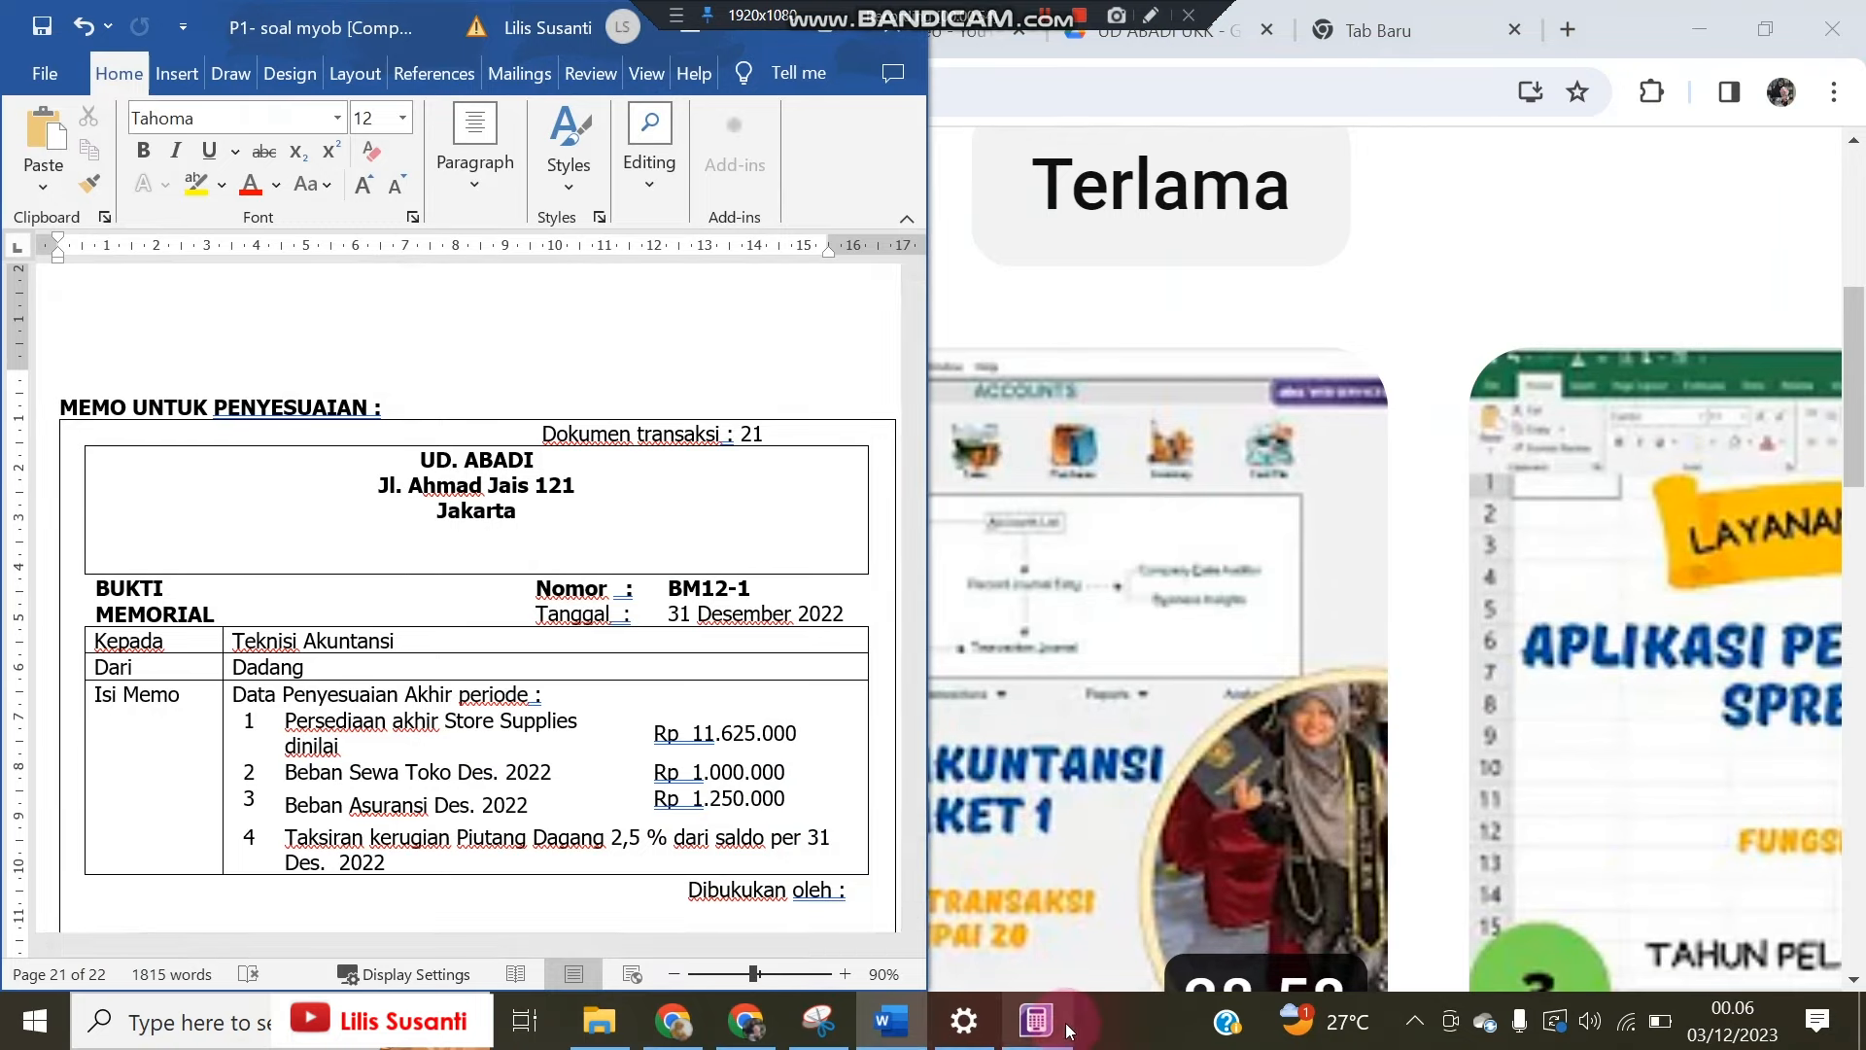
left_click(1036, 1021)
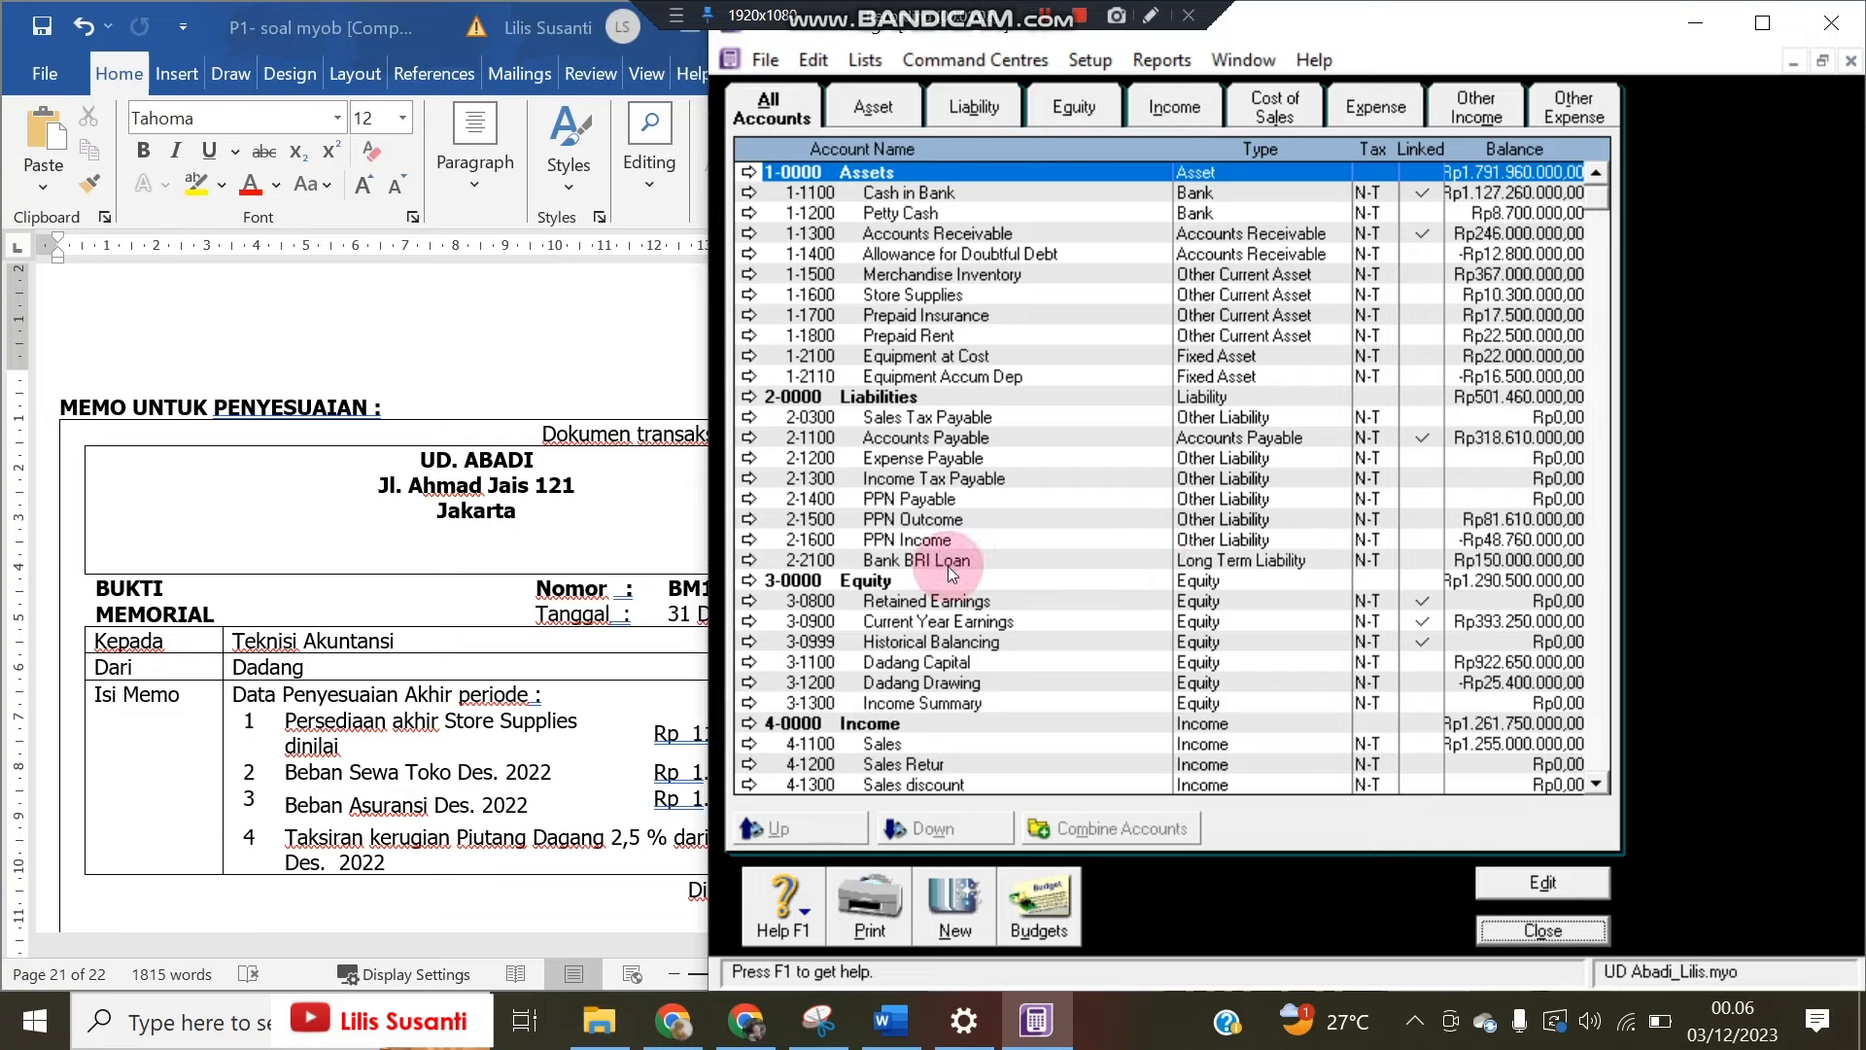
left_click(441, 367)
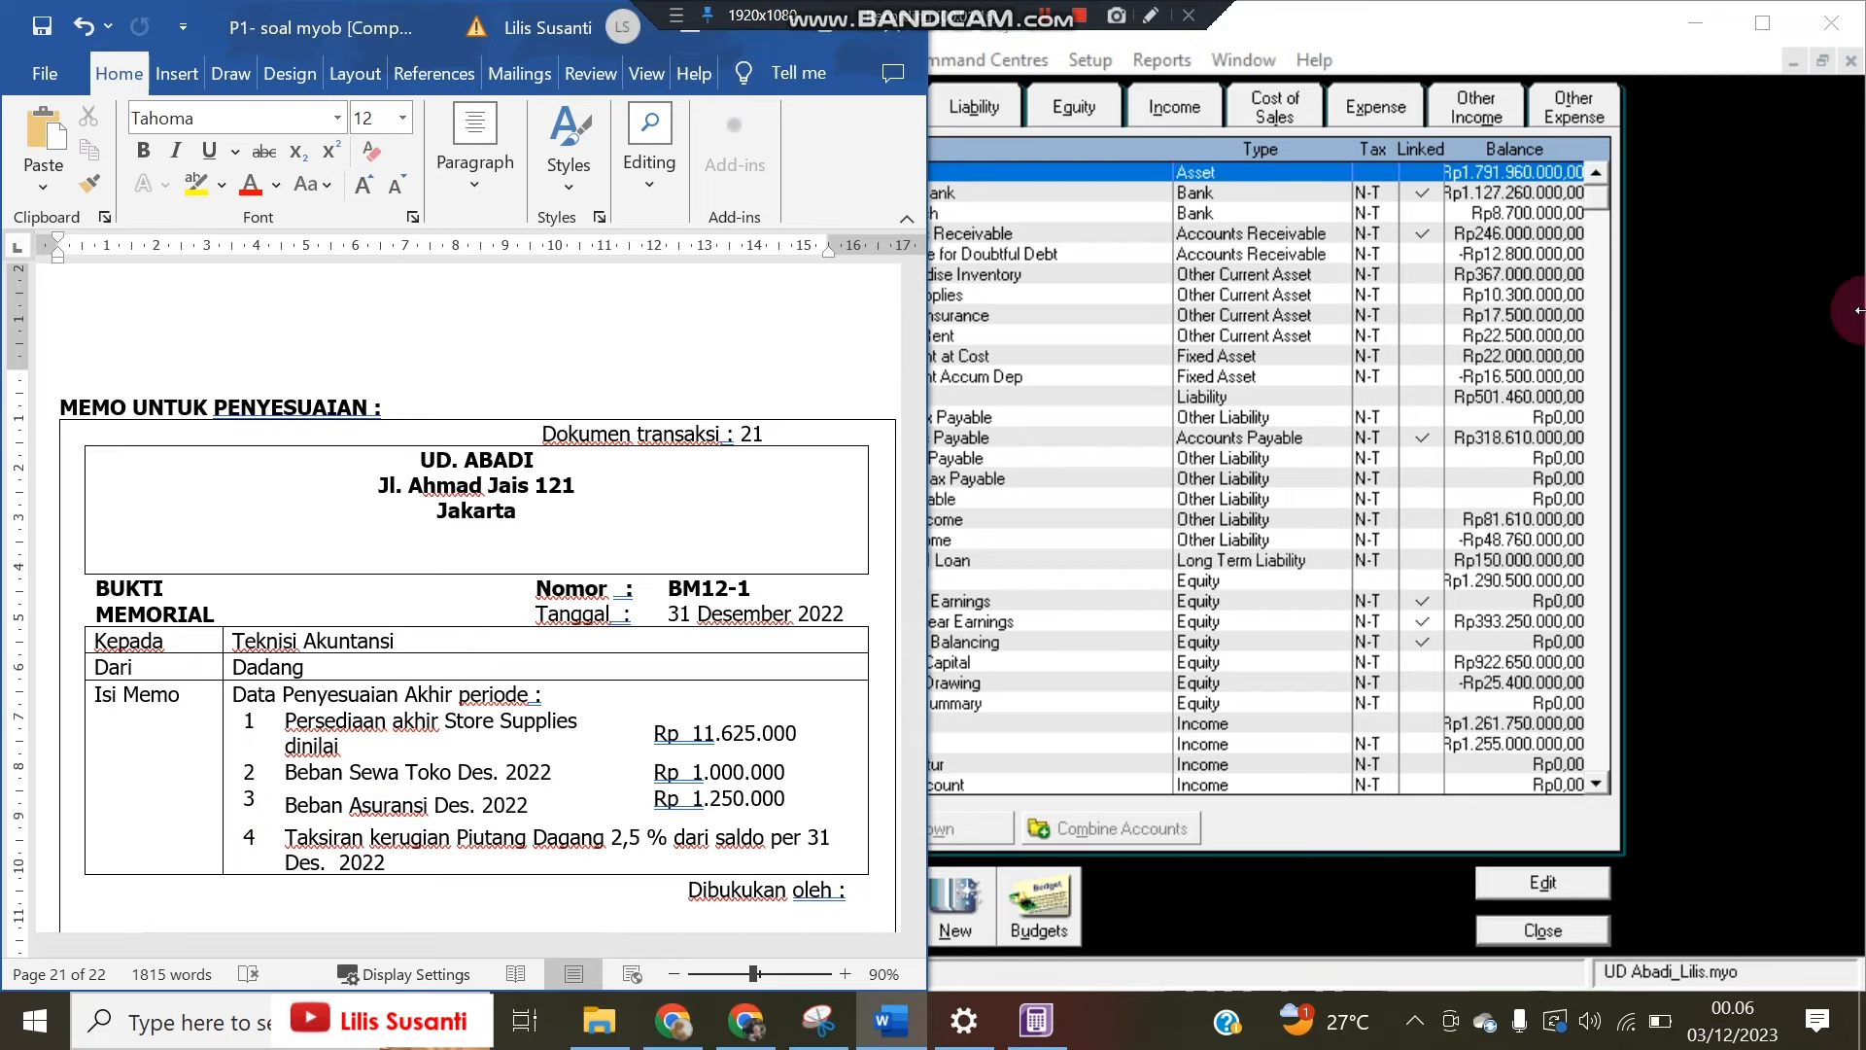
left_click(1805, 352)
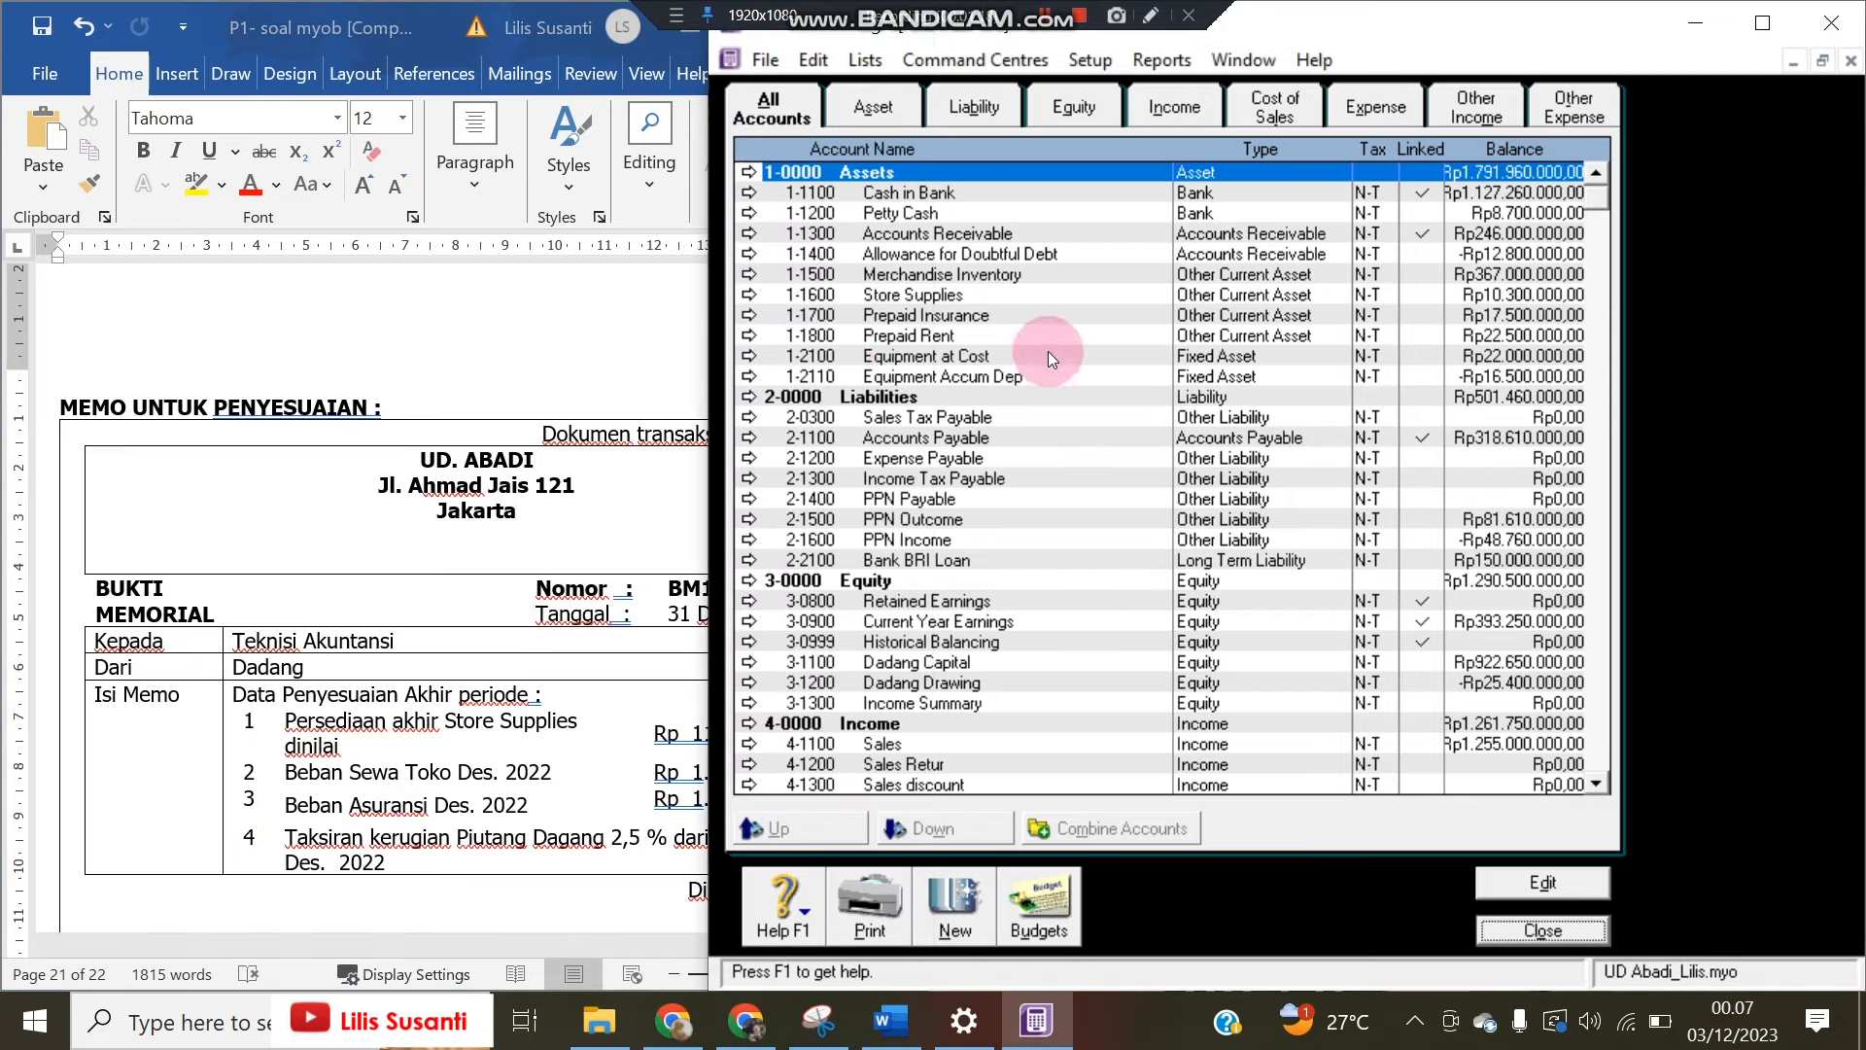
left_click_drag(706, 377, 825, 356)
left_click(760, 377)
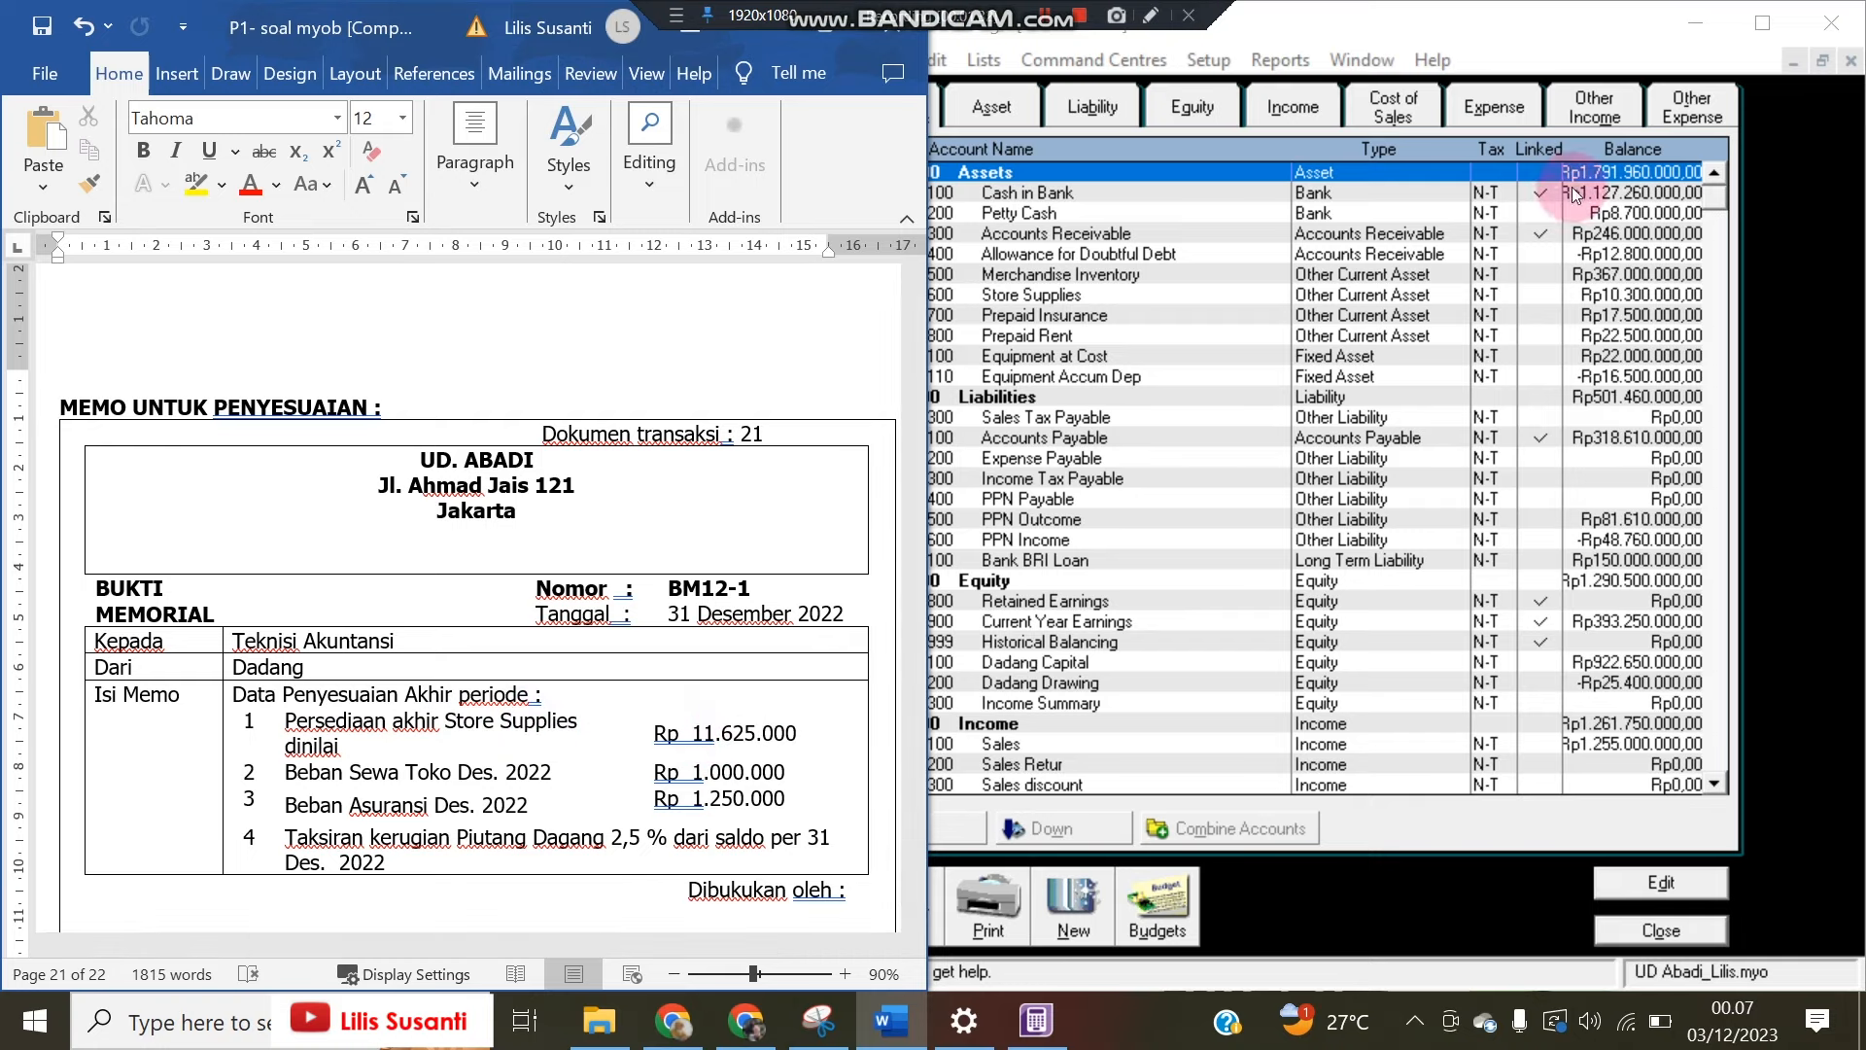
Compare the Store Supplies account with the Word memo, correct its ending inventory amount to 1.625.000, and highlight it in yellow
left_click(1631, 296)
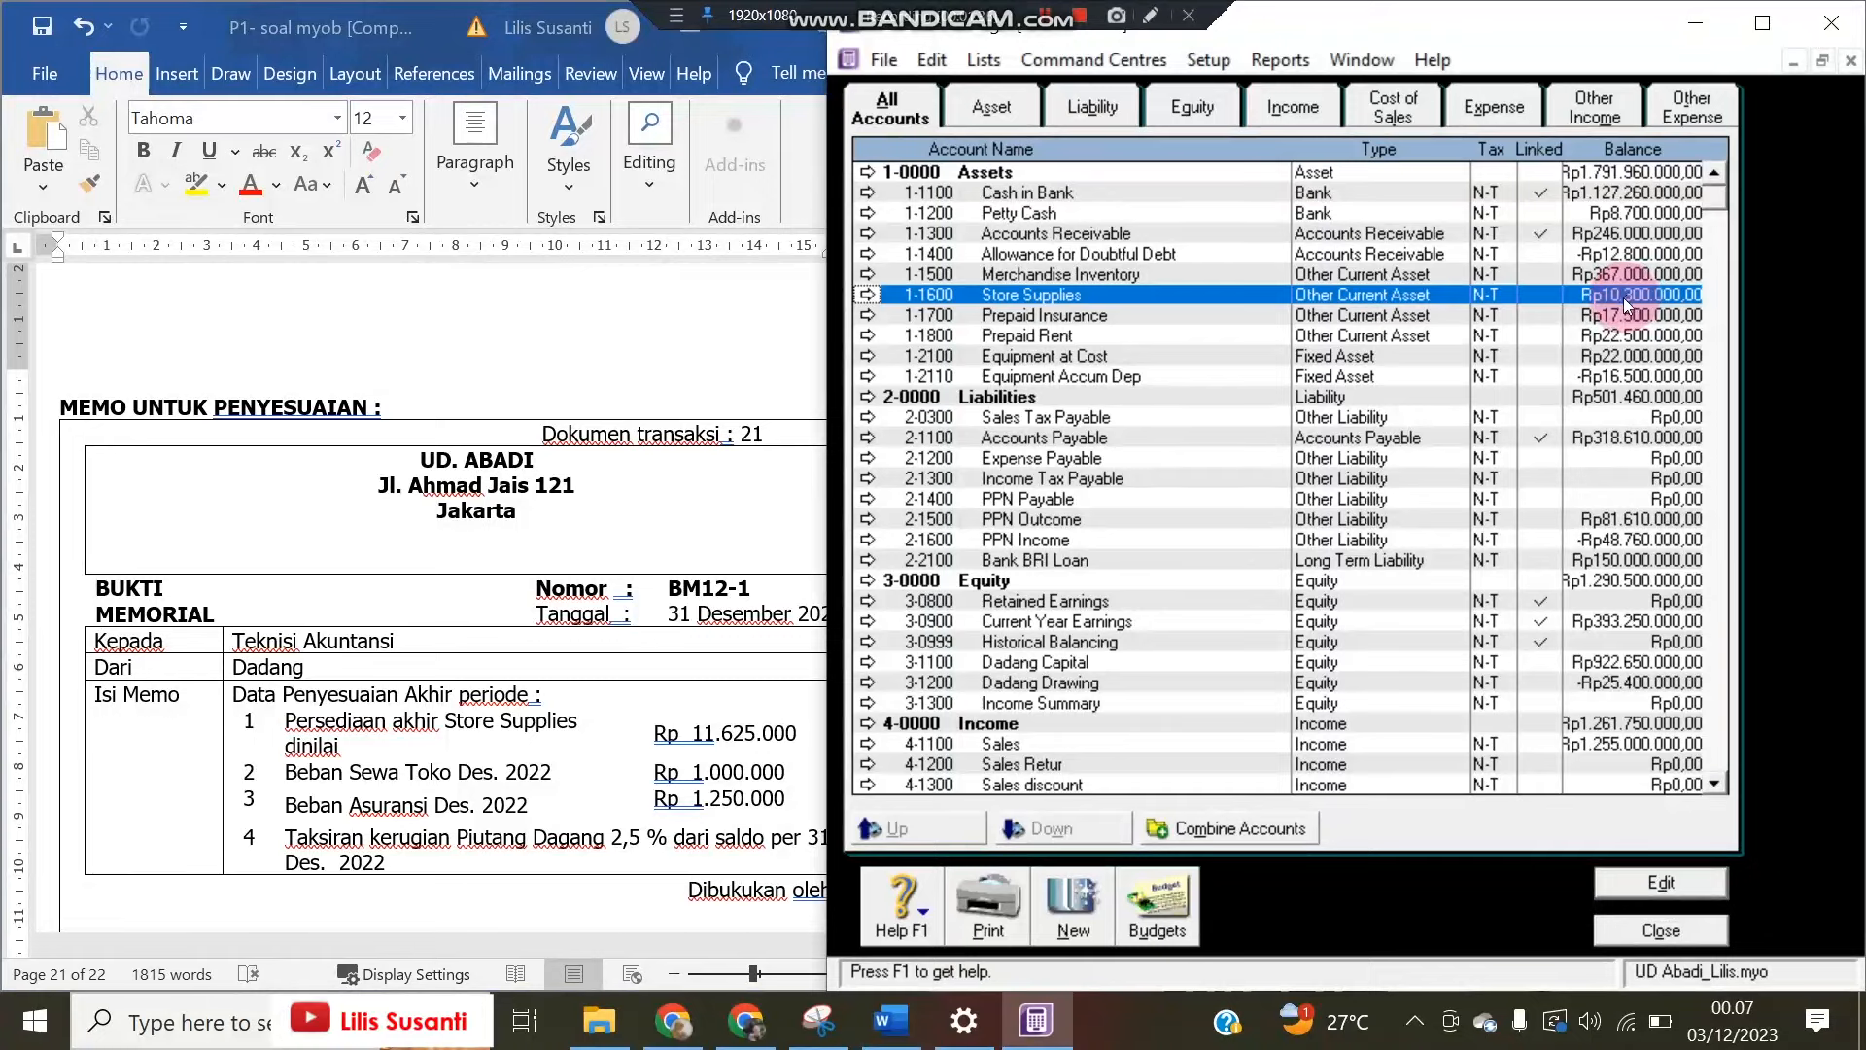
left_click(700, 735)
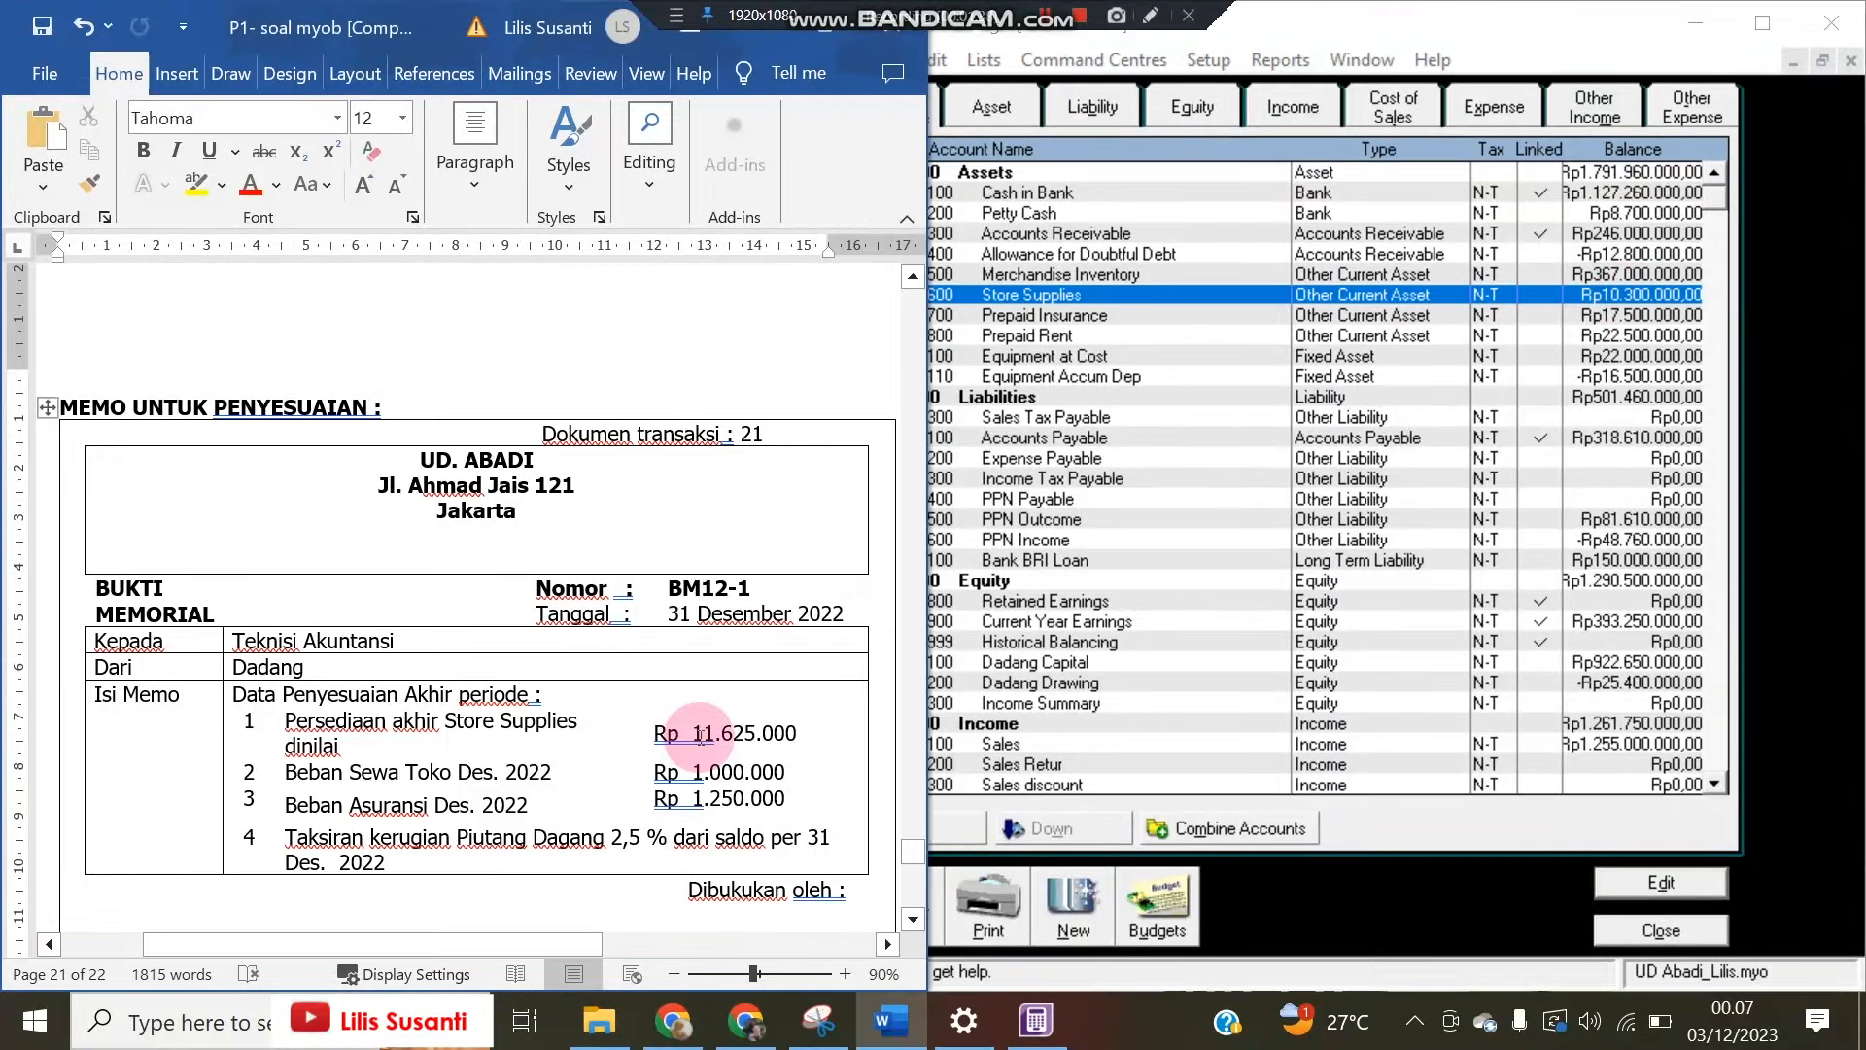
key("BackSpace")
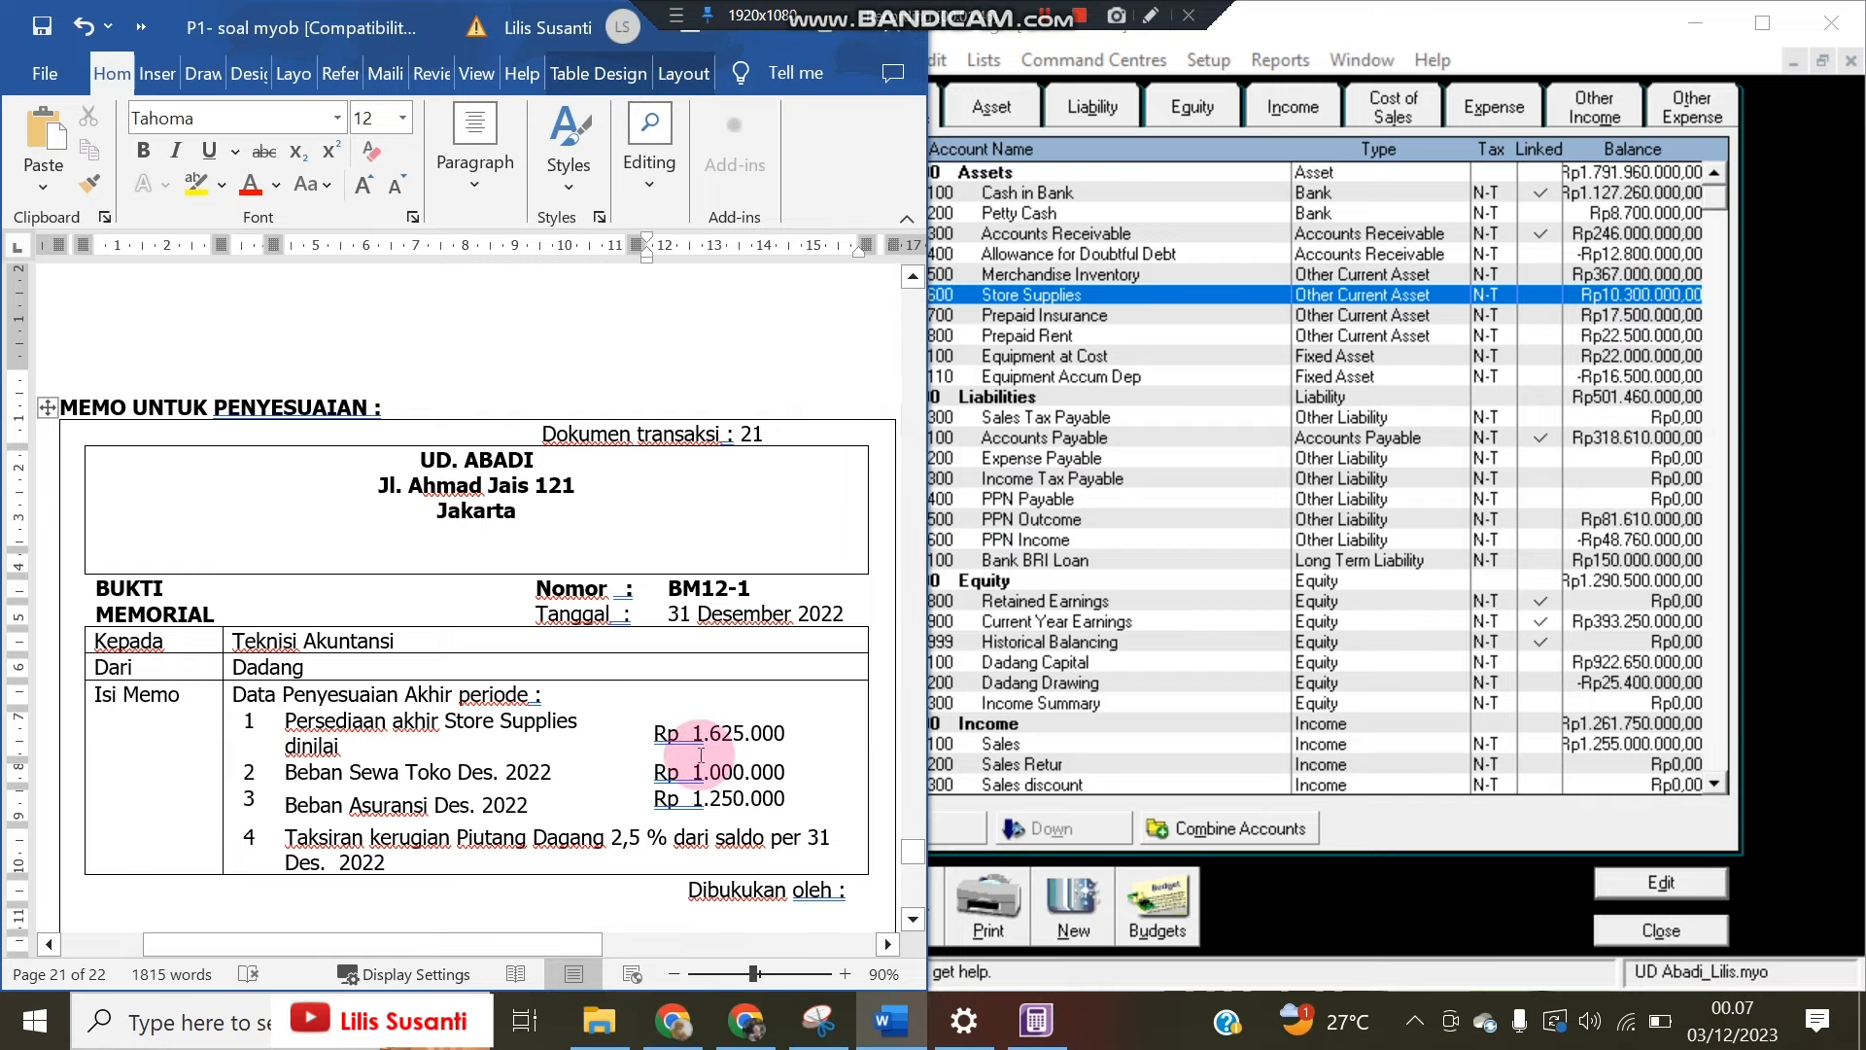
left_click_drag(687, 734, 785, 733)
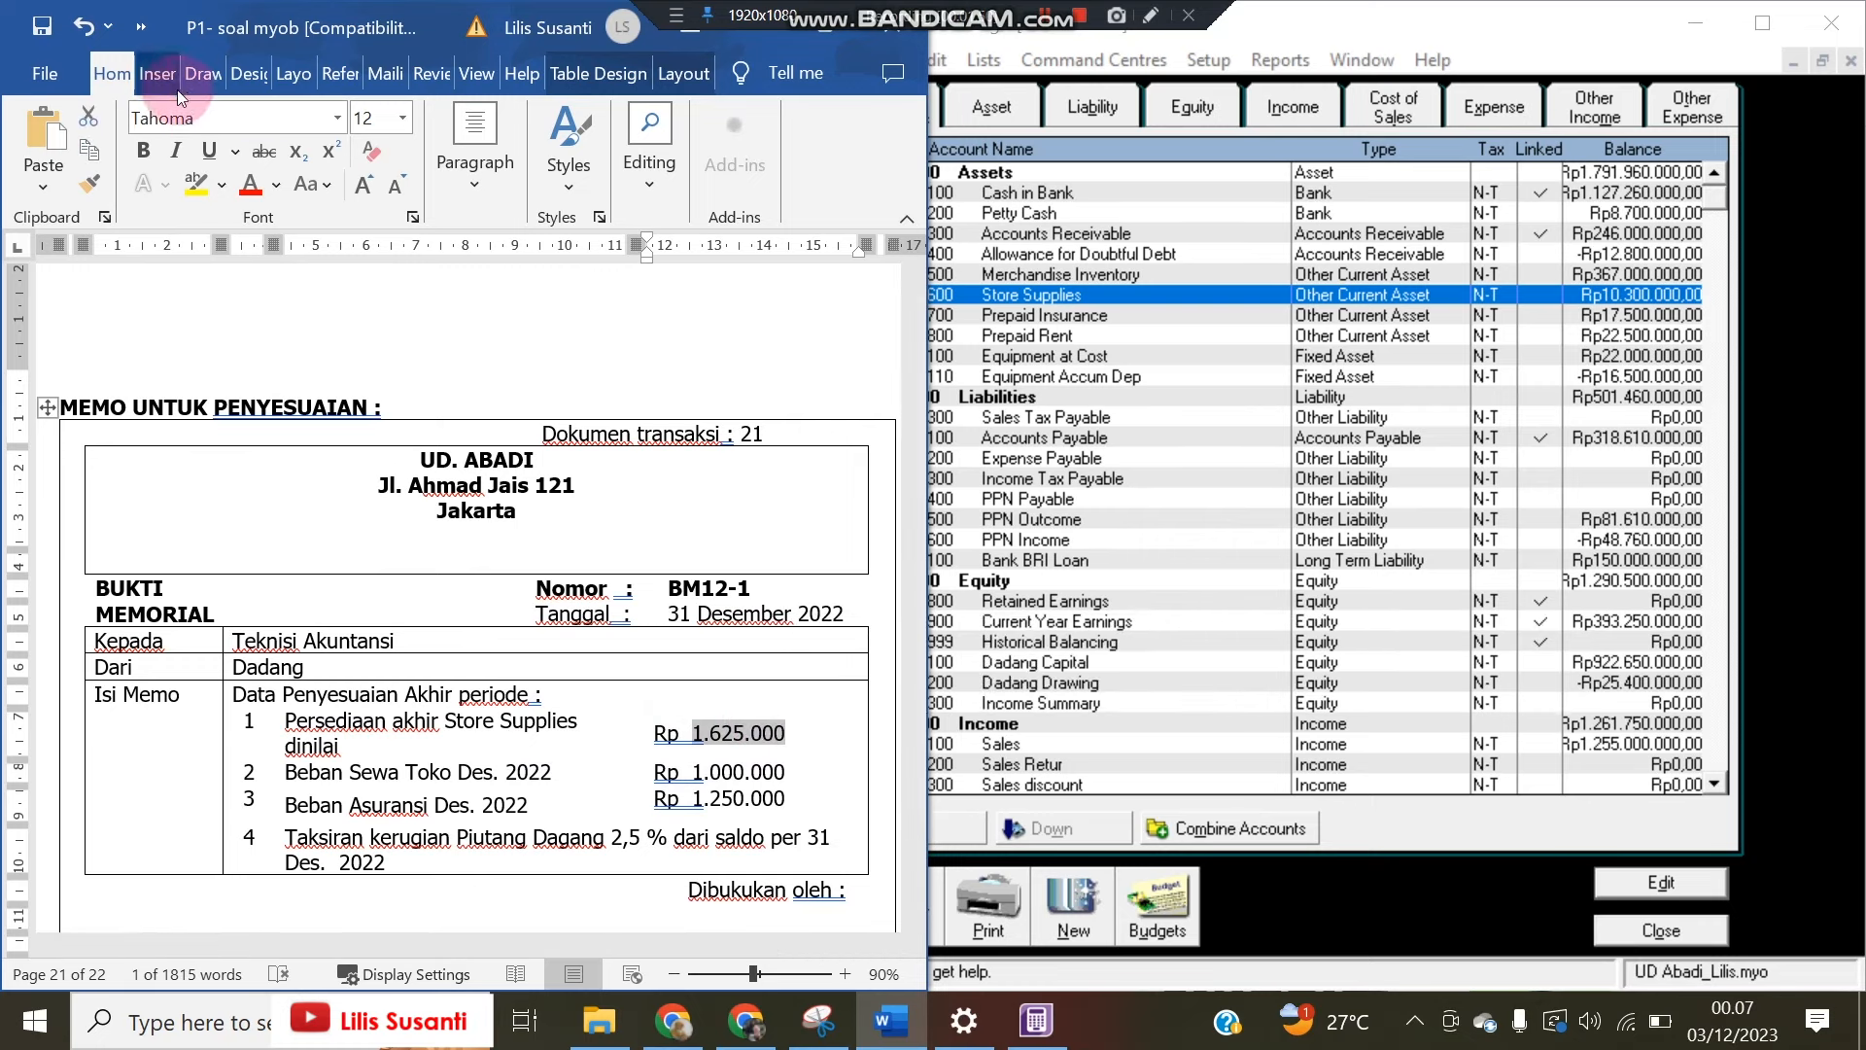
left_click(196, 185)
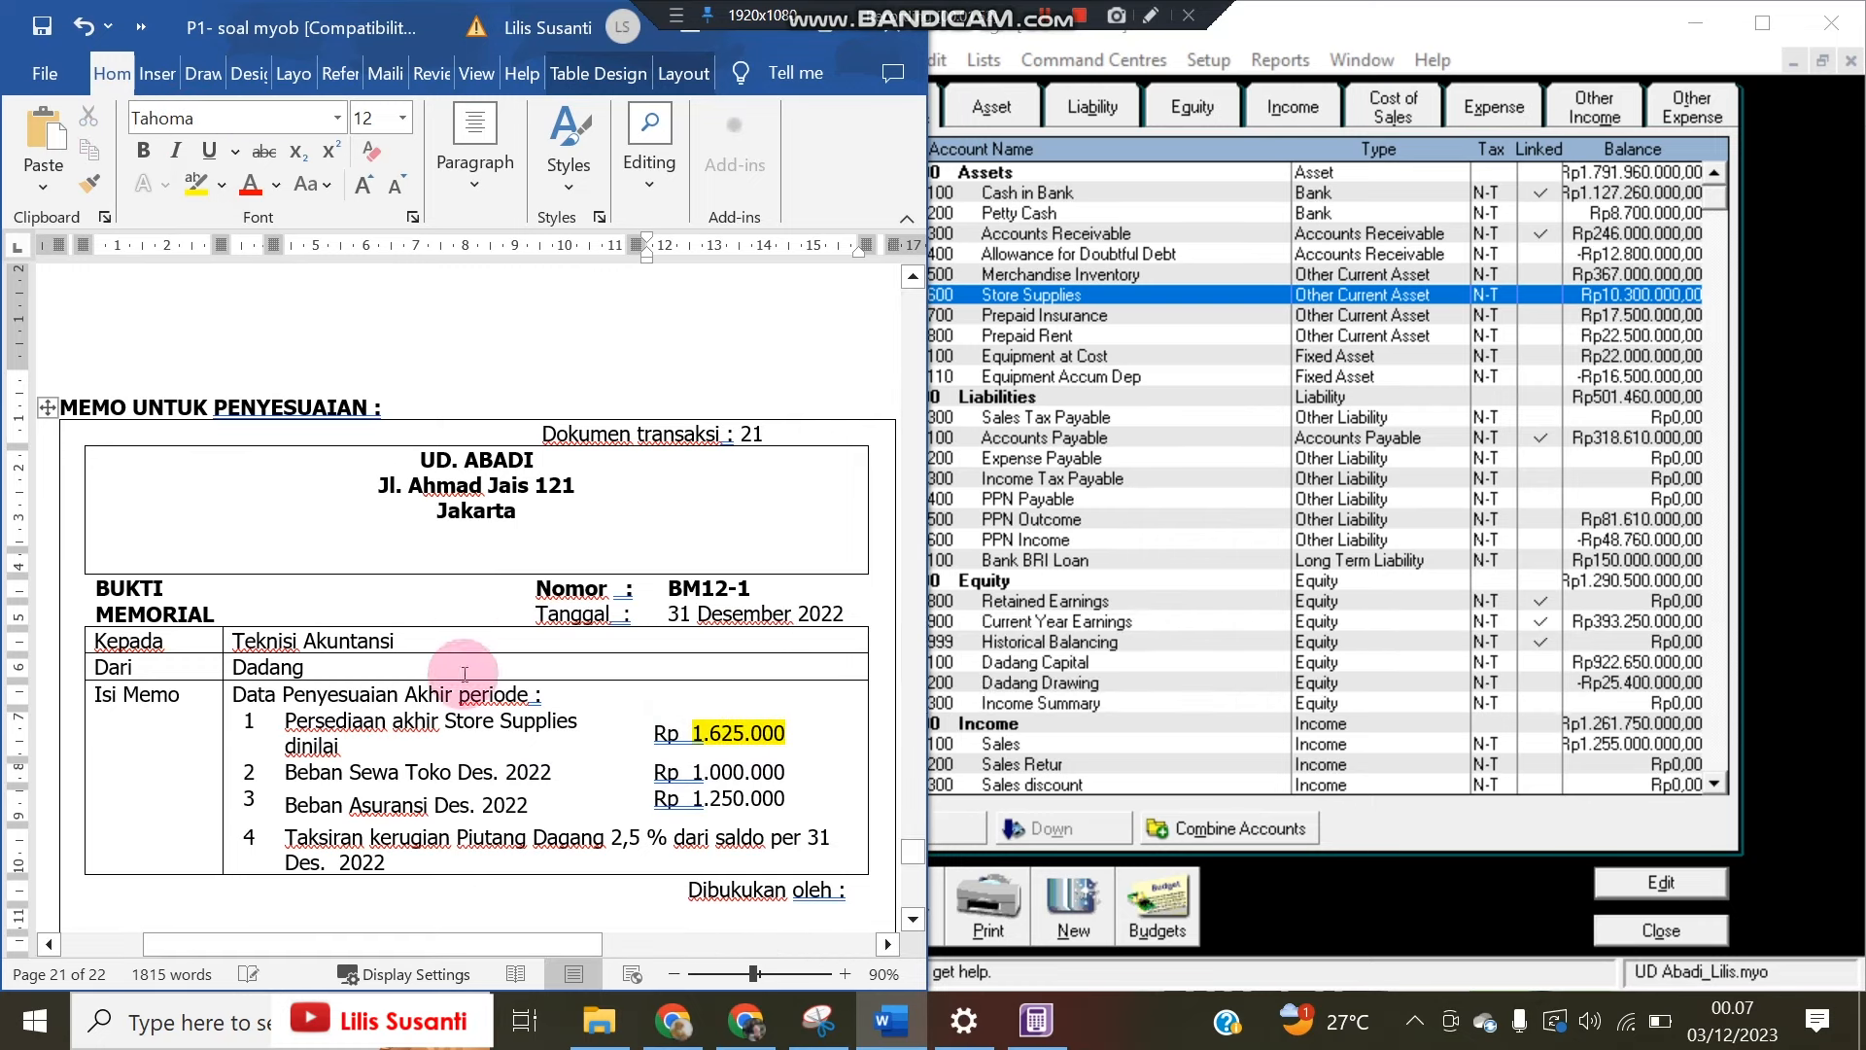
left_click(726, 731)
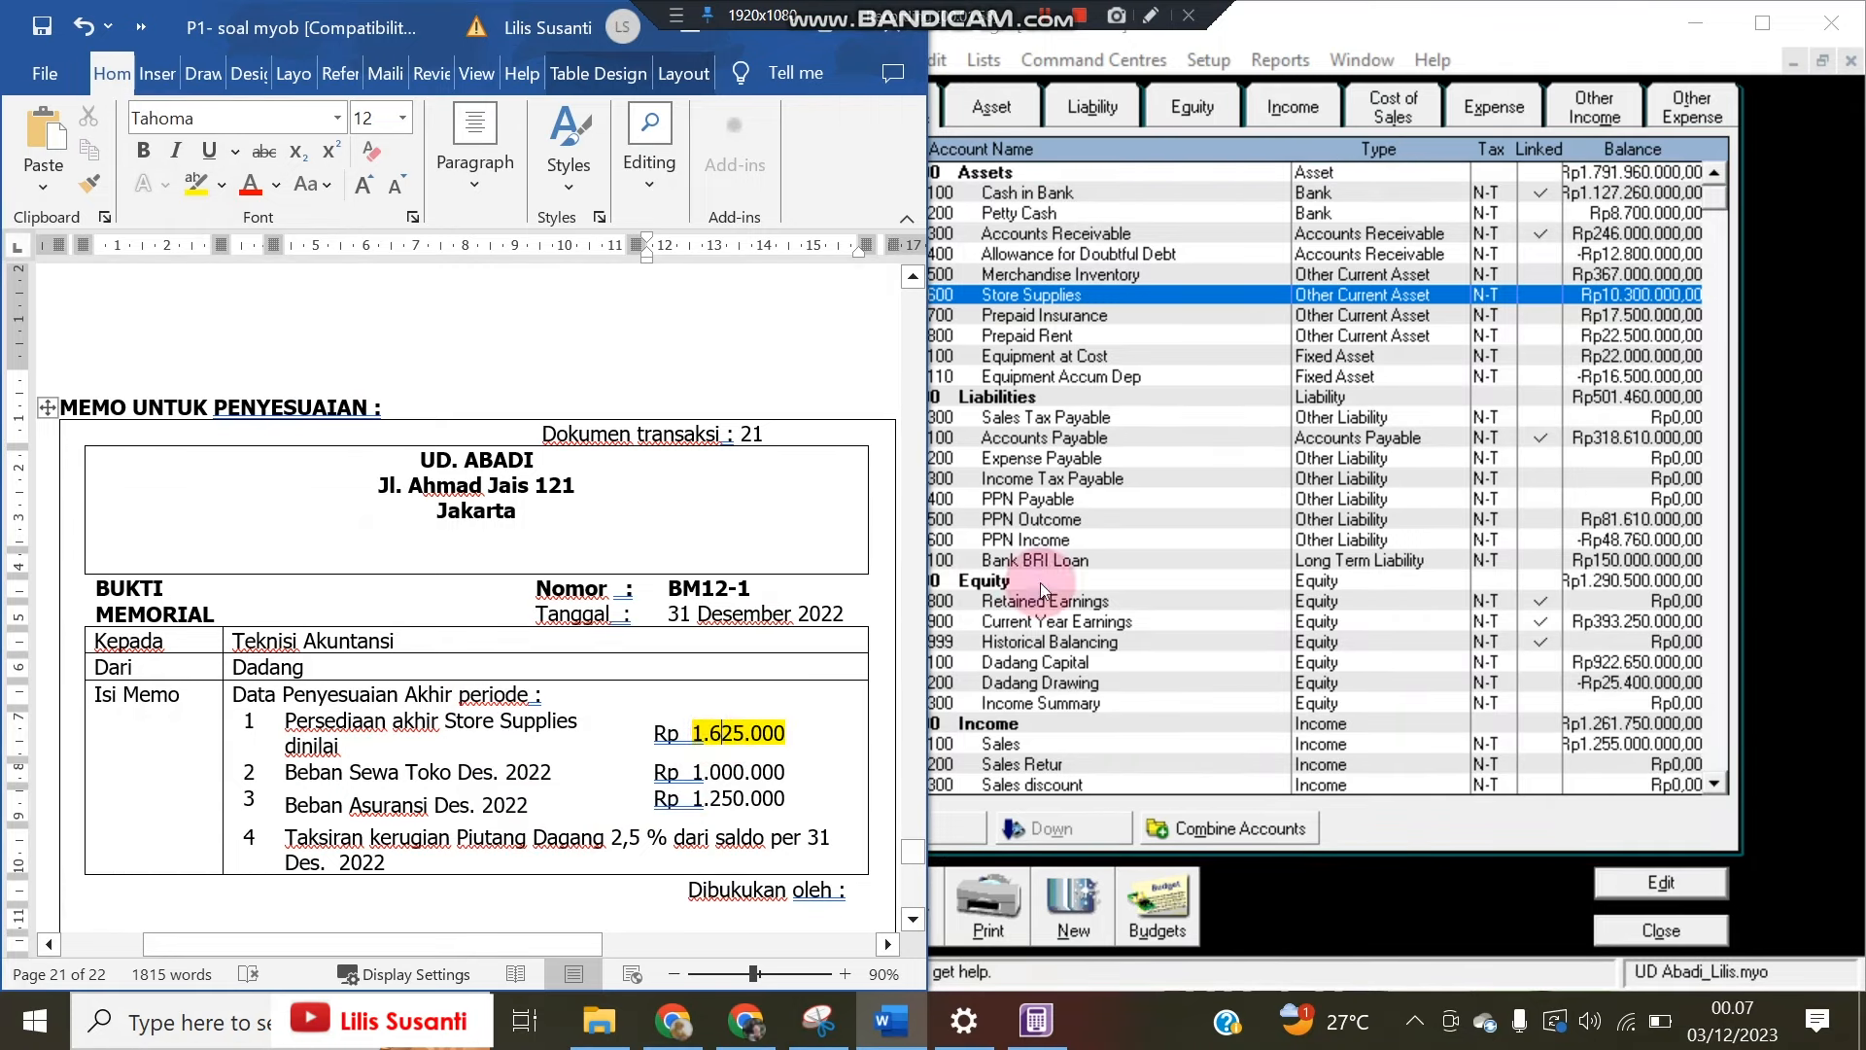
Close the accounts list in ABSS and start a general journal entry dated 31/12/2022 with the memo "Penyesuaian"
left_click(1633, 303)
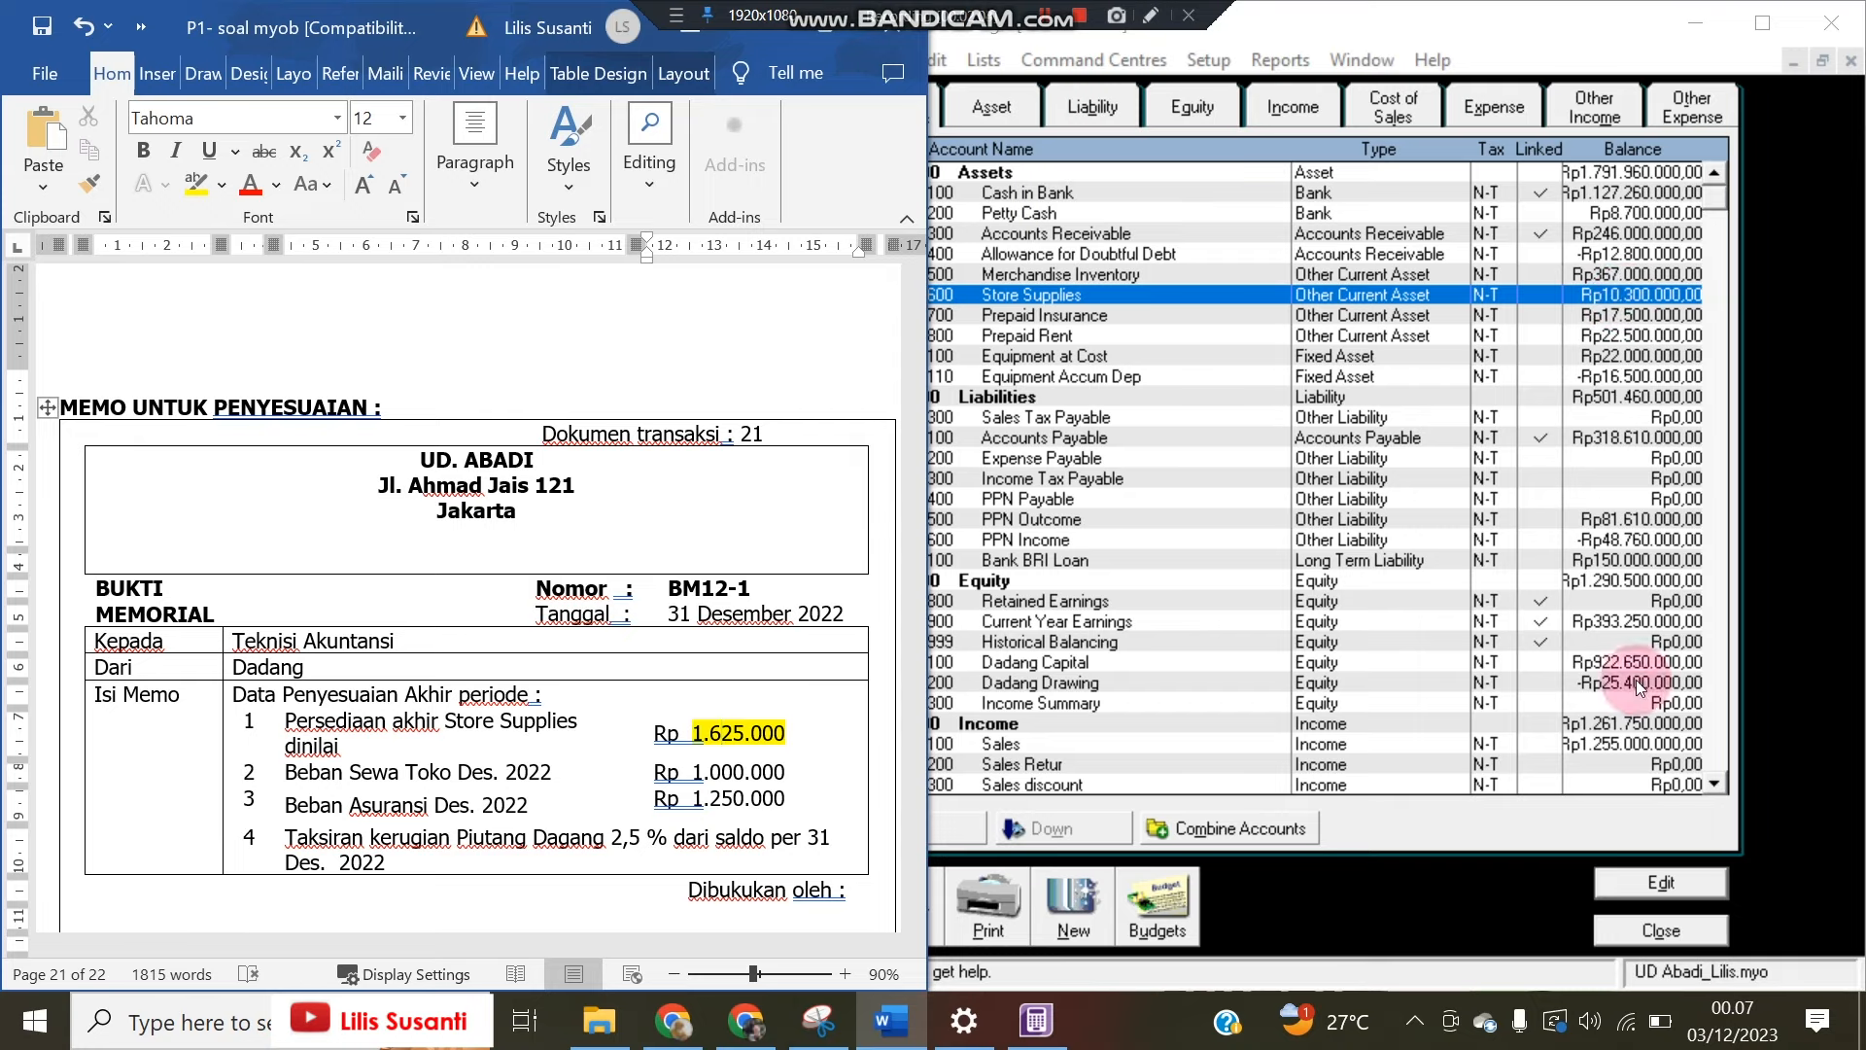
left_click(1662, 931)
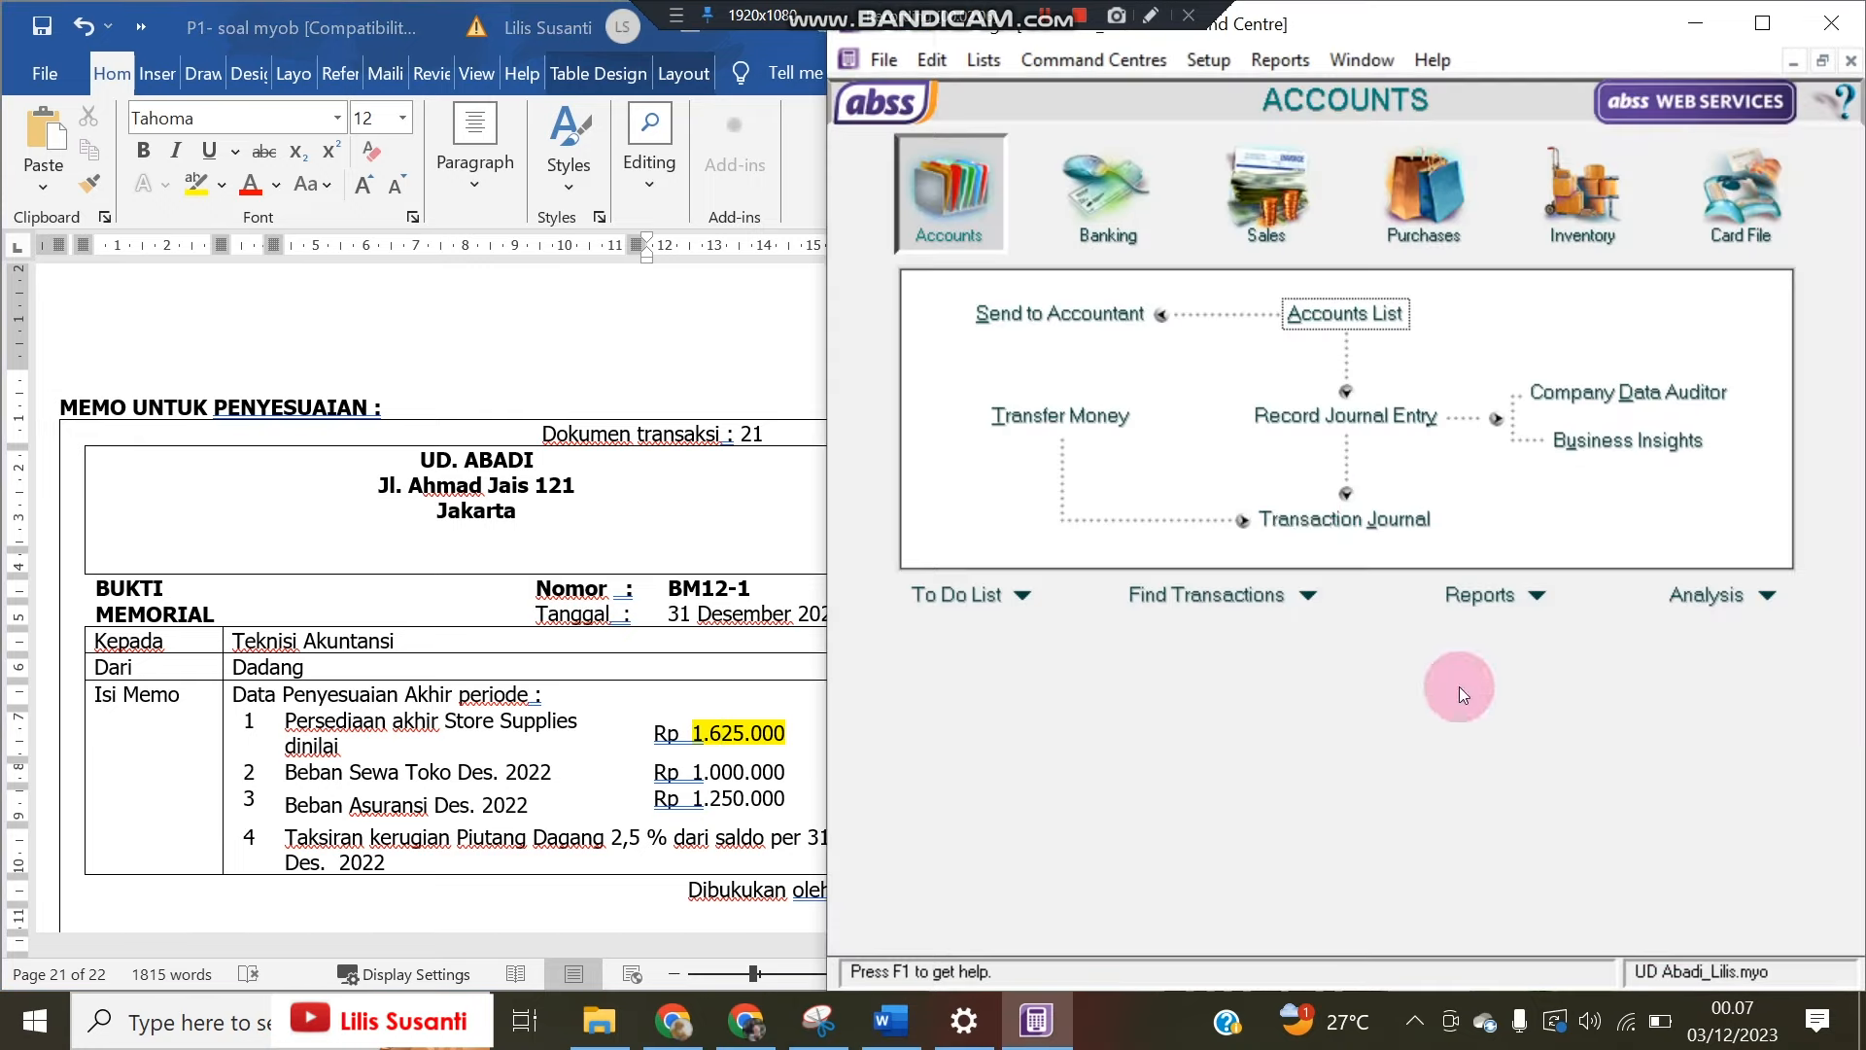
left_click(1279, 416)
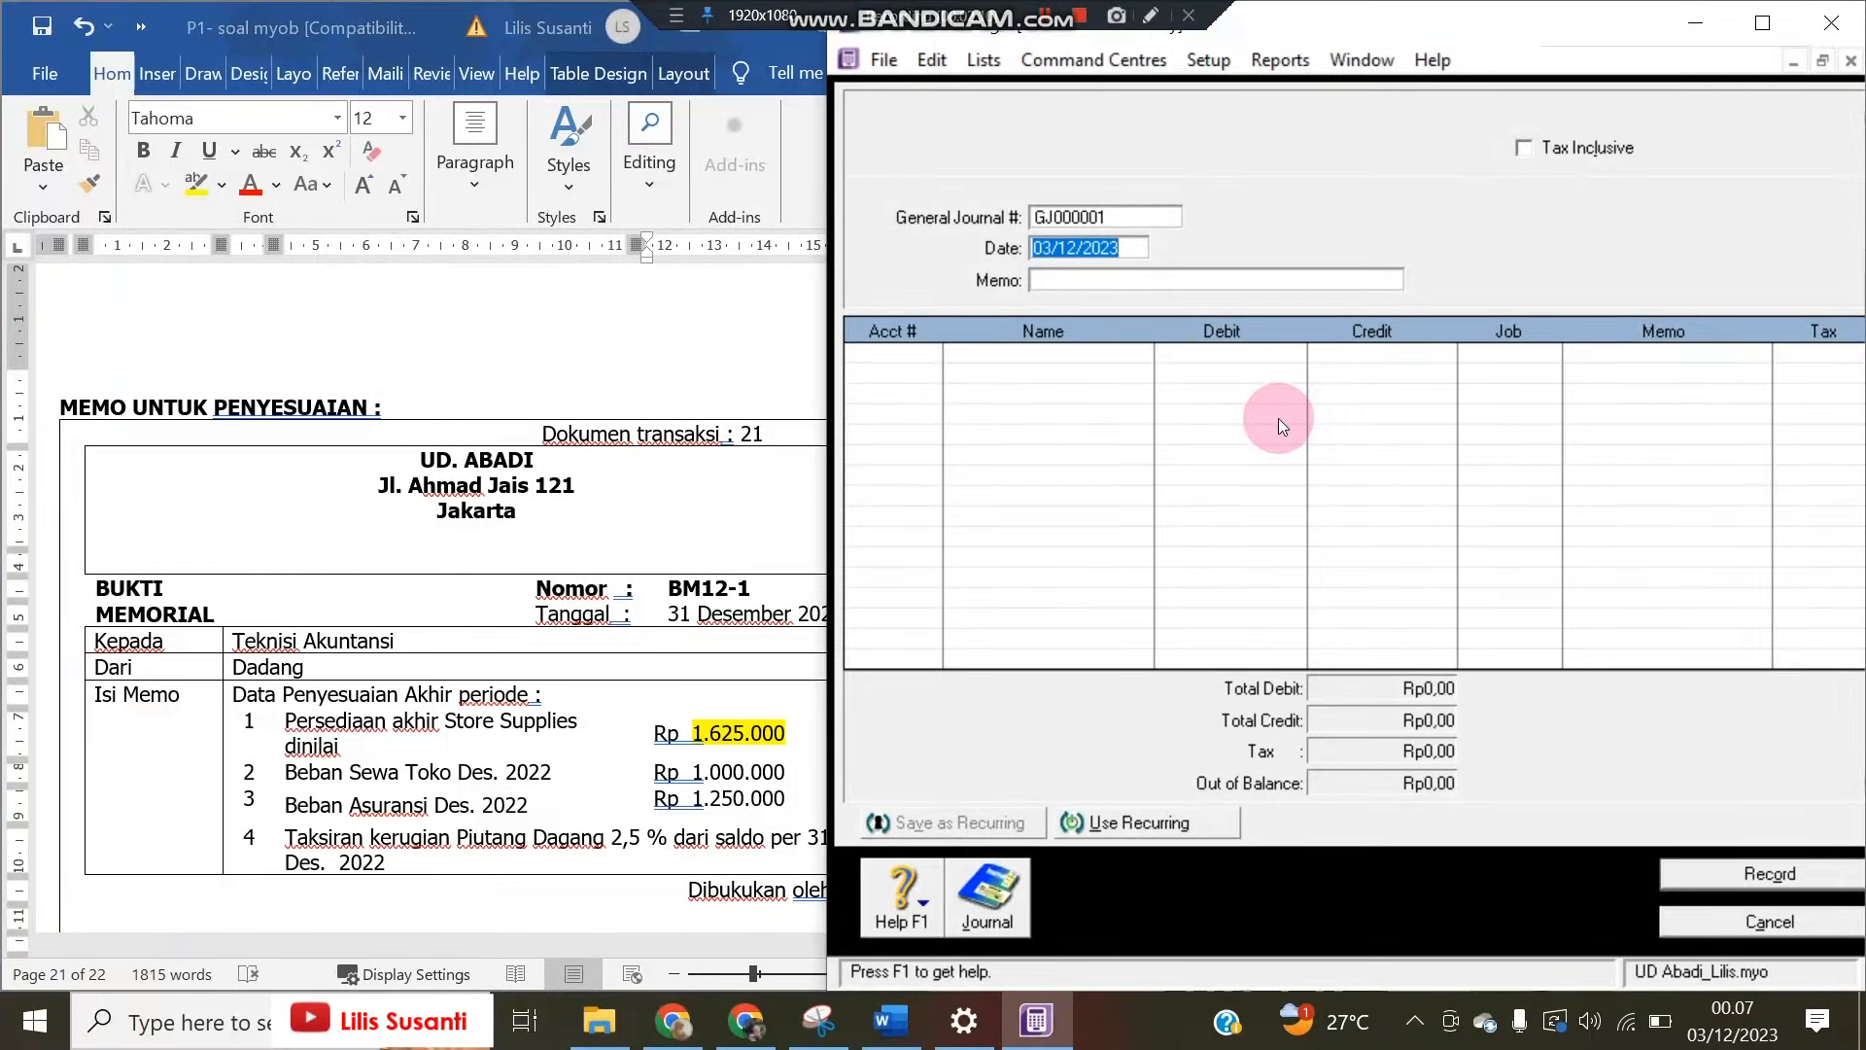
type("31")
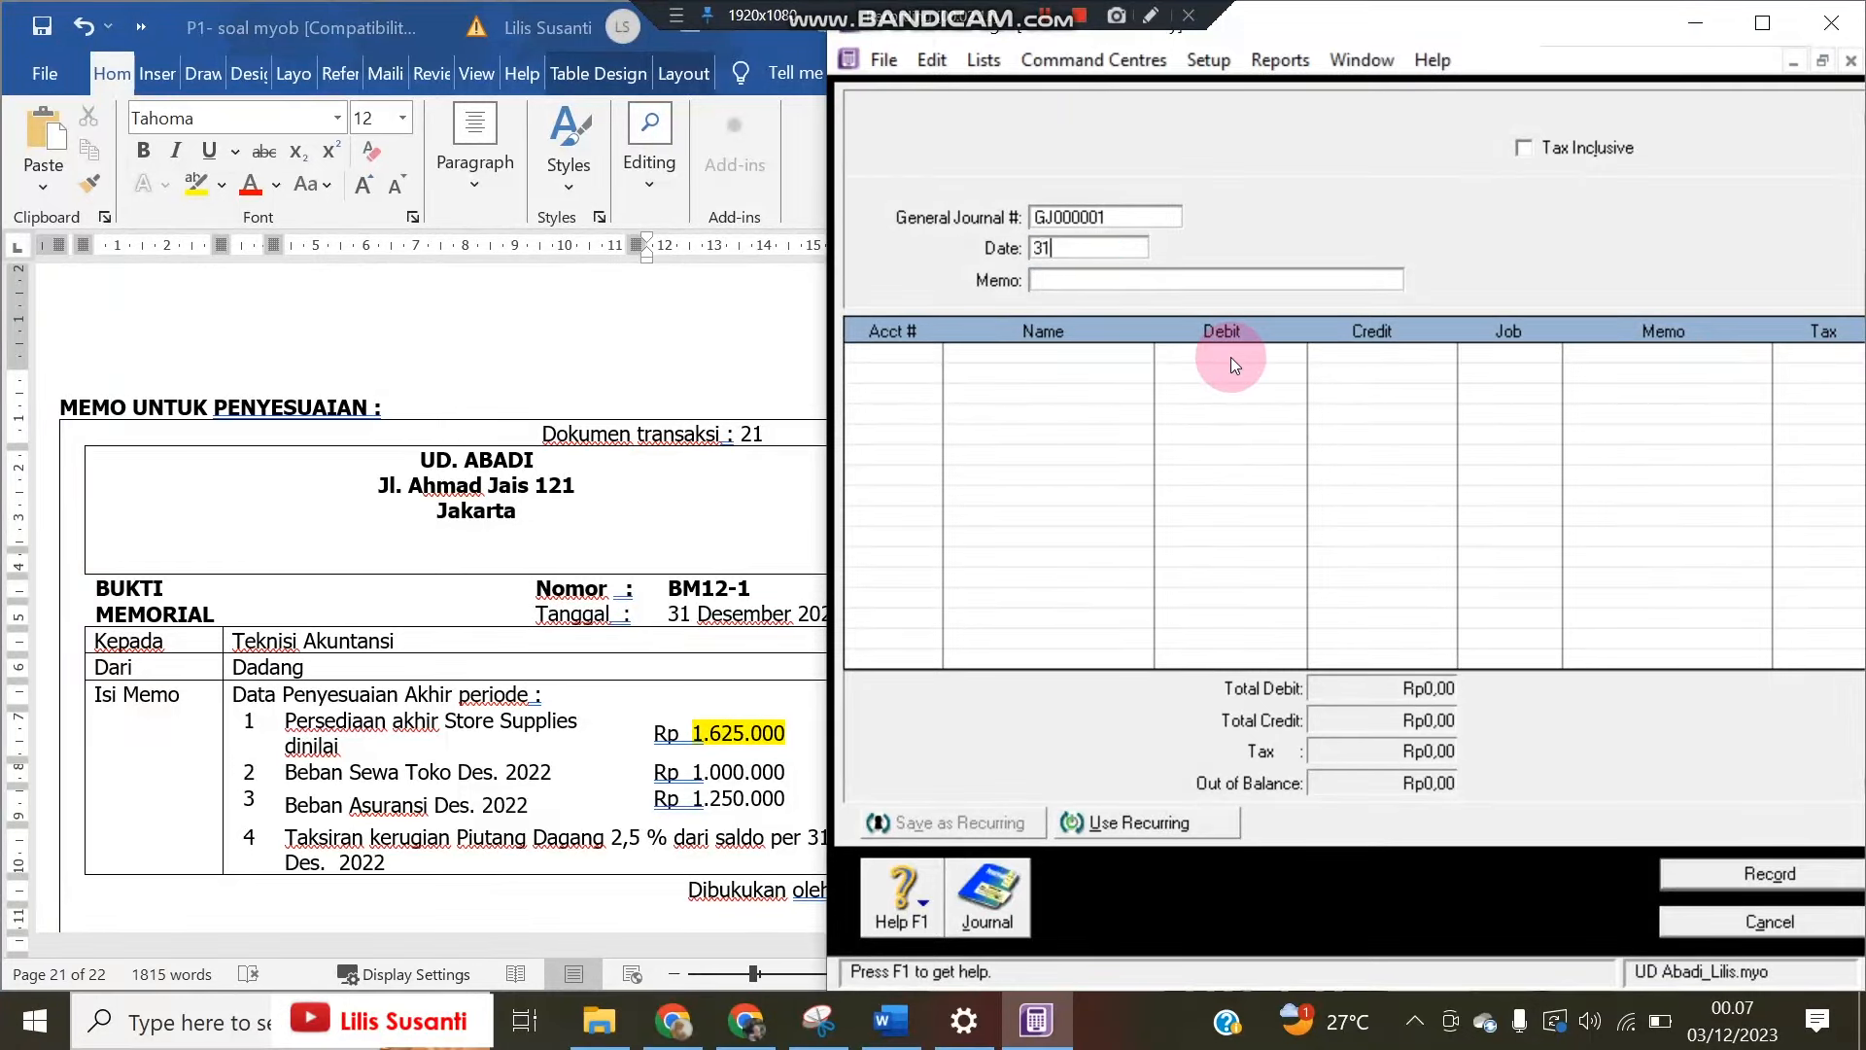
type("/12/2022")
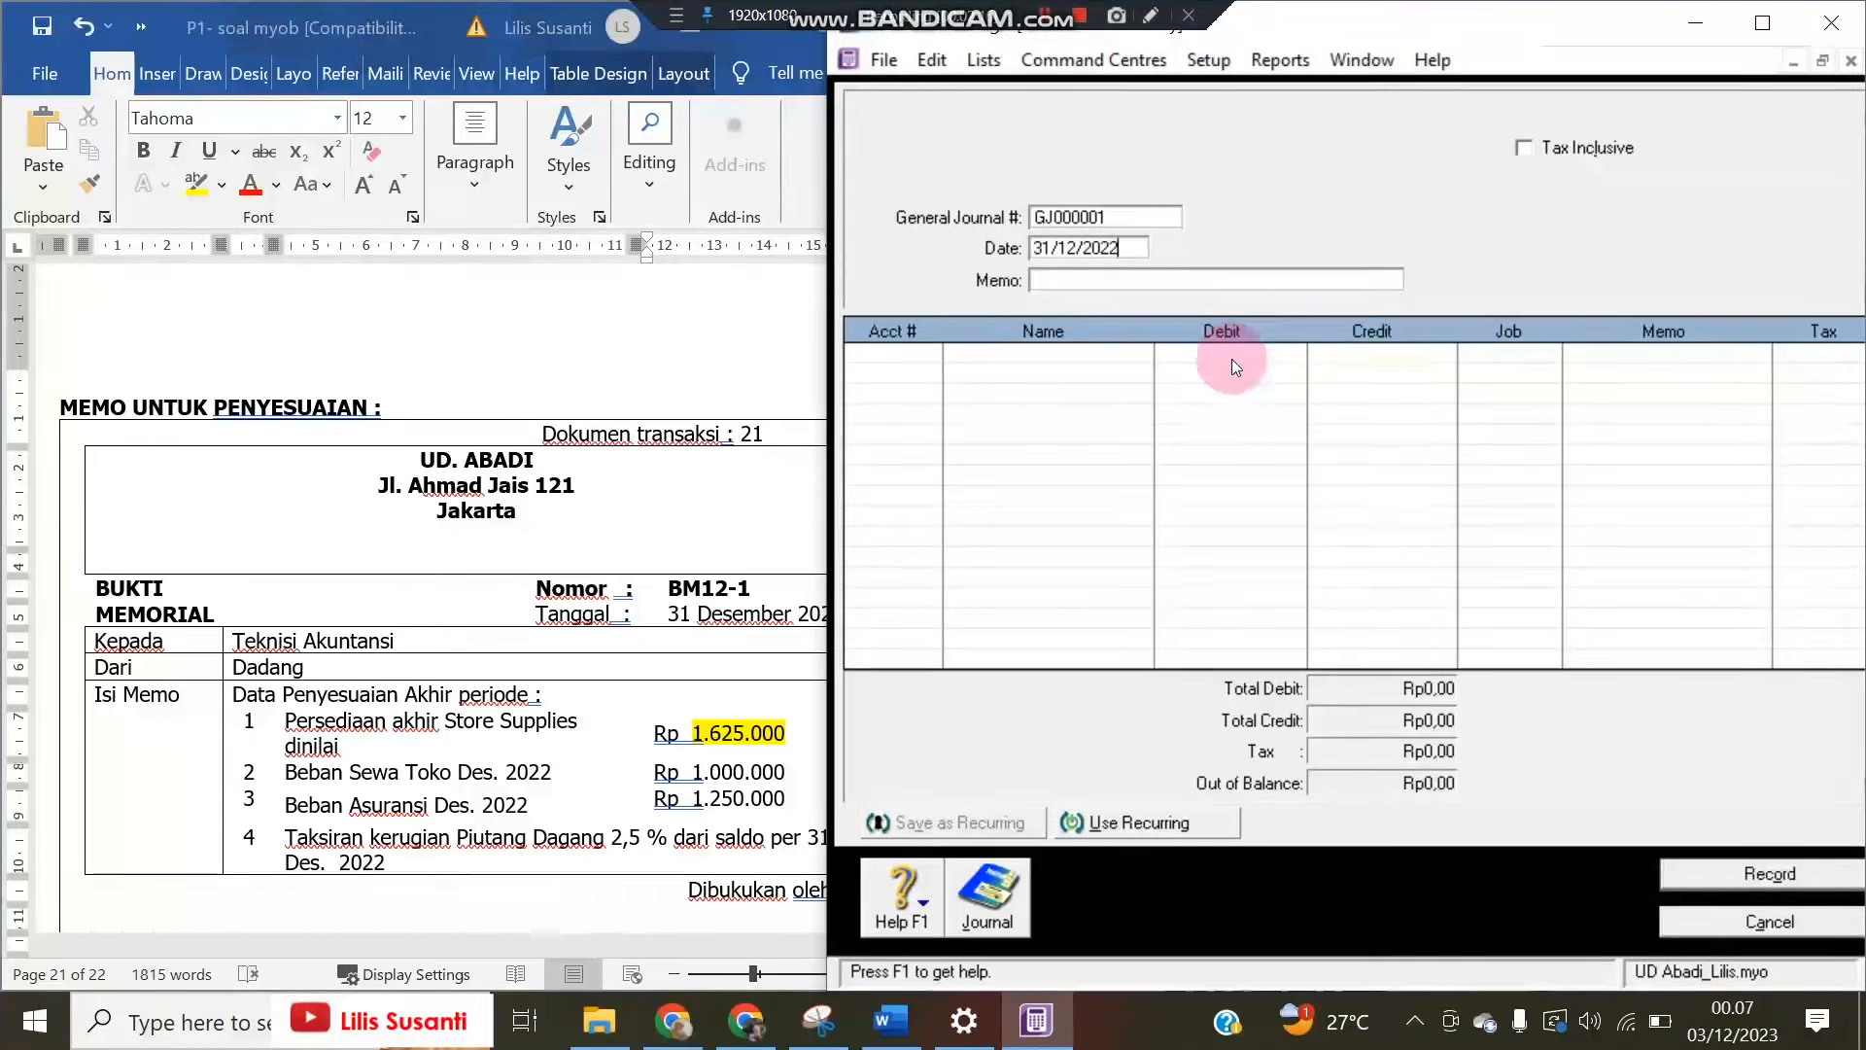
left_click(816, 611)
left_click(1072, 280)
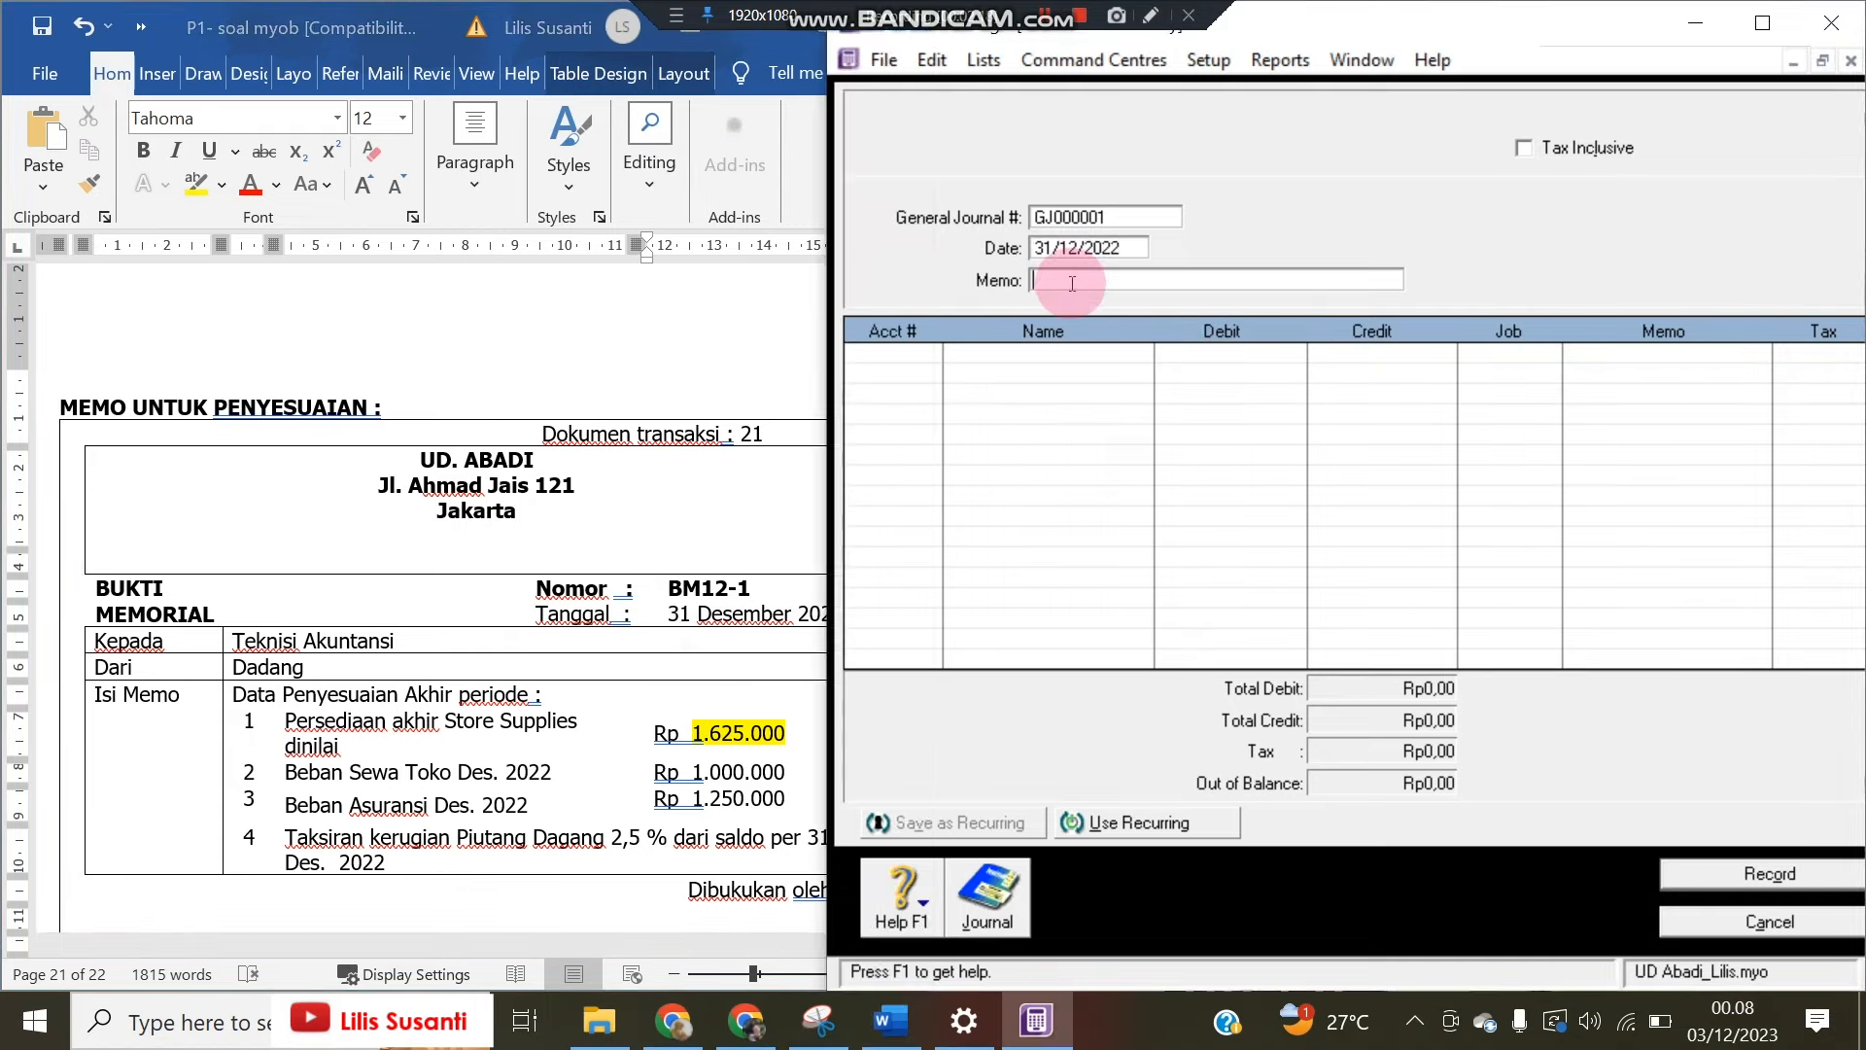
type("Penyesuaian")
left_click(914, 355)
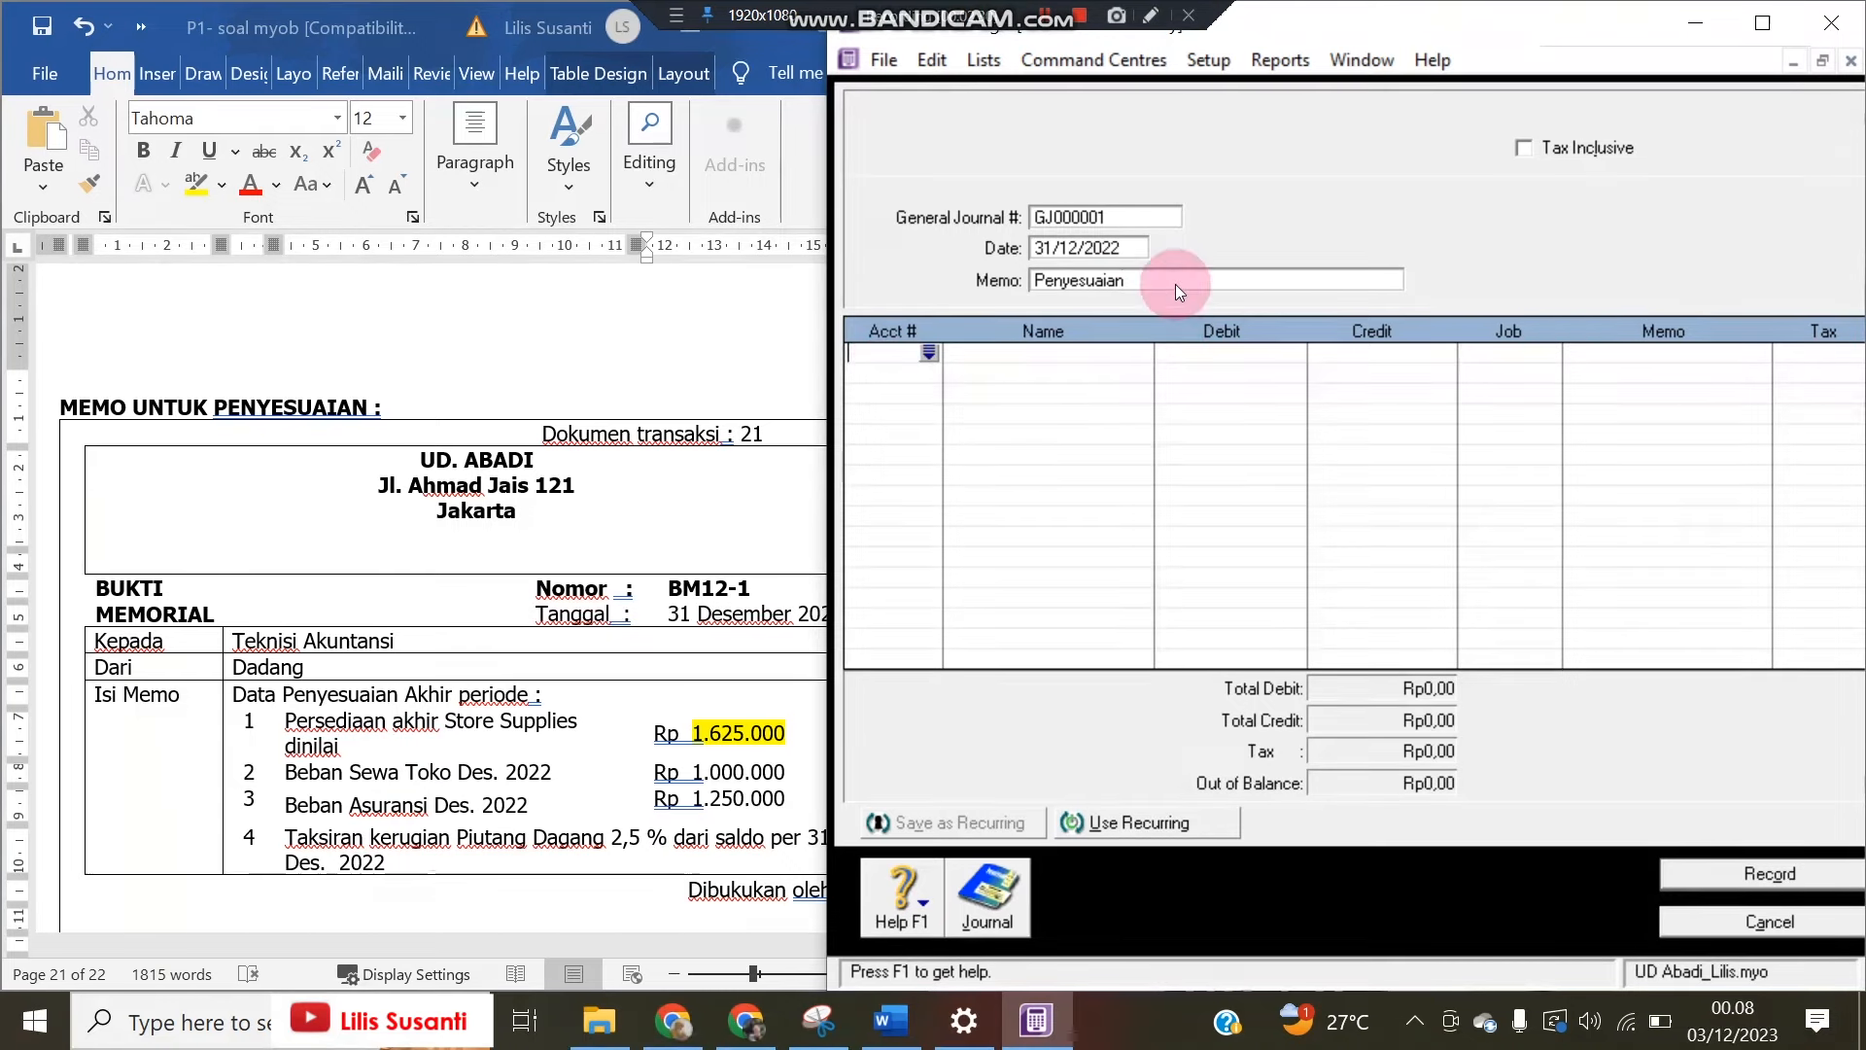
left_click_drag(1176, 283, 1016, 282)
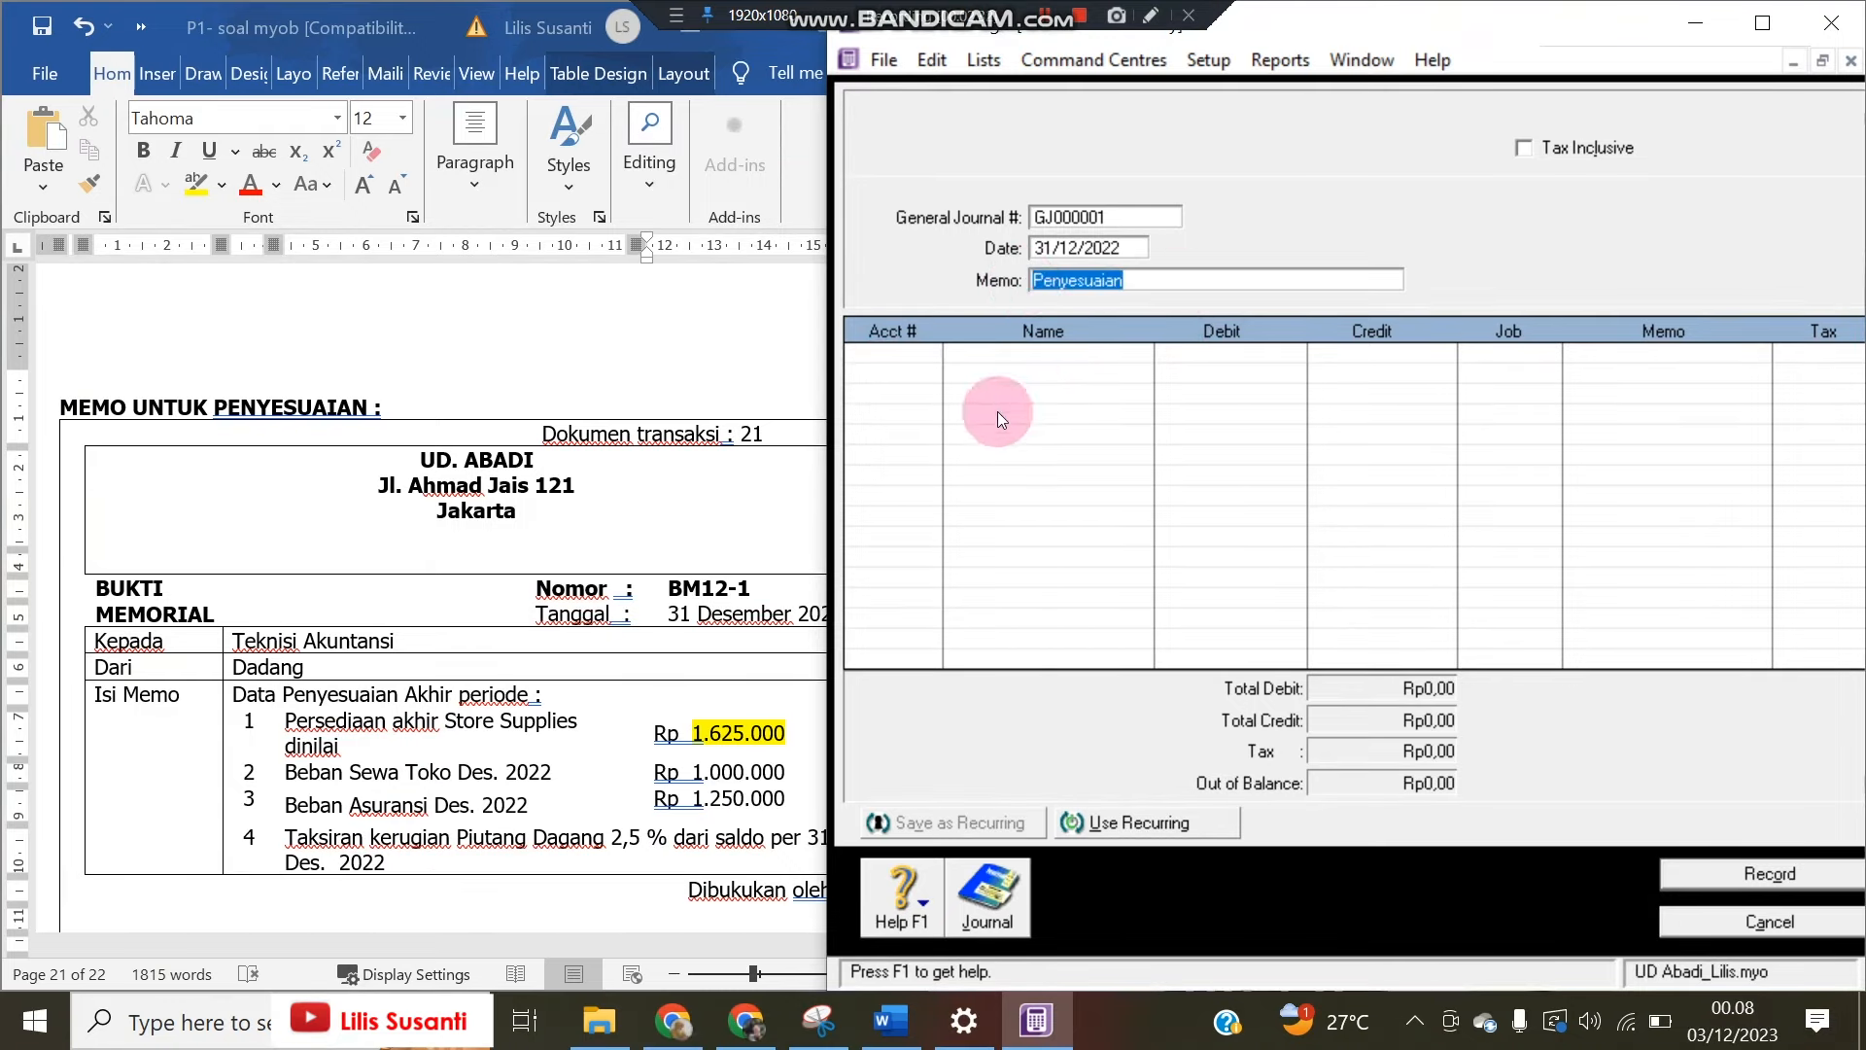
Assign account 6-1200 Store Supplies Expenses to the first line of the journal entry
left_click(911, 366)
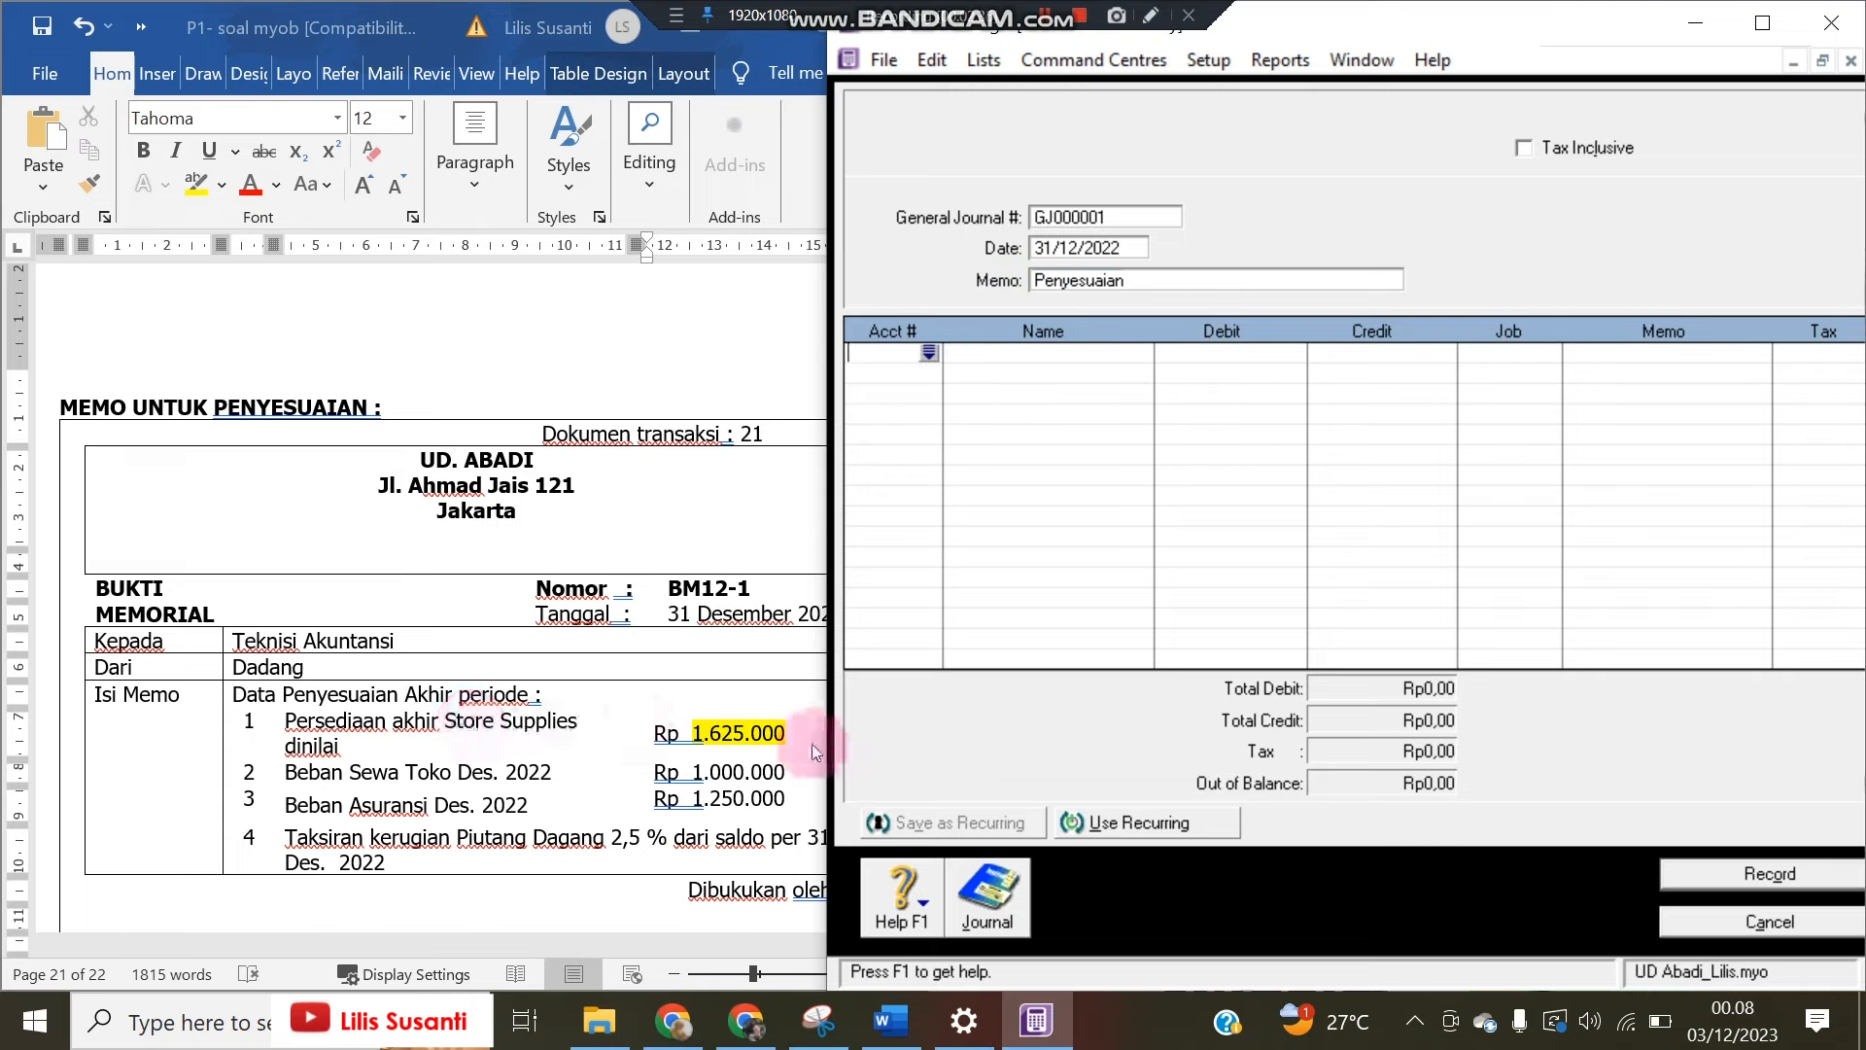
left_click(925, 353)
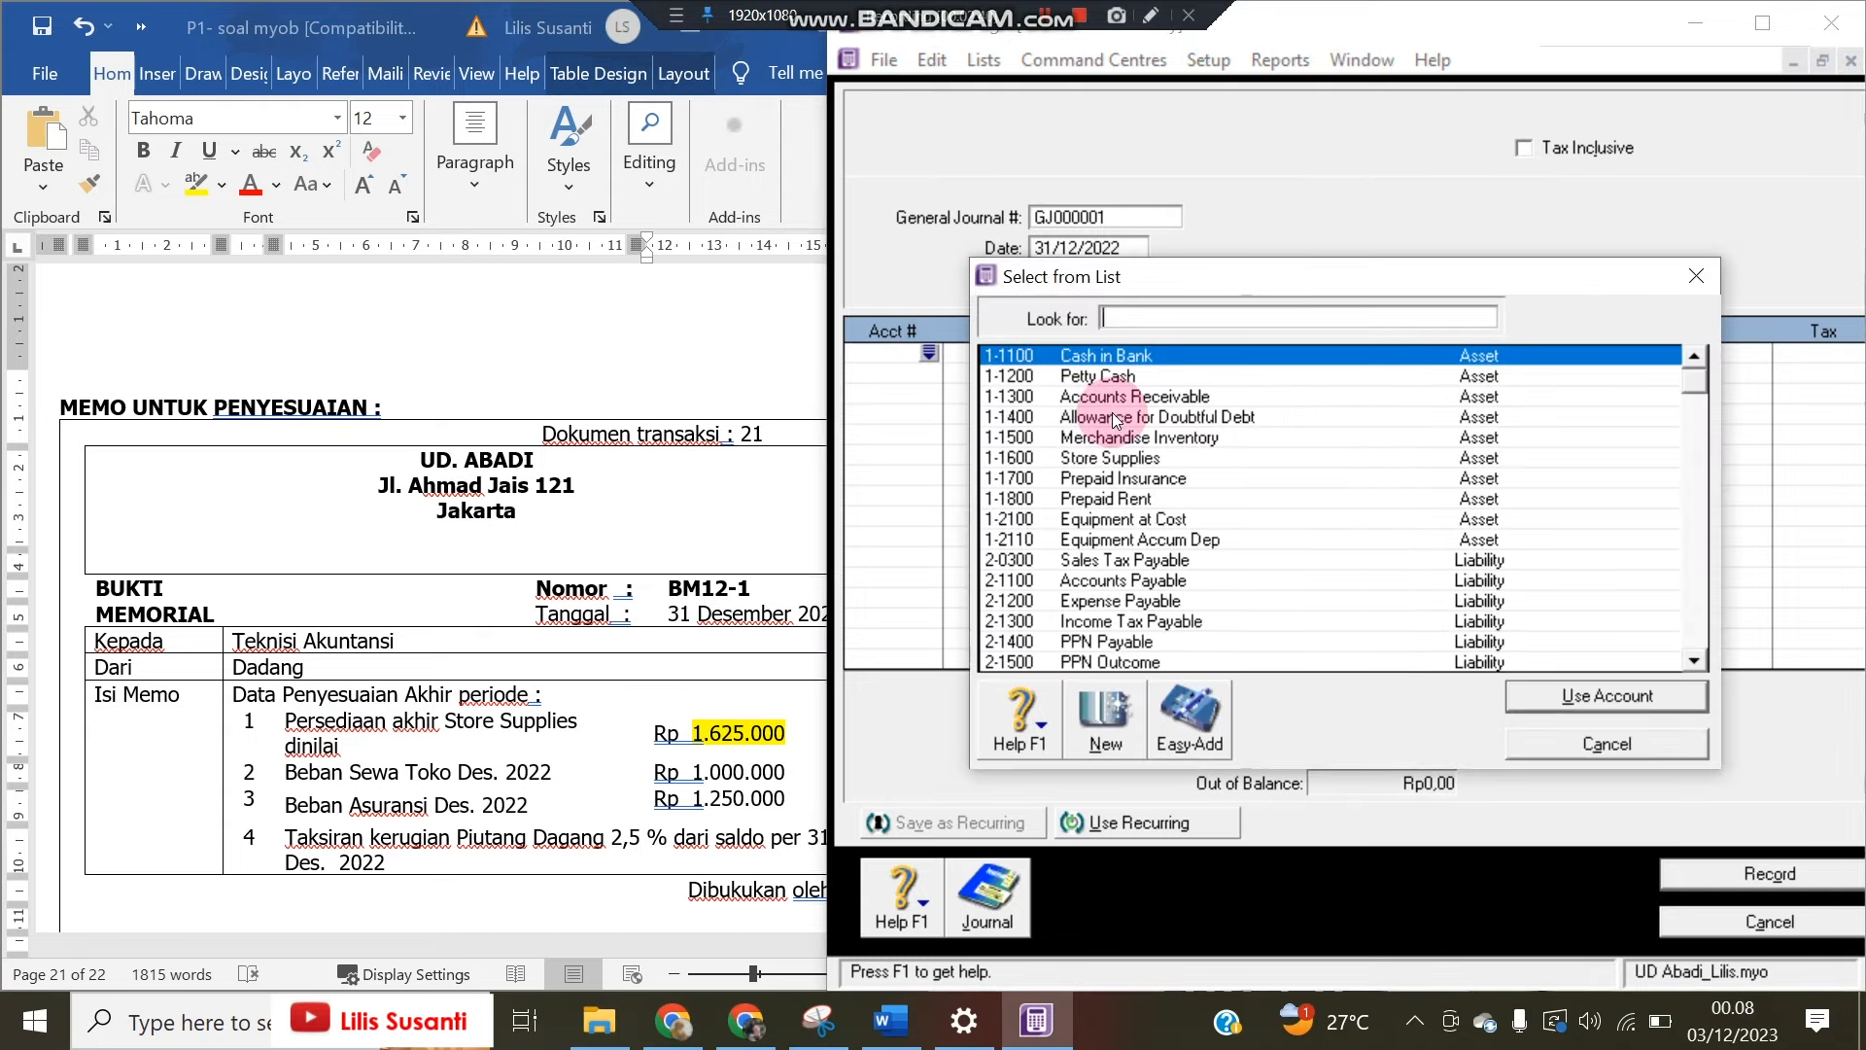
type("6")
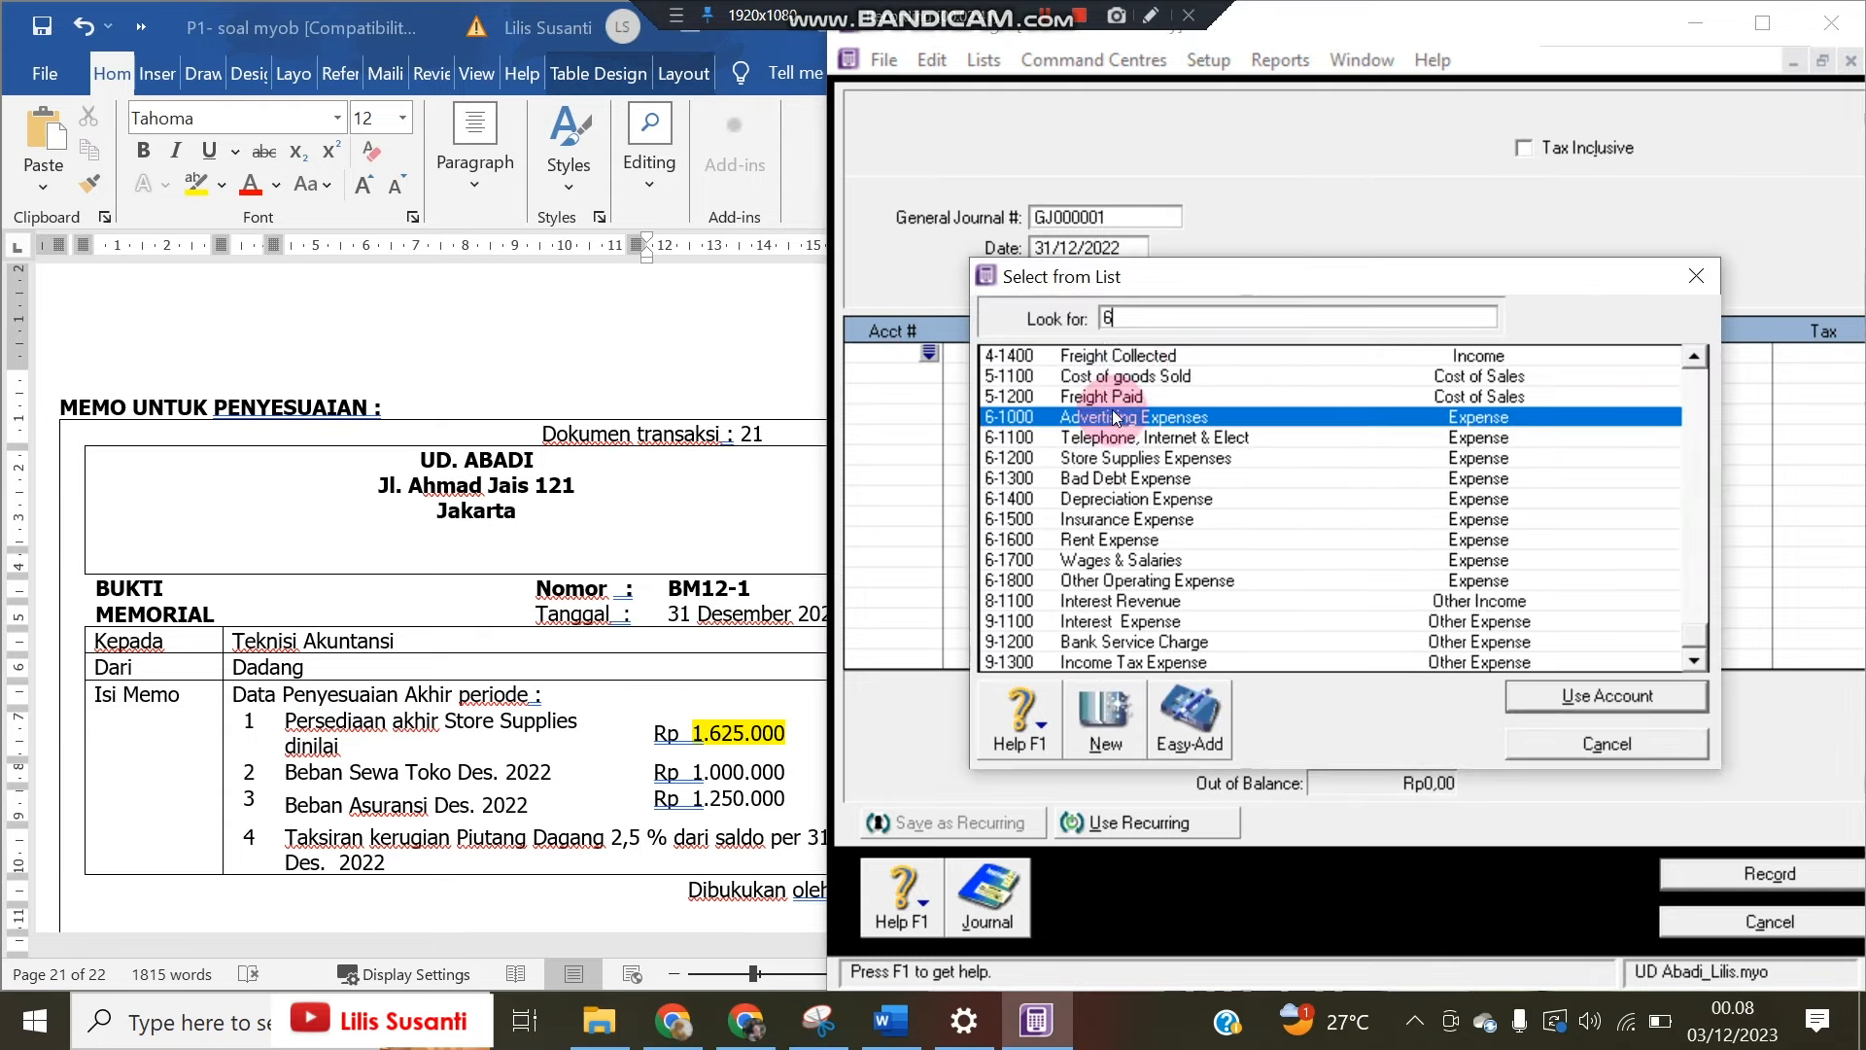
double_click(1148, 455)
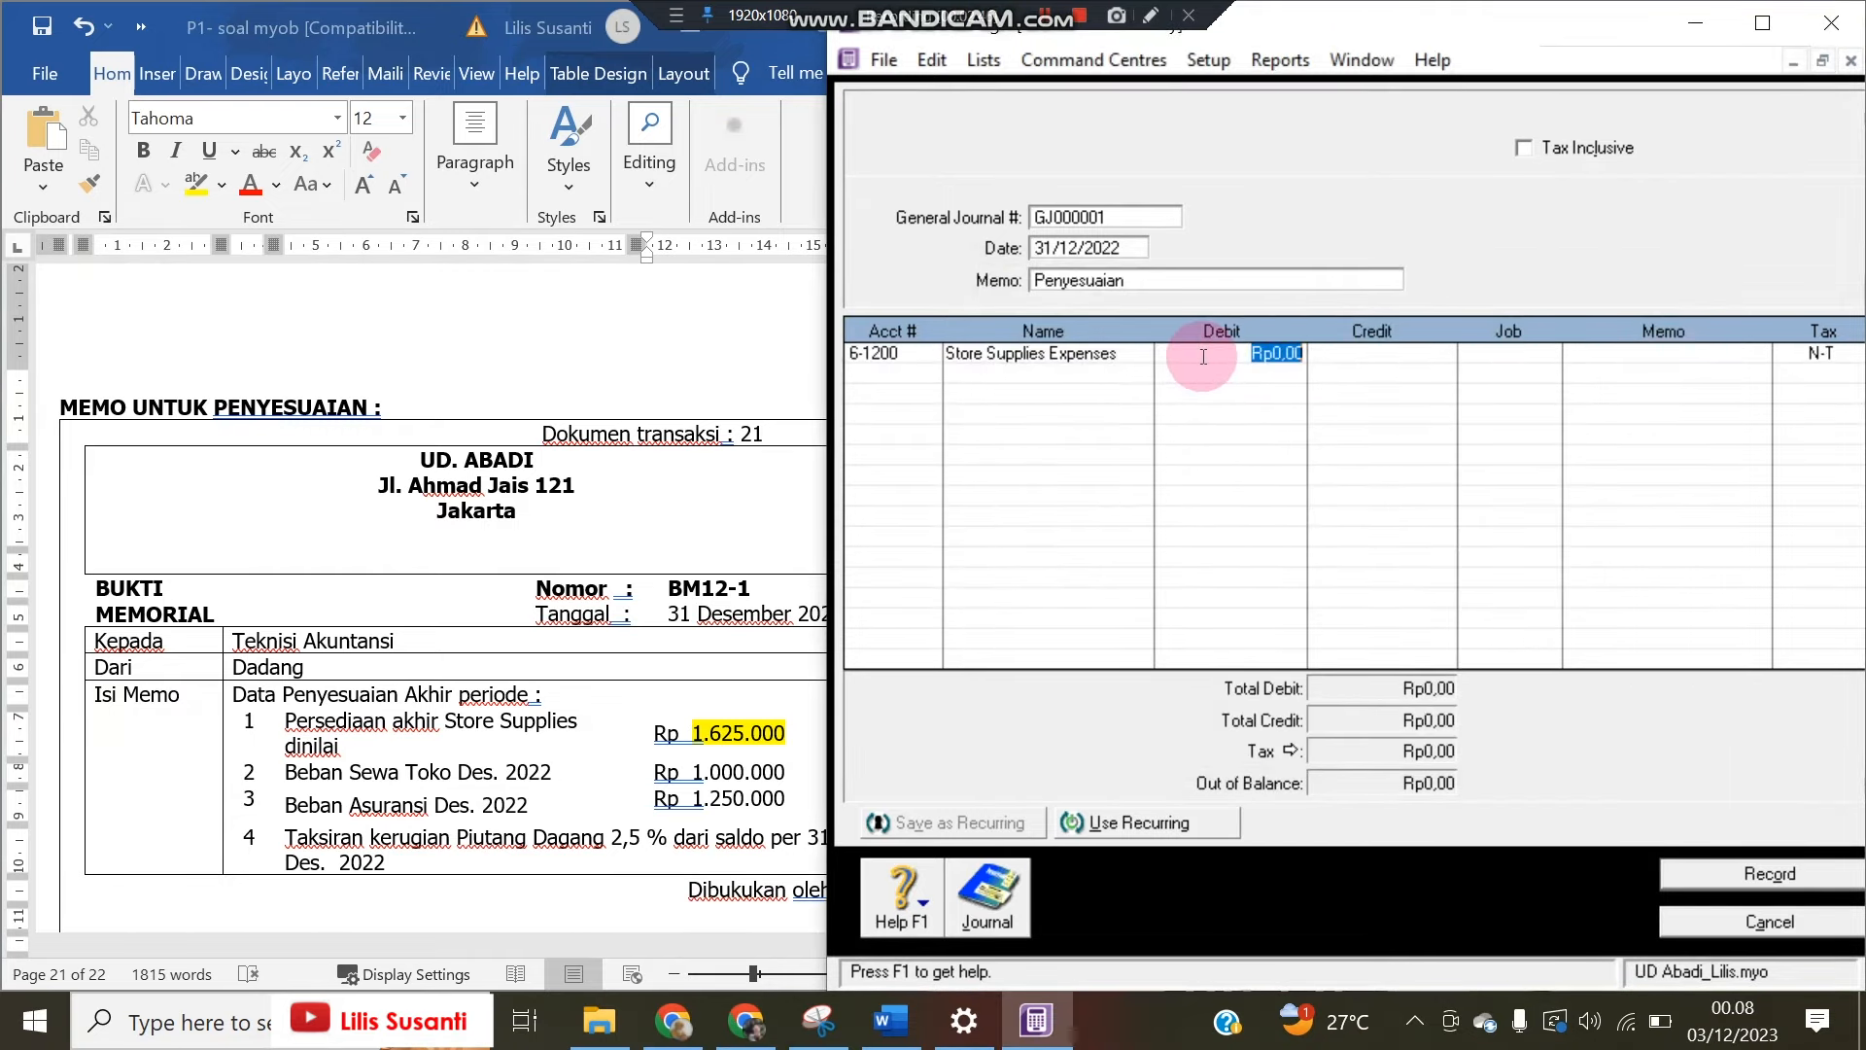
Bring up the calculator for the Store Supplies Expenses debit and enter 10300000 as the starting amount
key("space")
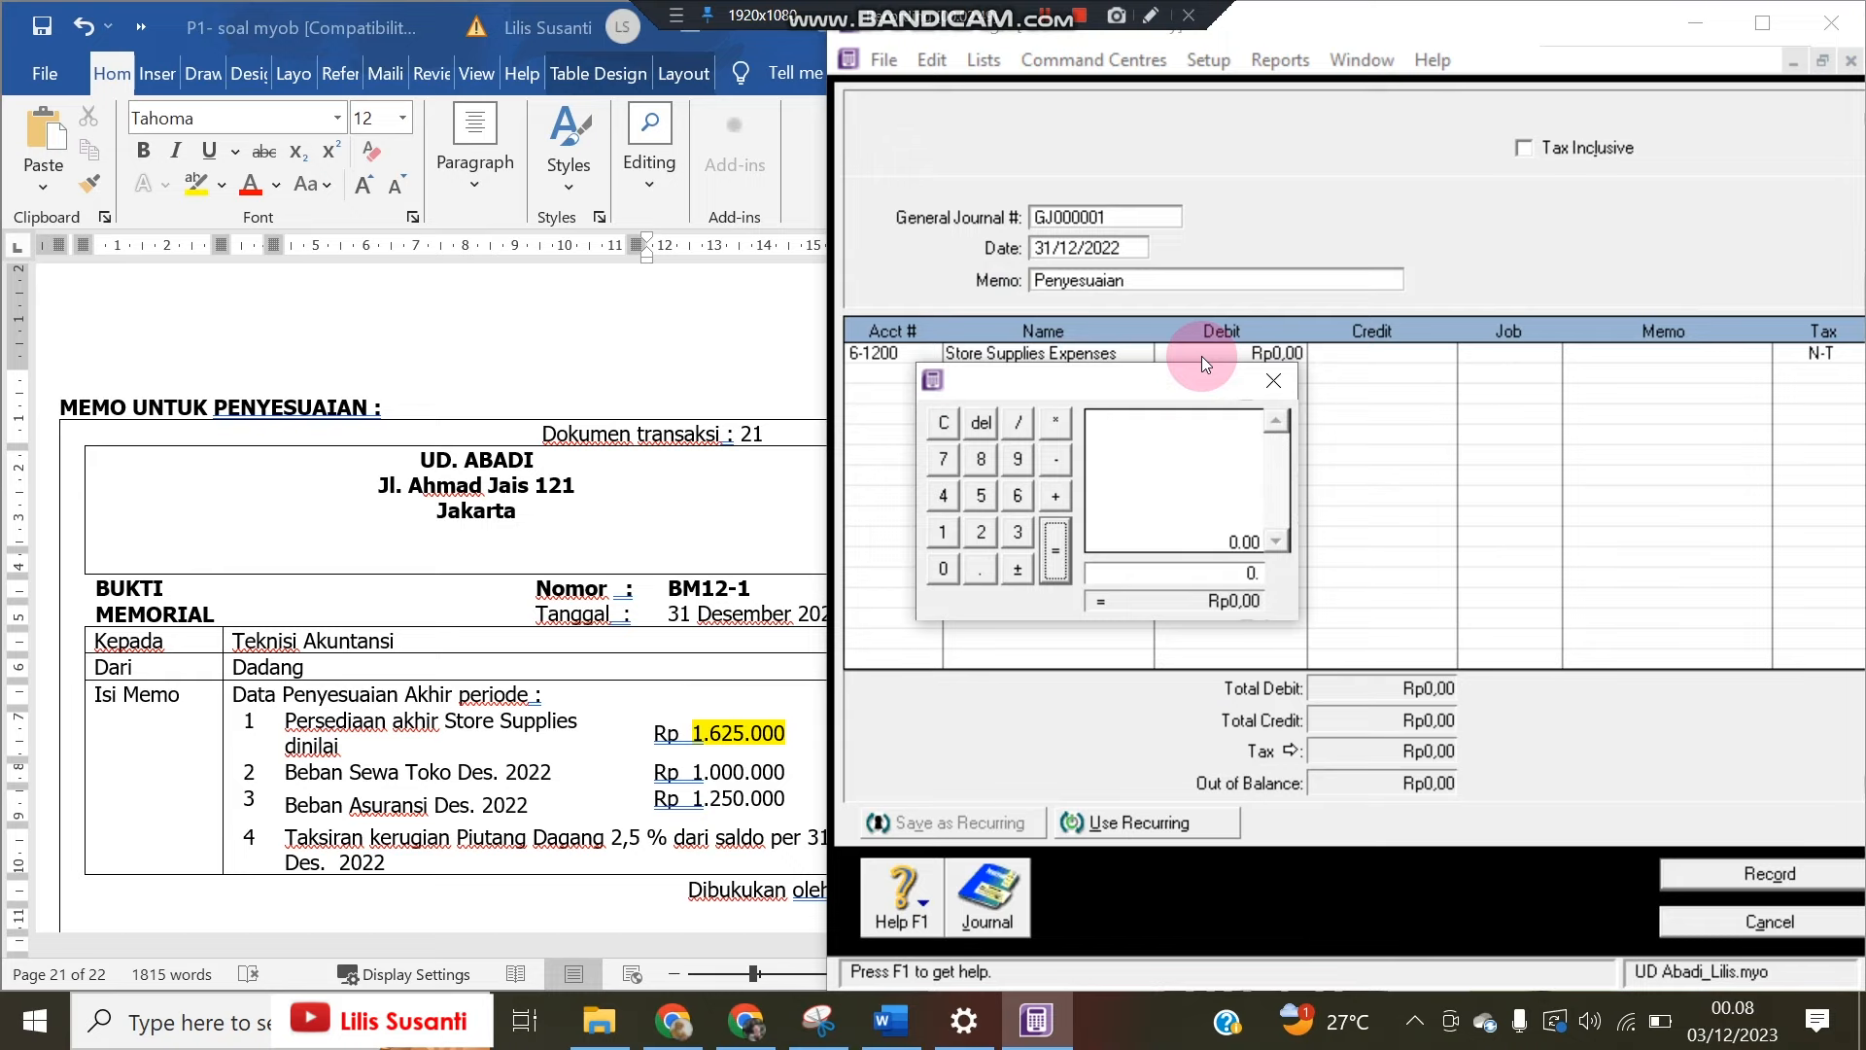
left_click(1129, 491)
left_click(942, 532)
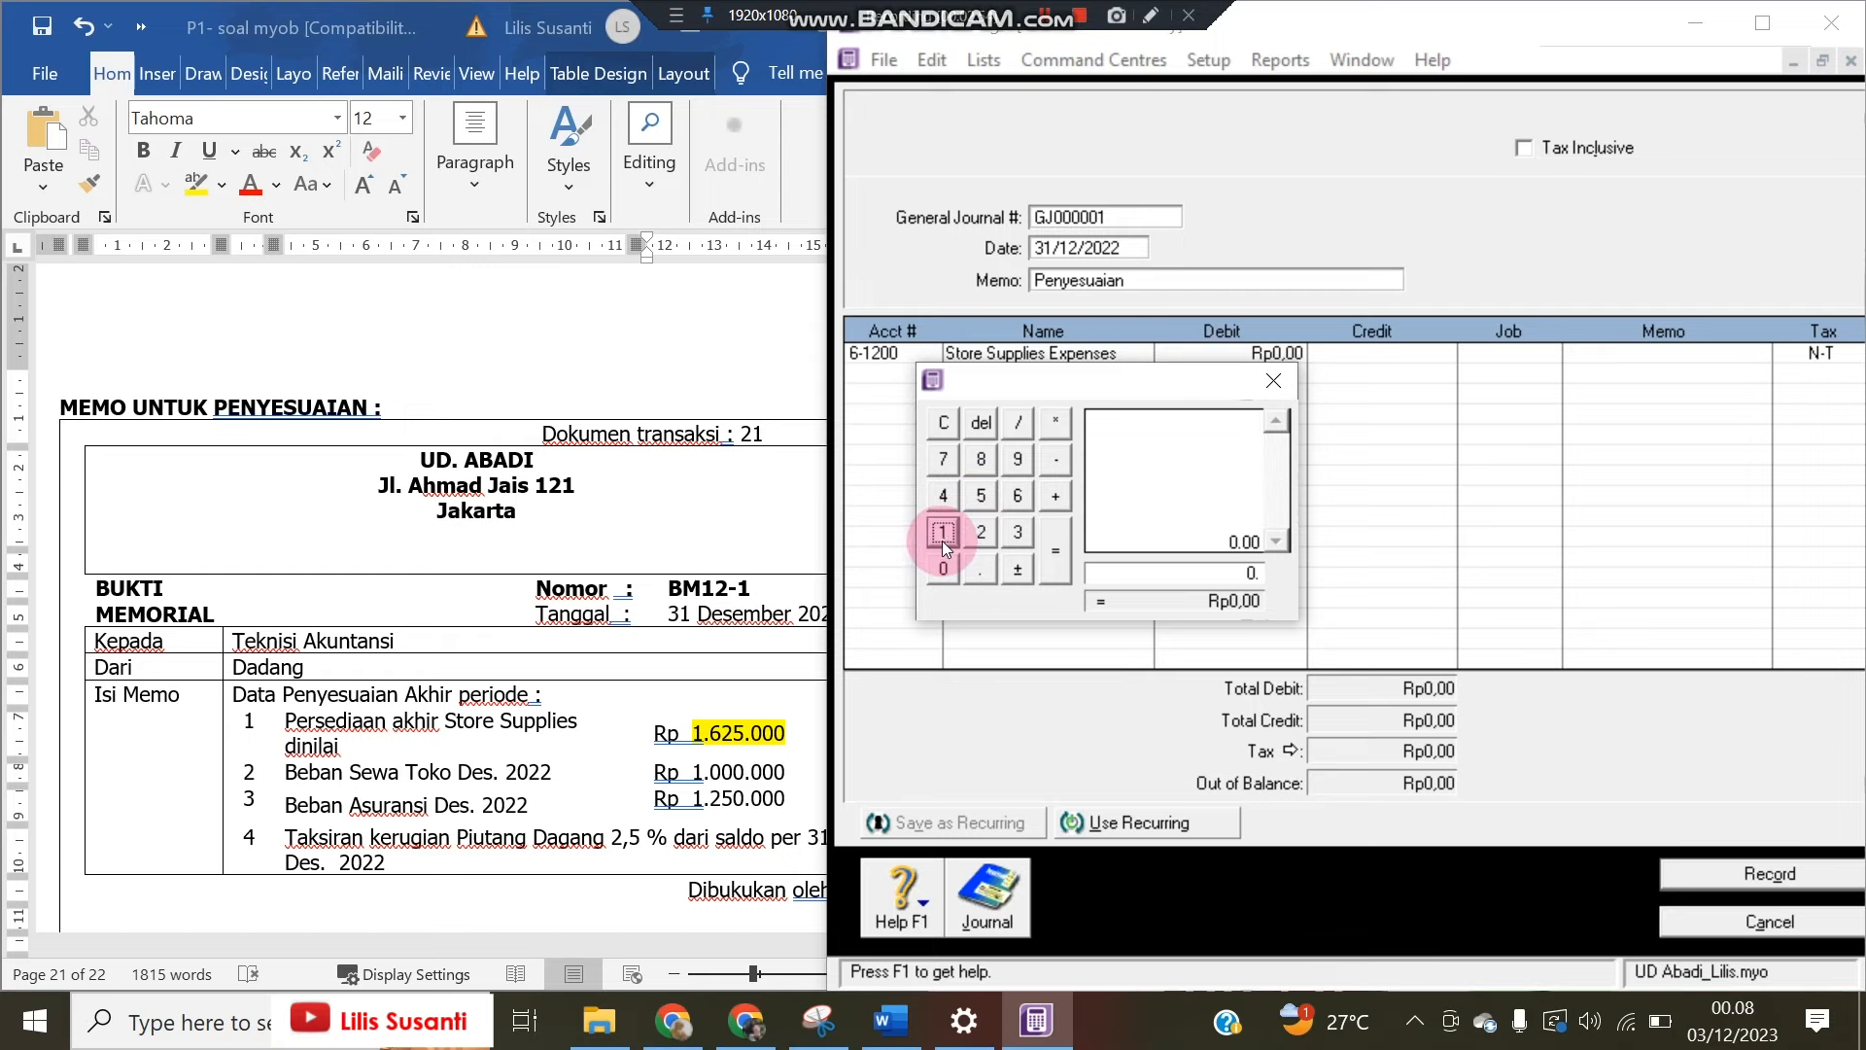
left_click(943, 422)
left_click(940, 535)
left_click(942, 569)
left_click(1018, 531)
left_click(942, 570)
left_click(942, 571)
left_click(942, 570)
left_click(942, 571)
left_click(941, 571)
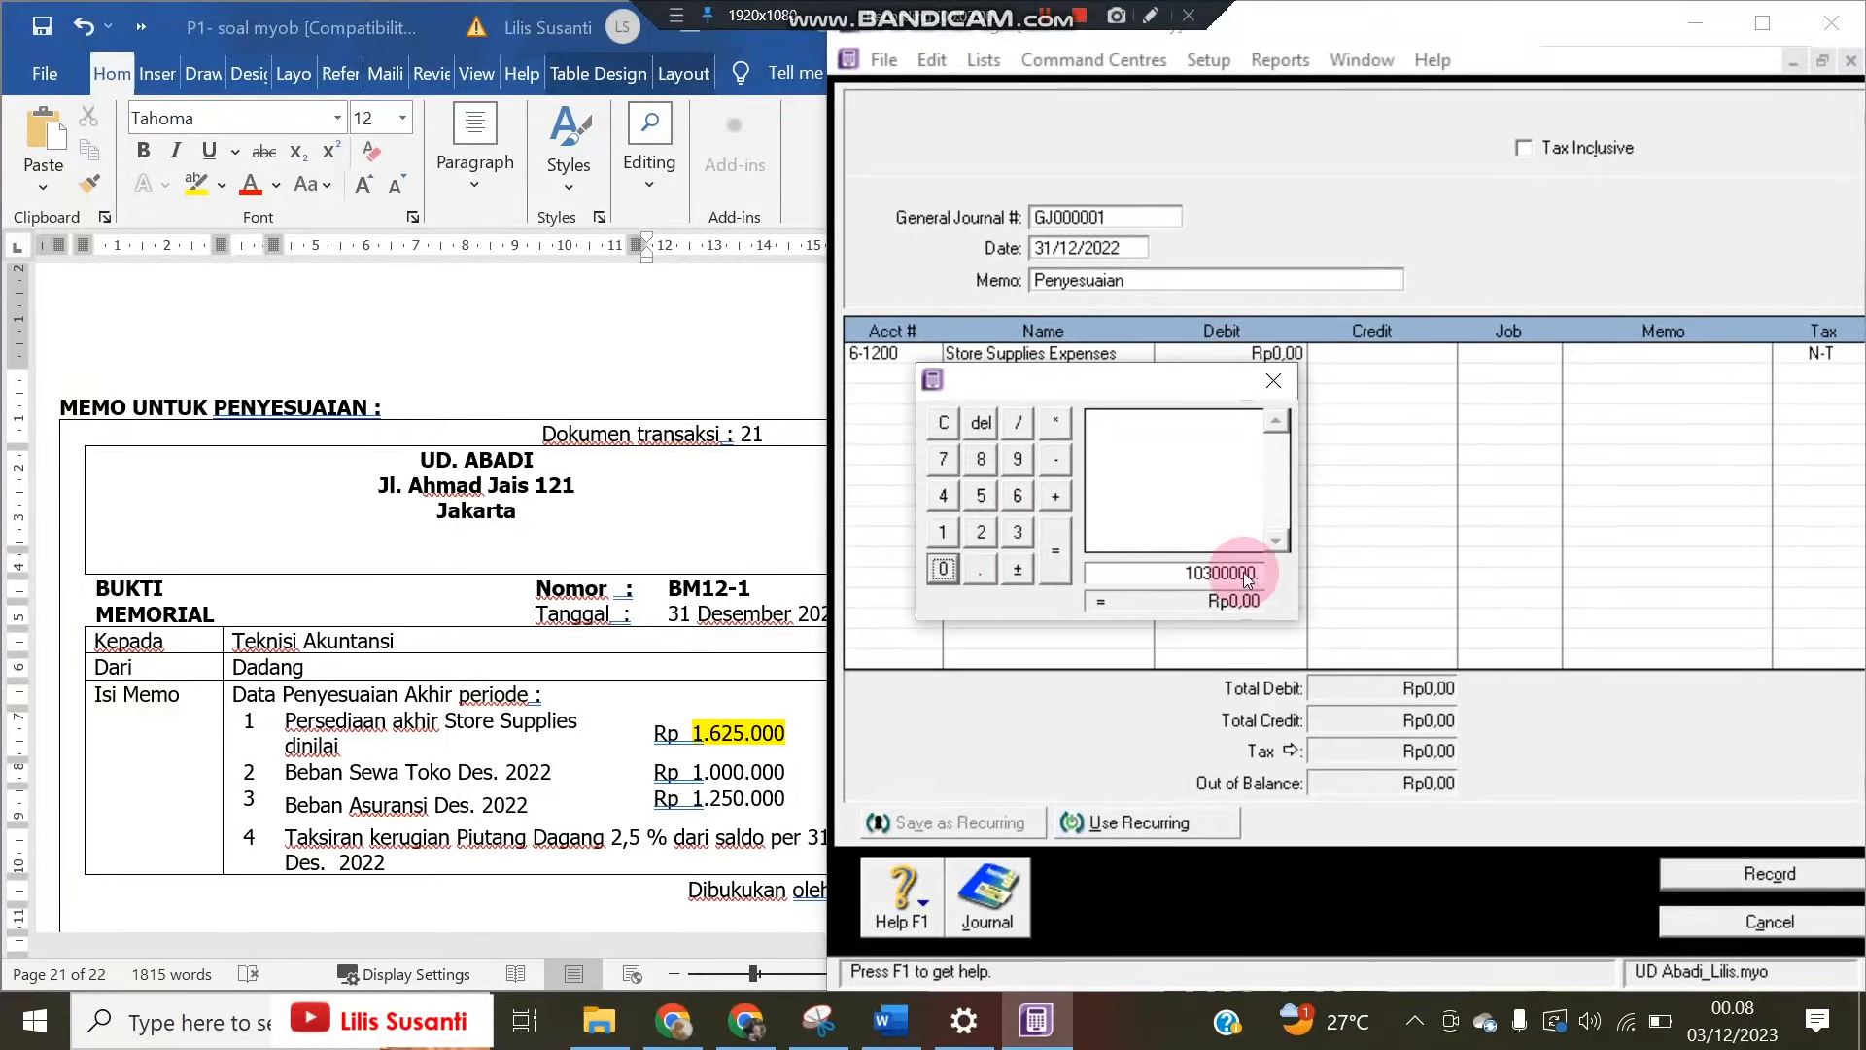
Subtract 1625000 in the calculator and enter the result as the Store Supplies Expenses debit
left_click(1053, 465)
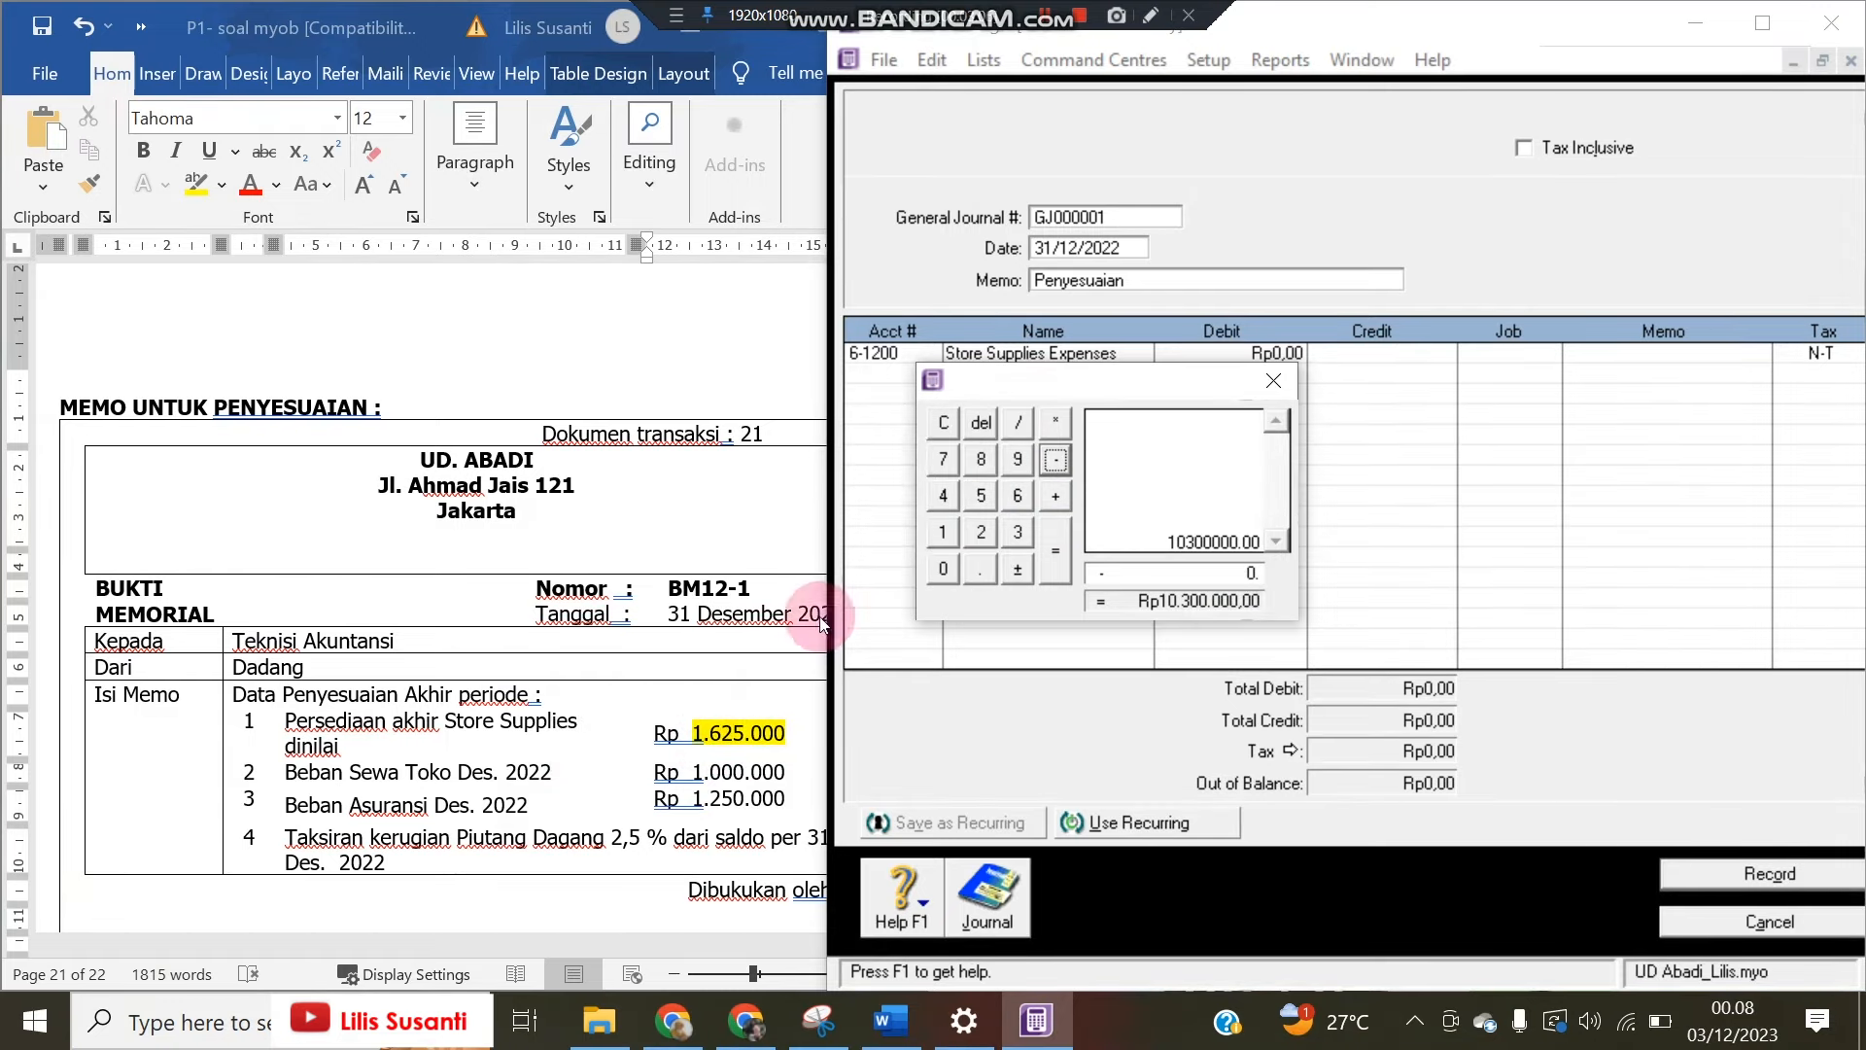
left_click(942, 533)
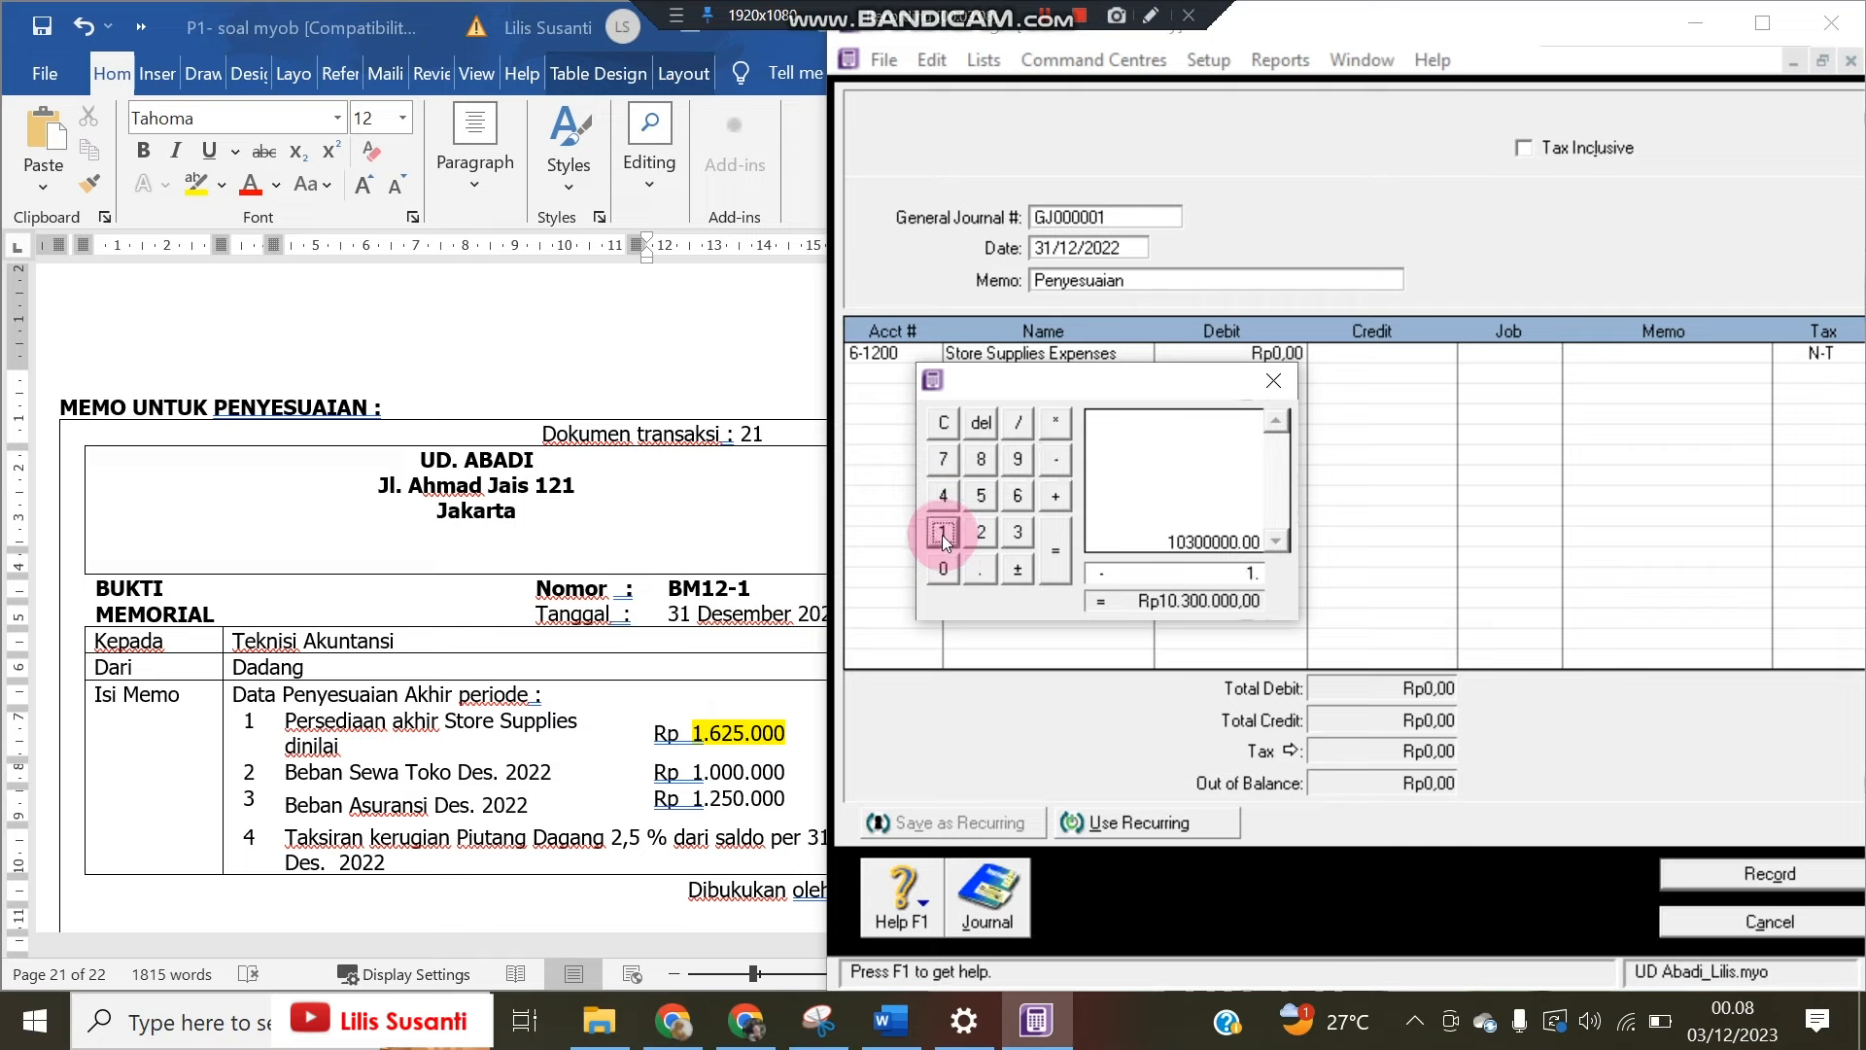
left_click(1013, 500)
left_click(970, 528)
left_click(977, 495)
left_click(940, 570)
left_click(941, 571)
left_click(940, 570)
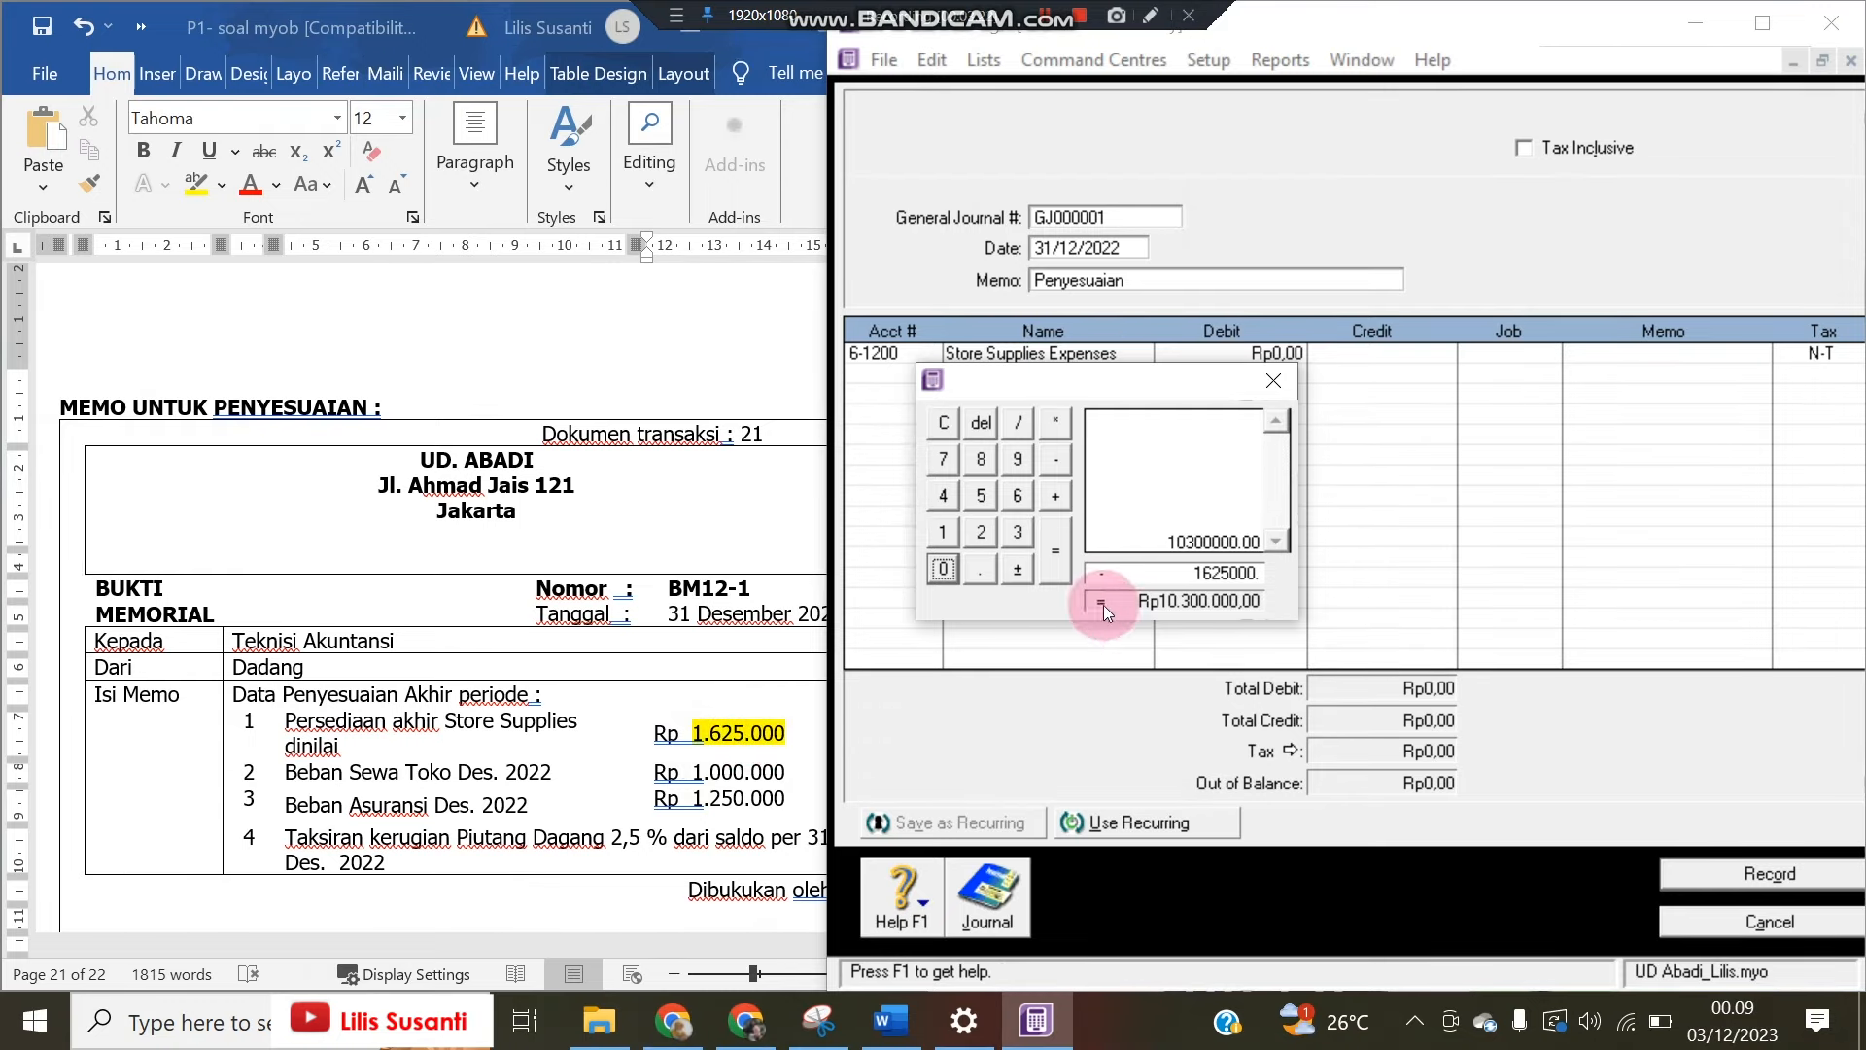
left_click(1053, 562)
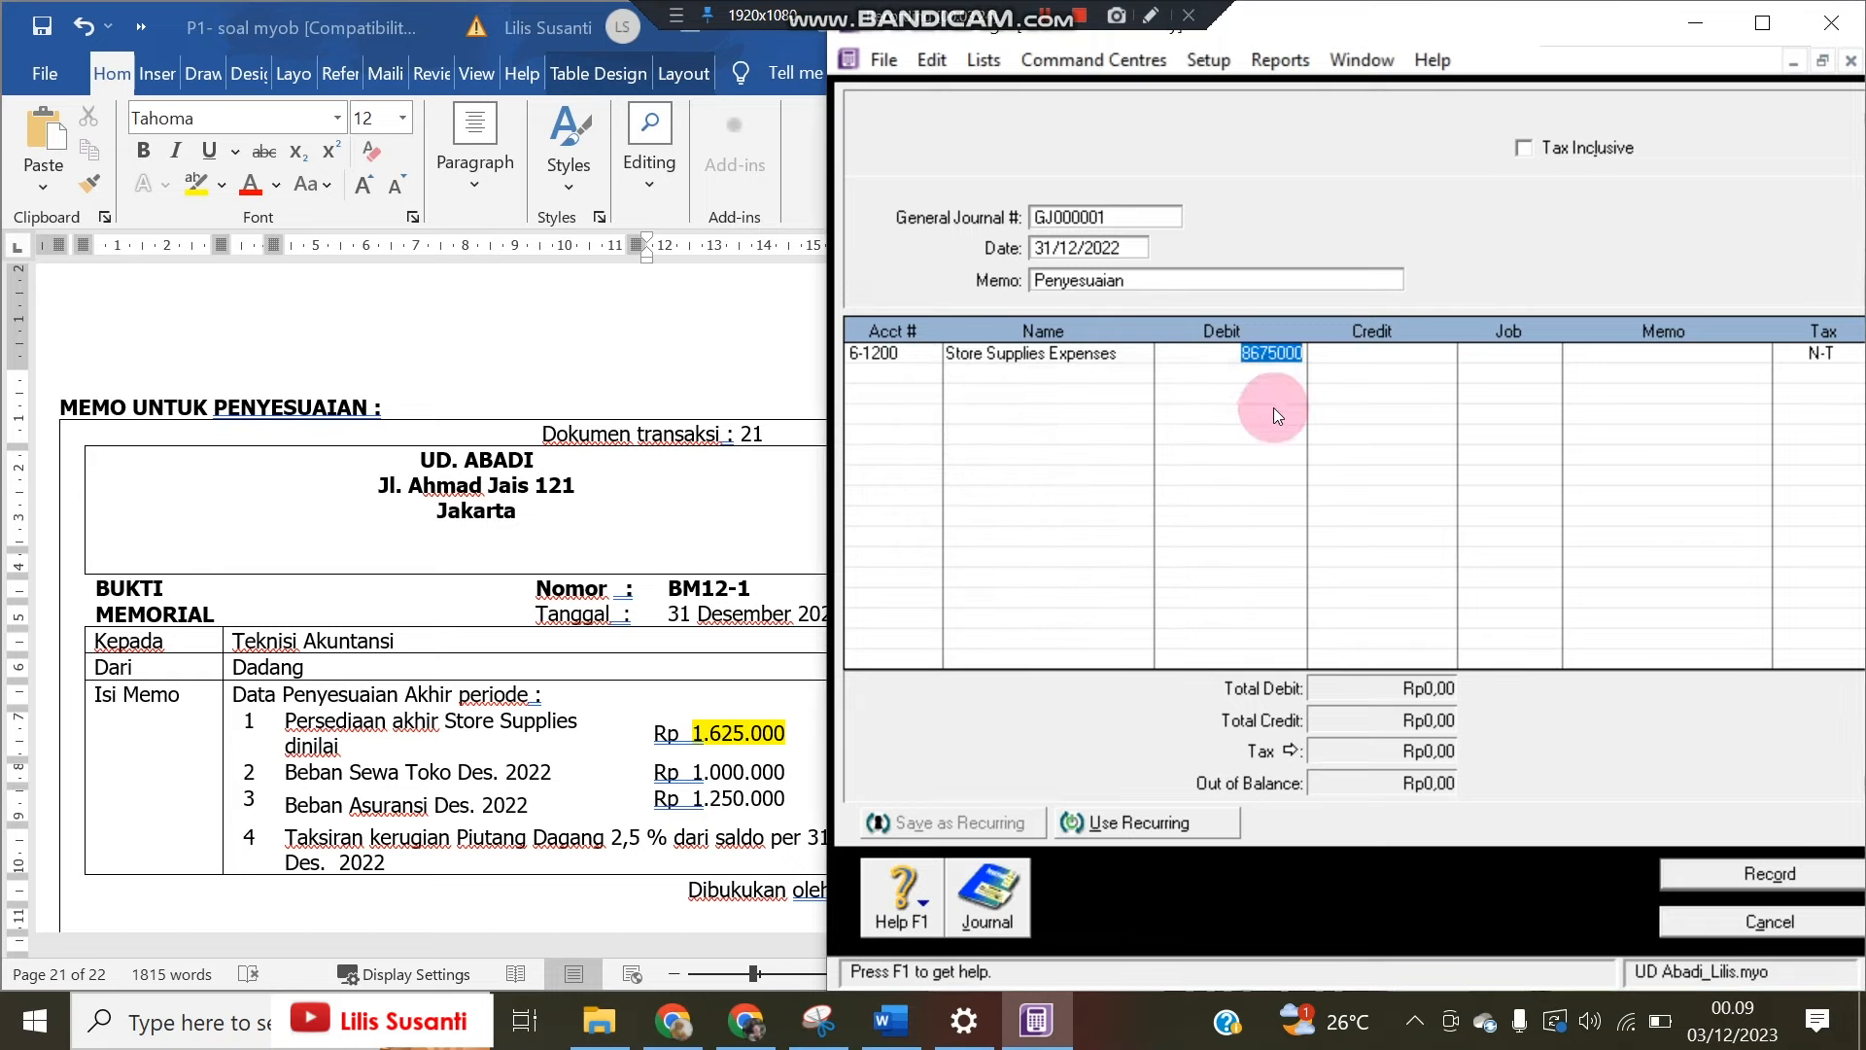
key("Return")
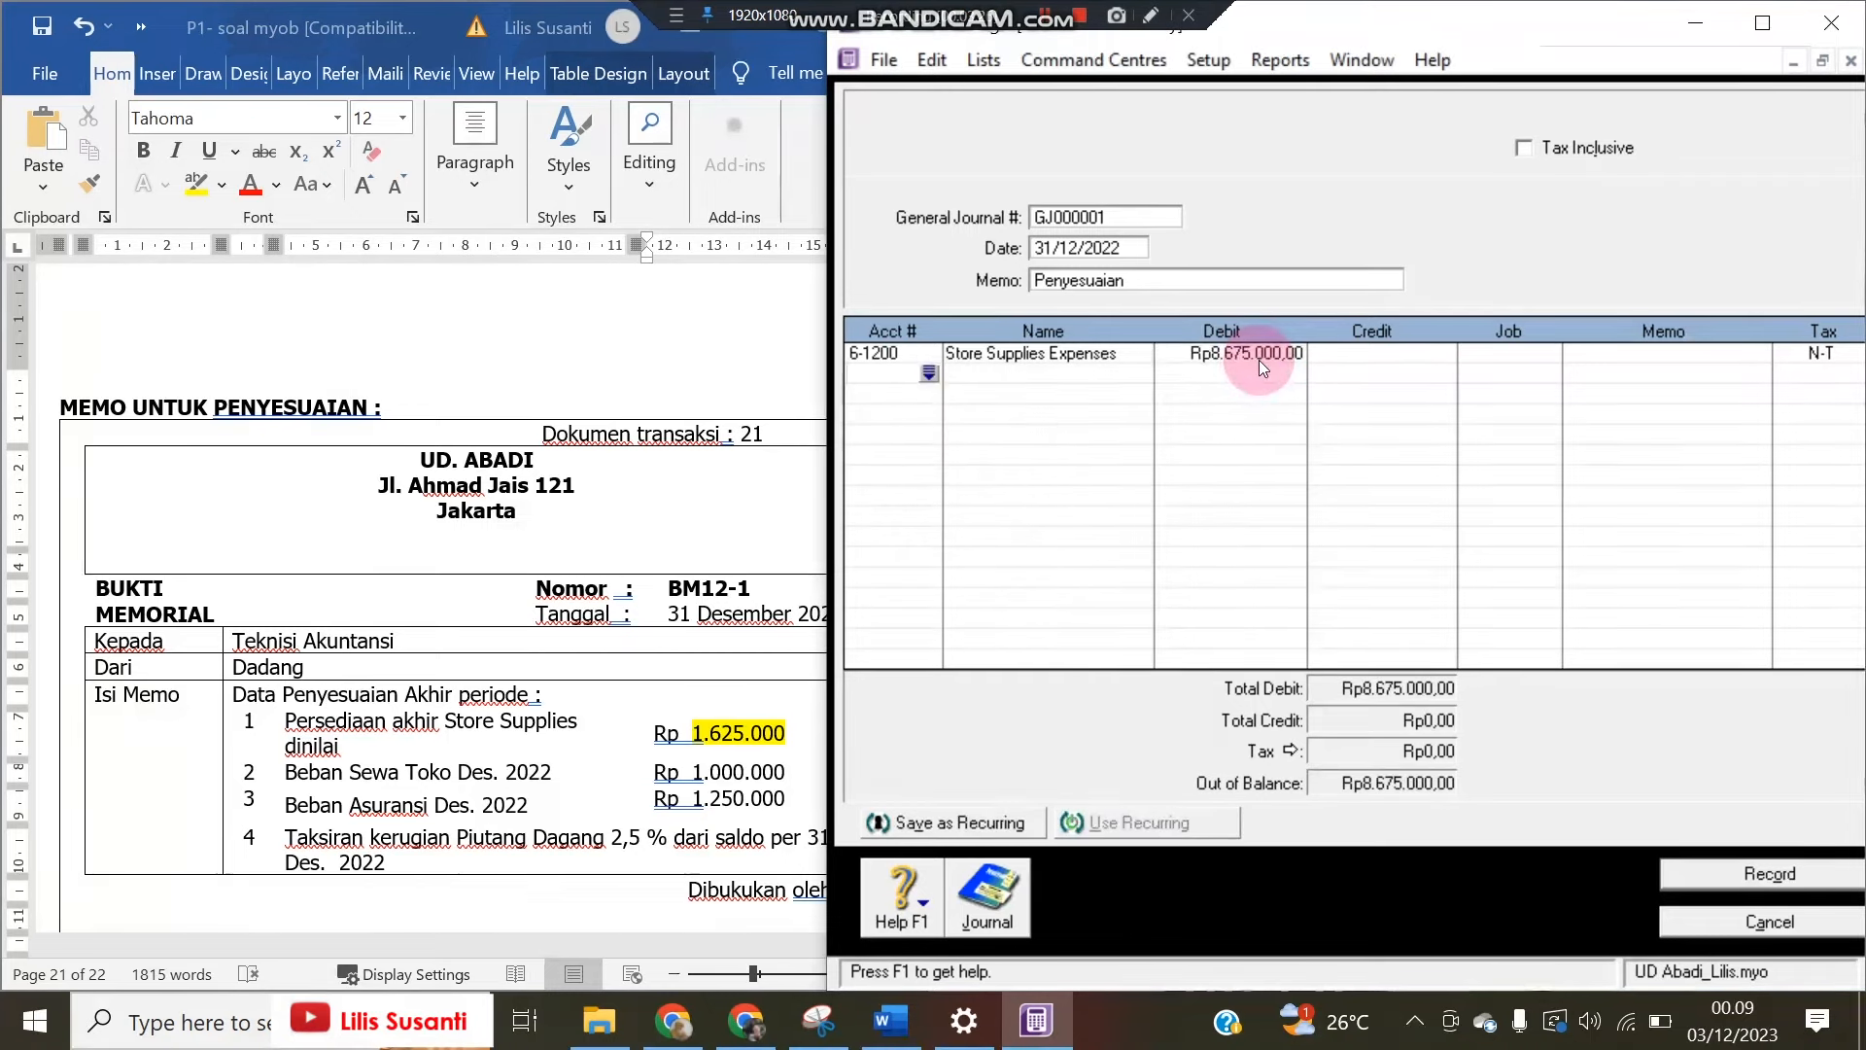
Credit account 1-1600 Store Supplies with Rp8.675.000 on the second line and record the journal entry
left_click(720, 737)
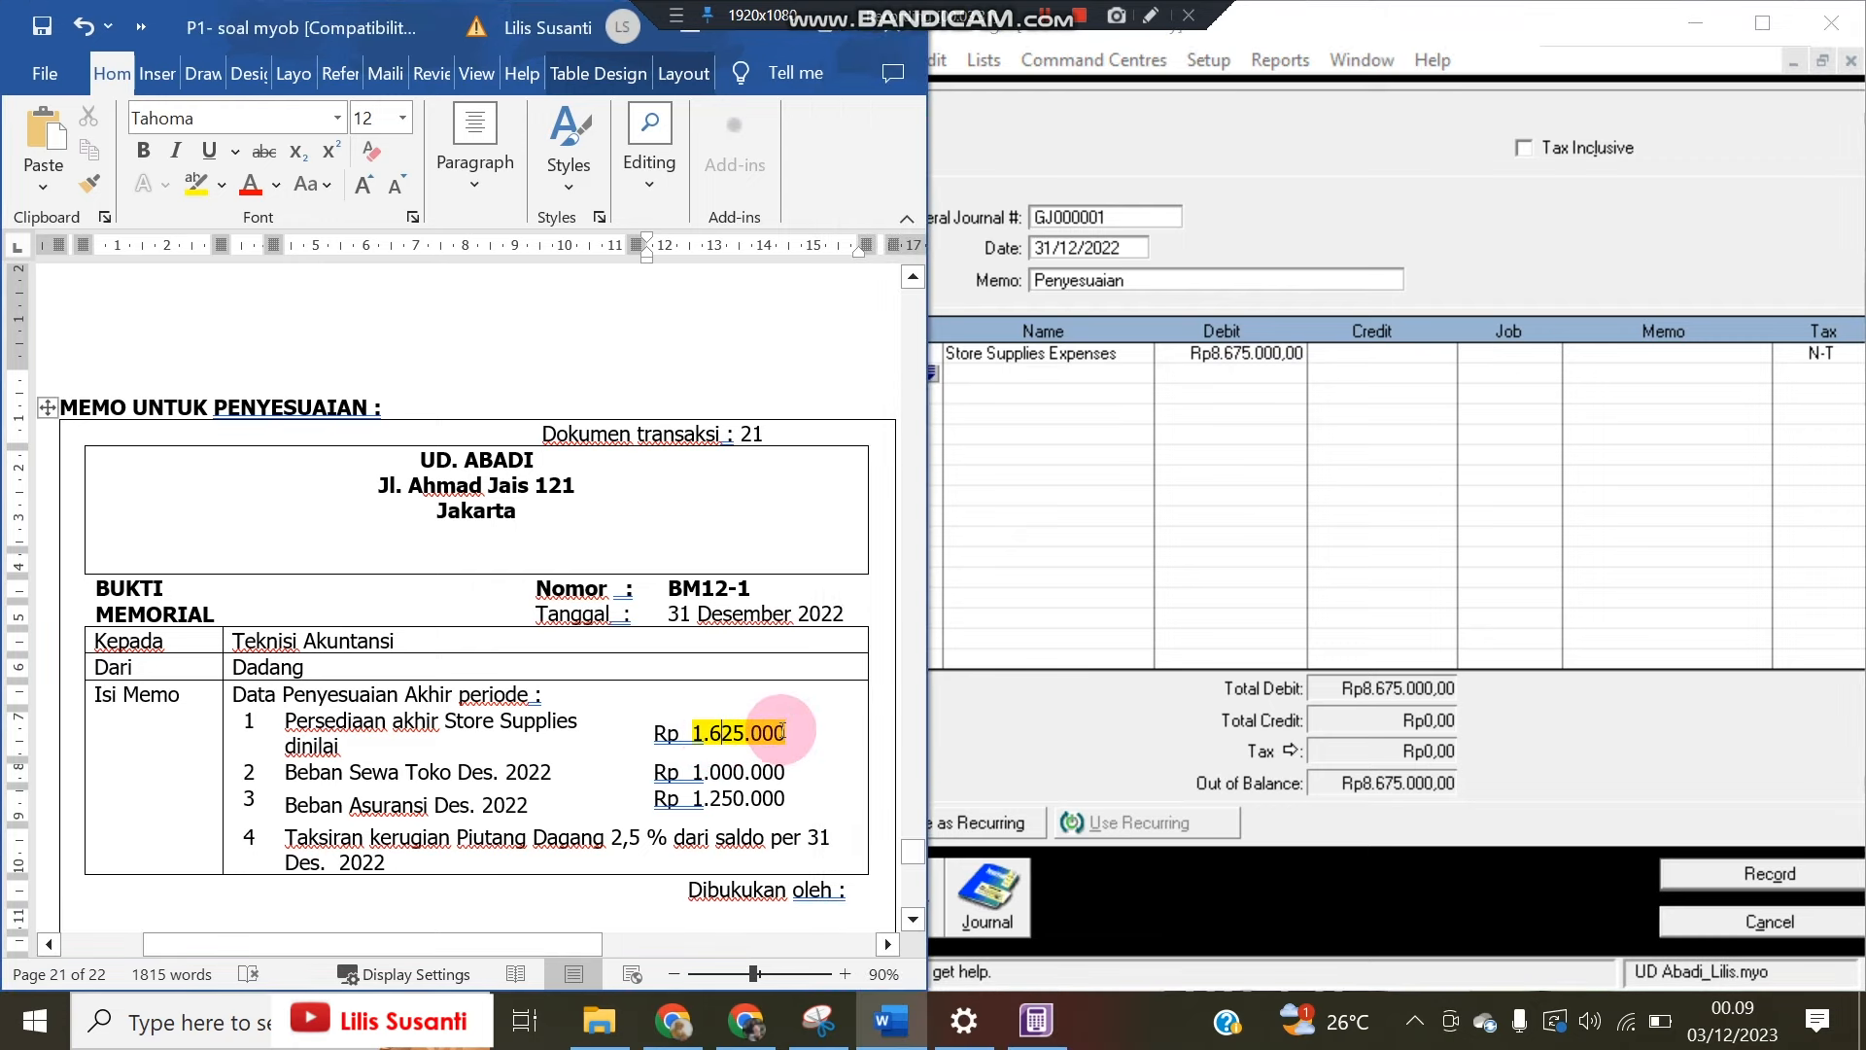
left_click_drag(786, 731, 696, 736)
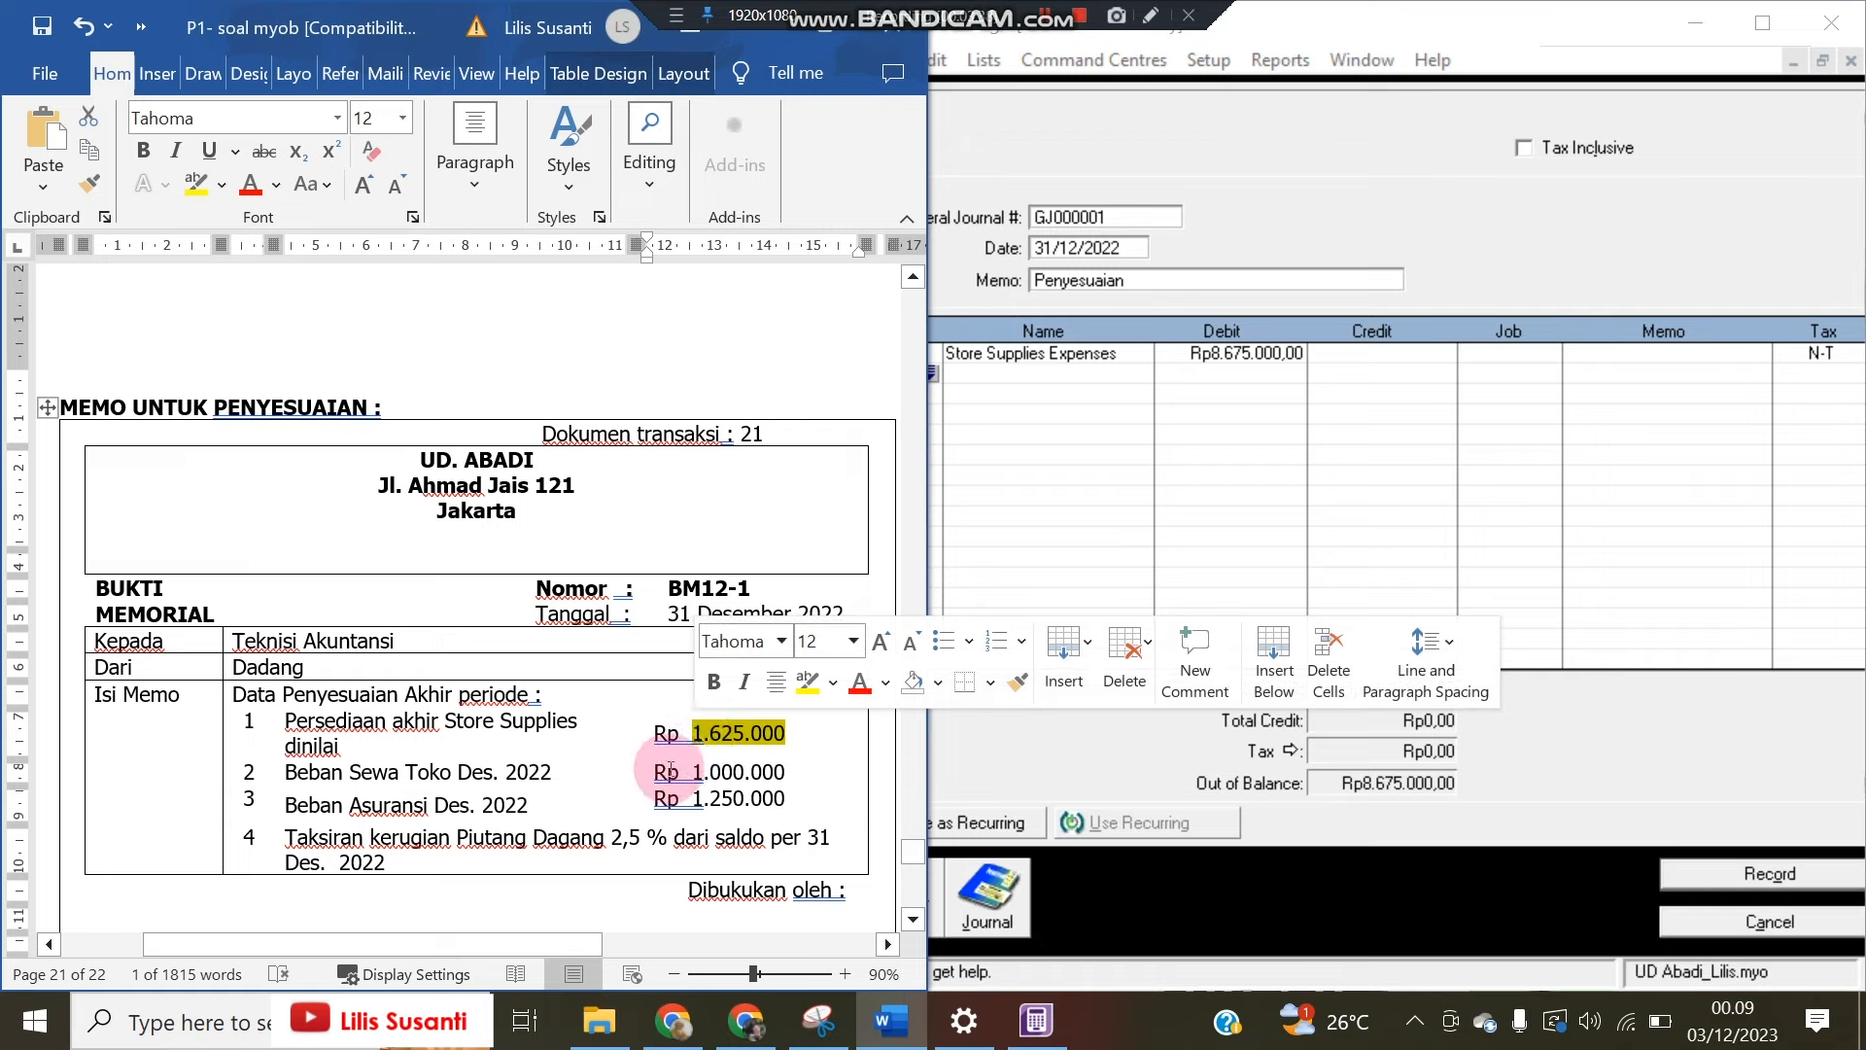
left_click(1069, 384)
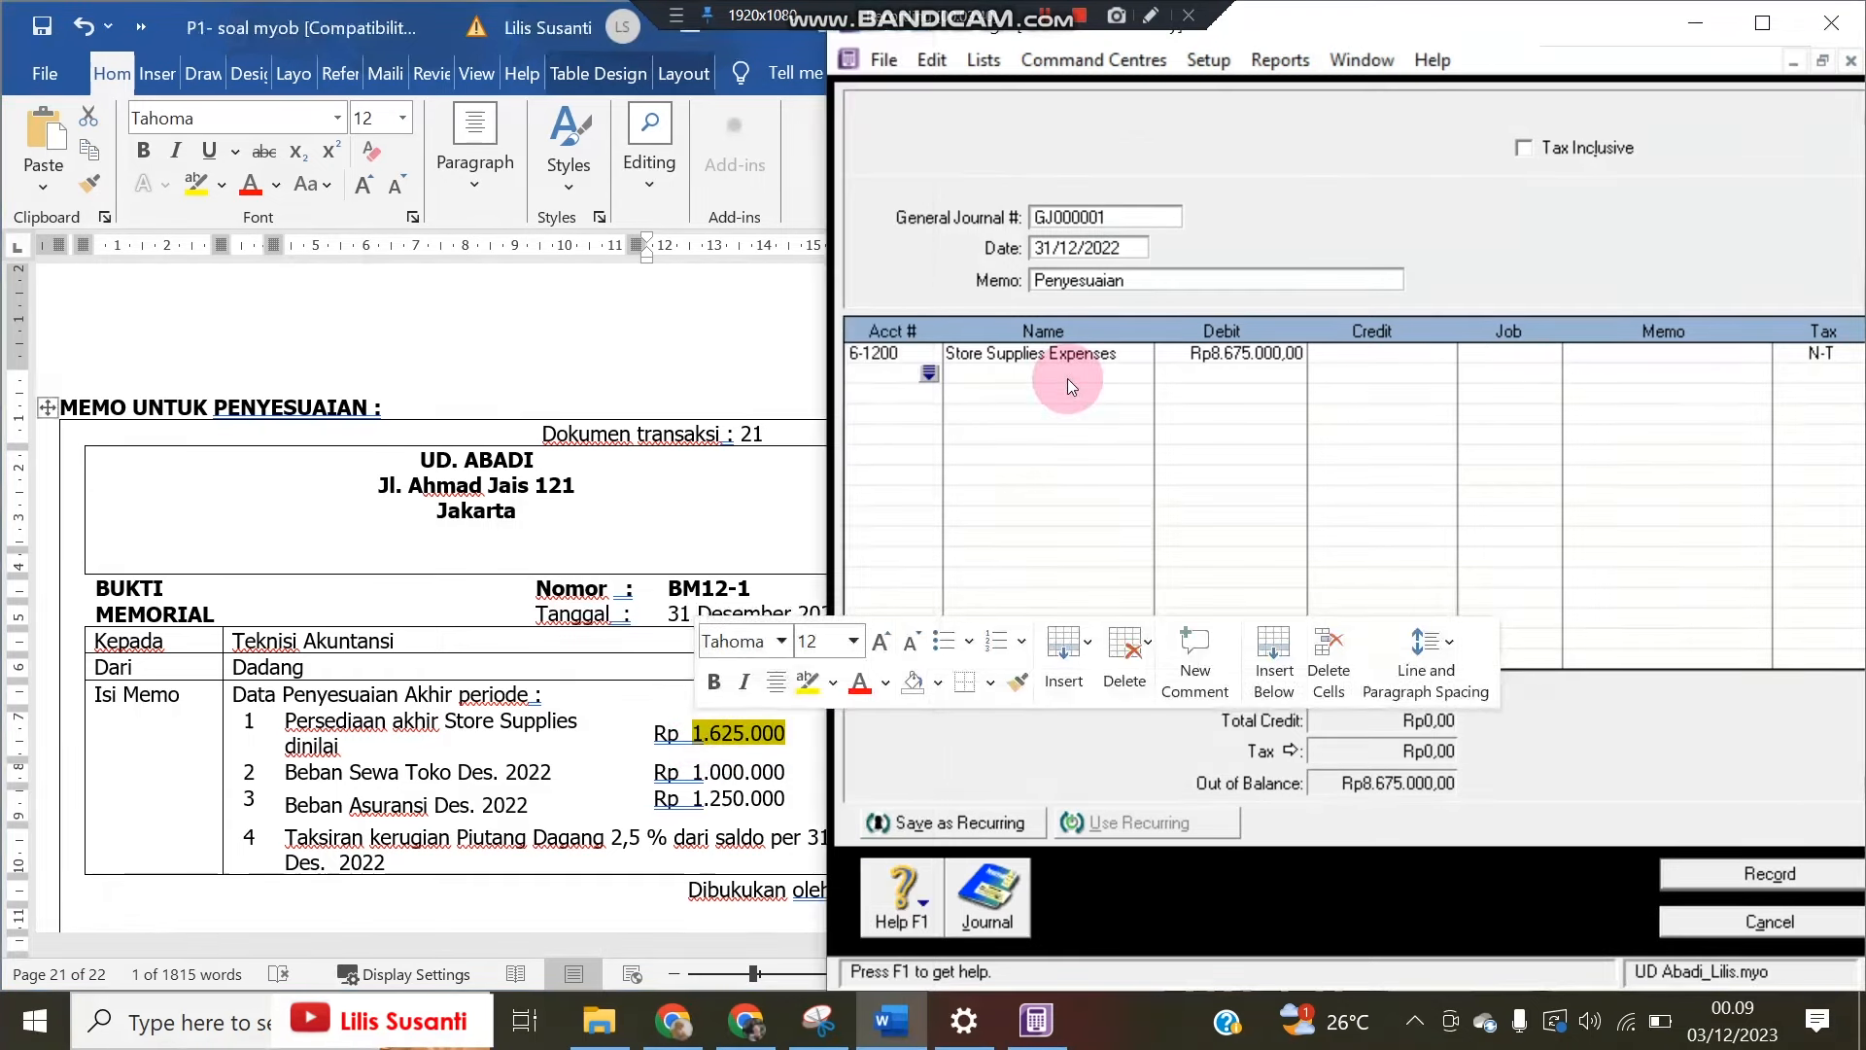
left_click(930, 371)
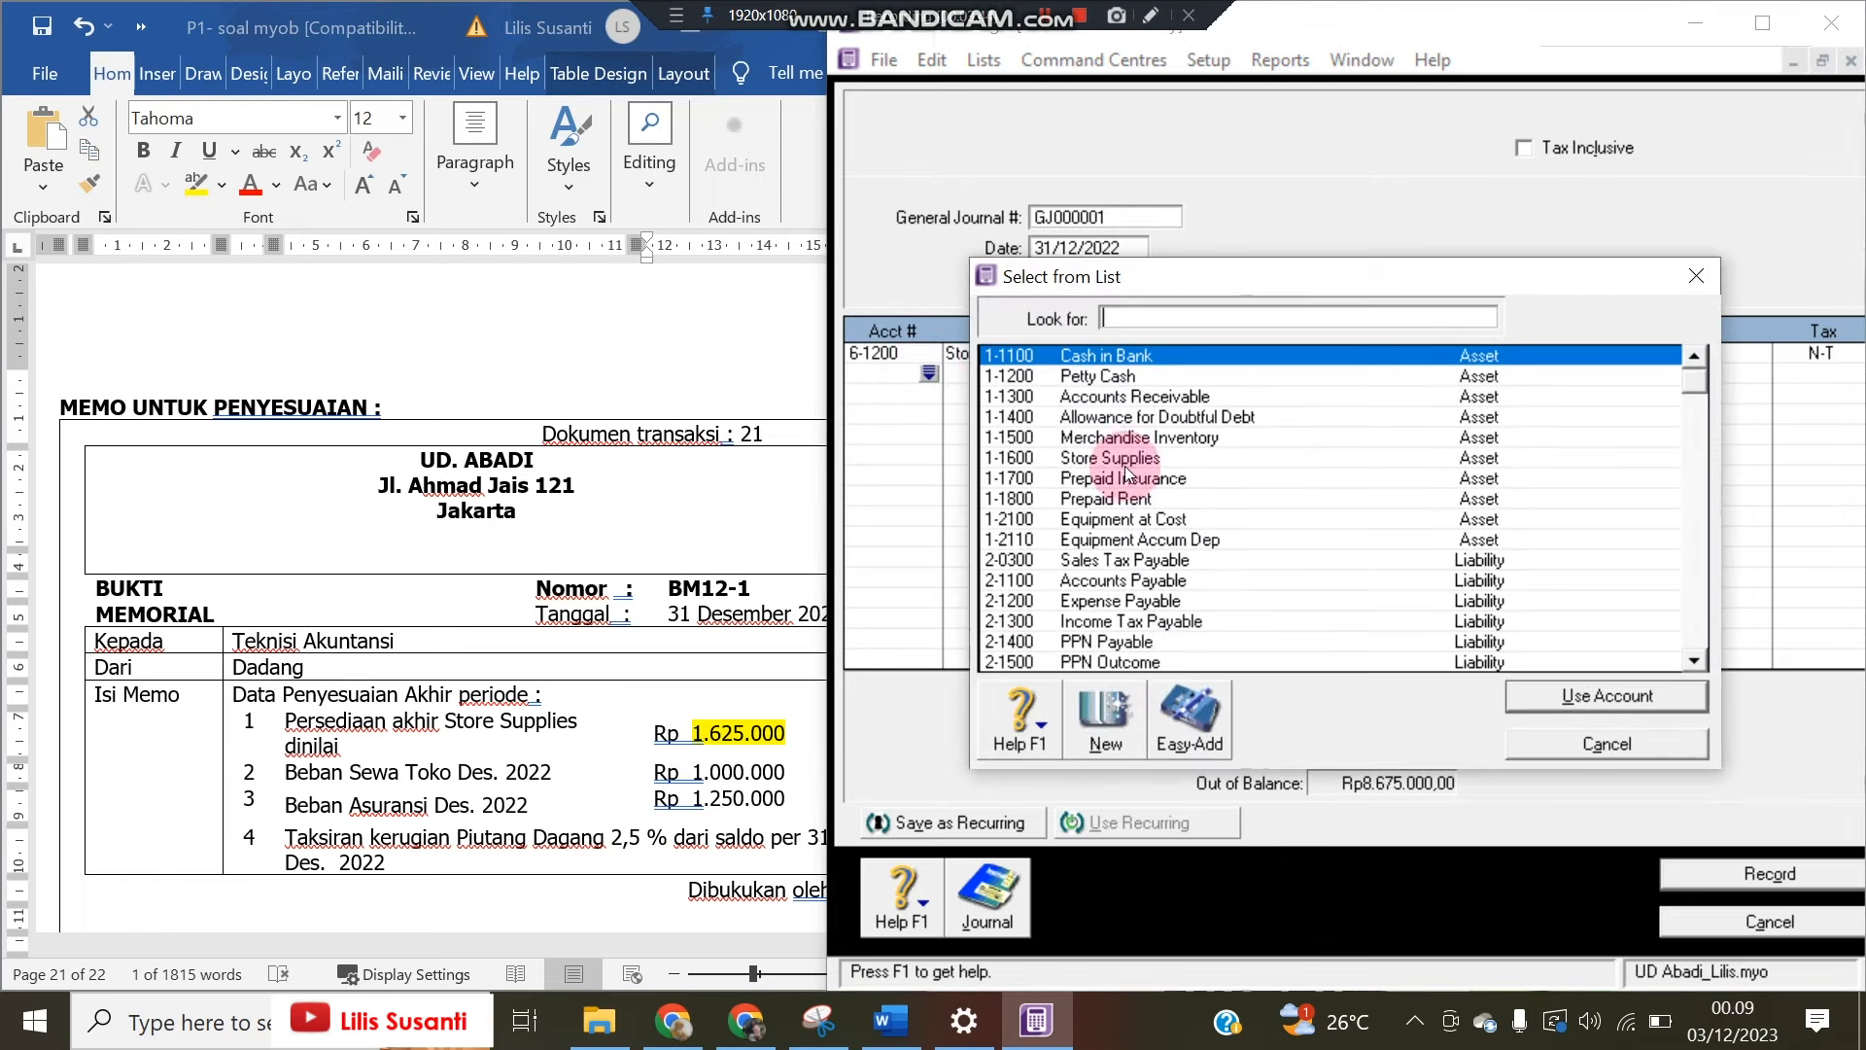
double_click(1123, 459)
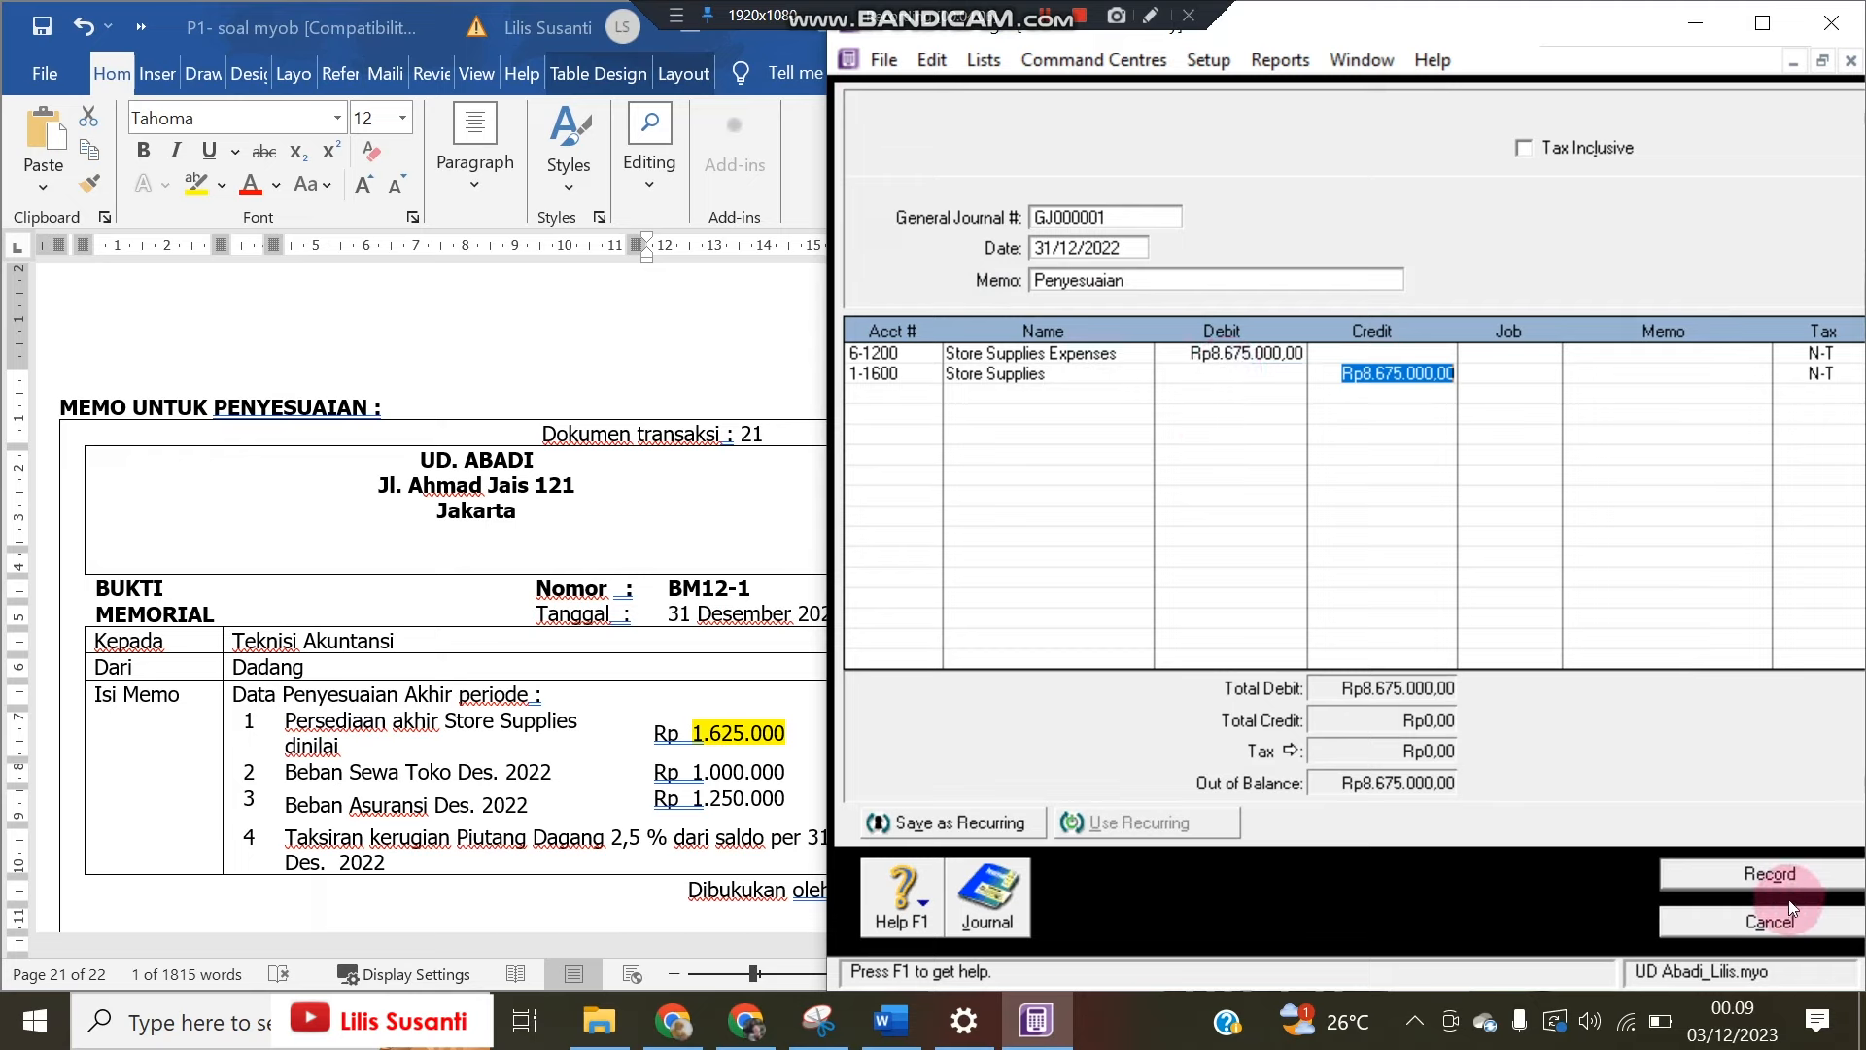
left_click(1775, 873)
Leave the journal entry form and check the Store Supplies balance in the accounts list
left_click(1758, 924)
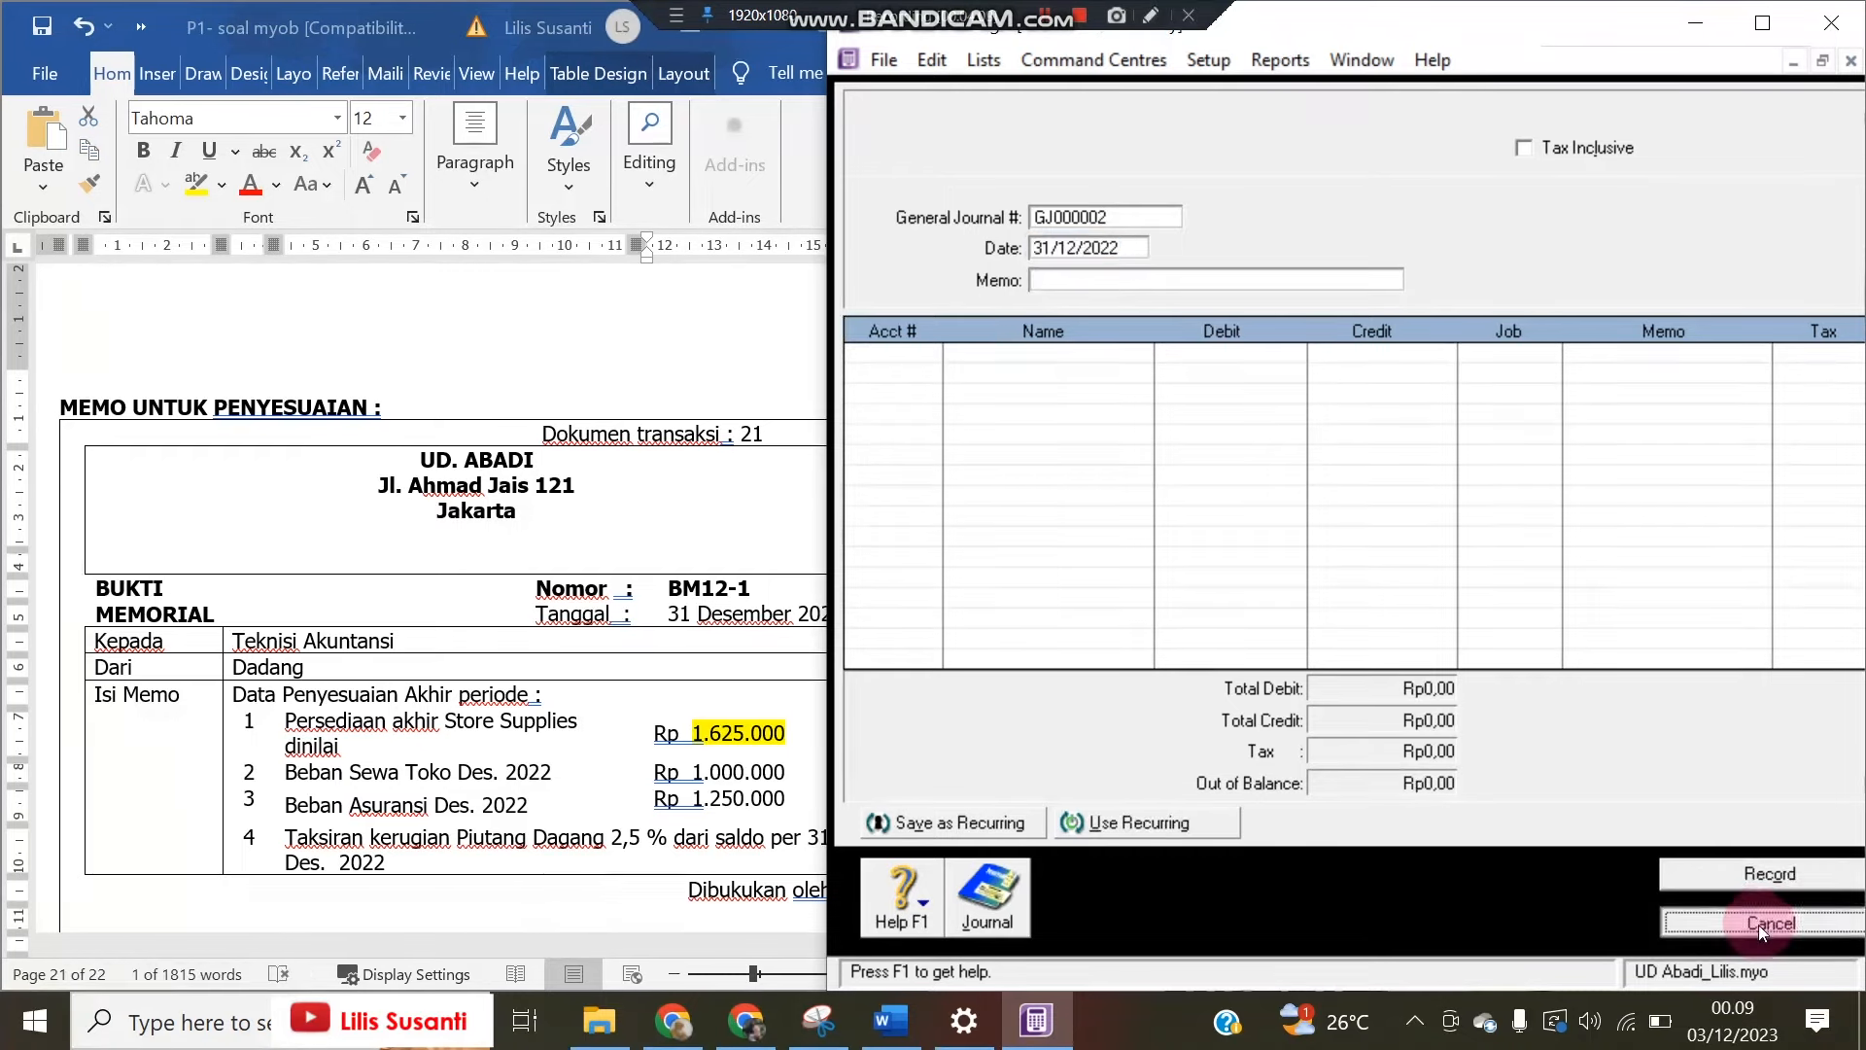
left_click(1308, 338)
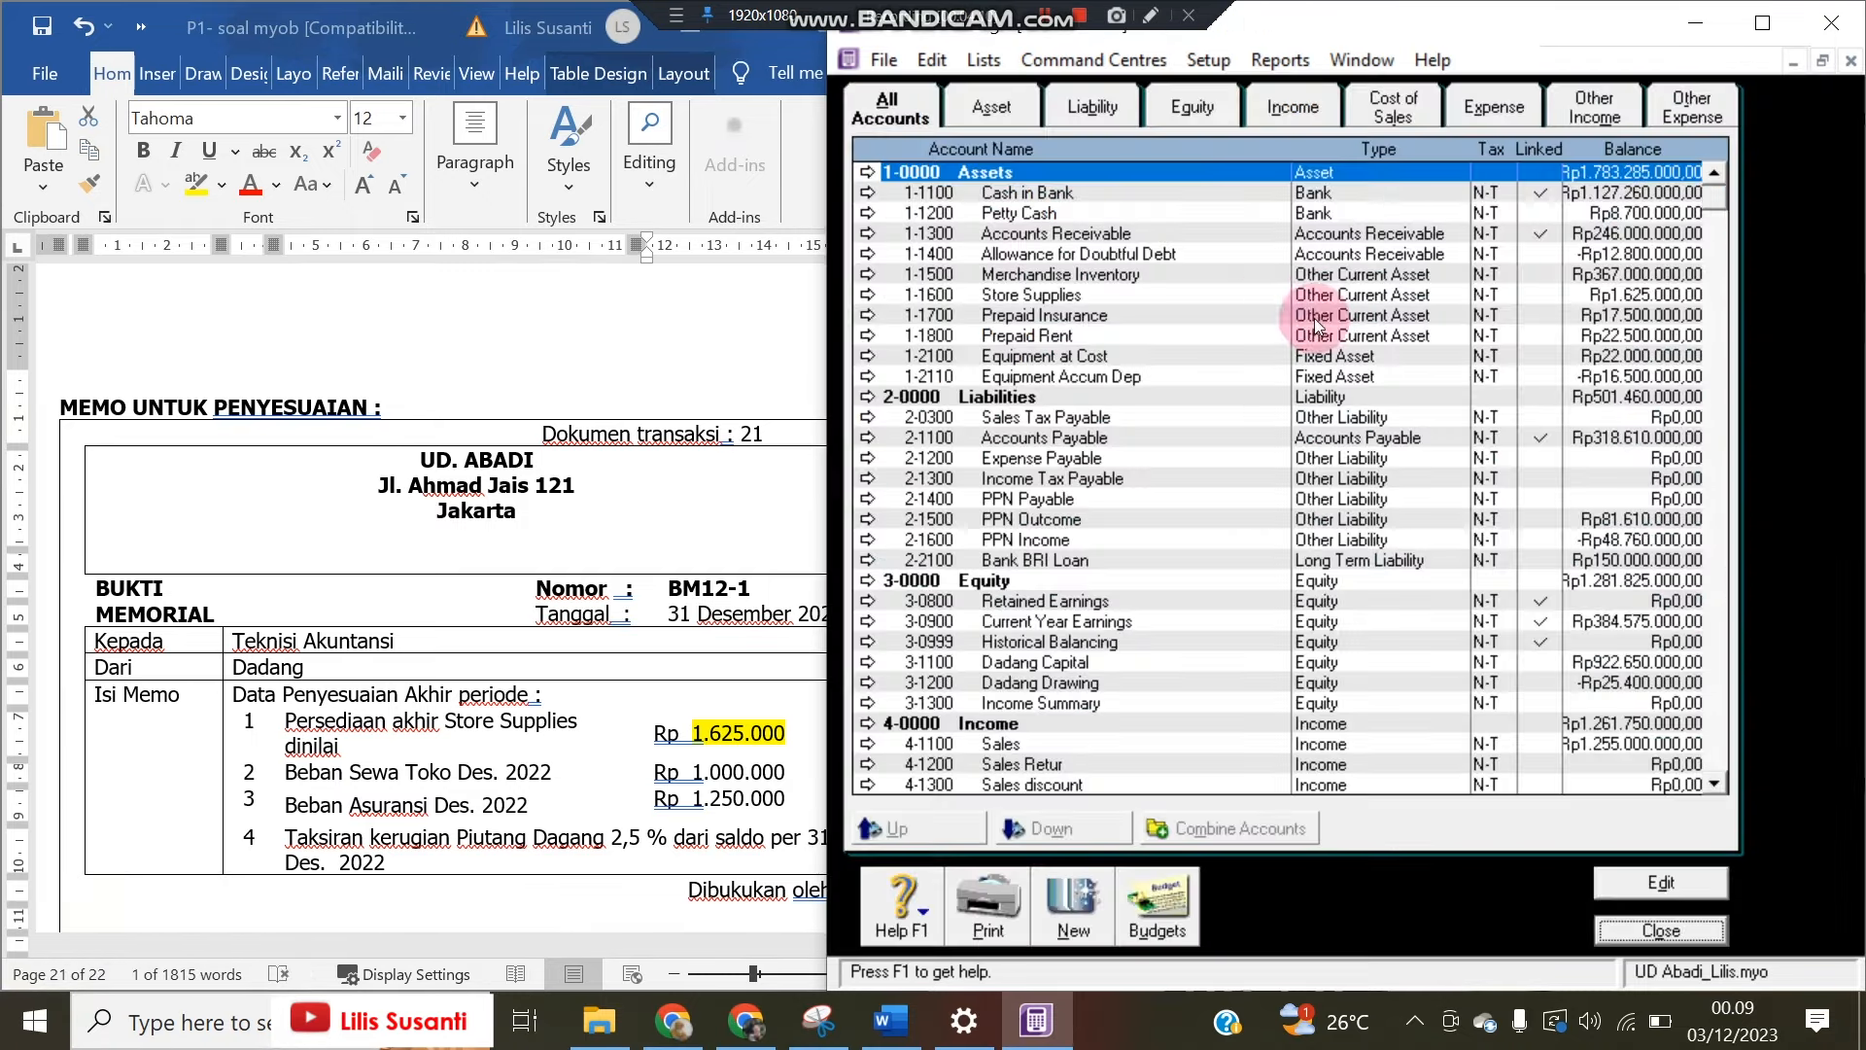
left_click(1623, 302)
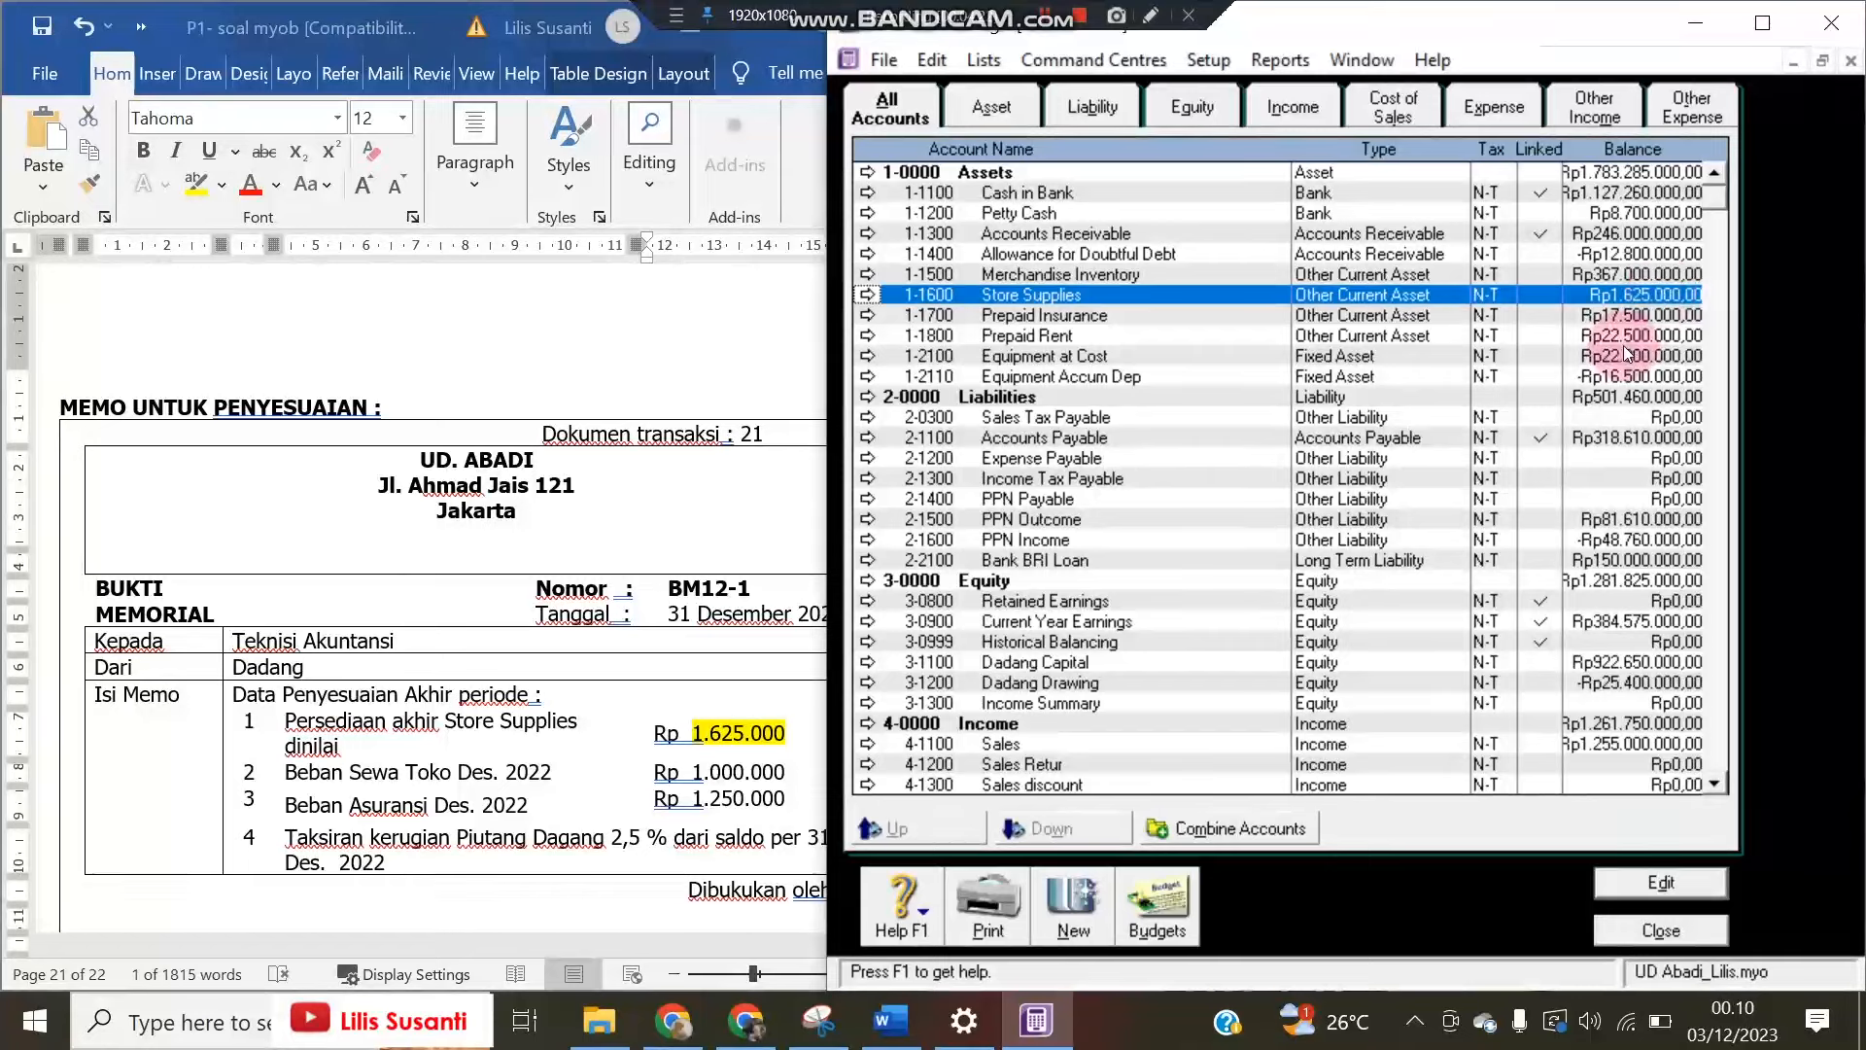
left_click(1630, 929)
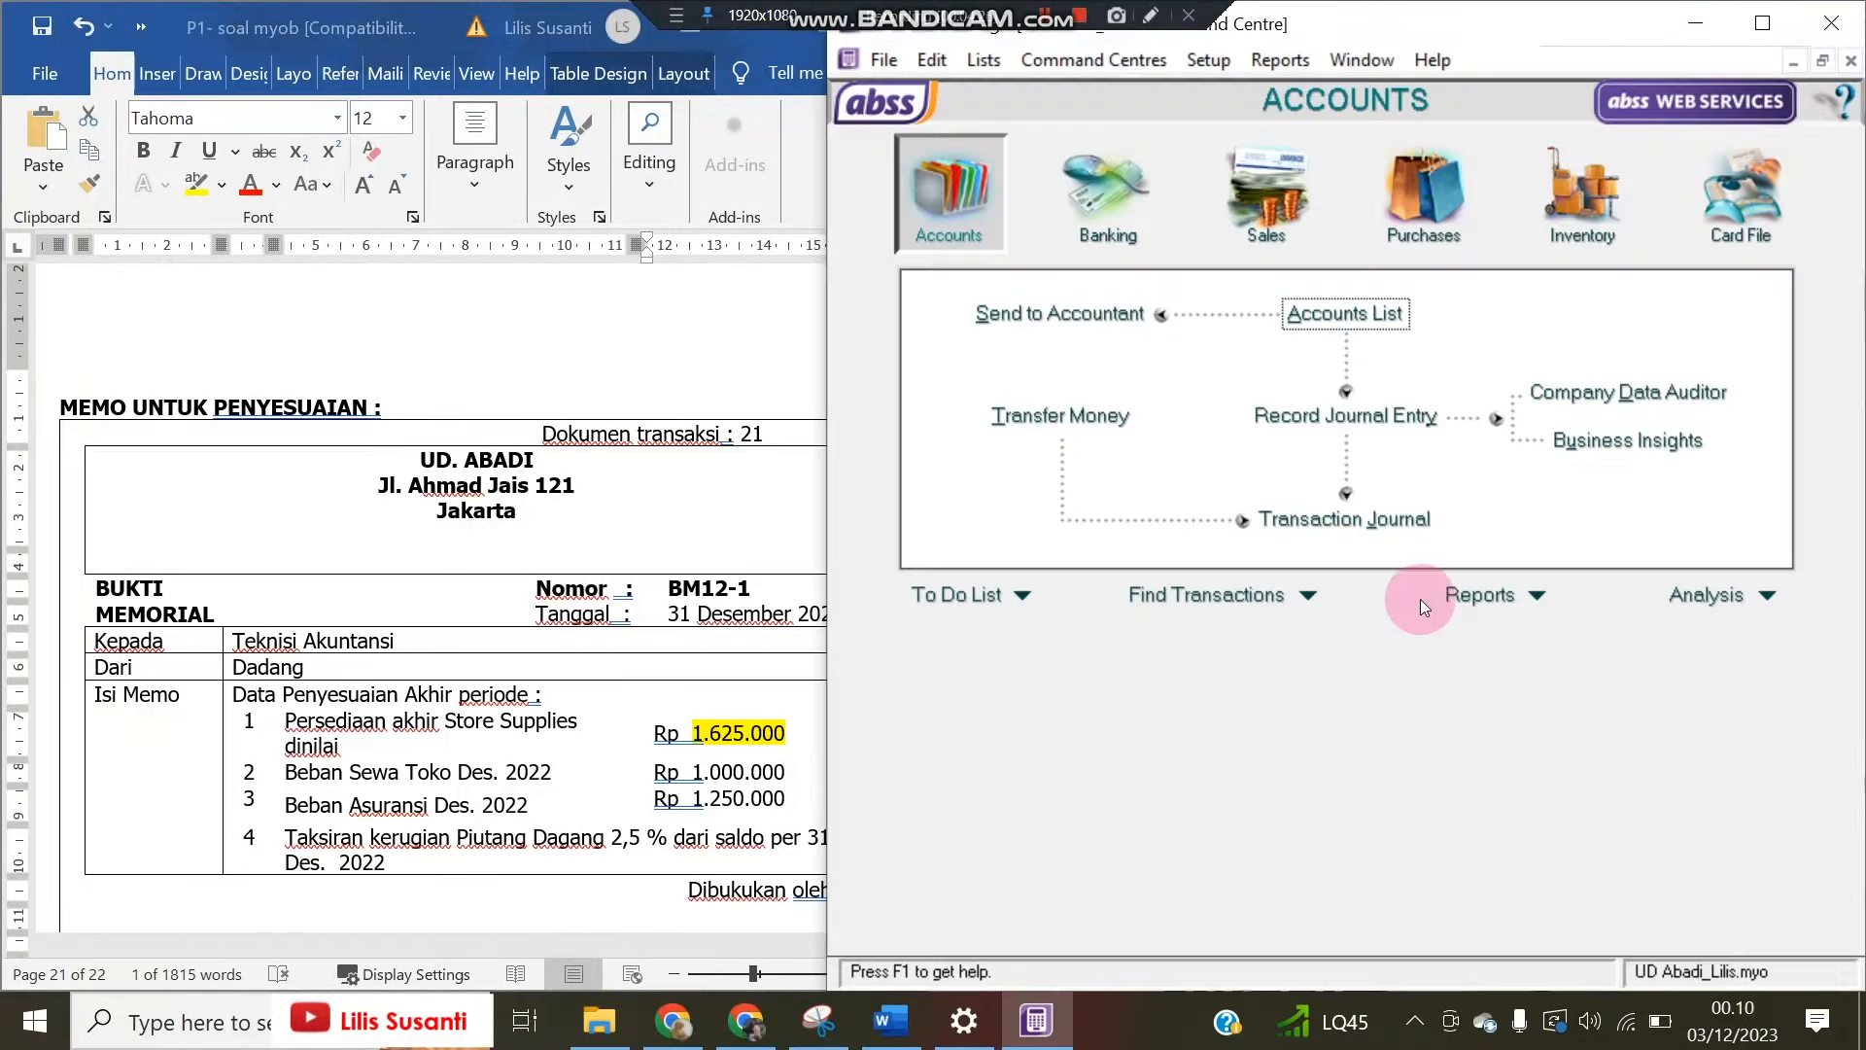
Start a new general journal entry with the memo "Penyesuaian"
left_click(1341, 425)
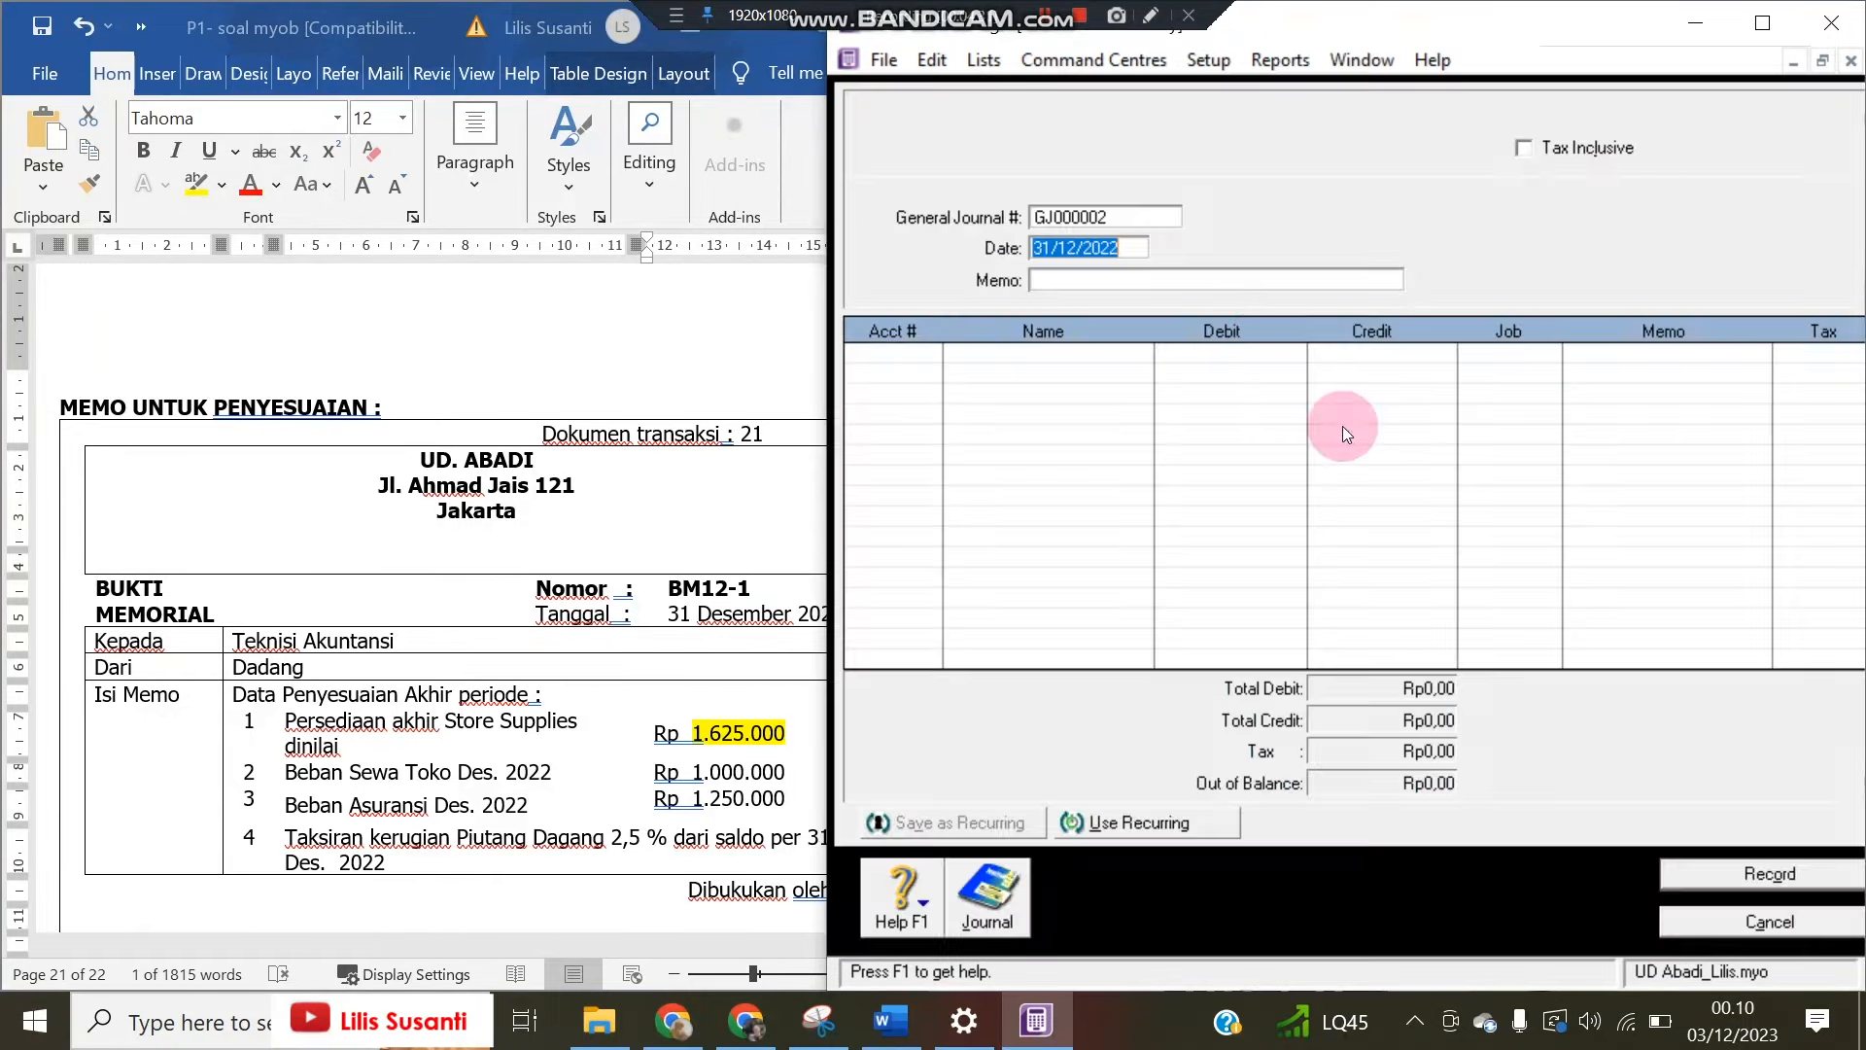
left_click(1144, 280)
type("Penyesuaian")
key("Tab")
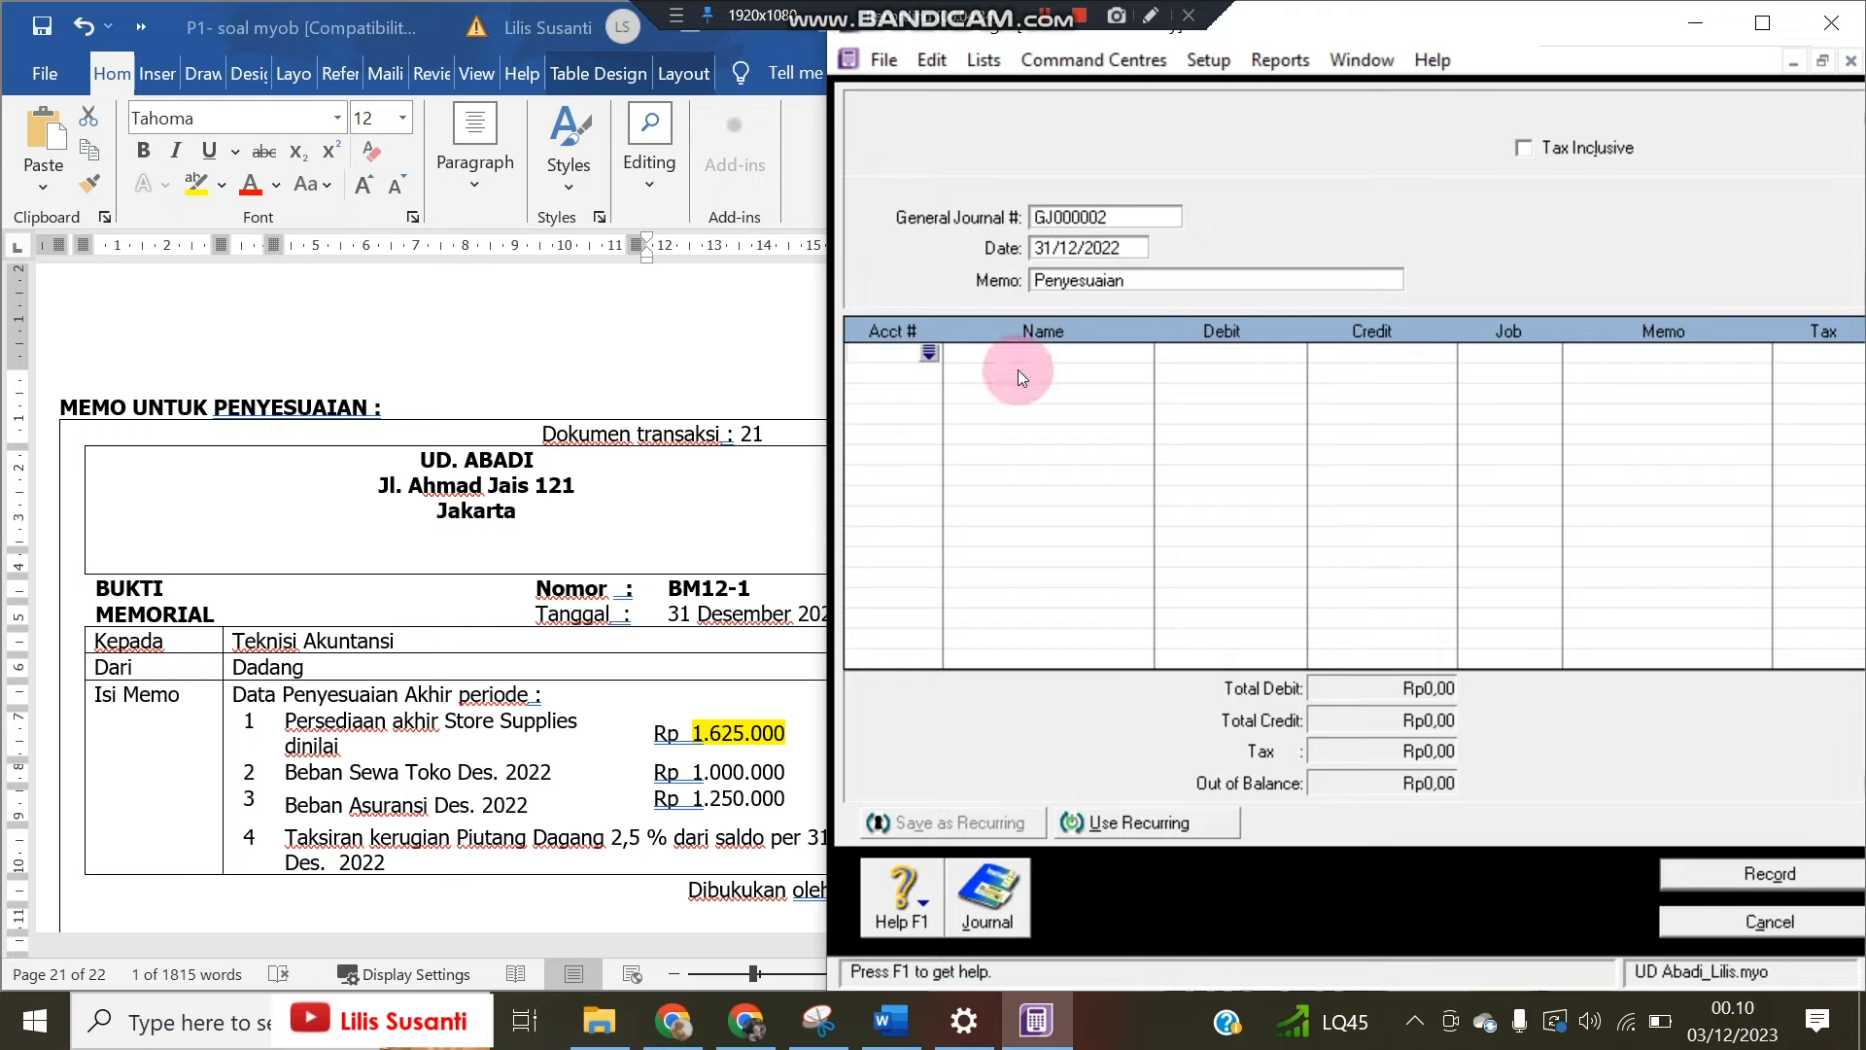
Assign account 6-1600 Rent Expense to the first line of the journal entry with a debit of 100000
left_click(345, 768)
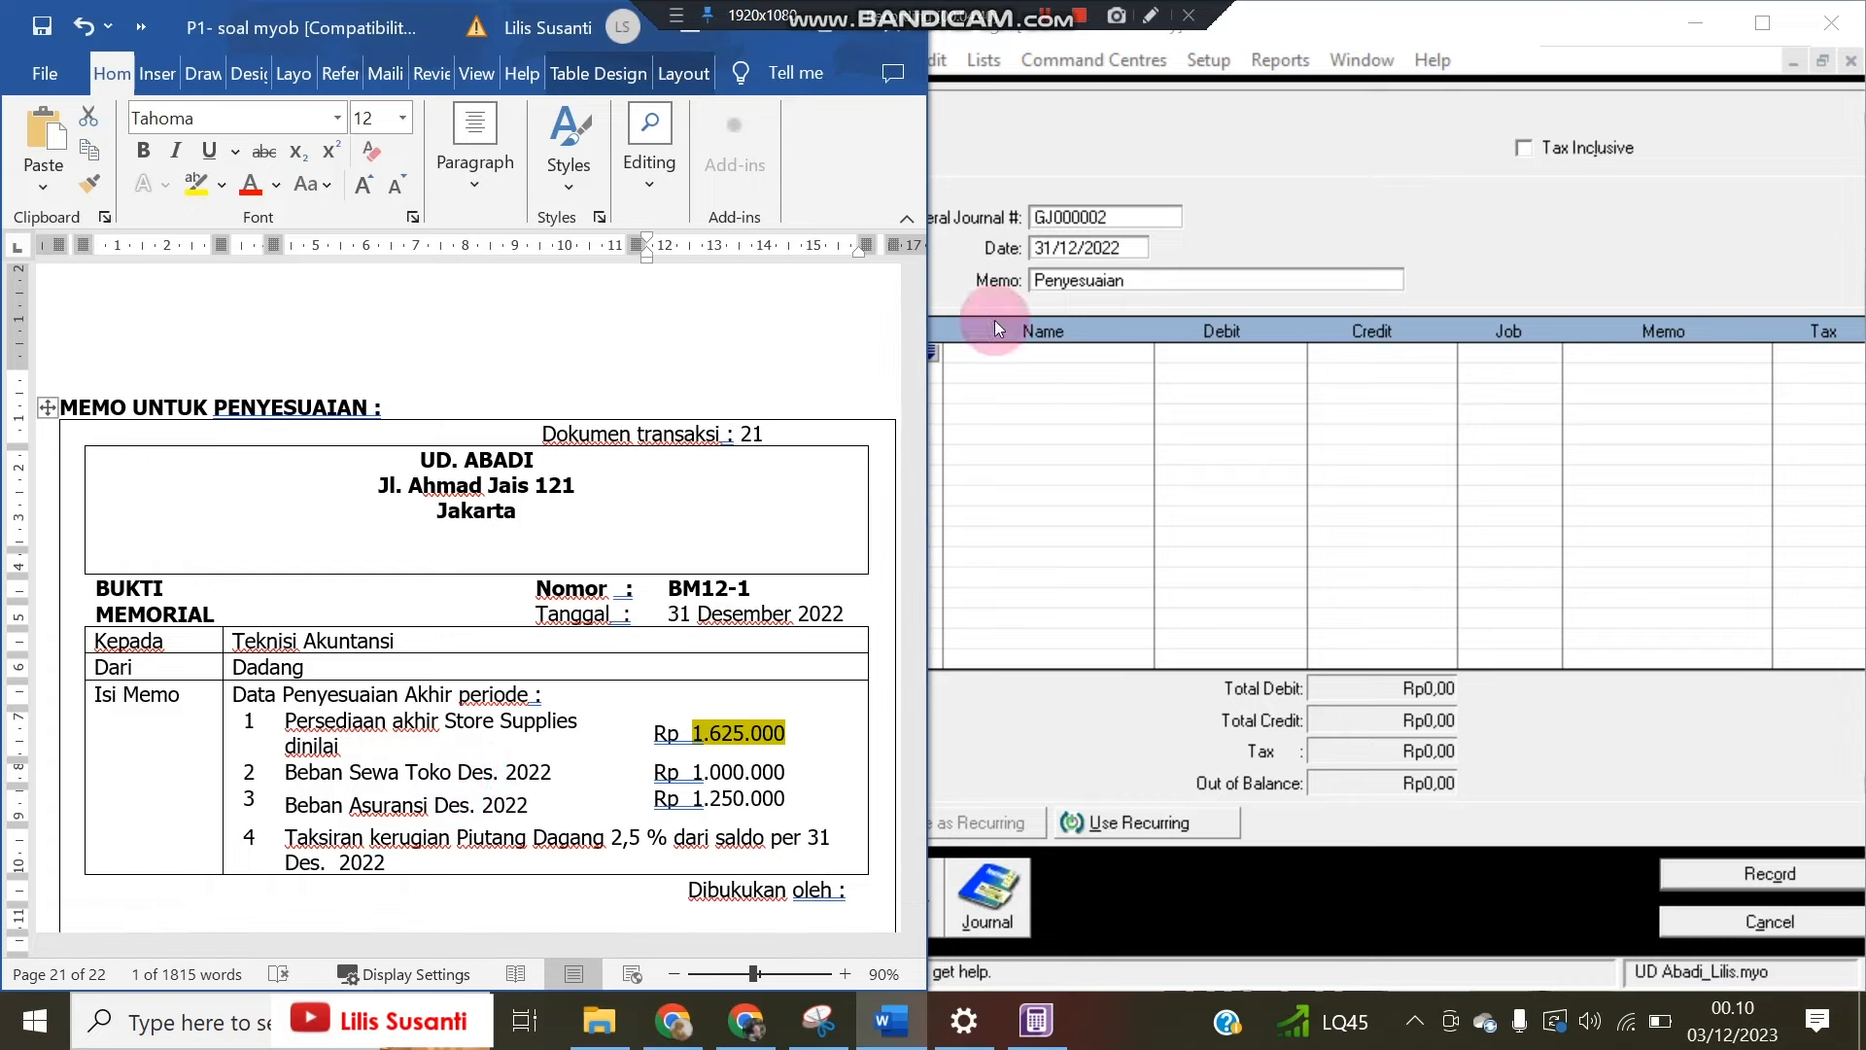
left_click(993, 370)
left_click(929, 352)
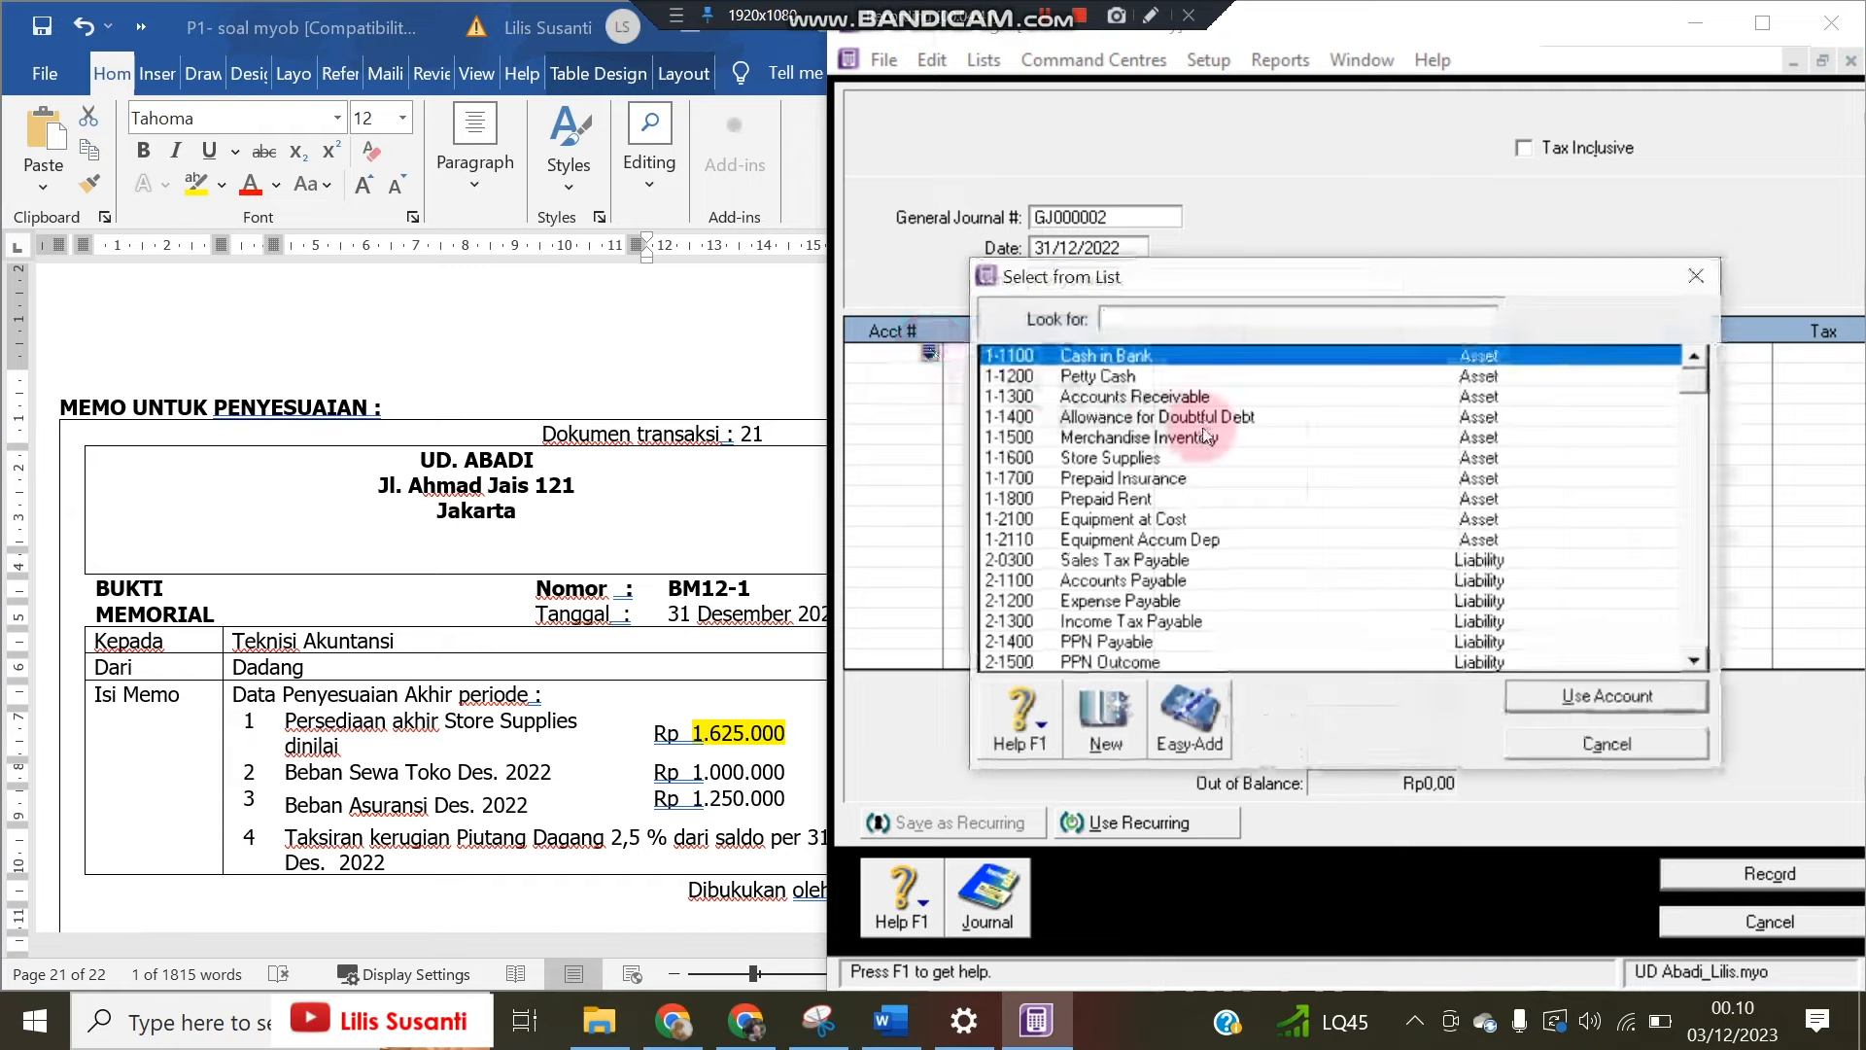
left_click(364, 789)
left_click(1187, 311)
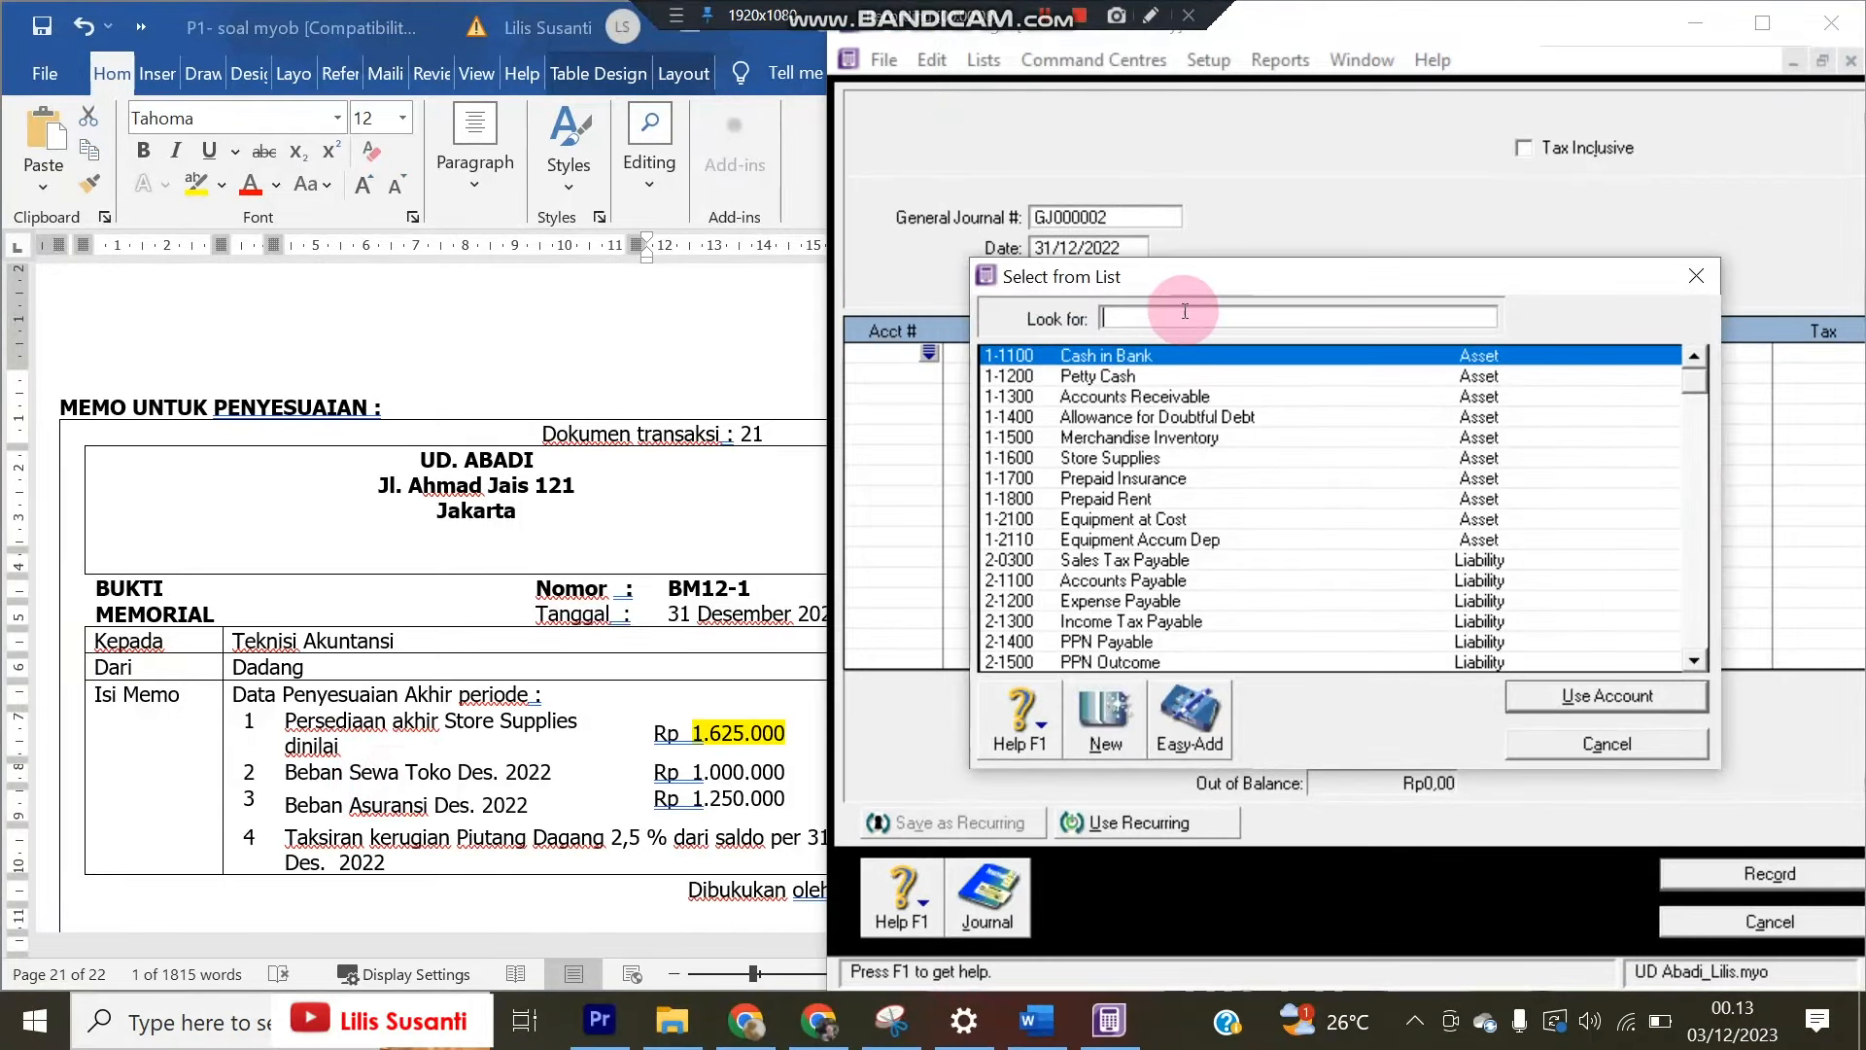
type("6-1600")
double_click(1150, 541)
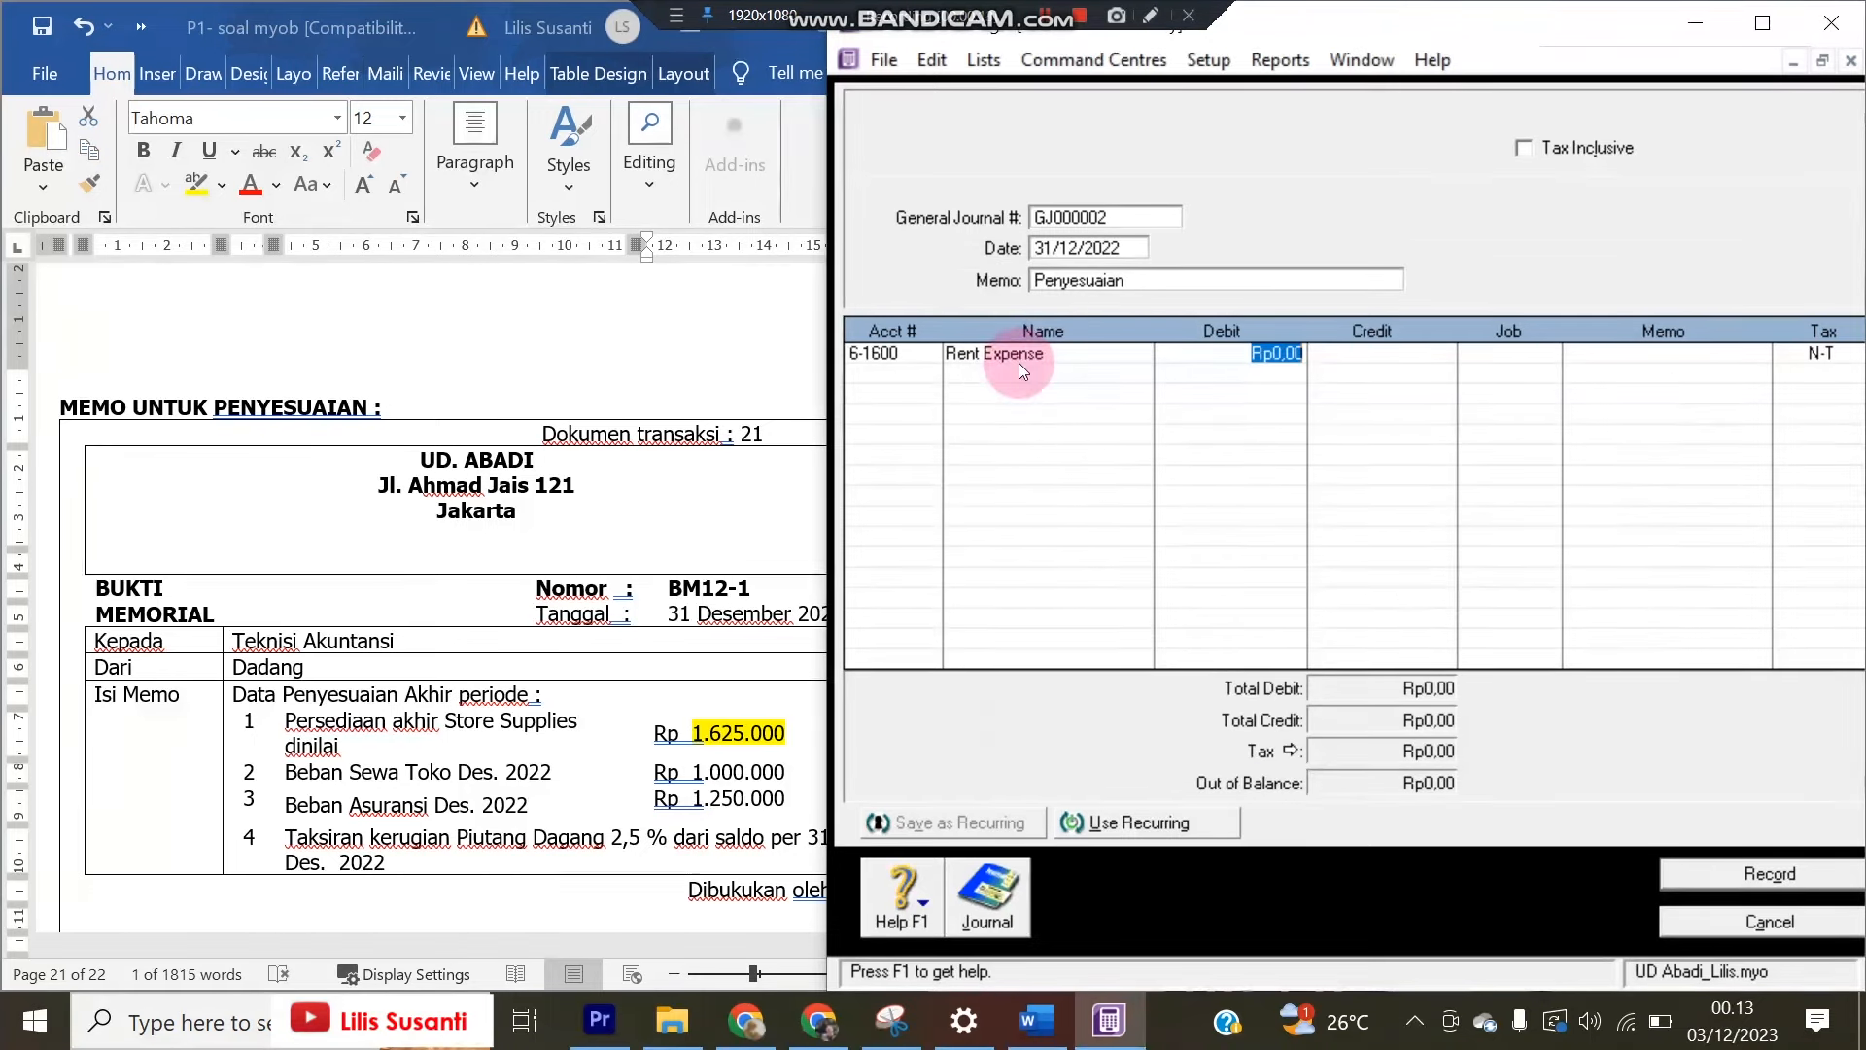
type("100000")
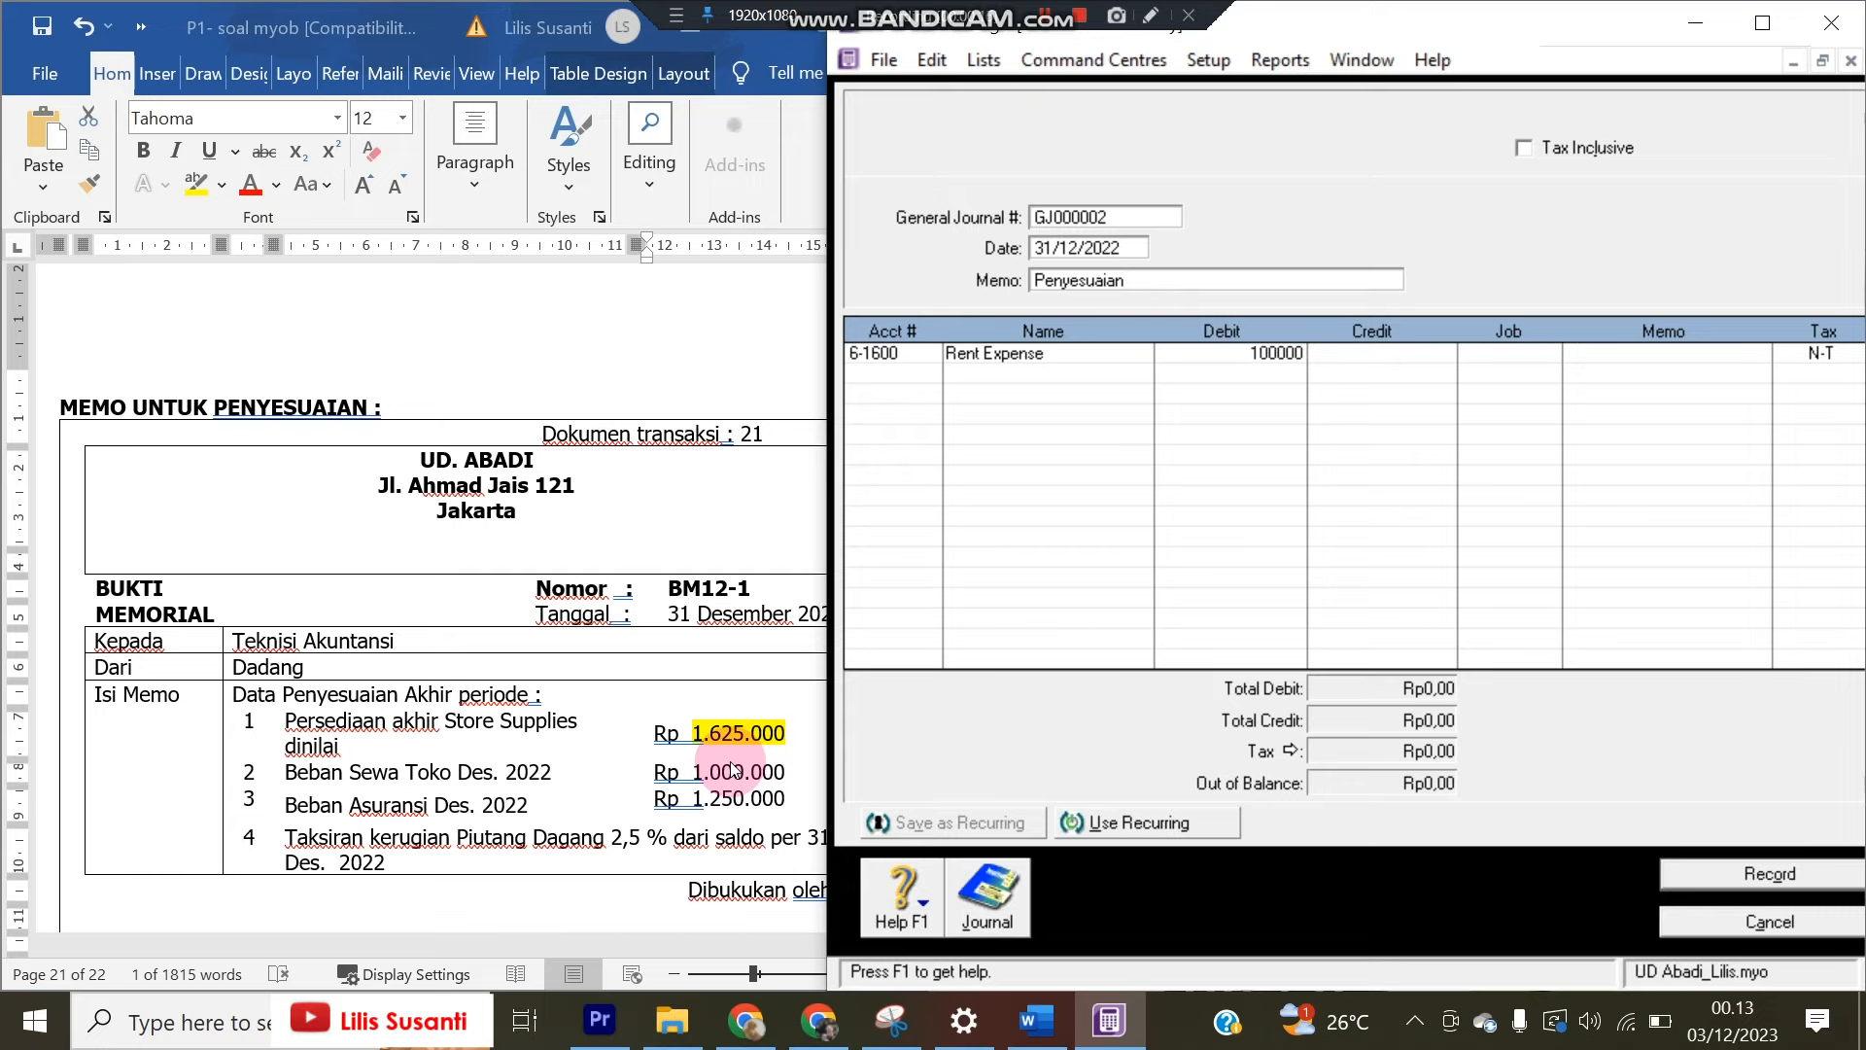
key("Return")
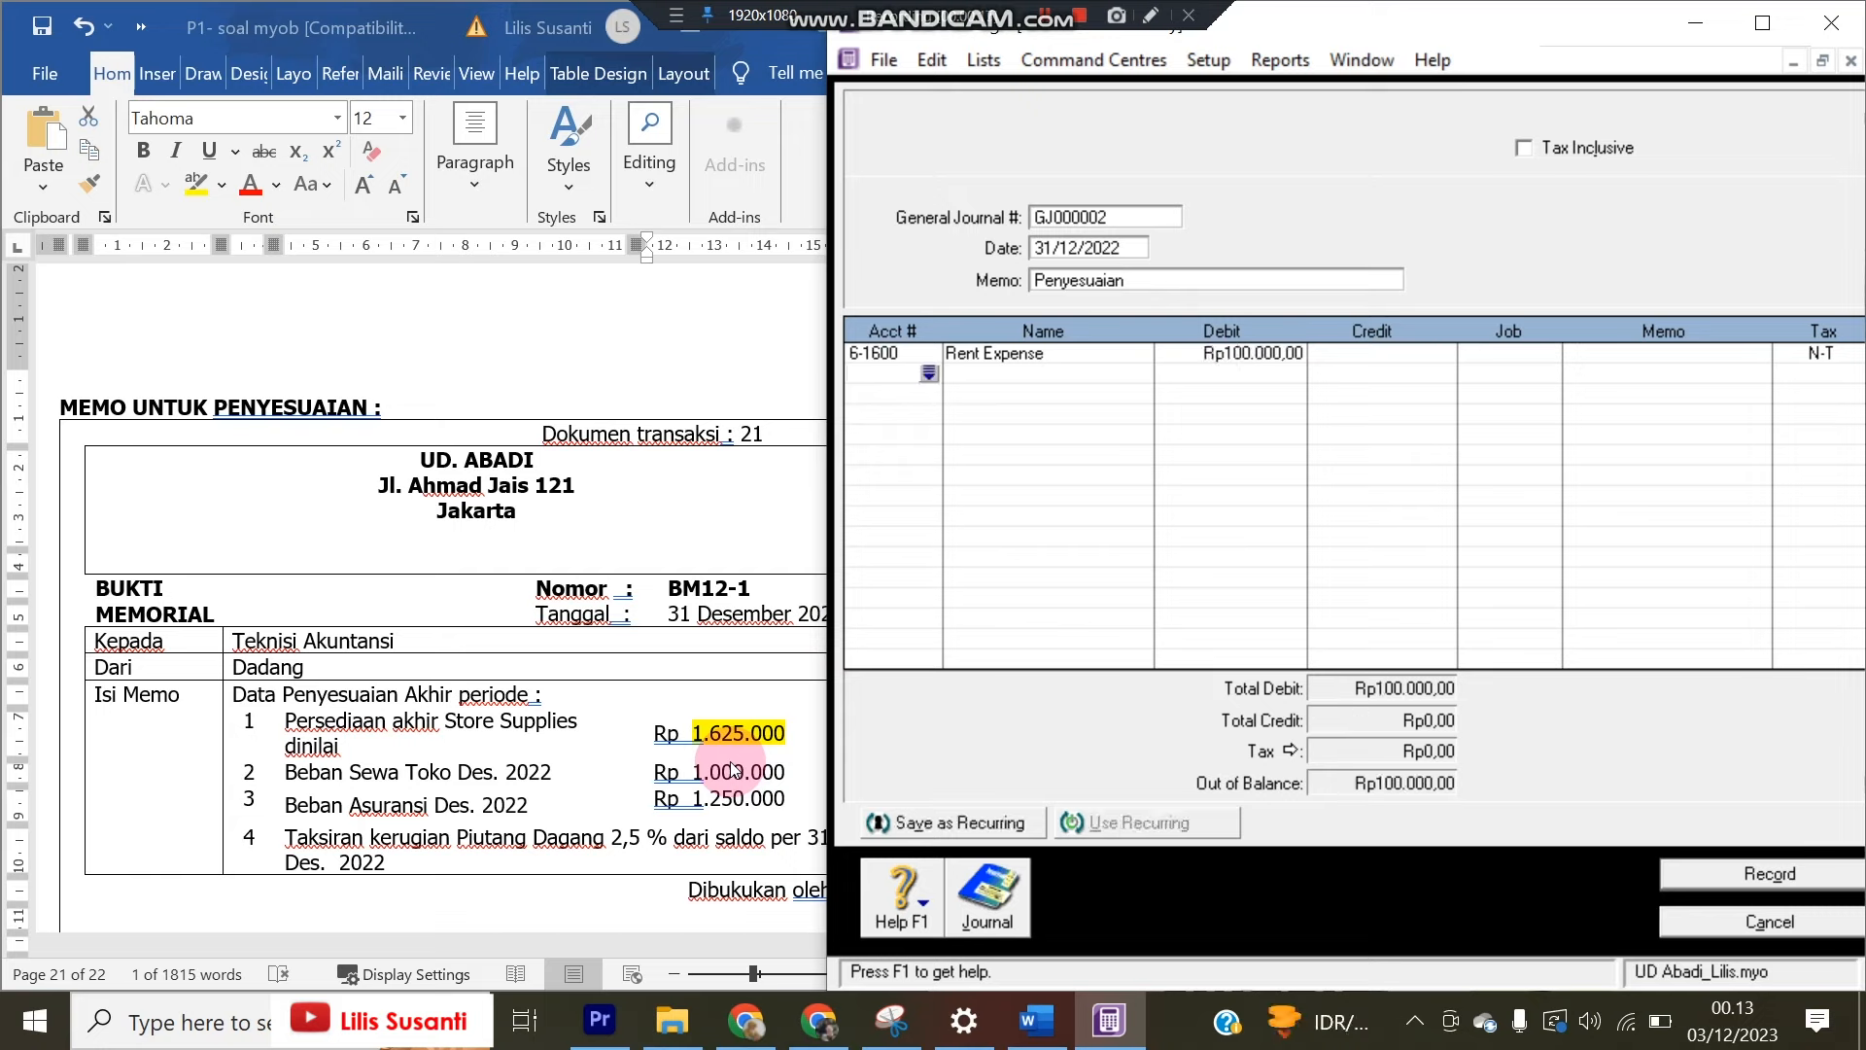
Add account 1-1800 Prepaid Rent as the credit line of the rent adjustment
key("Return")
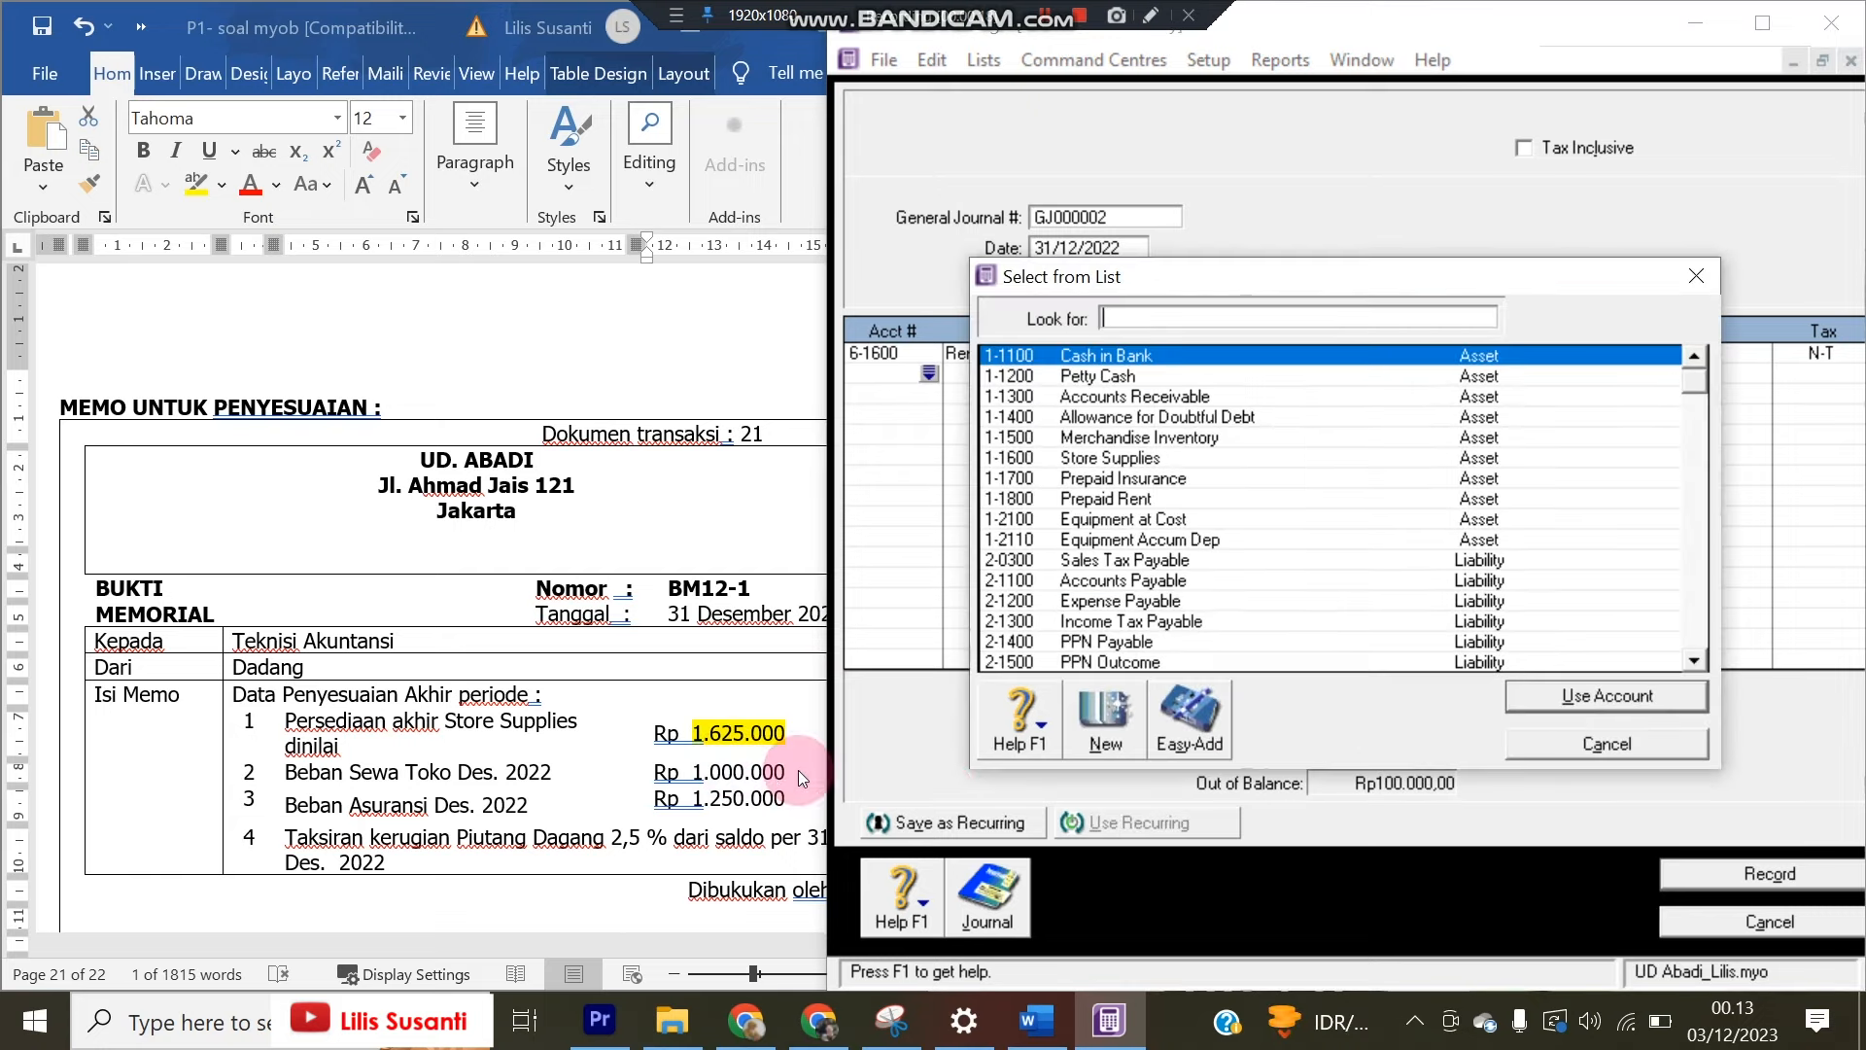
double_click(1162, 494)
key("Tab")
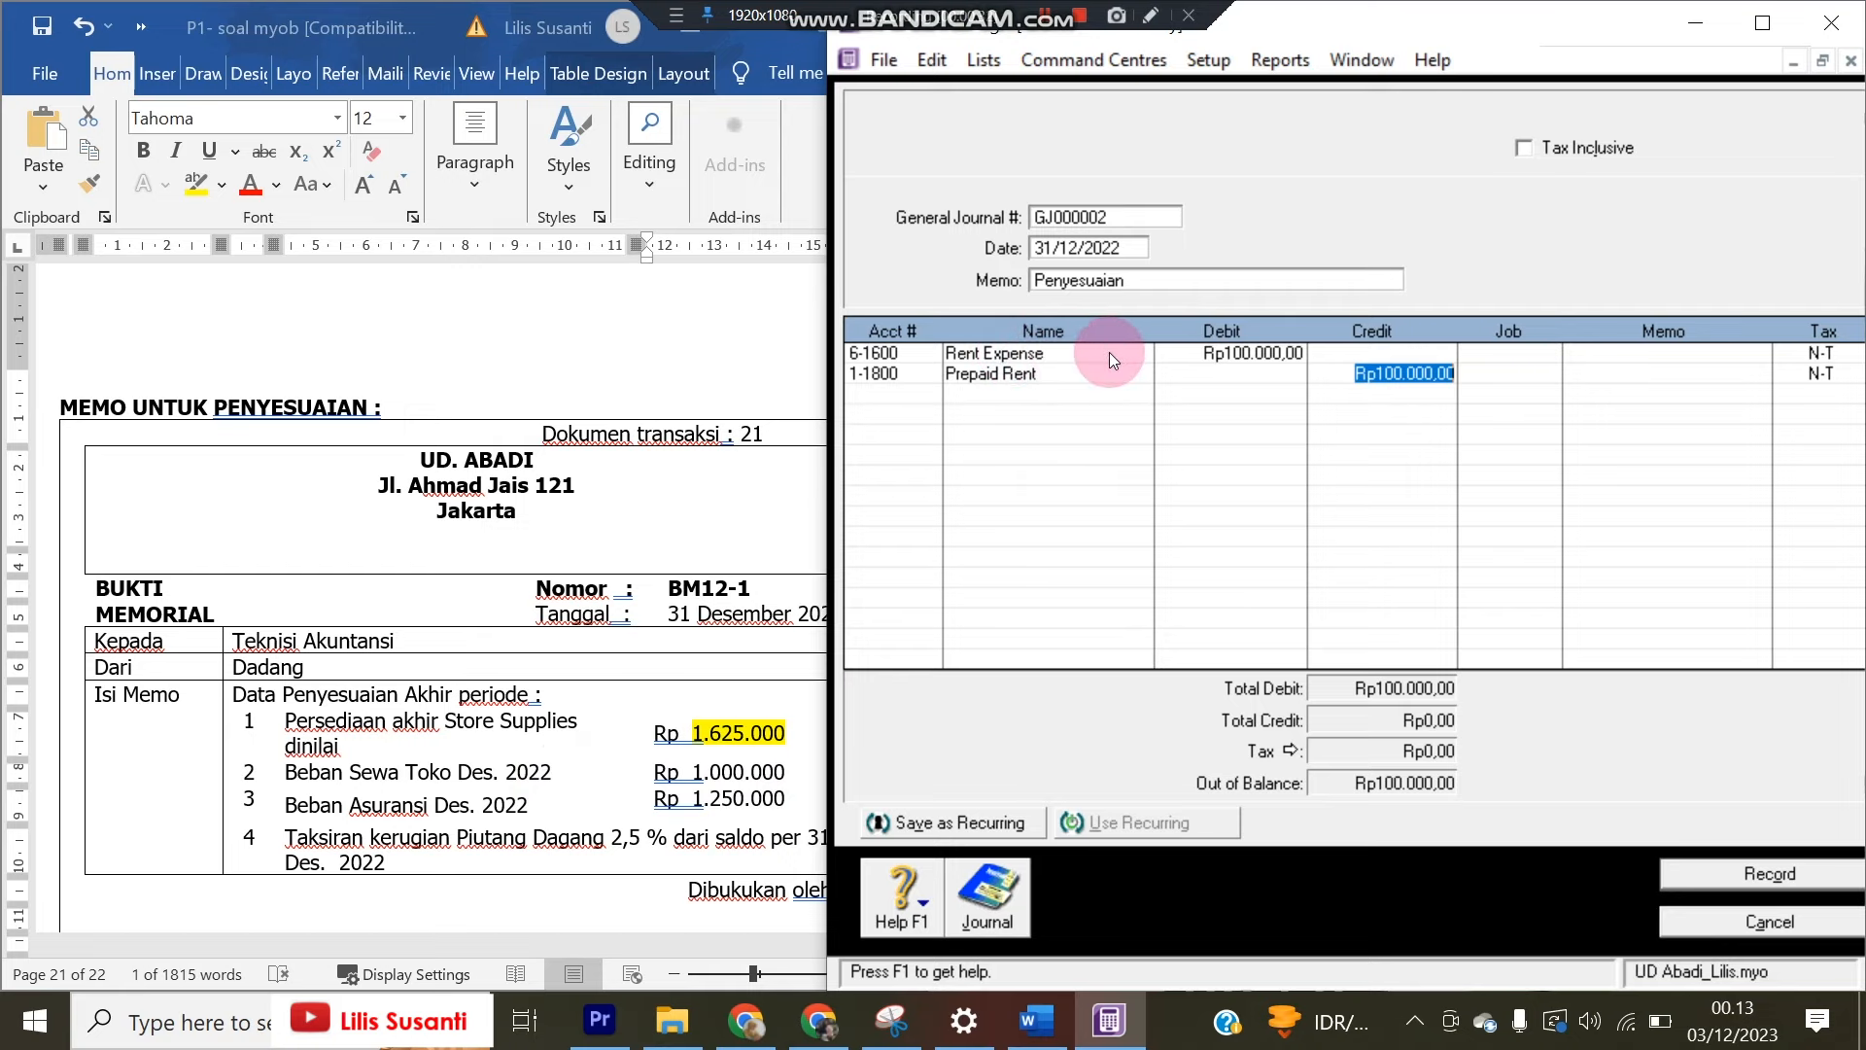
Correct the Rent Expense debit to 1000000
left_click(1256, 352)
type("1000000")
key("Return")
Replace the Prepaid Rent credit with Rp1.000.000 to match the debit and record the rent adjustment
left_click(1395, 373)
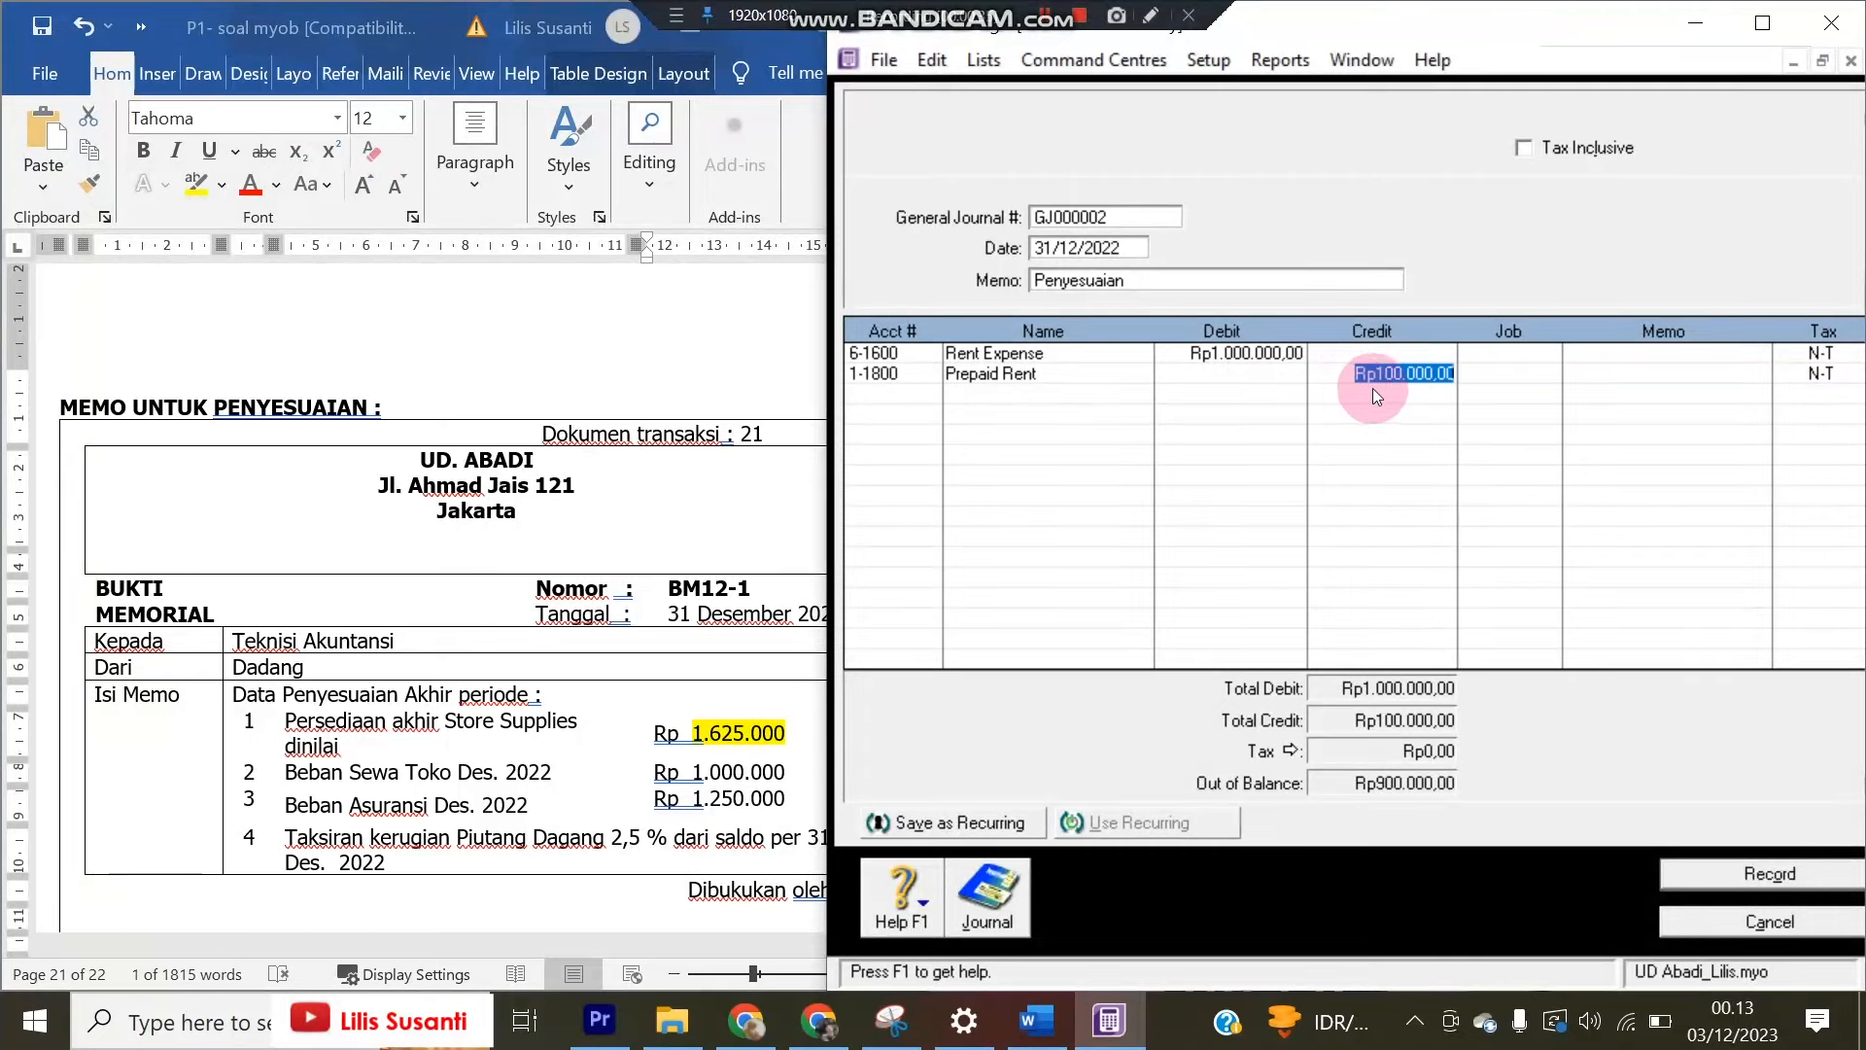
key("BackSpace")
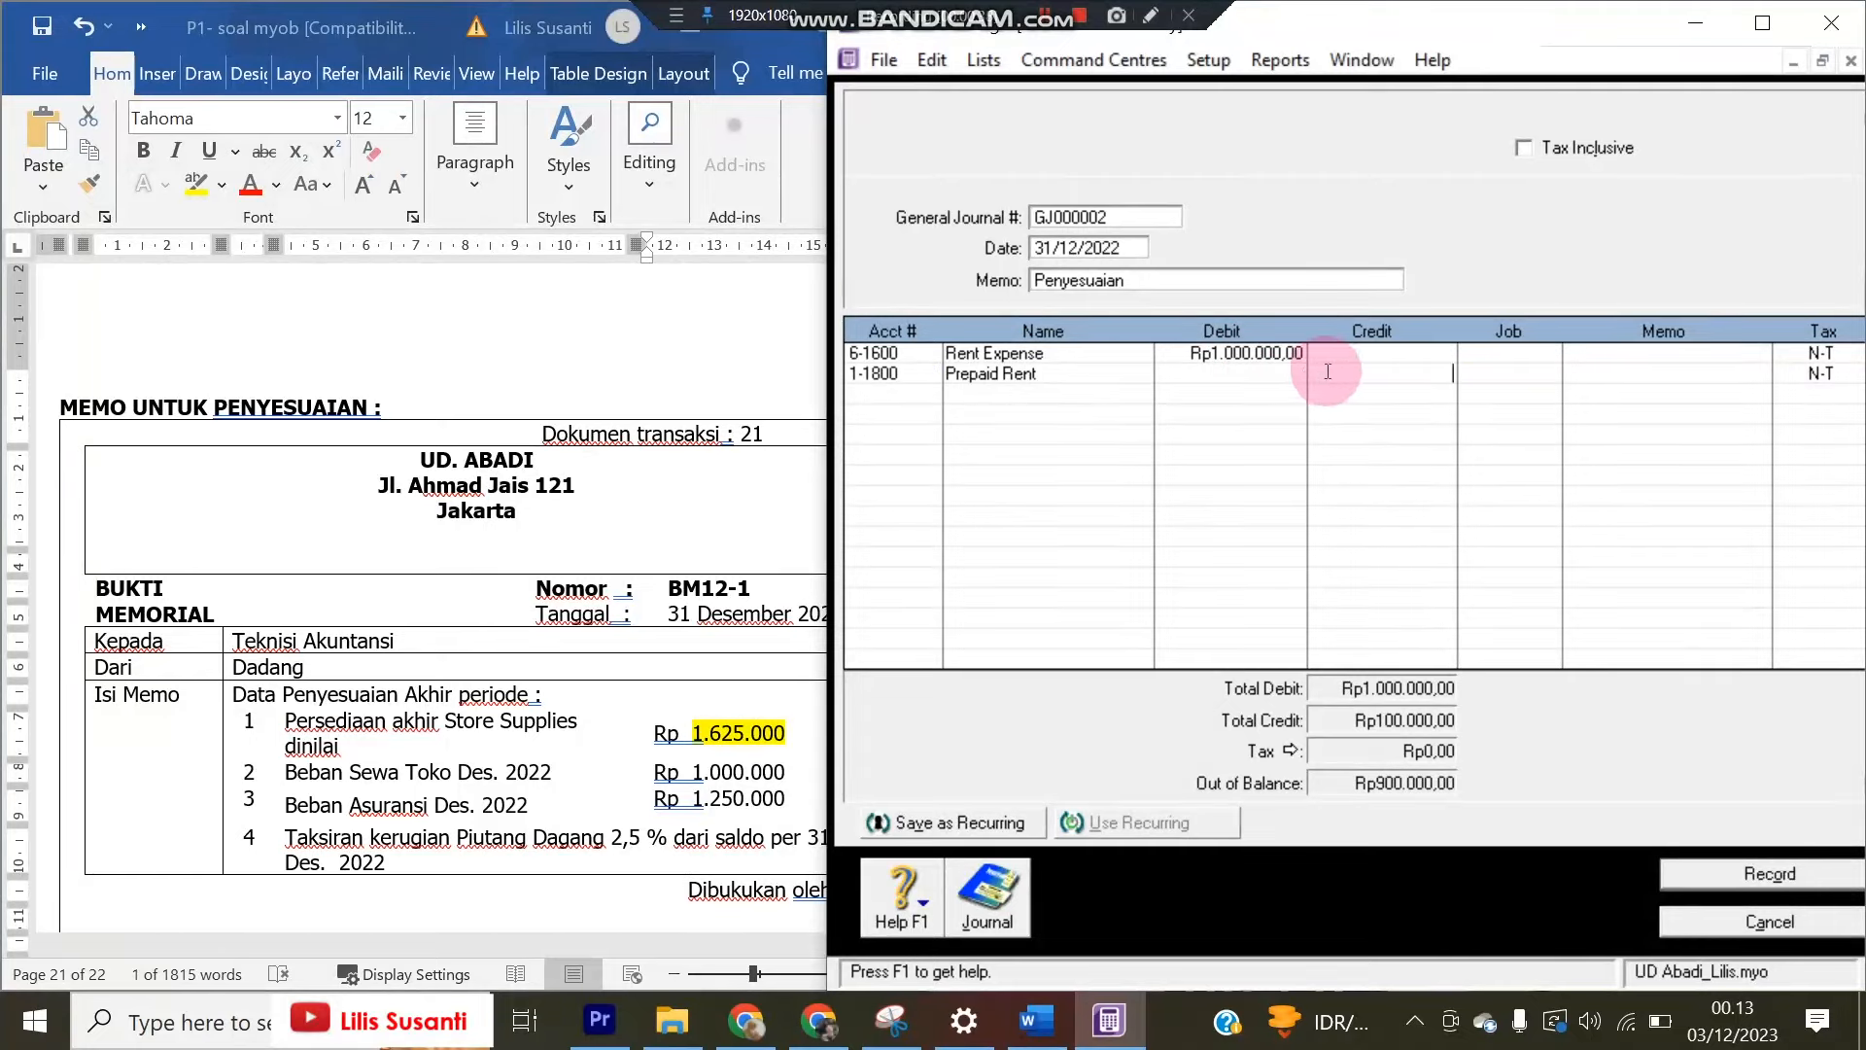
left_click(1246, 356)
left_click(1333, 373)
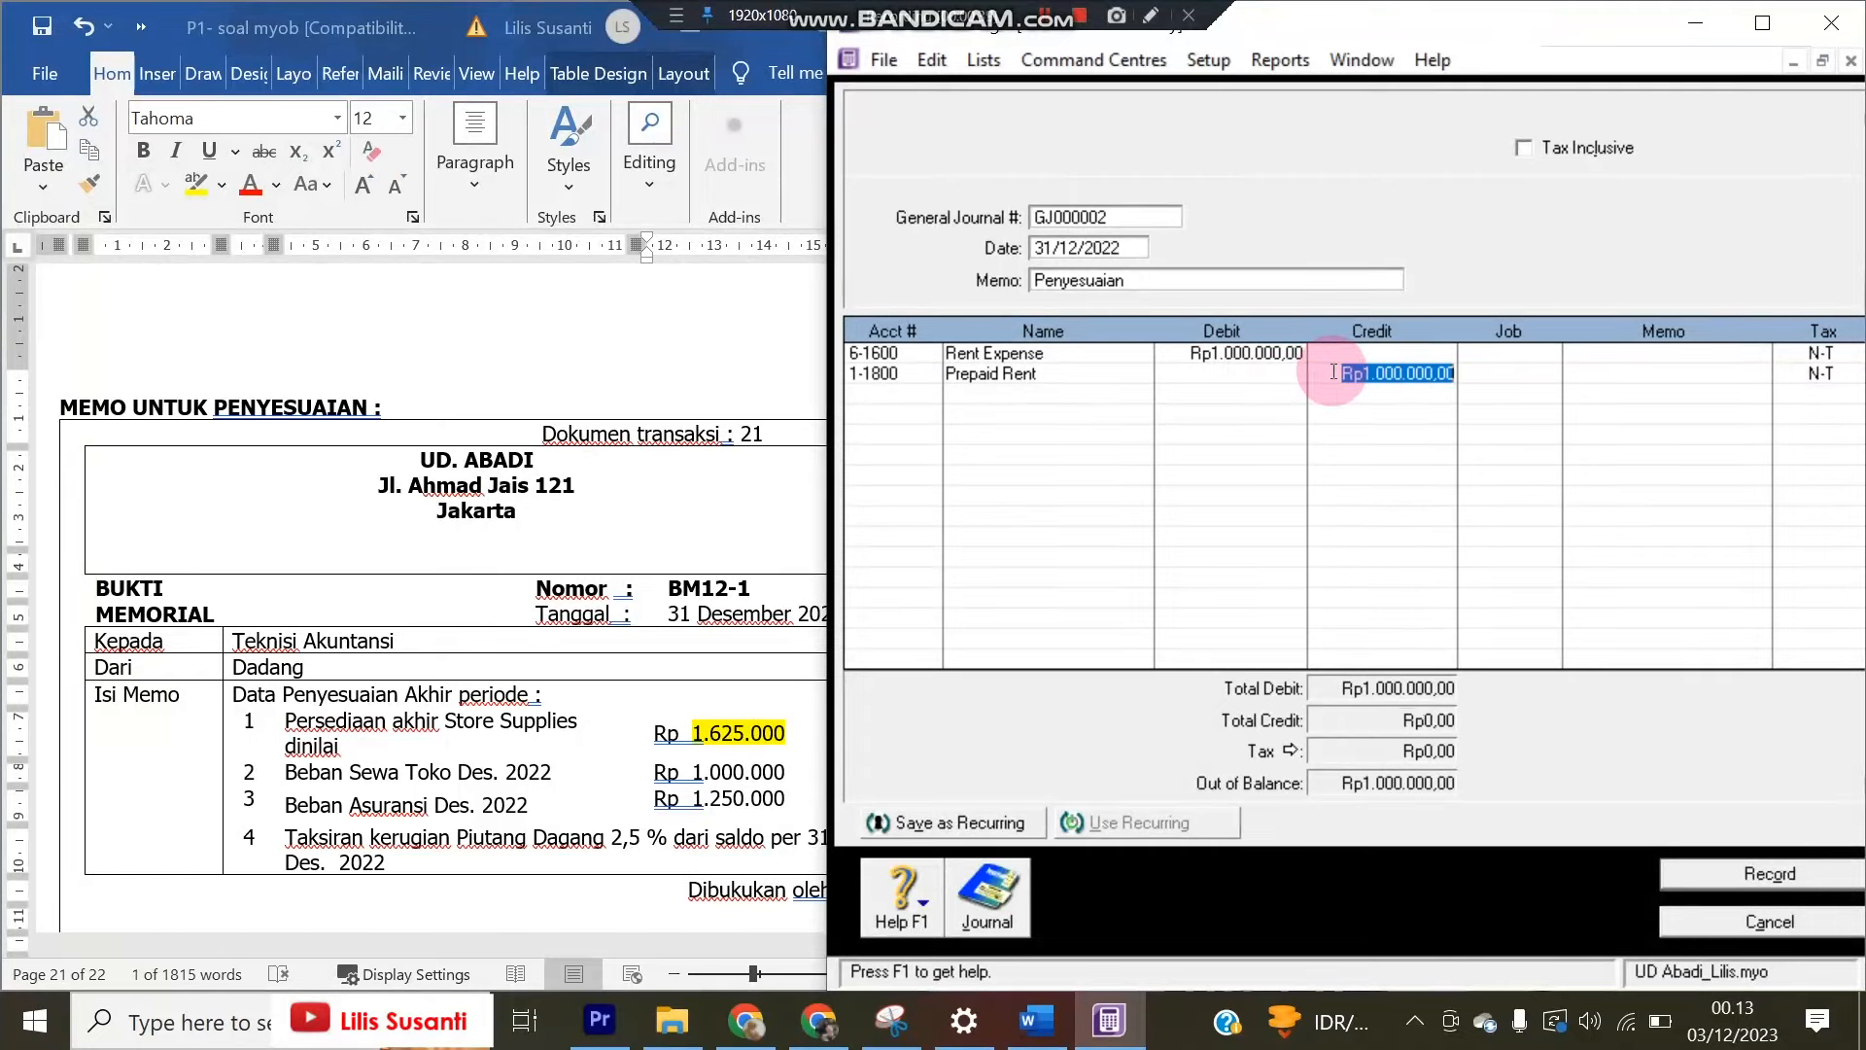
key("Return")
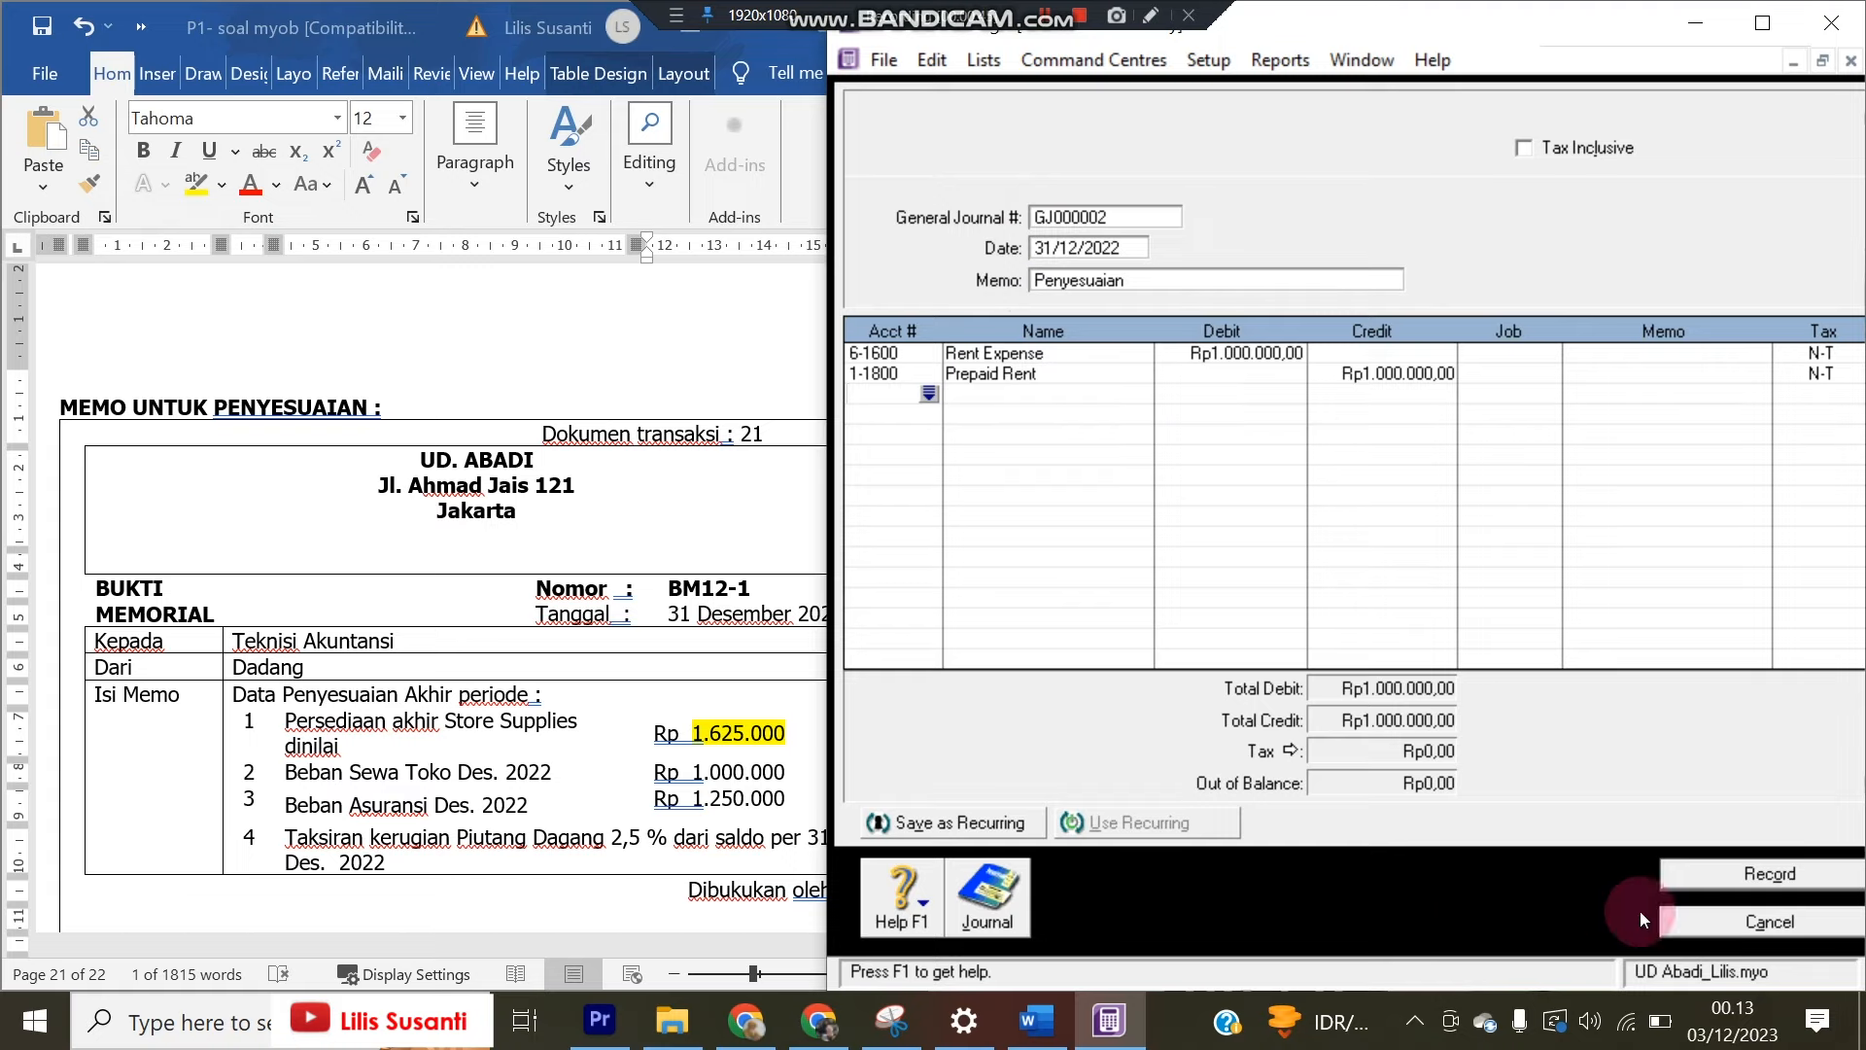
left_click(1707, 881)
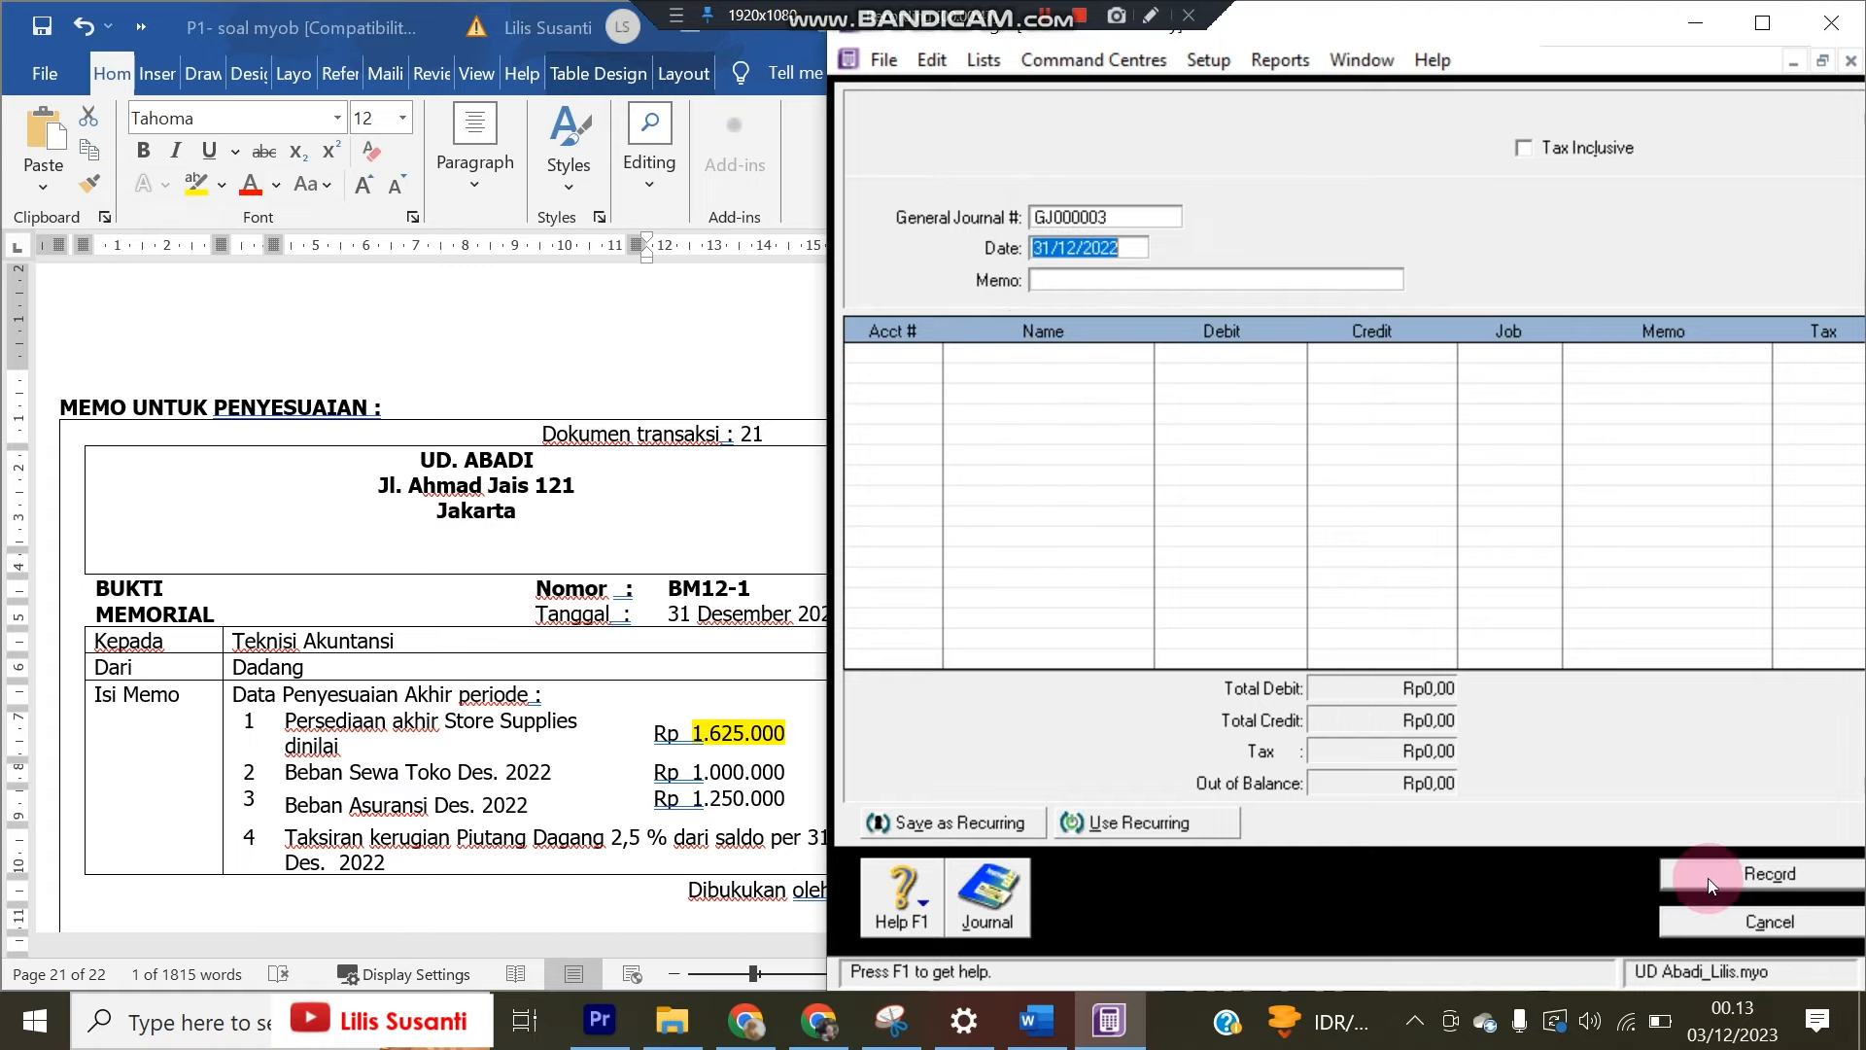
Review the recorded general journal entries in the transaction journal, dated from 01/12/2020, and close it
left_click(989, 915)
left_click(1076, 127)
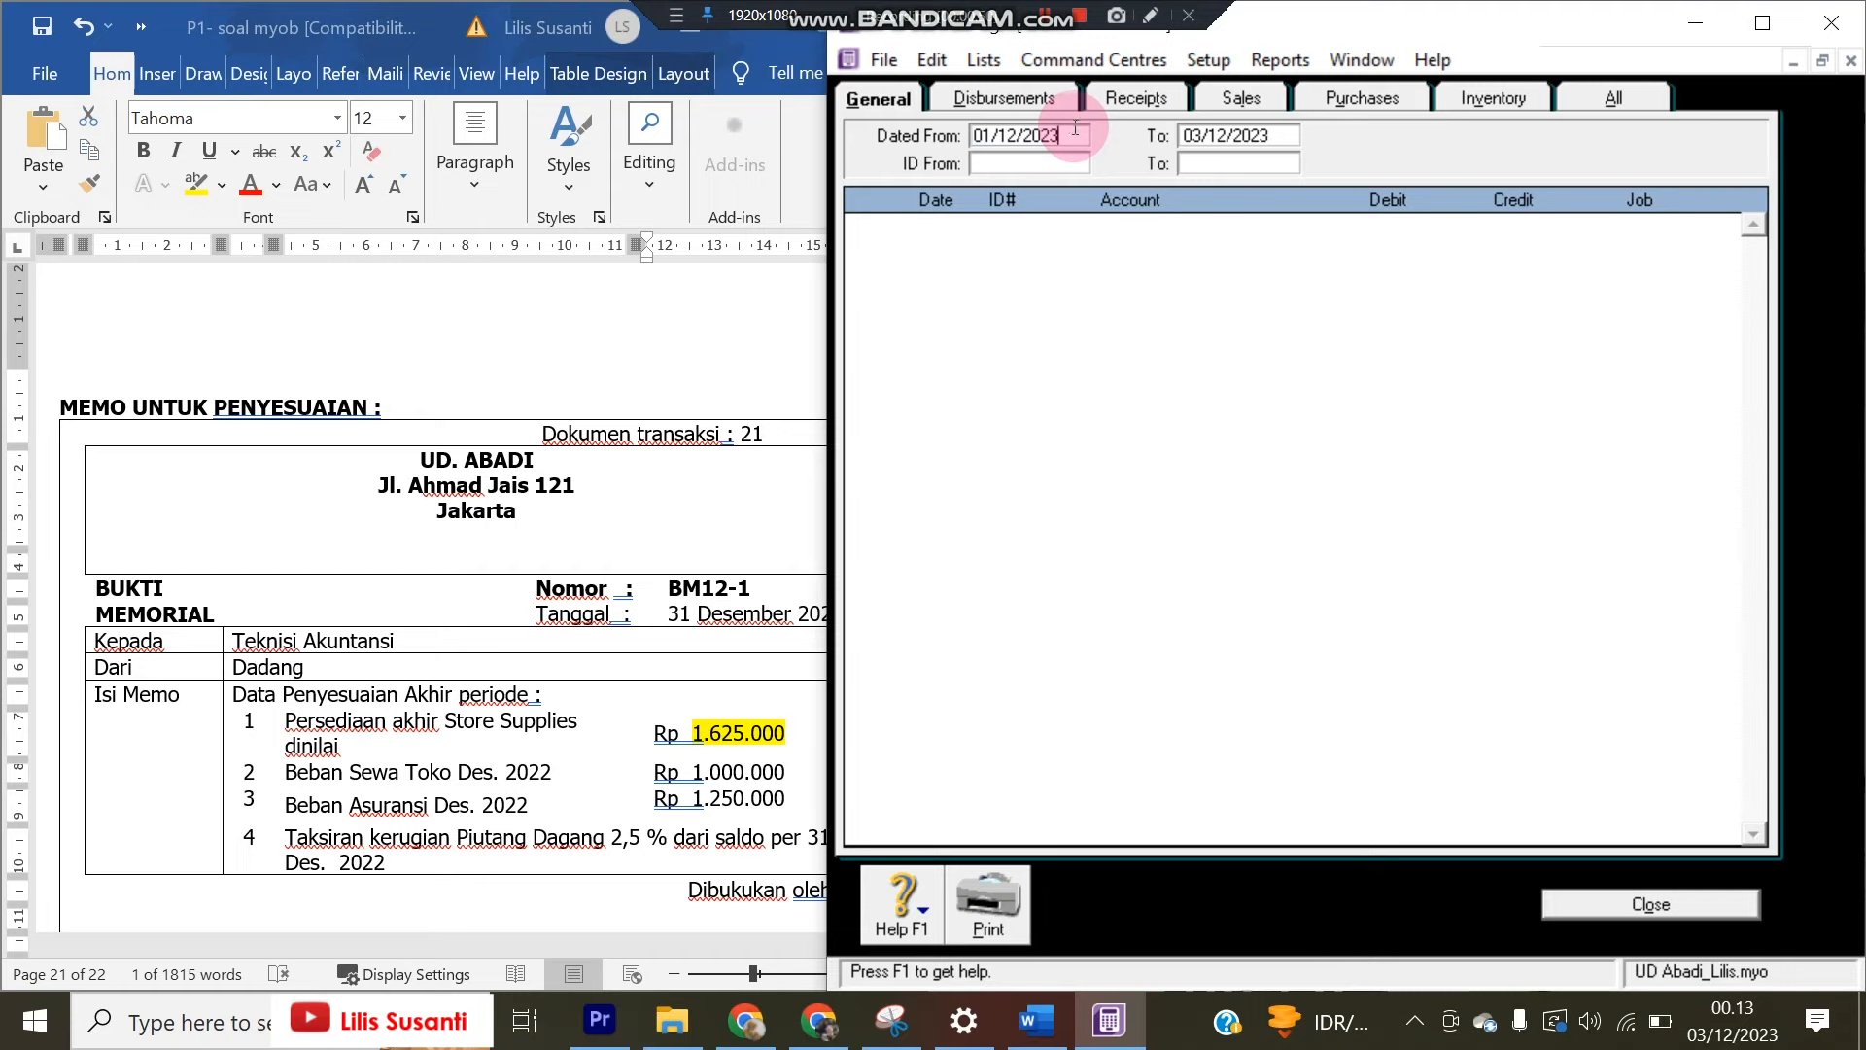
key("Tab")
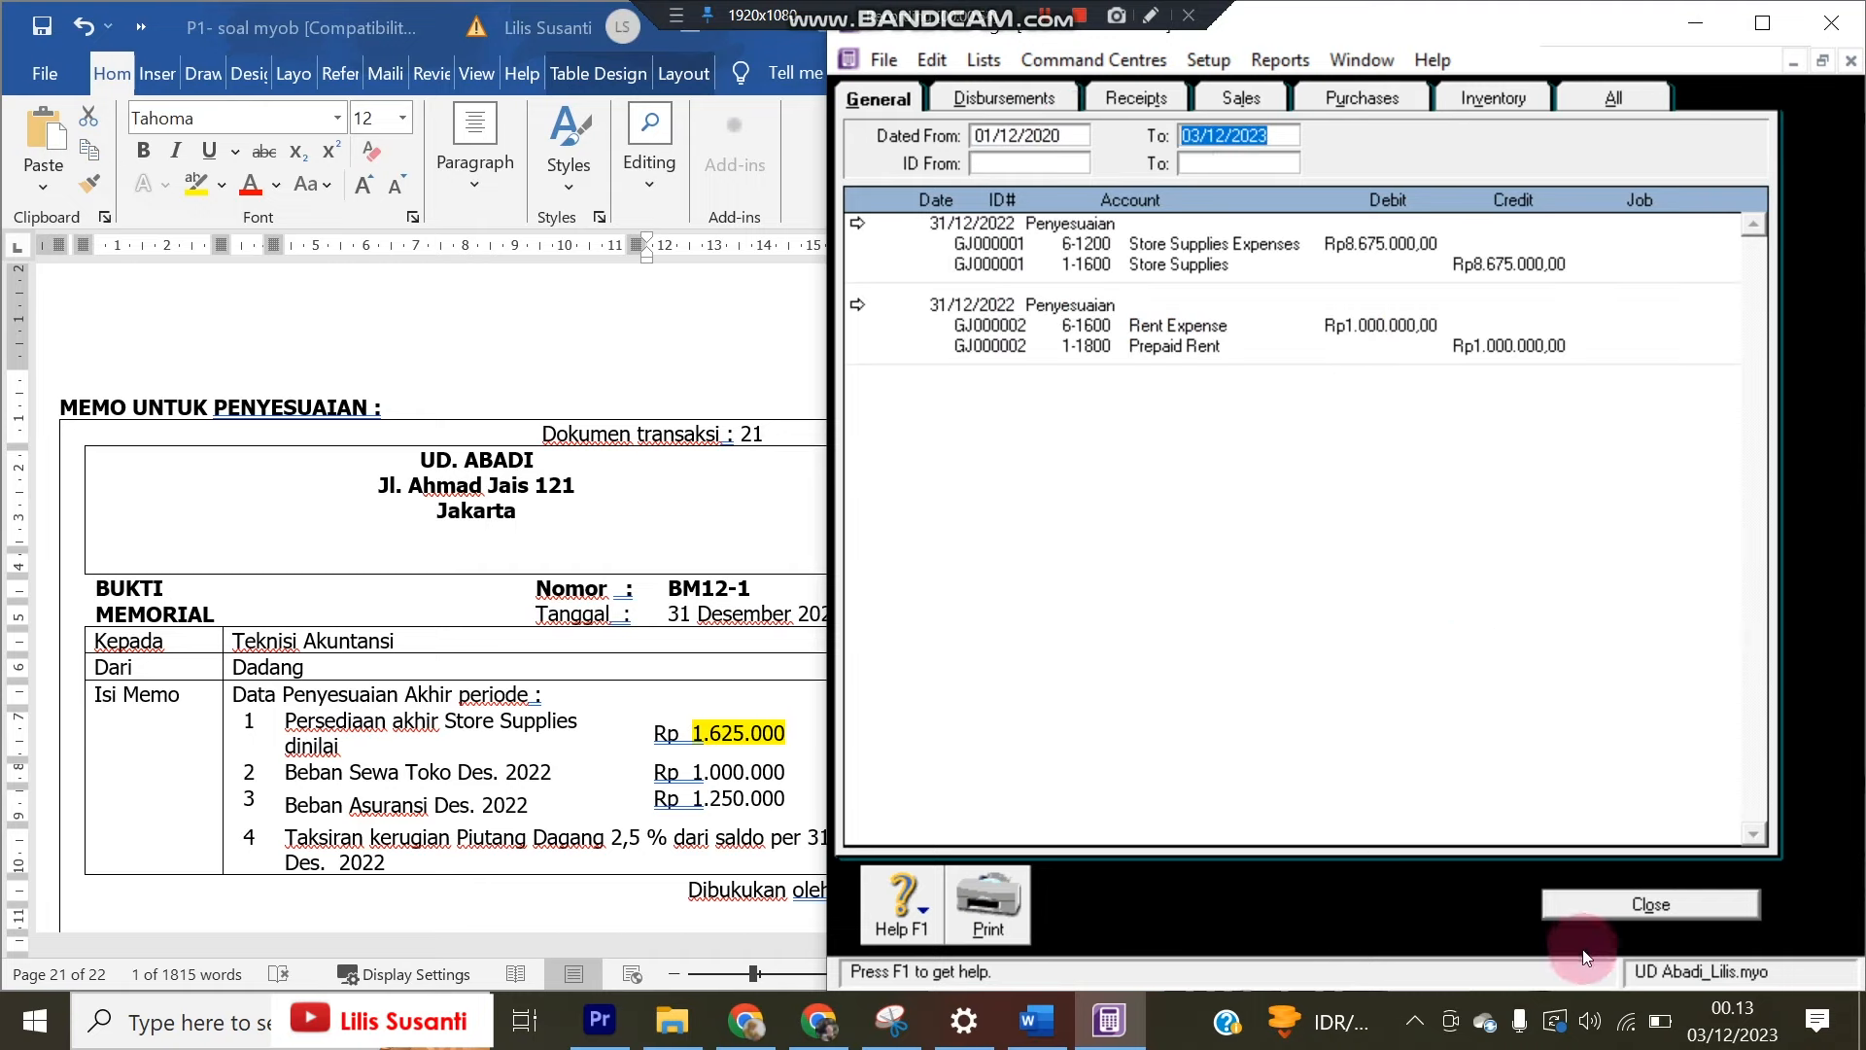
left_click(1589, 916)
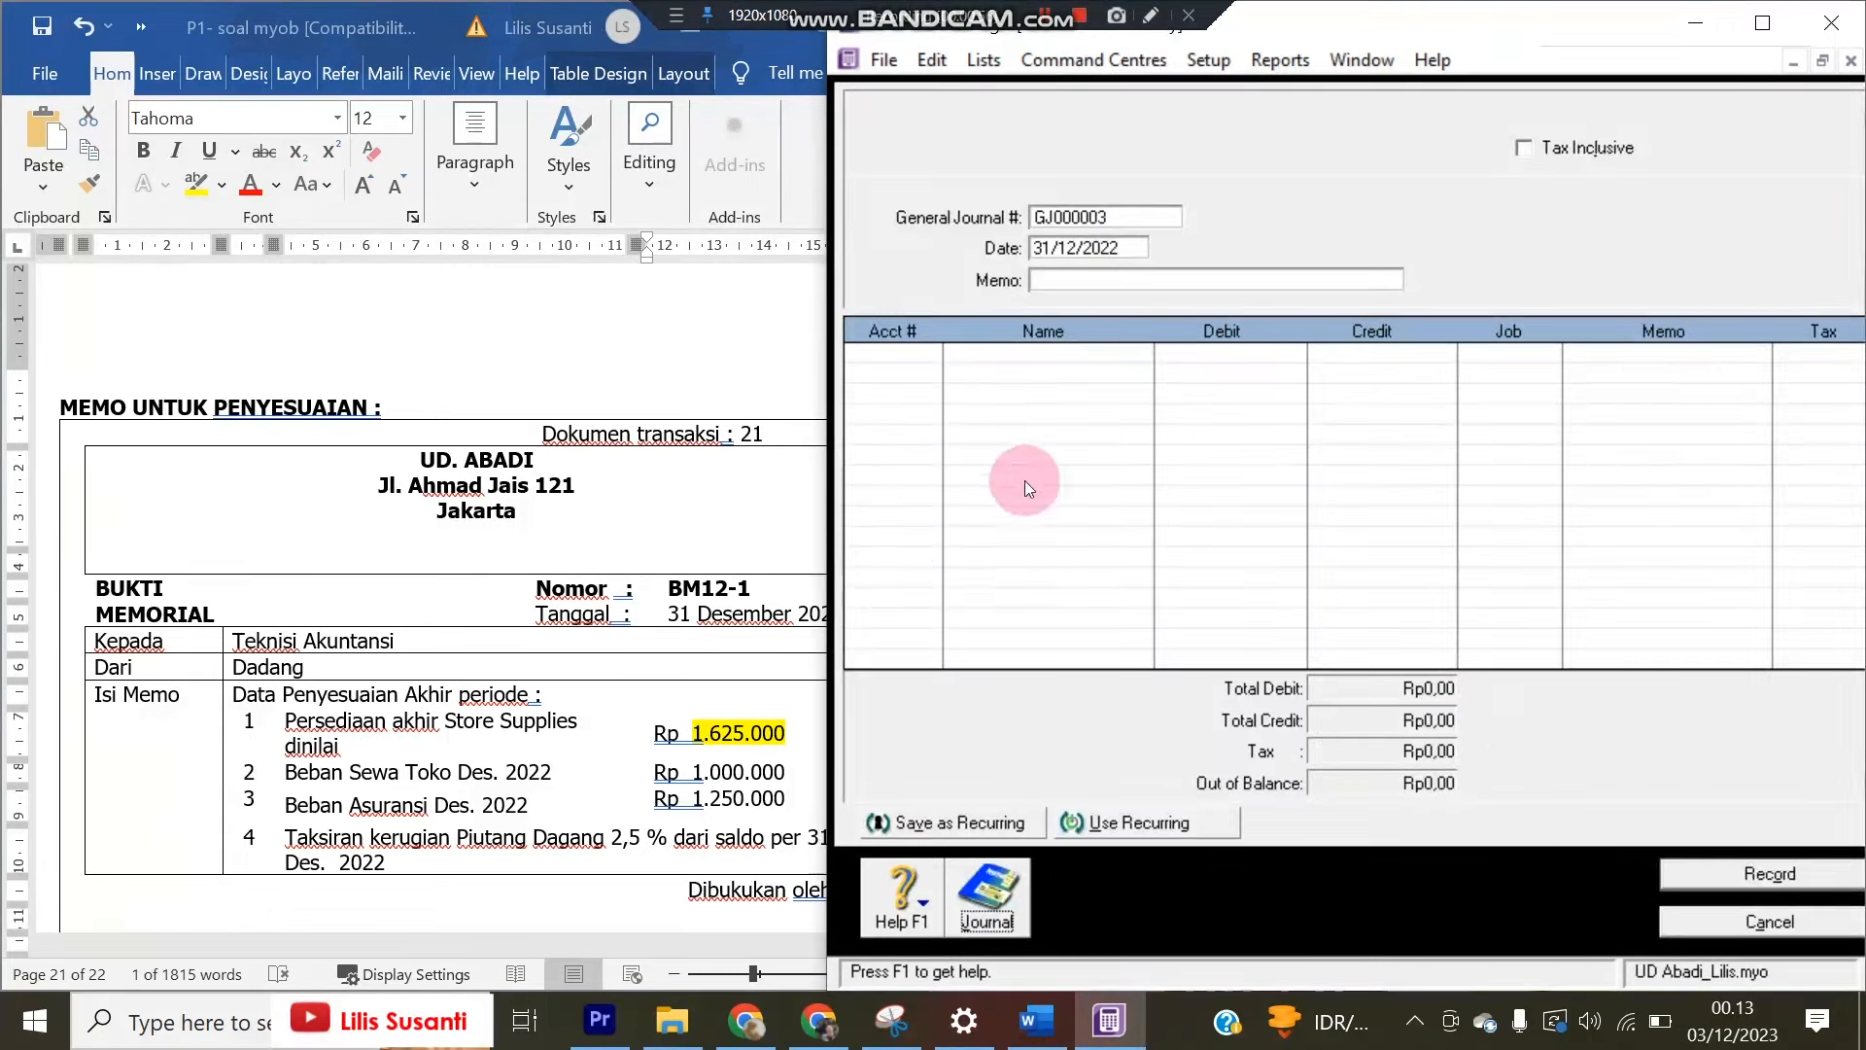
Enter the memo "Penyesuaian" for the insurance adjustment in the blank journal entry
left_click(676, 687)
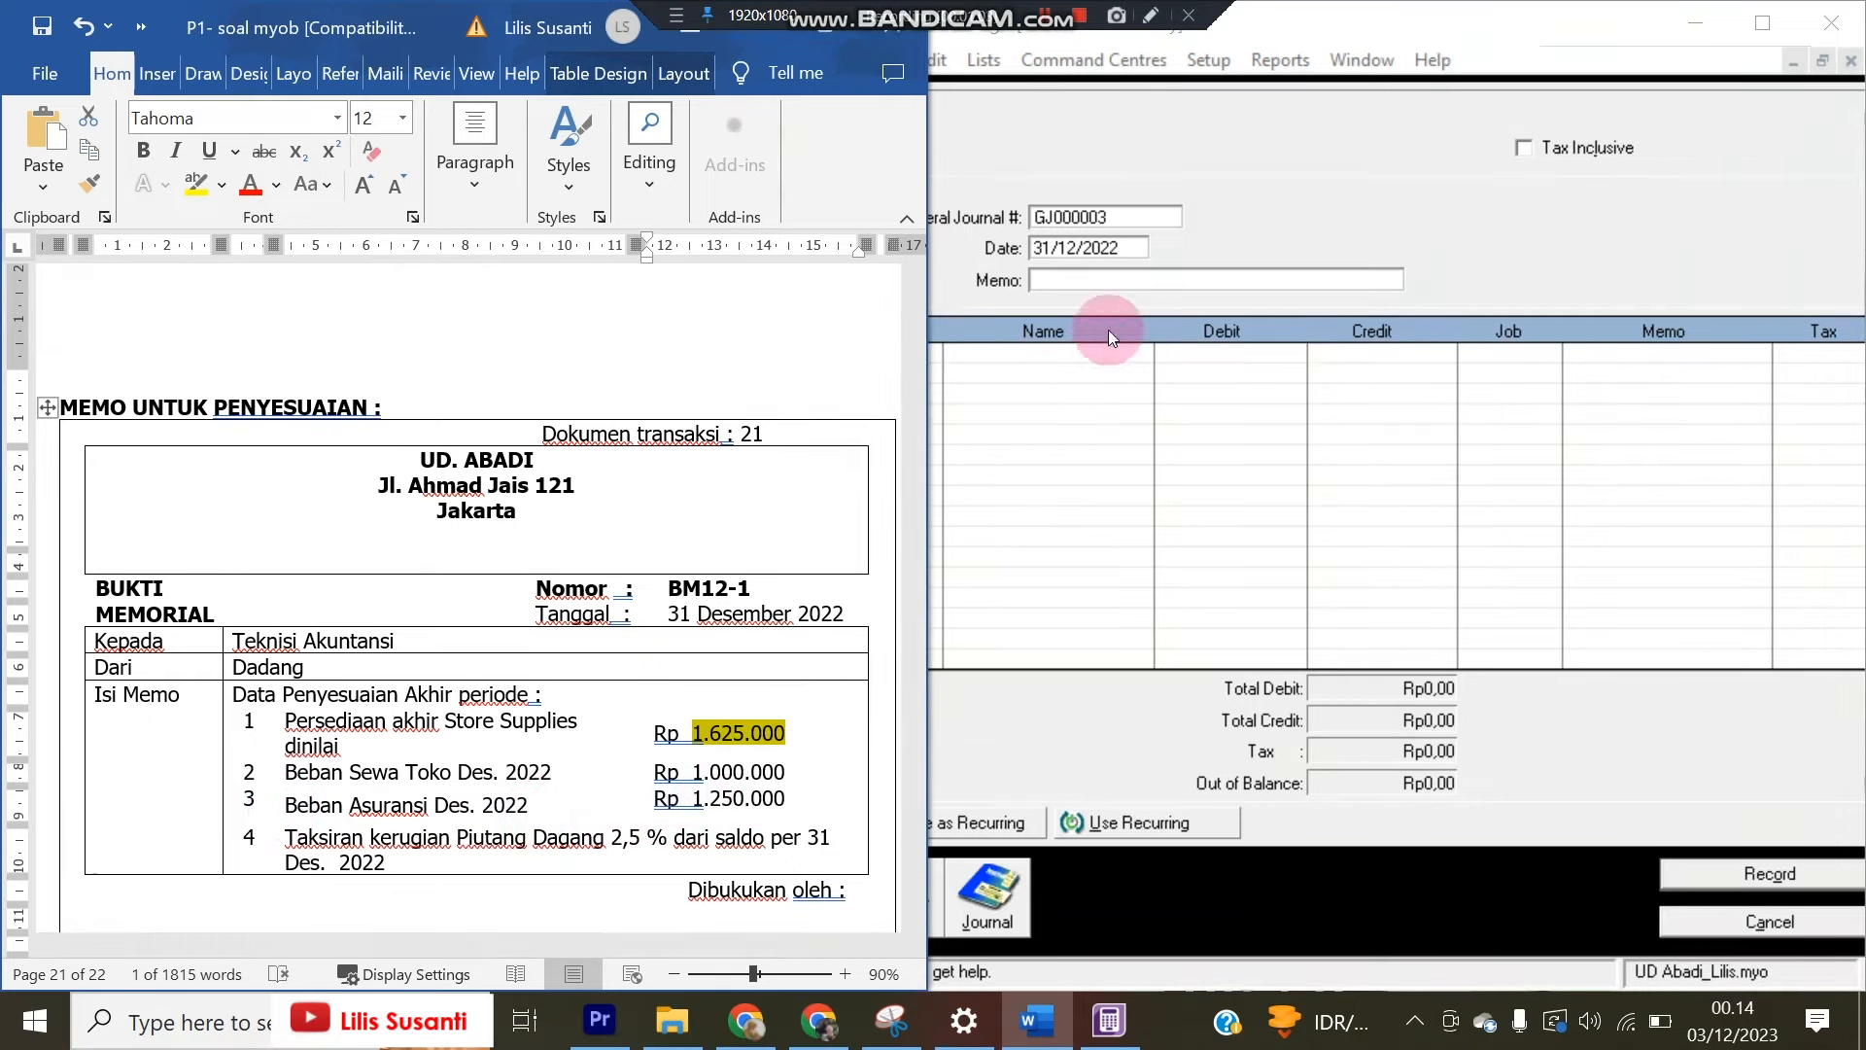
left_click(1112, 264)
type("Penyesuaian")
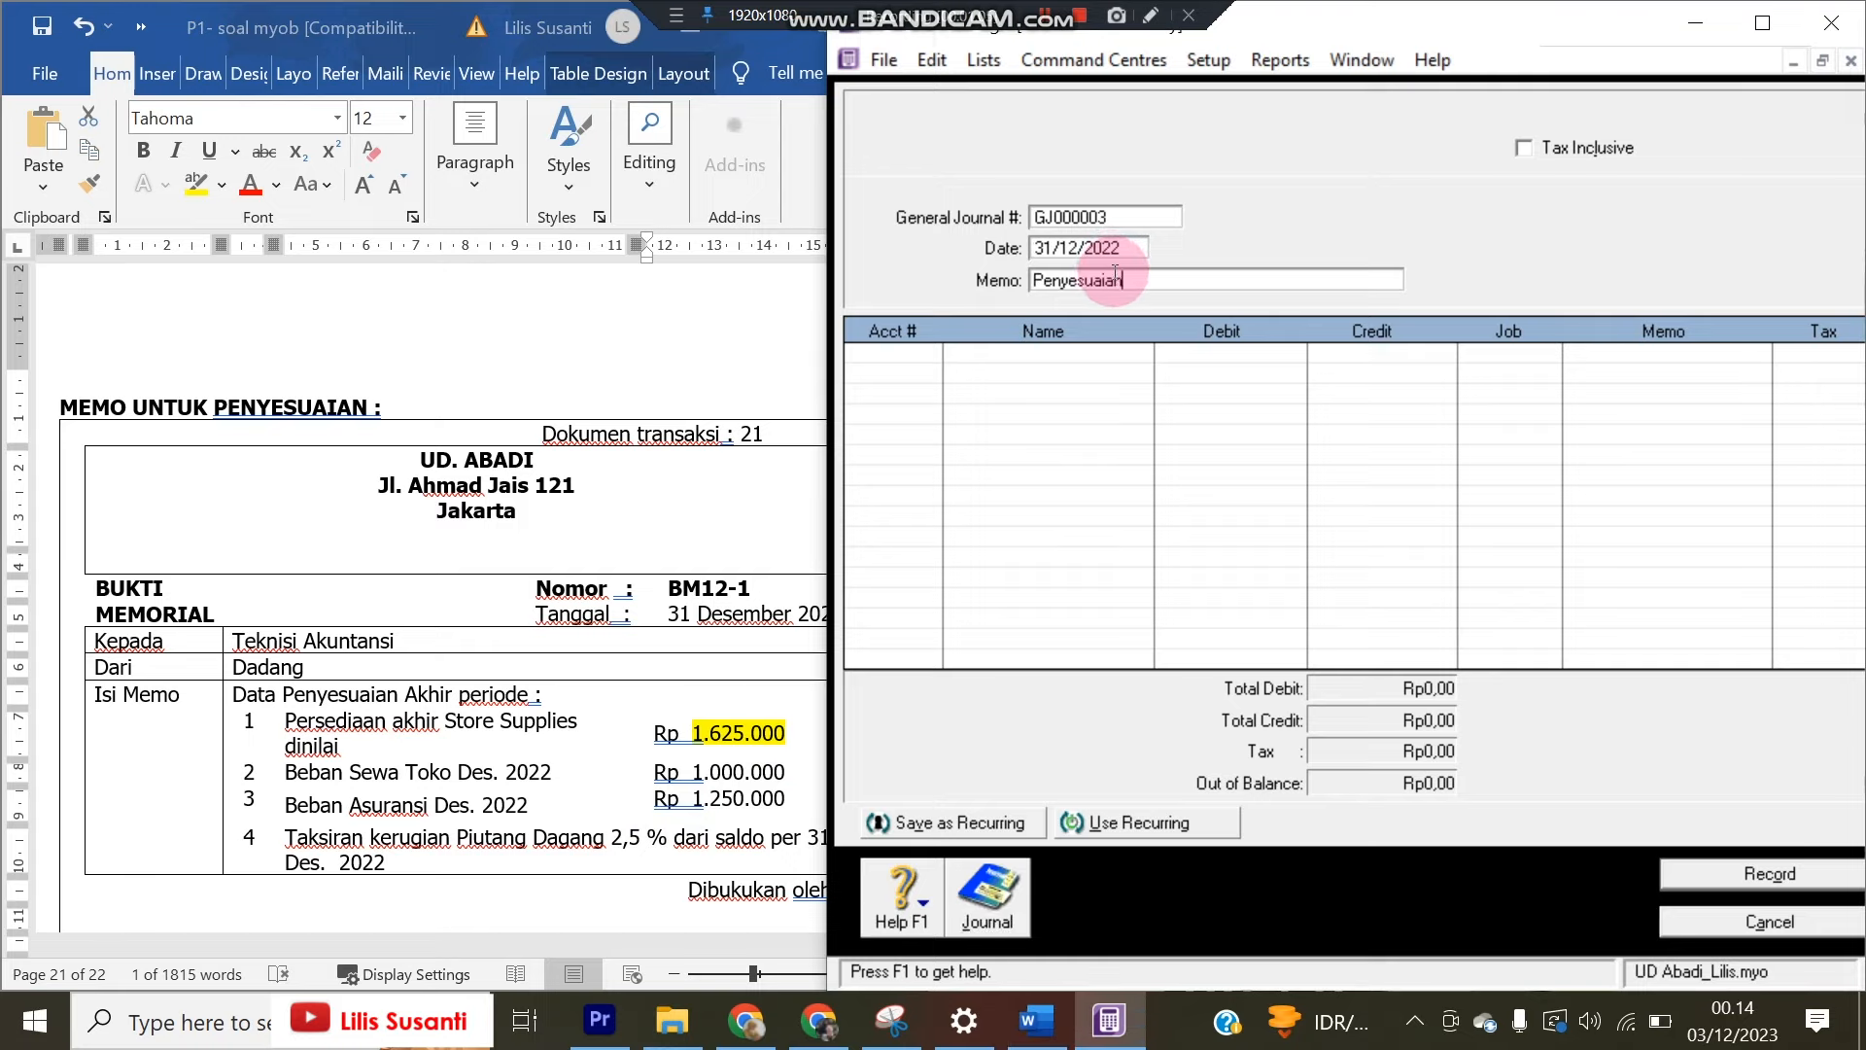
Assign account 6-1500 Insurance Expense to the first line and debit it with Rp1.250.000
left_click(921, 364)
left_click(923, 359)
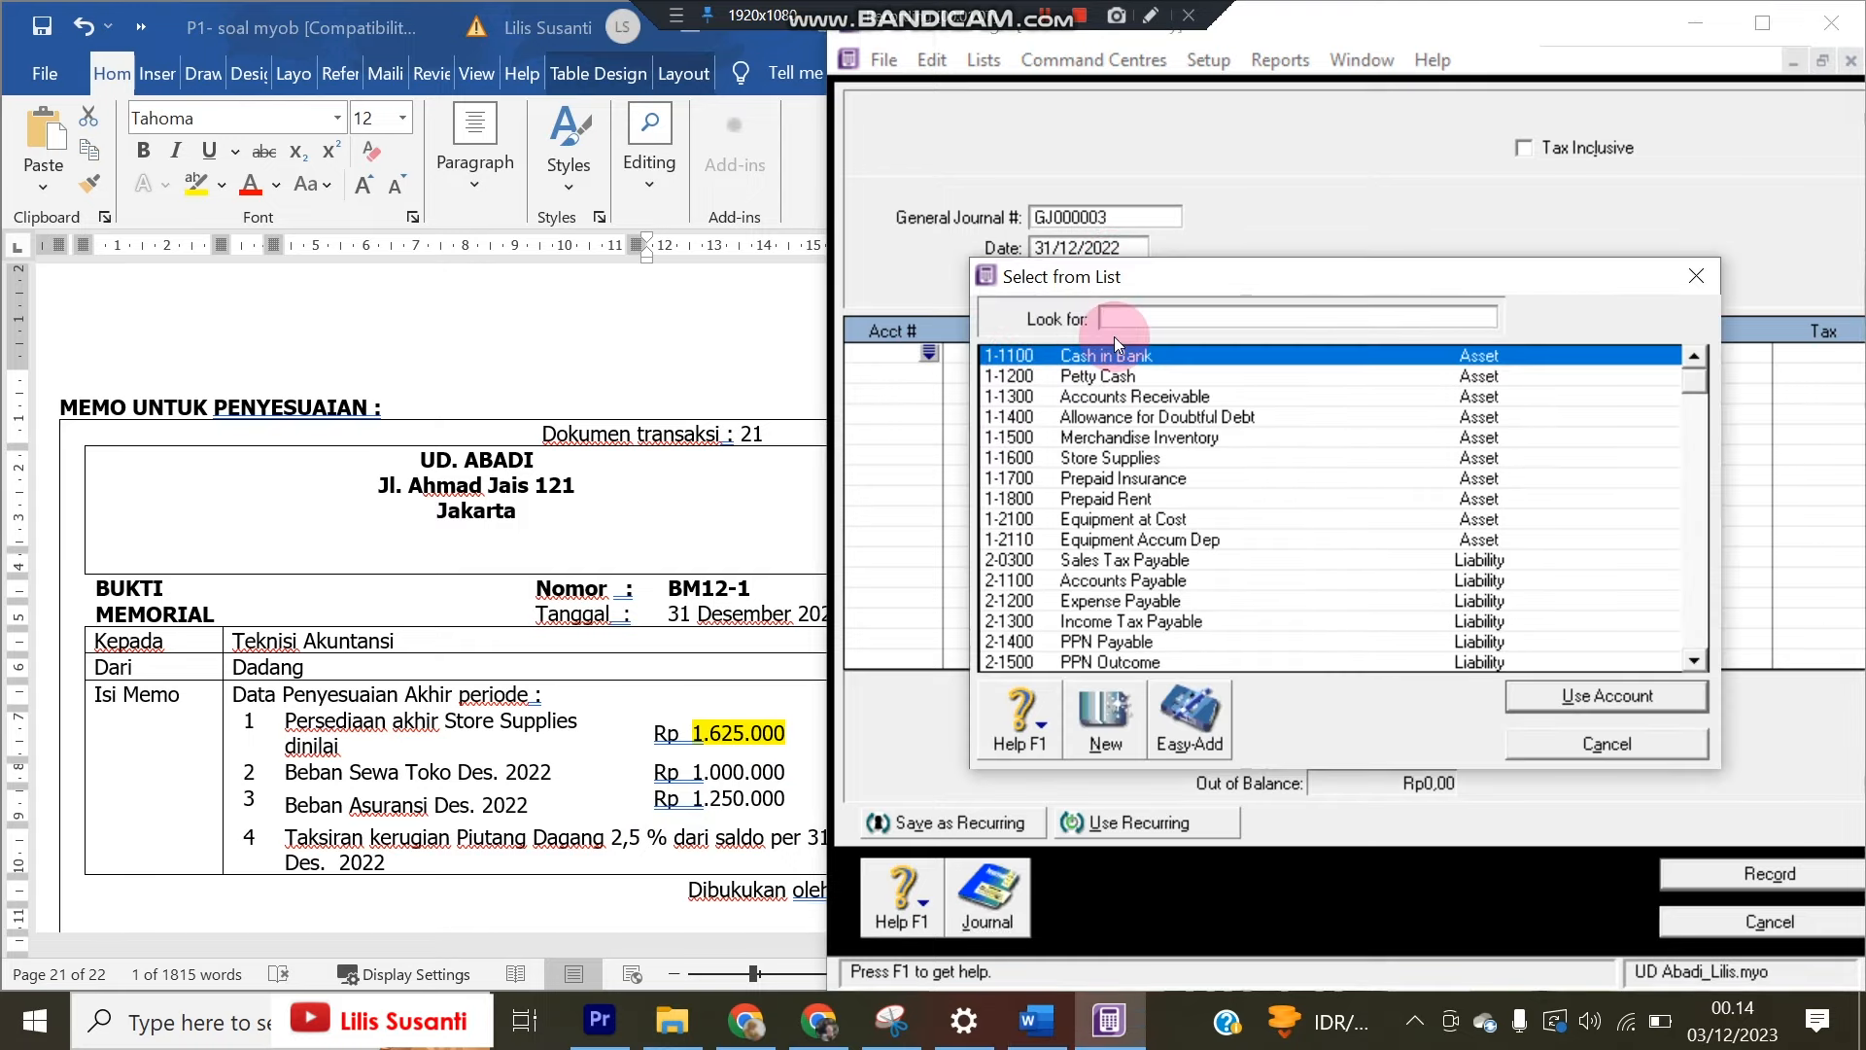
type("6")
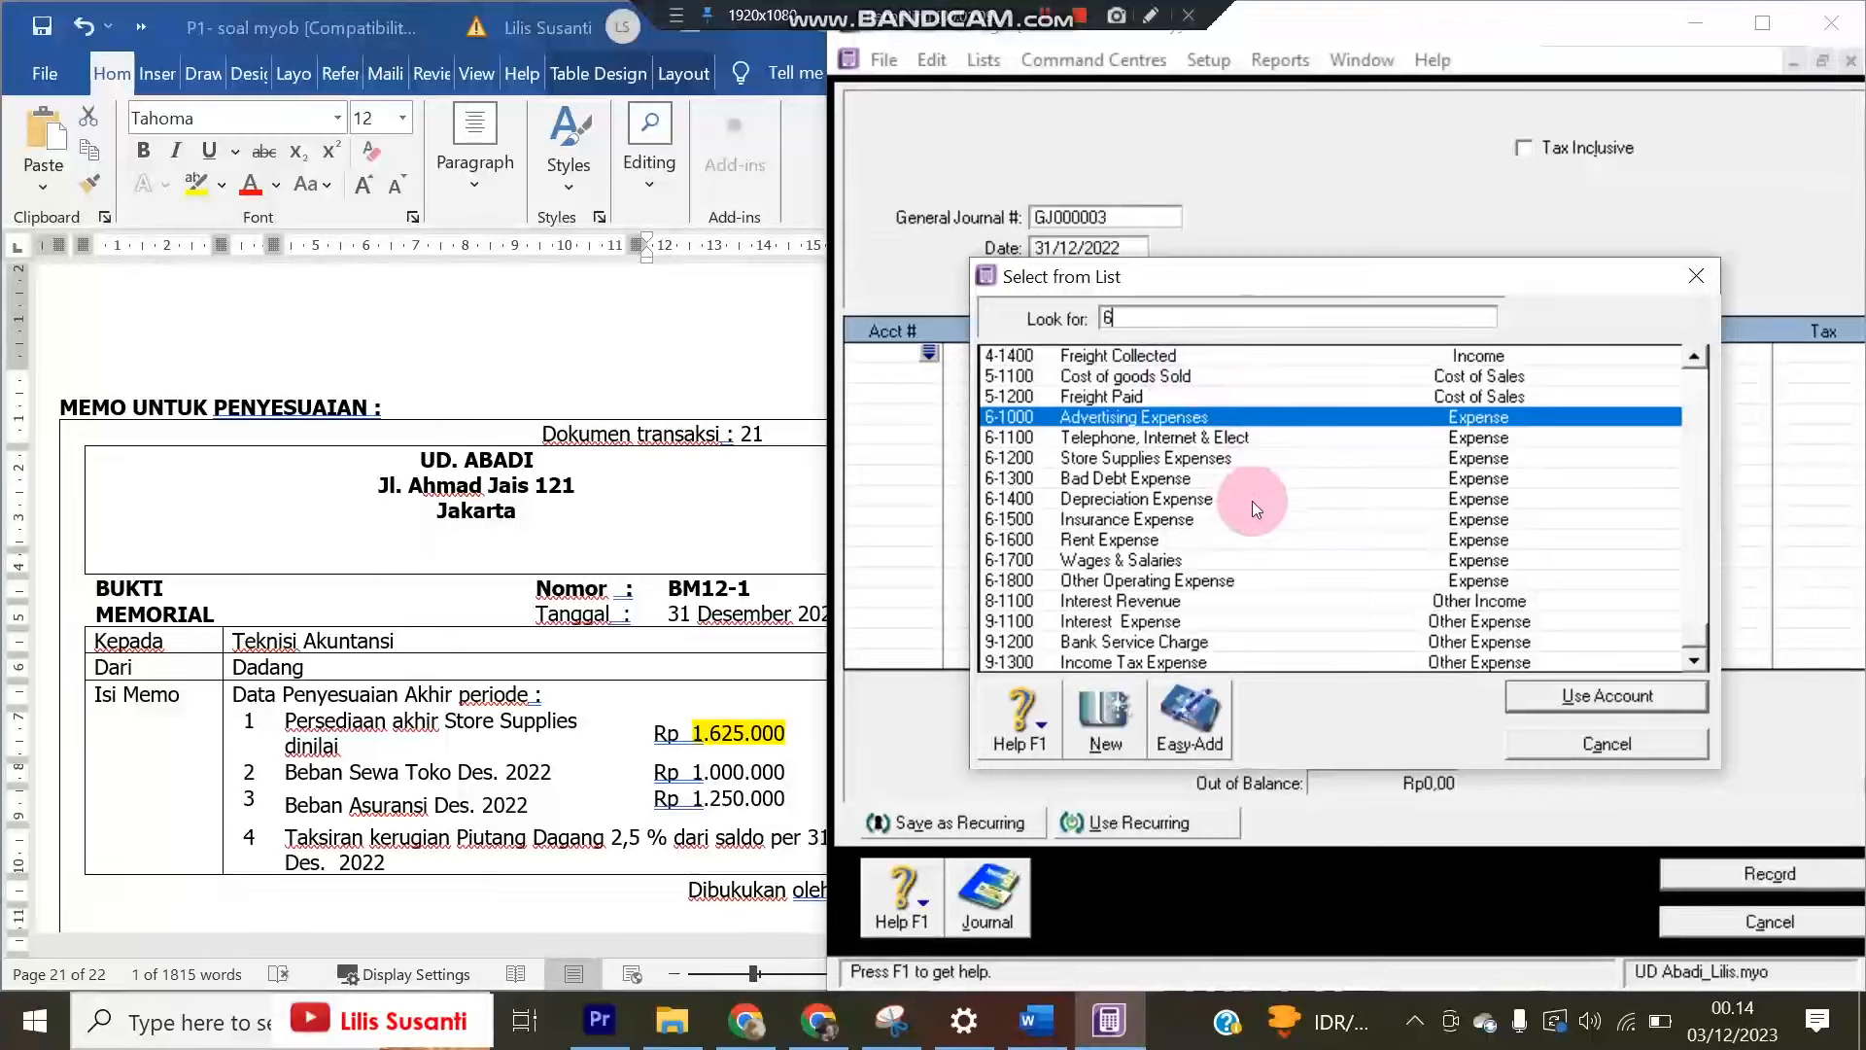
double_click(1193, 522)
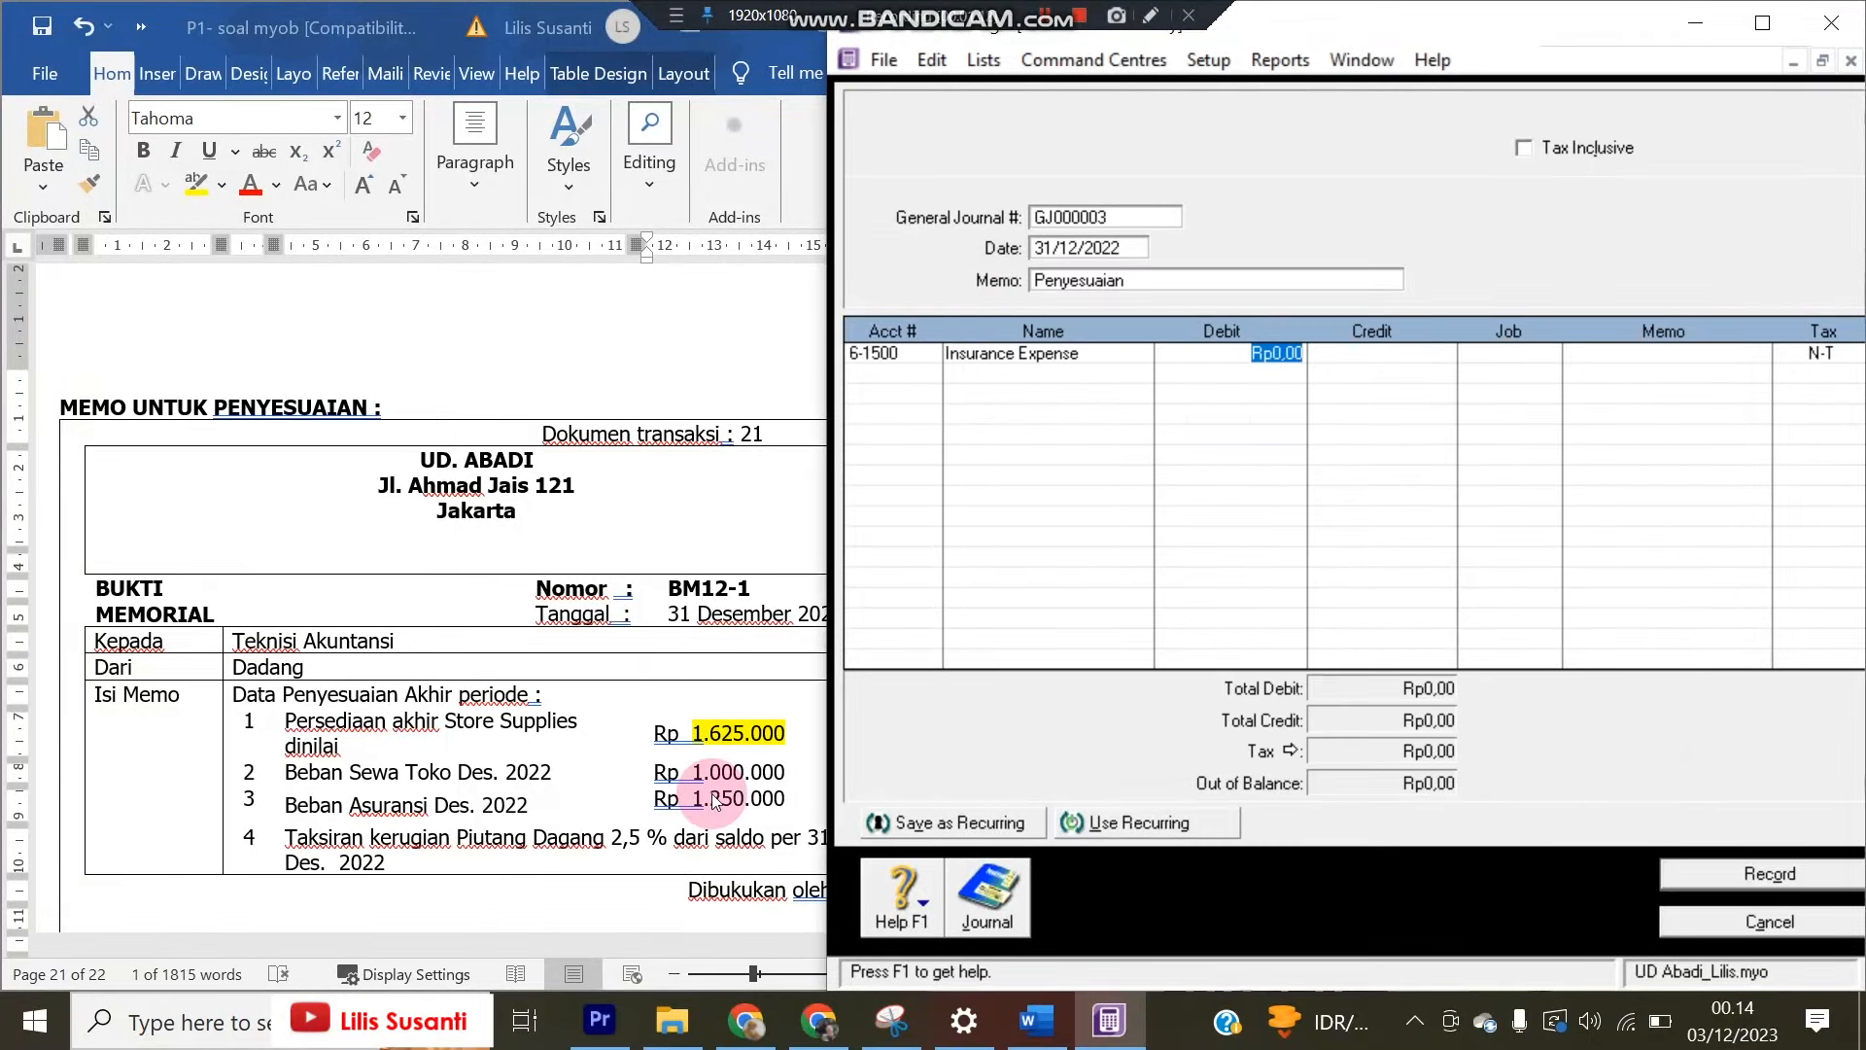
type("1.")
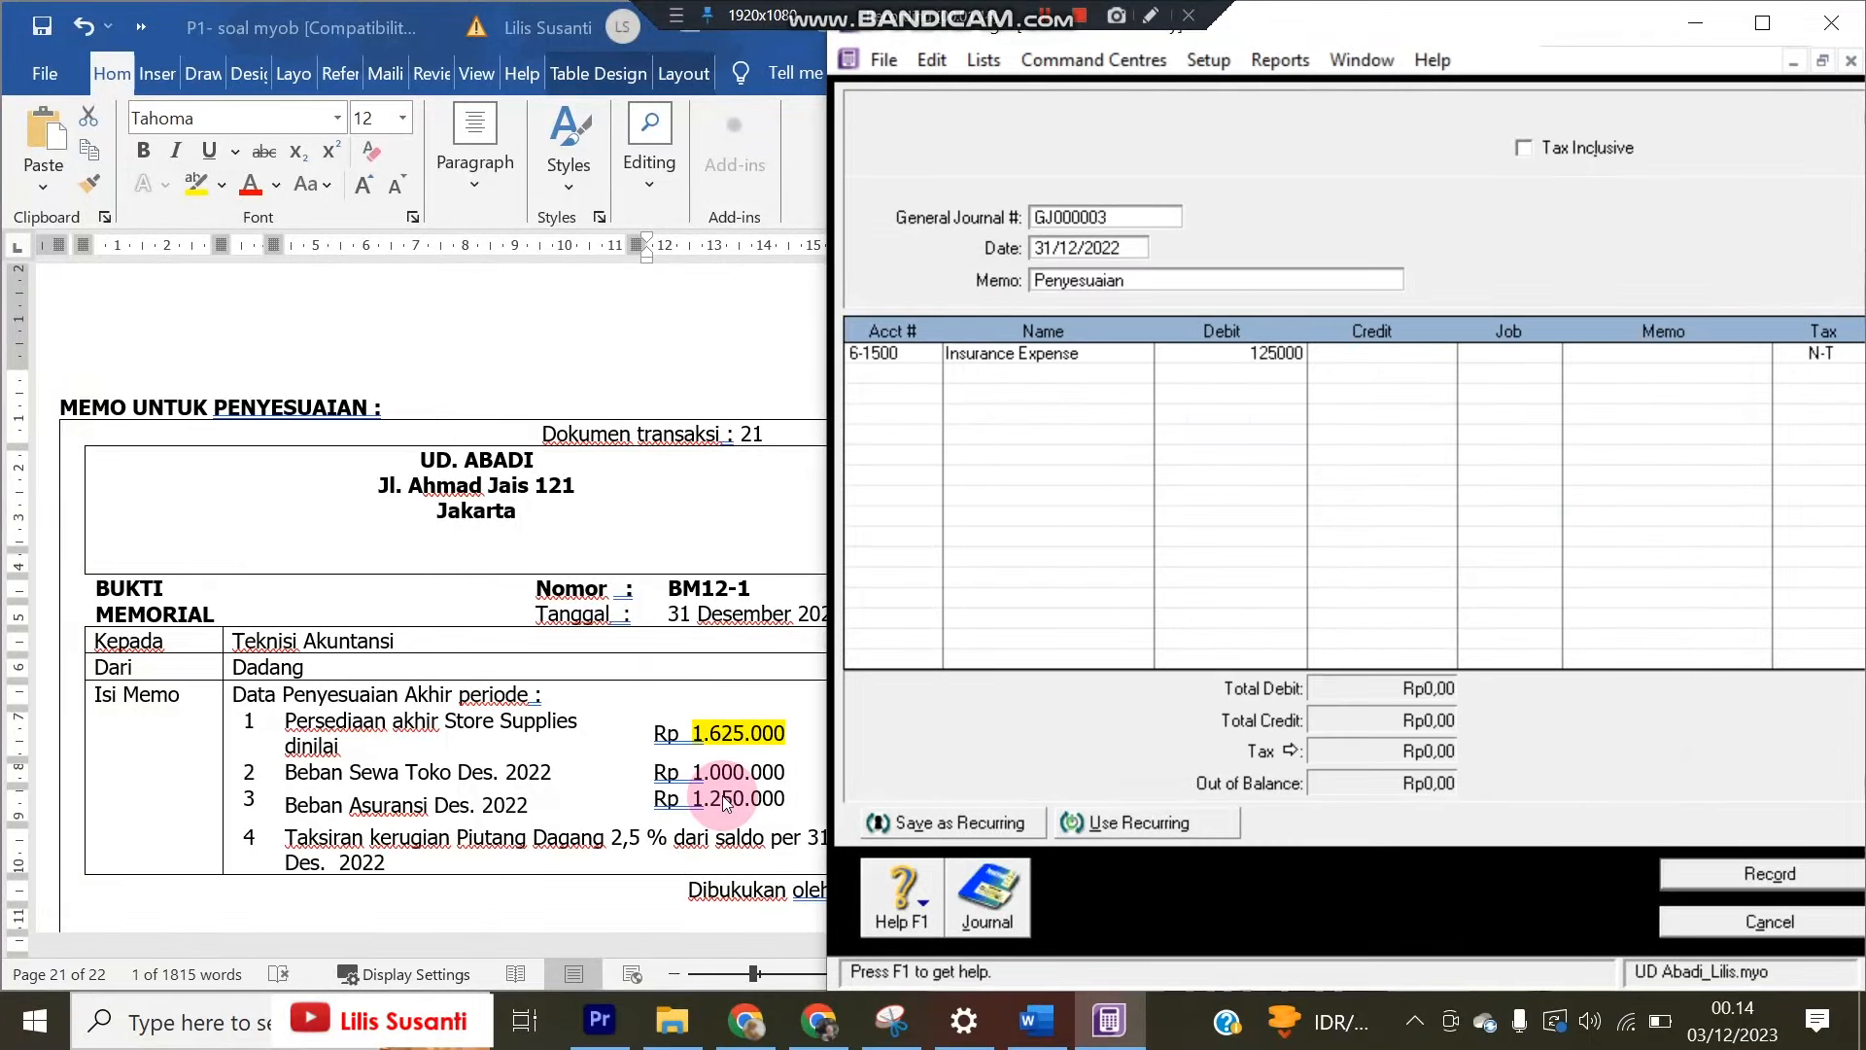
type("250.000")
key("Return")
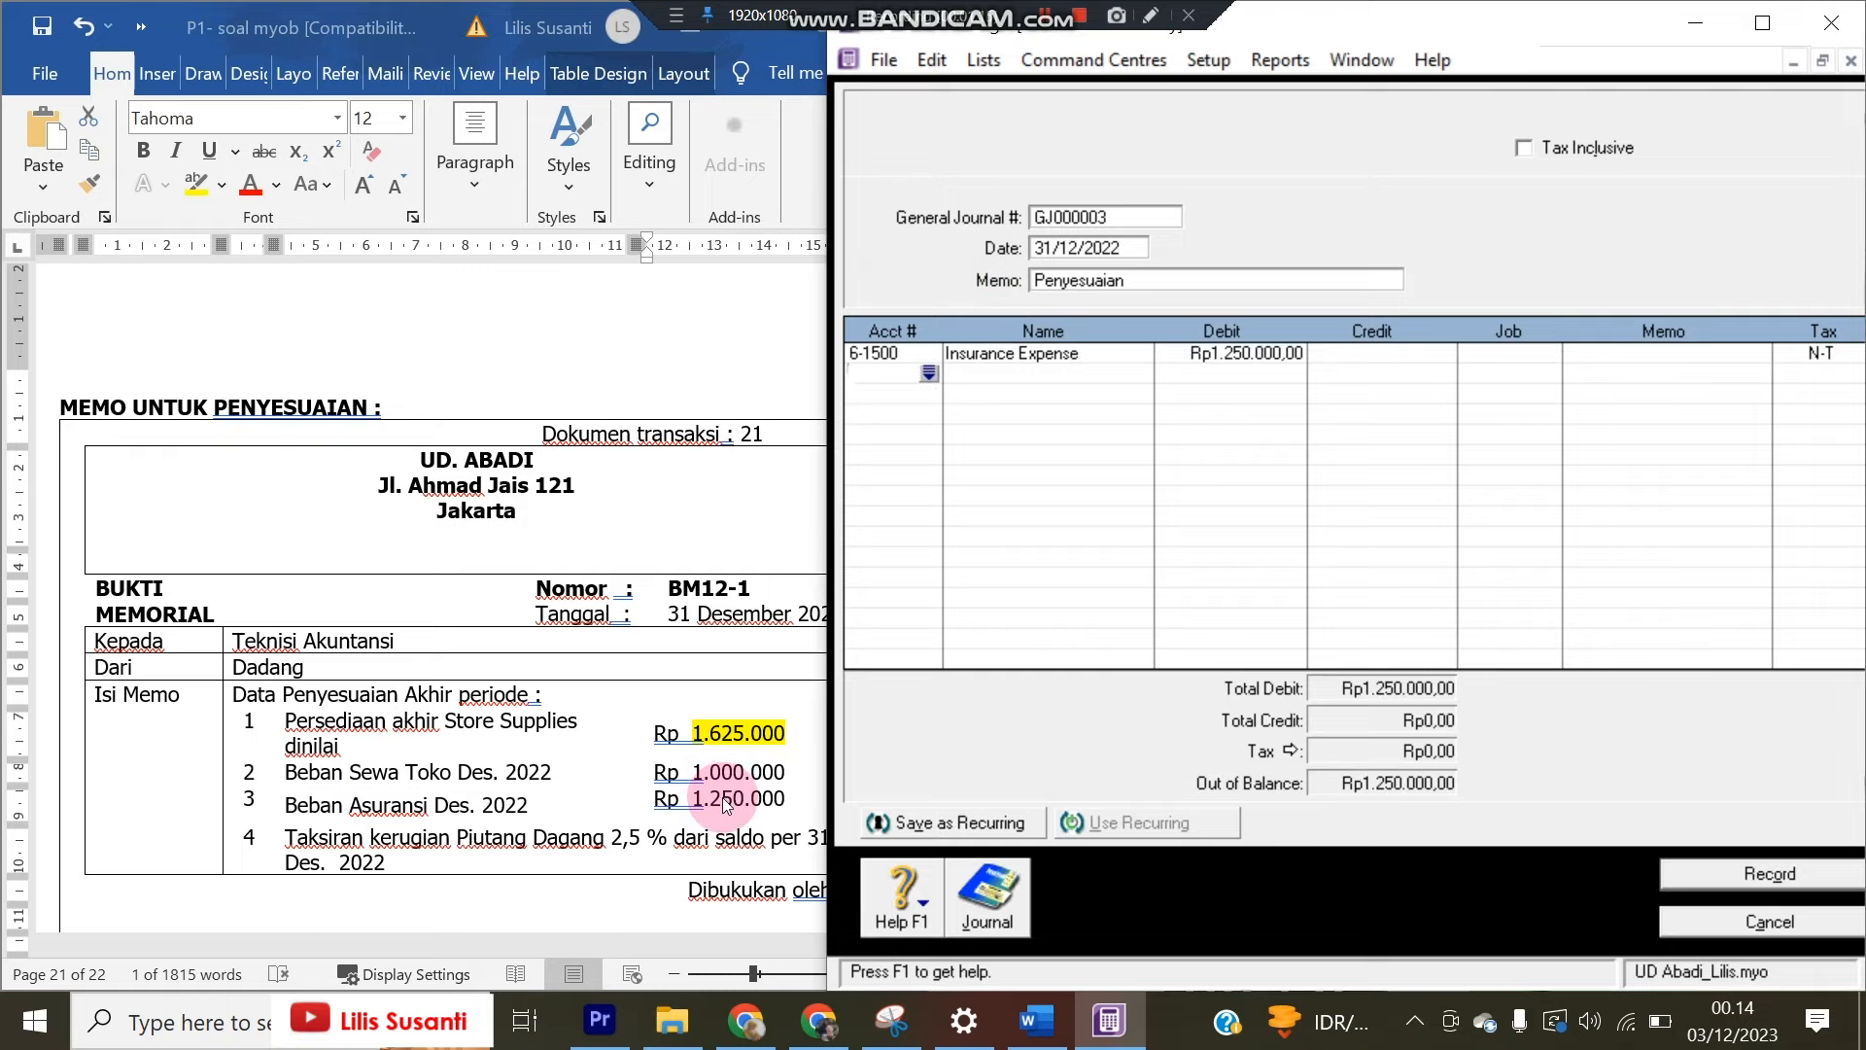
Assign account 1-1700 Prepaid Insurance to the second line, credit it with Rp1.250.000, and record the insurance adjustment
key("Return")
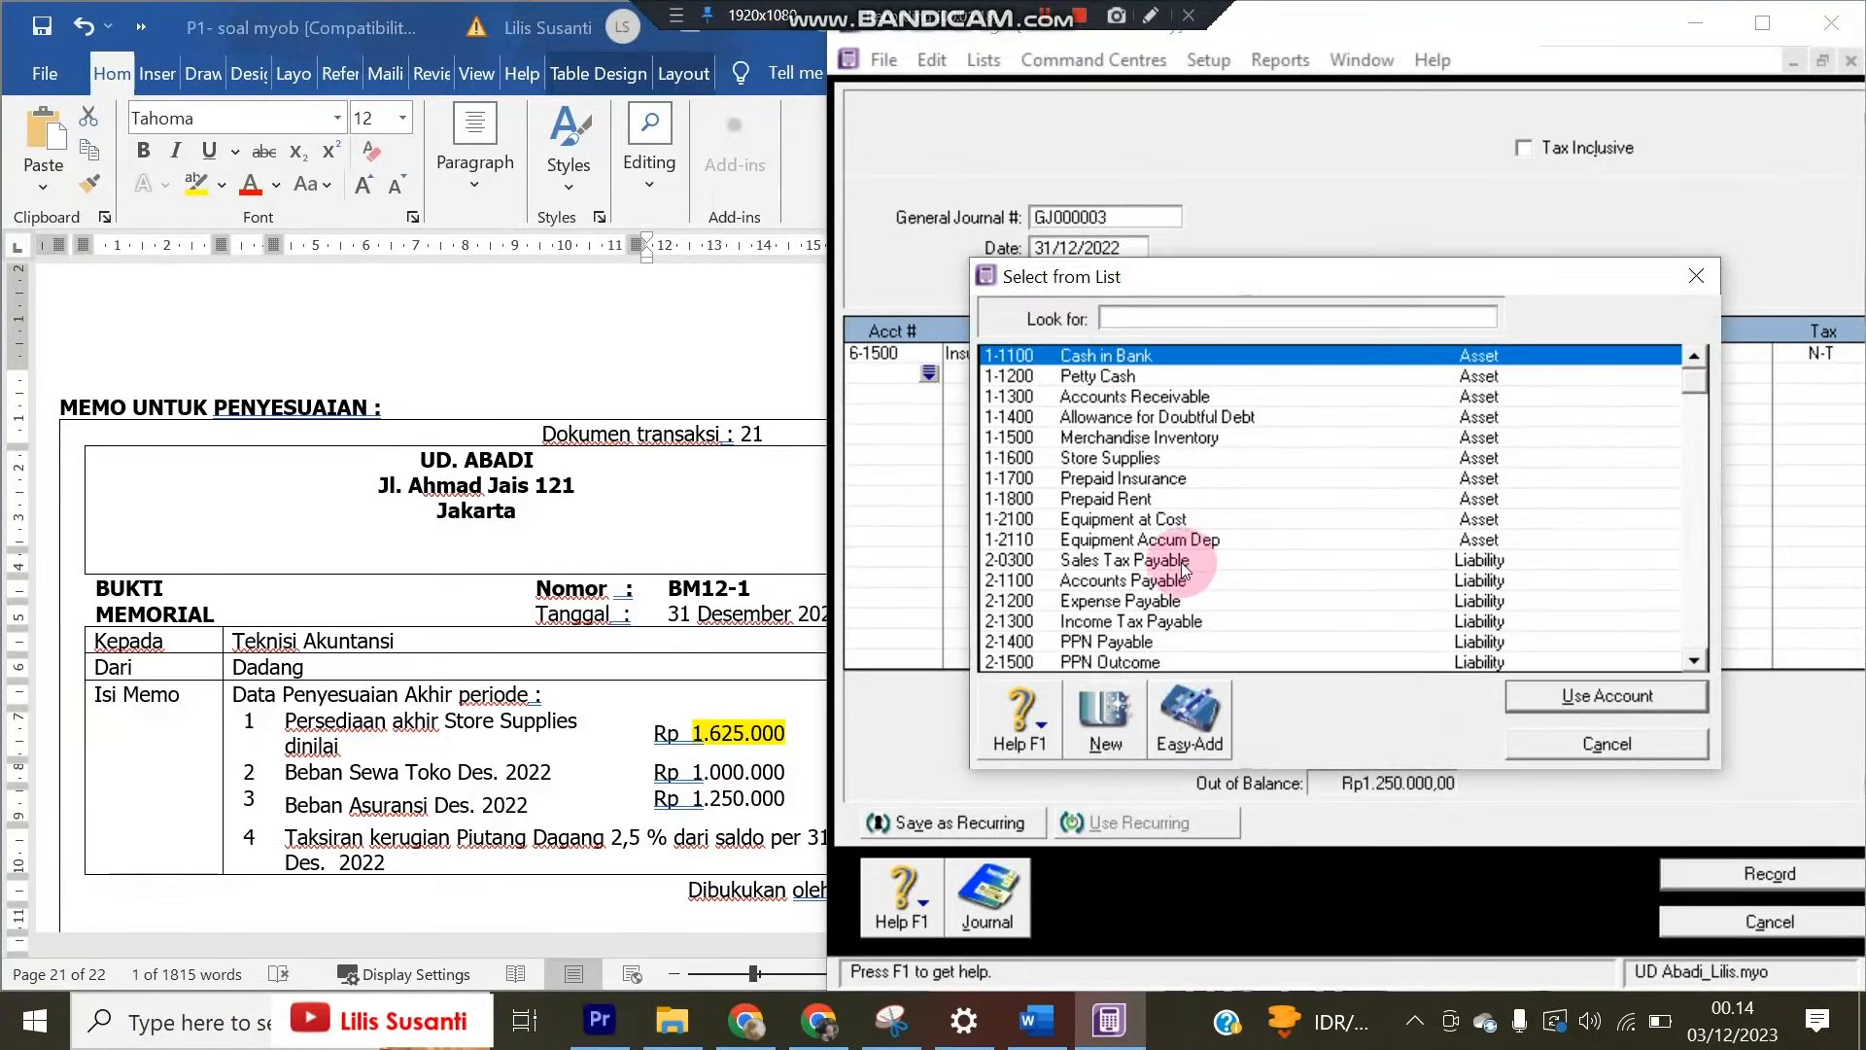
double_click(1146, 478)
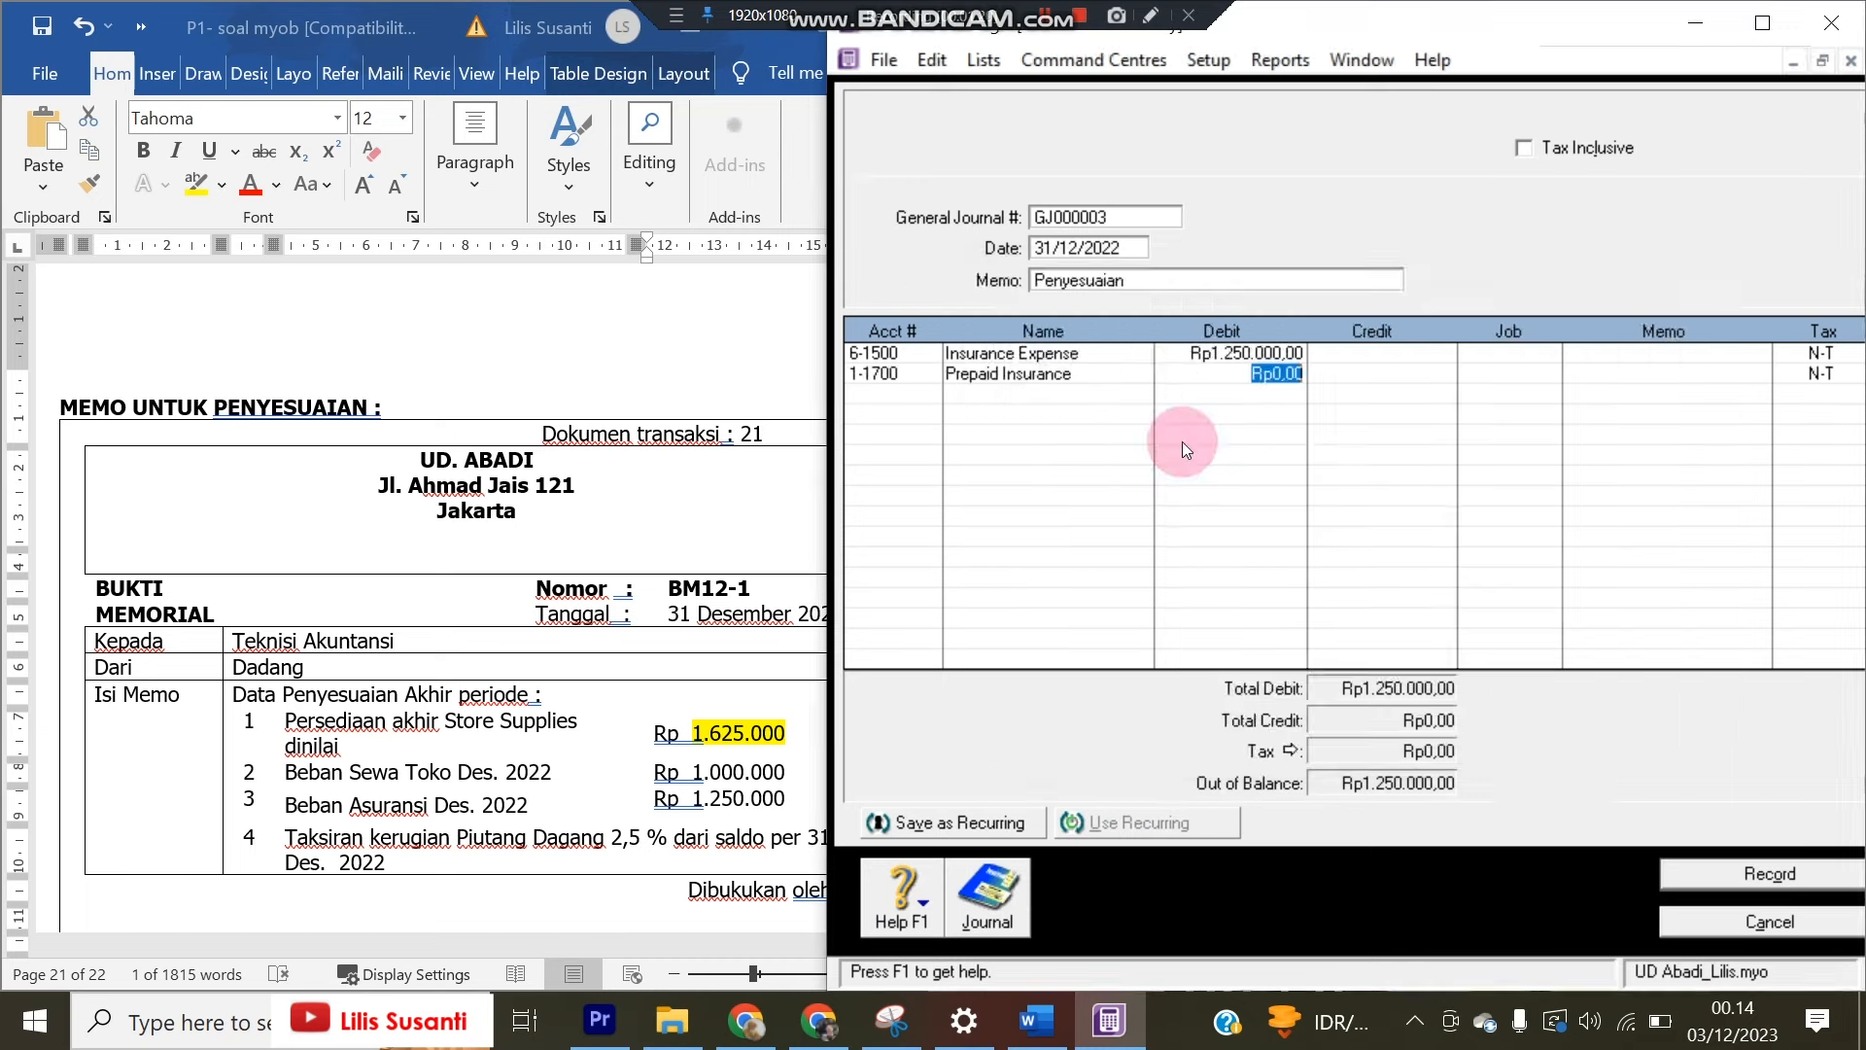
key("Tab")
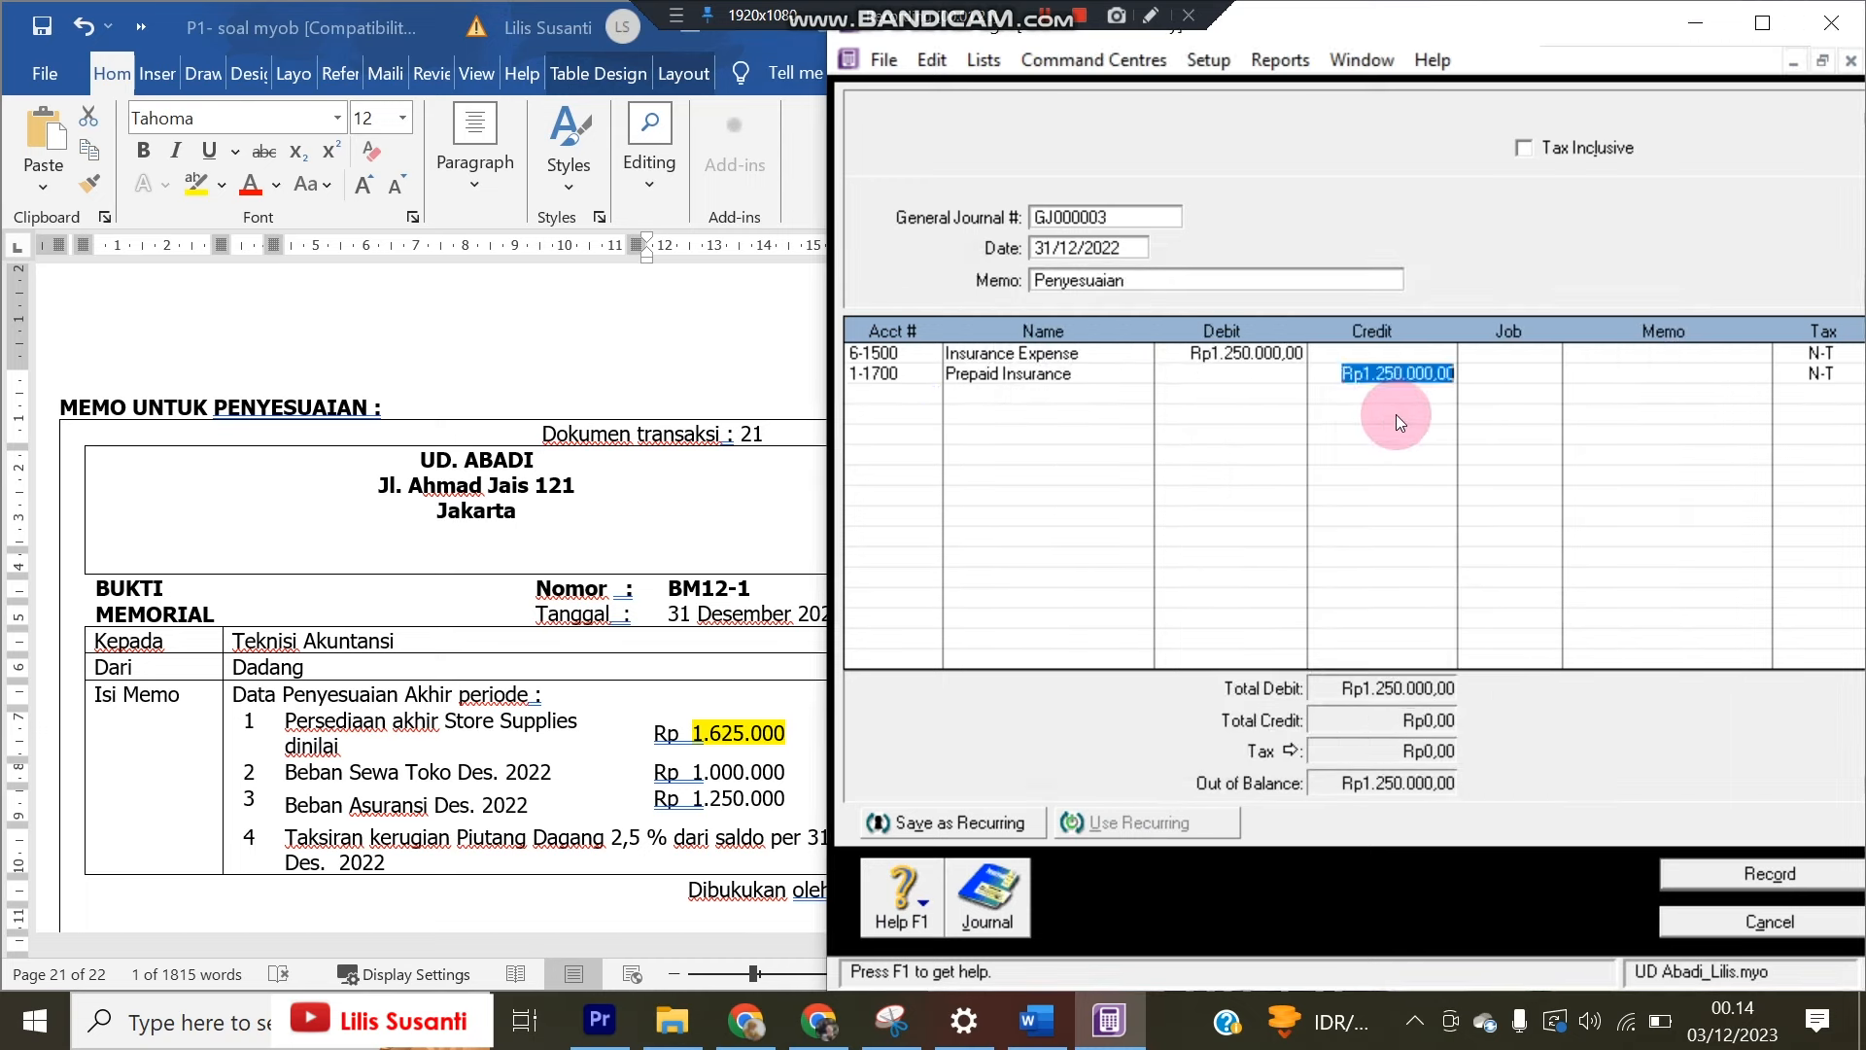
key("Return")
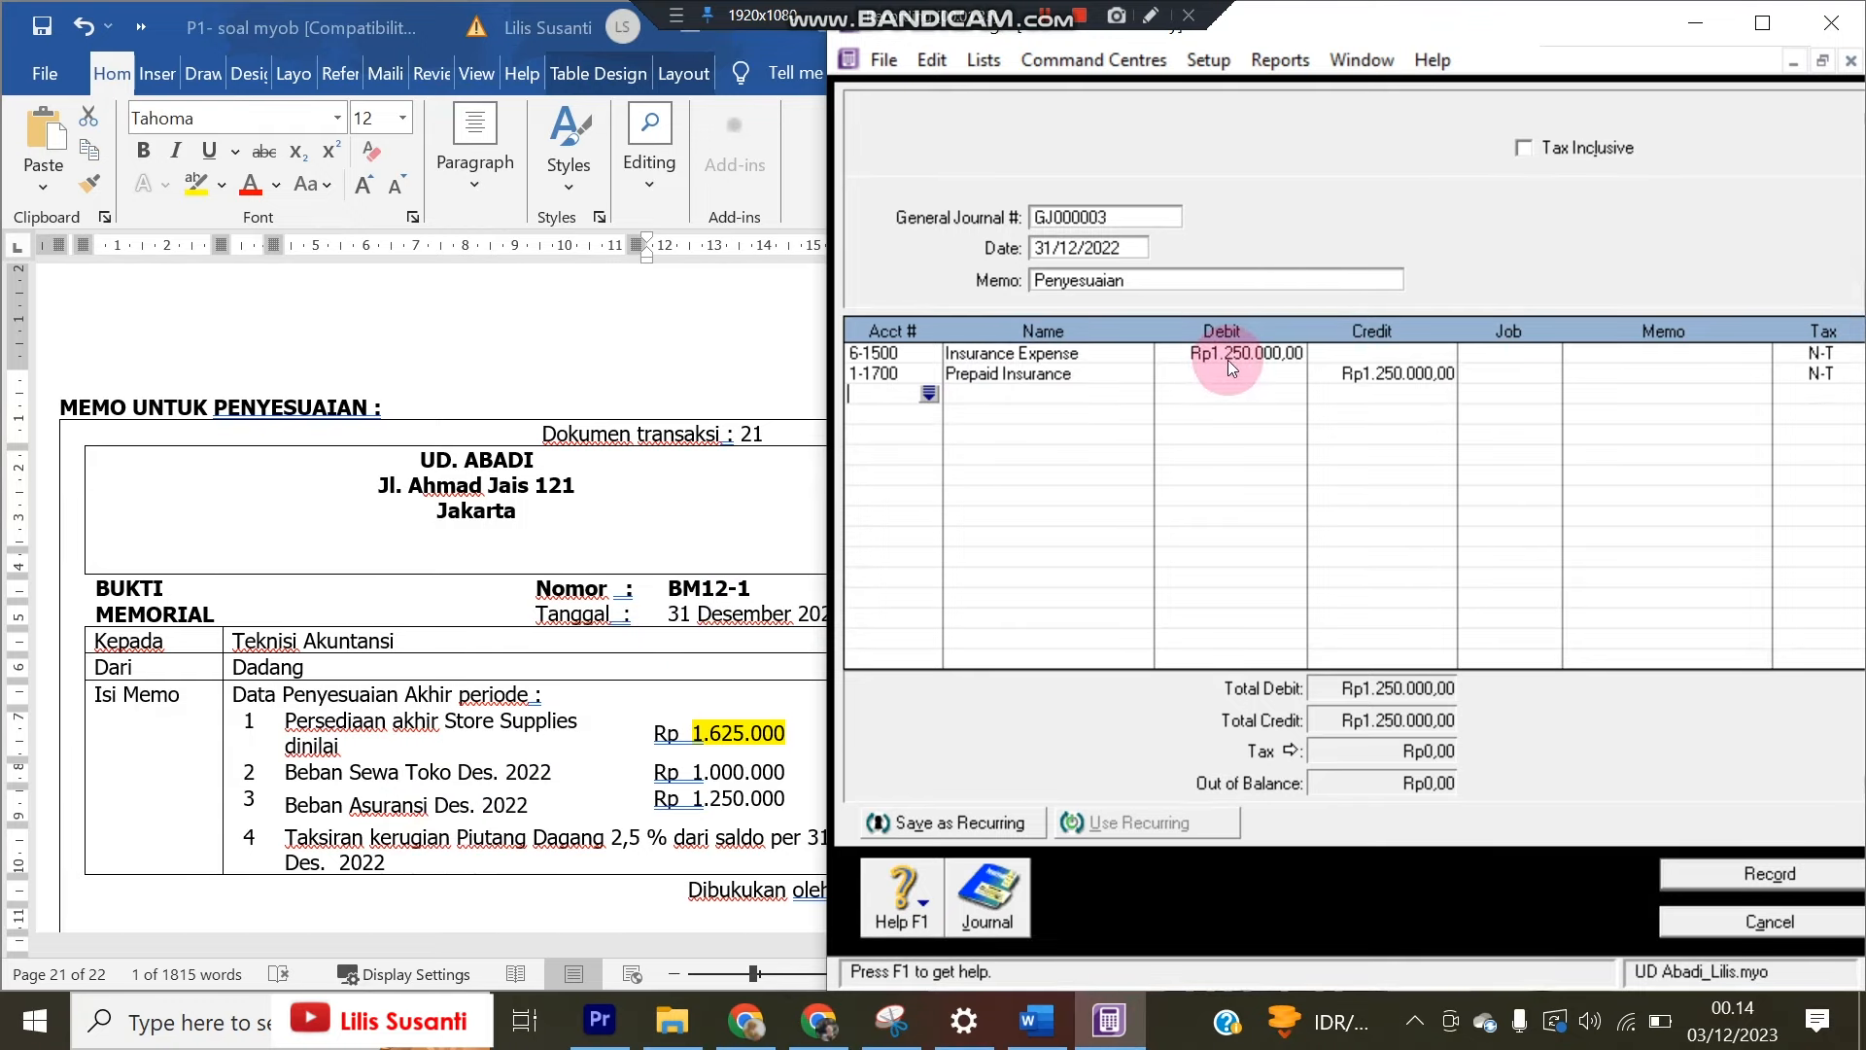
left_click(1751, 861)
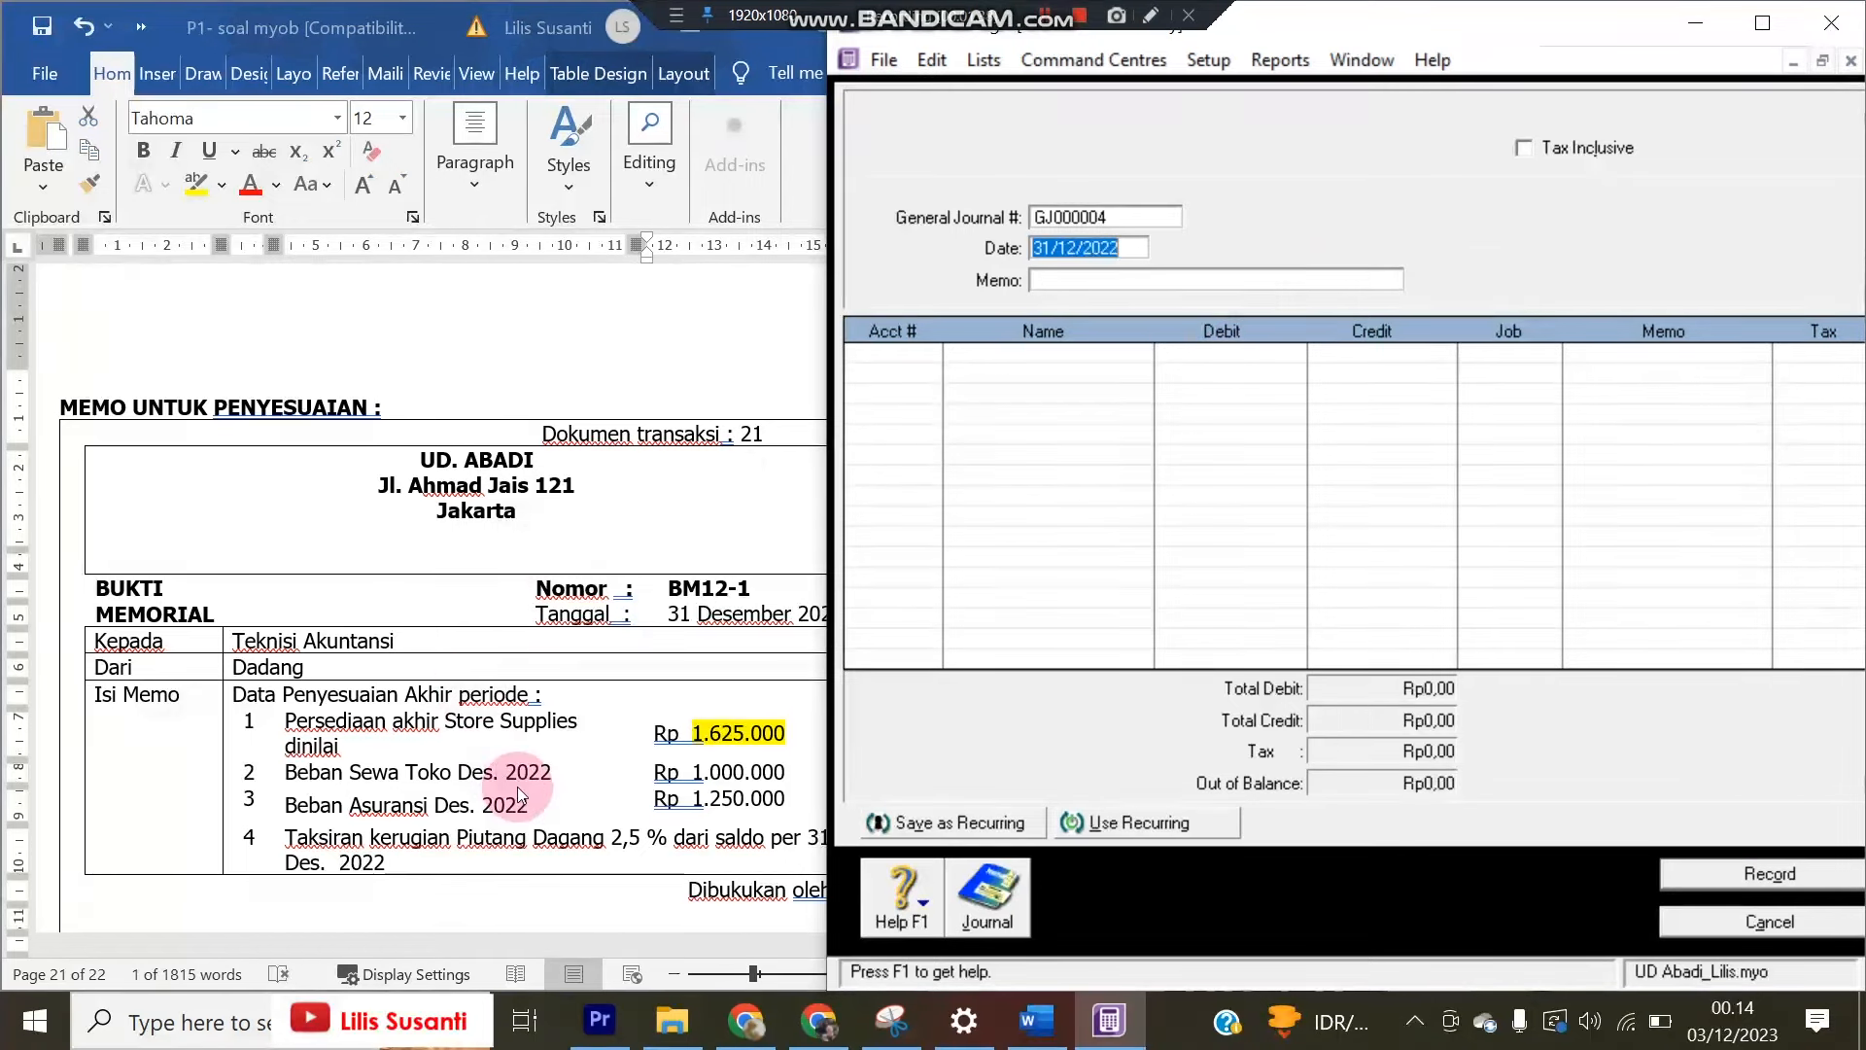
In the Word memo, change the doubtful receivables percentage in item 4 to 7 and highlight the number in yellow
left_click(558, 809)
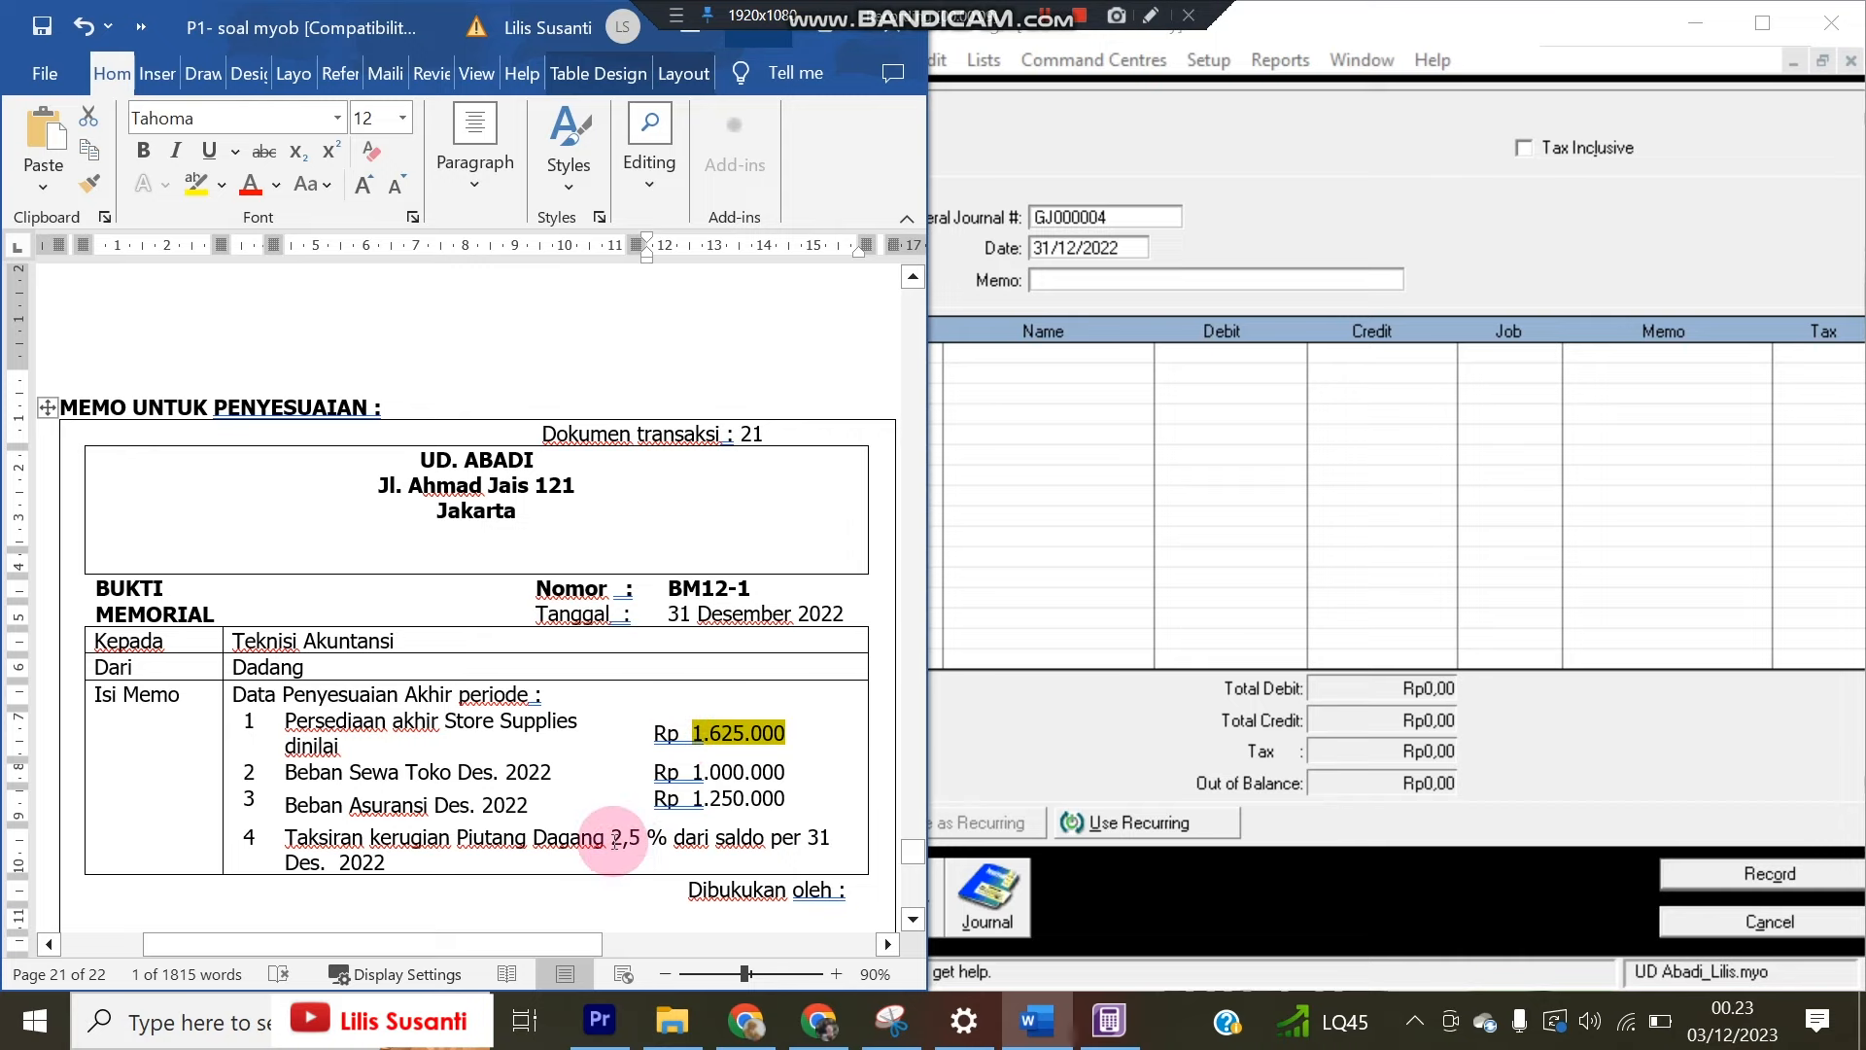
left_click_drag(612, 838, 641, 836)
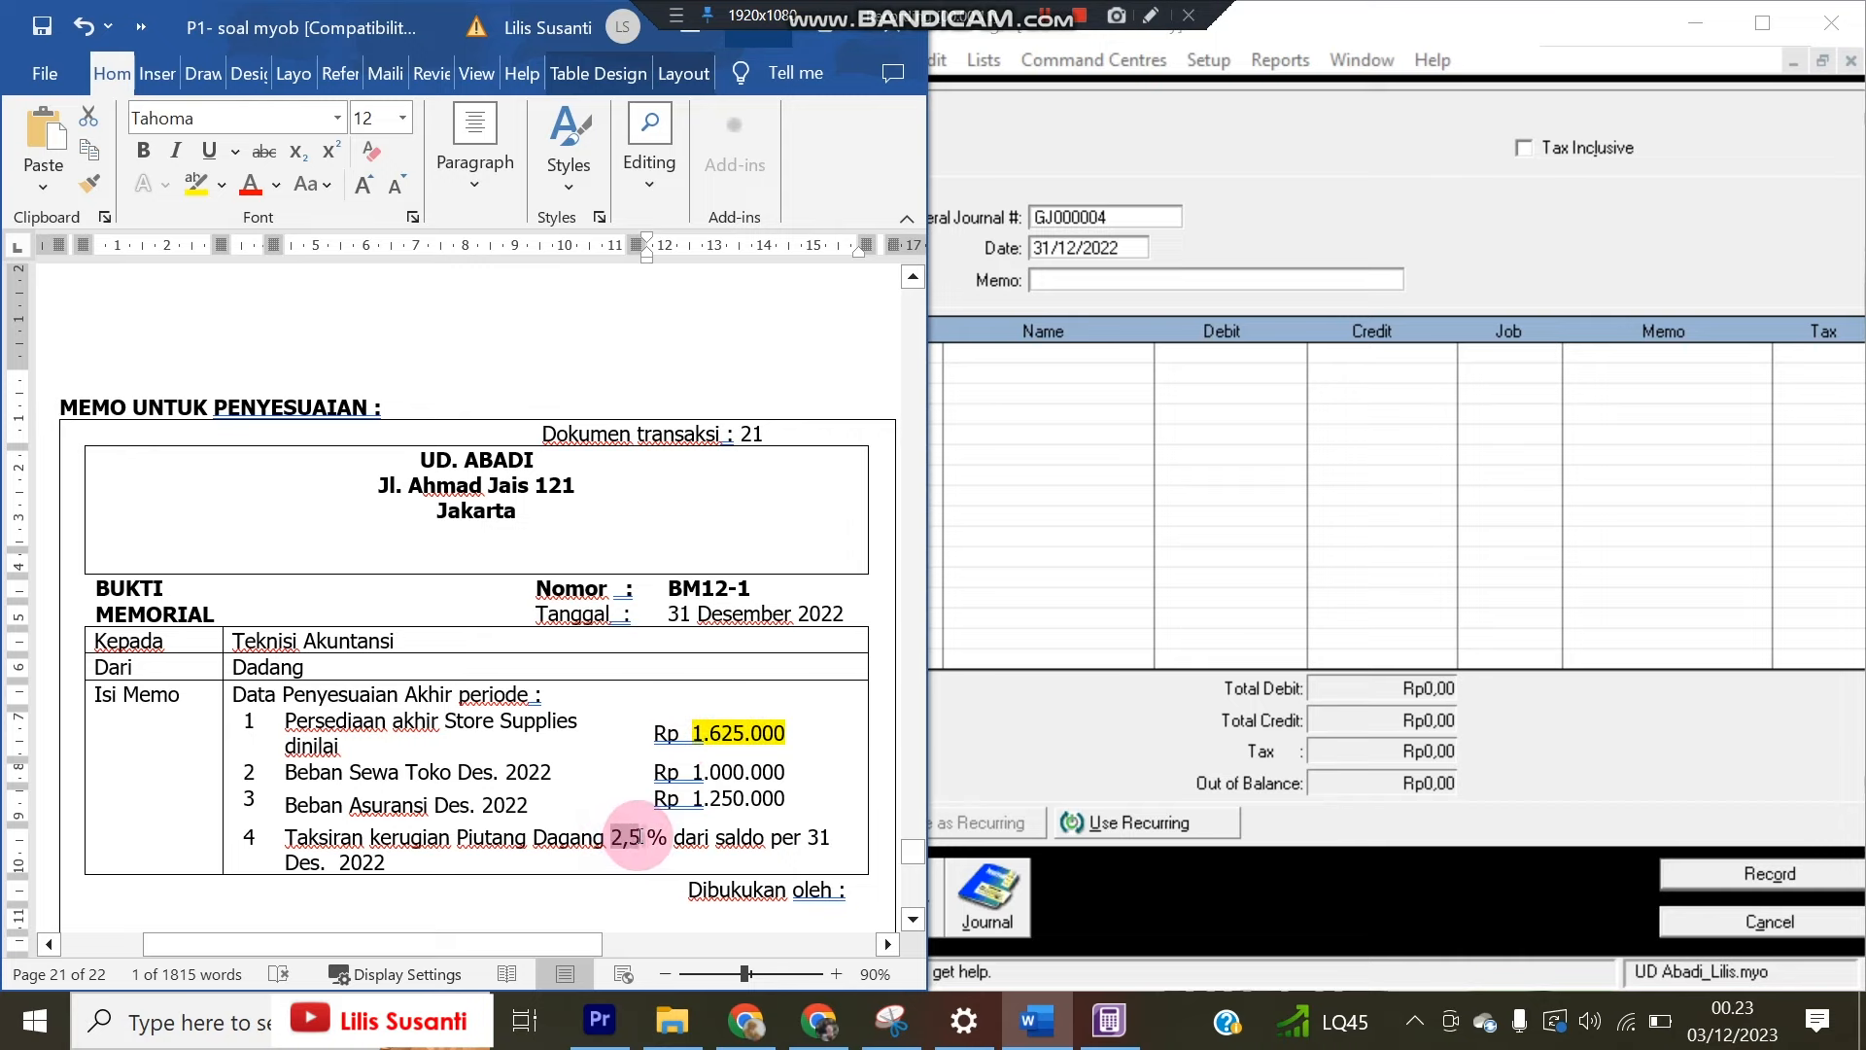
type("7")
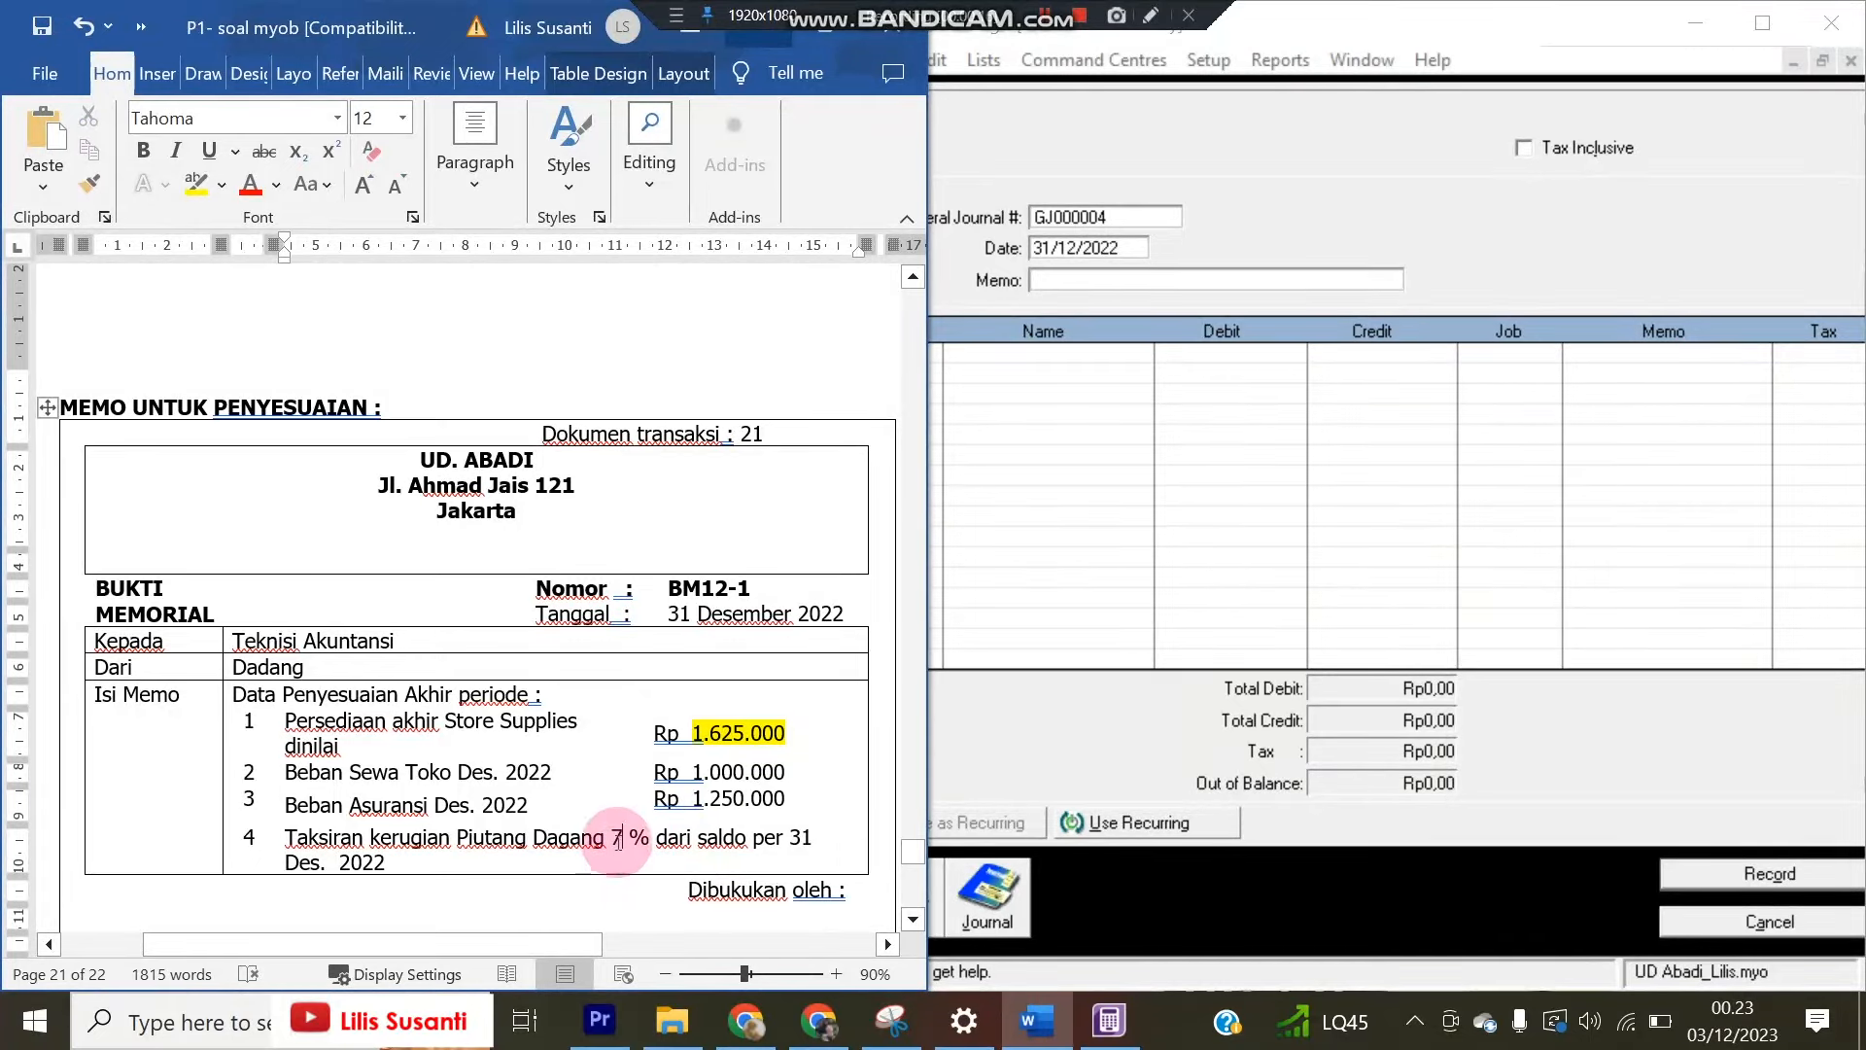
double_click(618, 838)
left_click(195, 185)
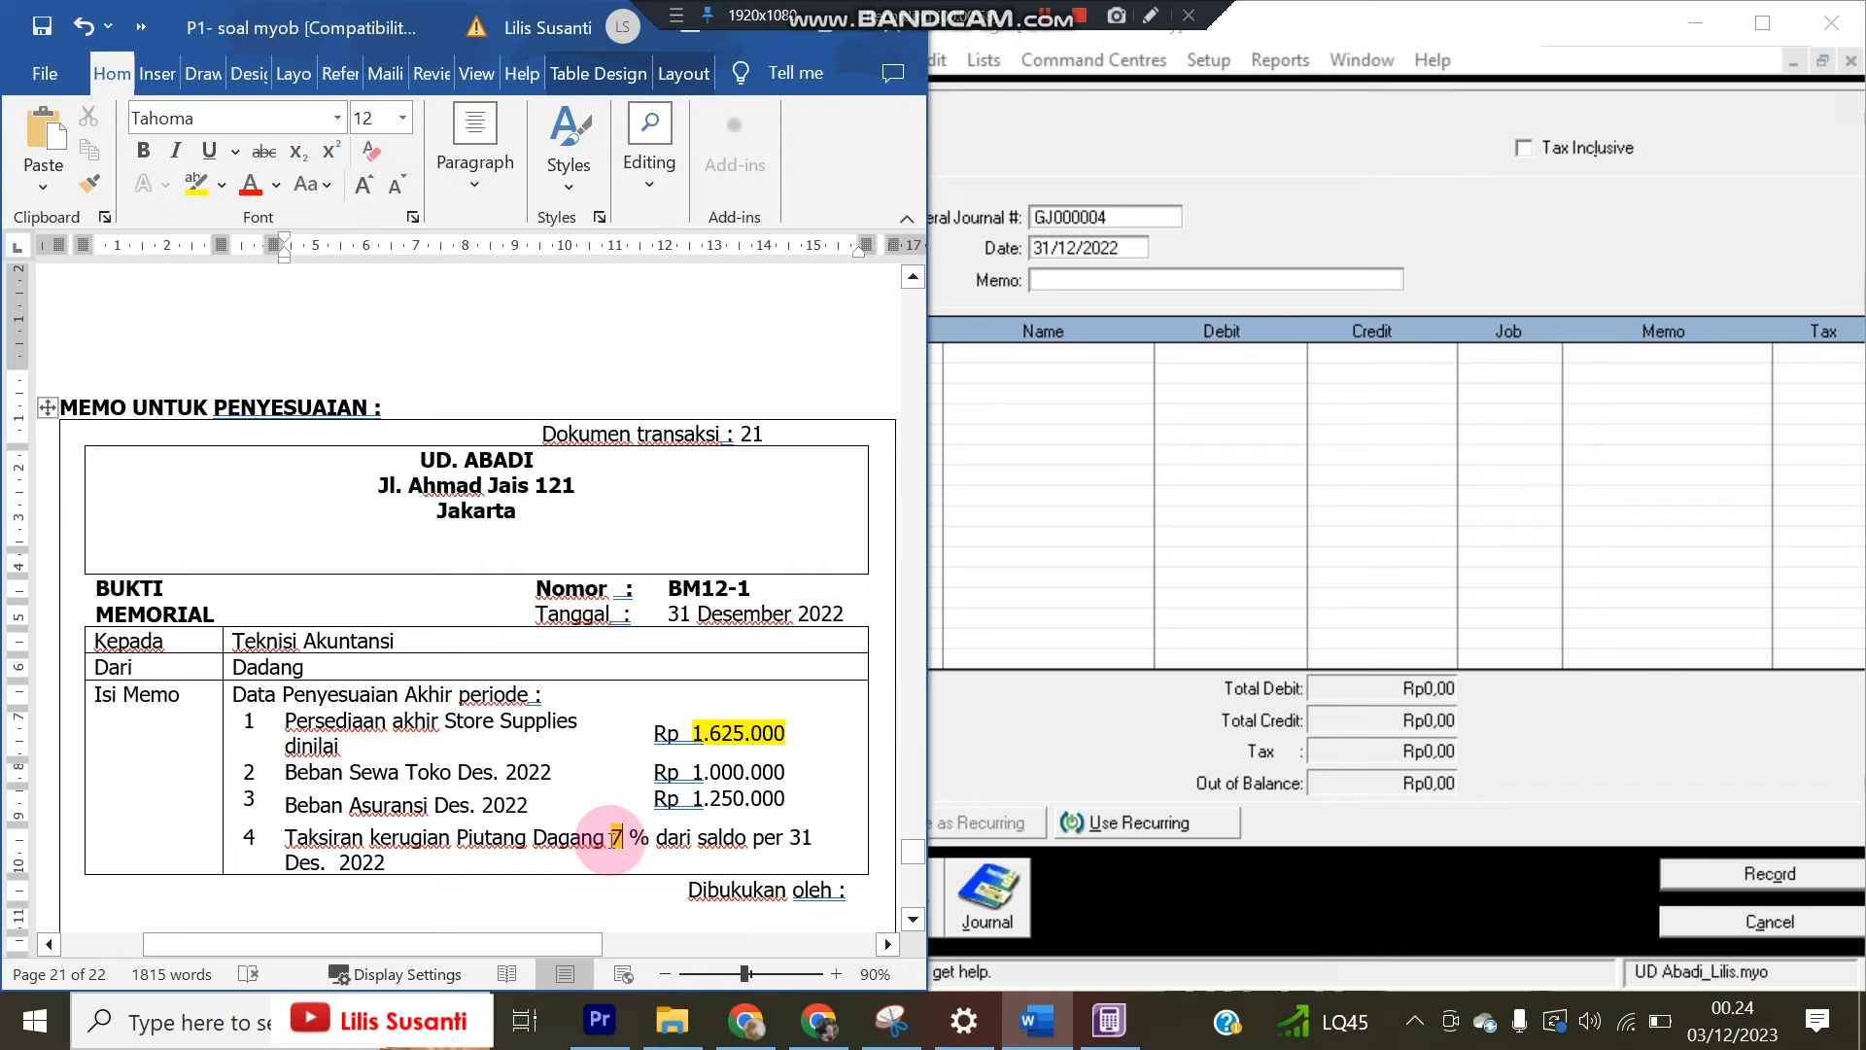
left_click_drag(613, 838, 632, 842)
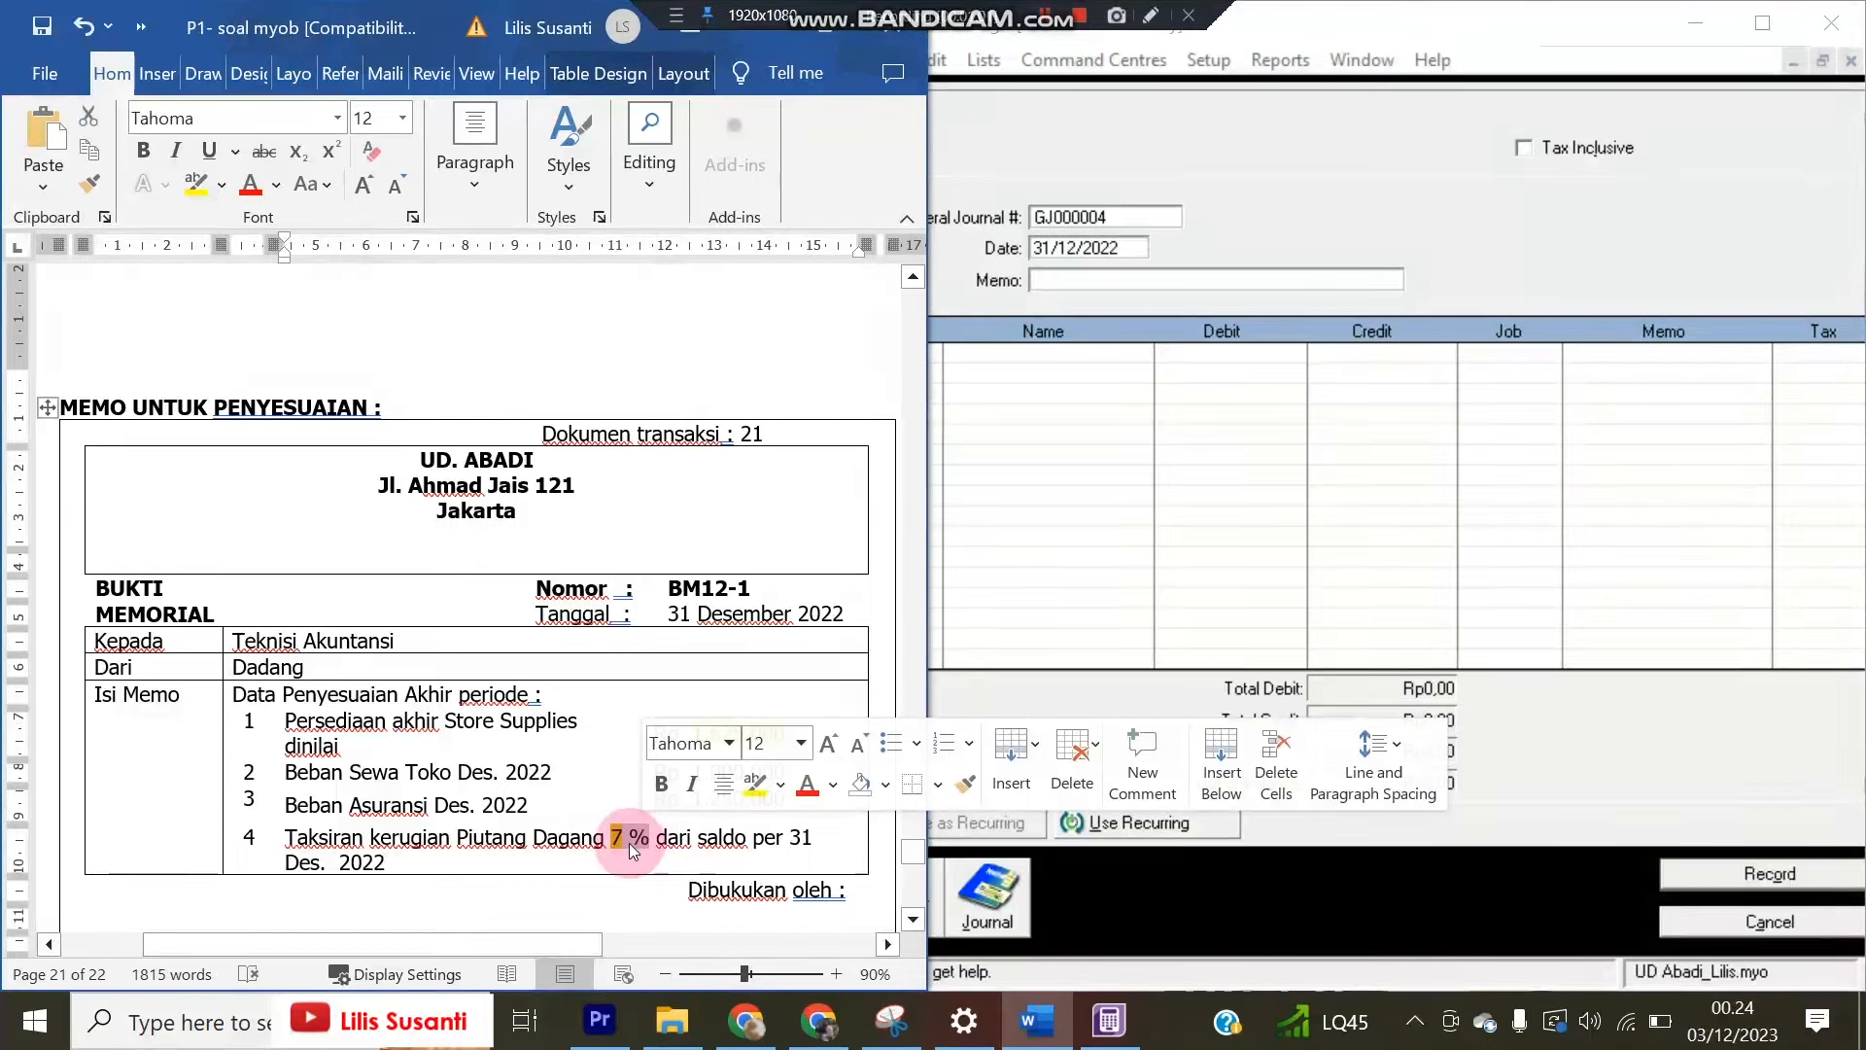
left_click(628, 841)
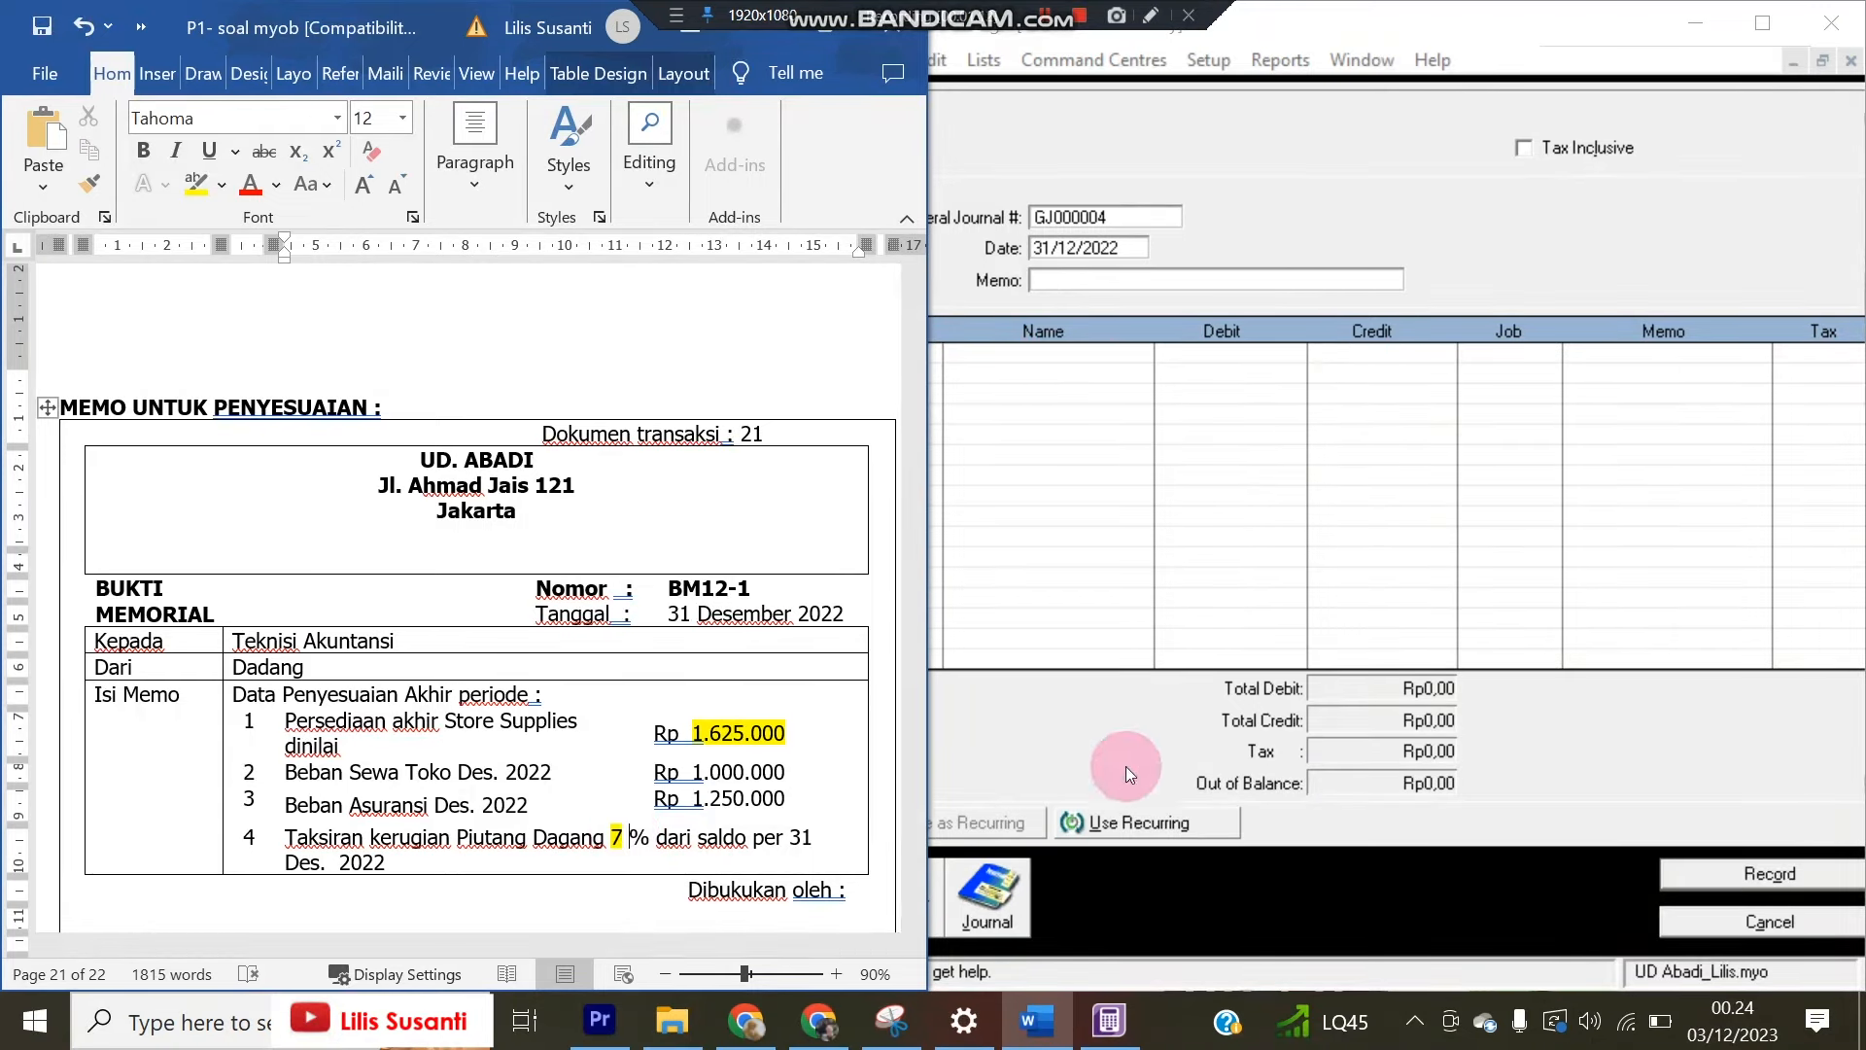
Open the Calculator, then leave the blank ABSS journal entry and select 1-1300 Accounts Receivable in the accounts list
left_click(178, 1022)
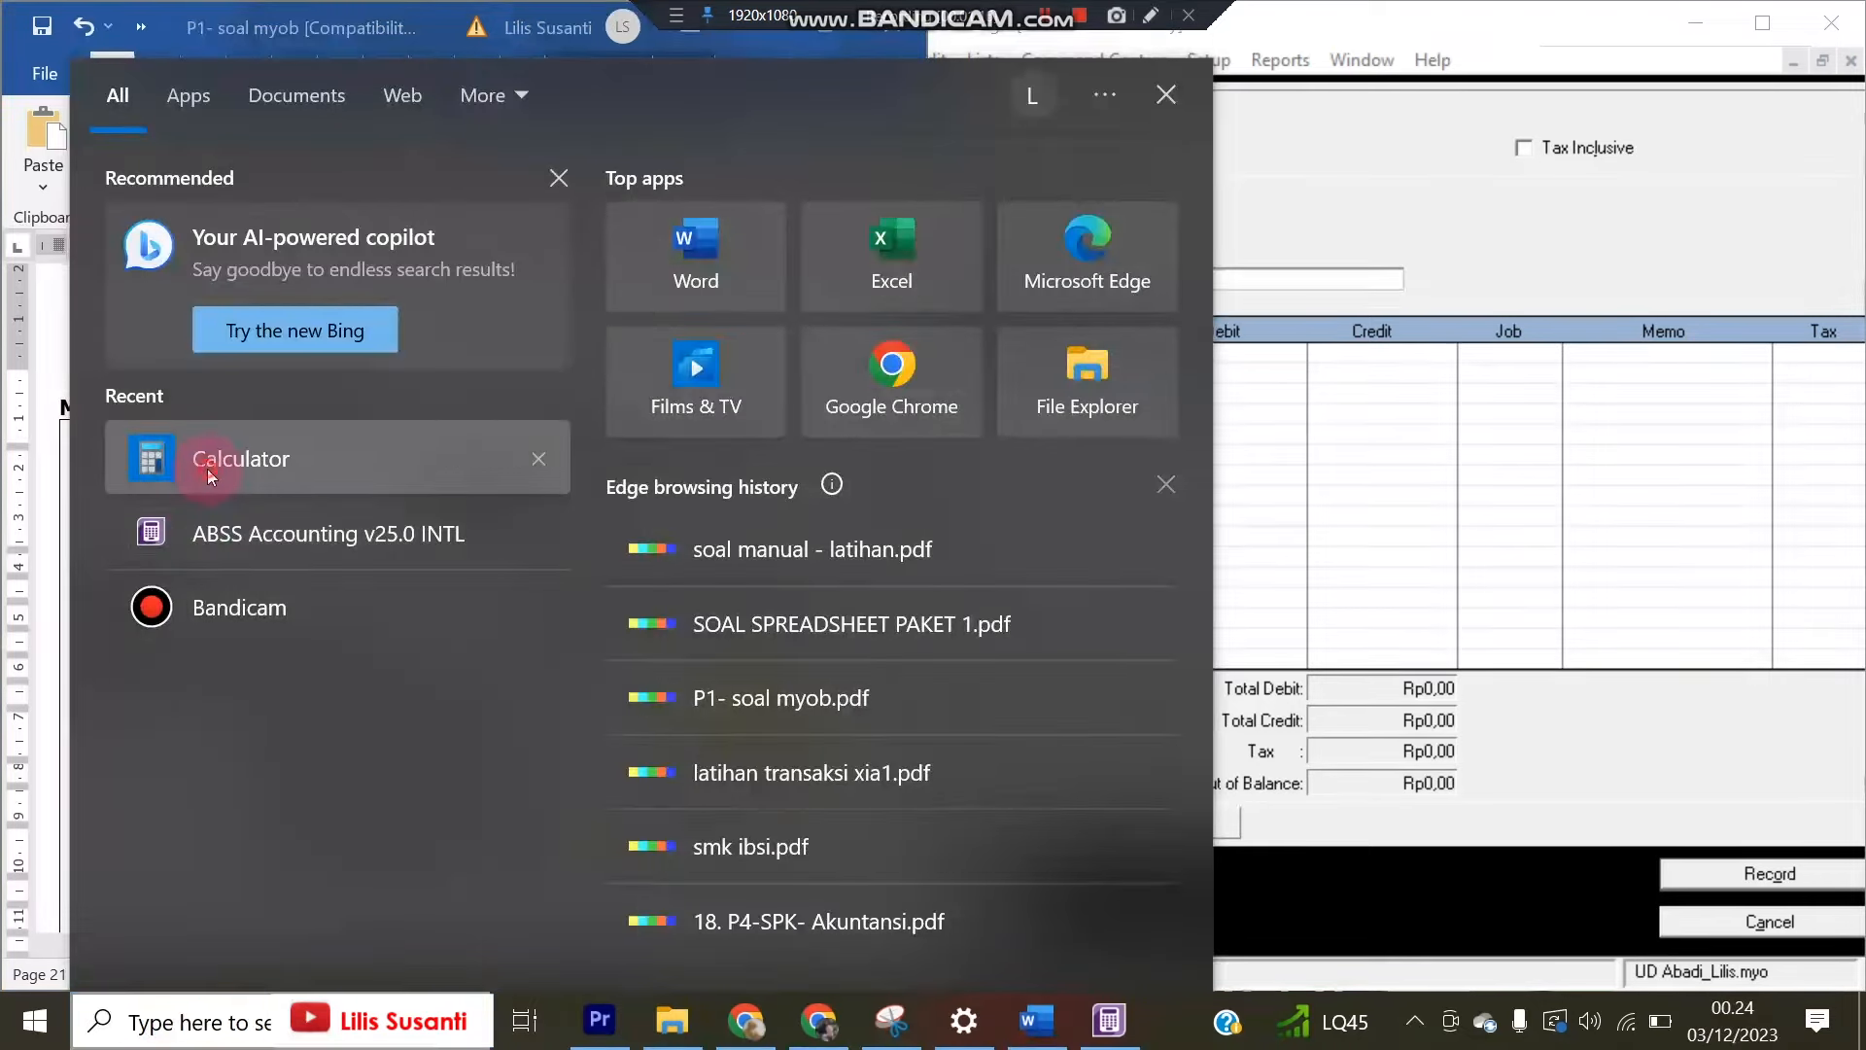
left_click(294, 453)
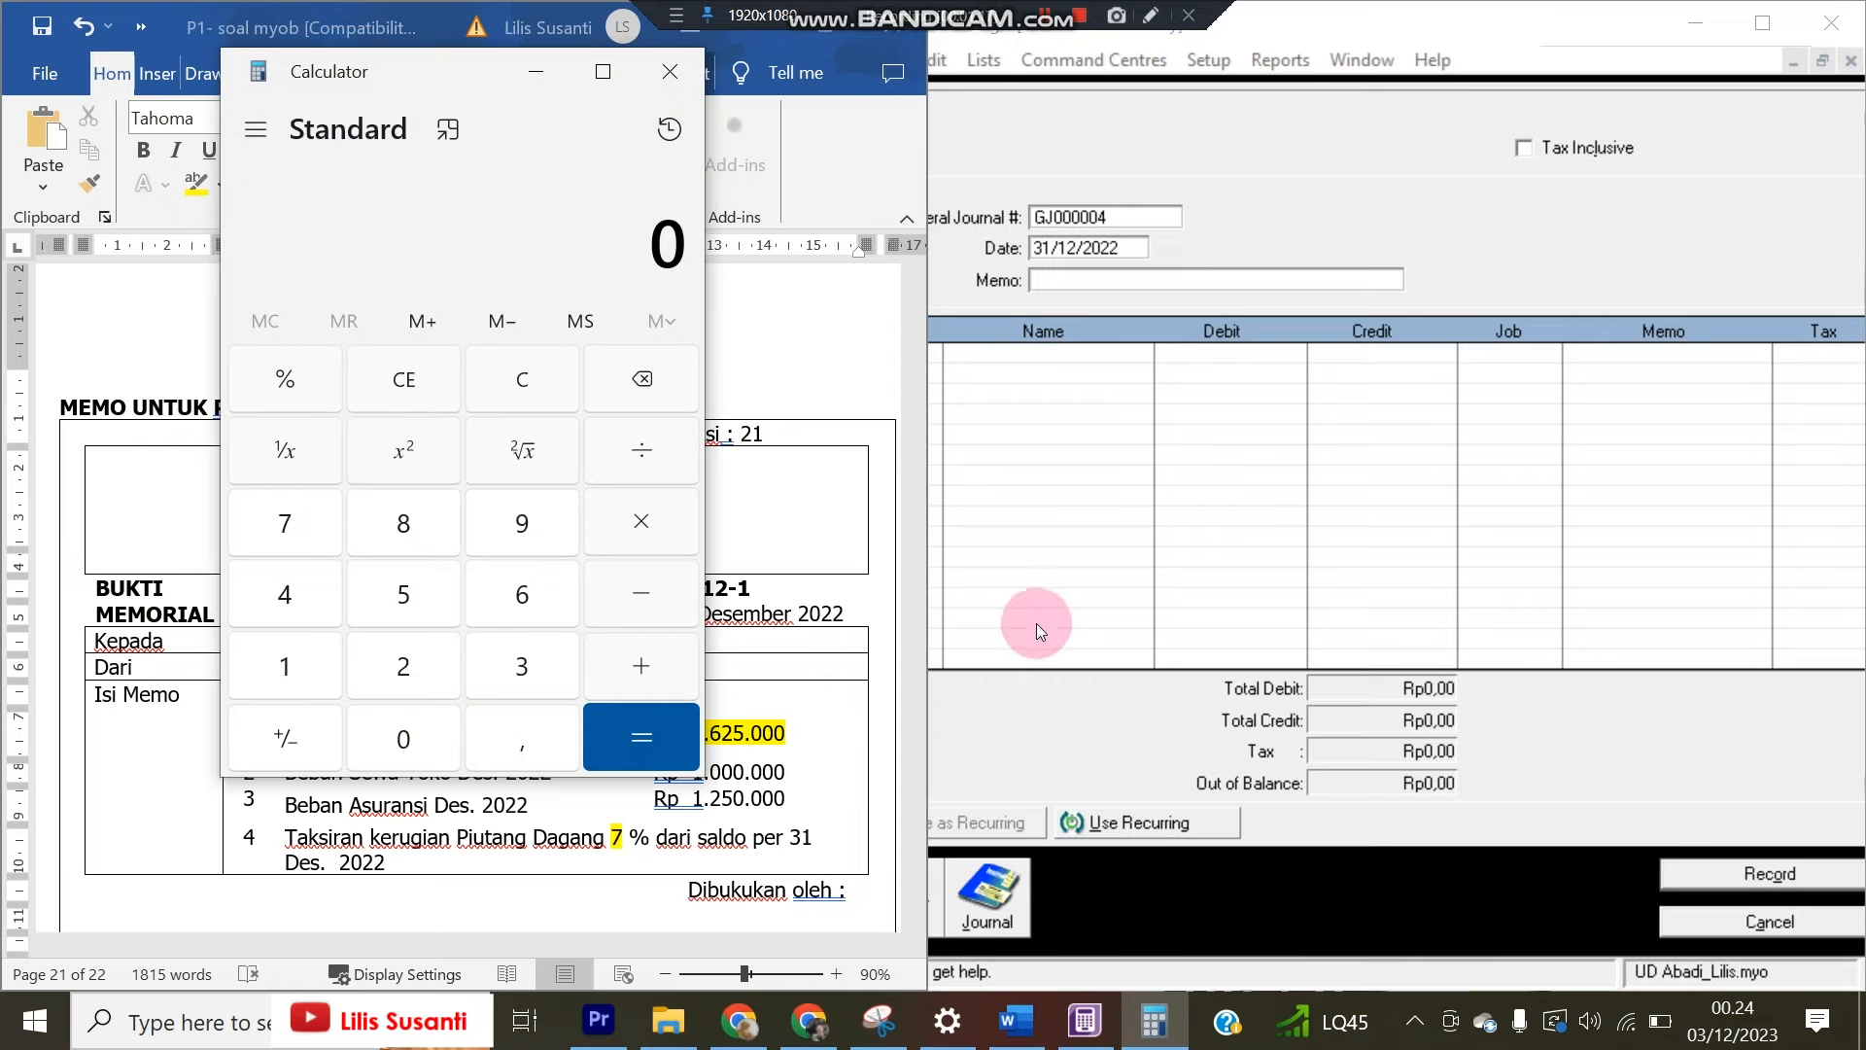
left_click(1757, 922)
left_click(1333, 311)
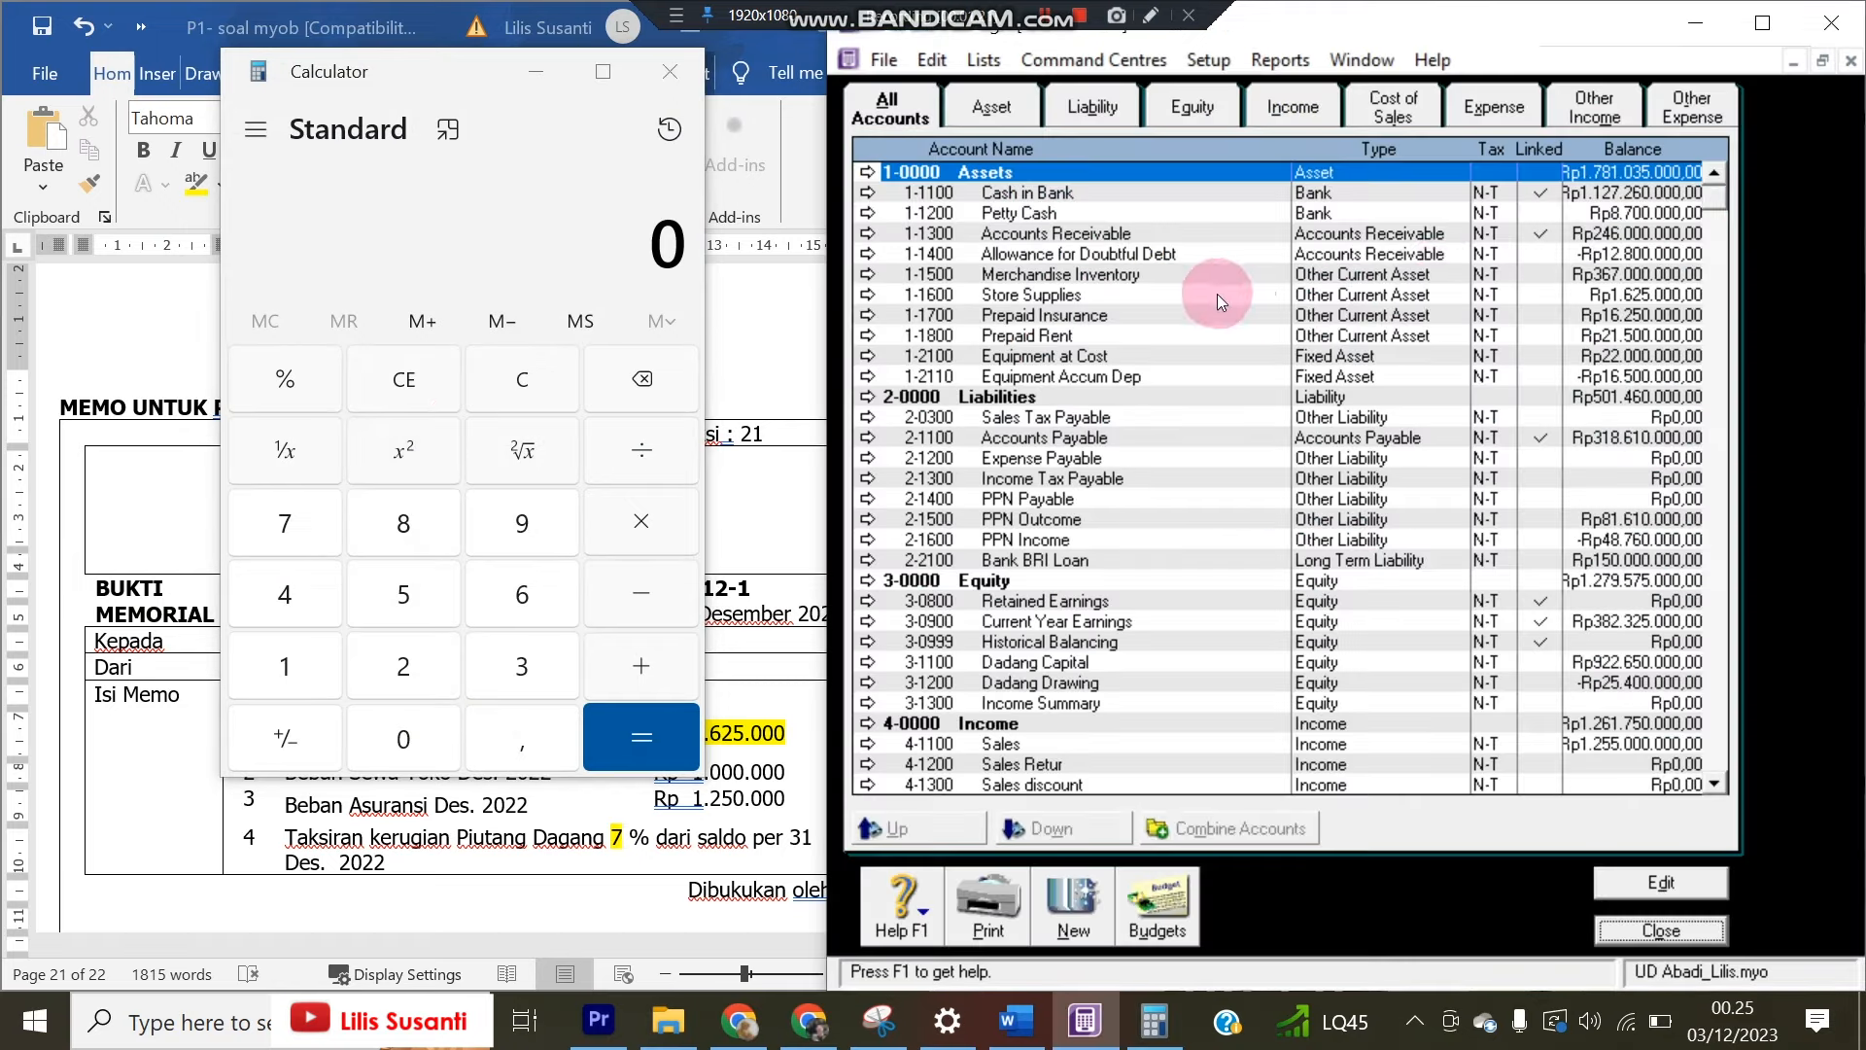
left_click(1079, 236)
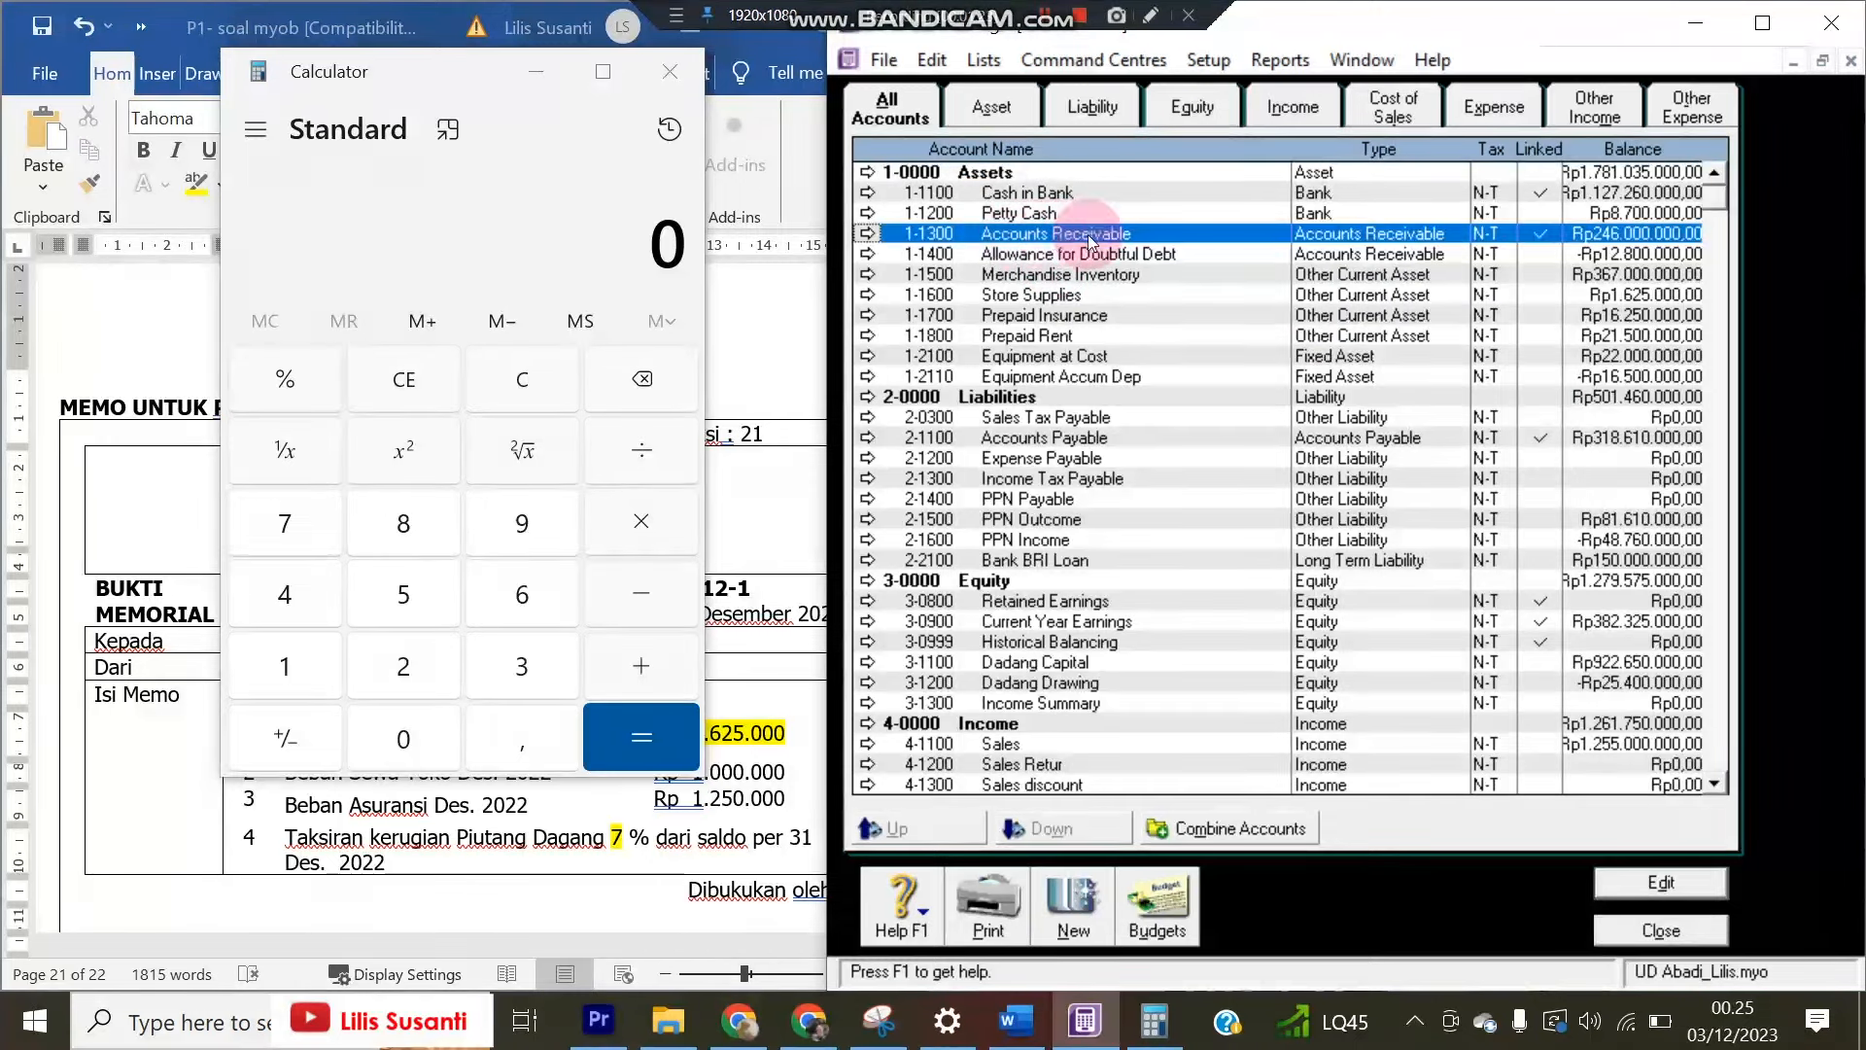
In the Calculator, compute 7% of the Accounts Receivable balance of 246.000.000
left_click(401, 644)
left_click(284, 597)
left_click(521, 591)
double_click(402, 748)
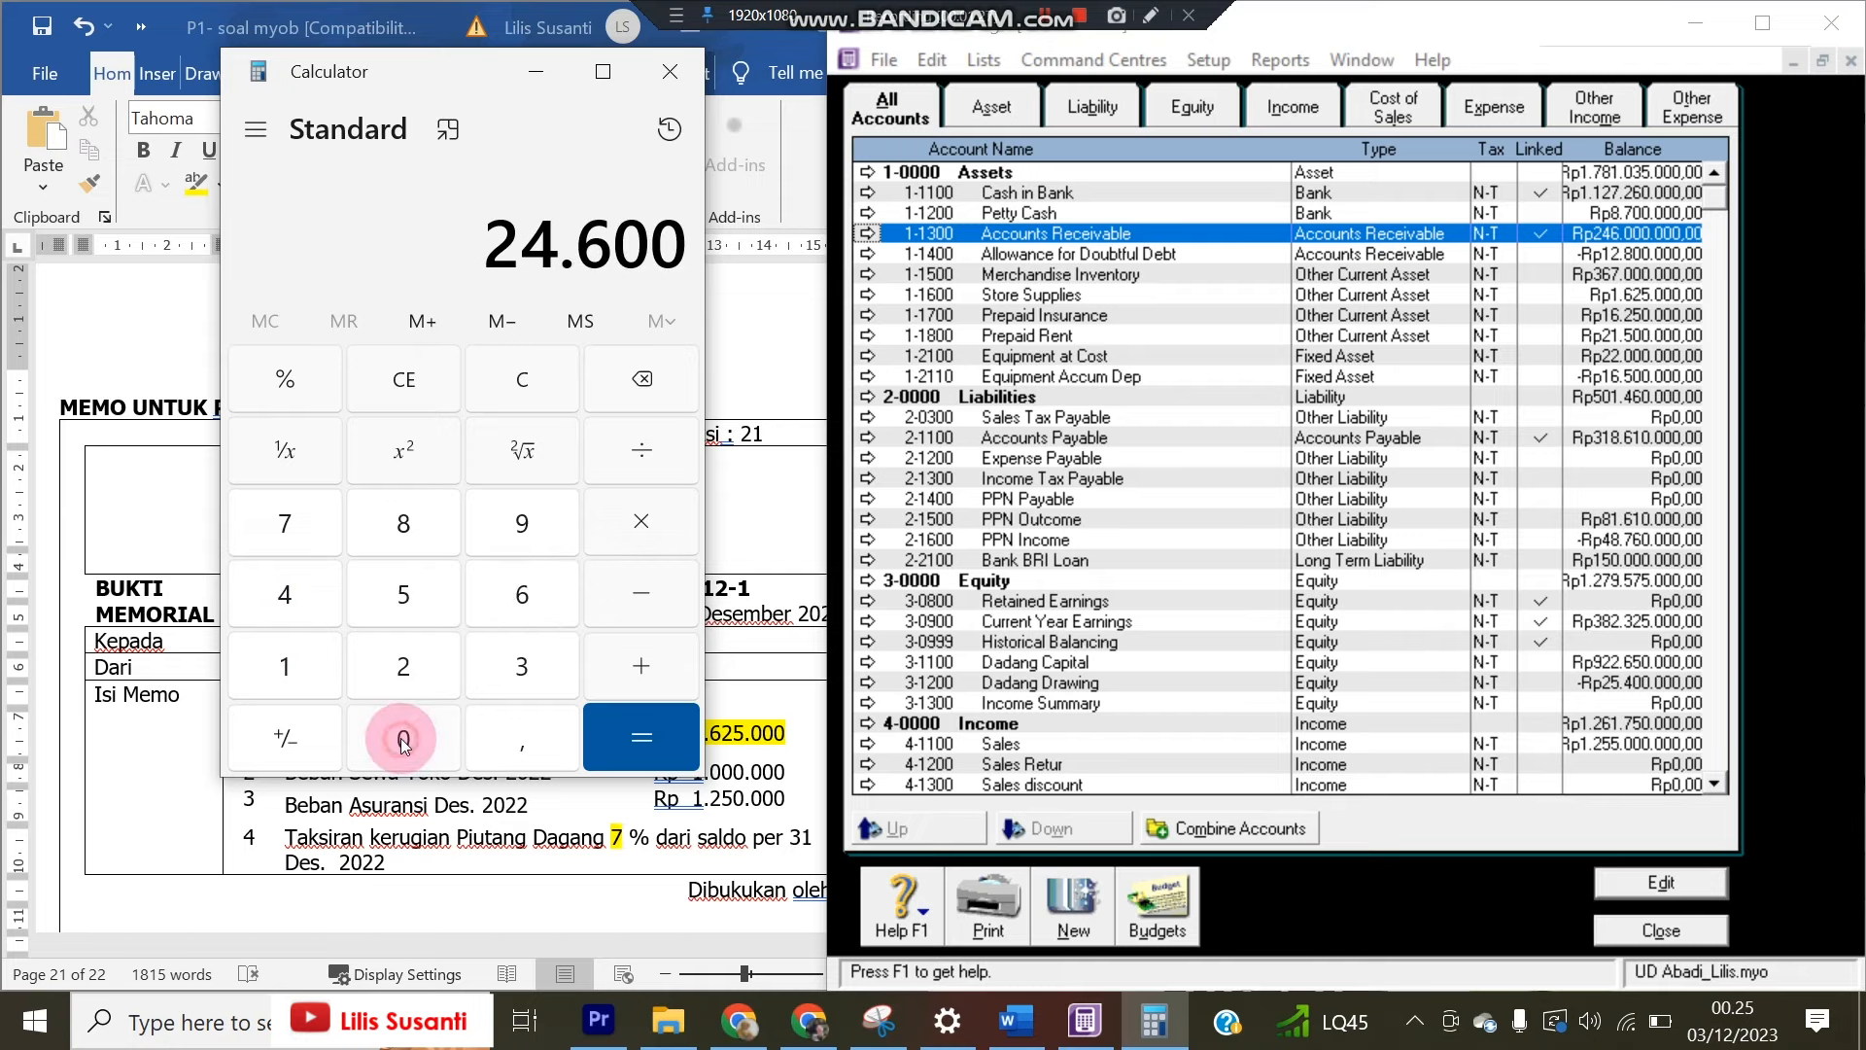
left_click(402, 745)
double_click(403, 741)
left_click(402, 739)
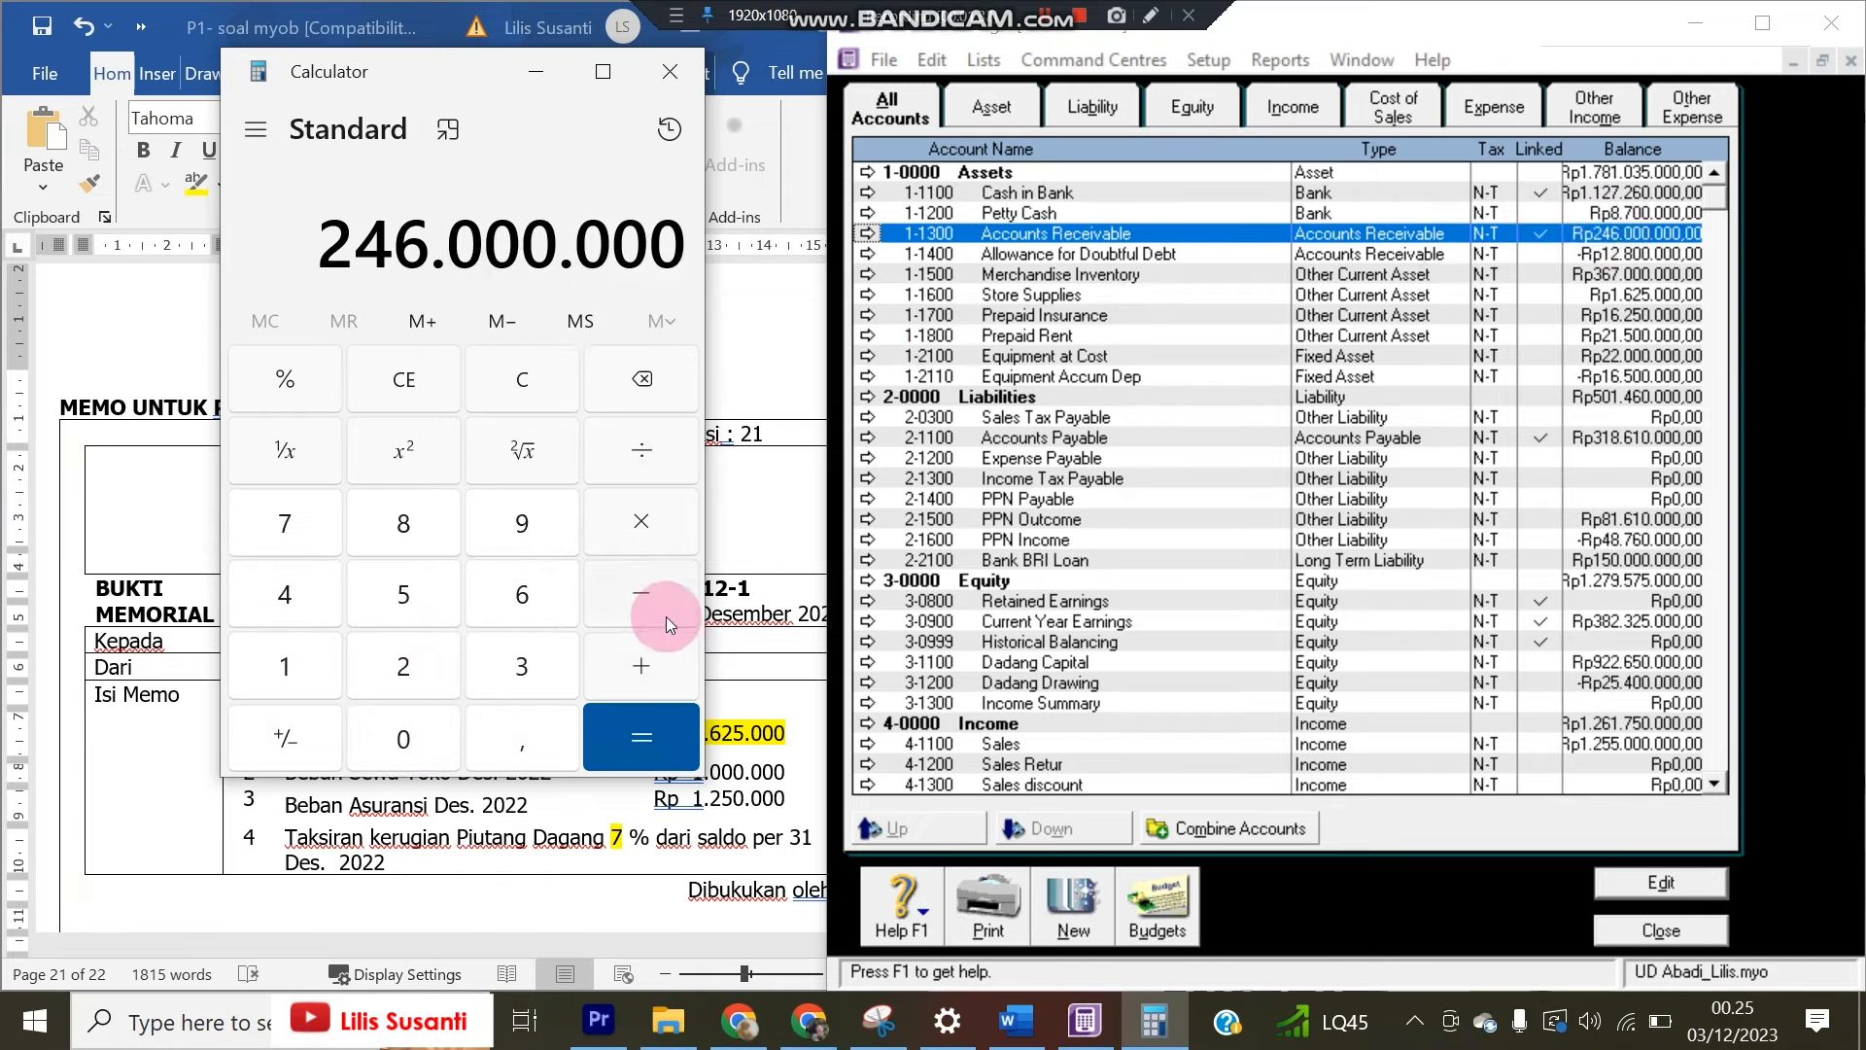
left_click(641, 522)
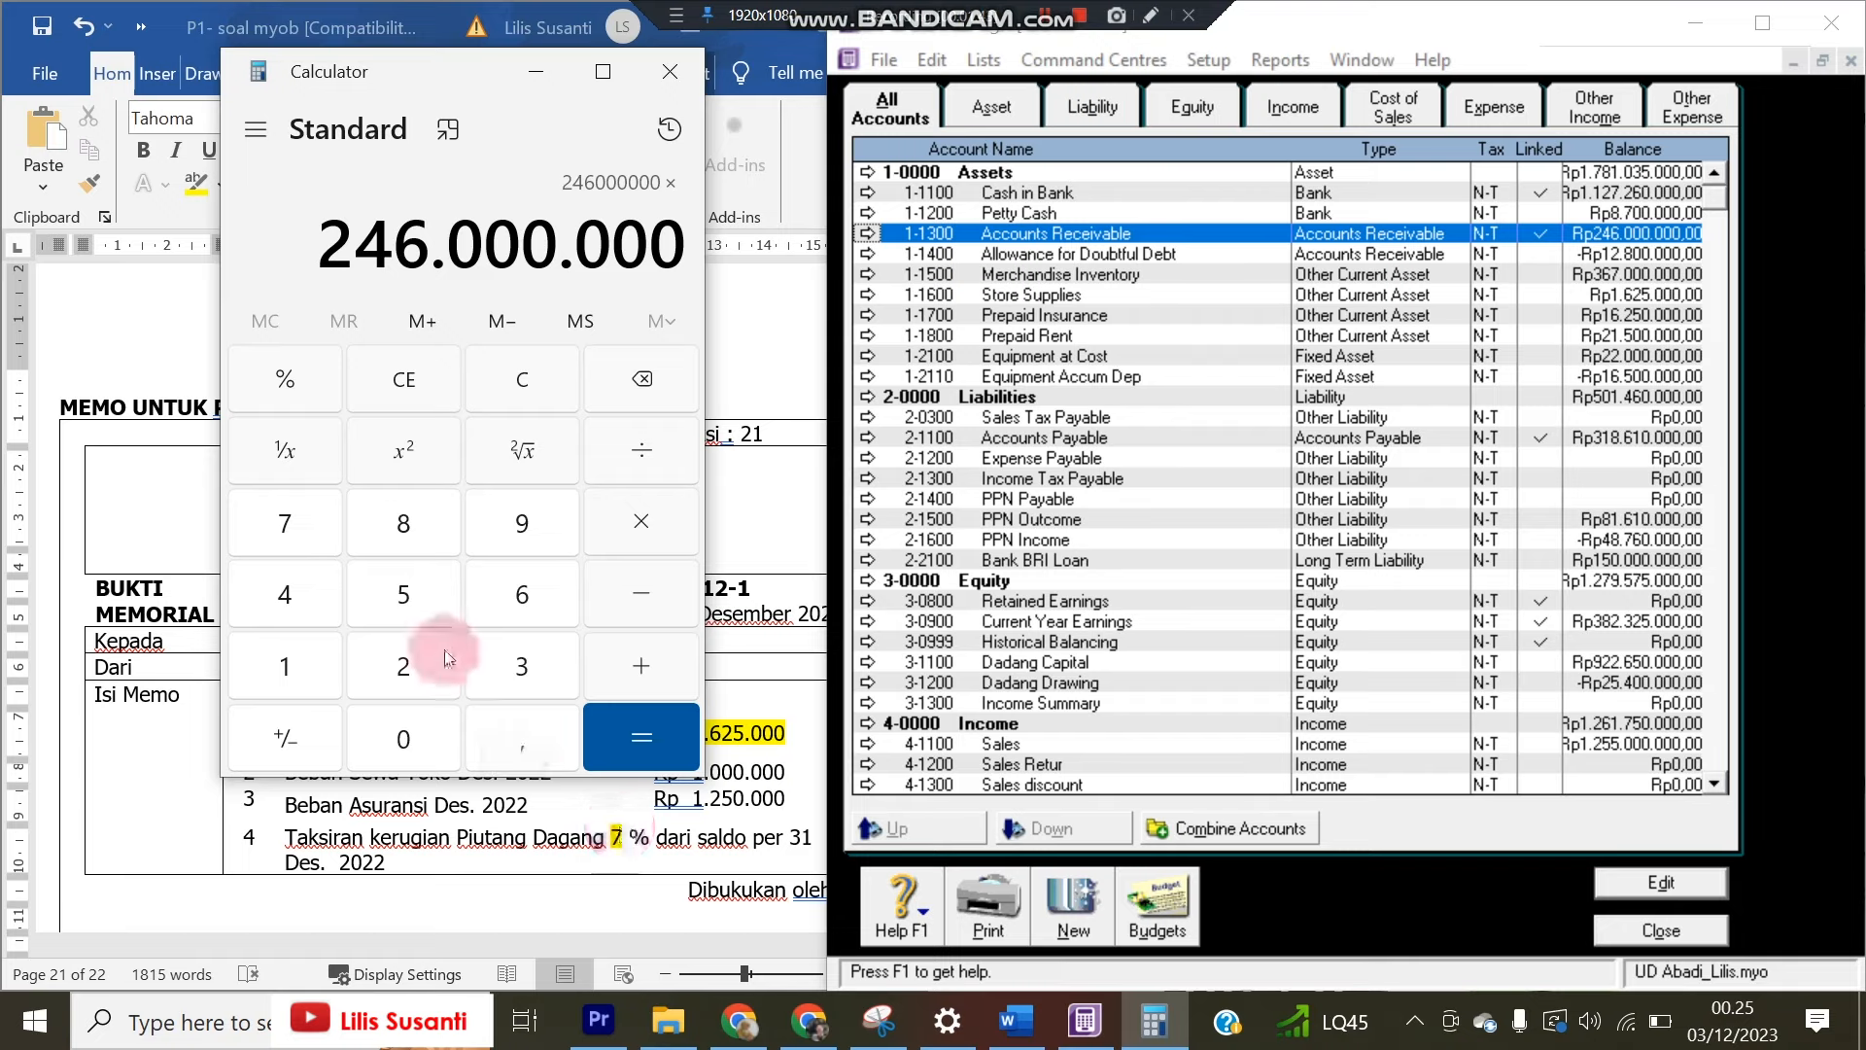
left_click(285, 525)
left_click(295, 379)
left_click(626, 739)
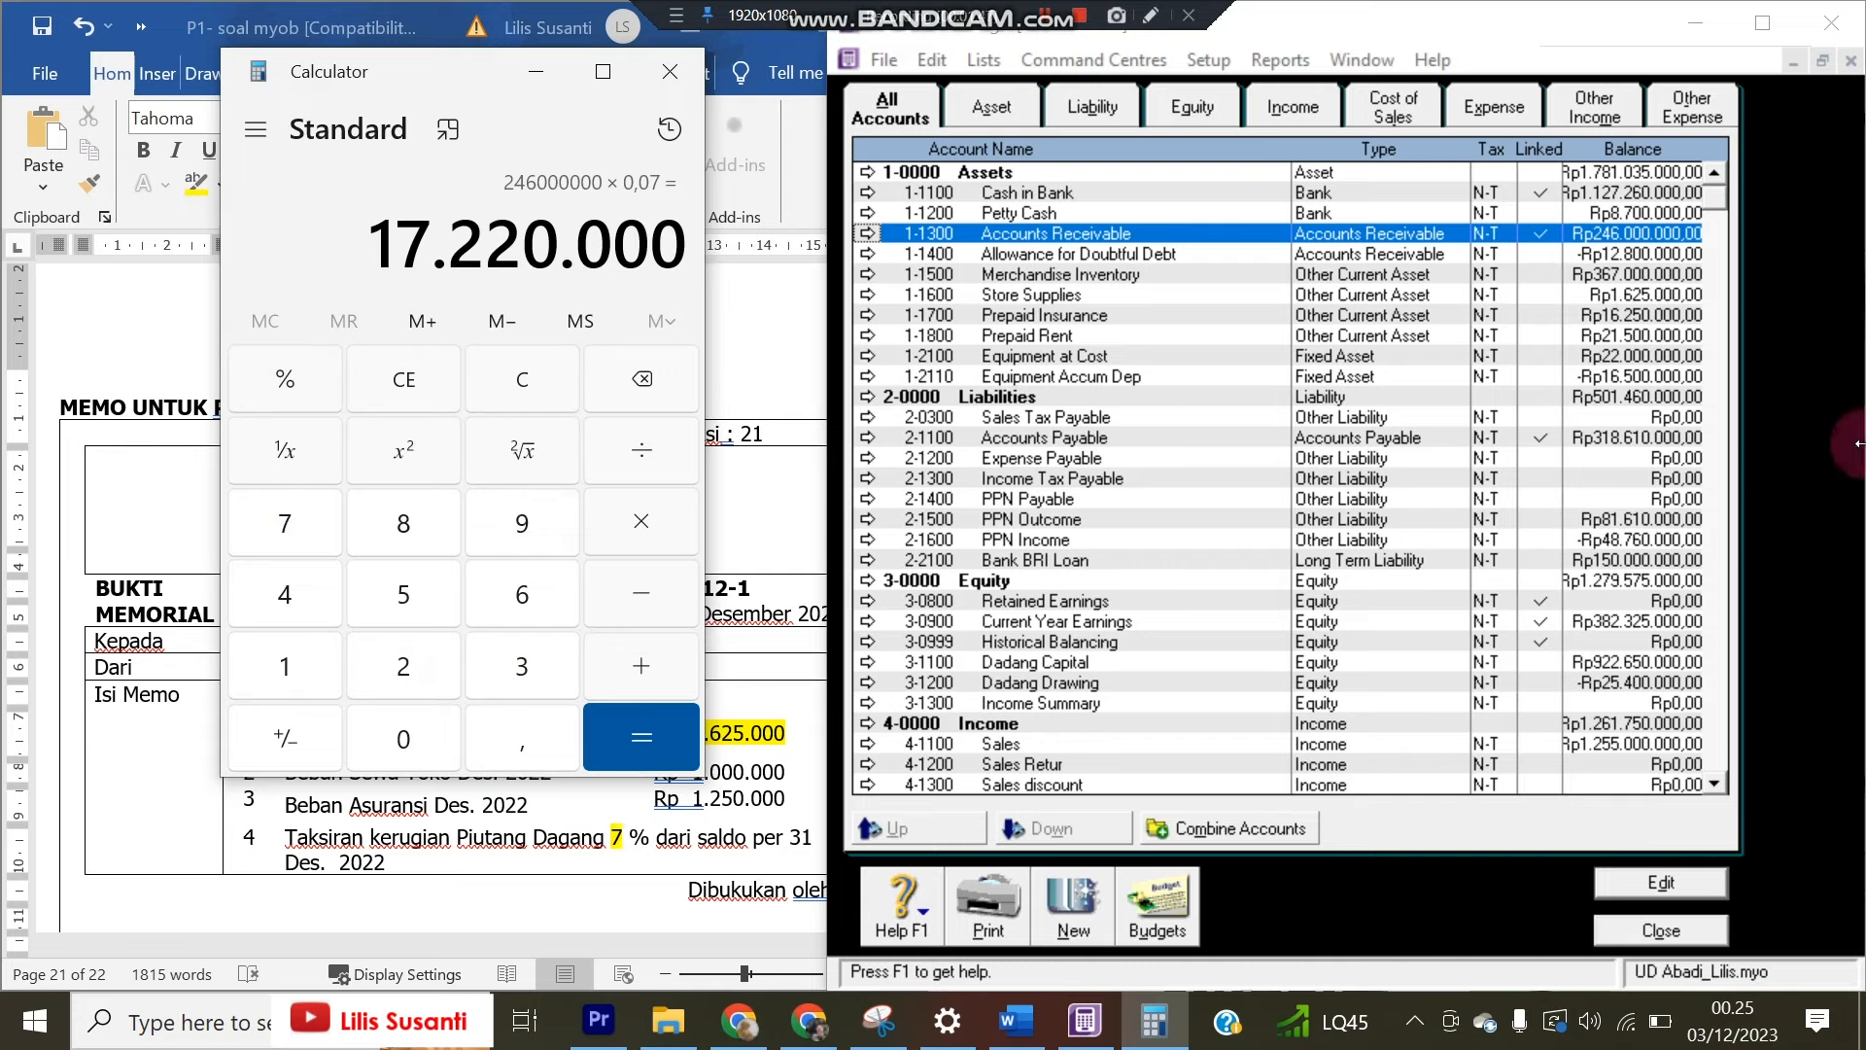
Subtract the 12.800.000 balance of 1-1400 Allowance for Doubtful Debt from the calculated 7% amount
left_click(1636, 260)
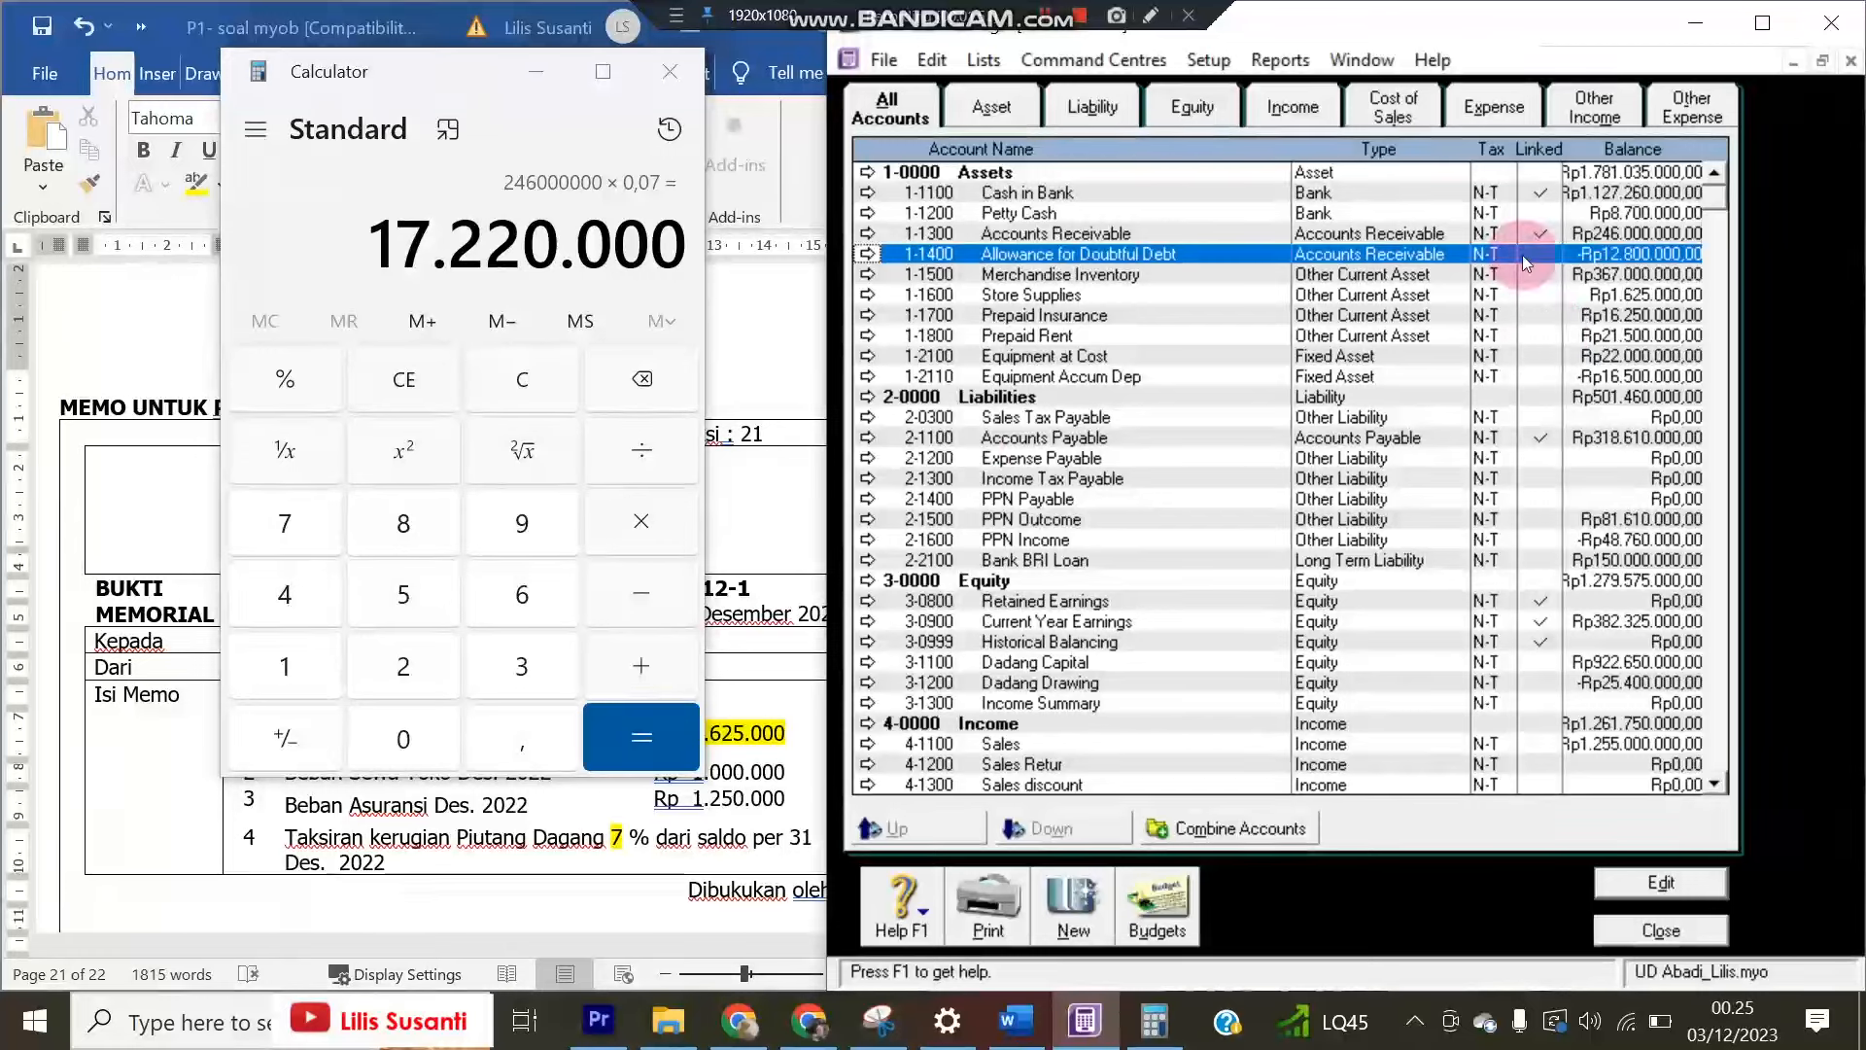
left_click(676, 614)
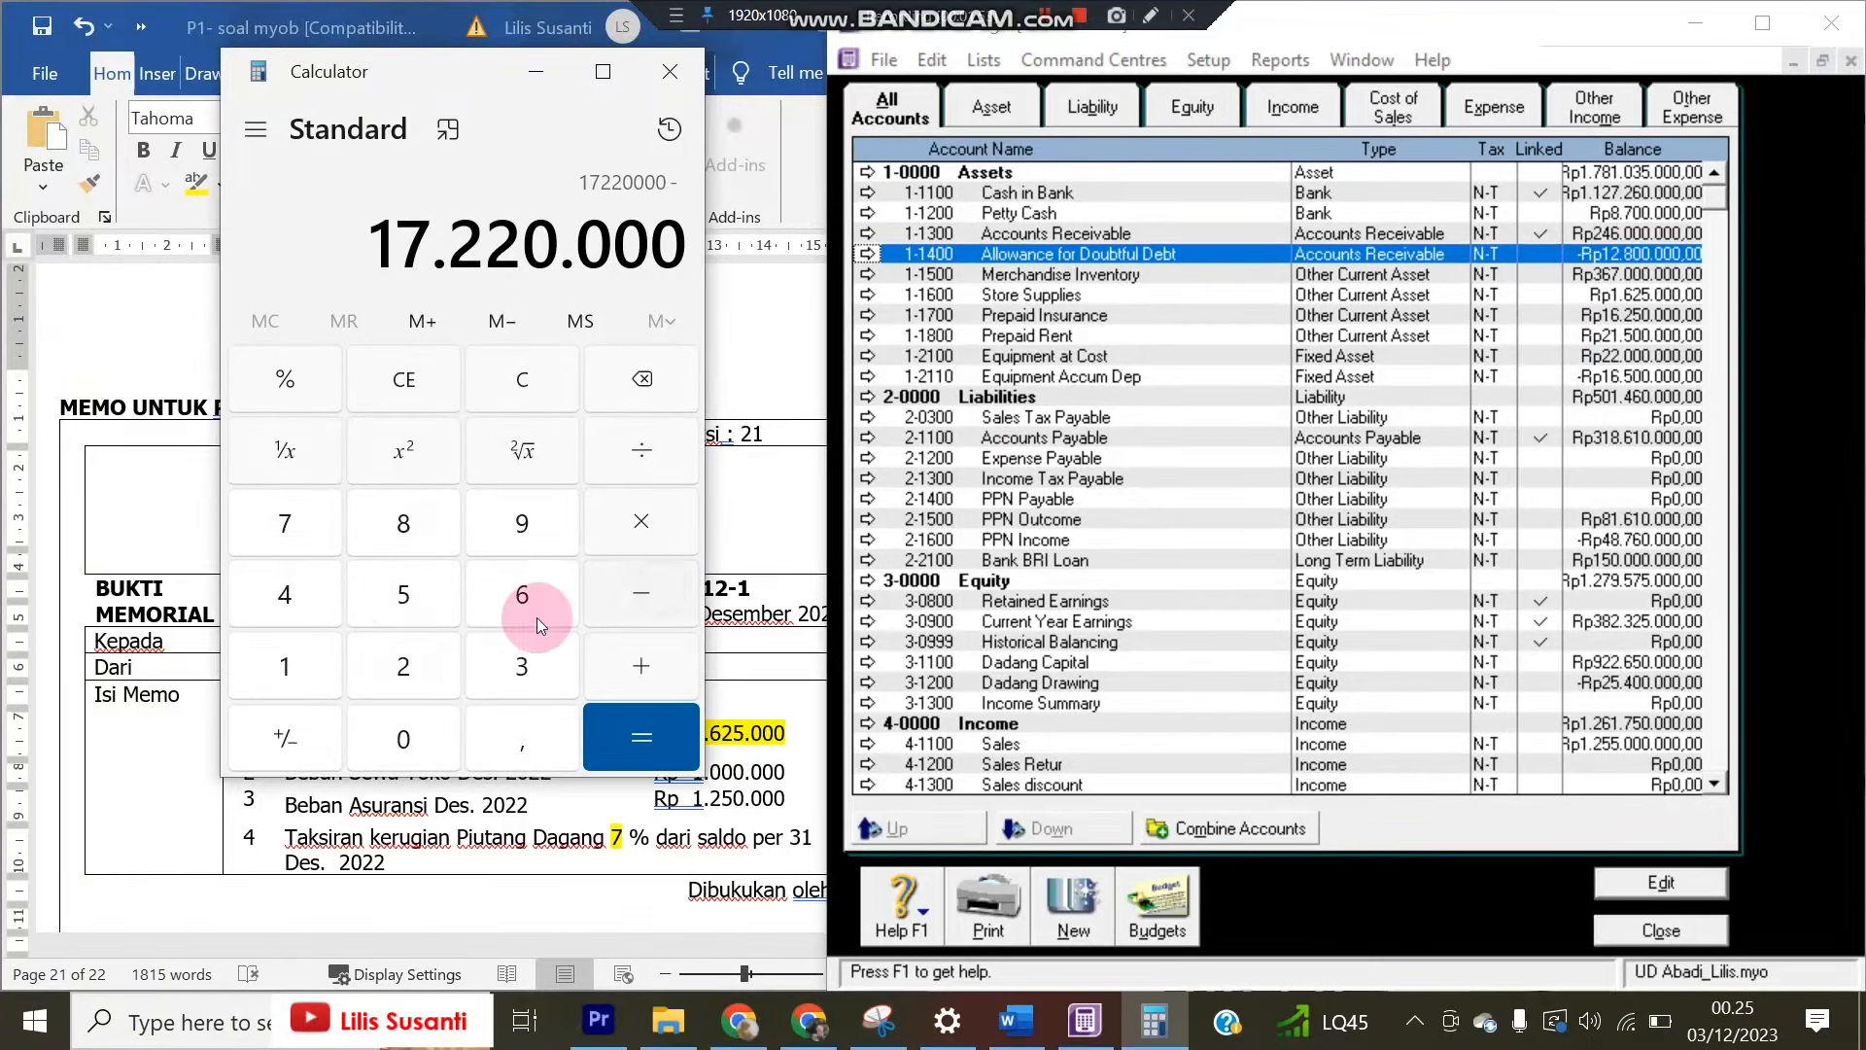
left_click(290, 666)
left_click(402, 667)
left_click(399, 535)
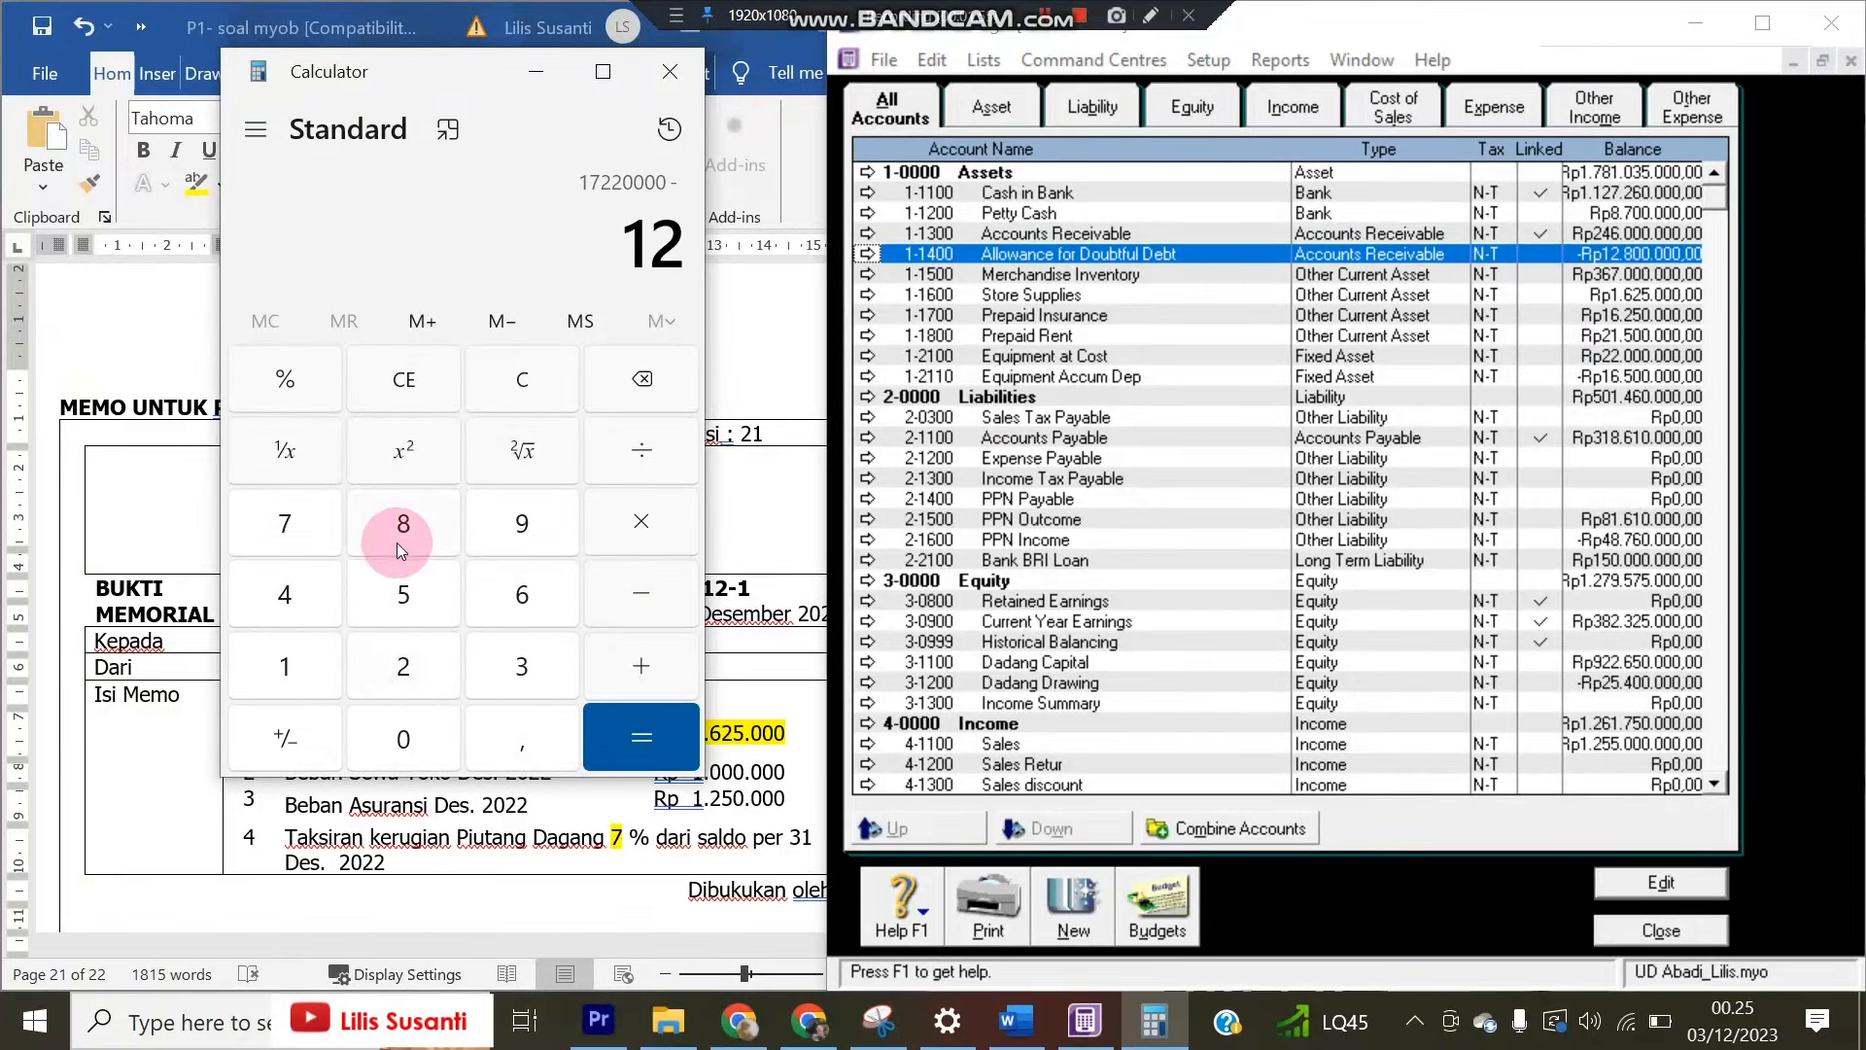
left_click(412, 724)
left_click(412, 724)
left_click(412, 724)
left_click(412, 724)
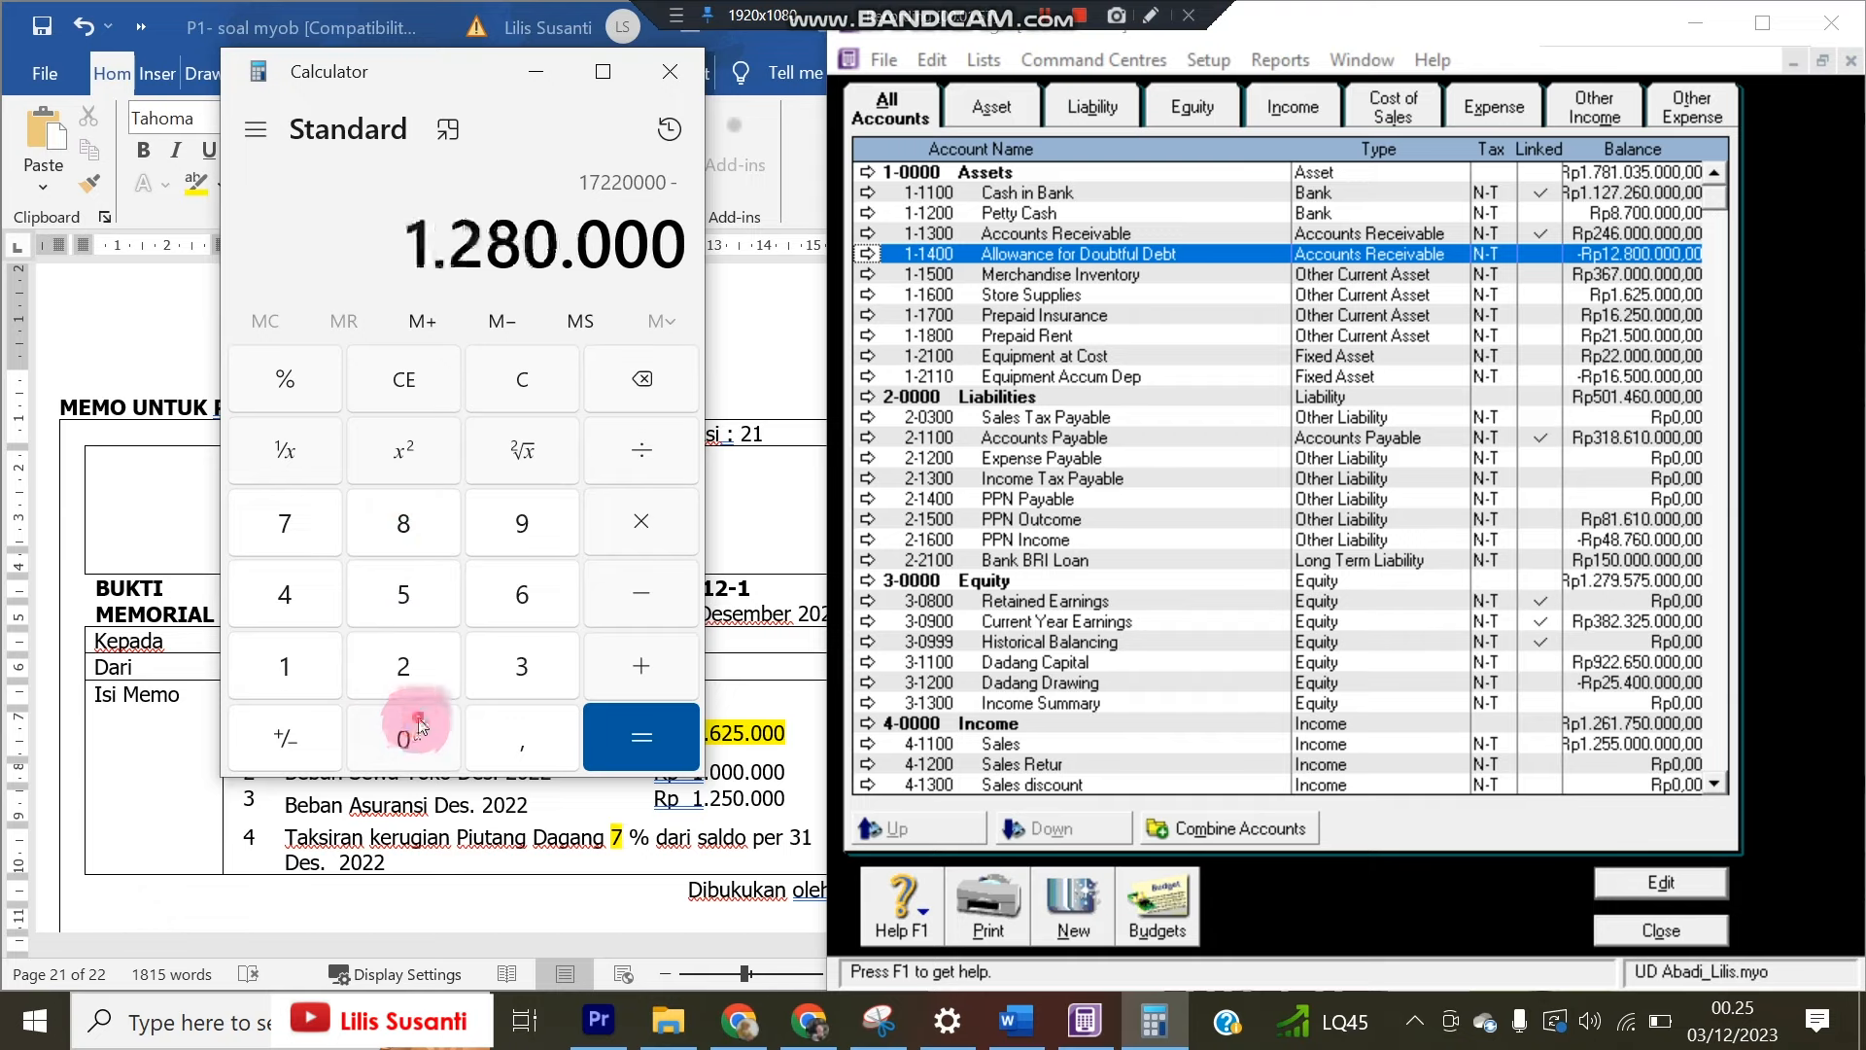
left_click(412, 724)
left_click(606, 743)
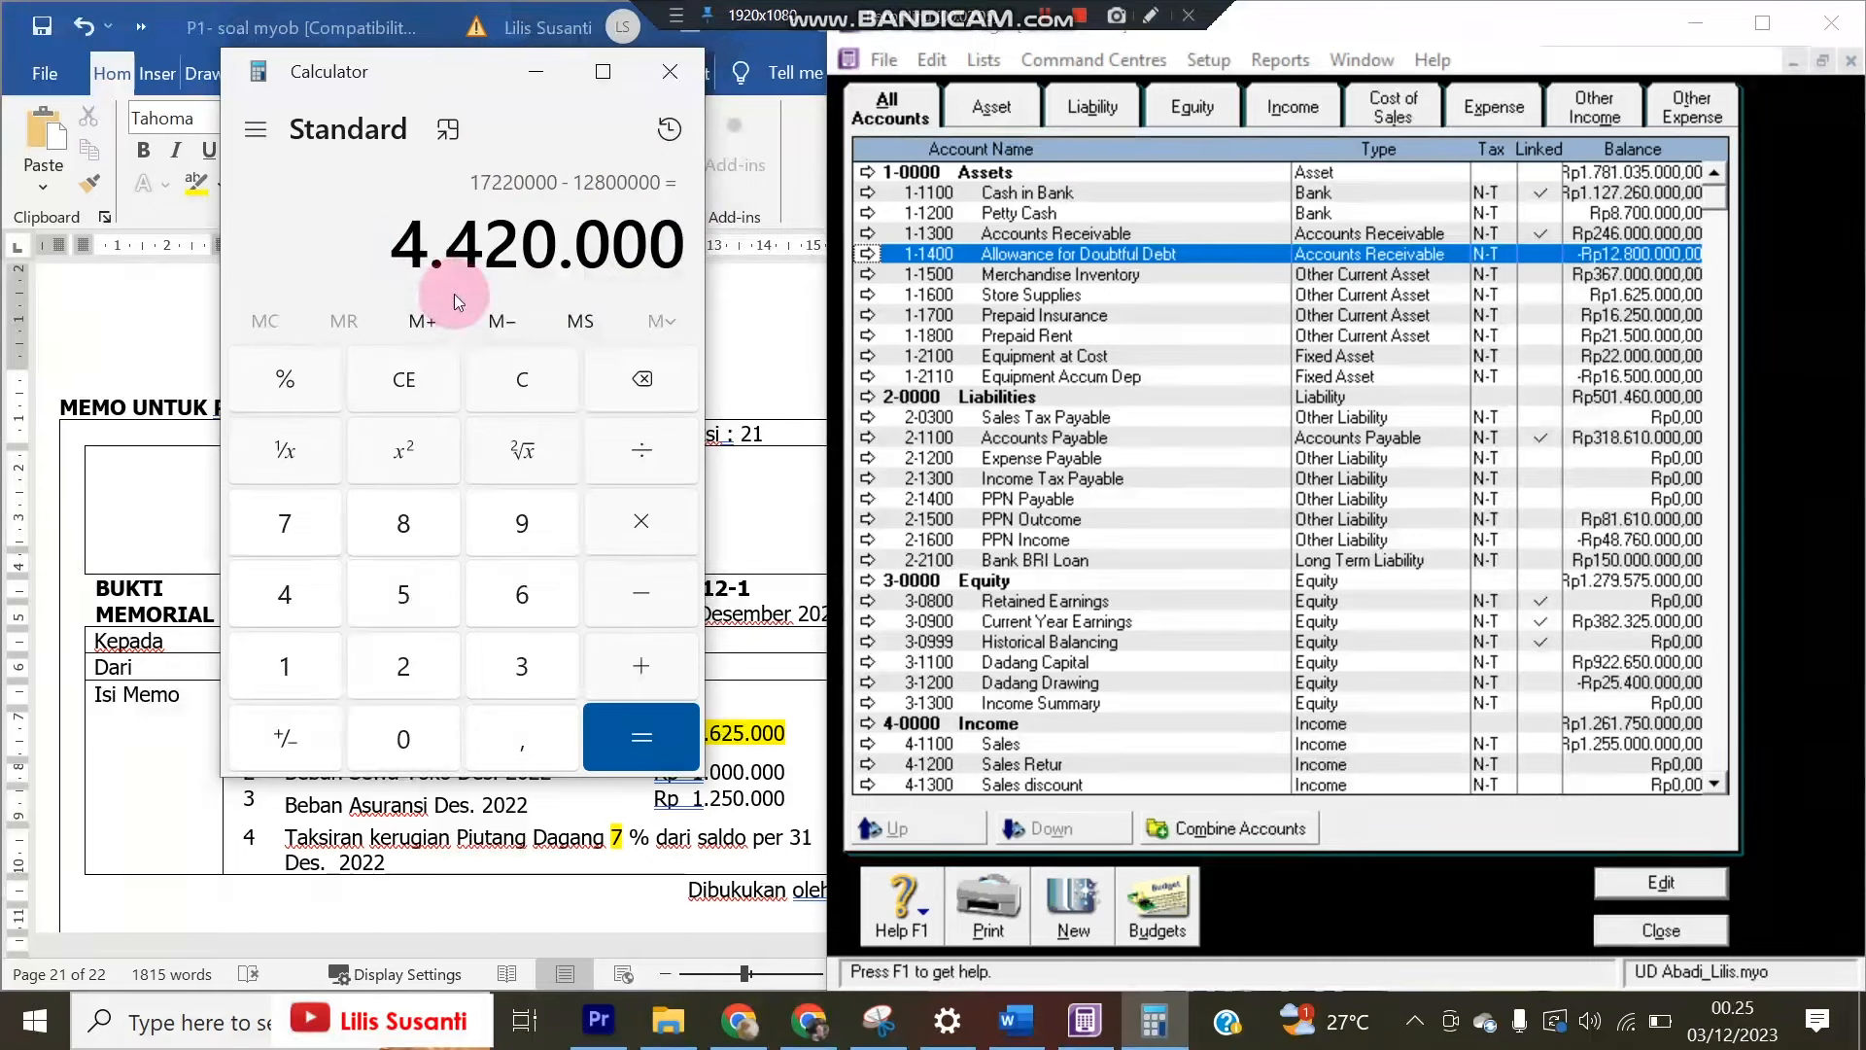
Close the accounts list in ABSS and start a new journal entry with the memo "Penyesuaian"
left_click(1683, 933)
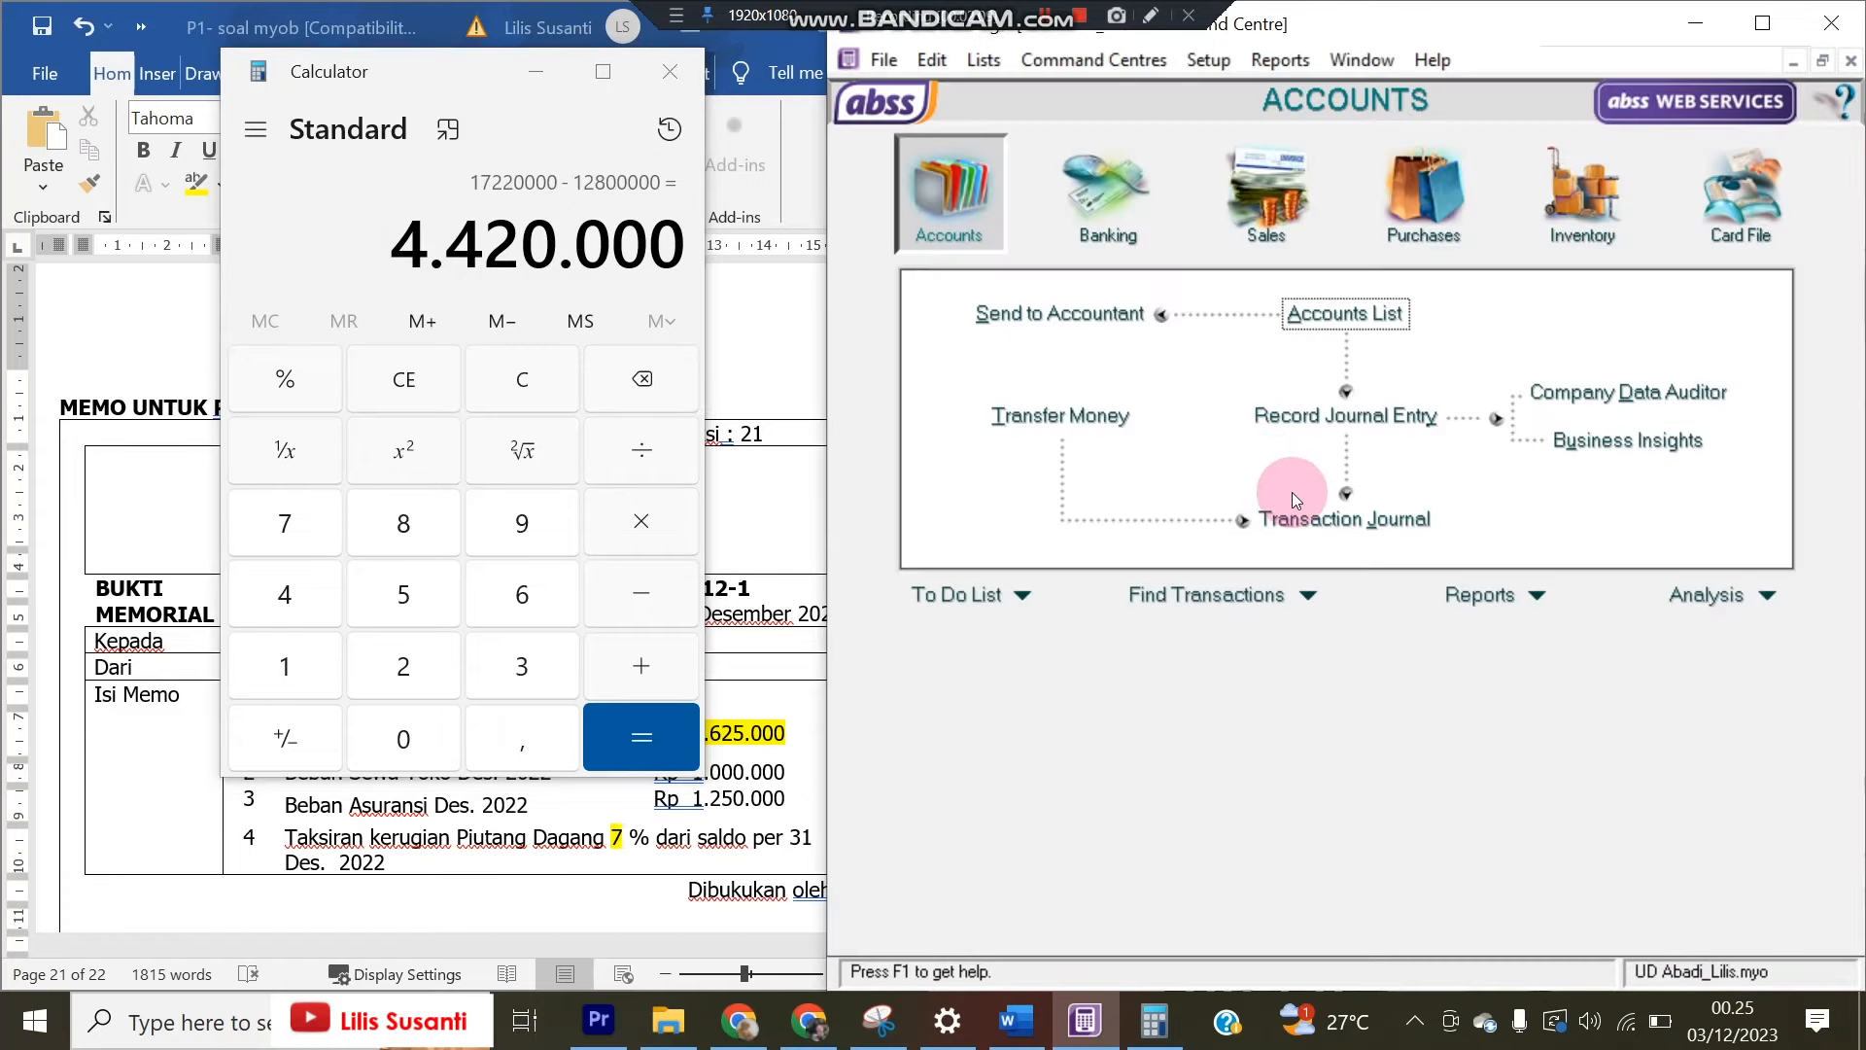
left_click(1330, 416)
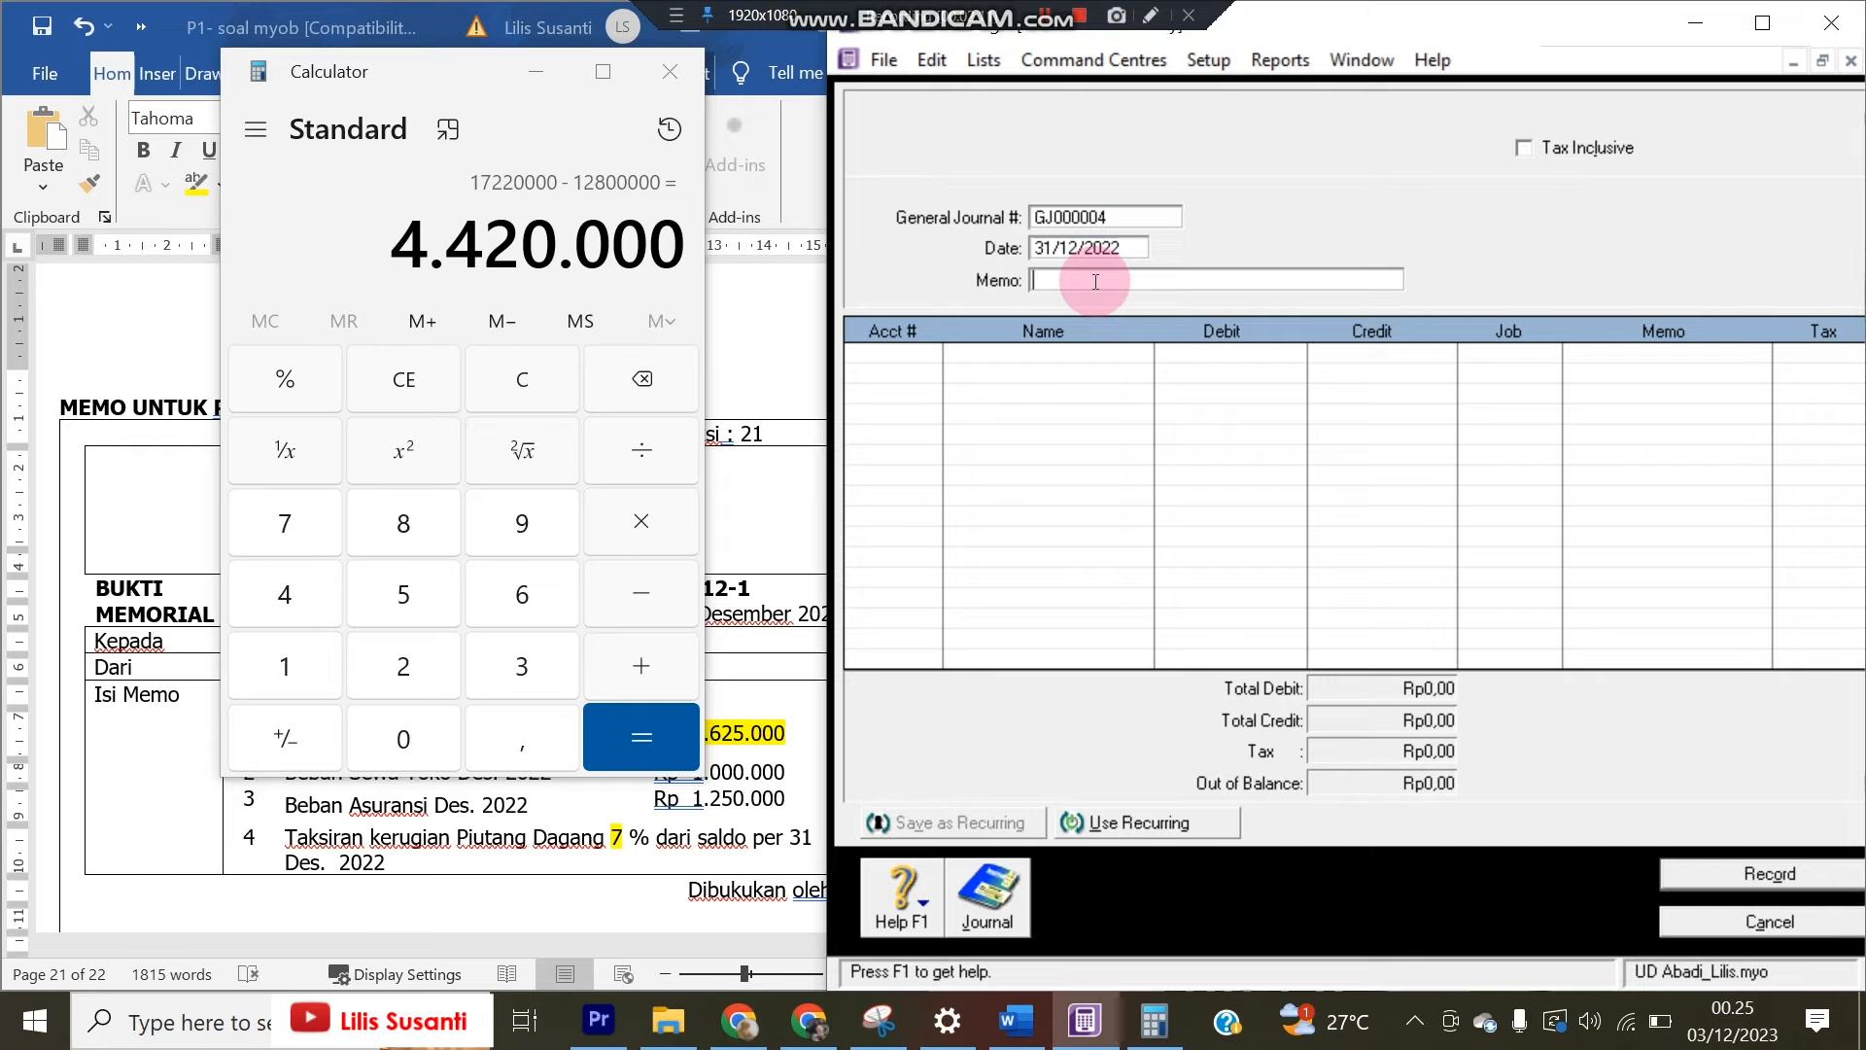
type("Penyesuaian")
key("Tab")
Assign account 6-1300 Bad Debt Expense to the first line and debit it with Rp4.420.000
key("Tab")
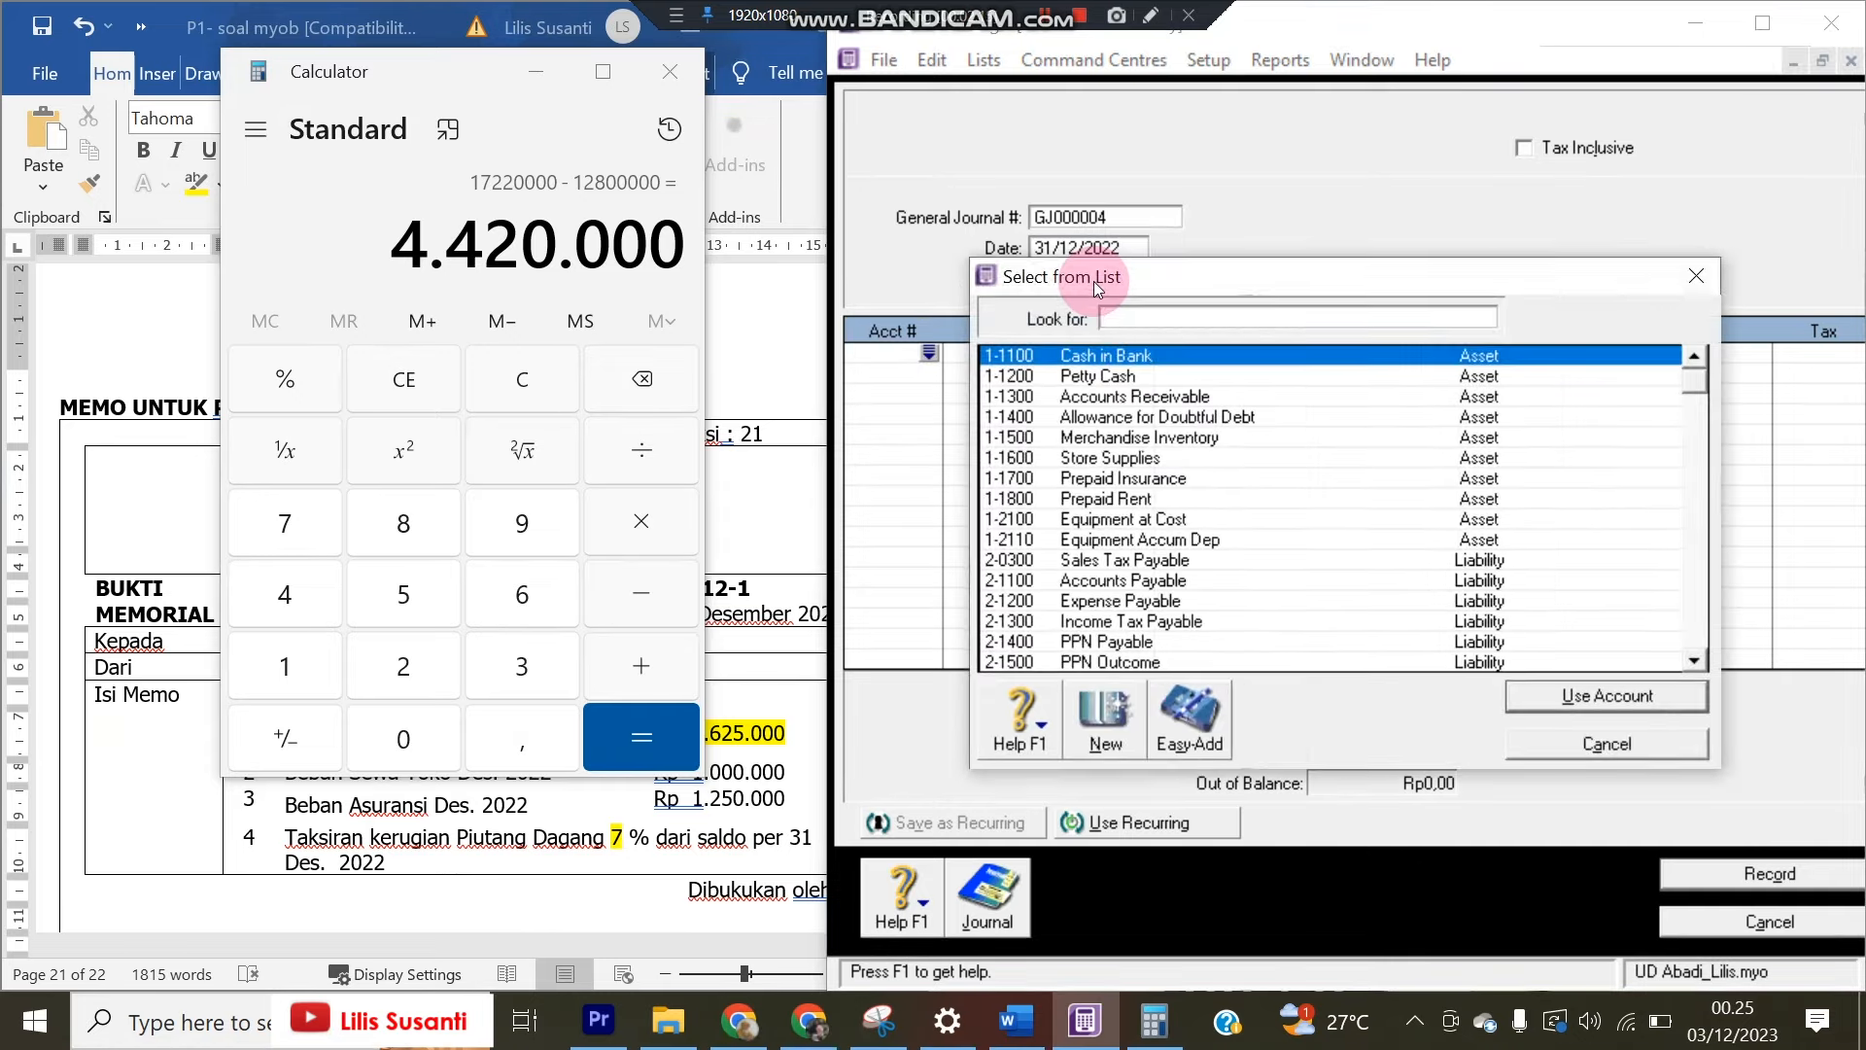
type("6")
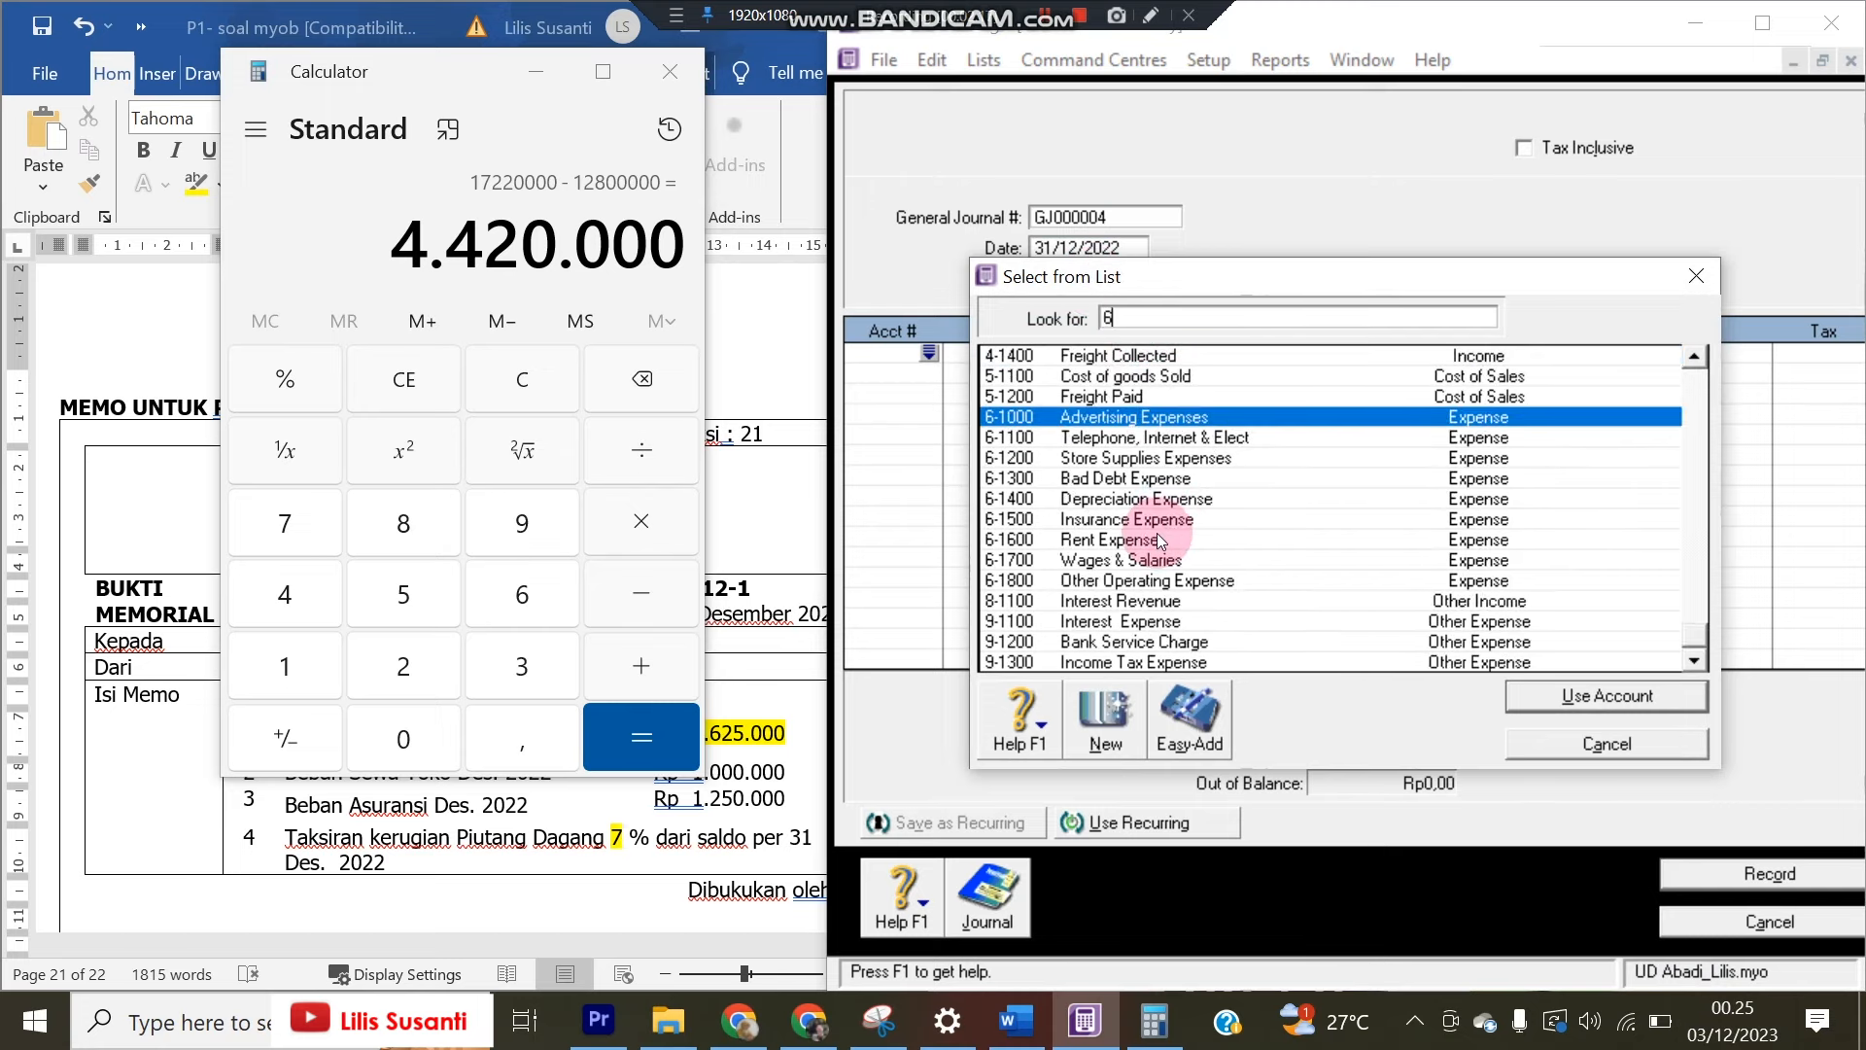
left_click(1177, 483)
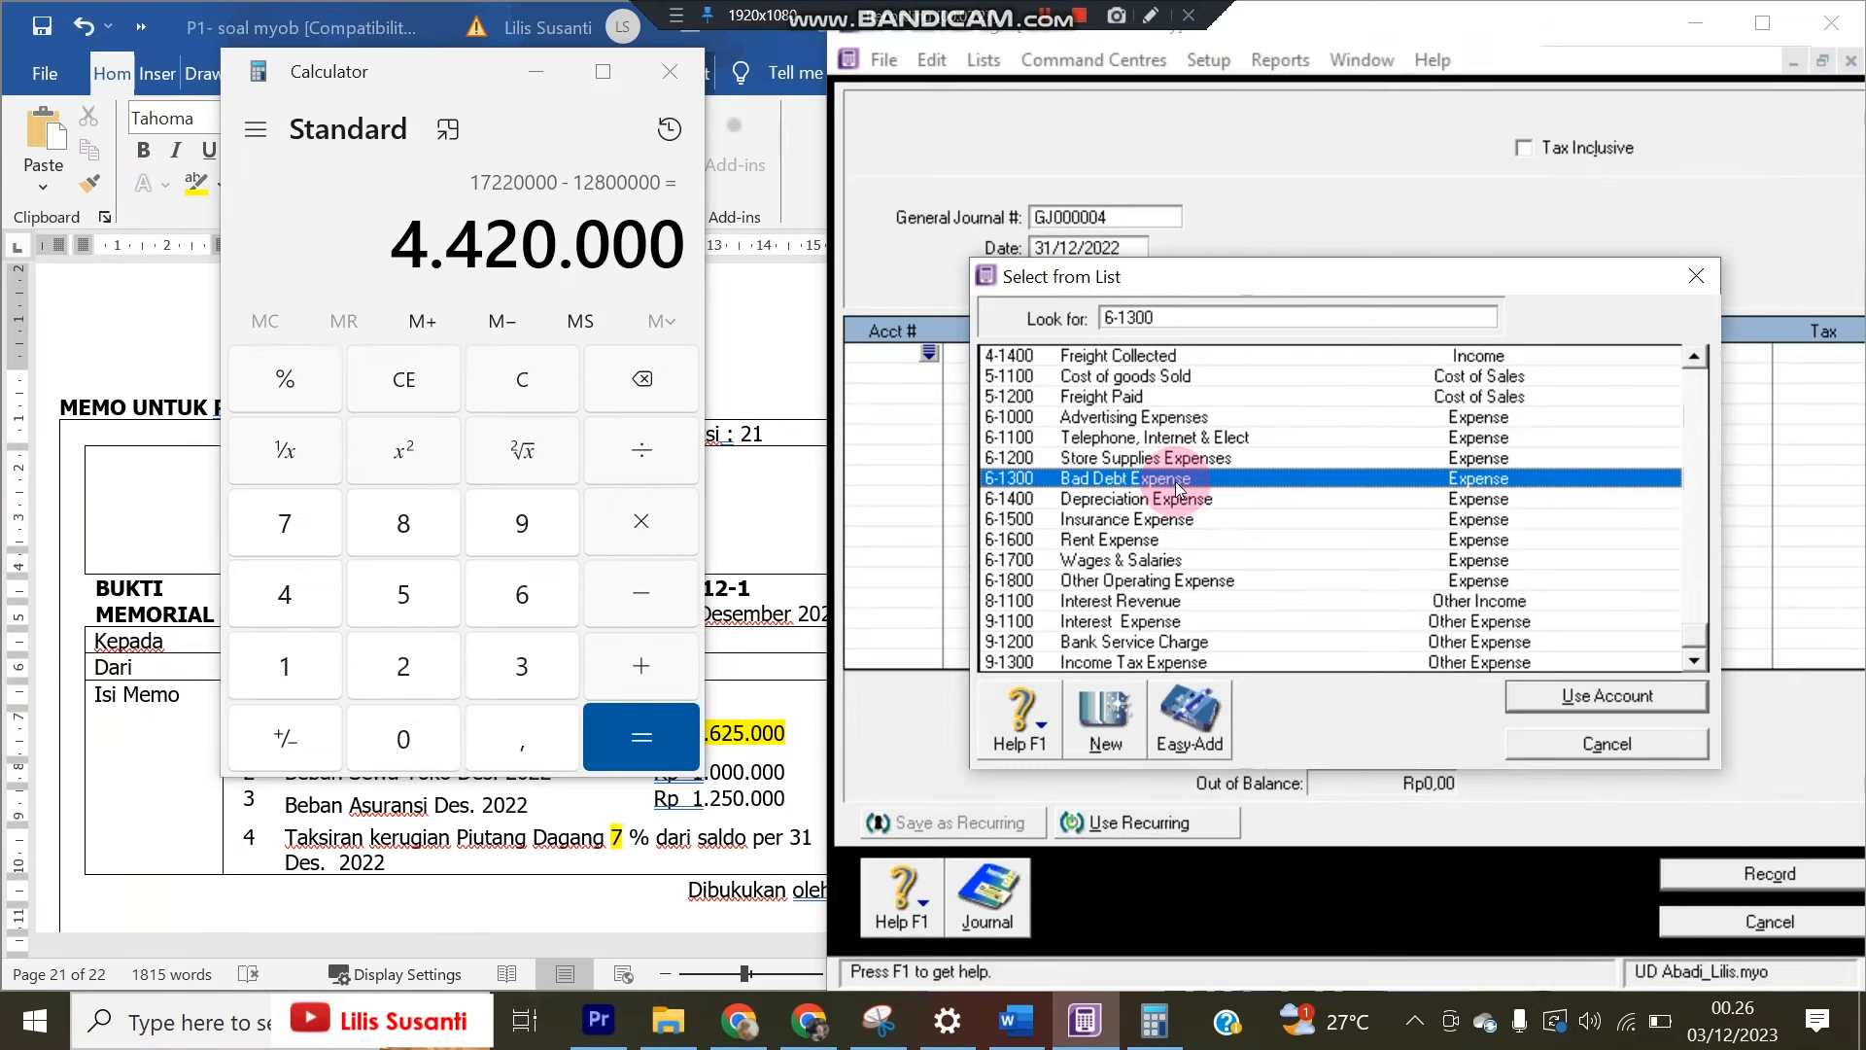
key("Return")
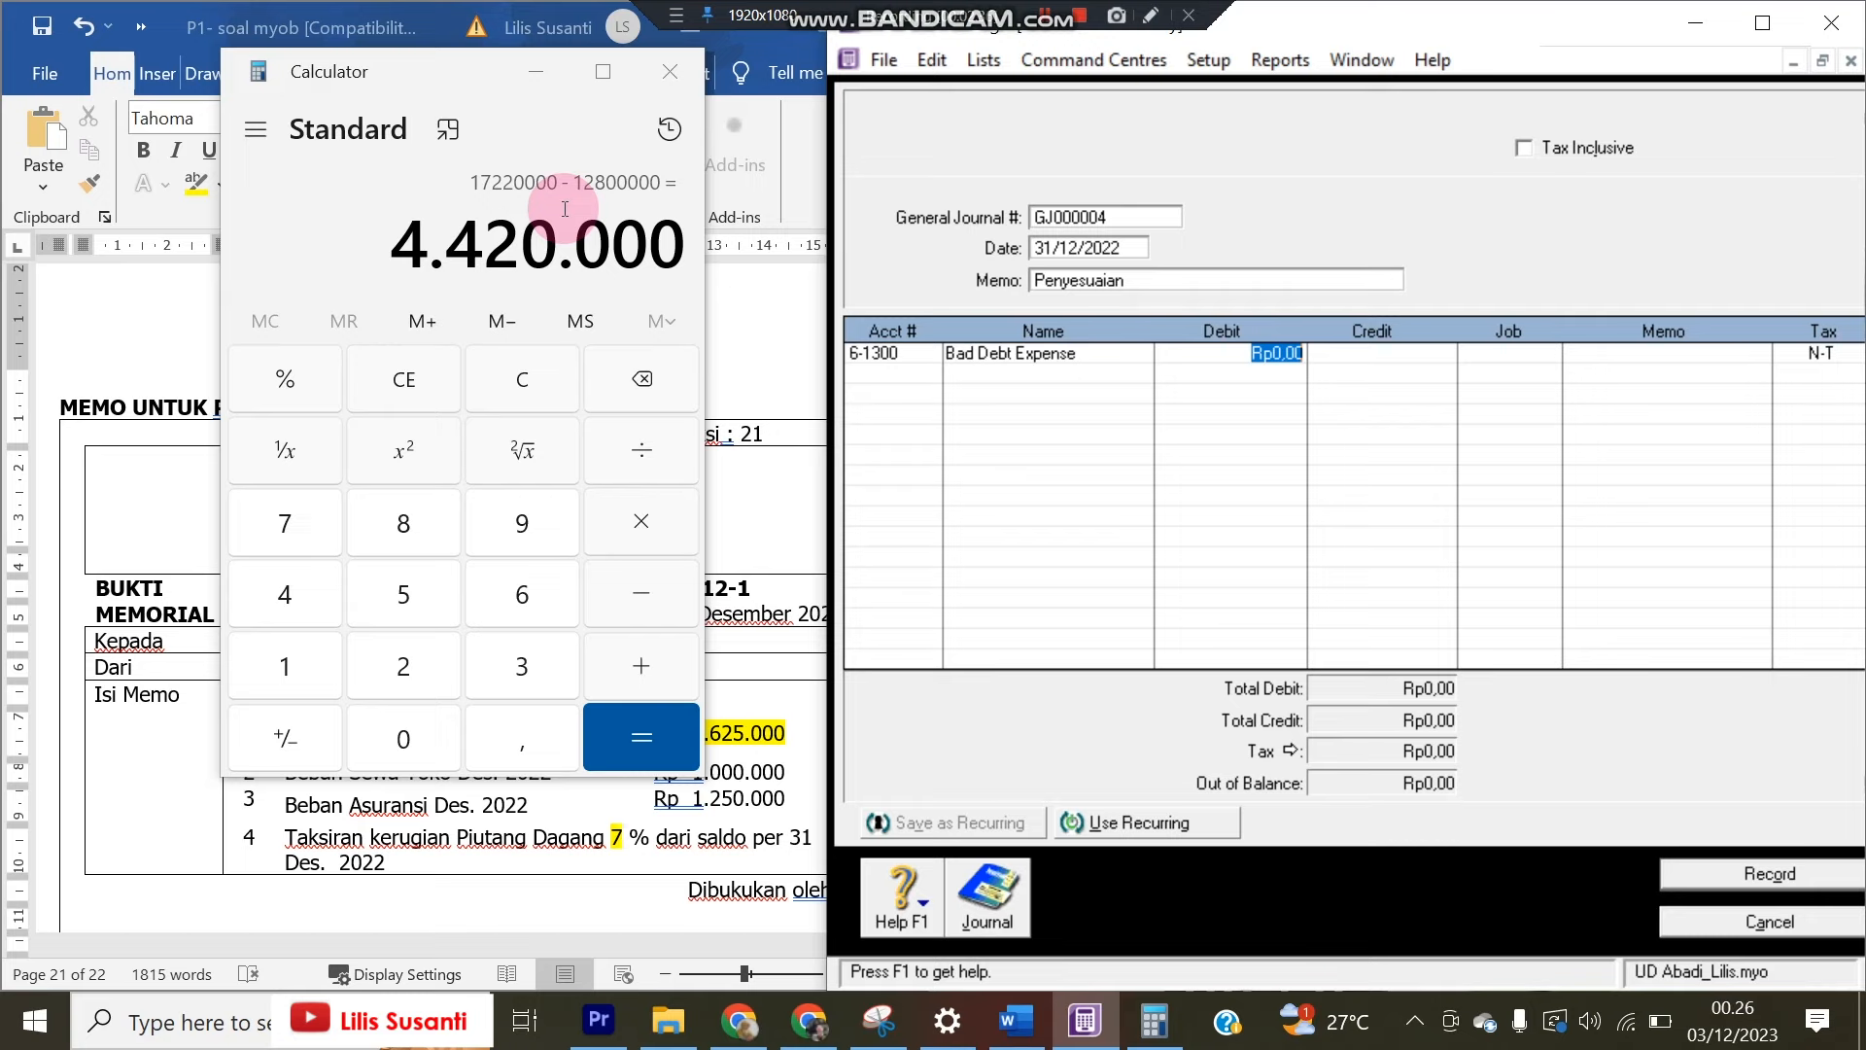
type("4.")
type("420.0")
type("00")
key("Tab")
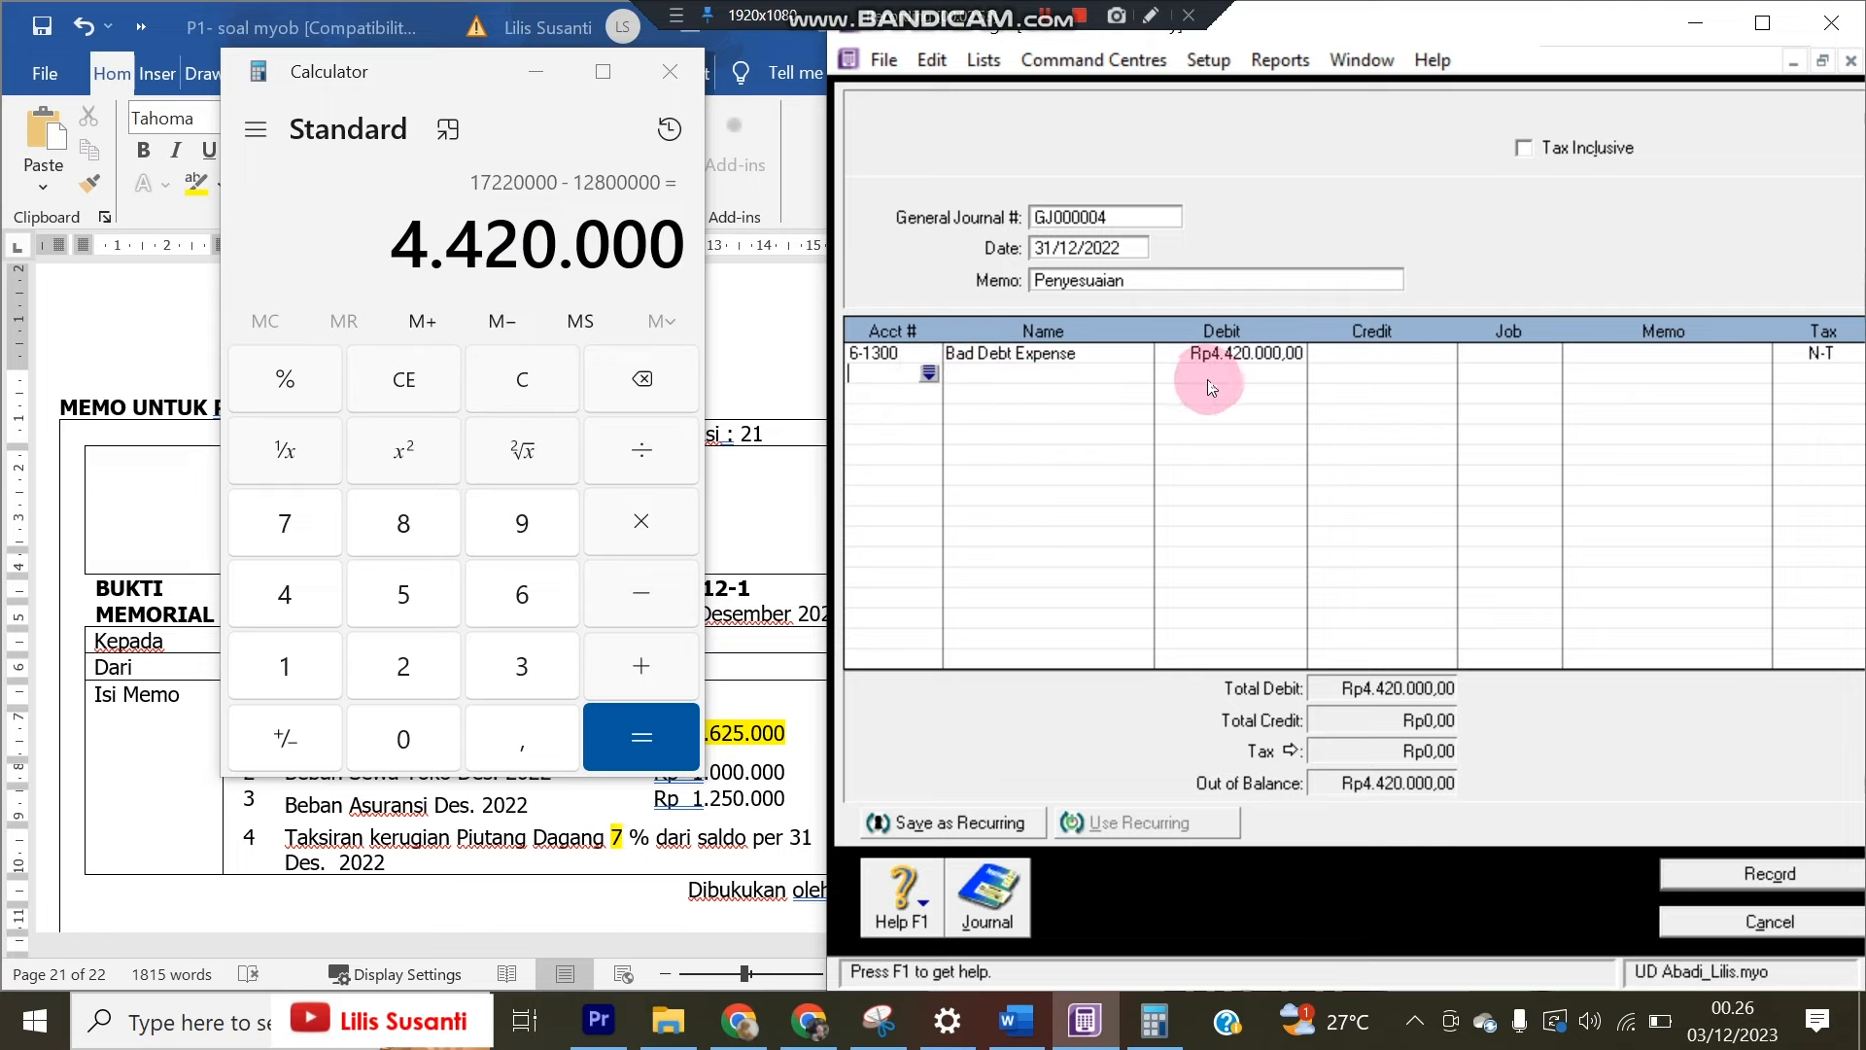
Assign account 1-1400 Allowance for Doubtful Debt to the second line, credit it with Rp4.420.000, and return to the Word memo
left_click(929, 372)
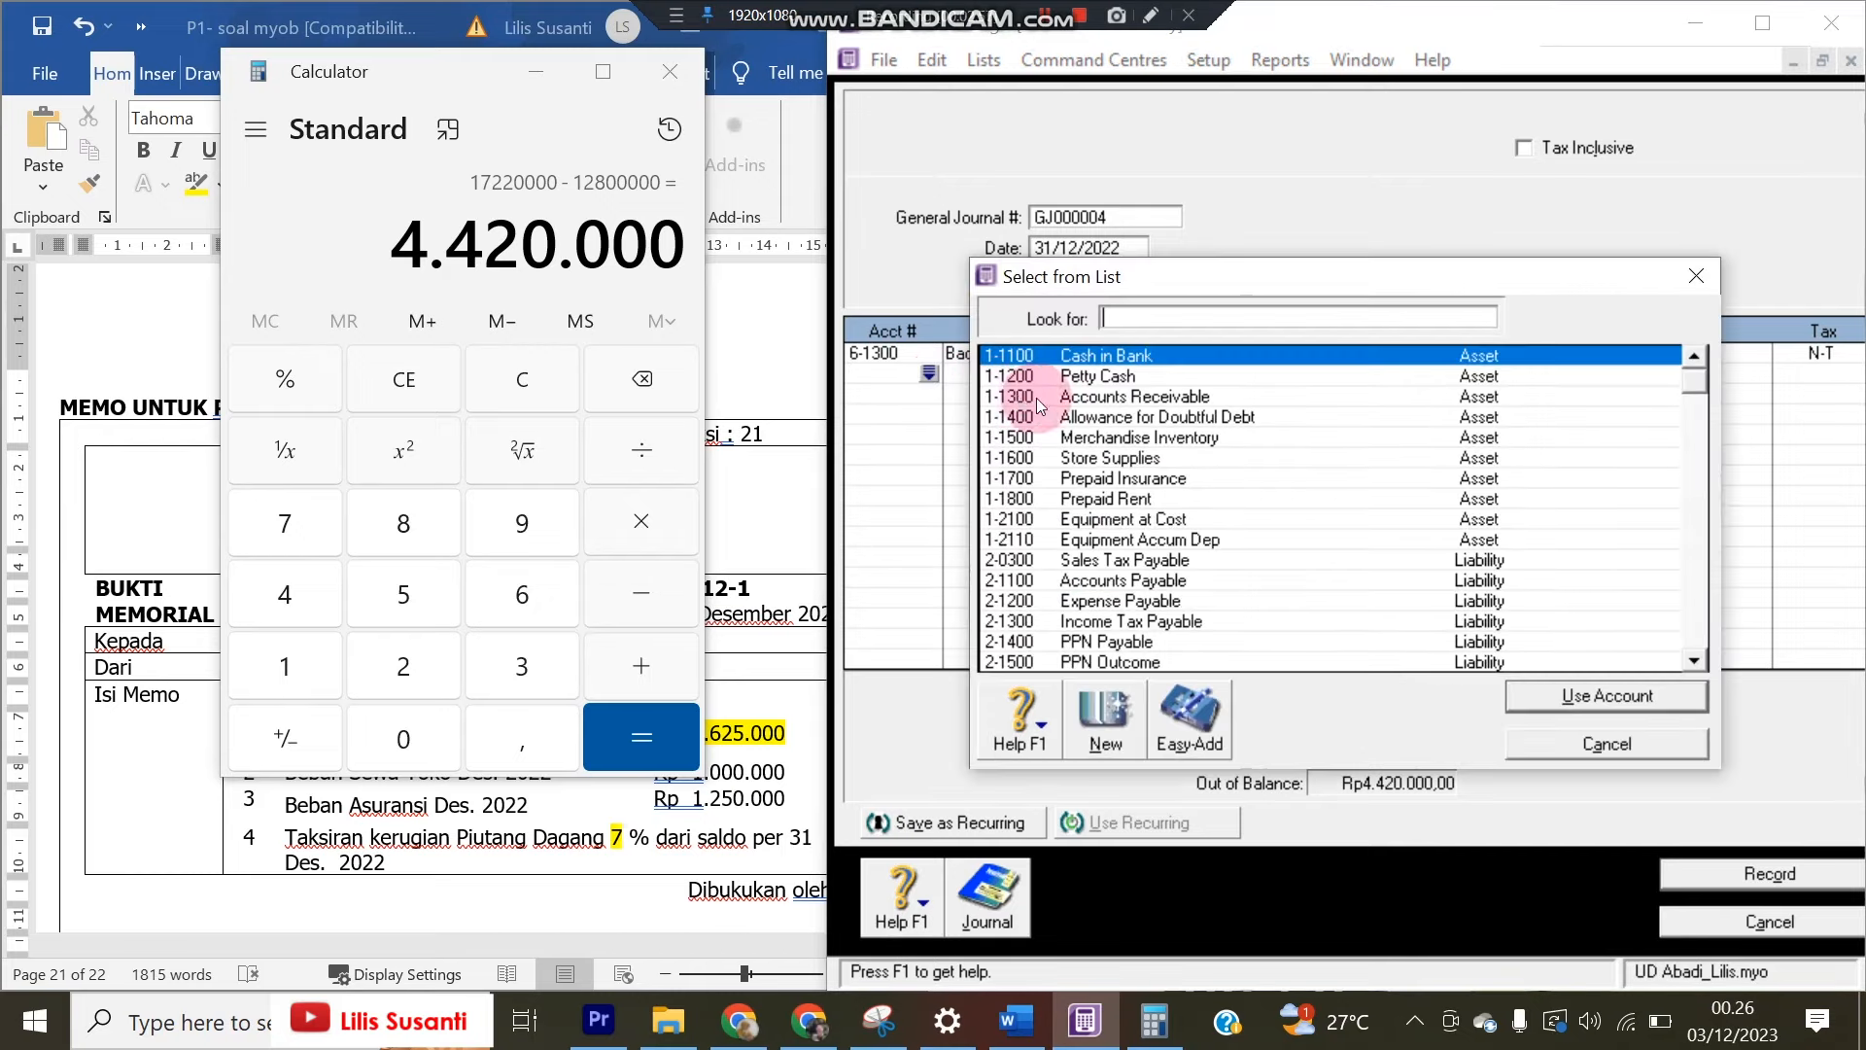
double_click(1149, 422)
key("Tab")
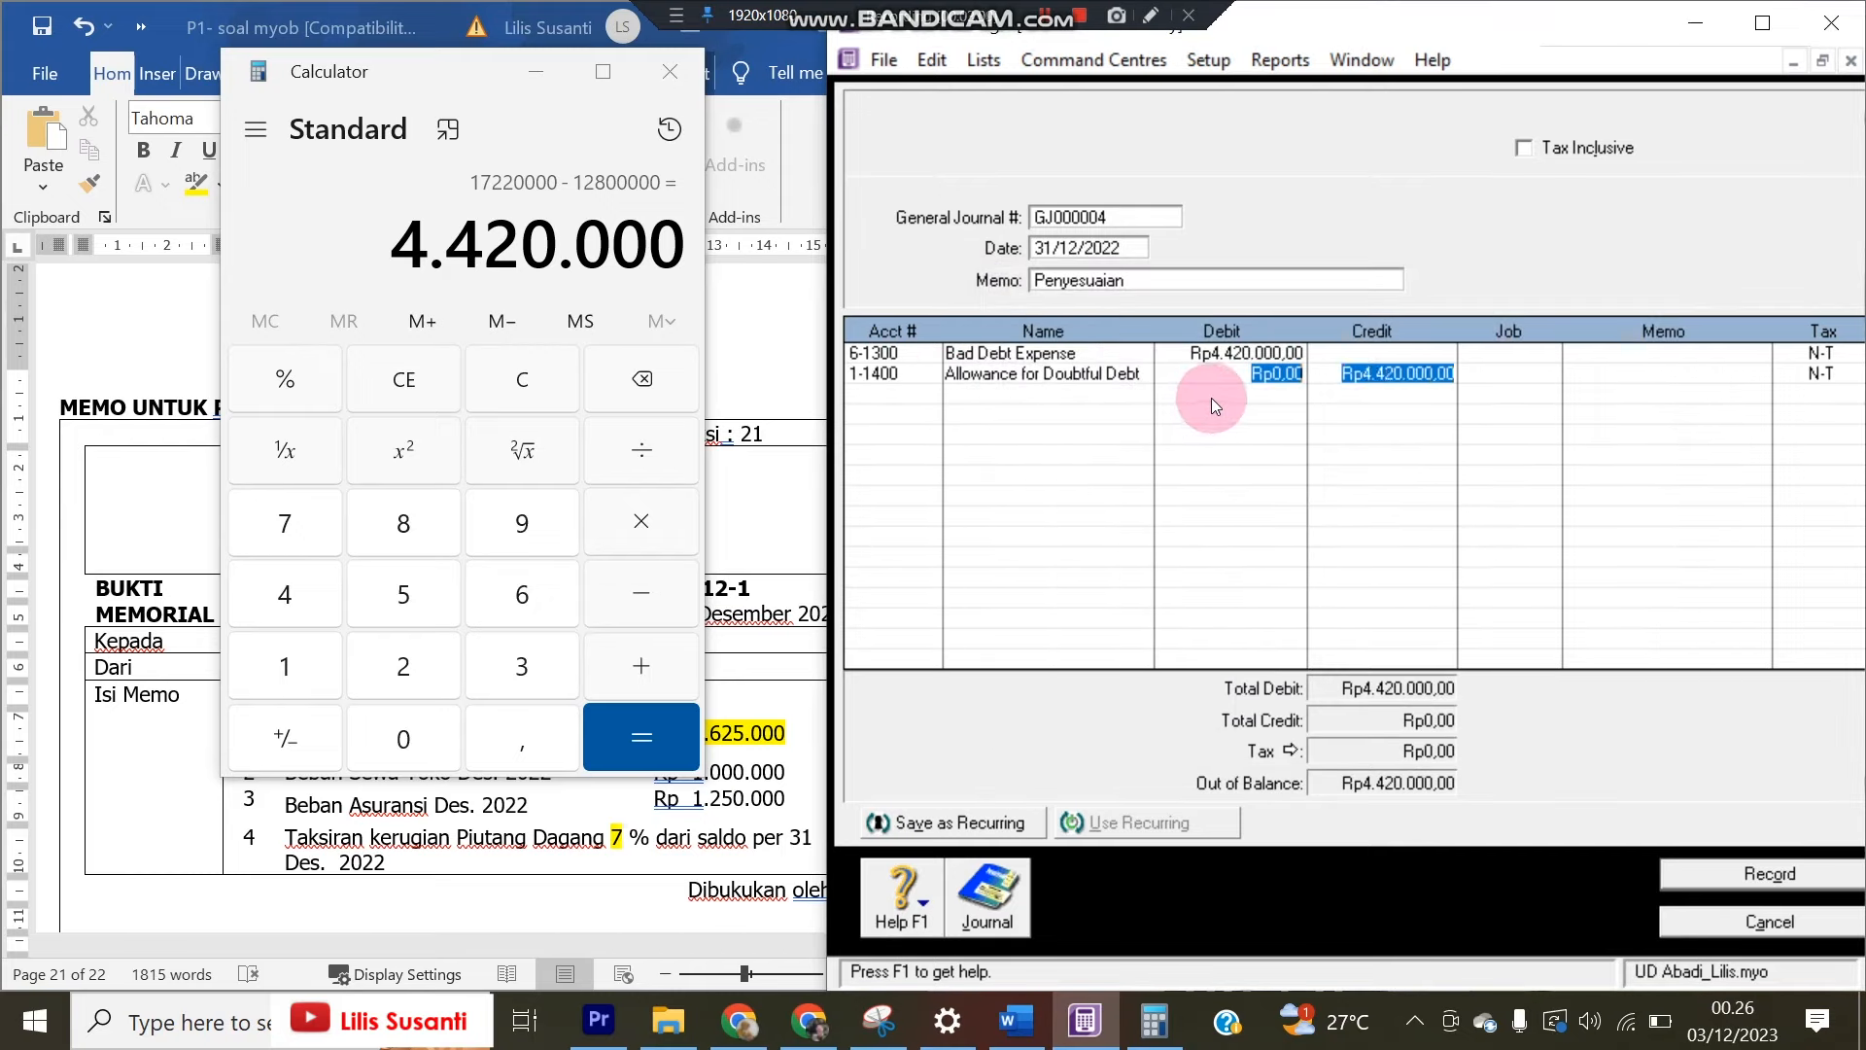
left_click(1211, 398)
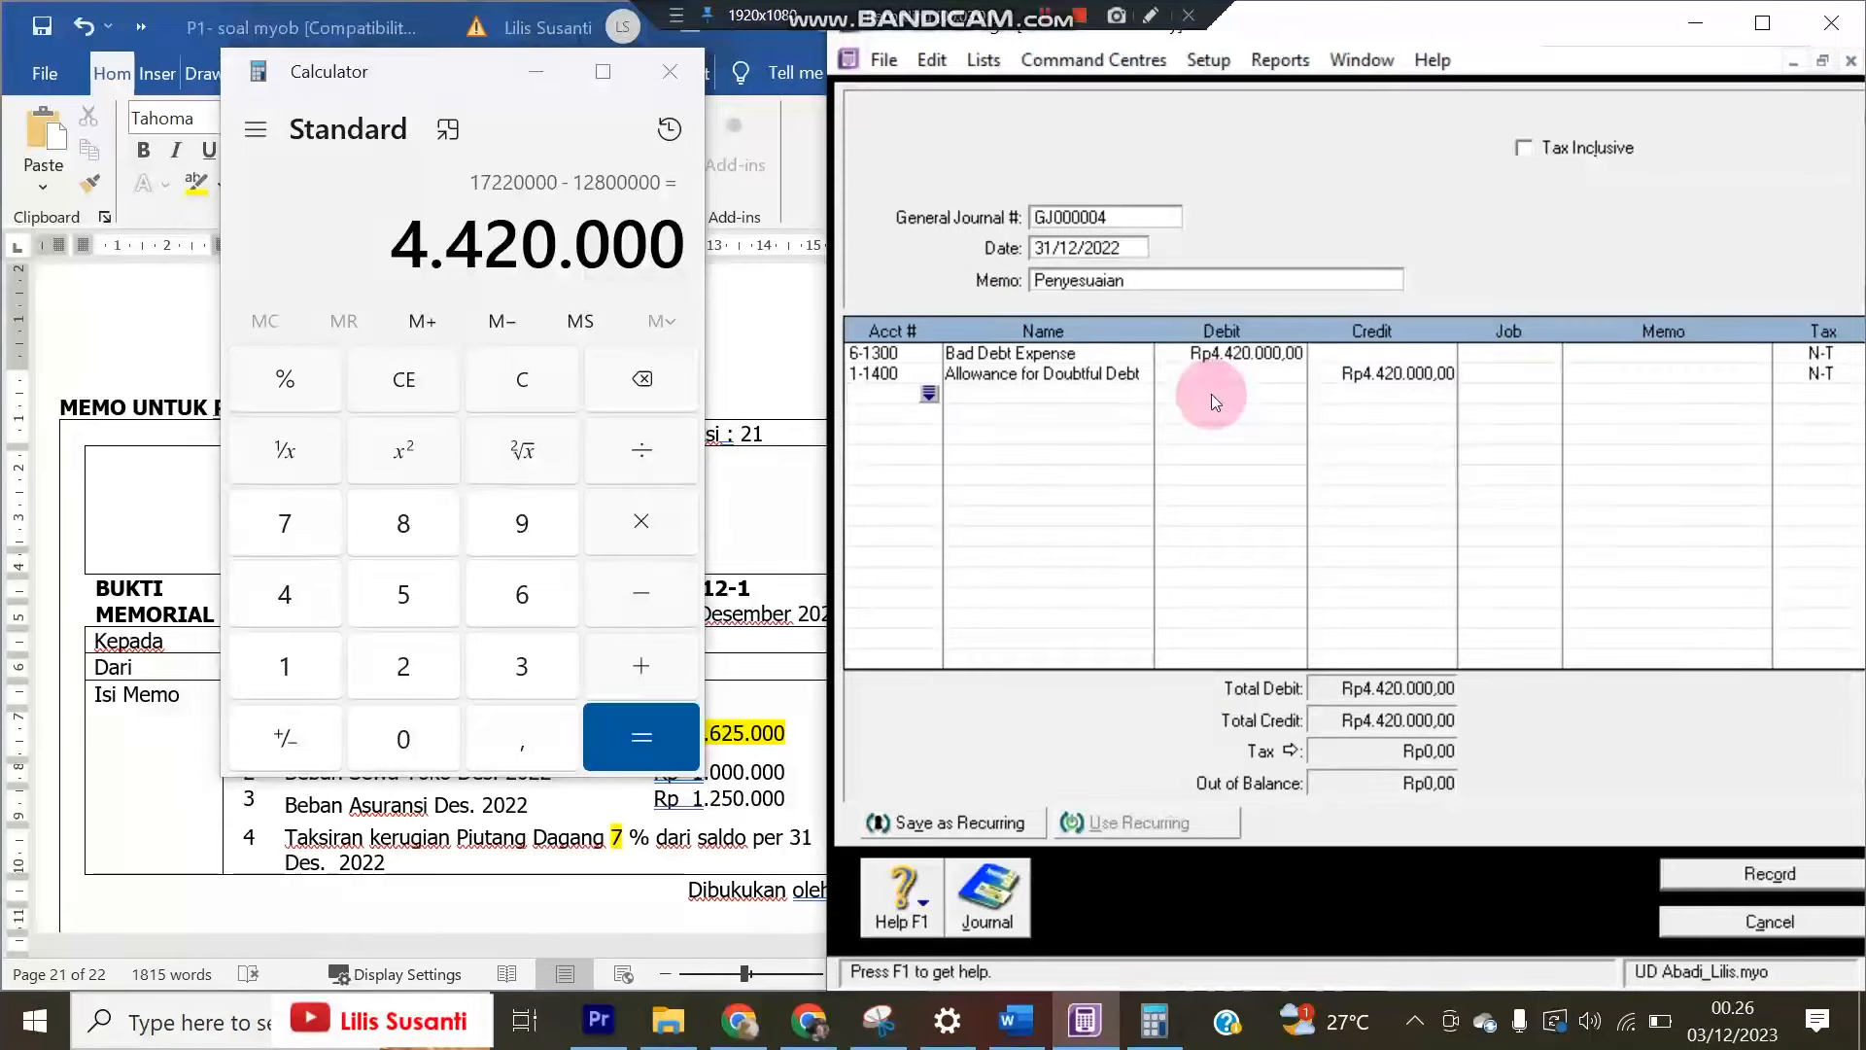
left_click(803, 675)
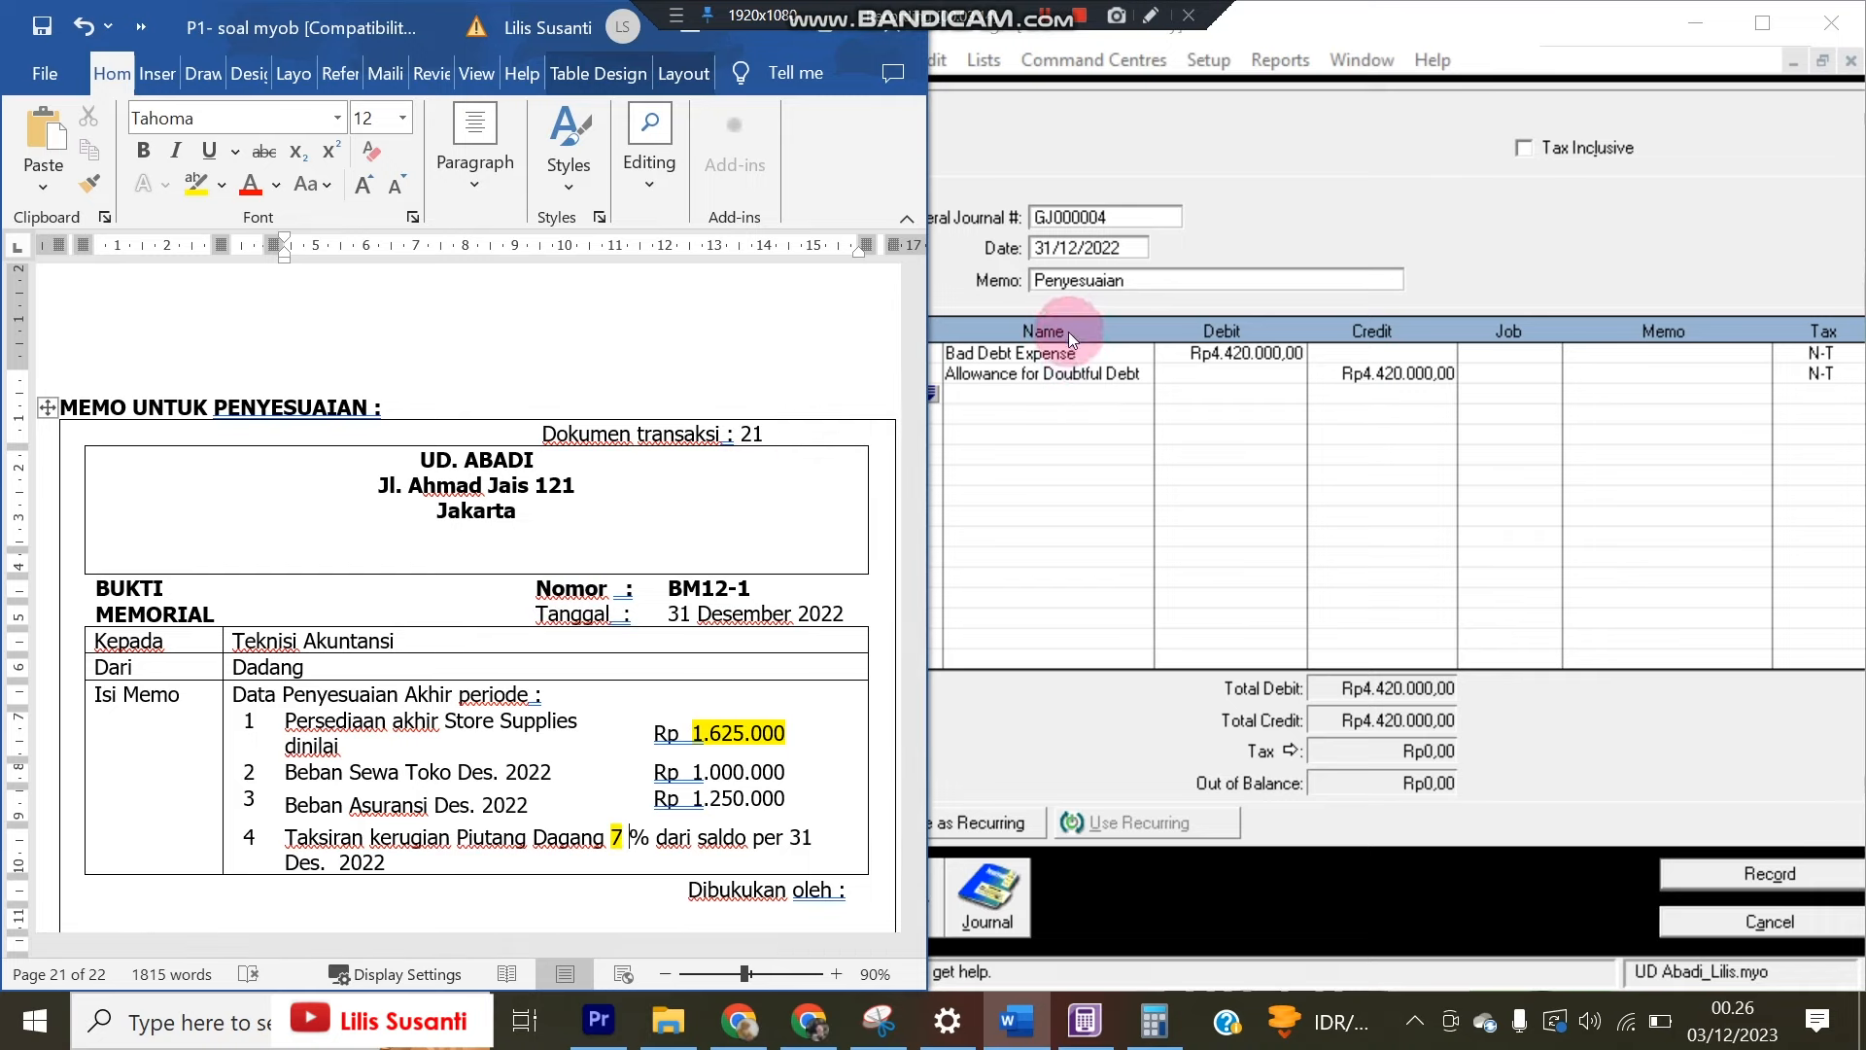
Record the bad debt journal entry in ABSS and go to document 22, memo BM12-2, in Word
left_click(1054, 374)
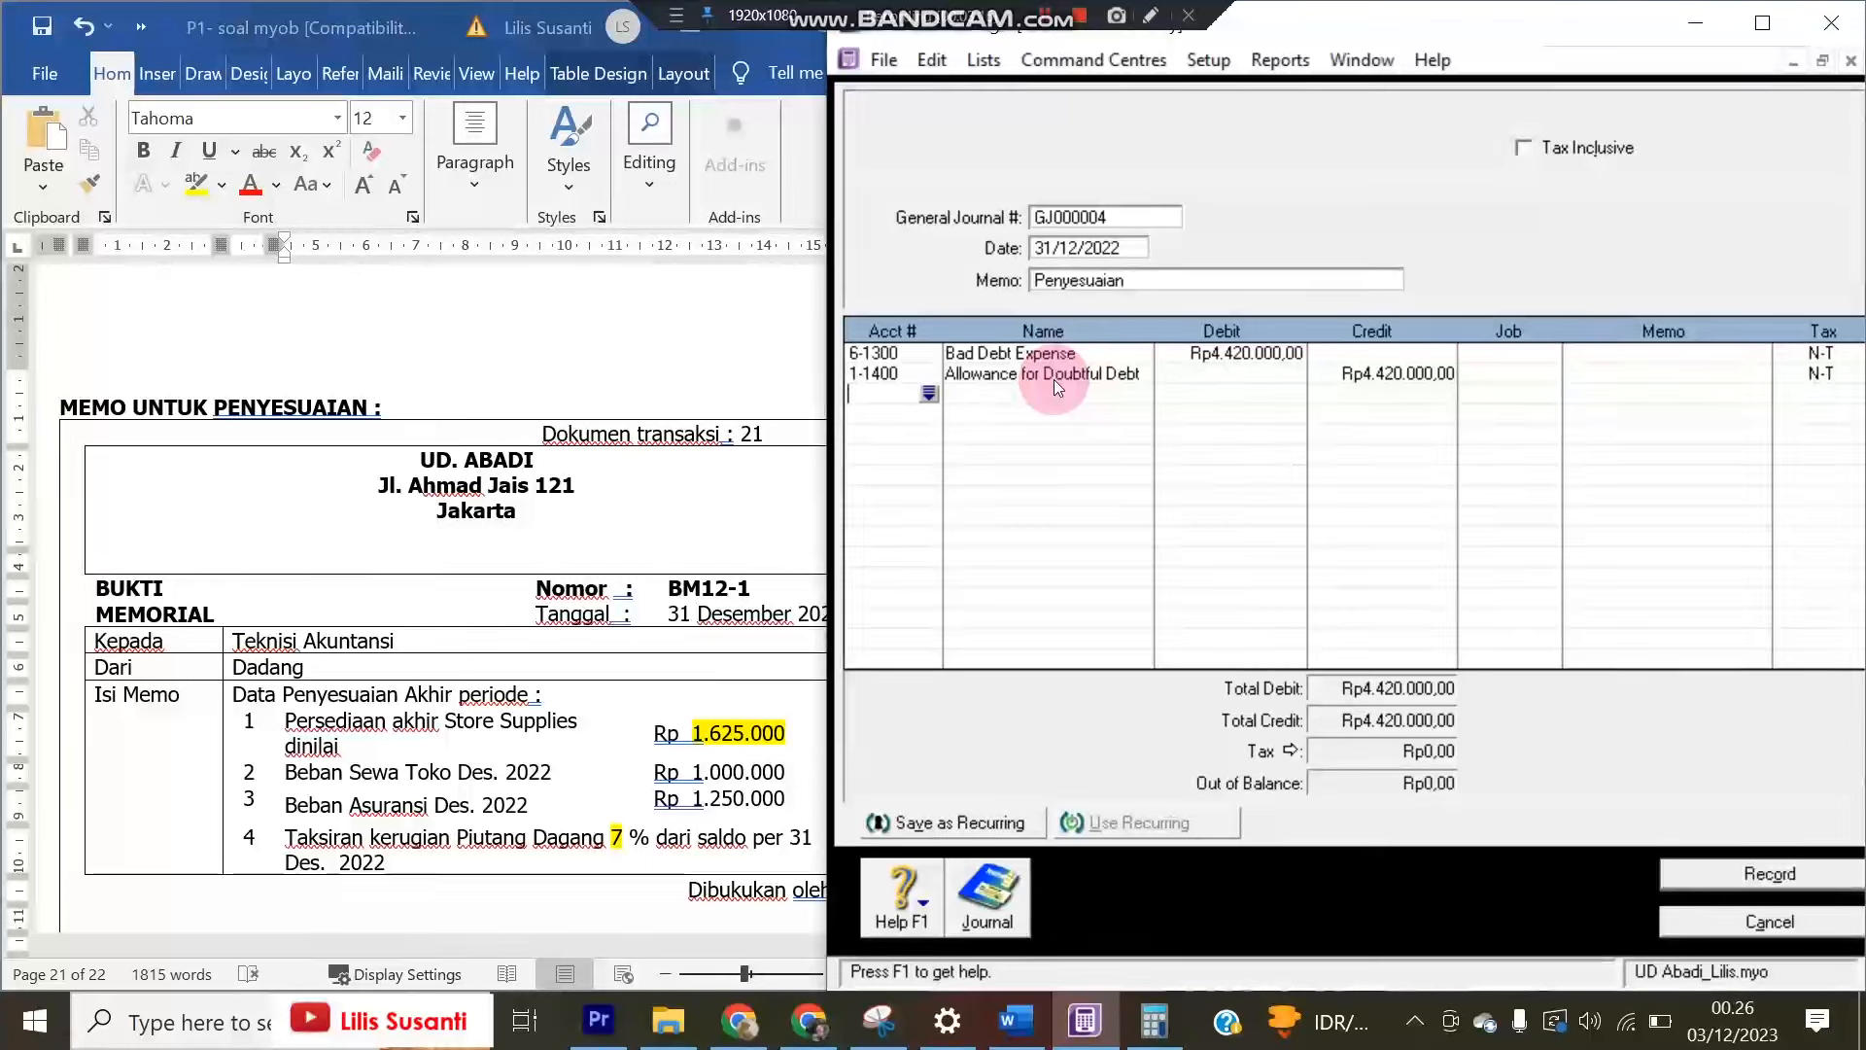
left_click(629, 842)
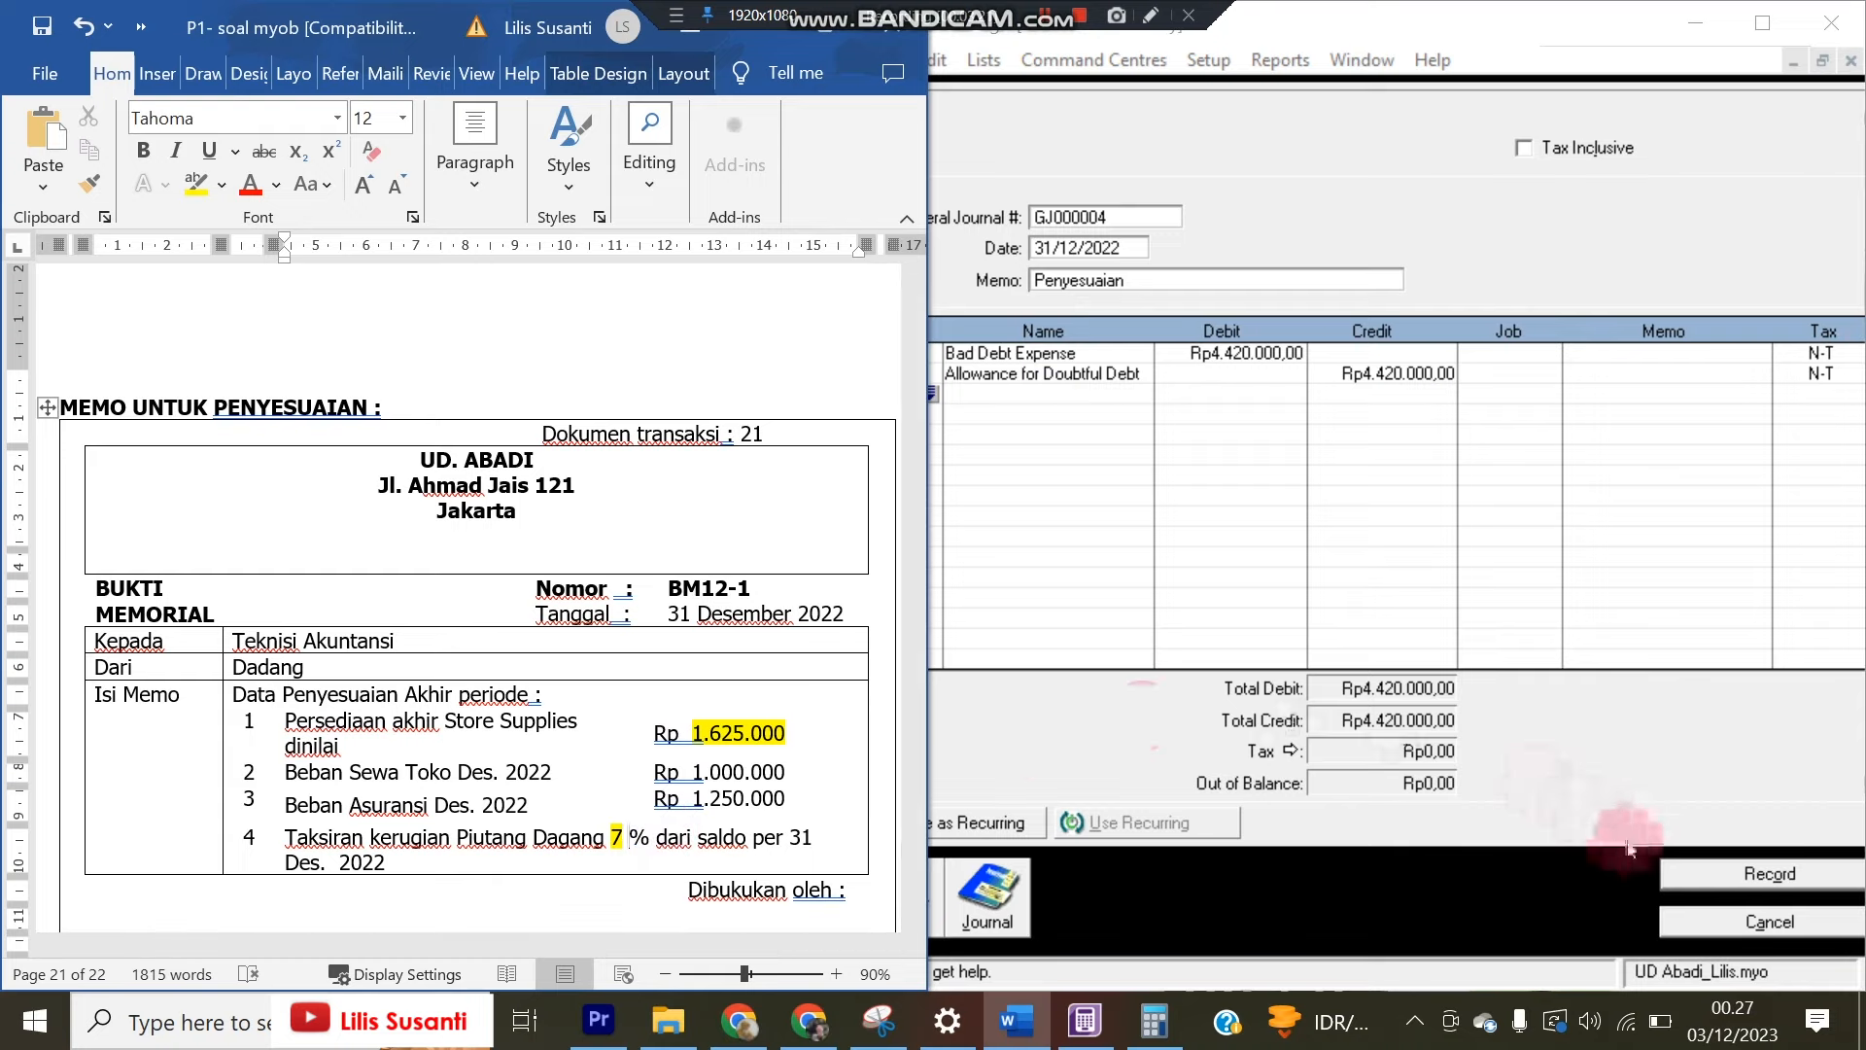
left_click(1669, 873)
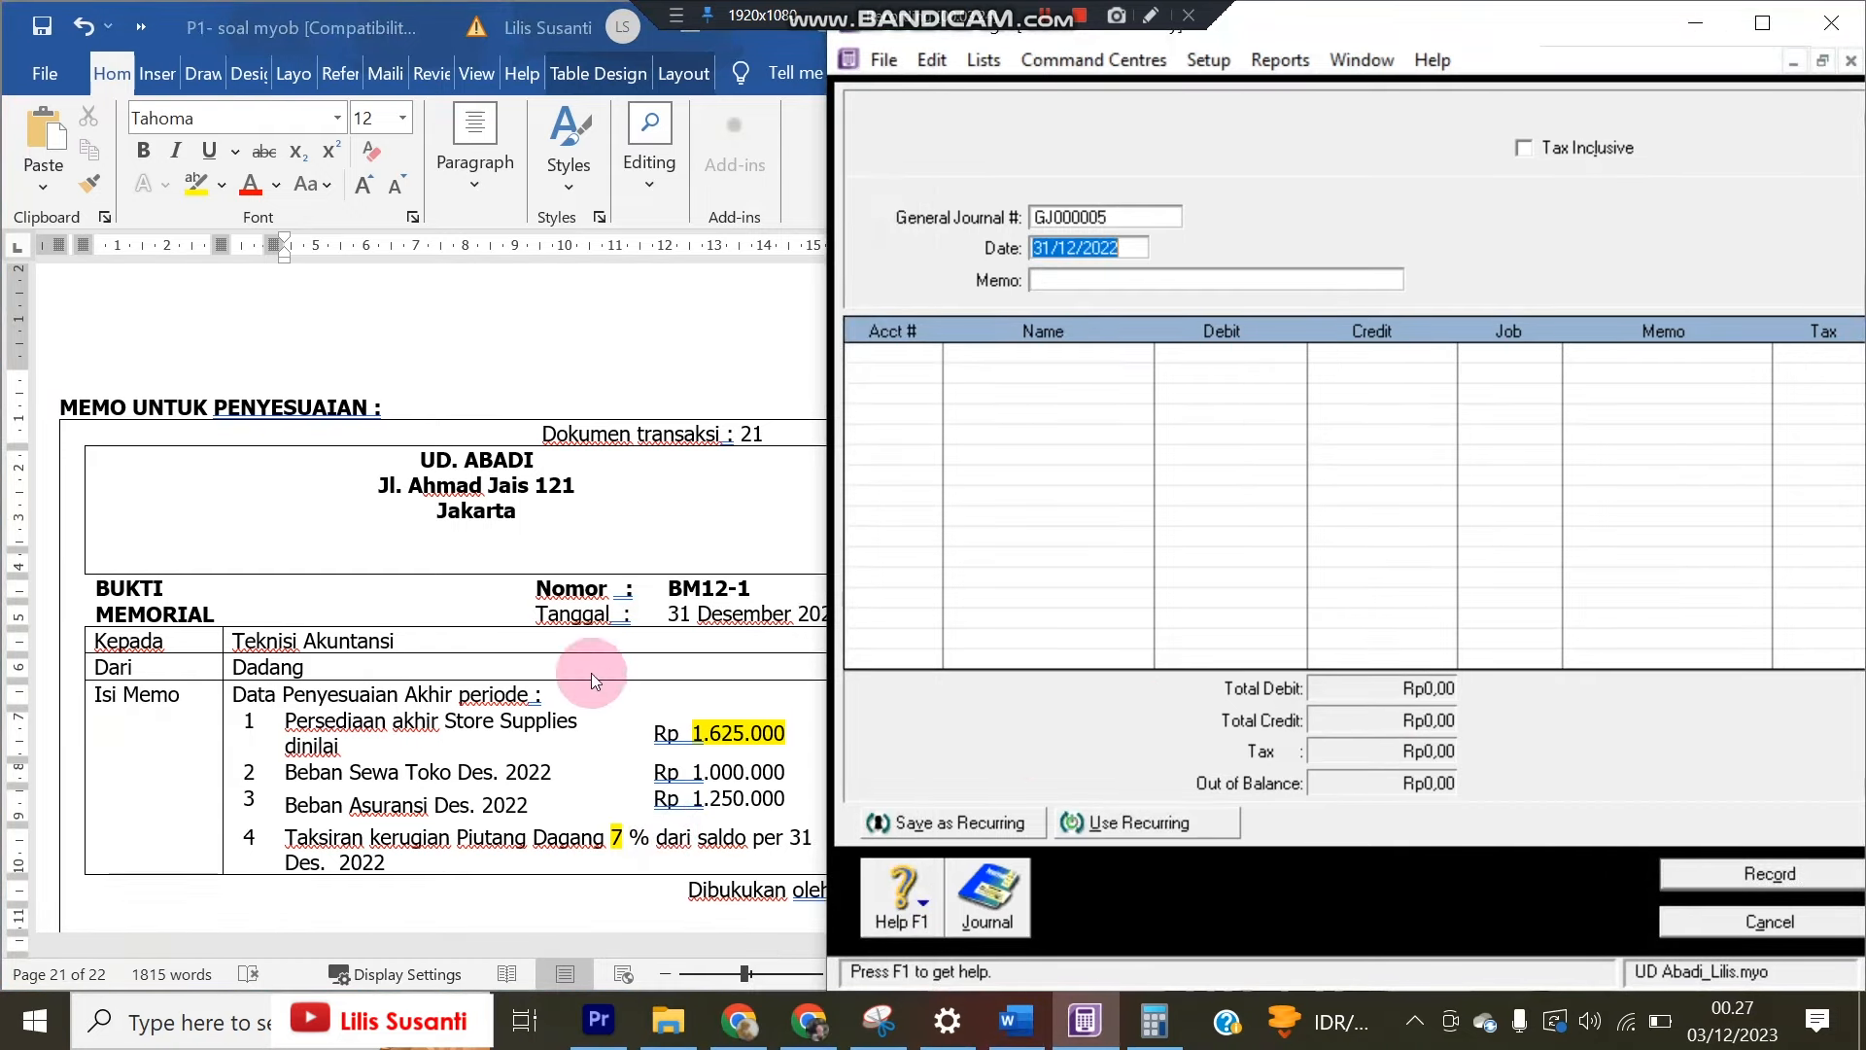
left_click(575, 721)
scroll(583, 724, "down", 9)
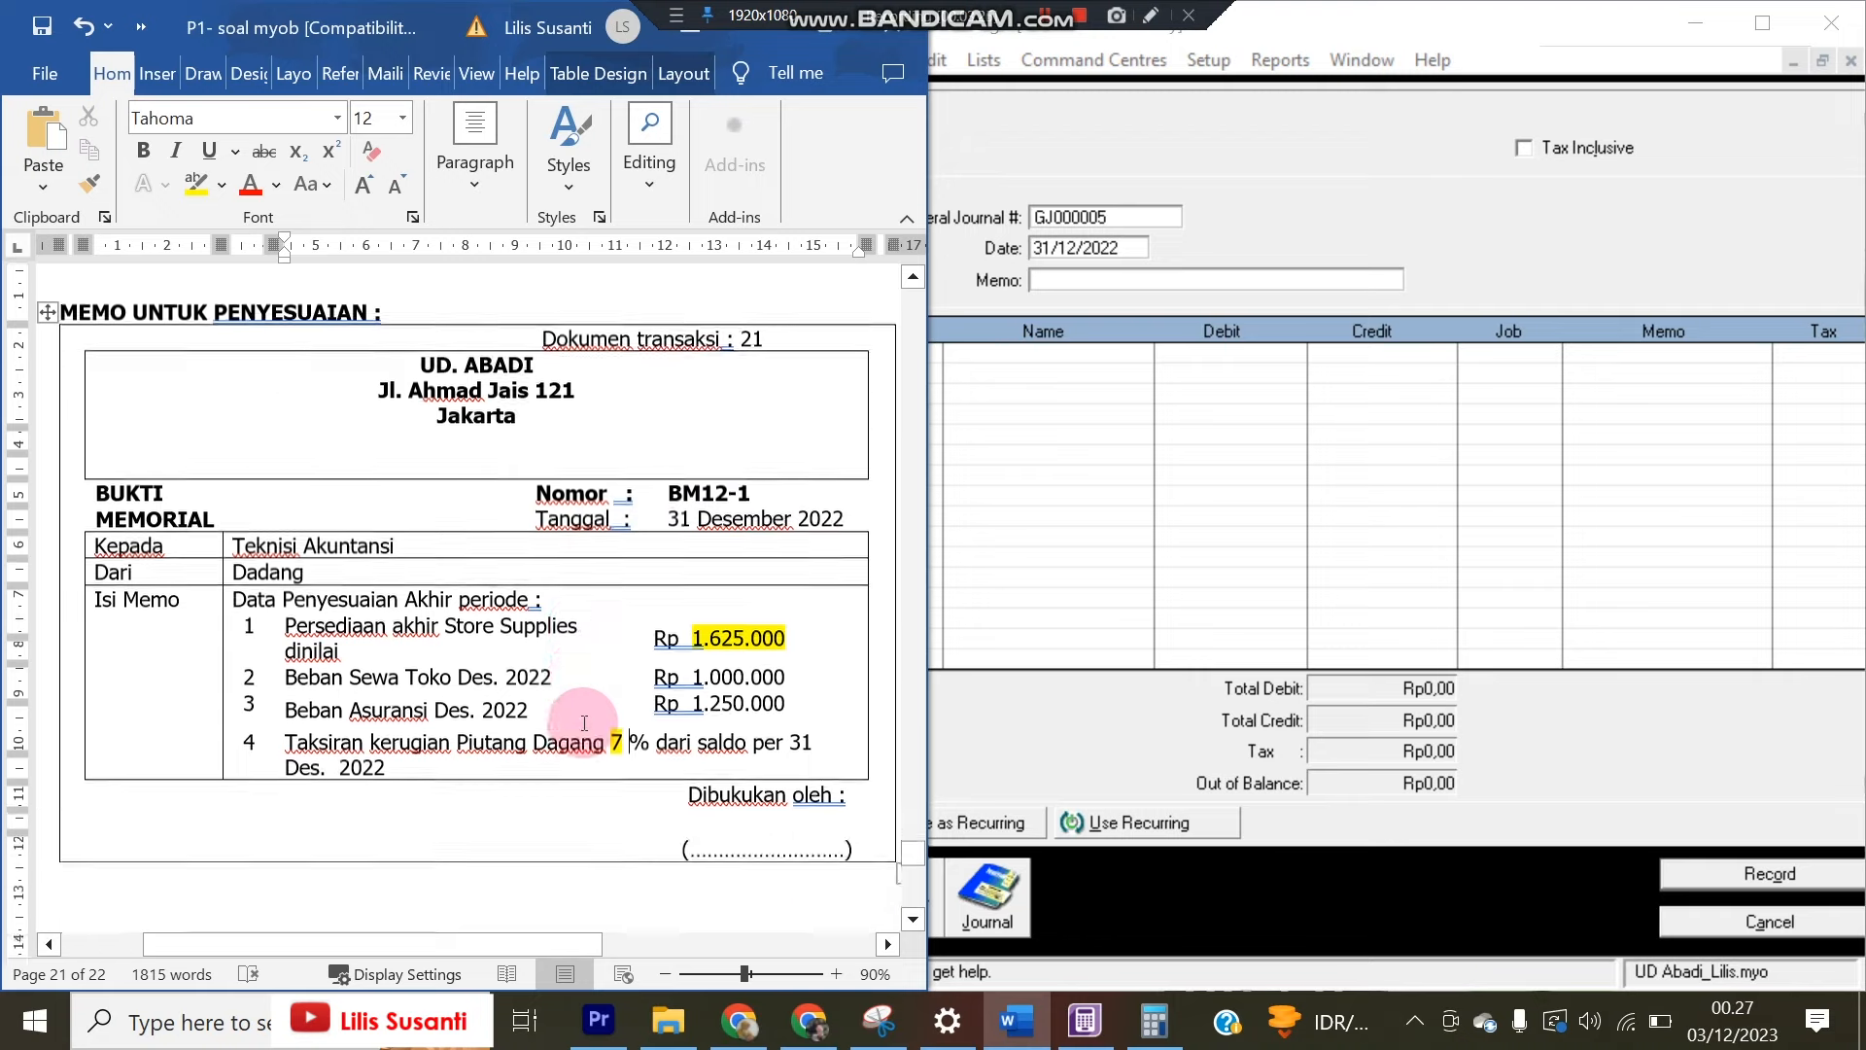
scroll(587, 724, "down", 3)
scroll(573, 715, "up", 1)
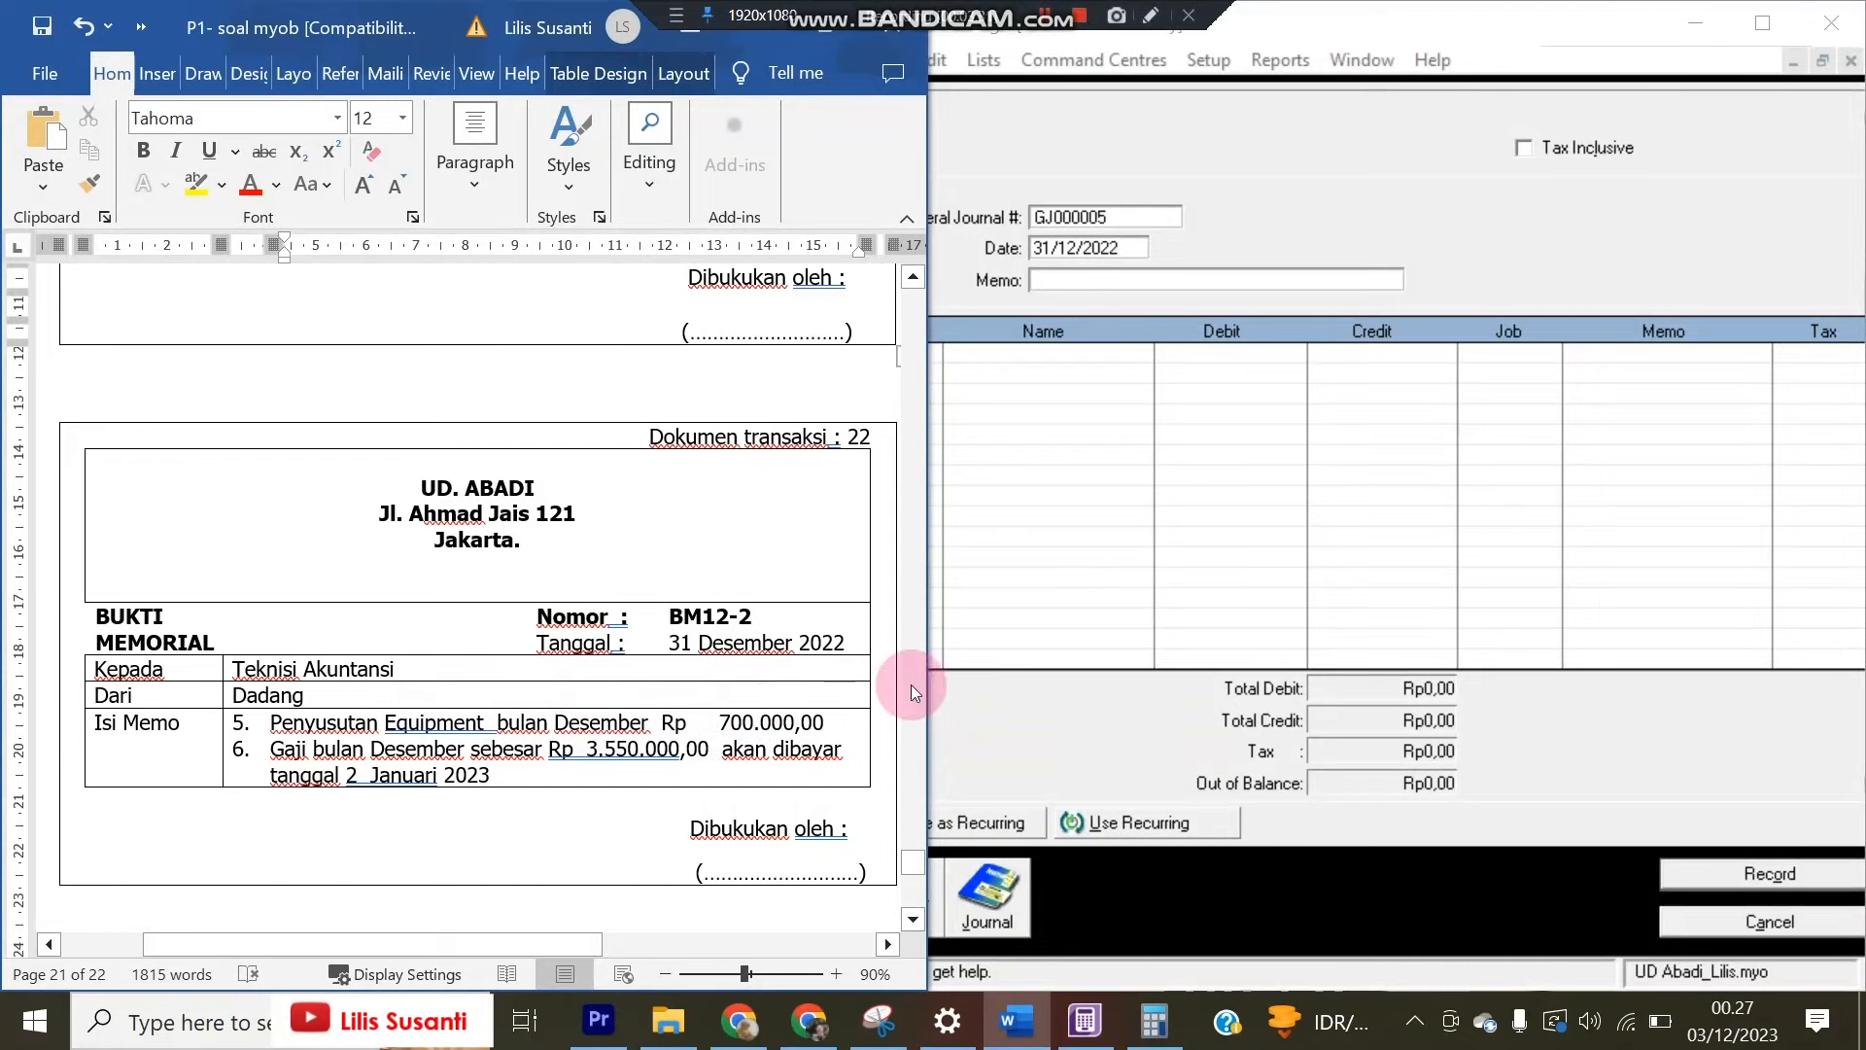
Switch to ABSS and enter "Penyesuaian" as the memo of the new journal entry
left_click(1082, 281)
type("Penyesuaian")
key("Tab")
Assign account 6-1400 Depreciation Expense to the first line and debit it with Rp700.000
key("Tab")
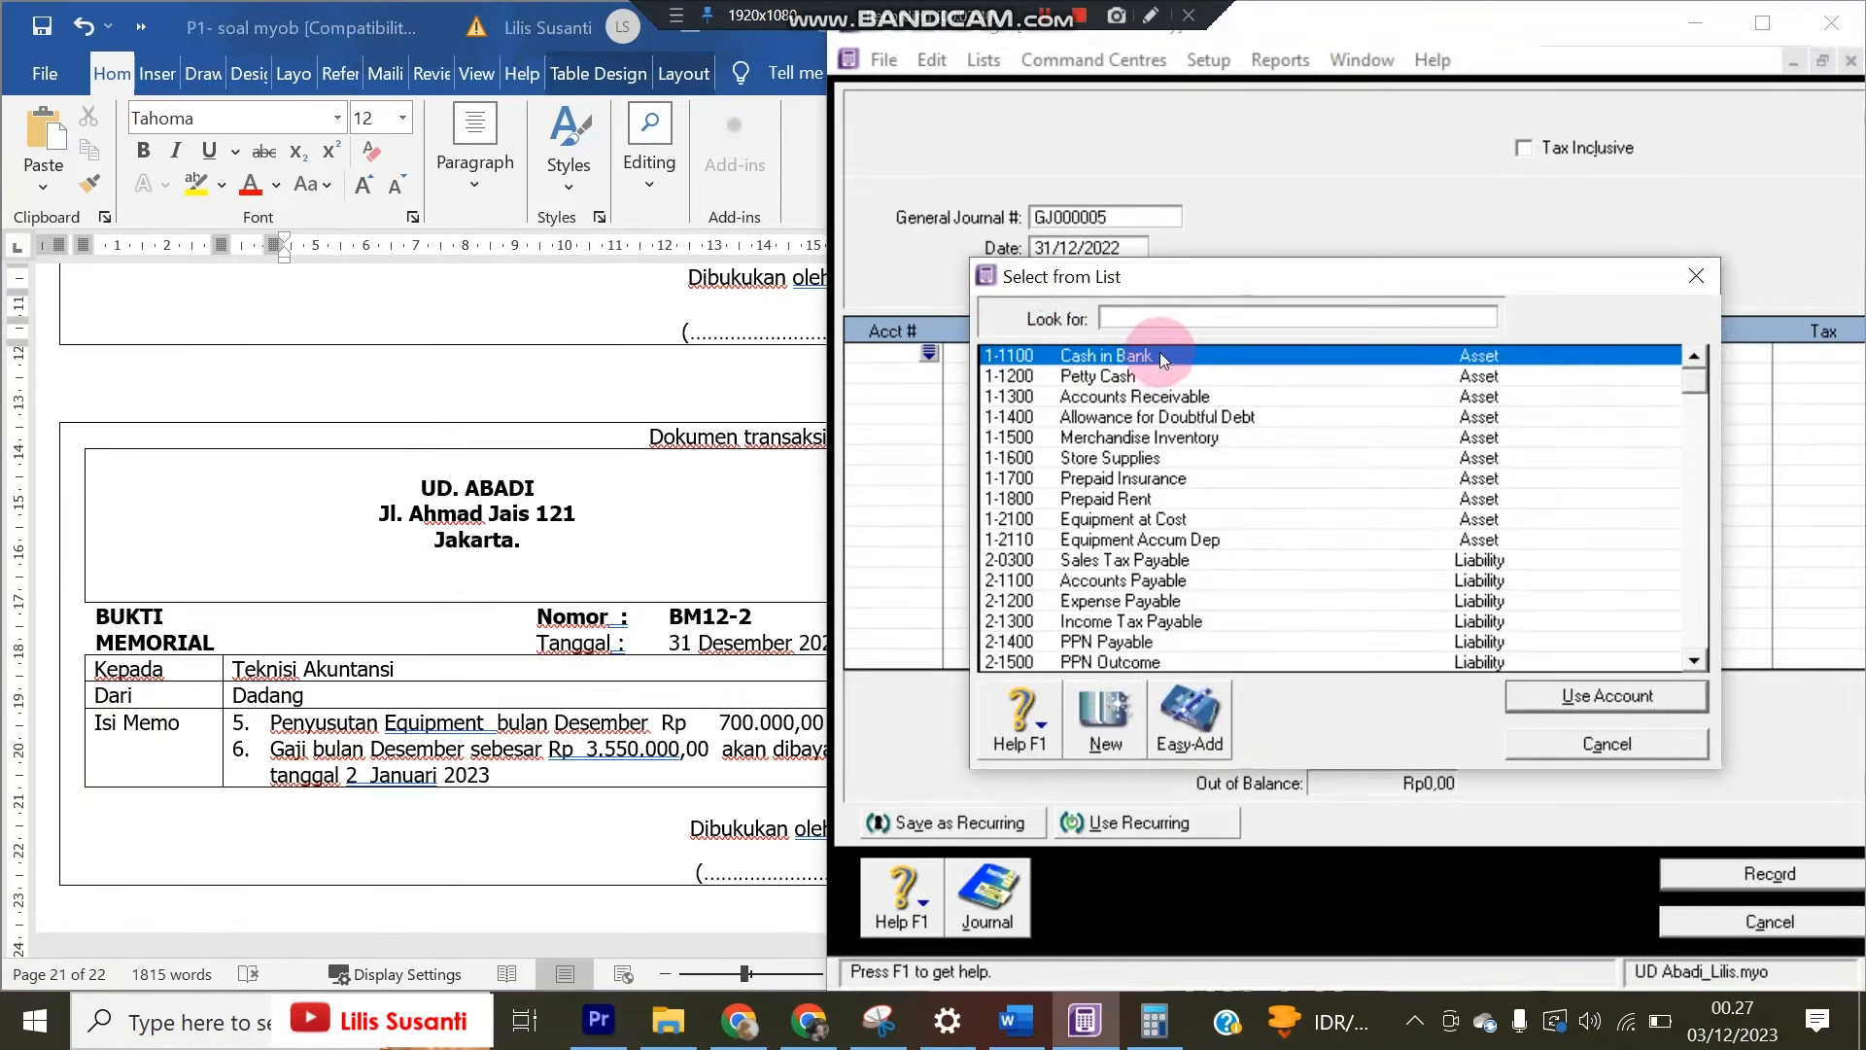
type("6")
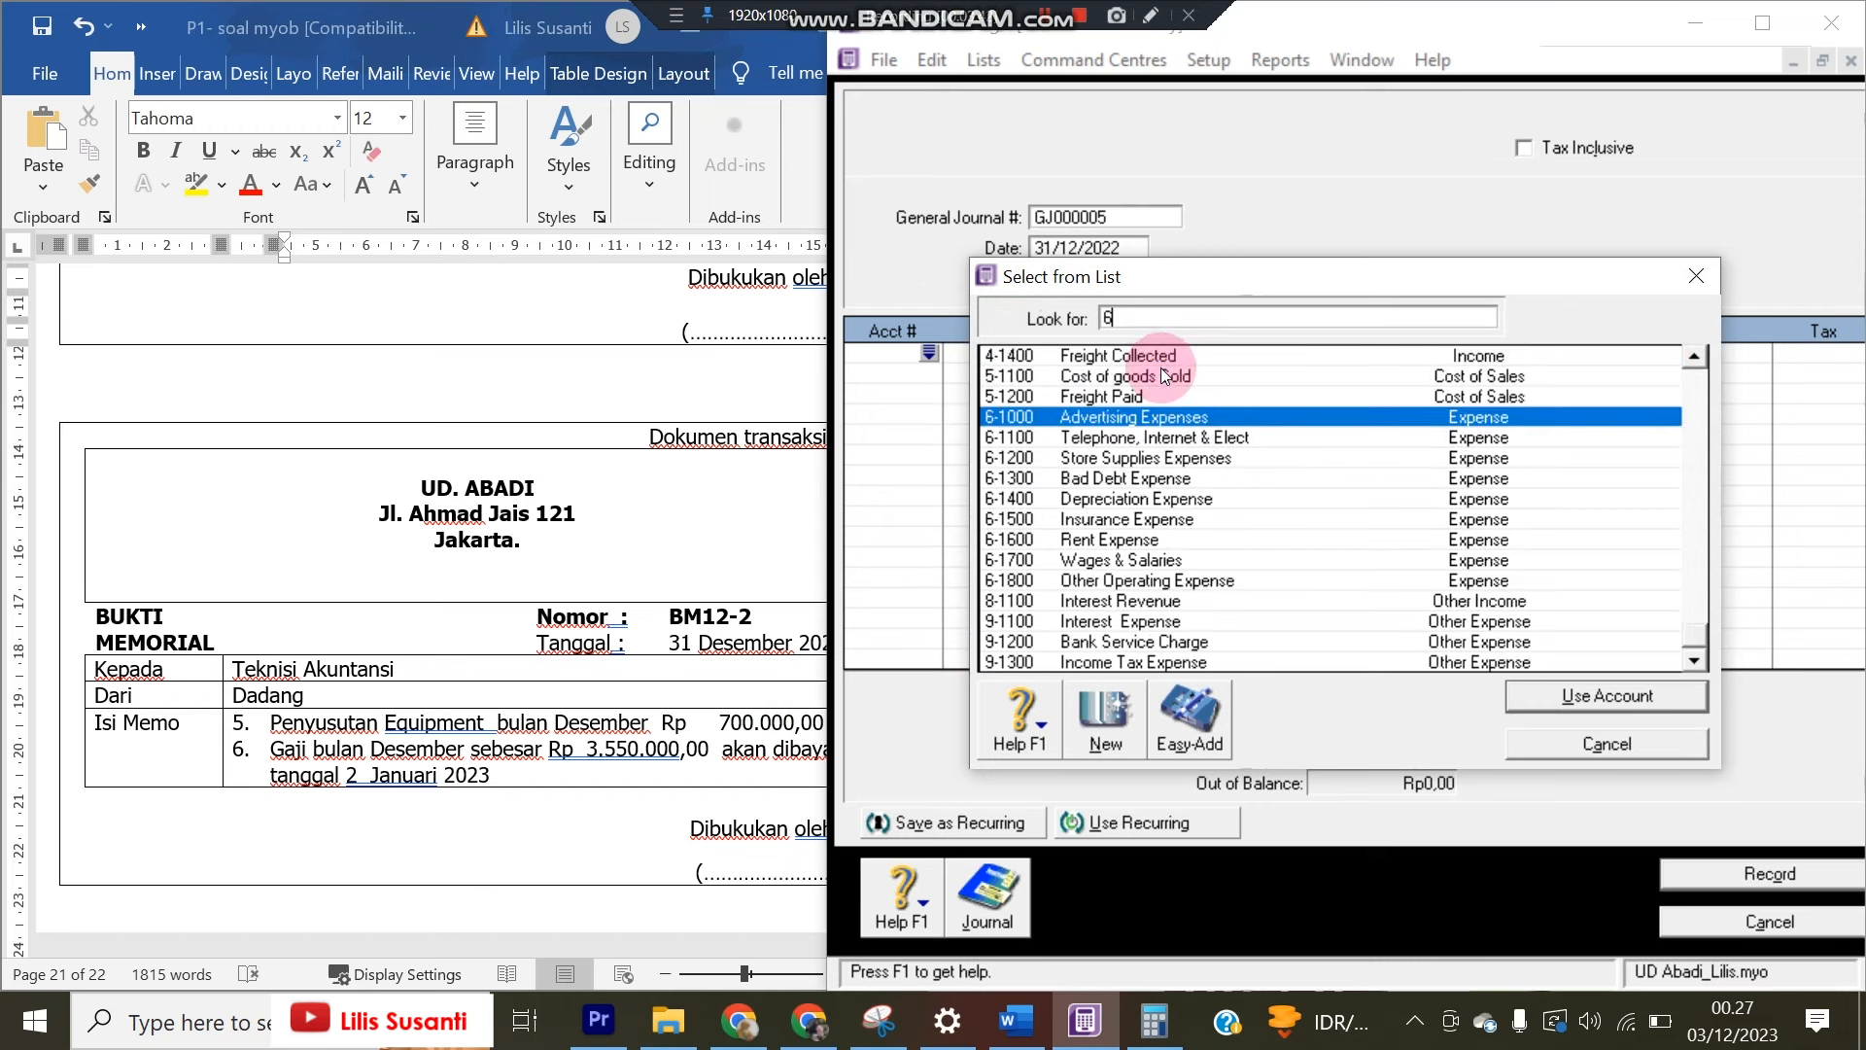
left_click(1166, 499)
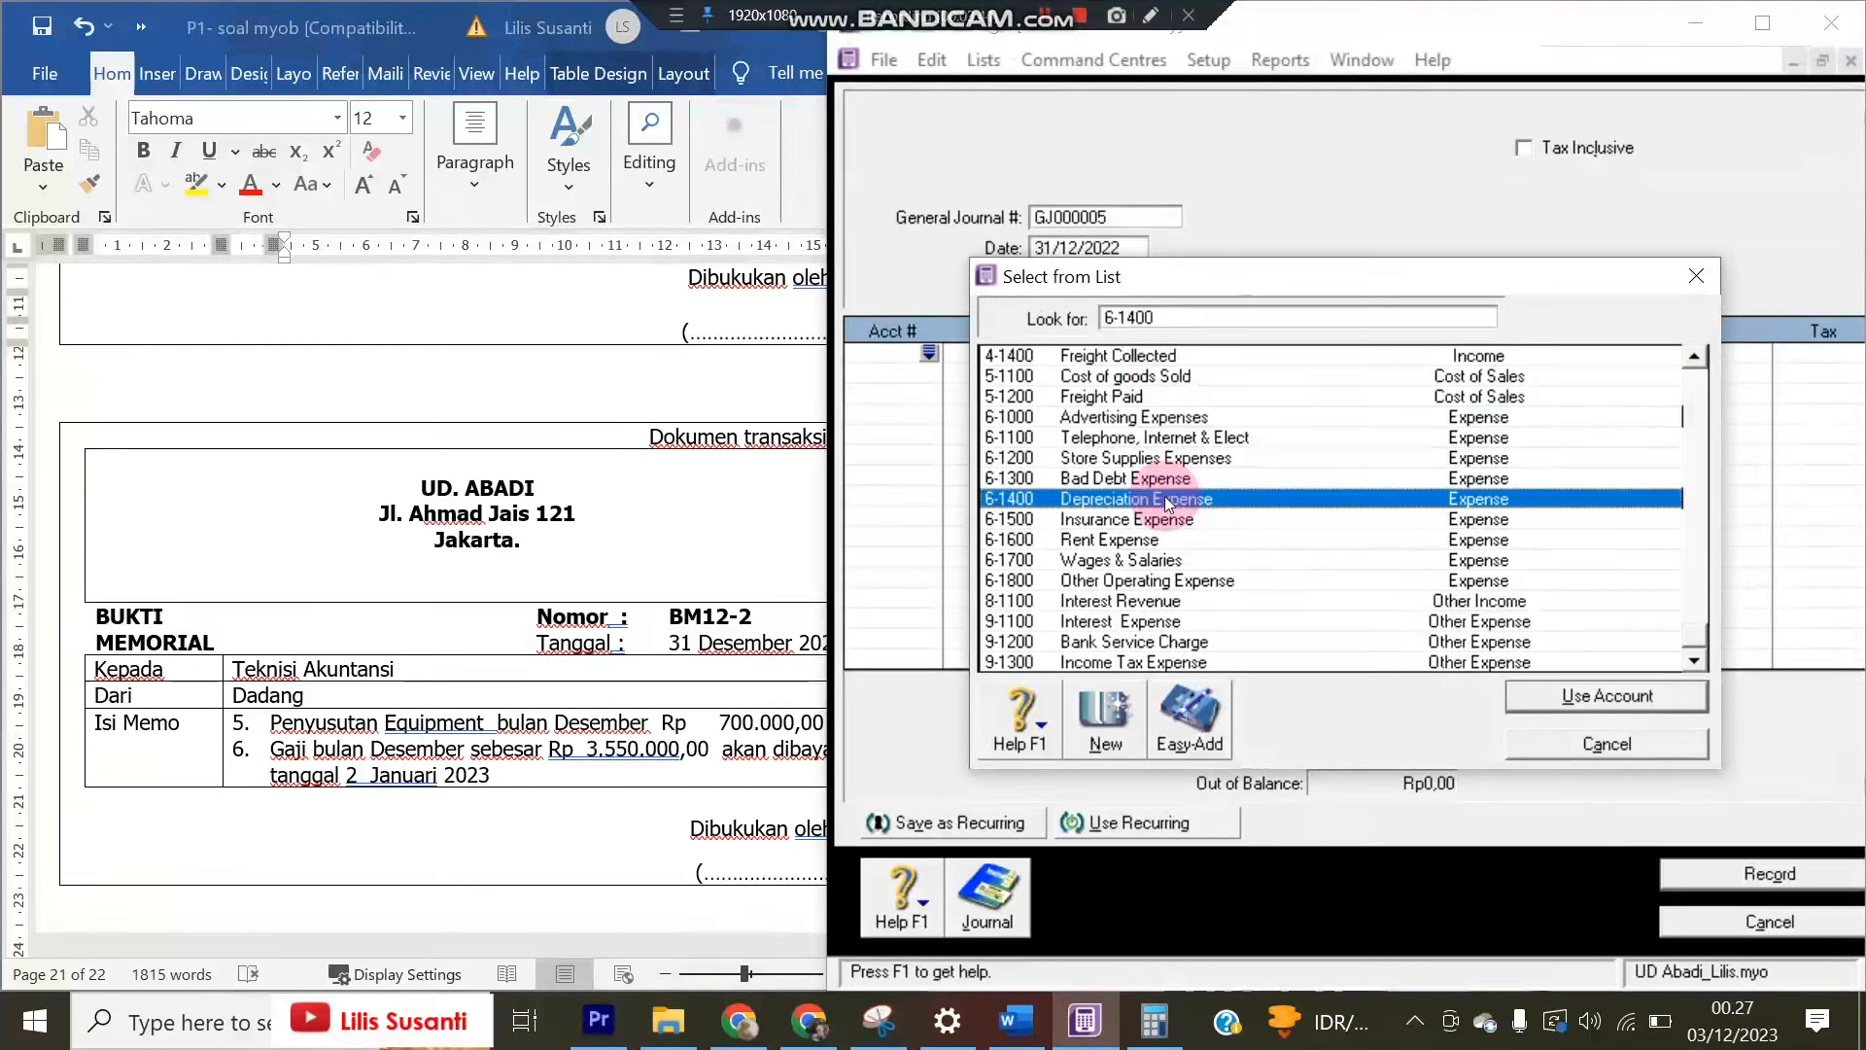
double_click(1164, 498)
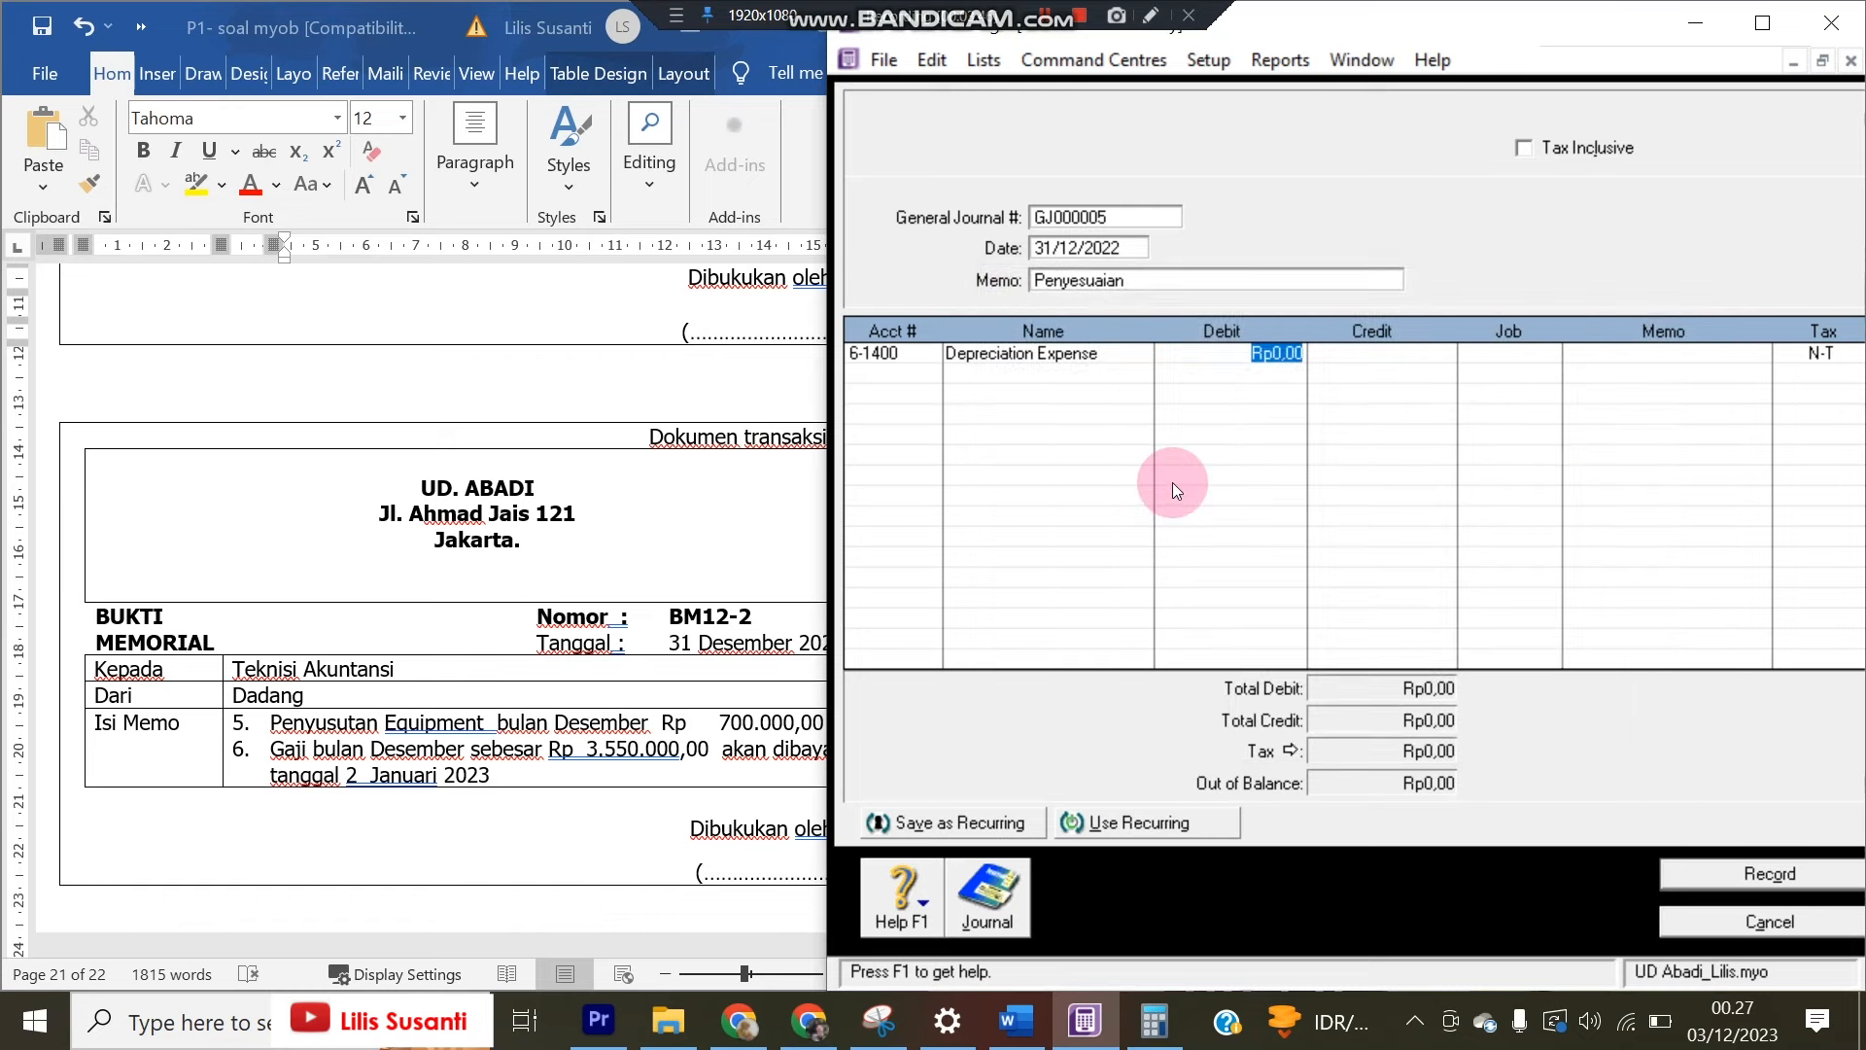
type("700000")
key("Tab")
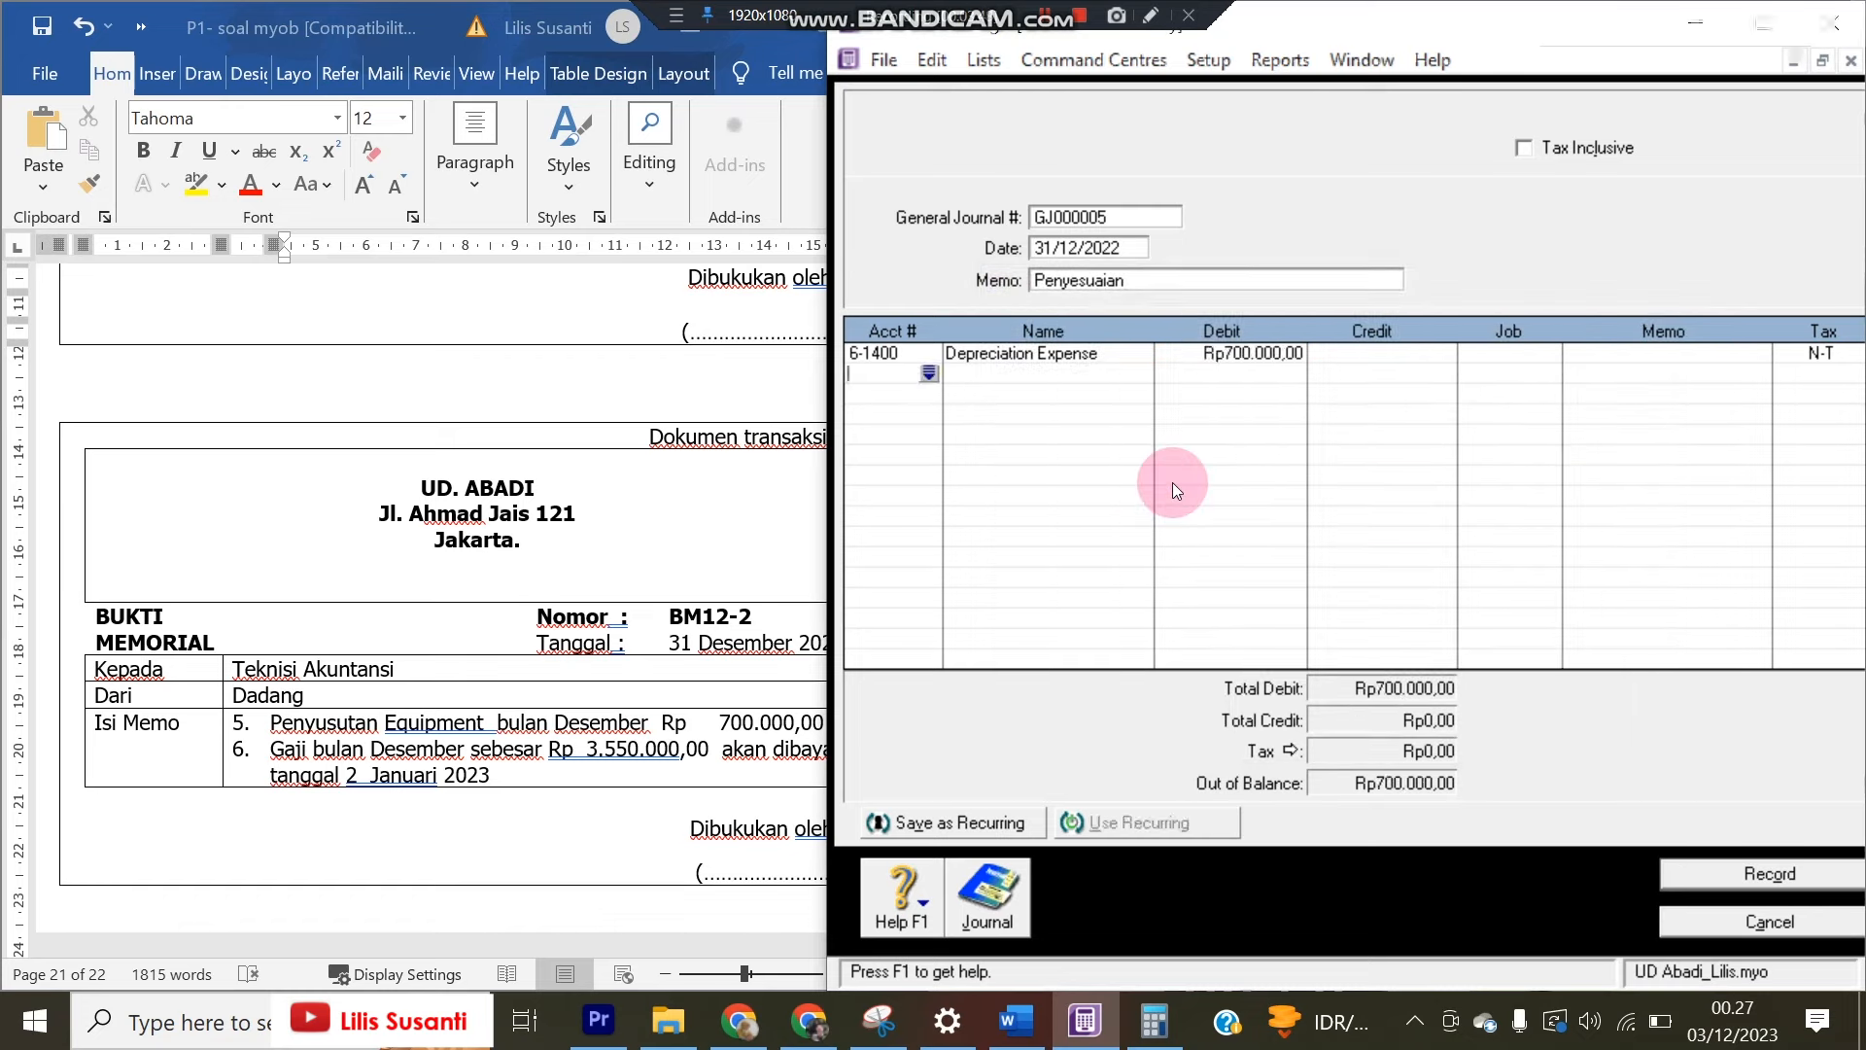
Credit account 1-2110 Equipment Accum Dep with Rp700.000 on the second line and record the entry
key("Tab")
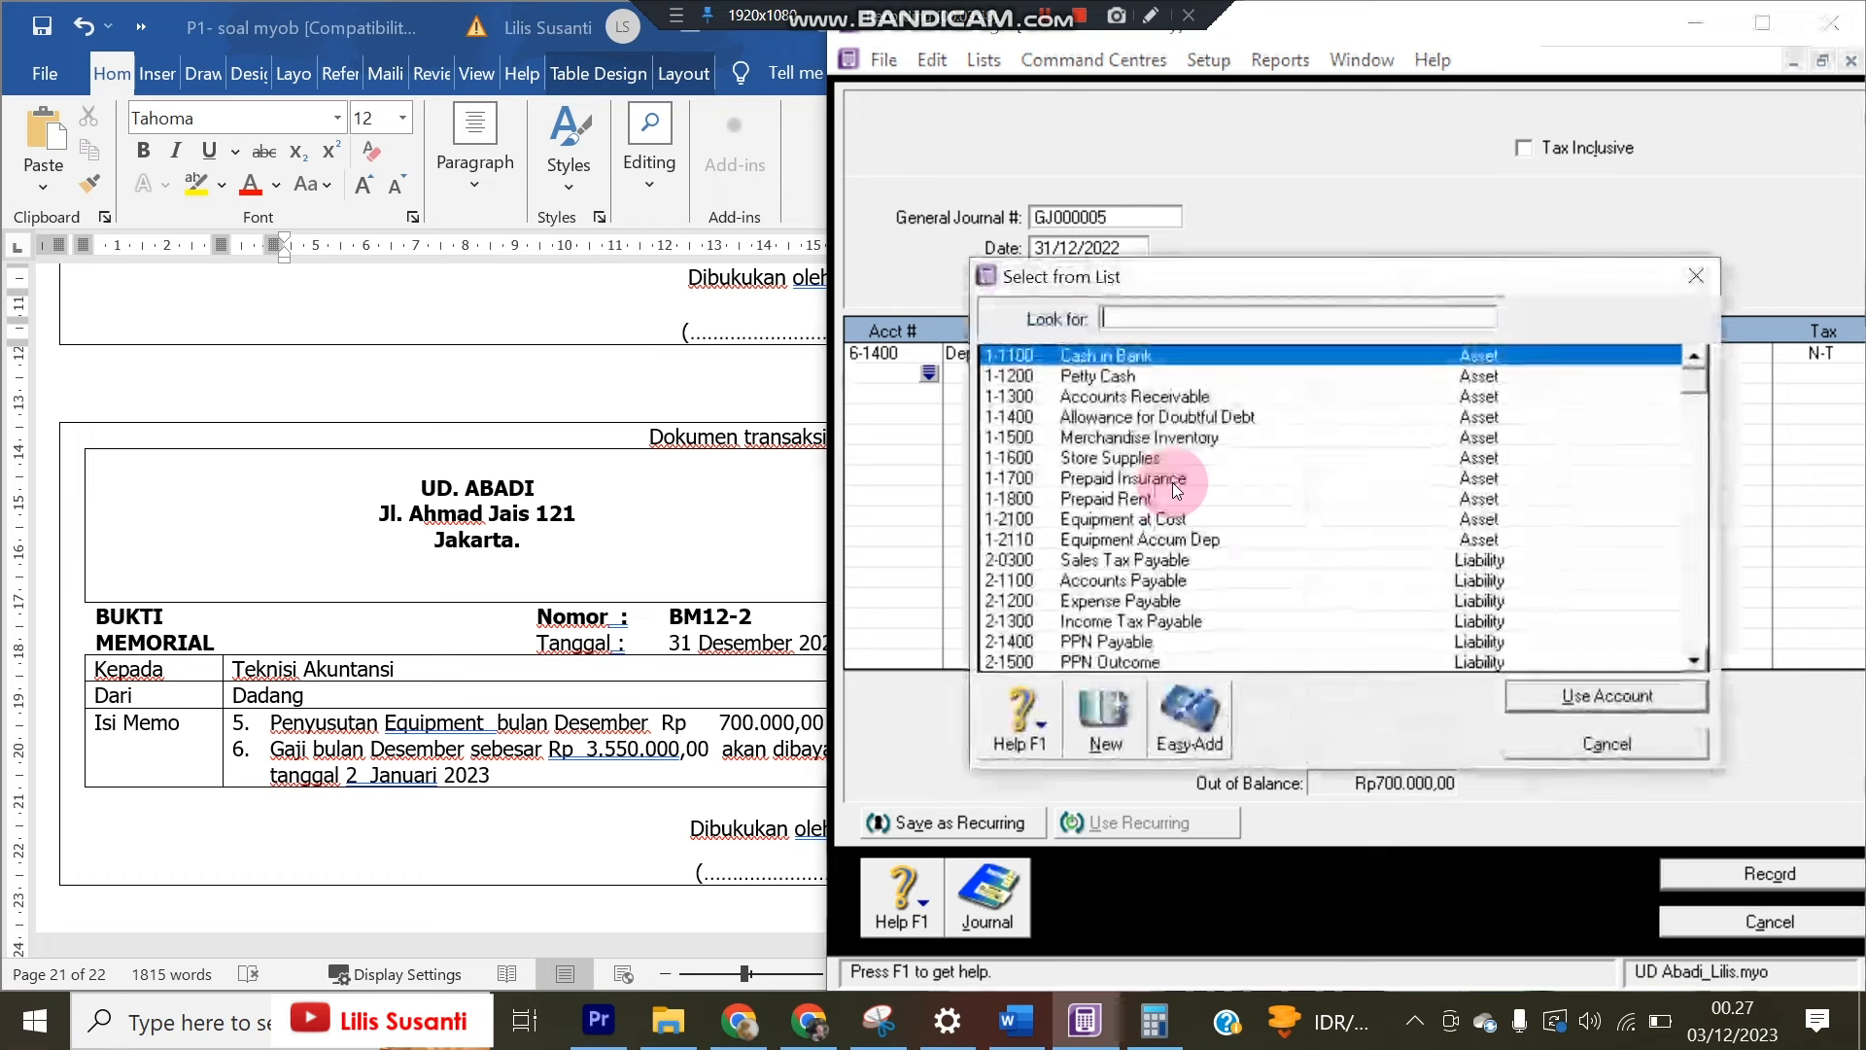
left_click(1211, 540)
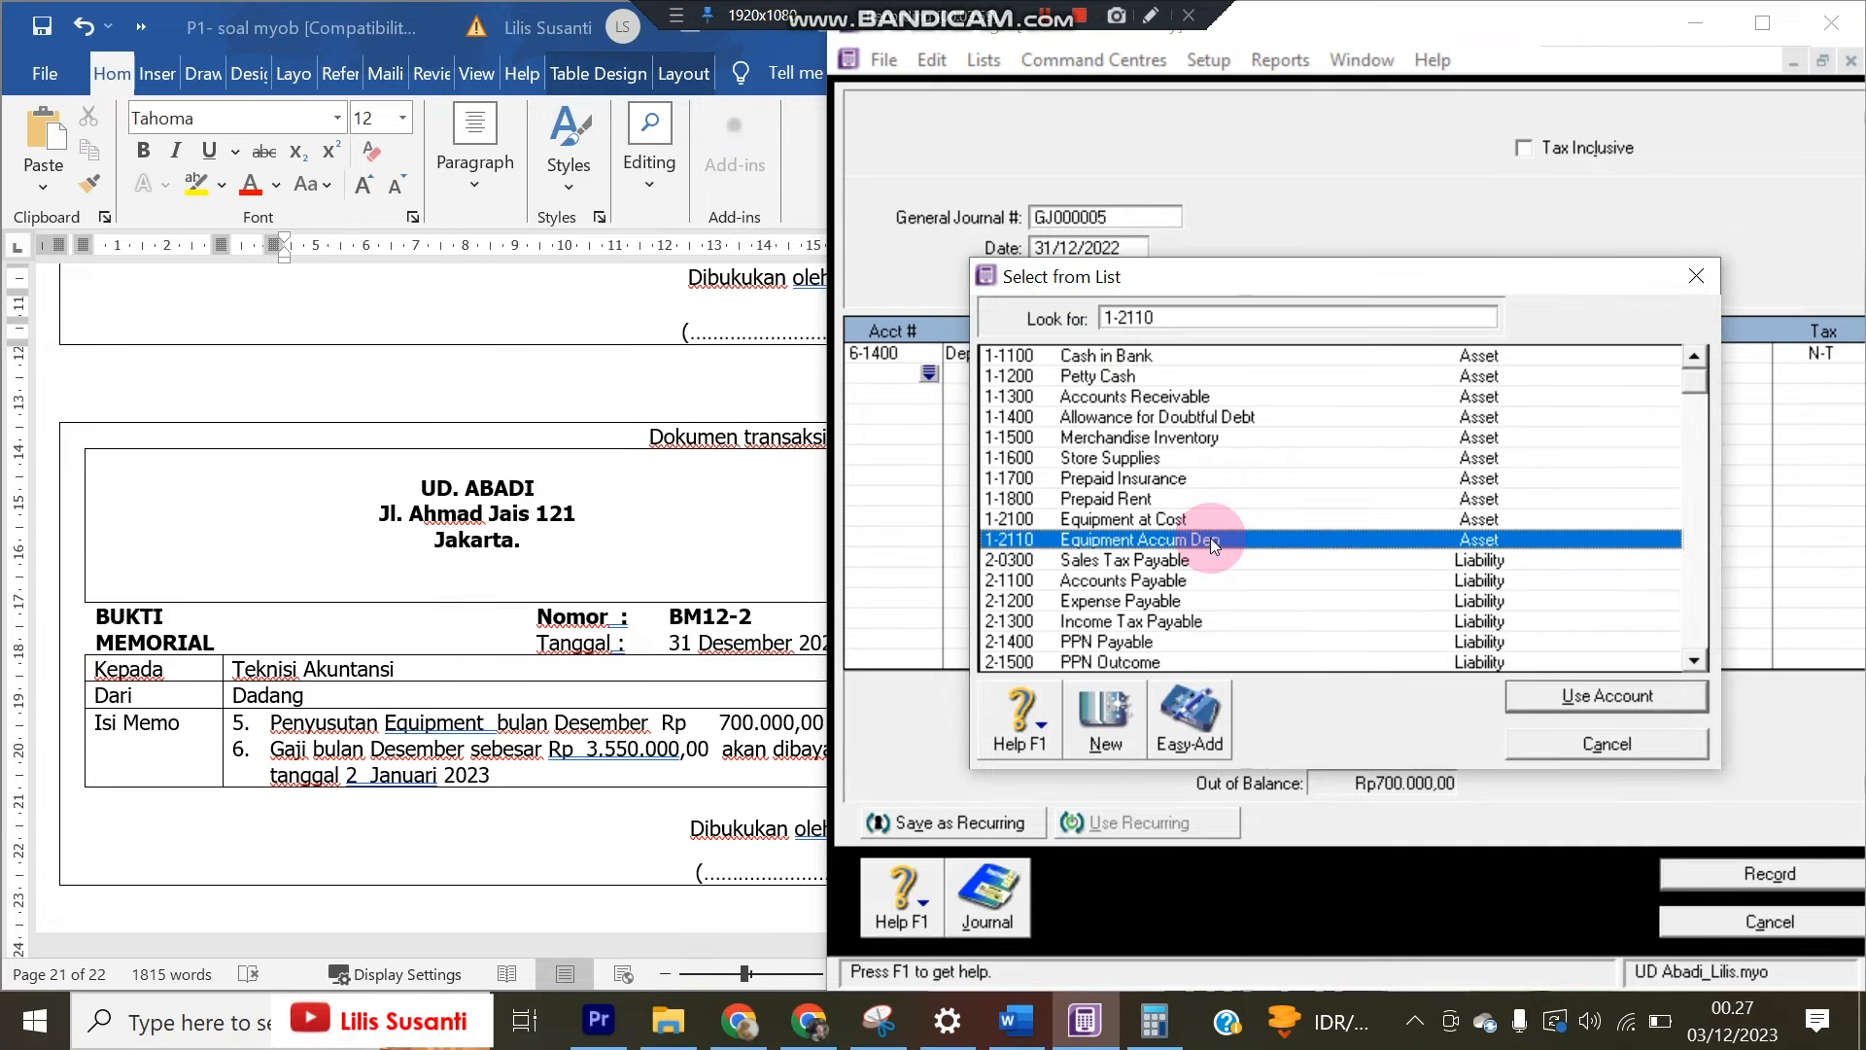
double_click(1214, 546)
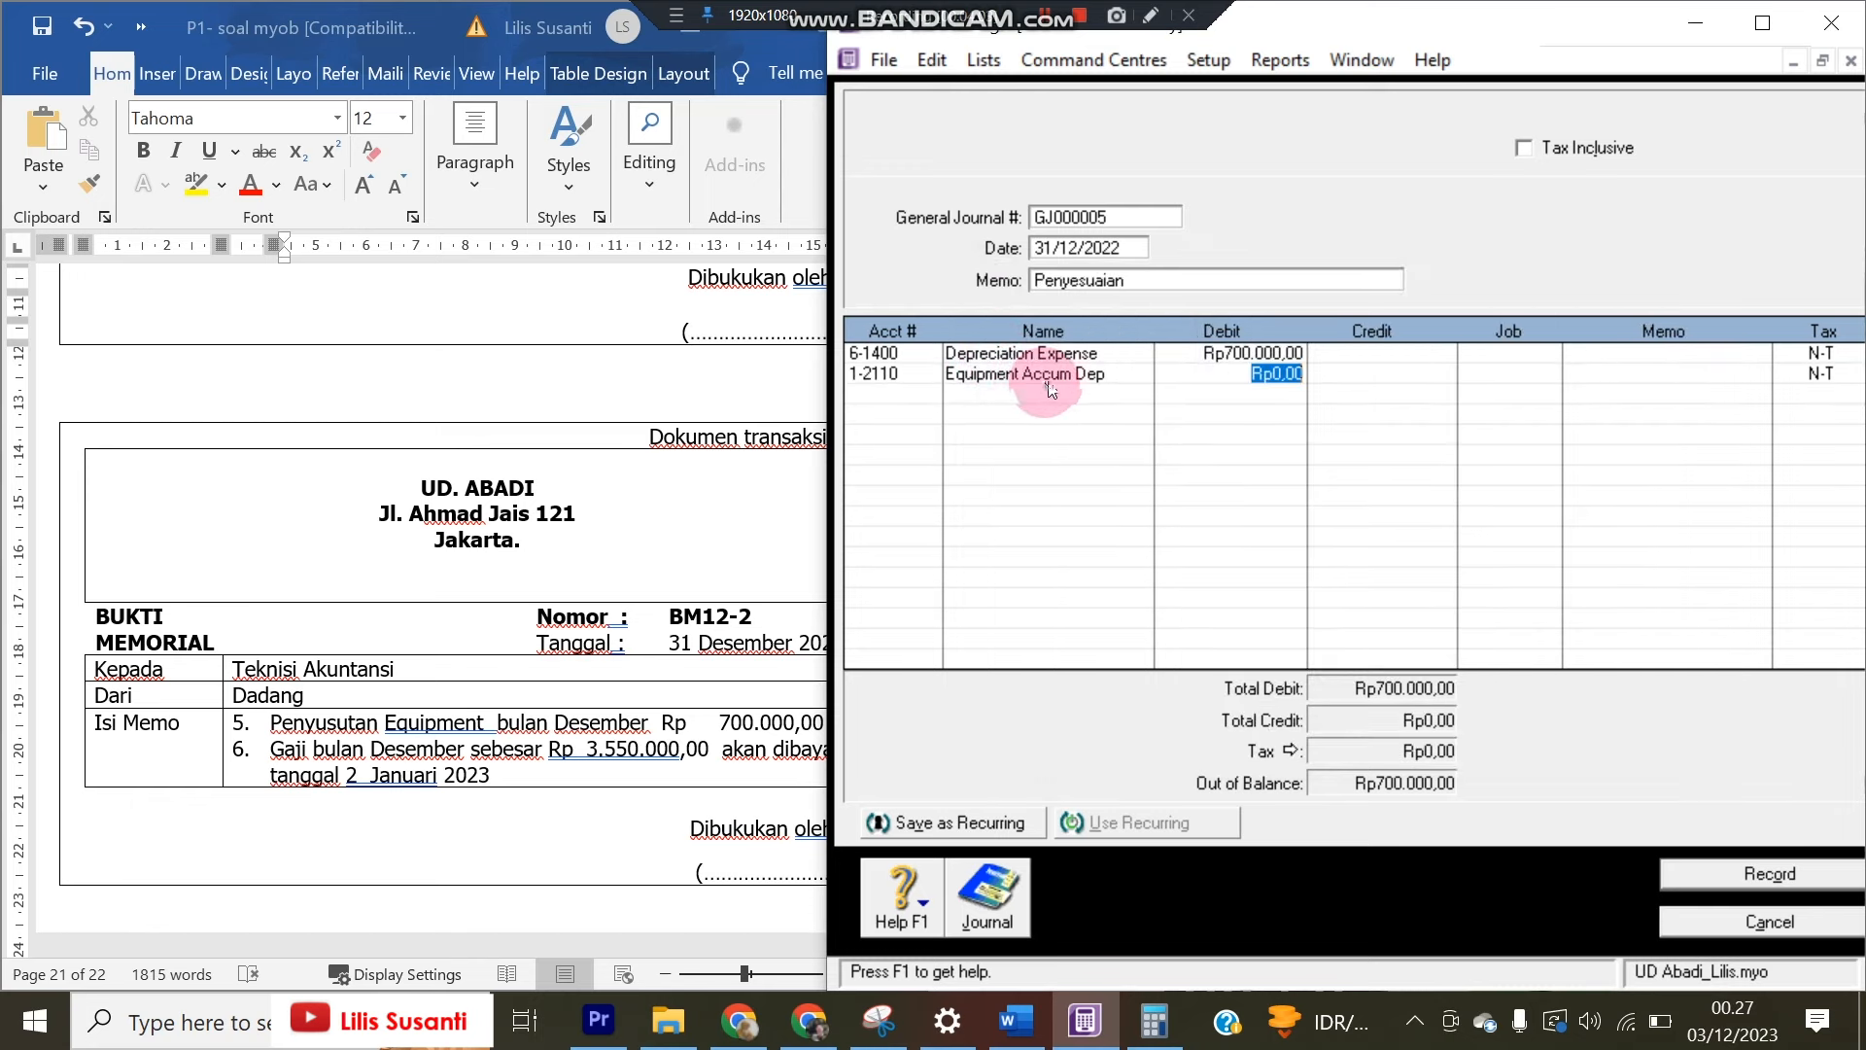
key("Tab")
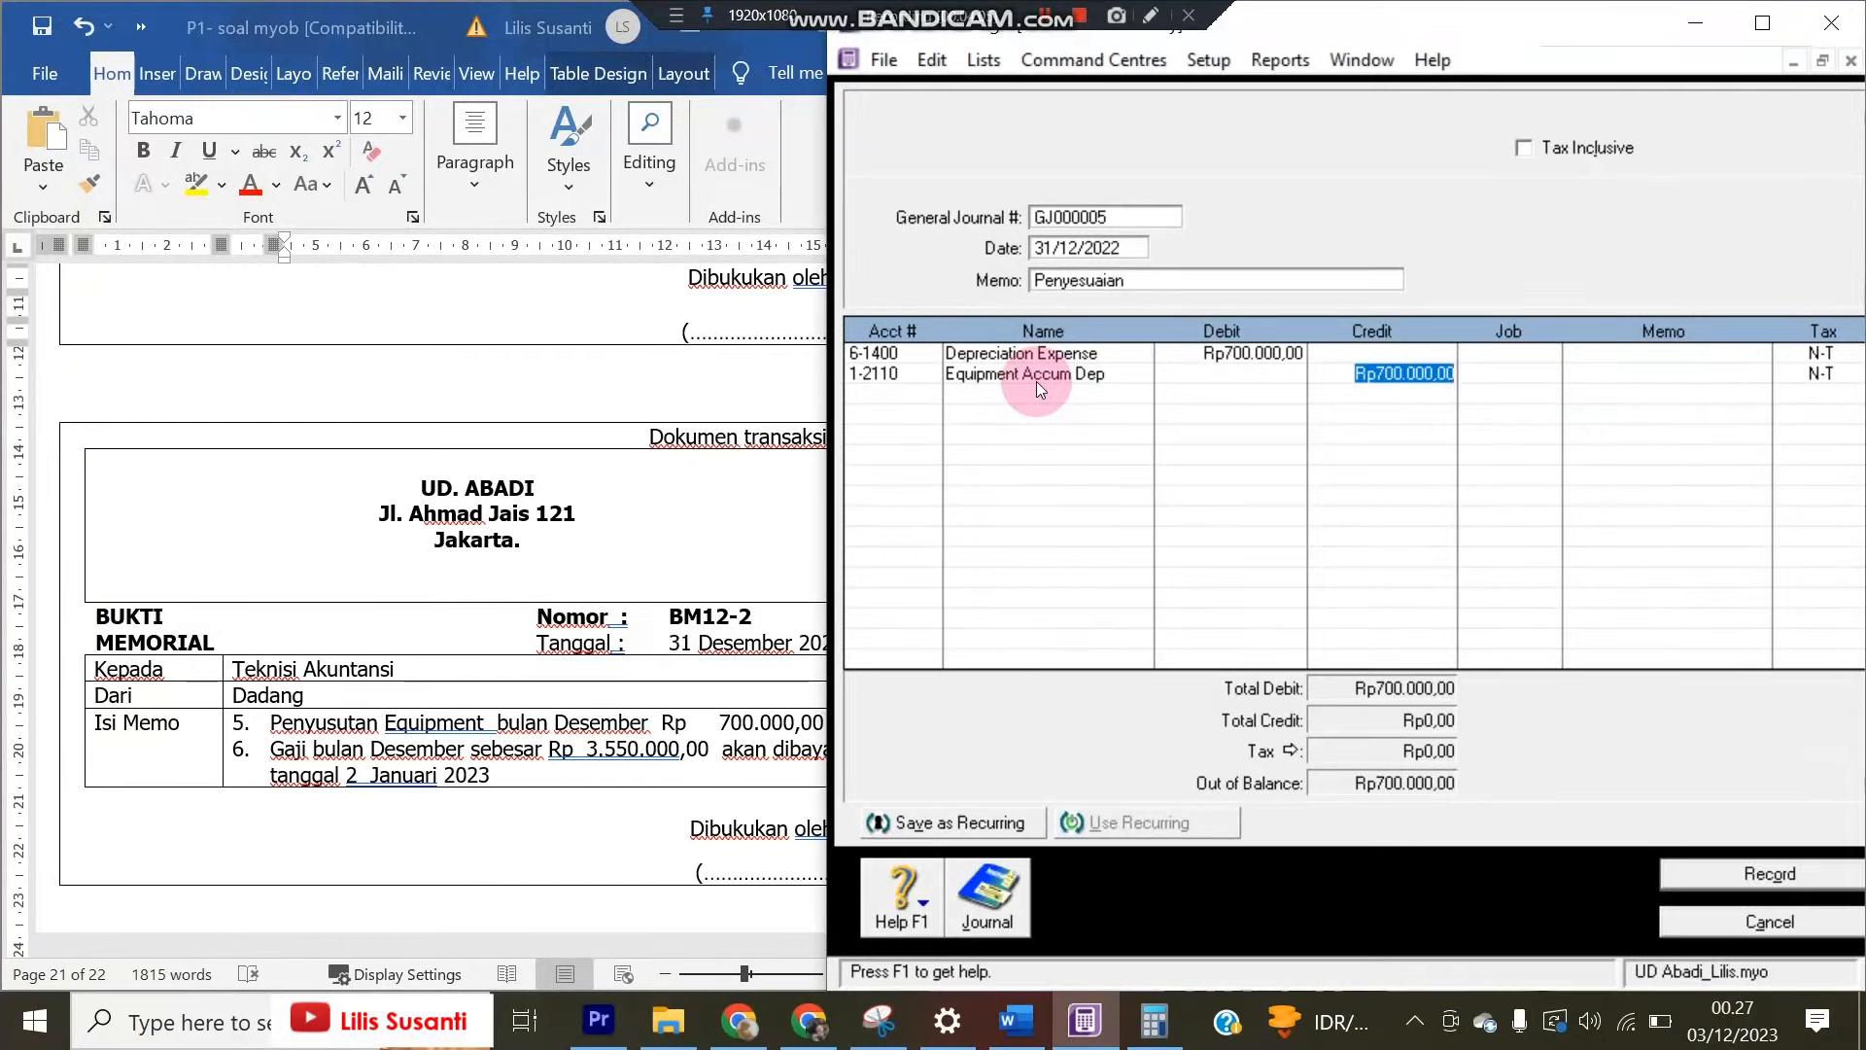
key("Tab")
key("Tab")
key("Tab")
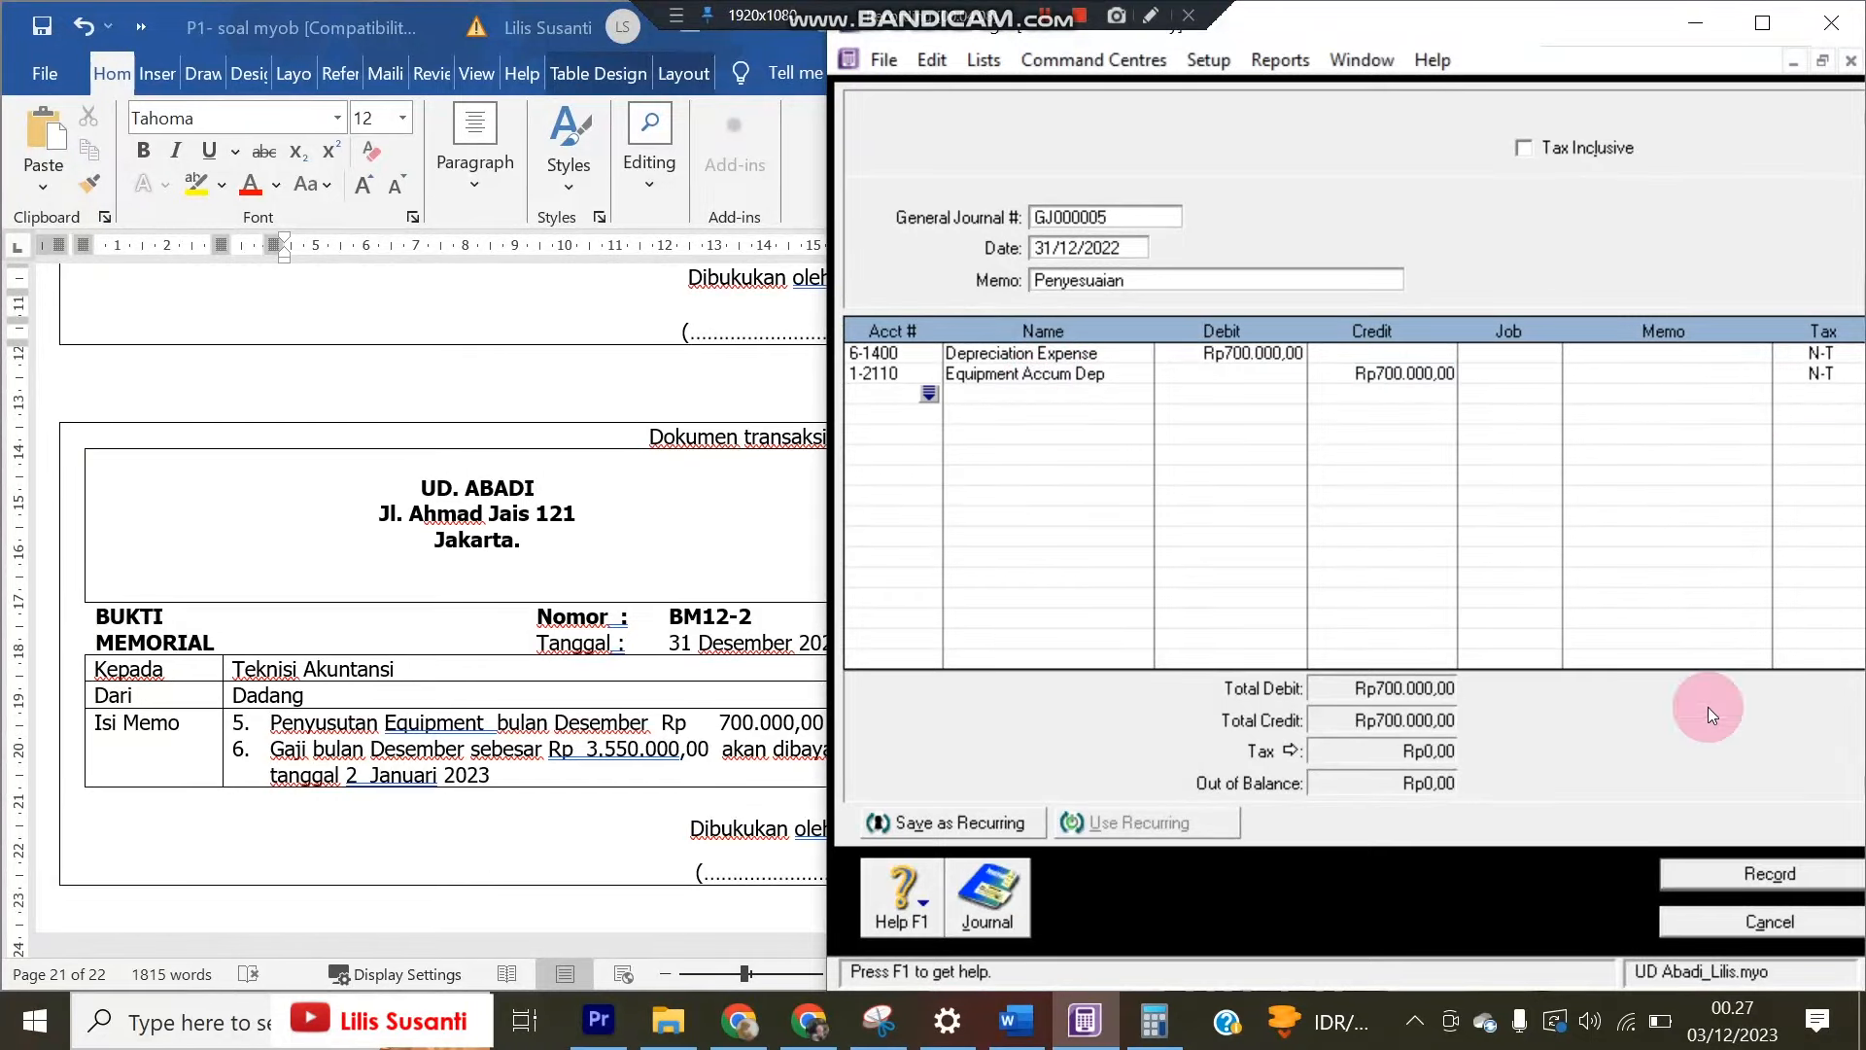
left_click(1770, 873)
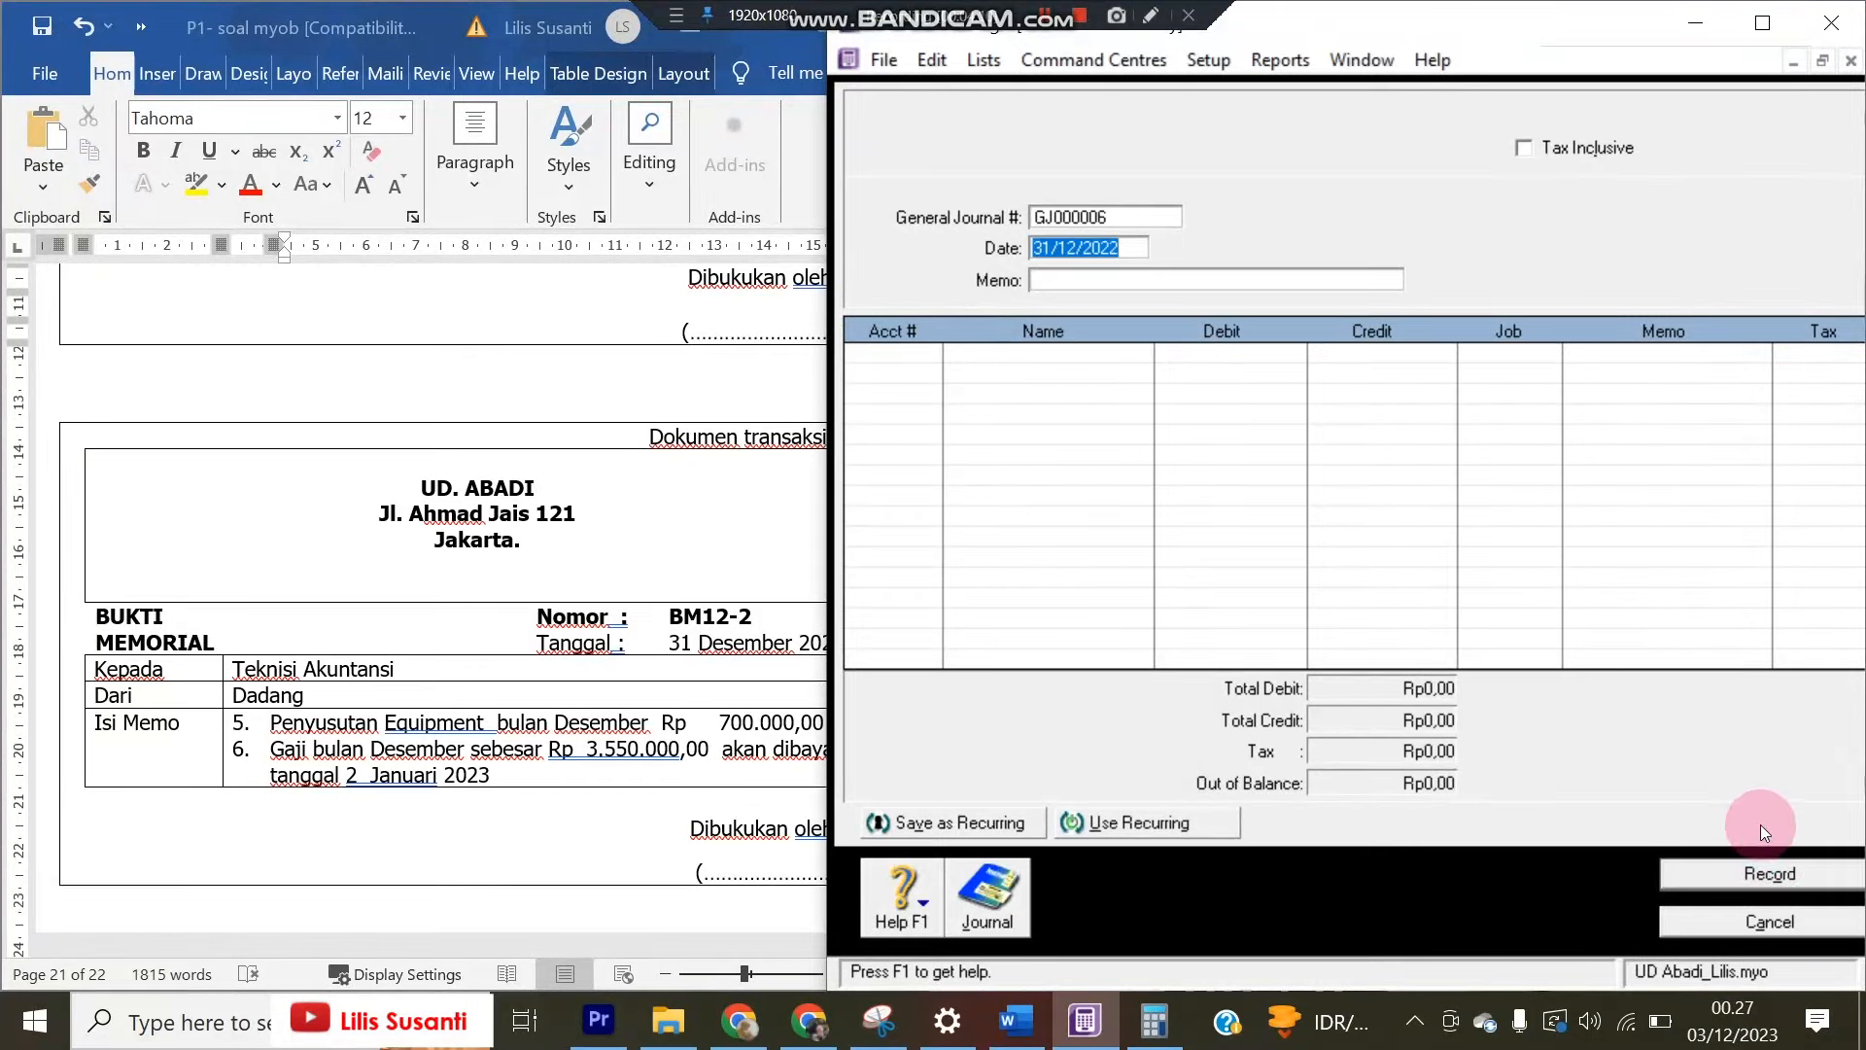
Enter "Penyesuaian" as the memo of the next journal entry and check the December salary item in the Word memo
left_click(1137, 280)
type("Penyesuaian")
key("Tab")
left_click(277, 748)
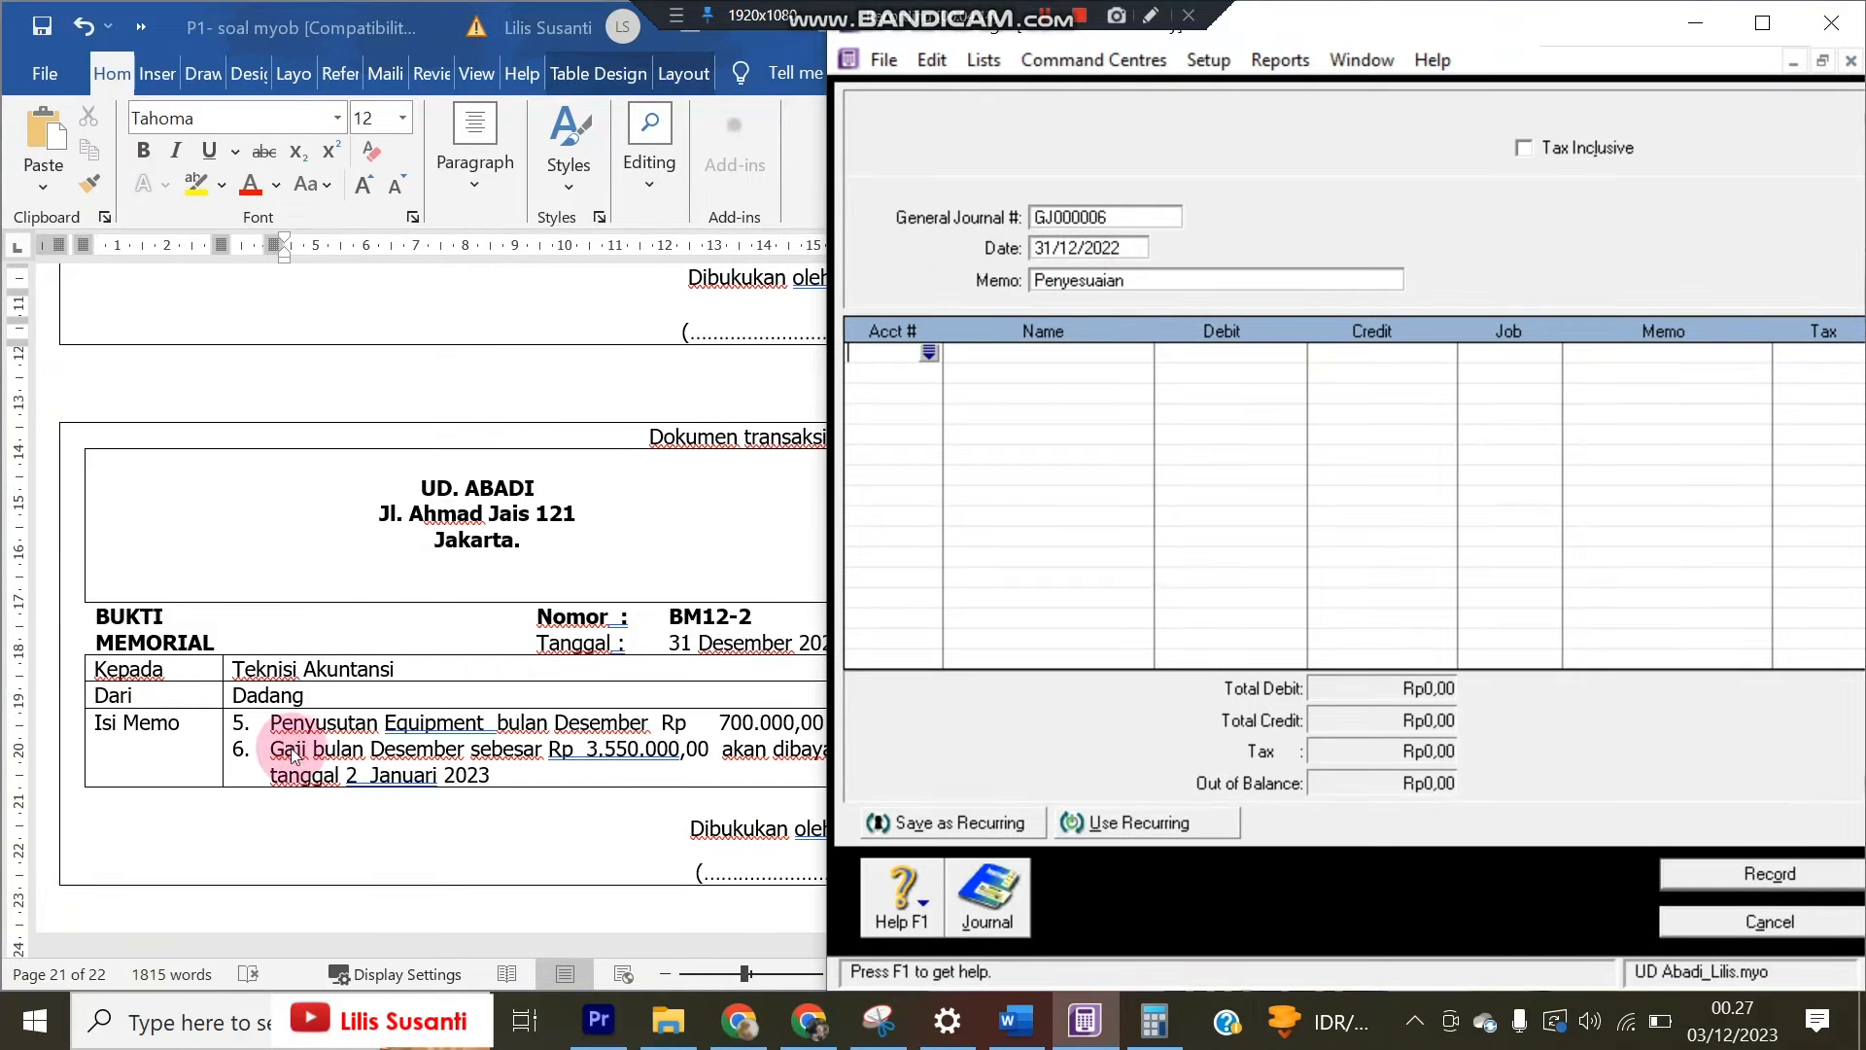
left_click_drag(277, 749, 638, 753)
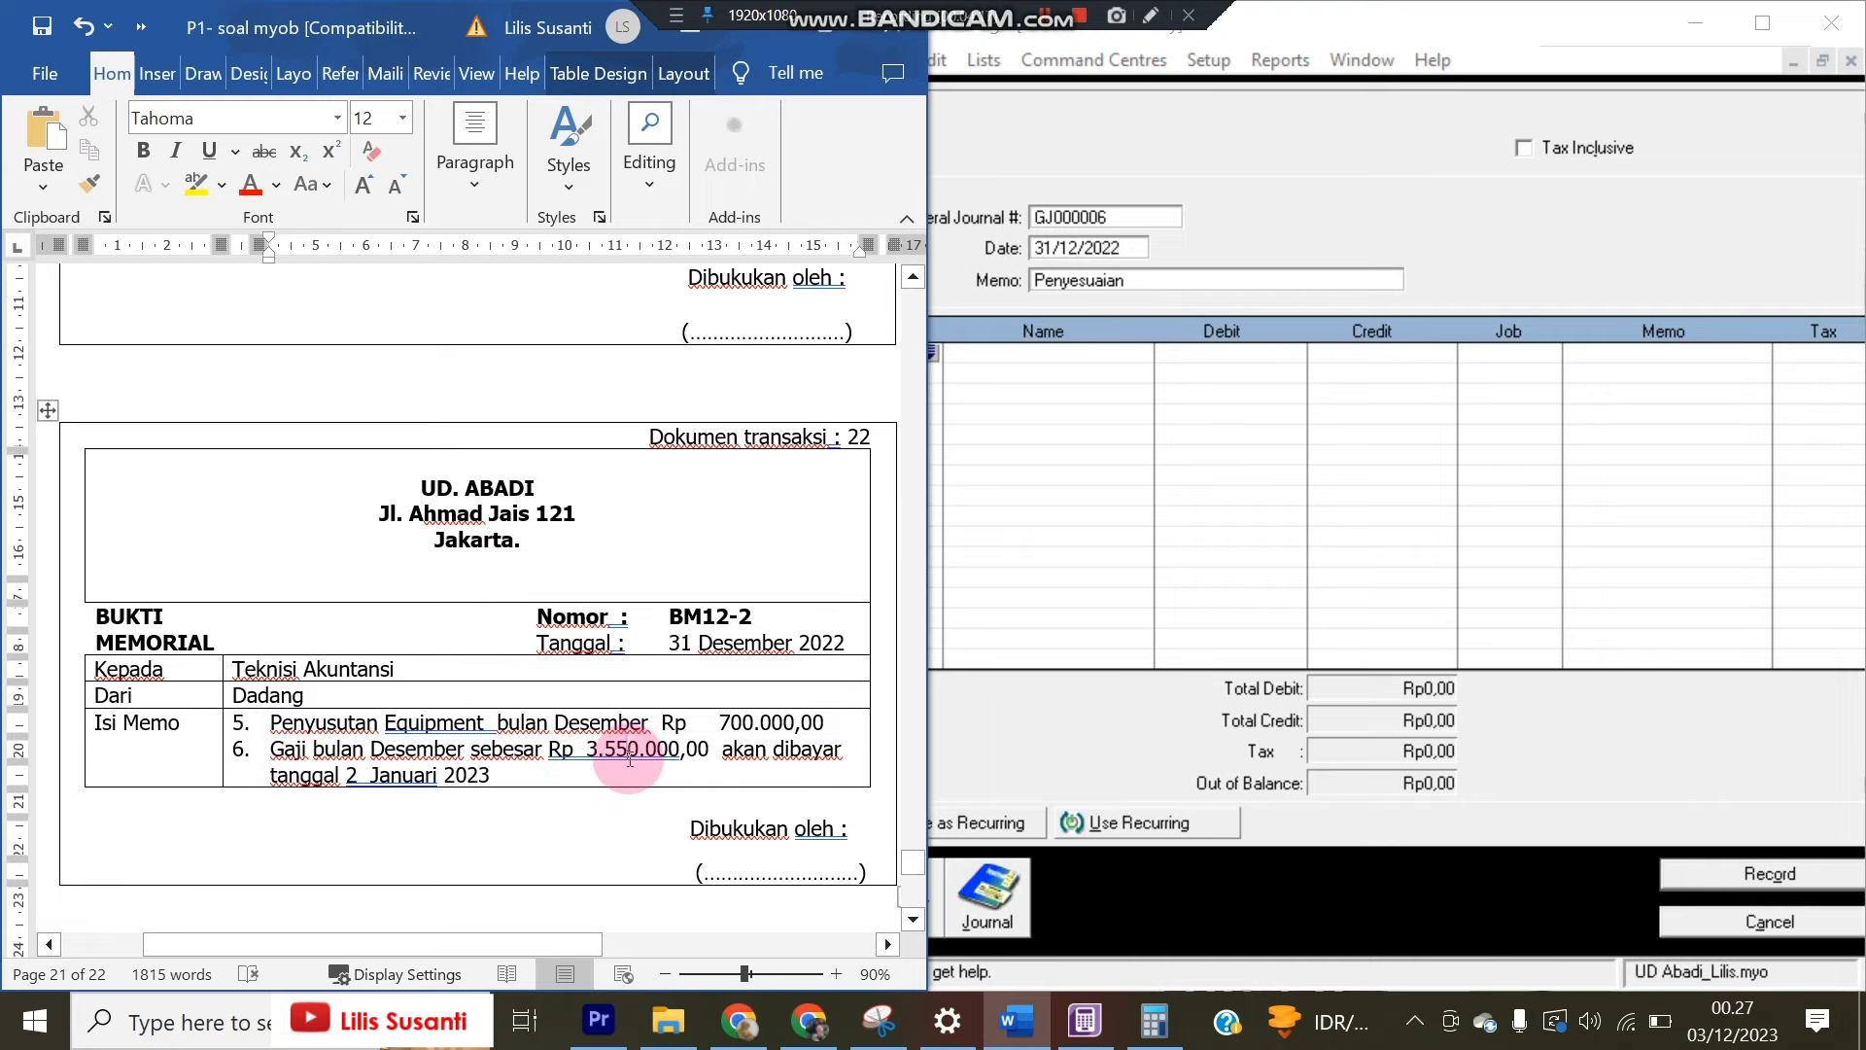
double_click(632, 750)
left_click(683, 748)
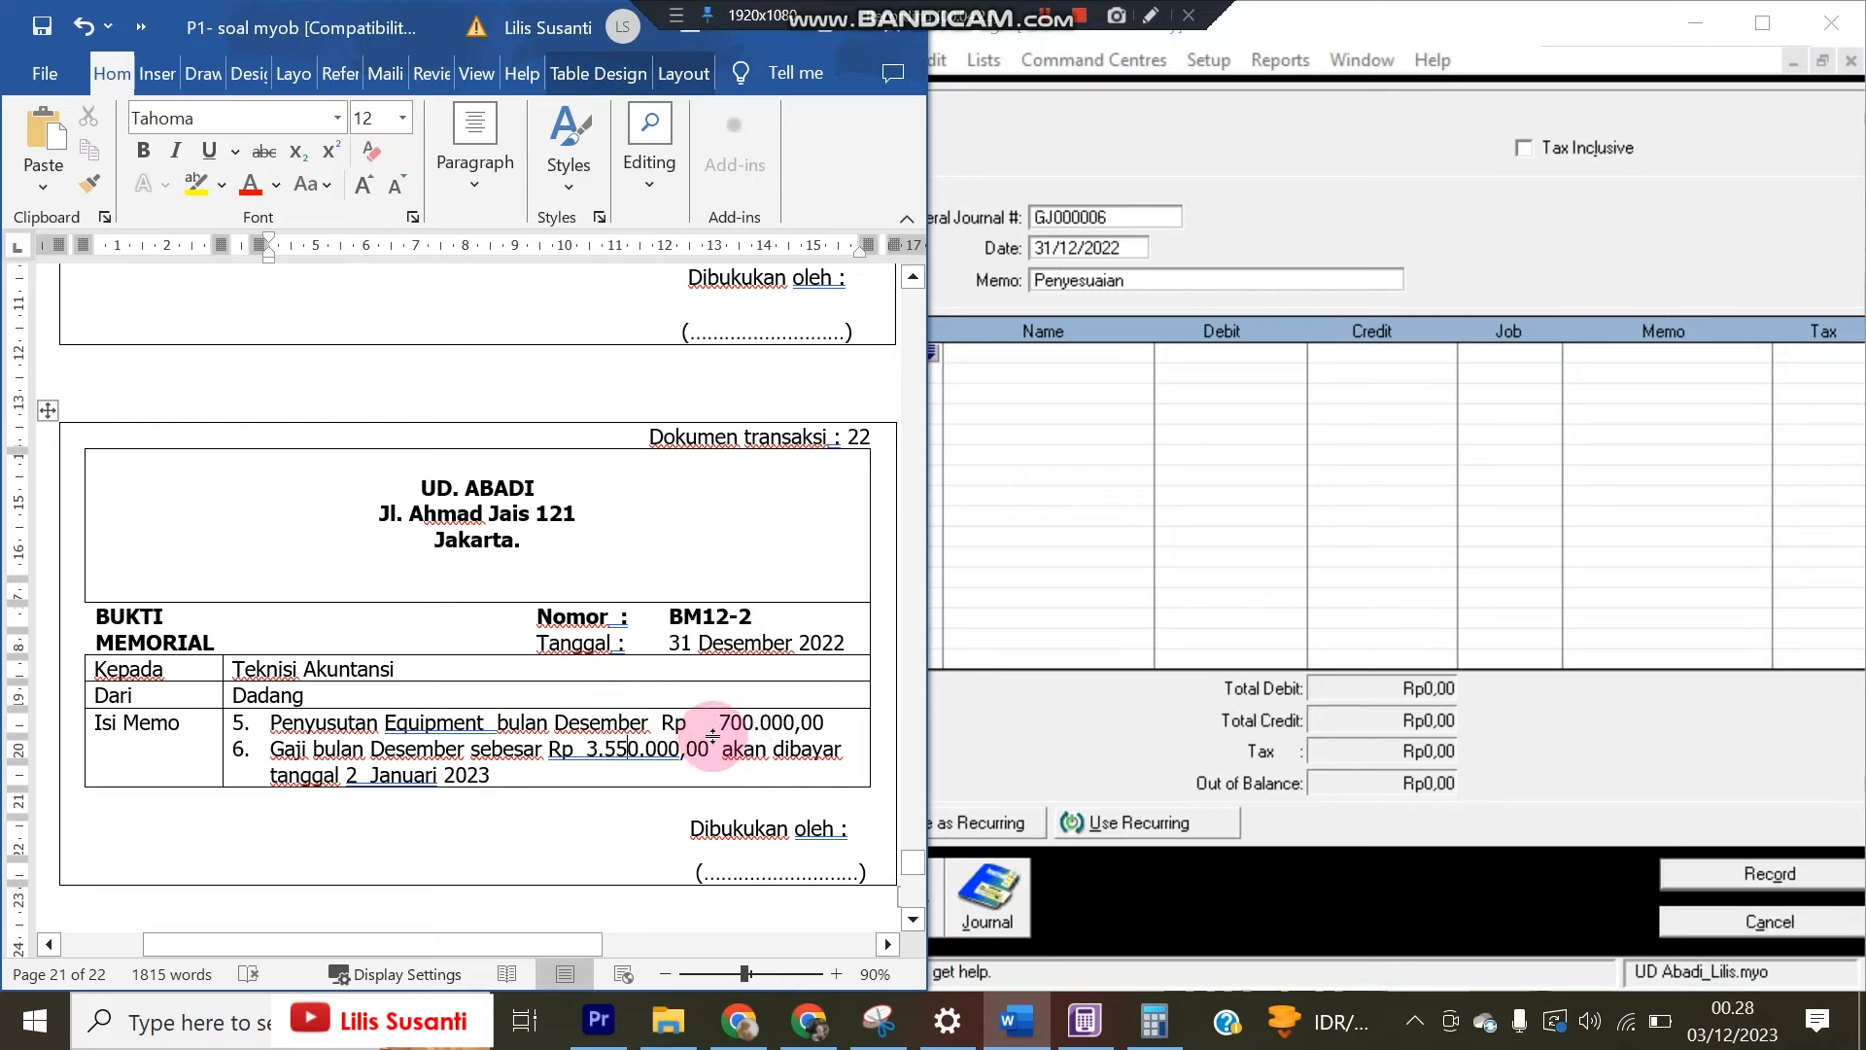
Return to ABSS, assign account 6-1700 Wages & Salaries to the first line and debit it with Rp3.550.000
left_click(1034, 363)
left_click(929, 354)
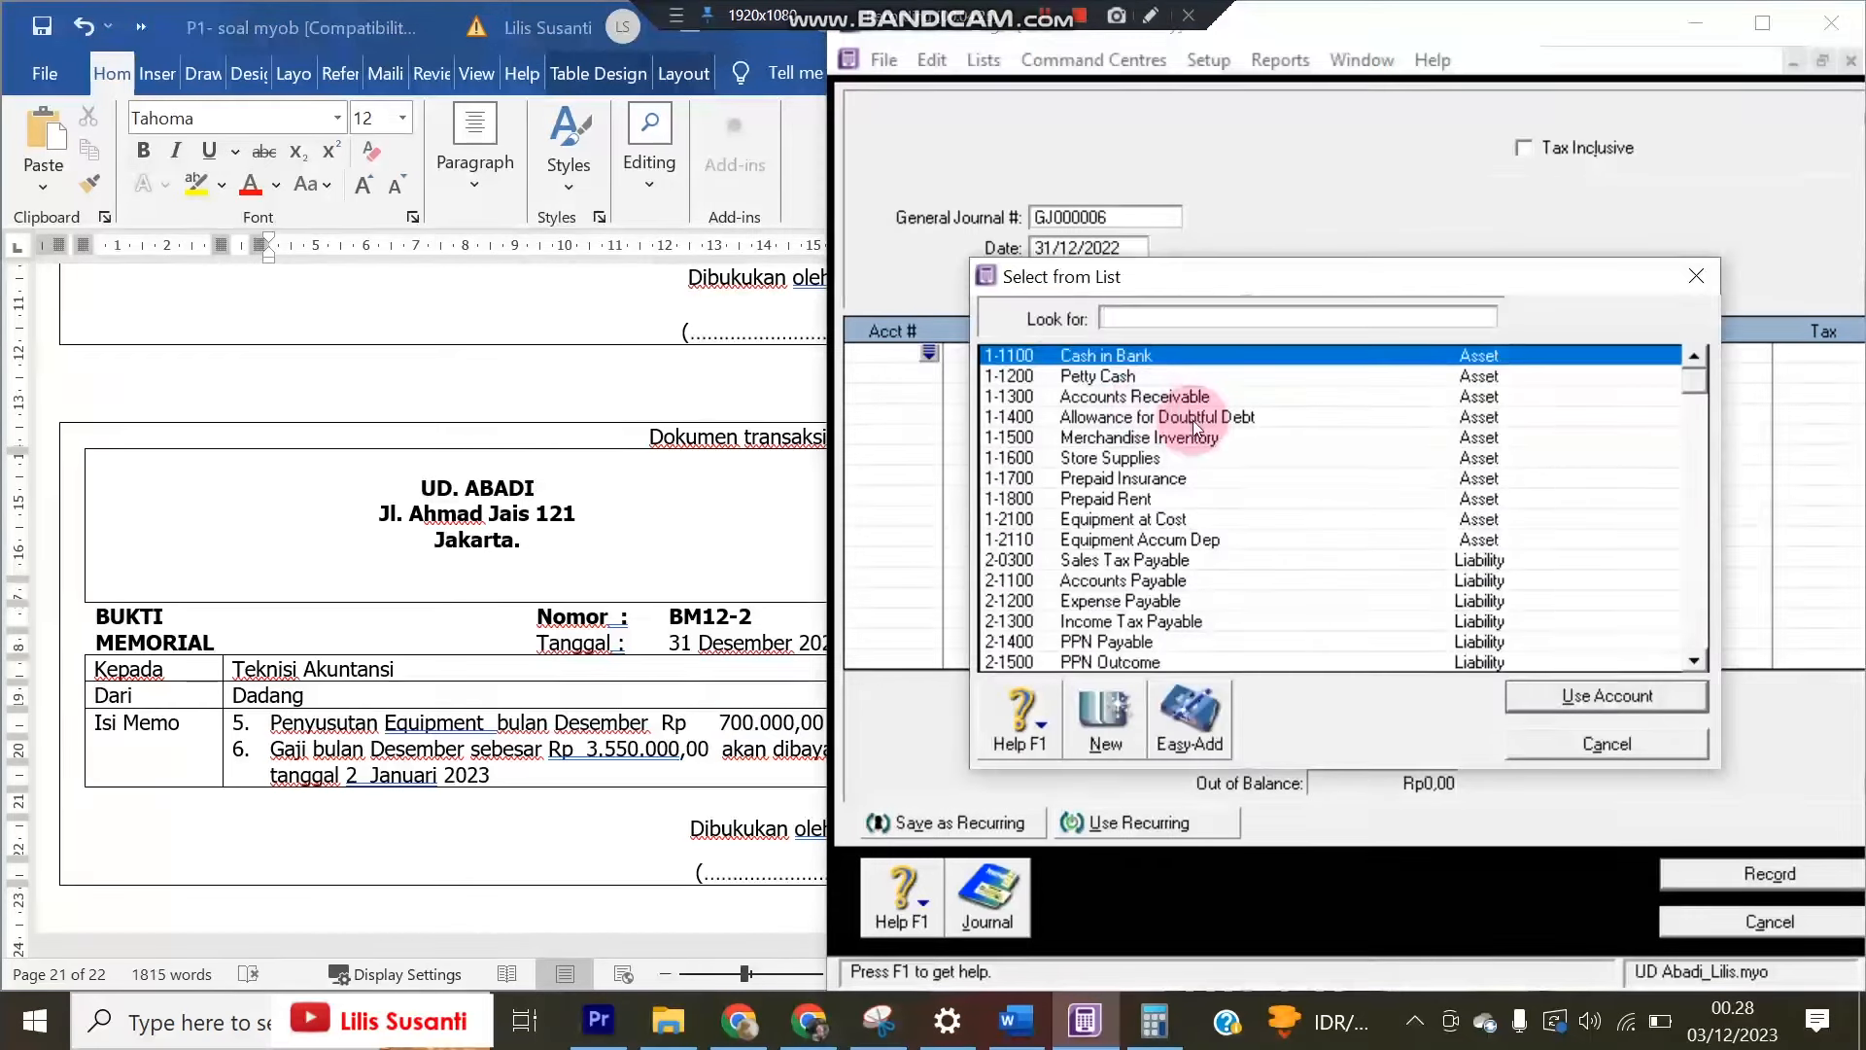
type("6")
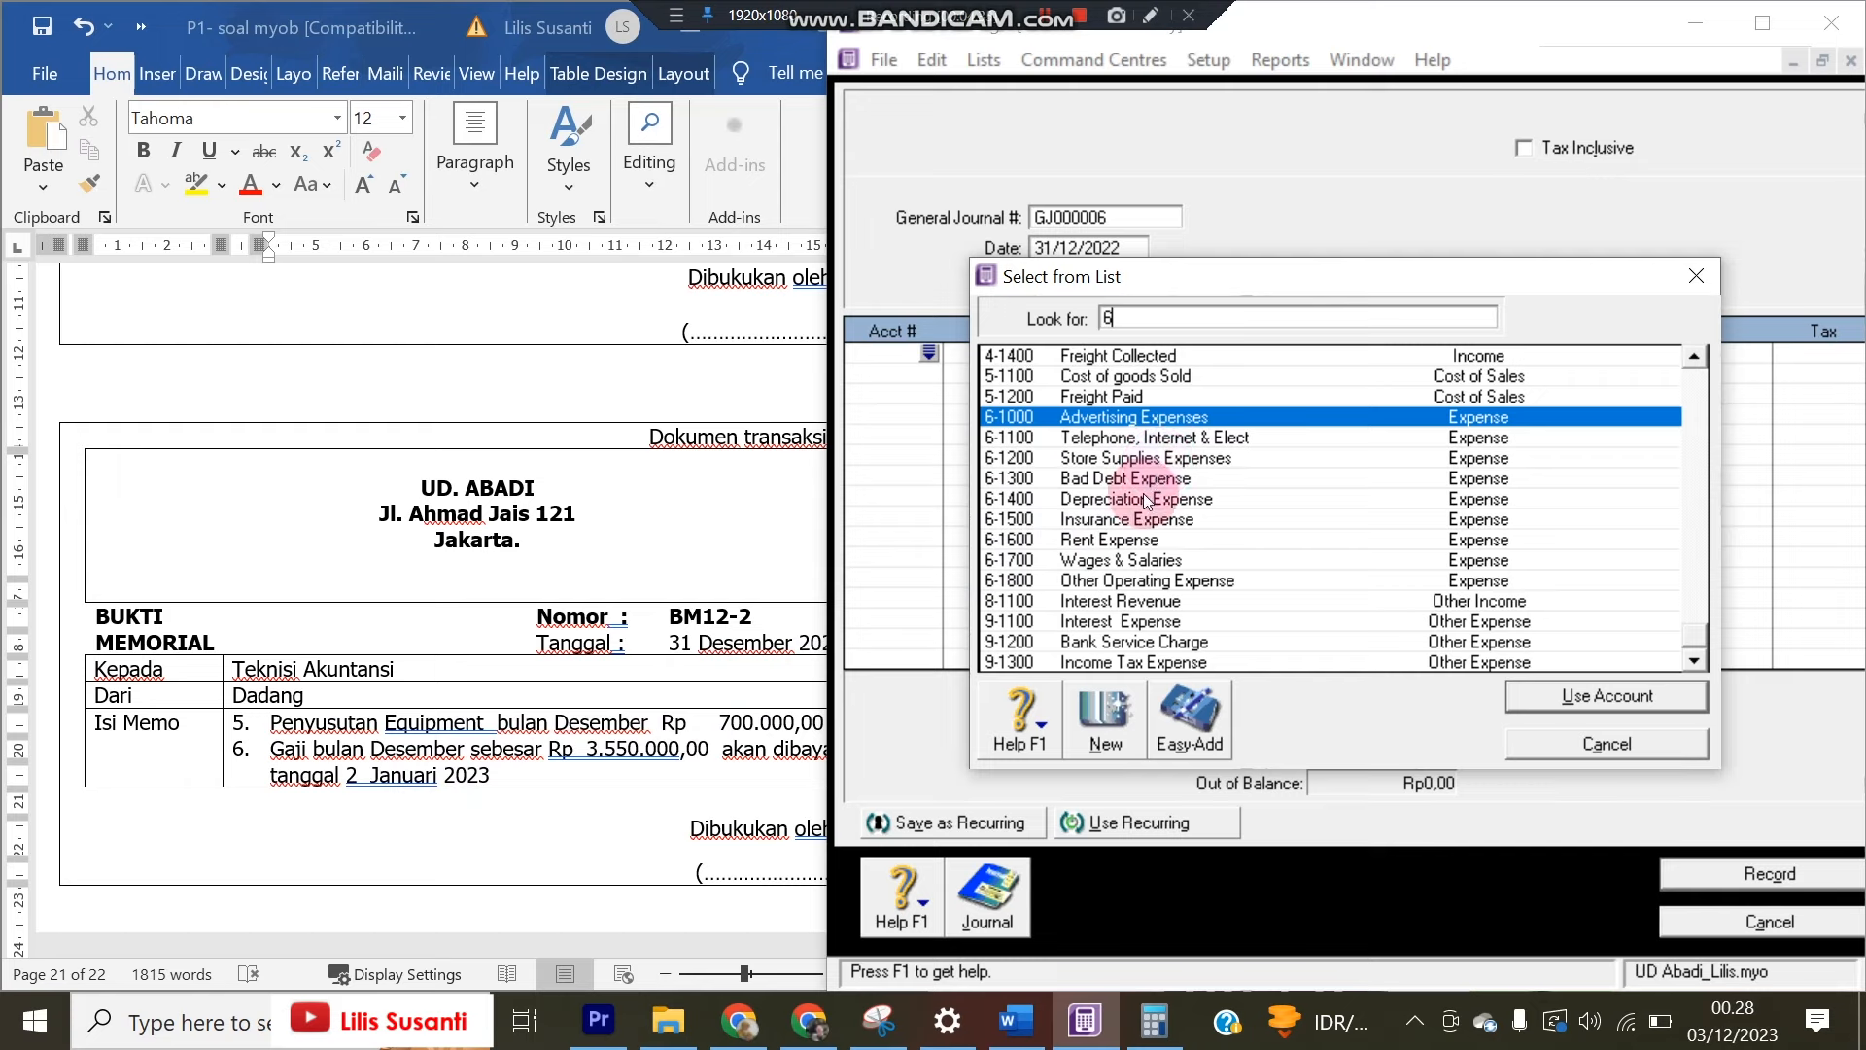
double_click(1122, 558)
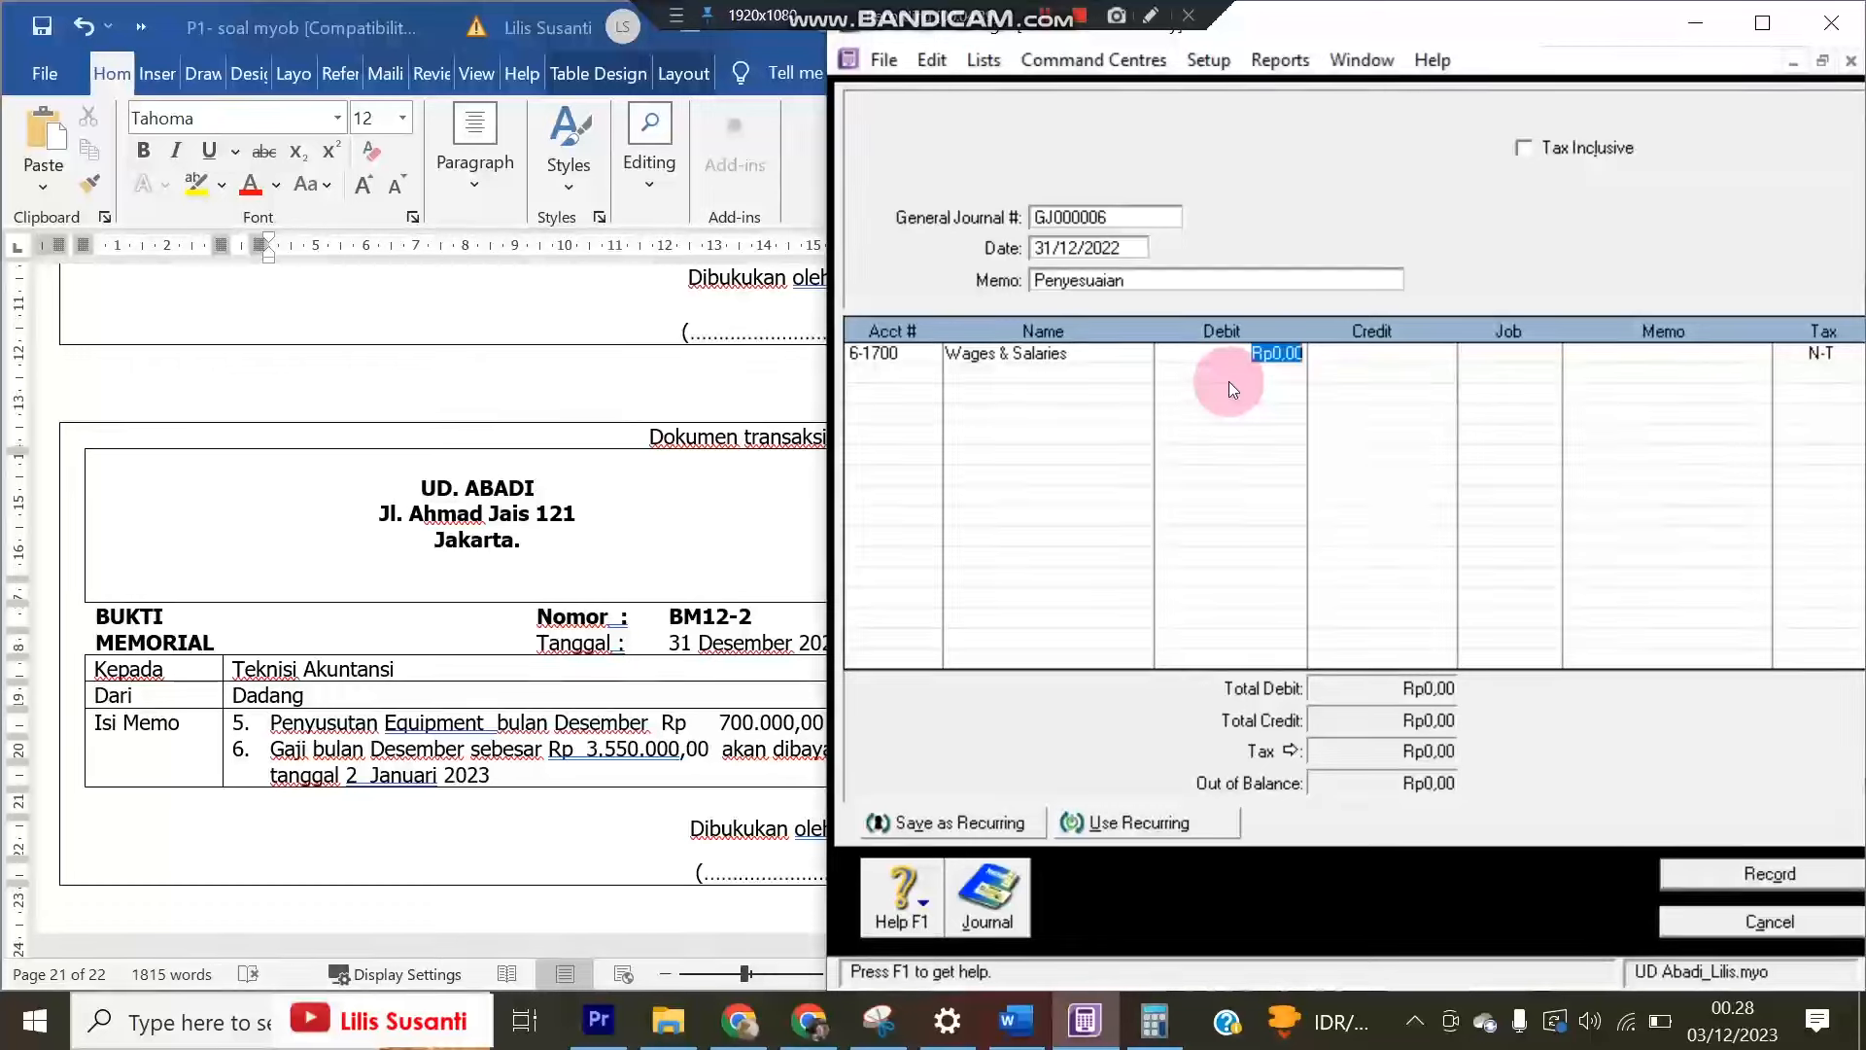
type("355")
key("Return")
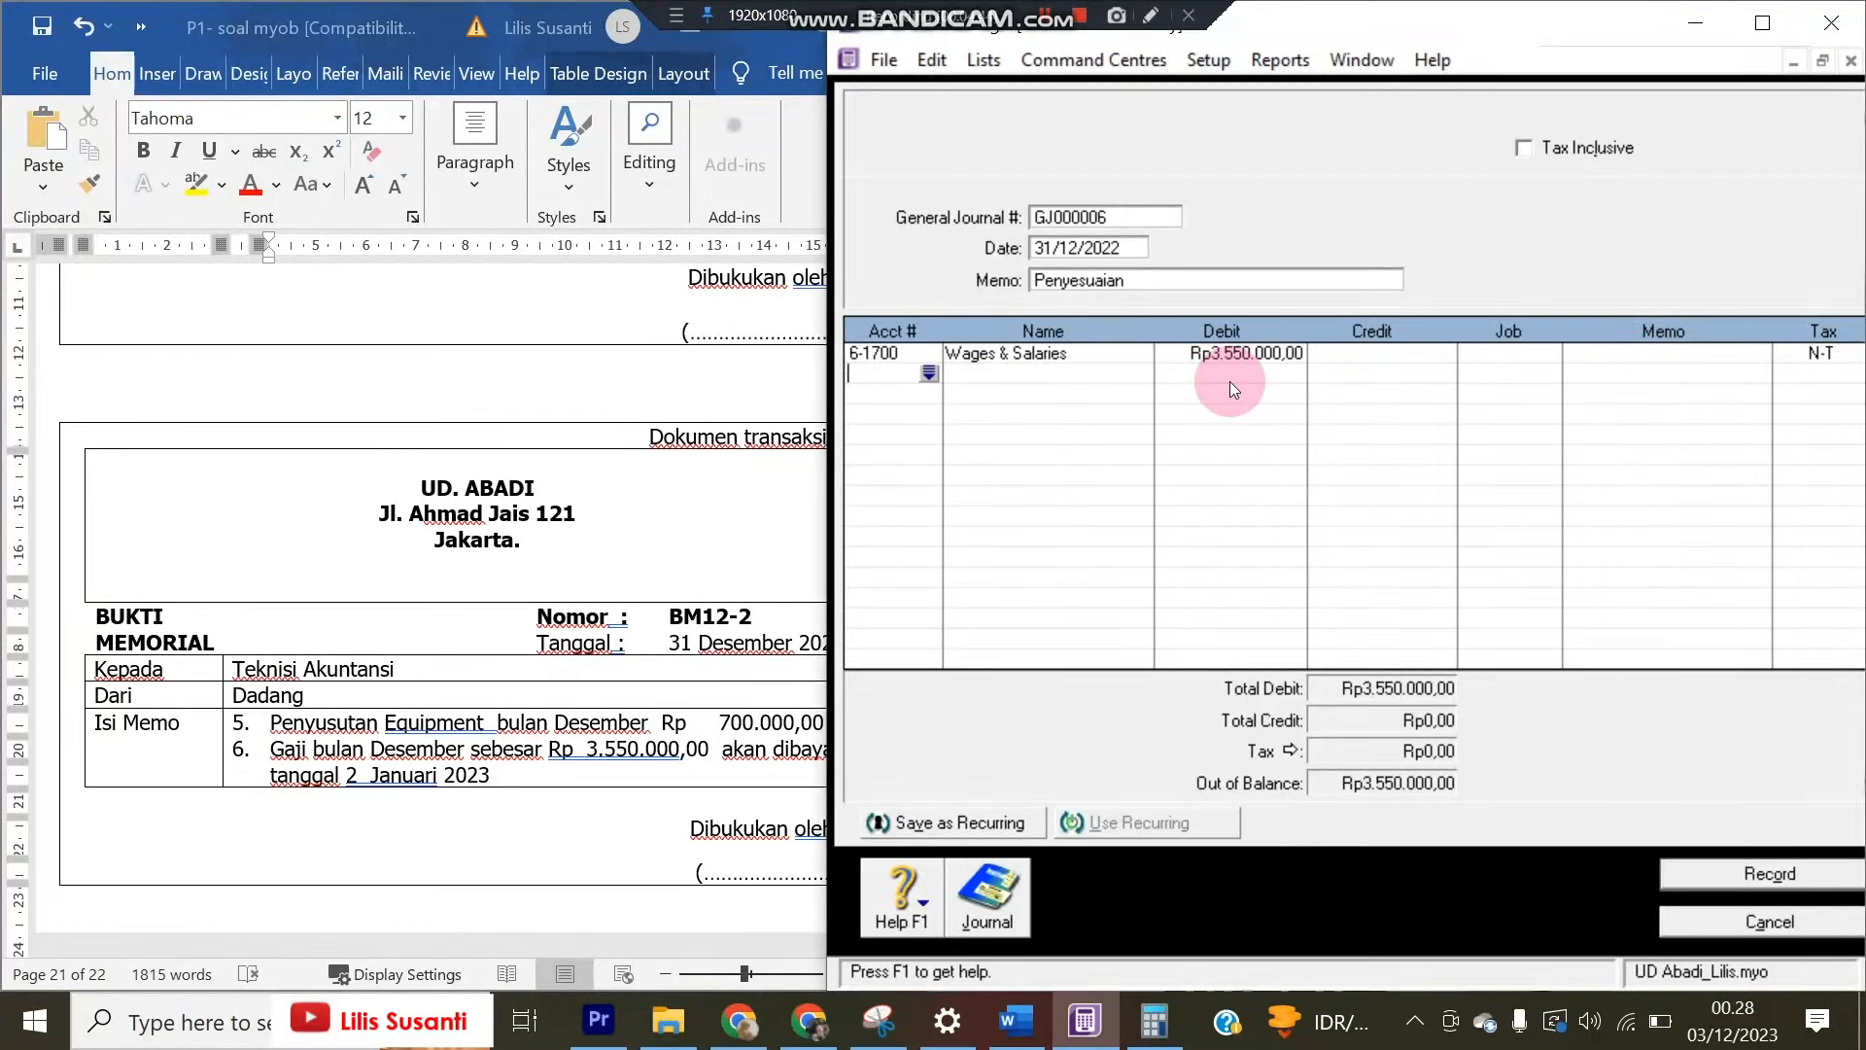
Credit account 2-1200 Expense Payable with Rp3.550.000 on the second line and record the entry
key("Return")
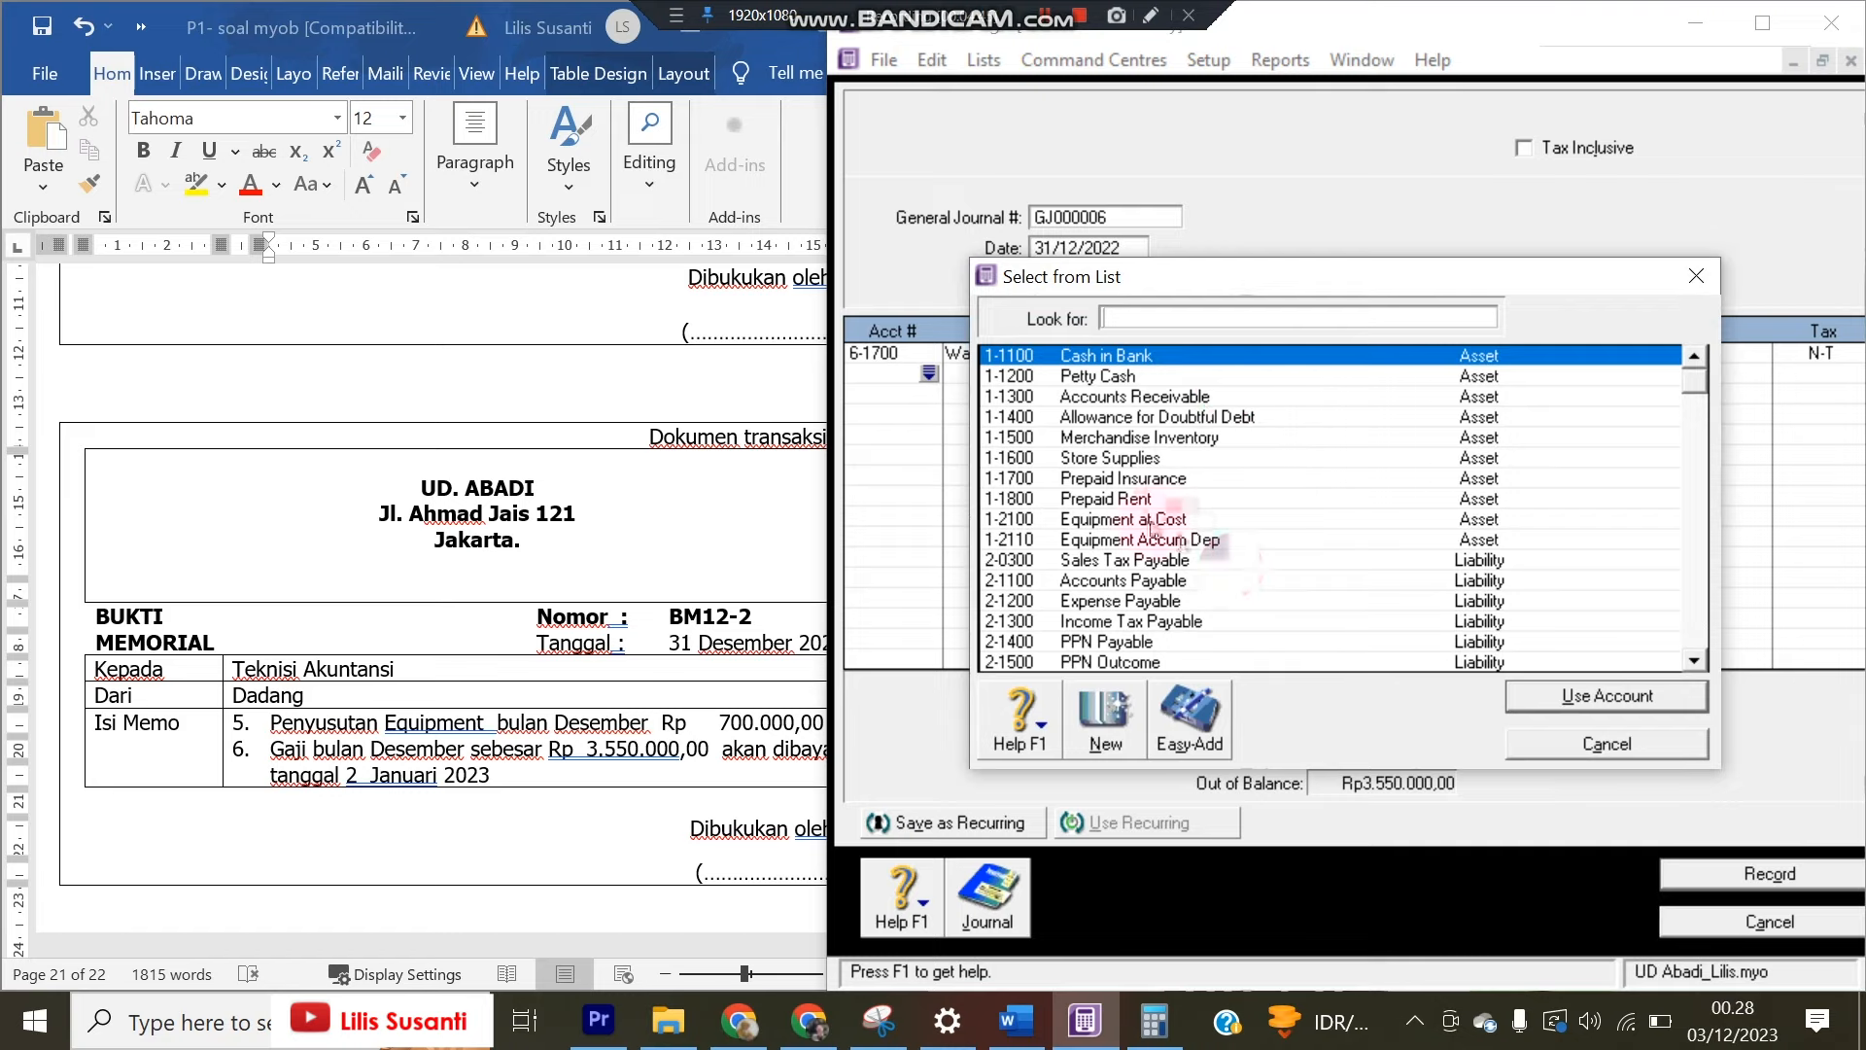
left_click(794, 647)
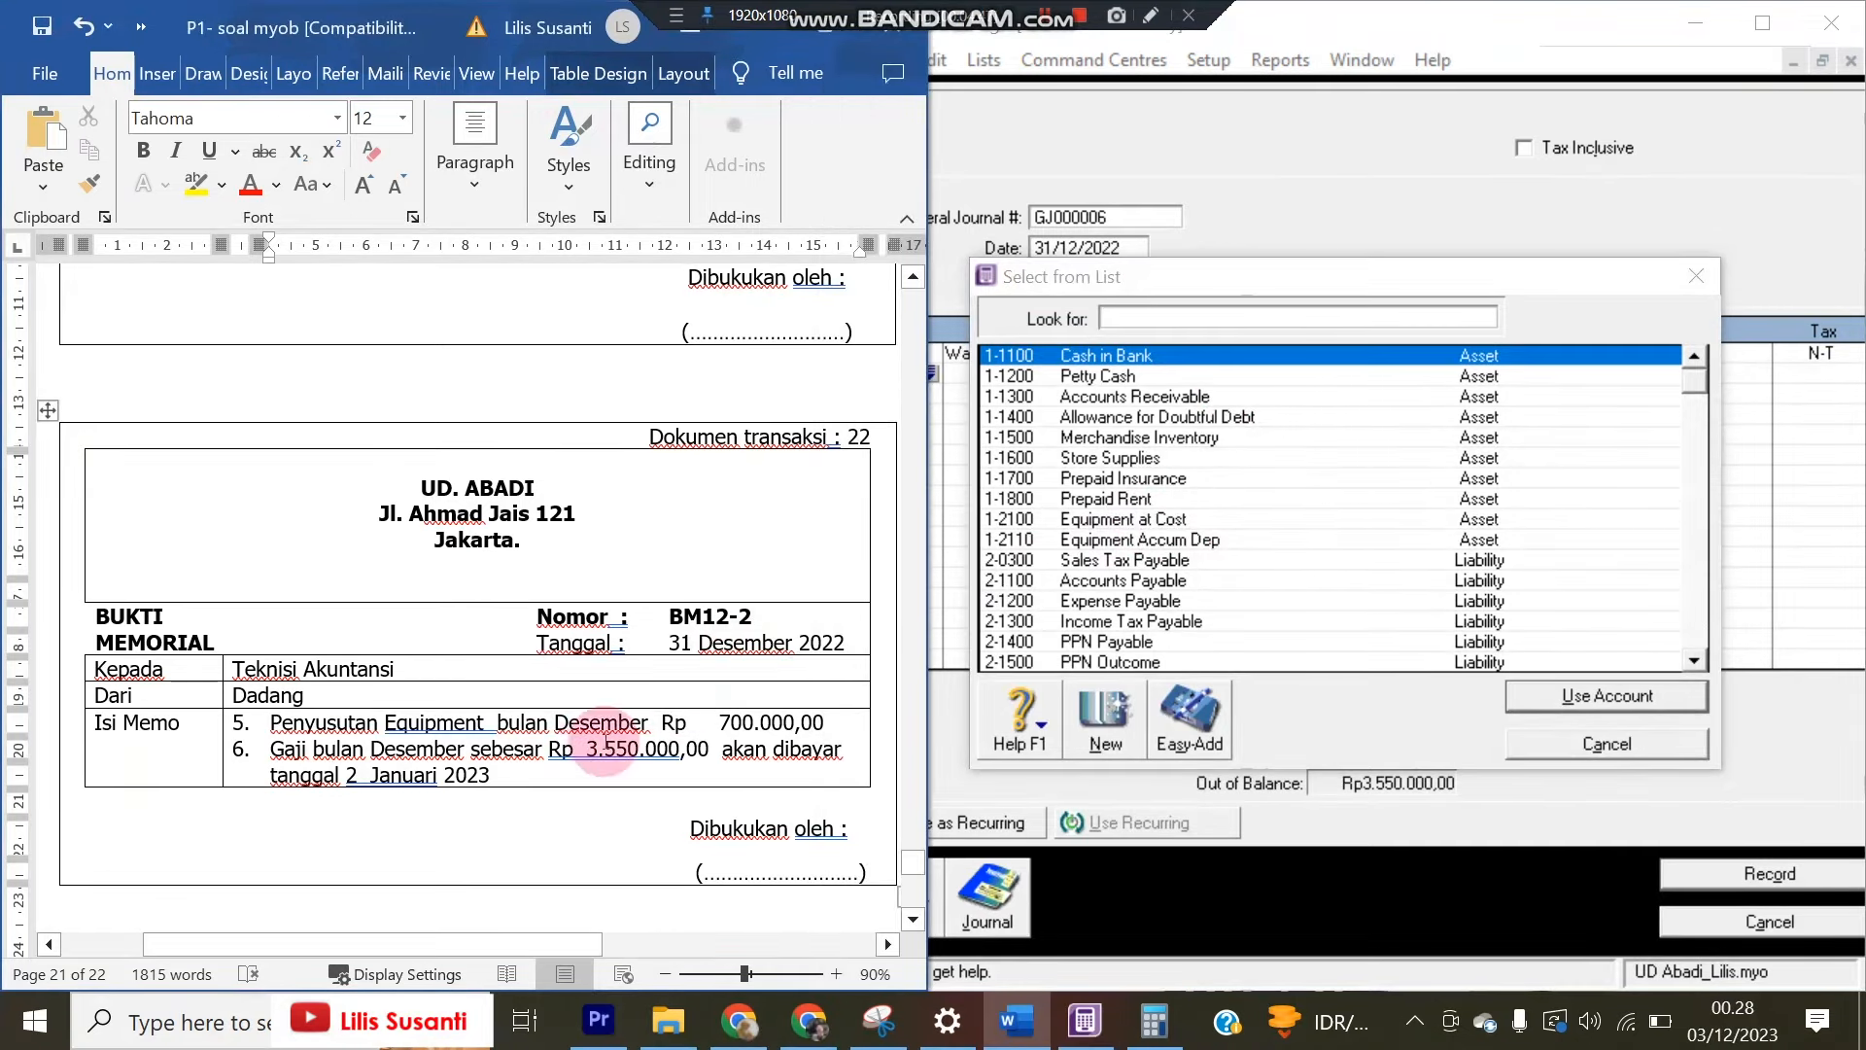
left_click(1120, 602)
double_click(1120, 602)
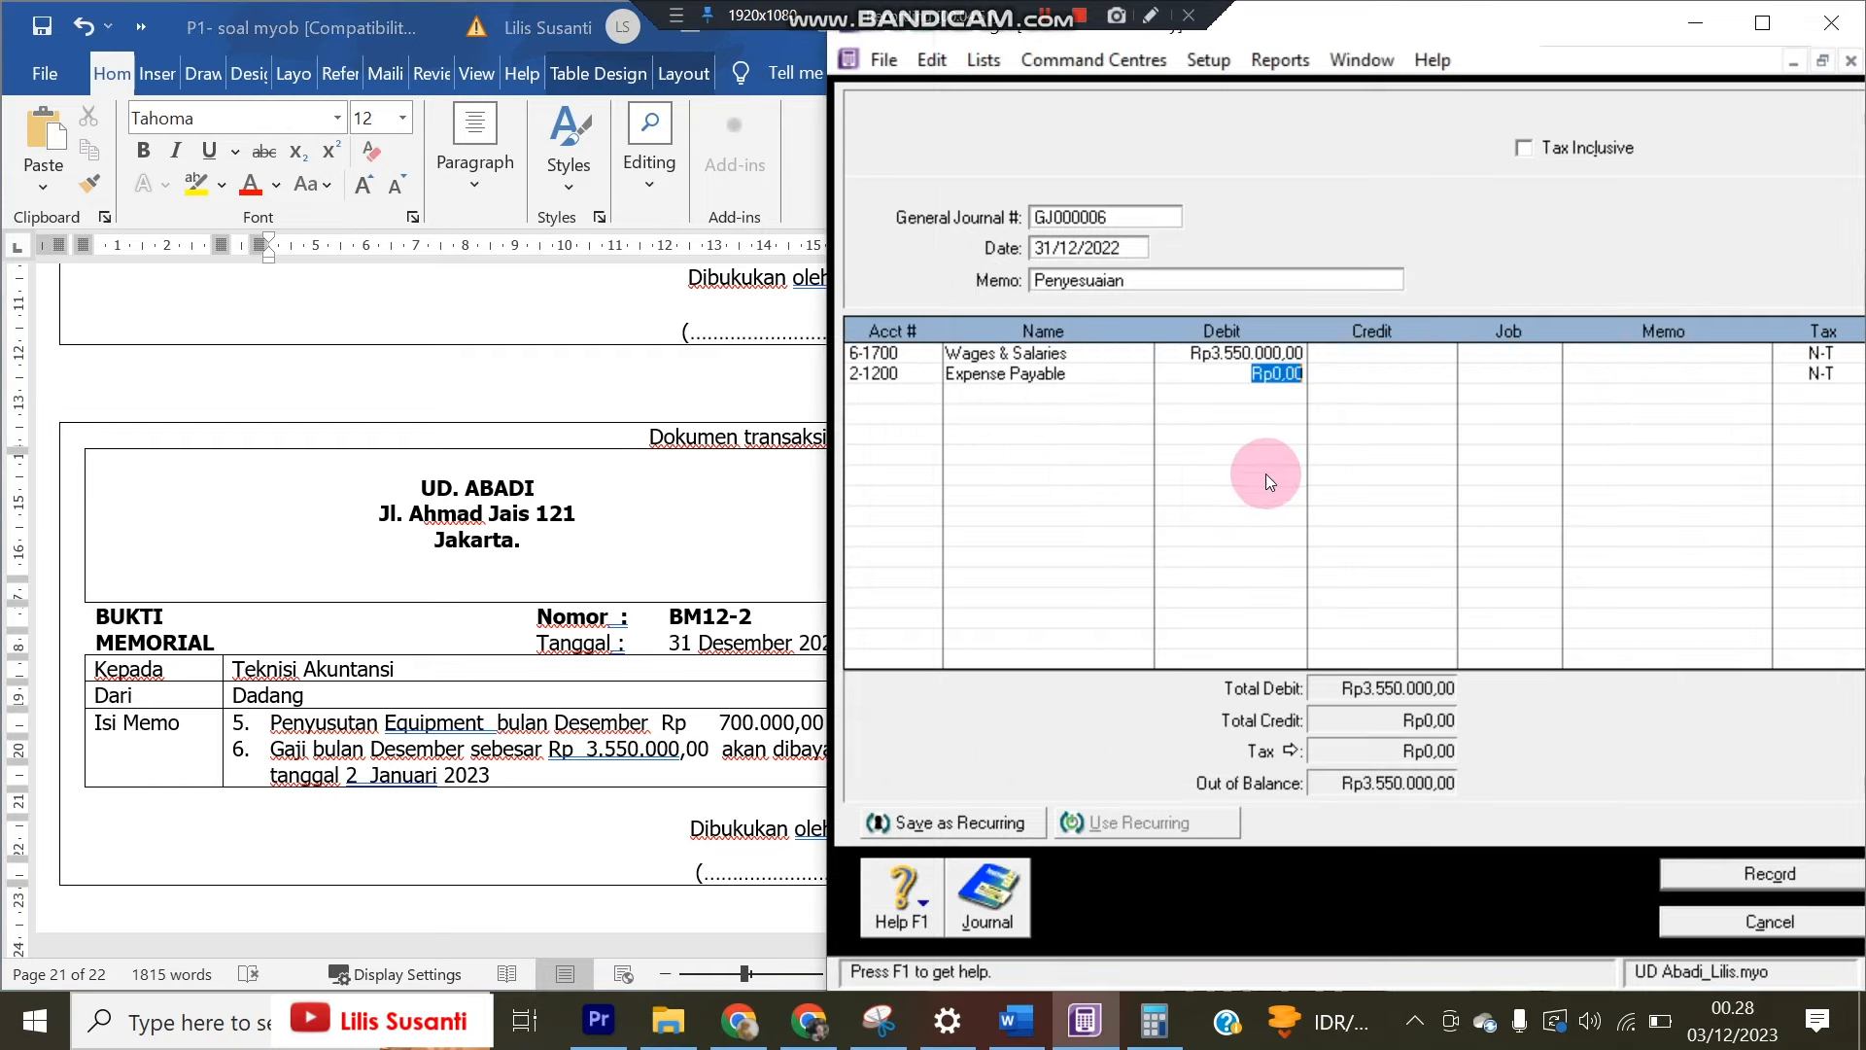
key("Tab")
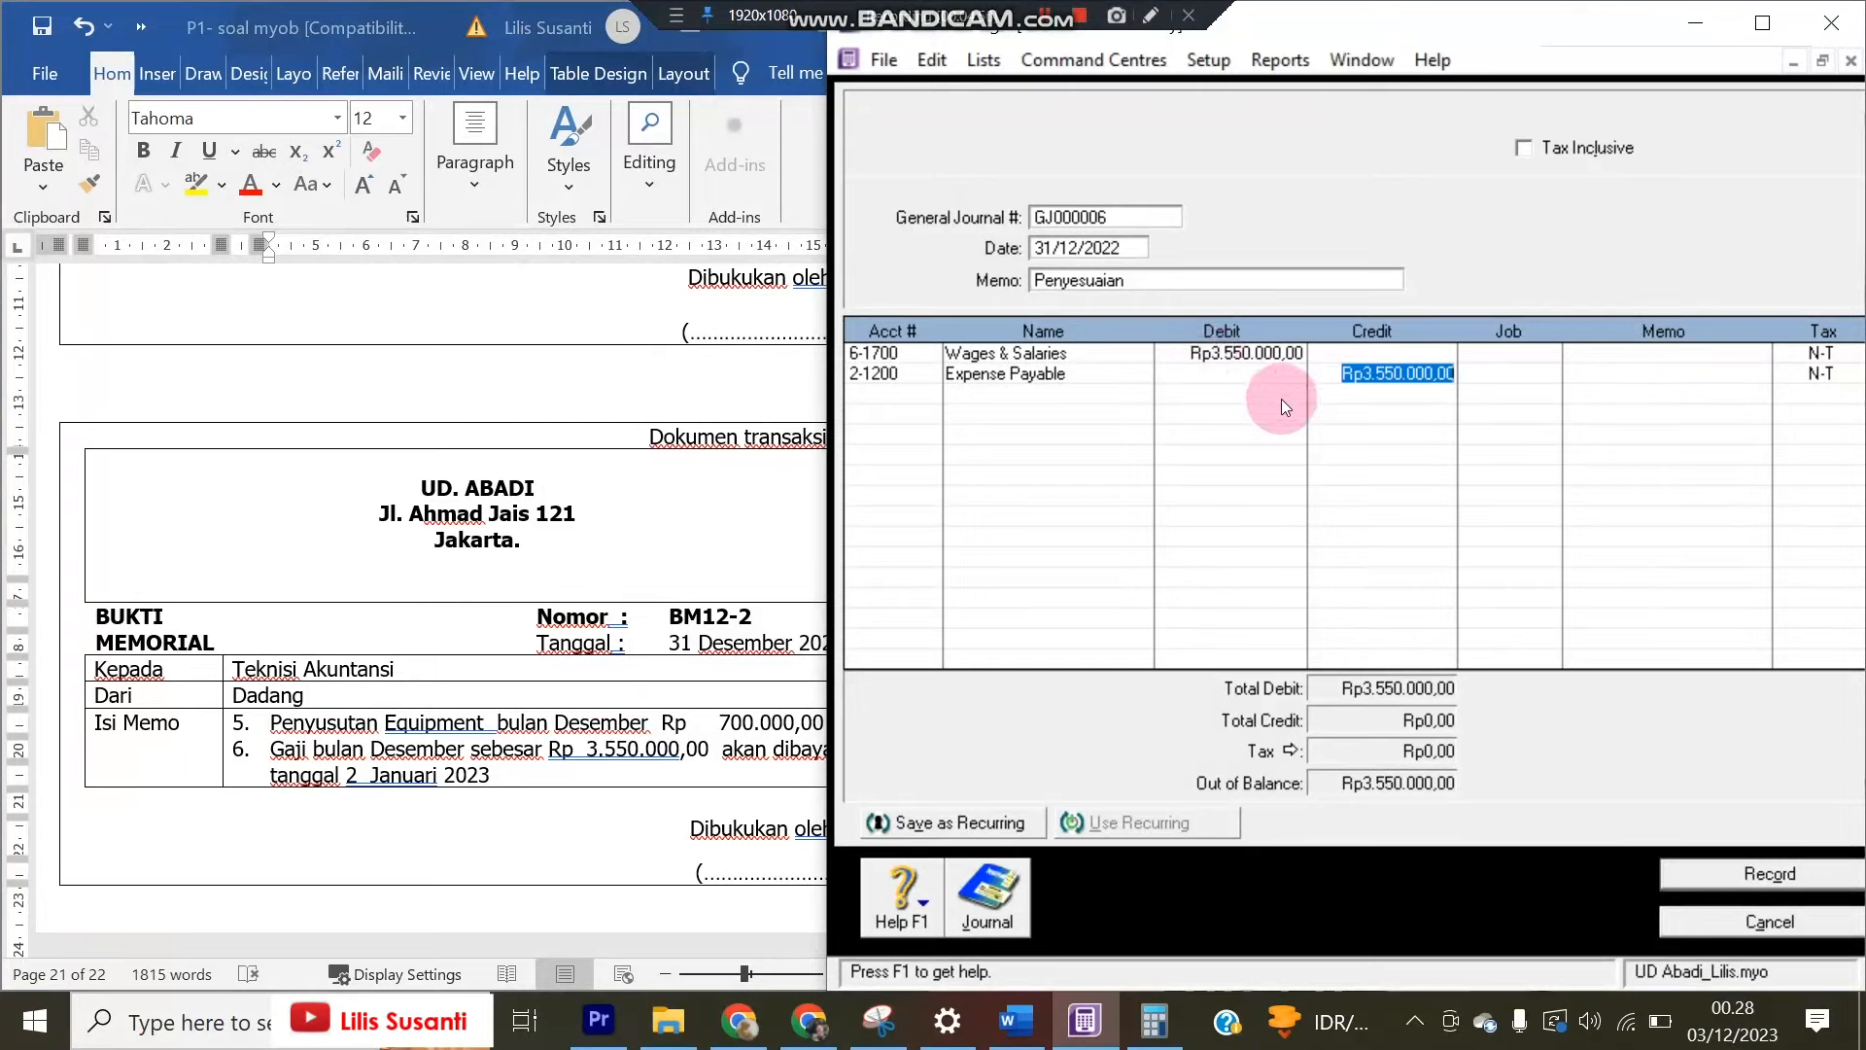
key("Return")
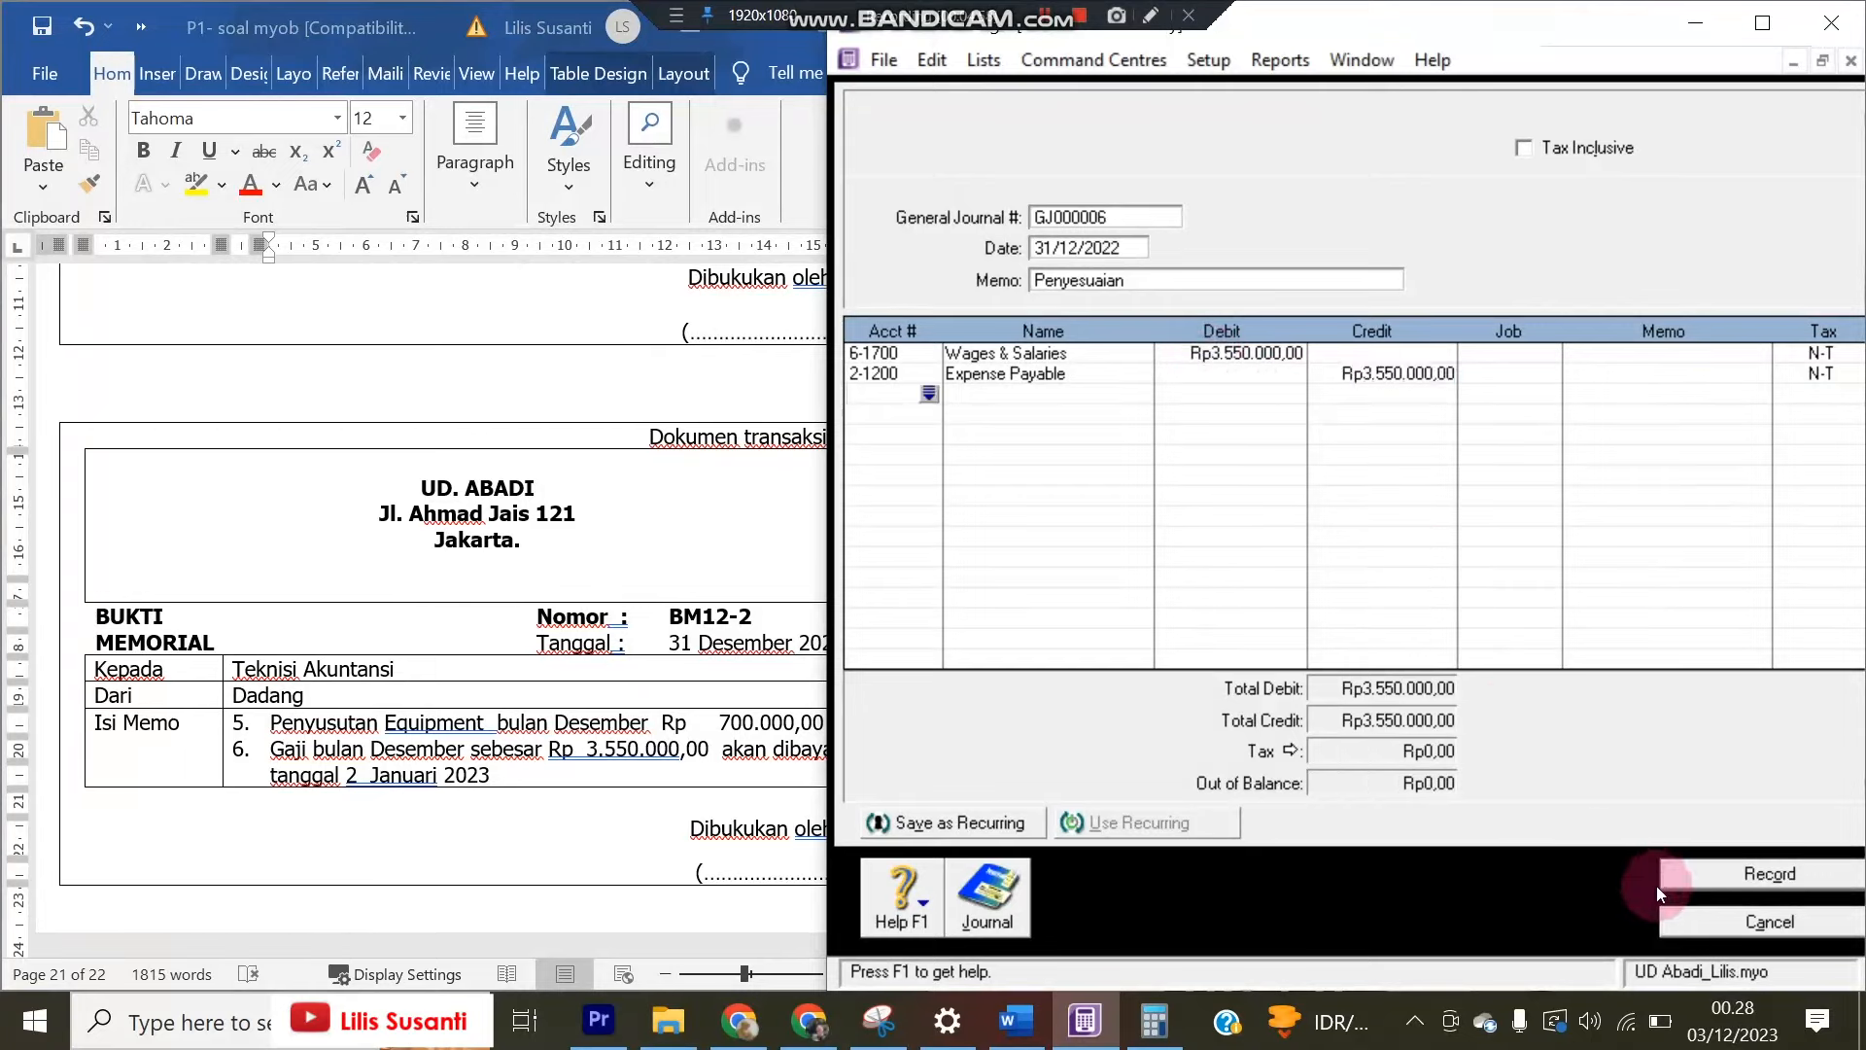
left_click(1688, 875)
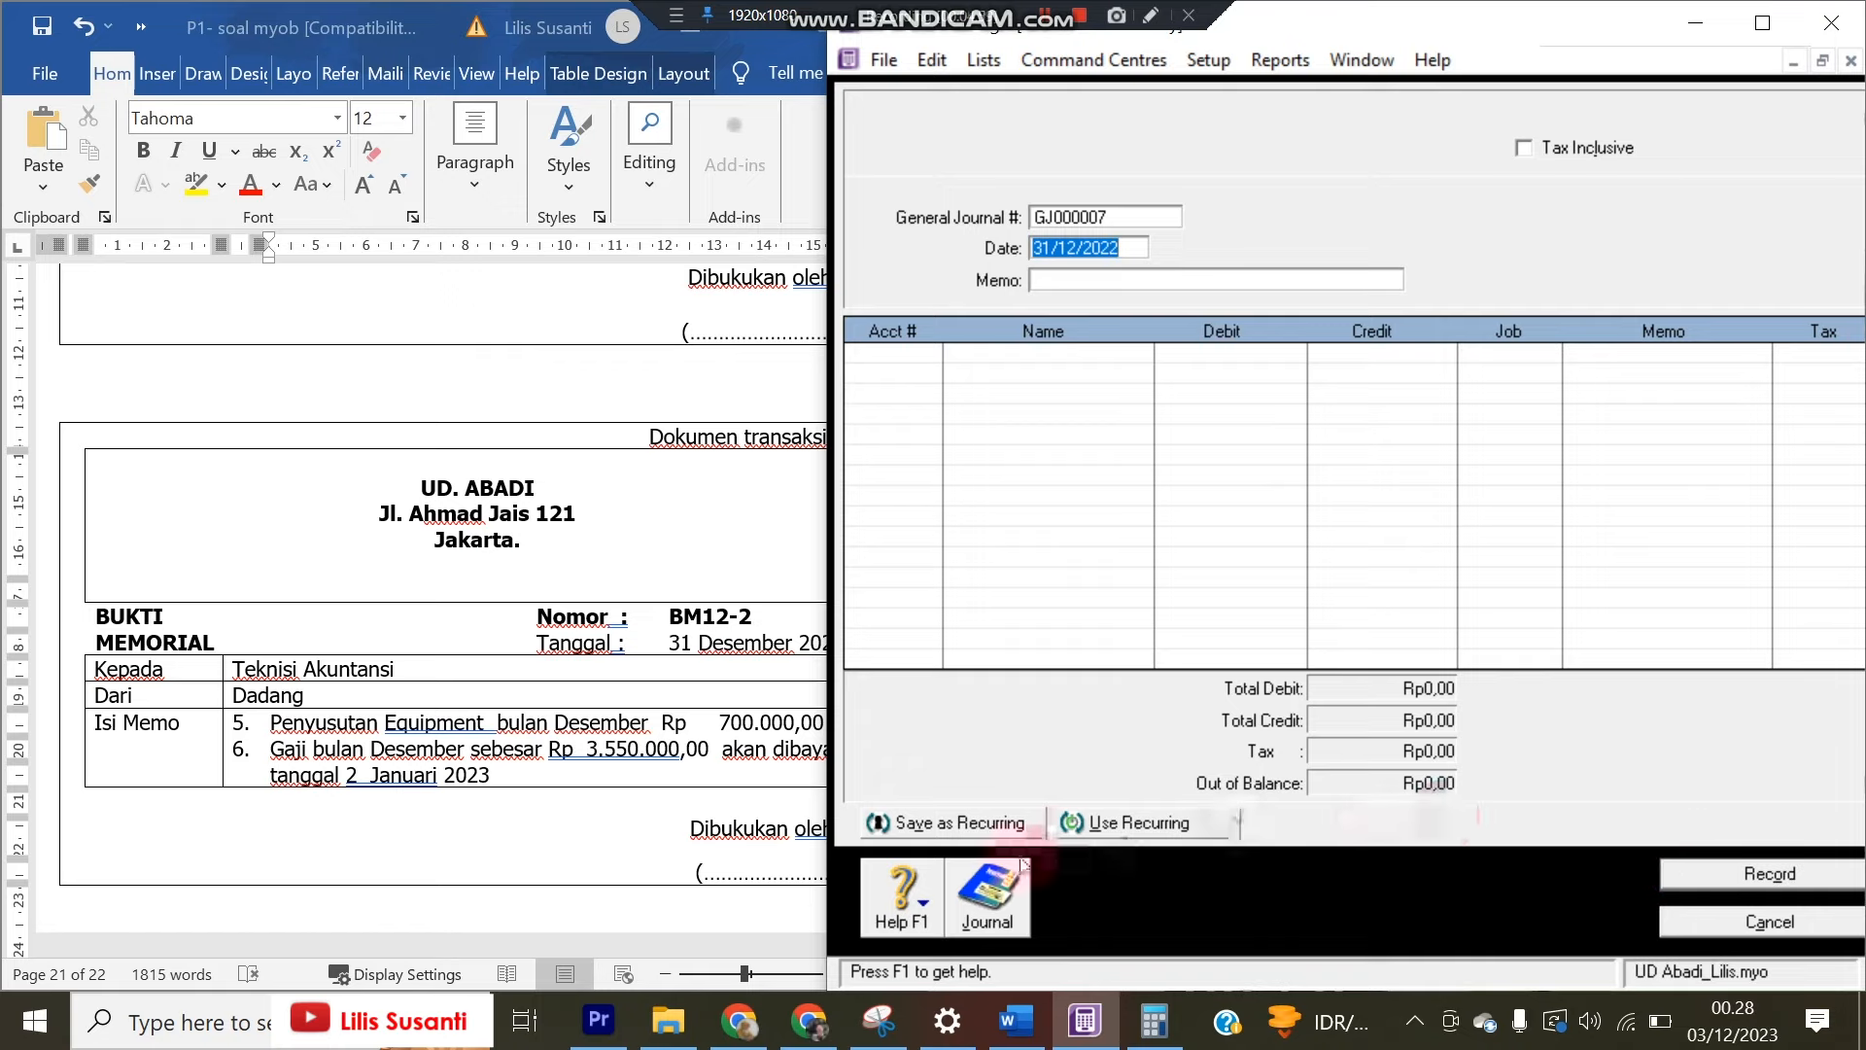
Review the recorded general journal transactions and read document 23, memo BM12-3, in Word
left_click(989, 894)
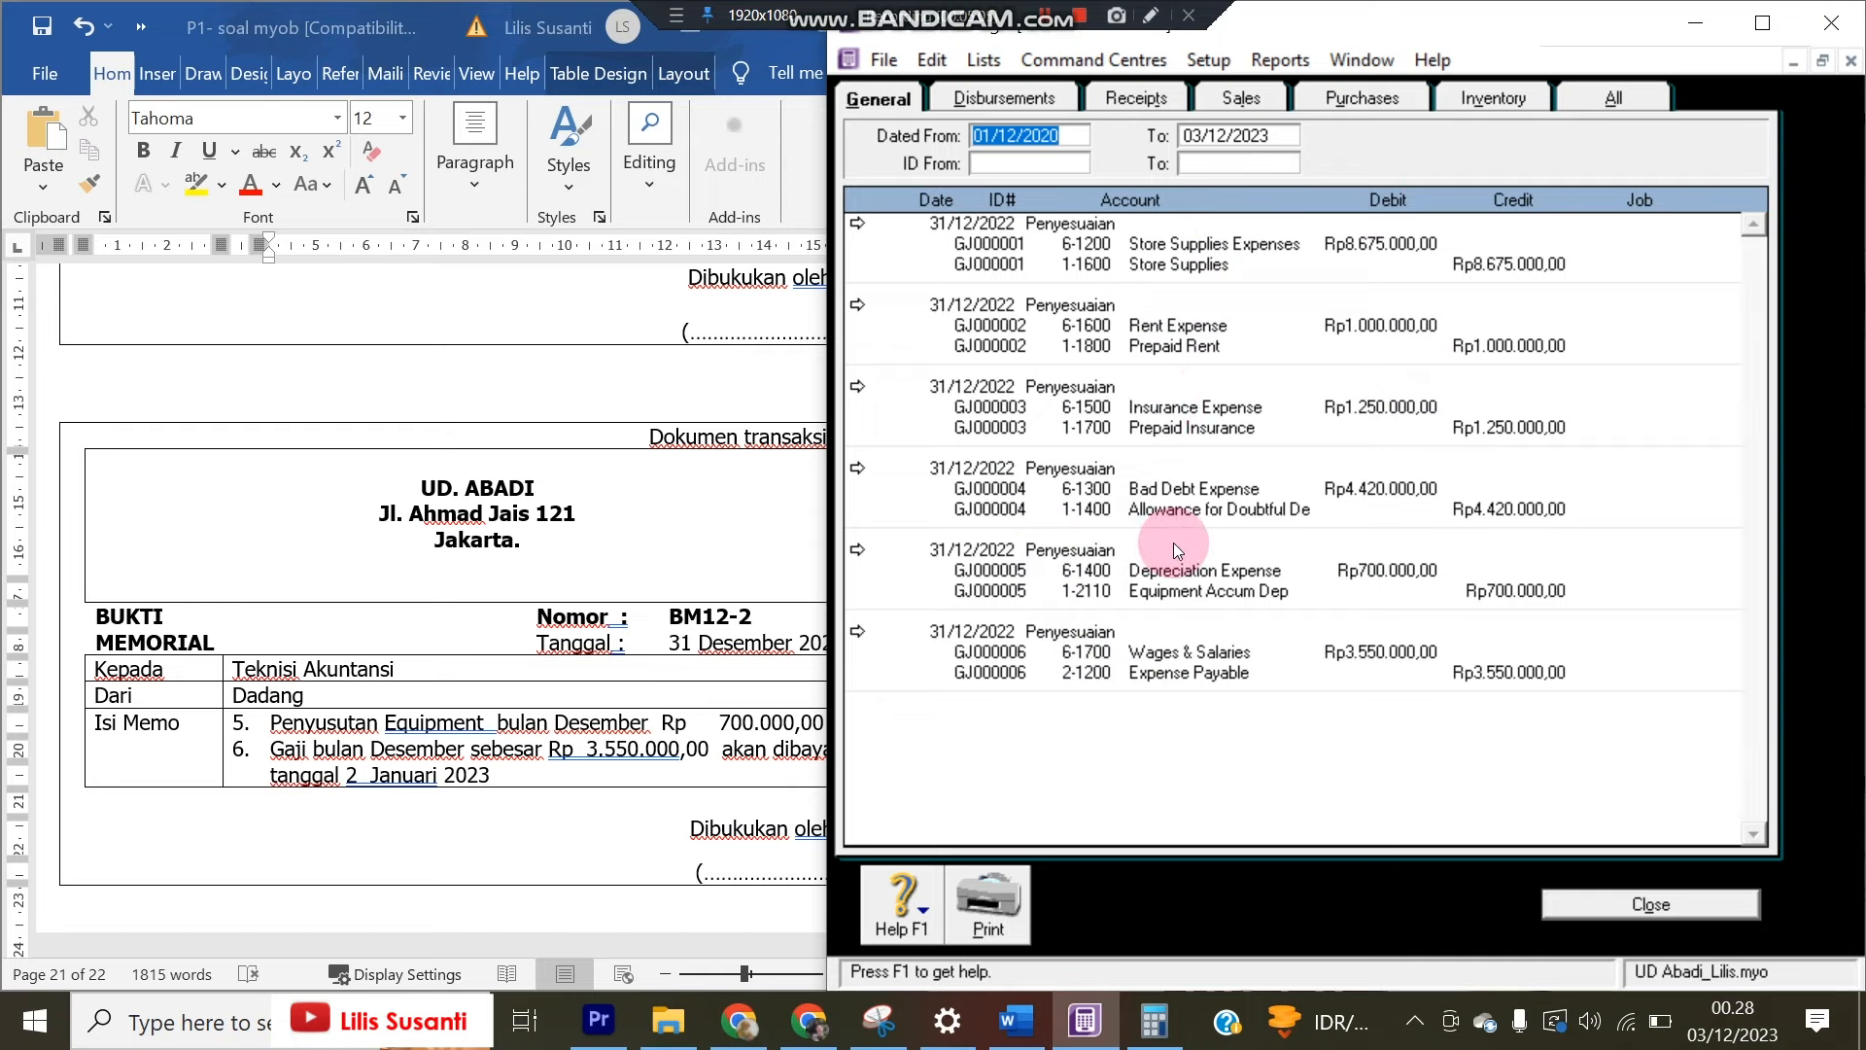
left_click(627, 615)
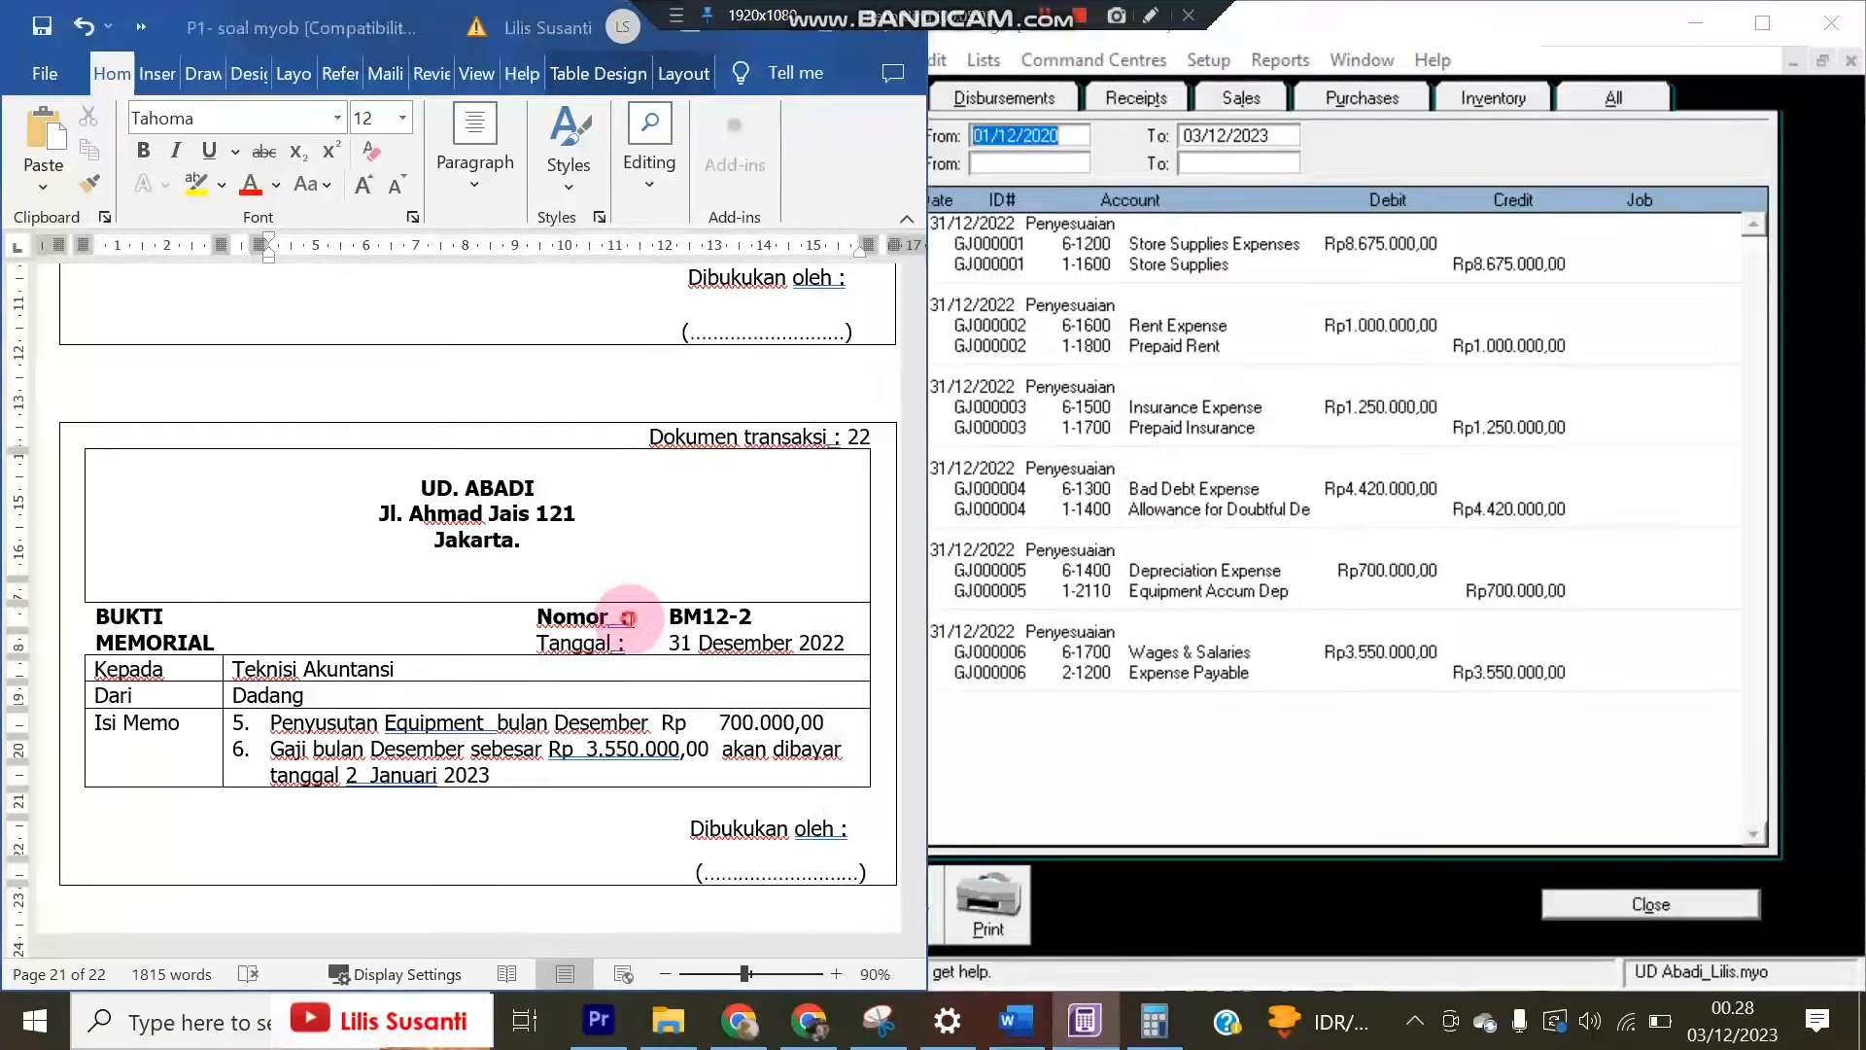
scroll(638, 620, "down", 1)
scroll(638, 619, "down", 10)
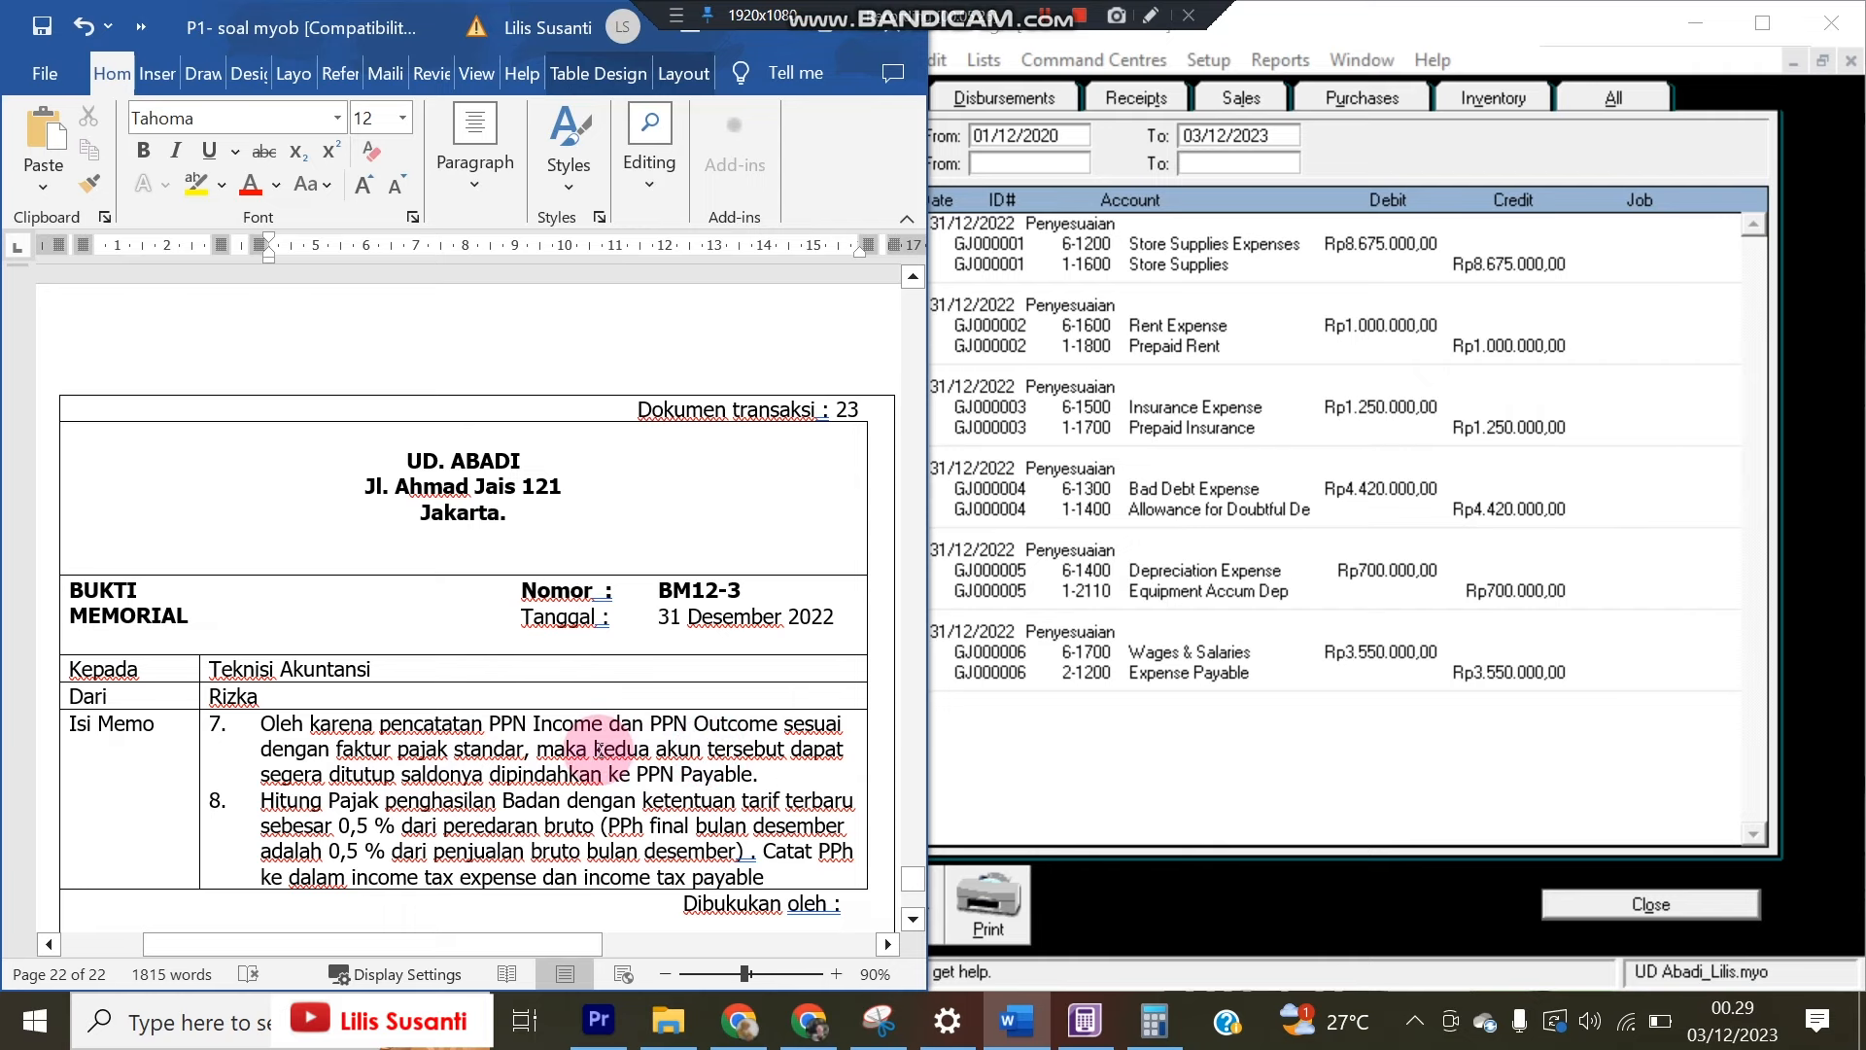
Close the journal views in ABSS and check the PPN Payable and PPN Outcome balances in the accounts list
left_click(1635, 900)
left_click(1681, 911)
left_click(1334, 314)
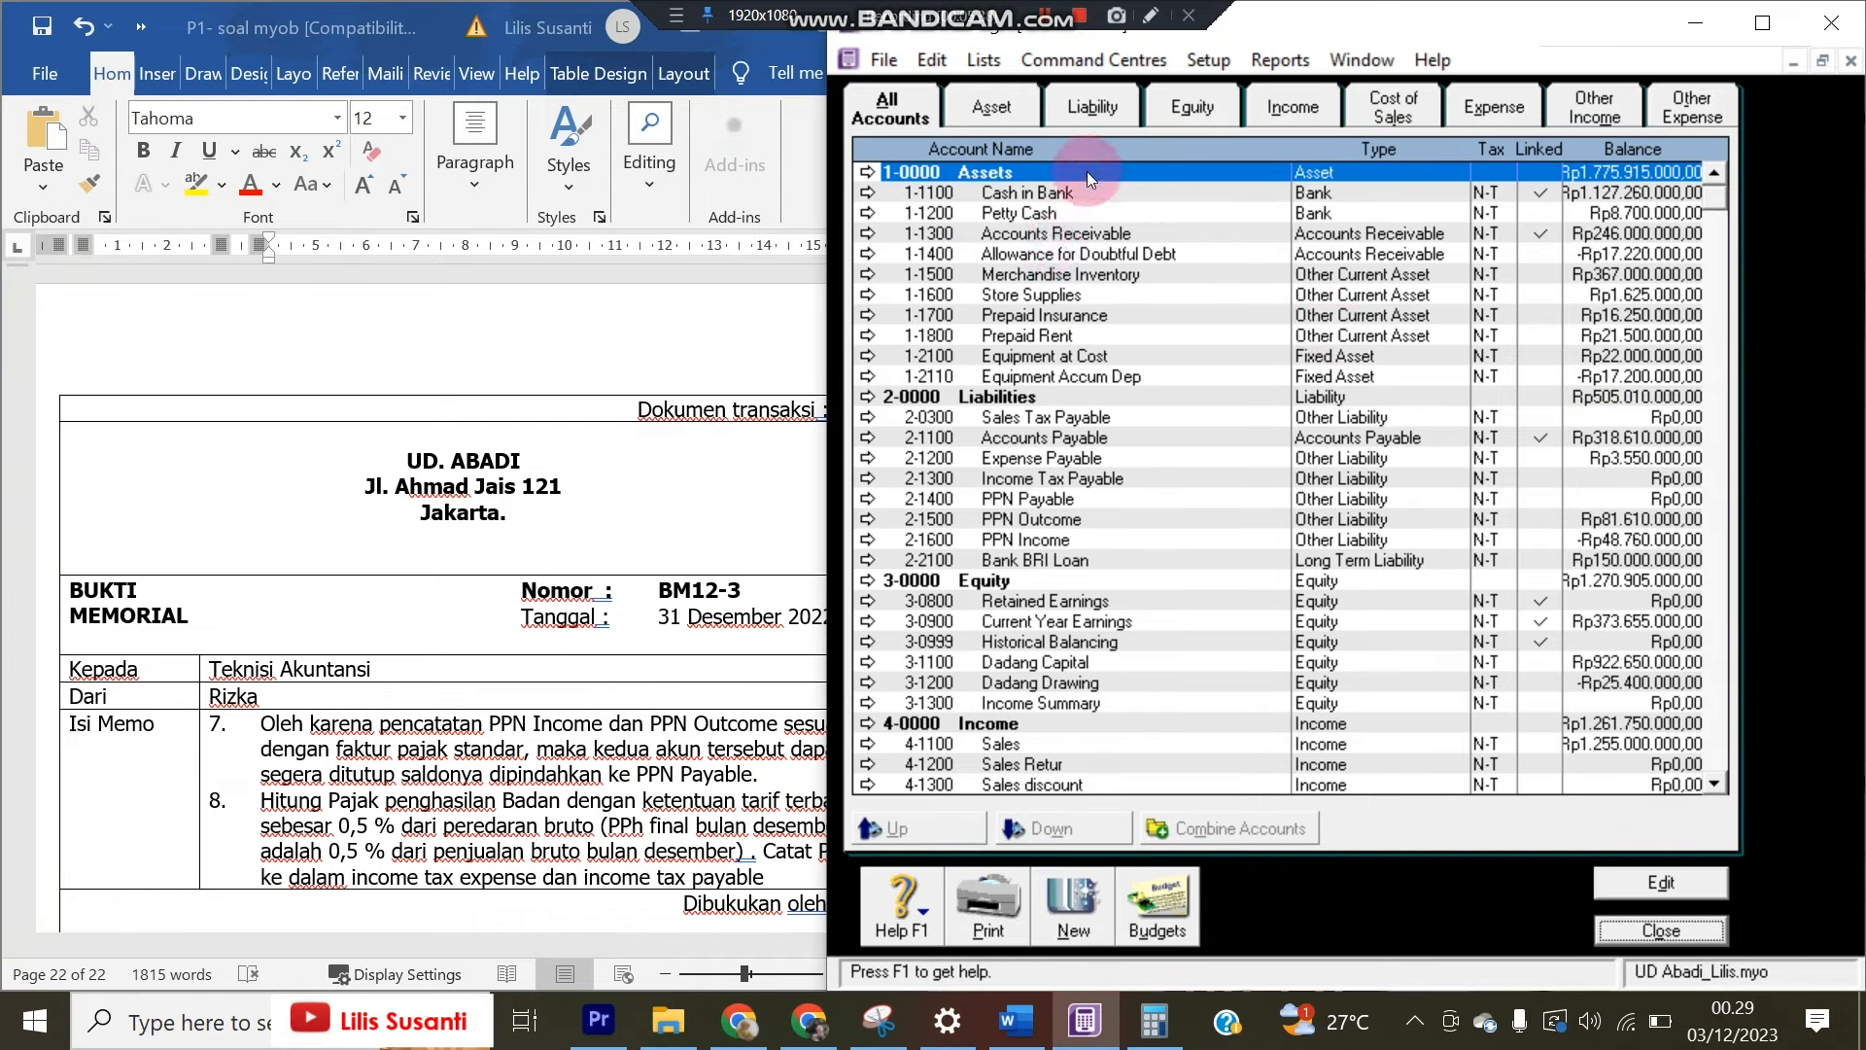
left_click(1118, 499)
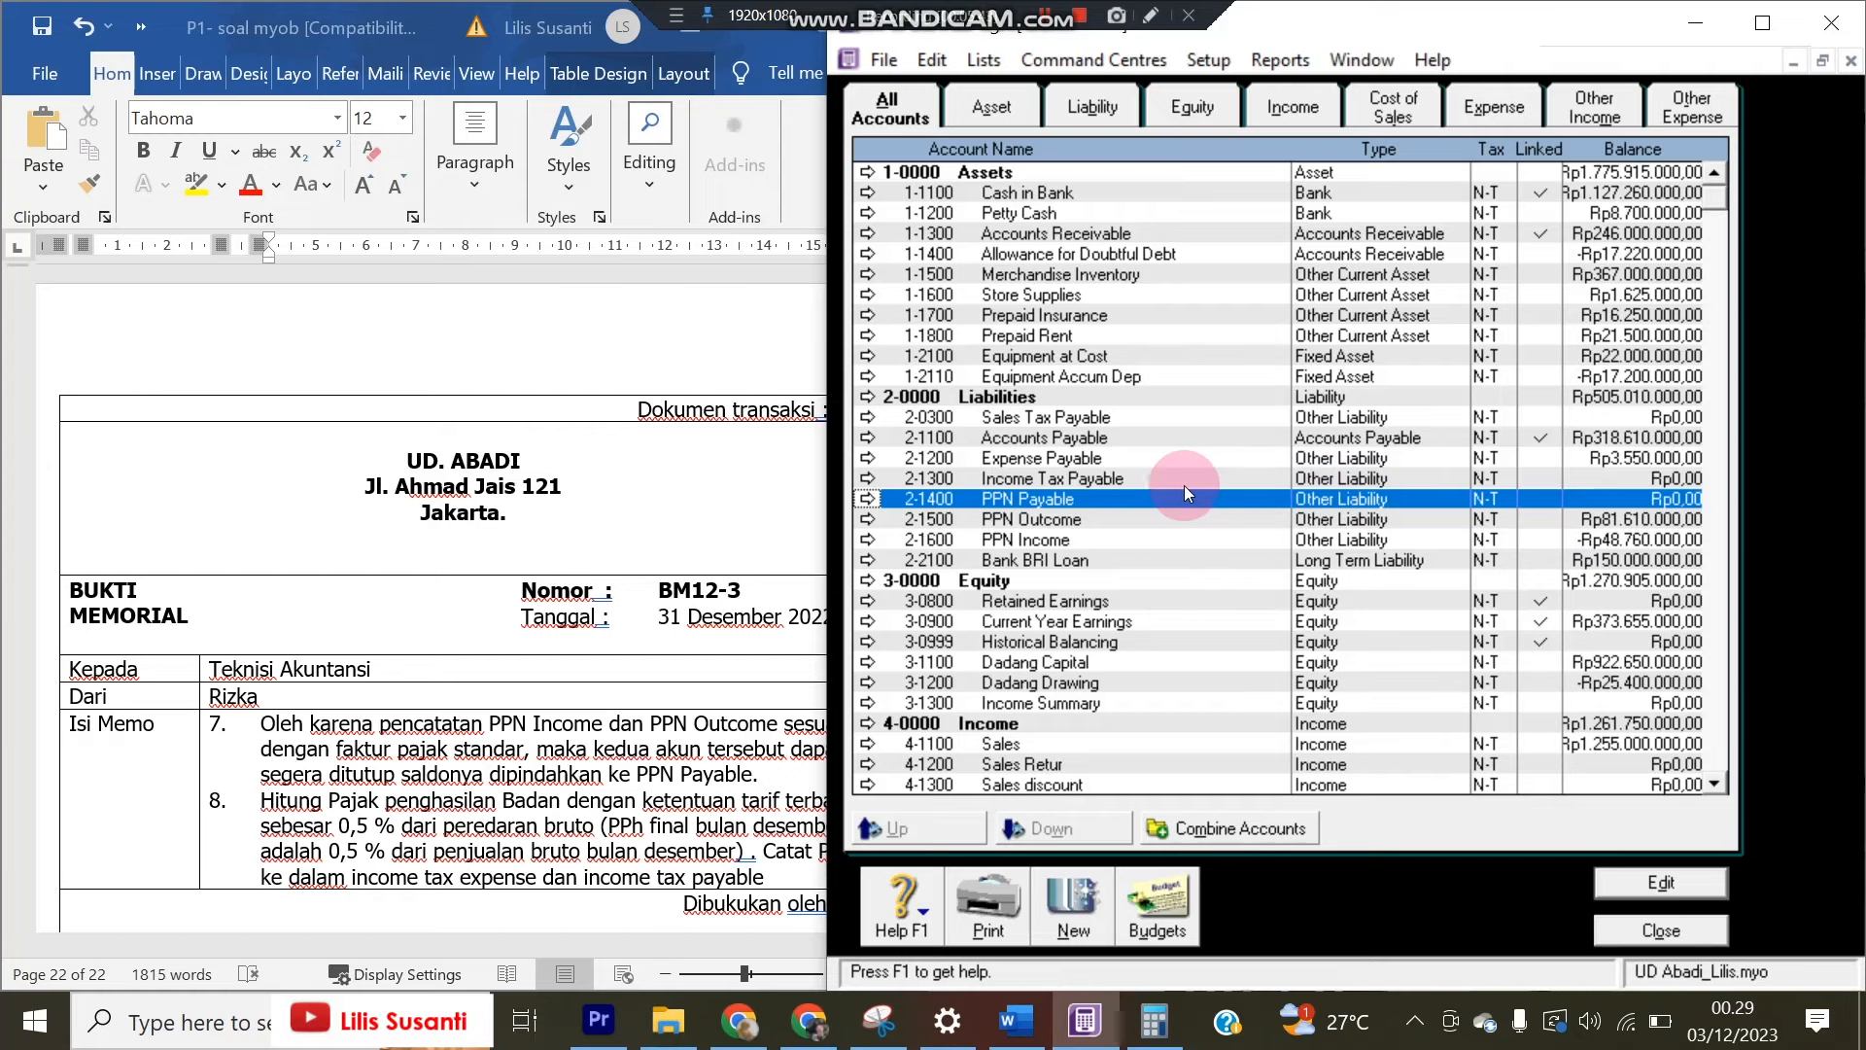
left_click(1139, 523)
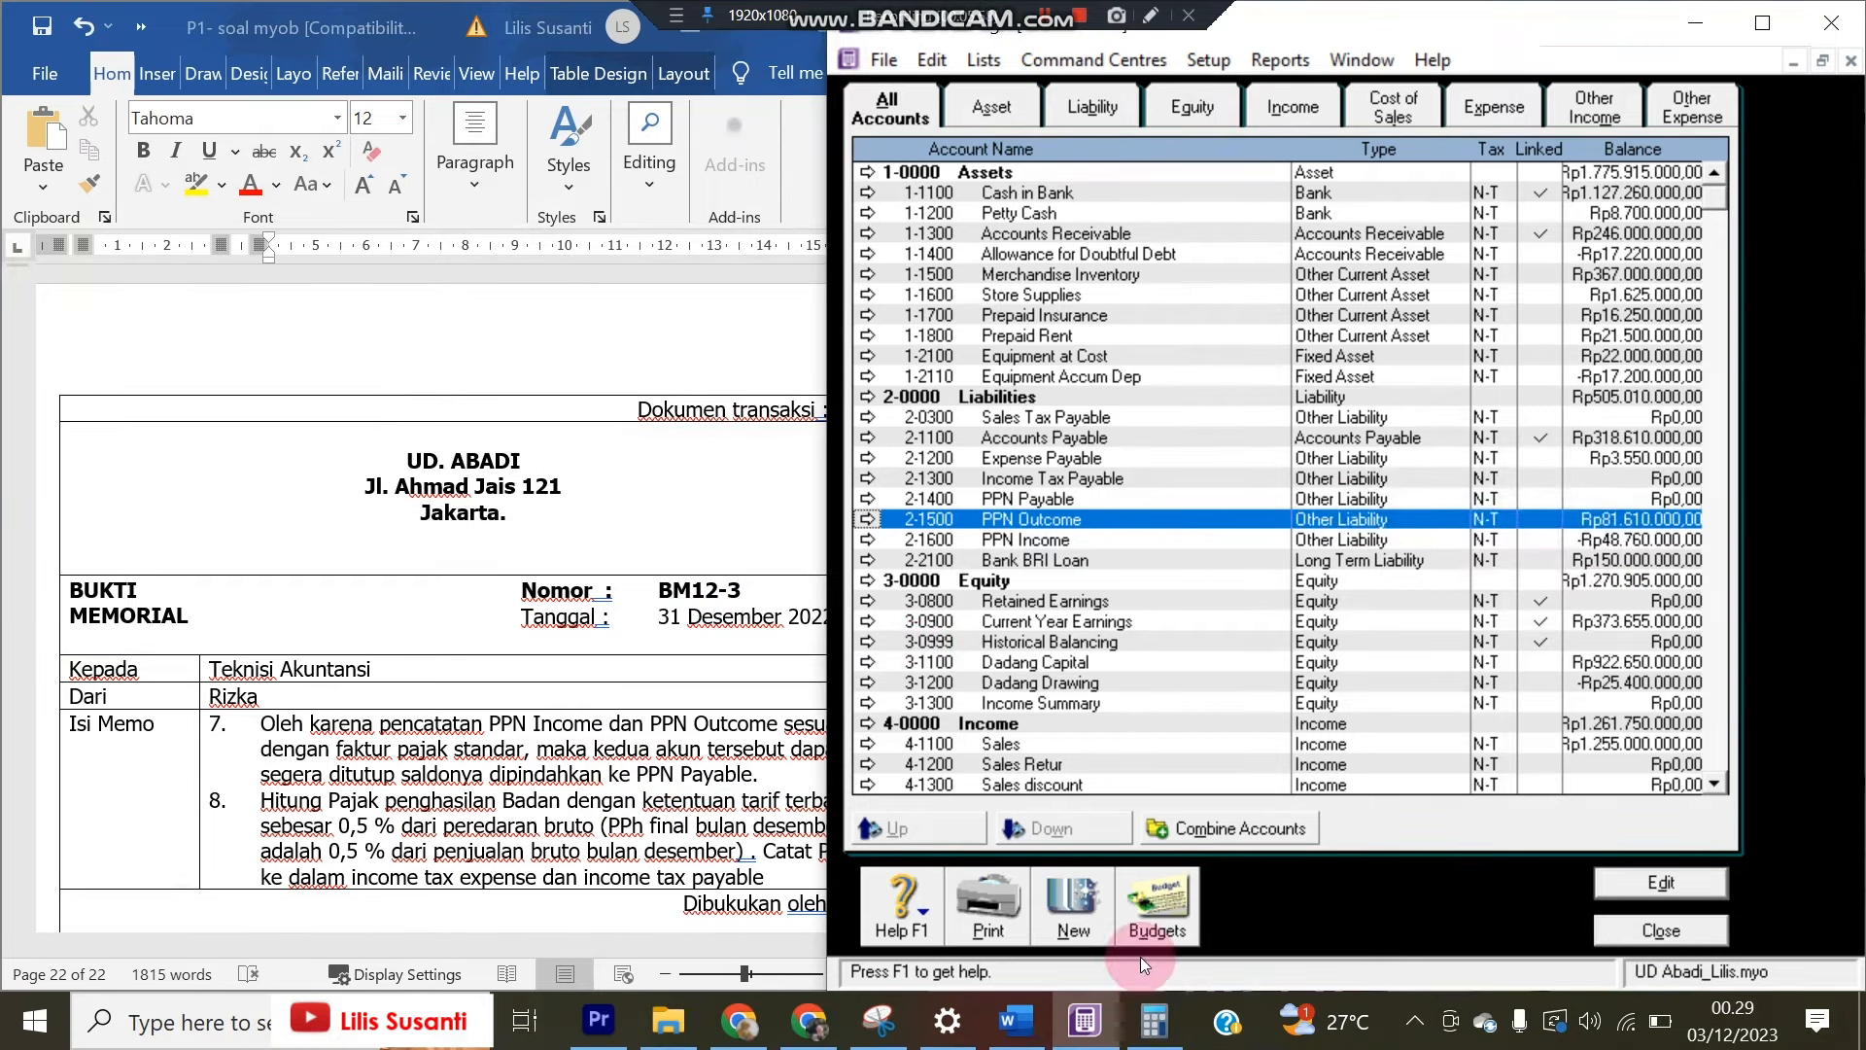
Switch to Calculator and subtract the PPN Income amount 48760000 from the PPN Outcome amount 81610000
left_click(1154, 1019)
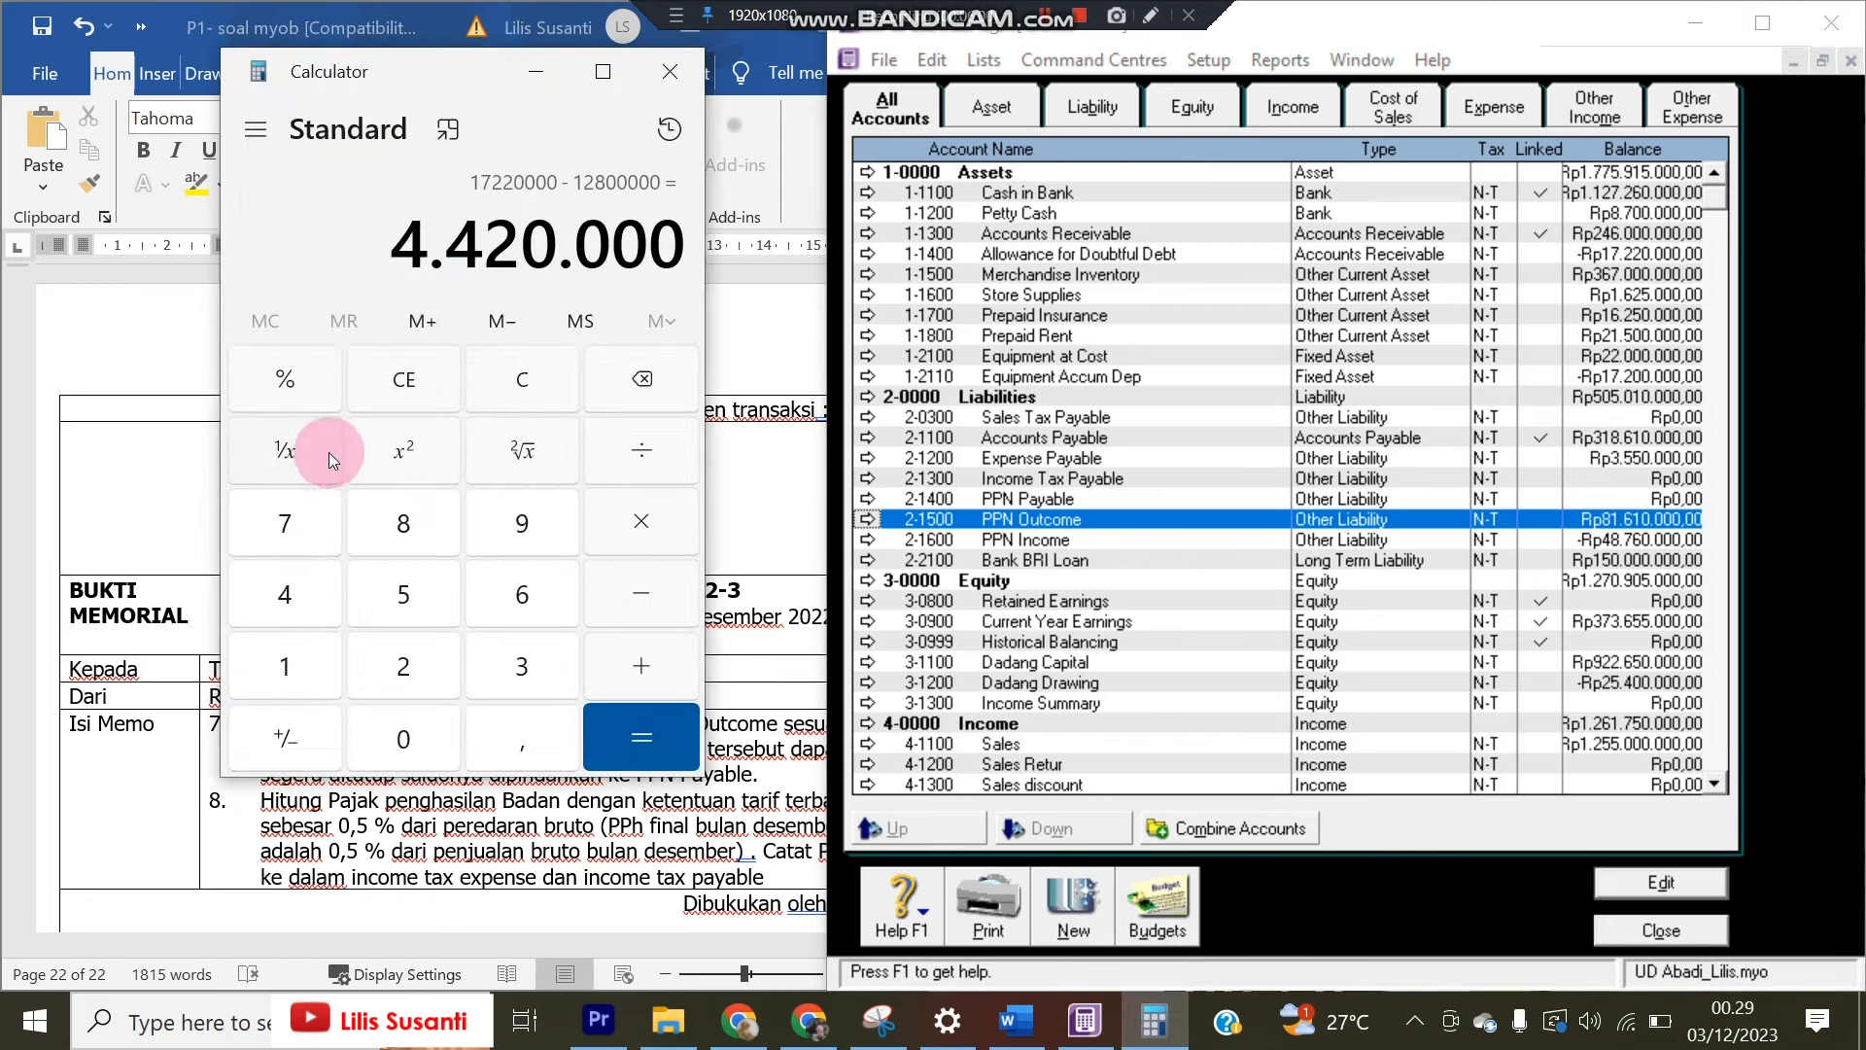
left_click(398, 377)
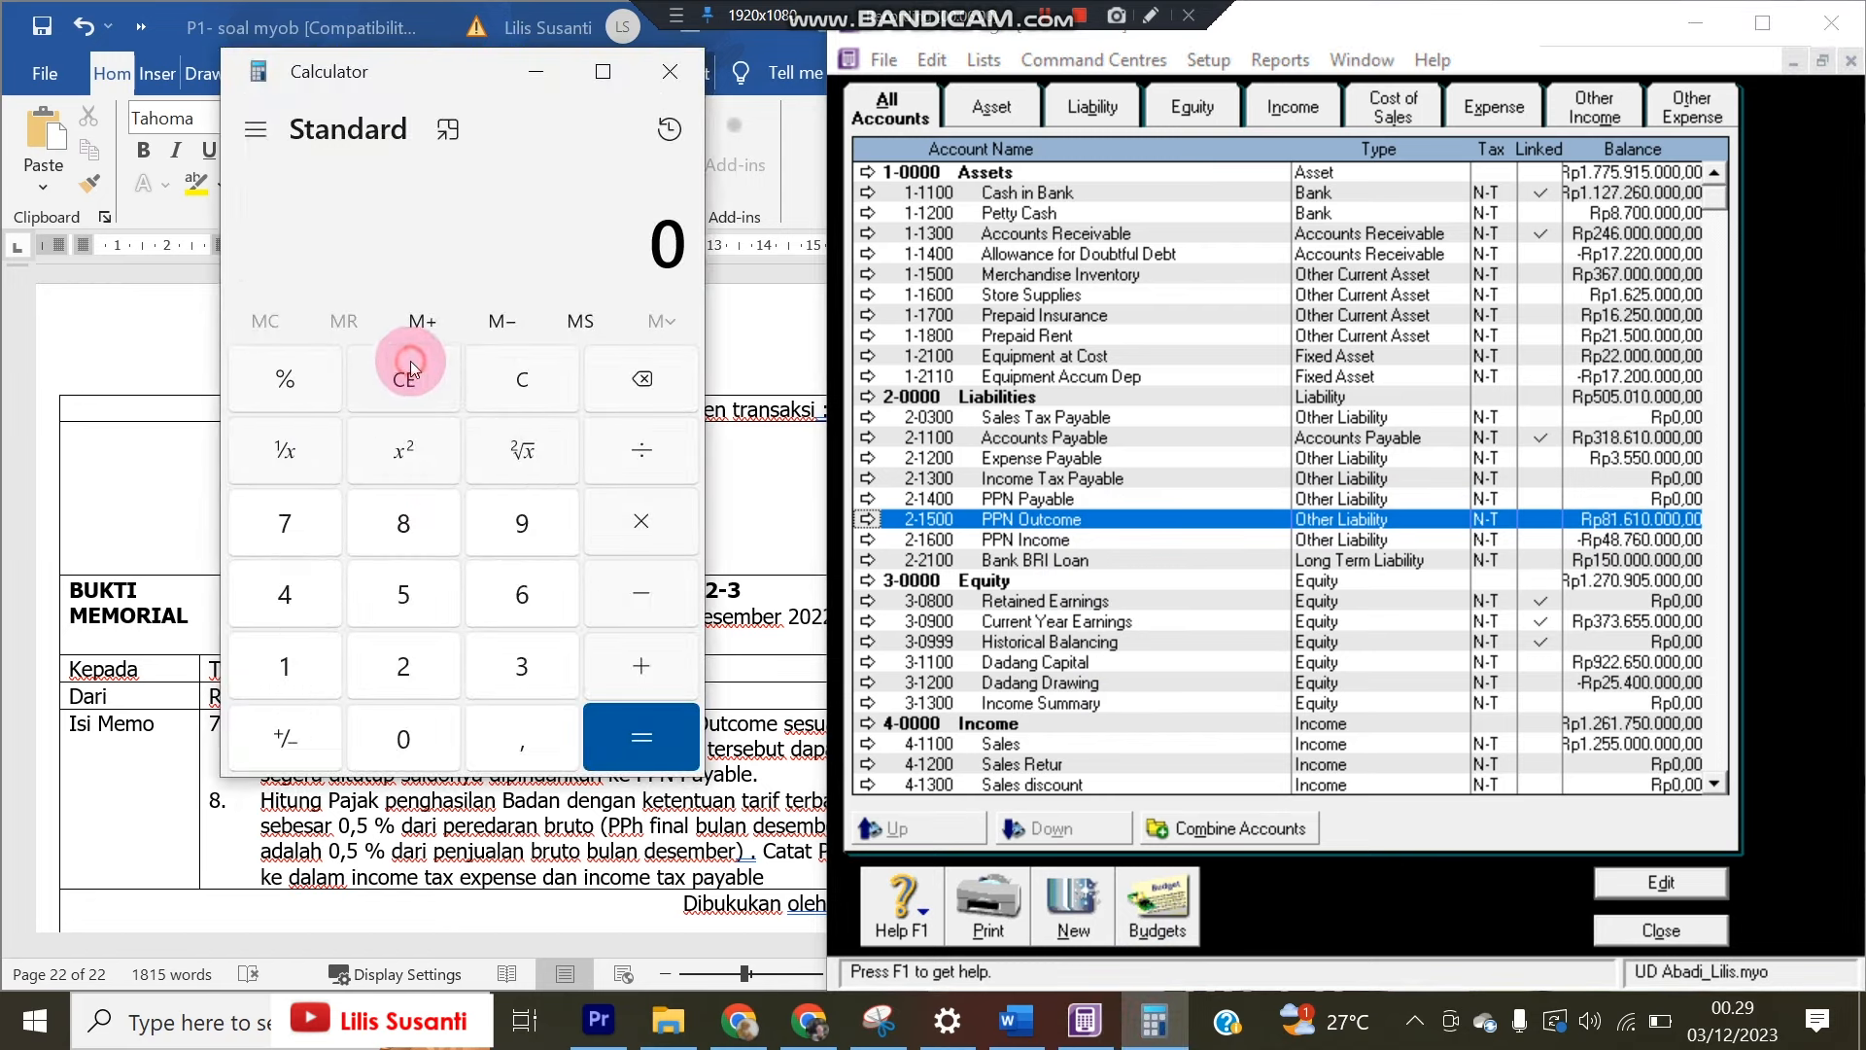
left_click(408, 525)
left_click(307, 645)
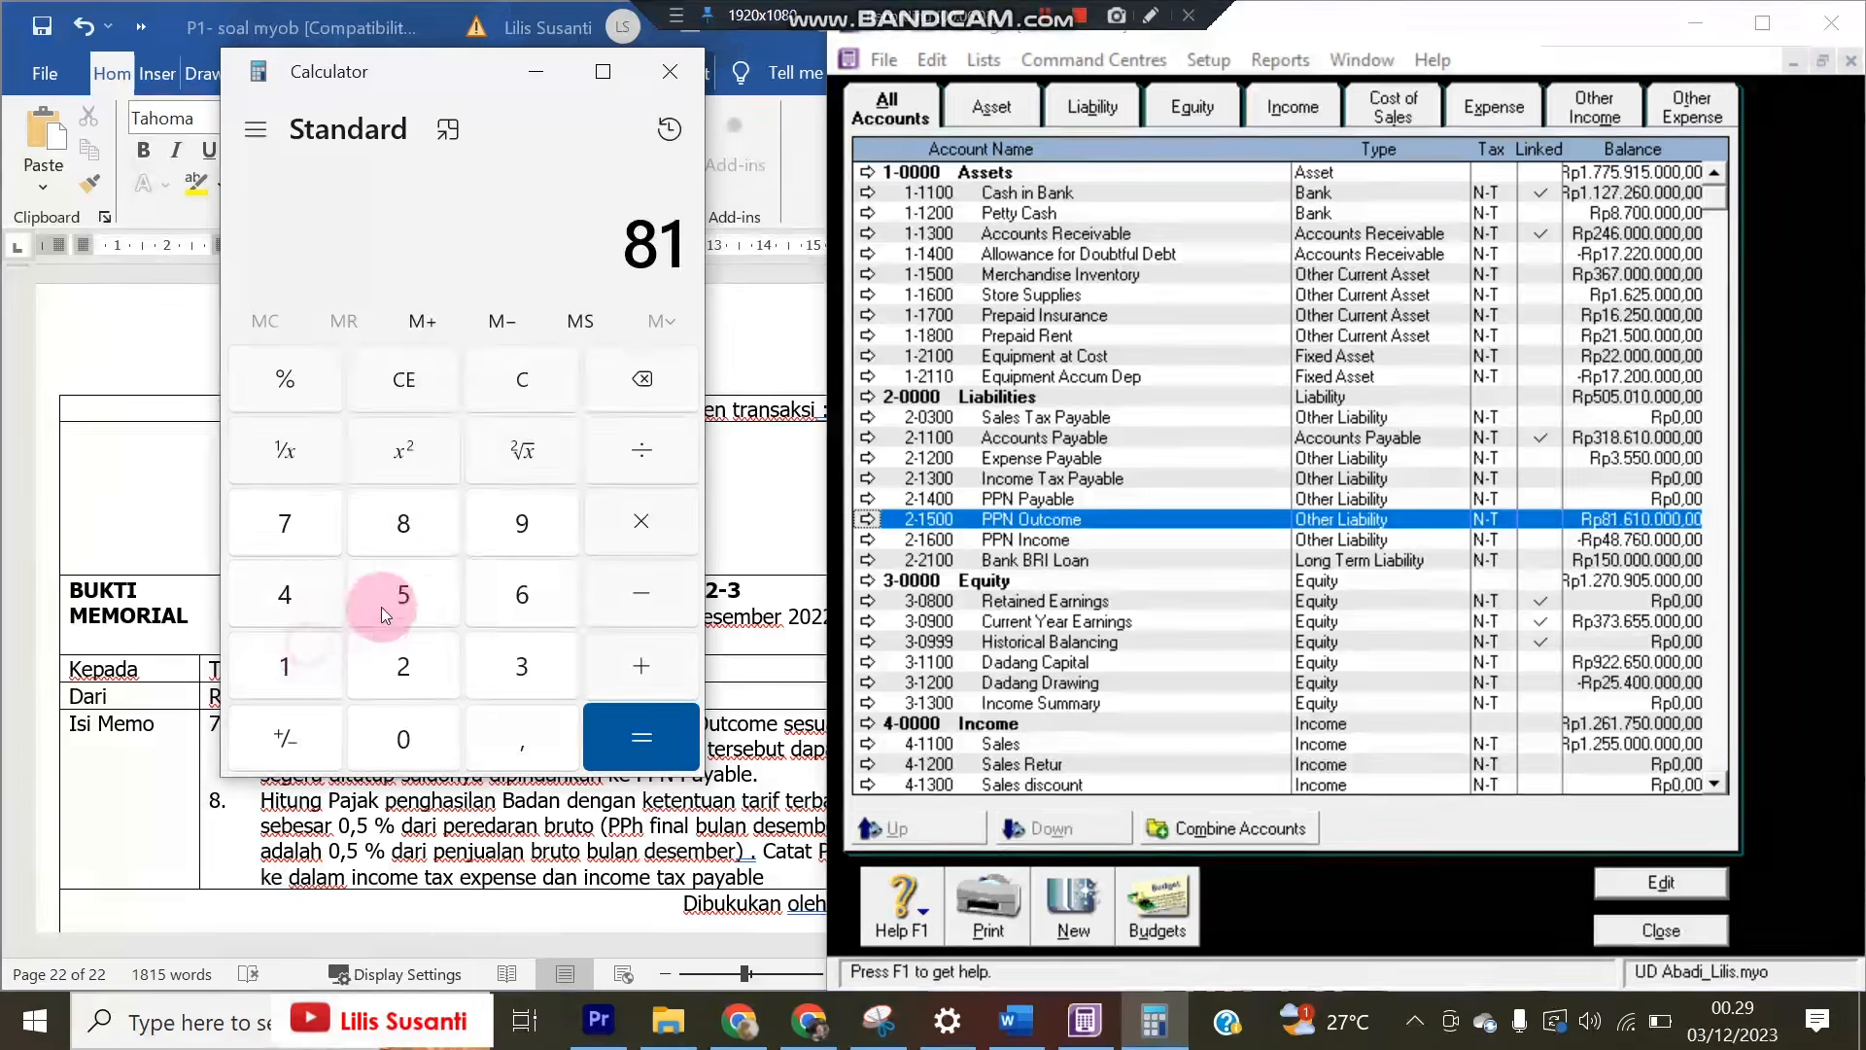
left_click(525, 596)
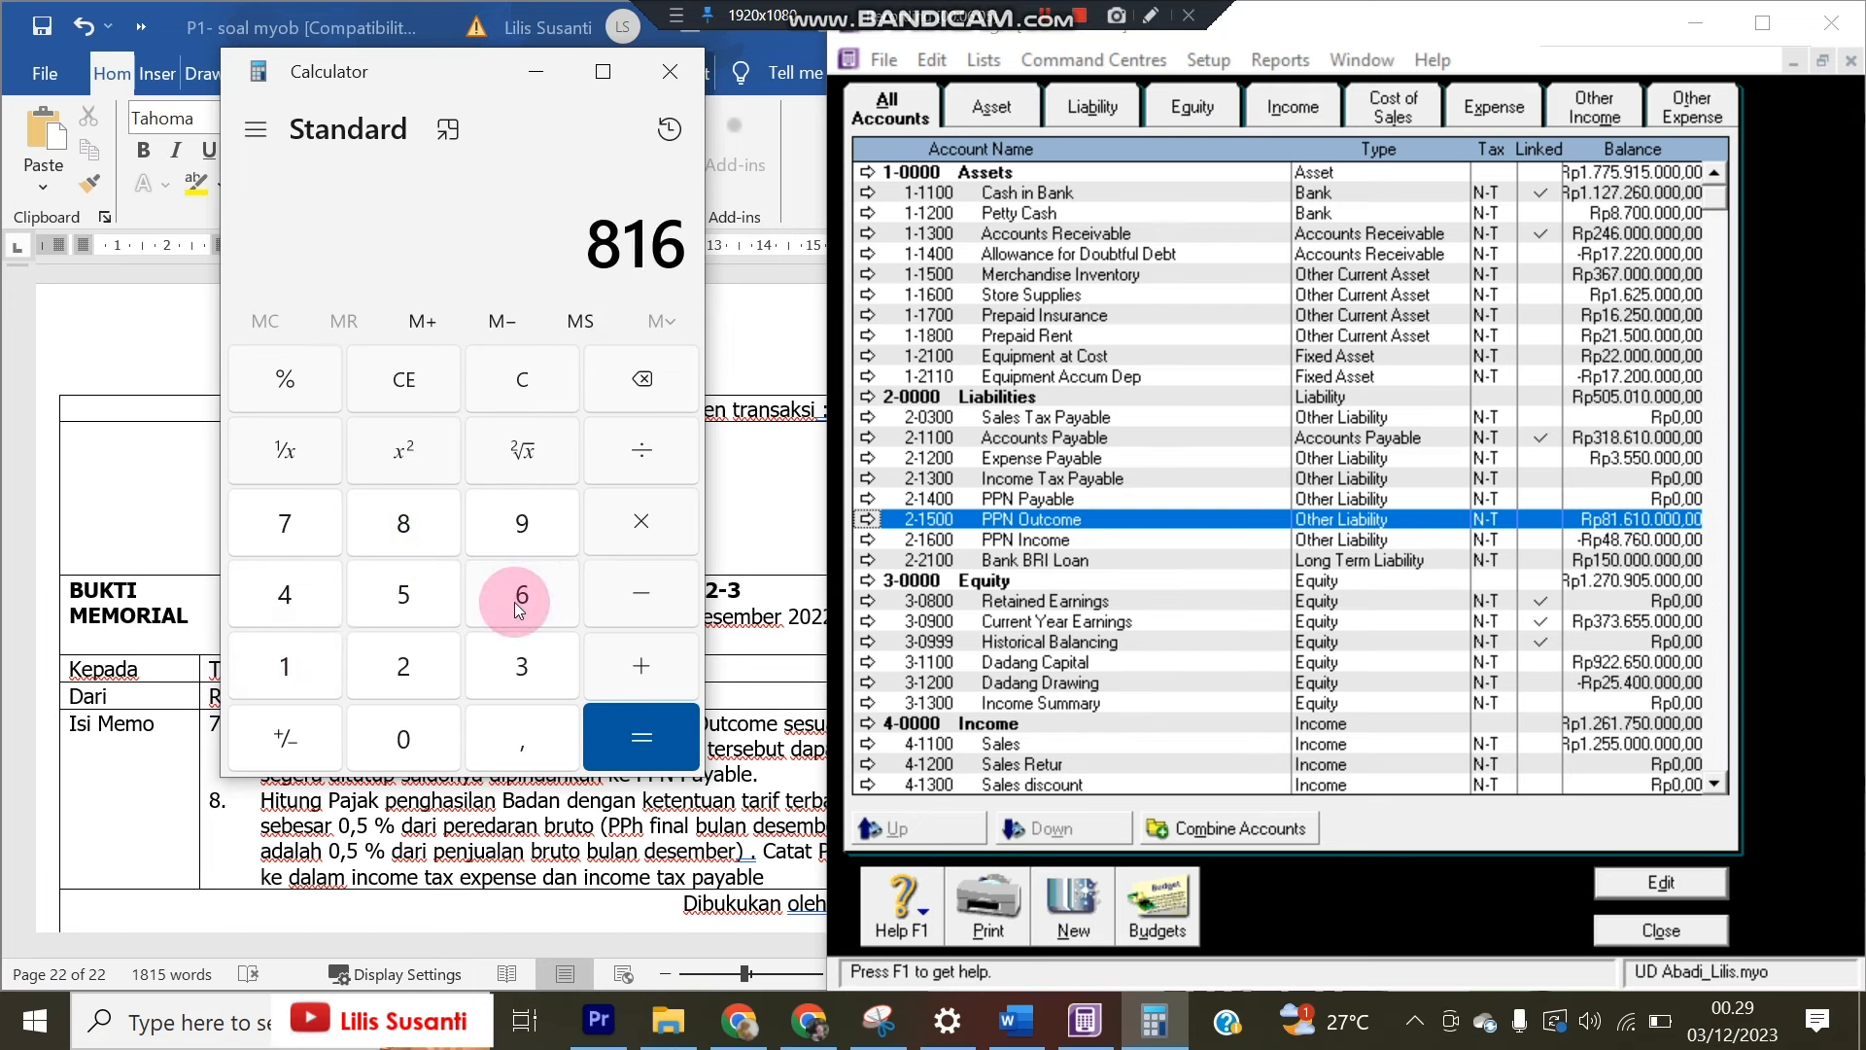
left_click(313, 661)
left_click(399, 744)
double_click(399, 743)
left_click(399, 748)
left_click(633, 595)
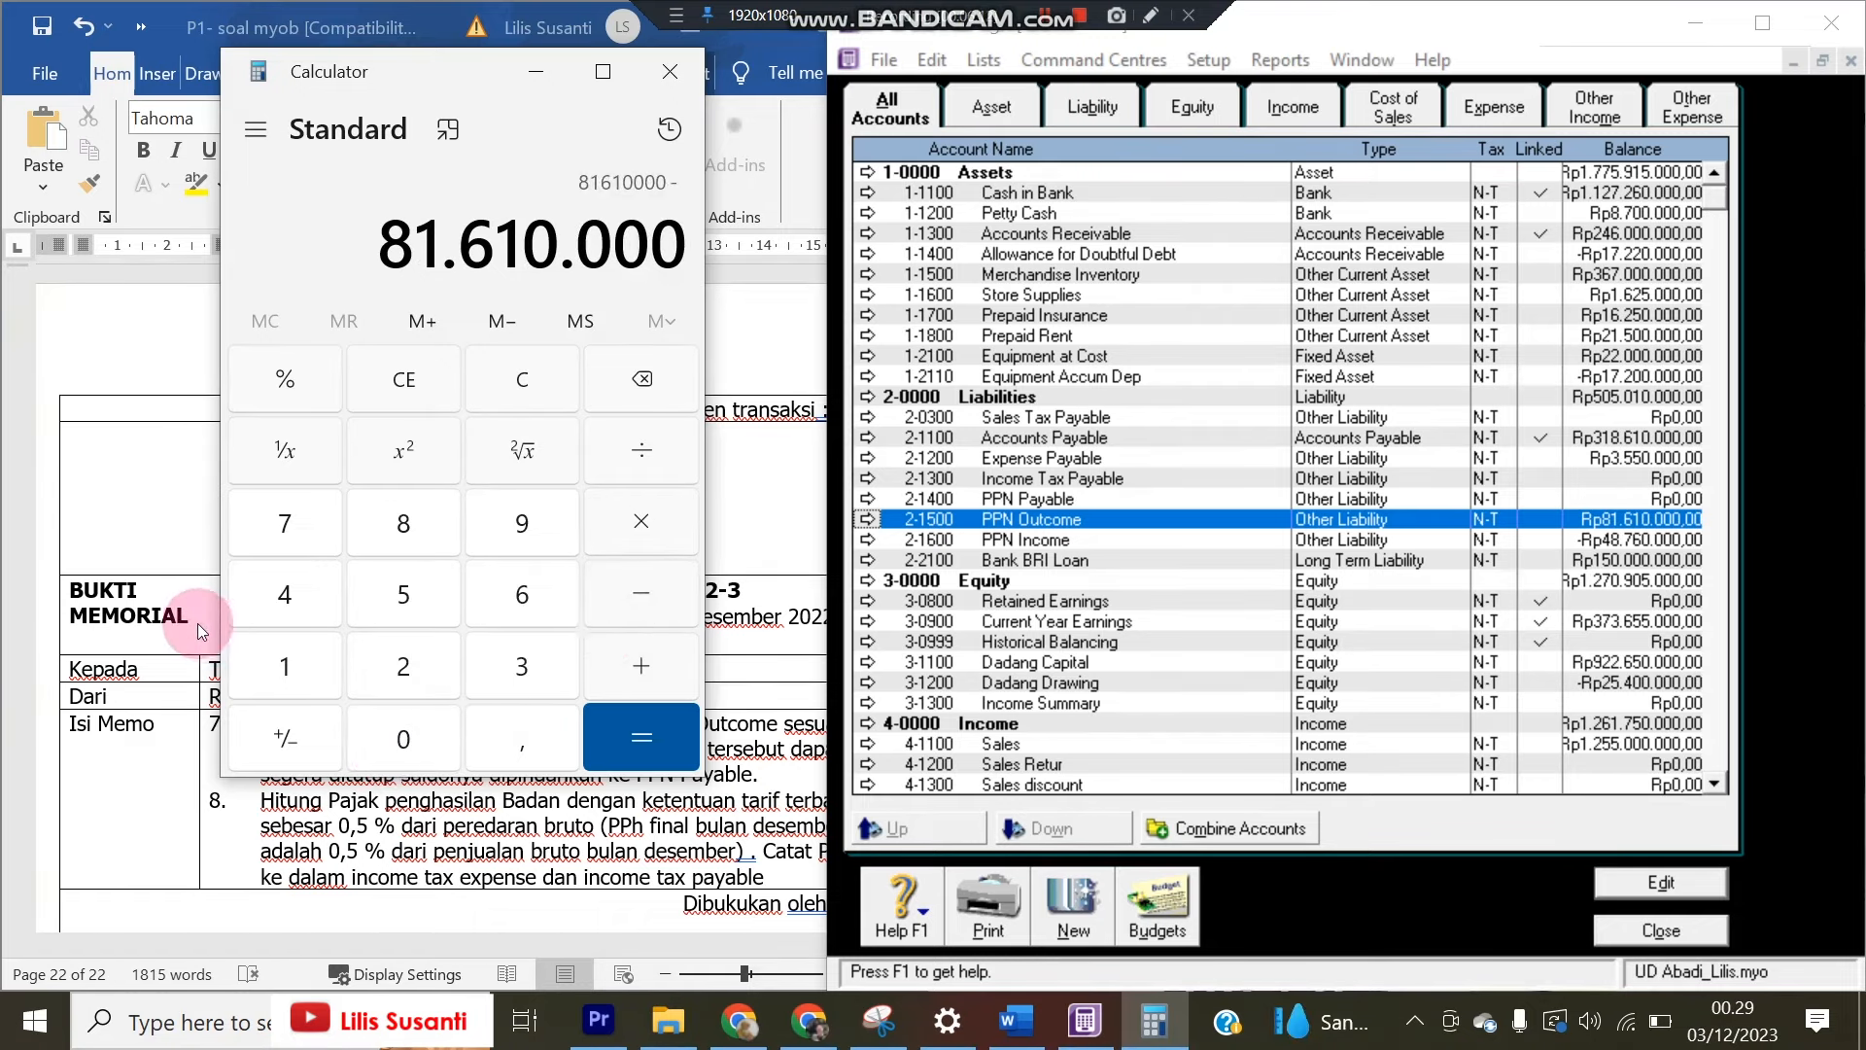
left_click(271, 608)
left_click(410, 527)
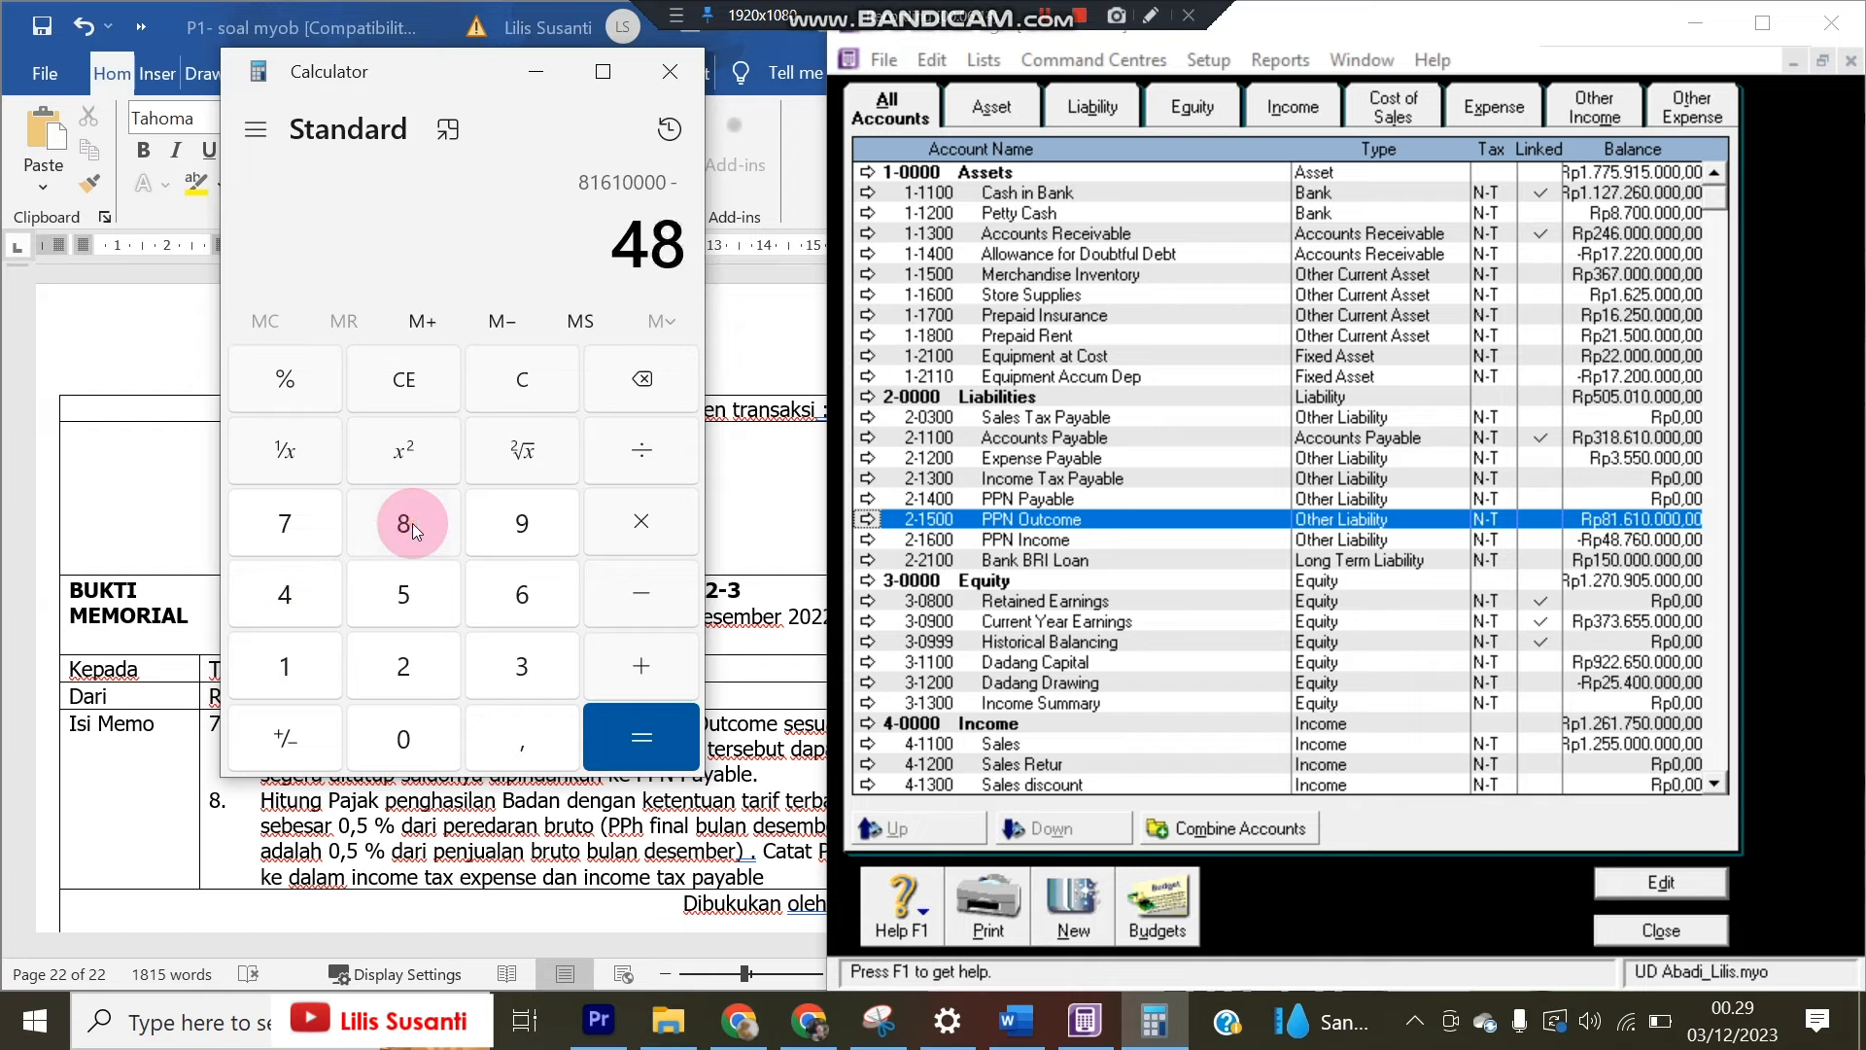
left_click(307, 534)
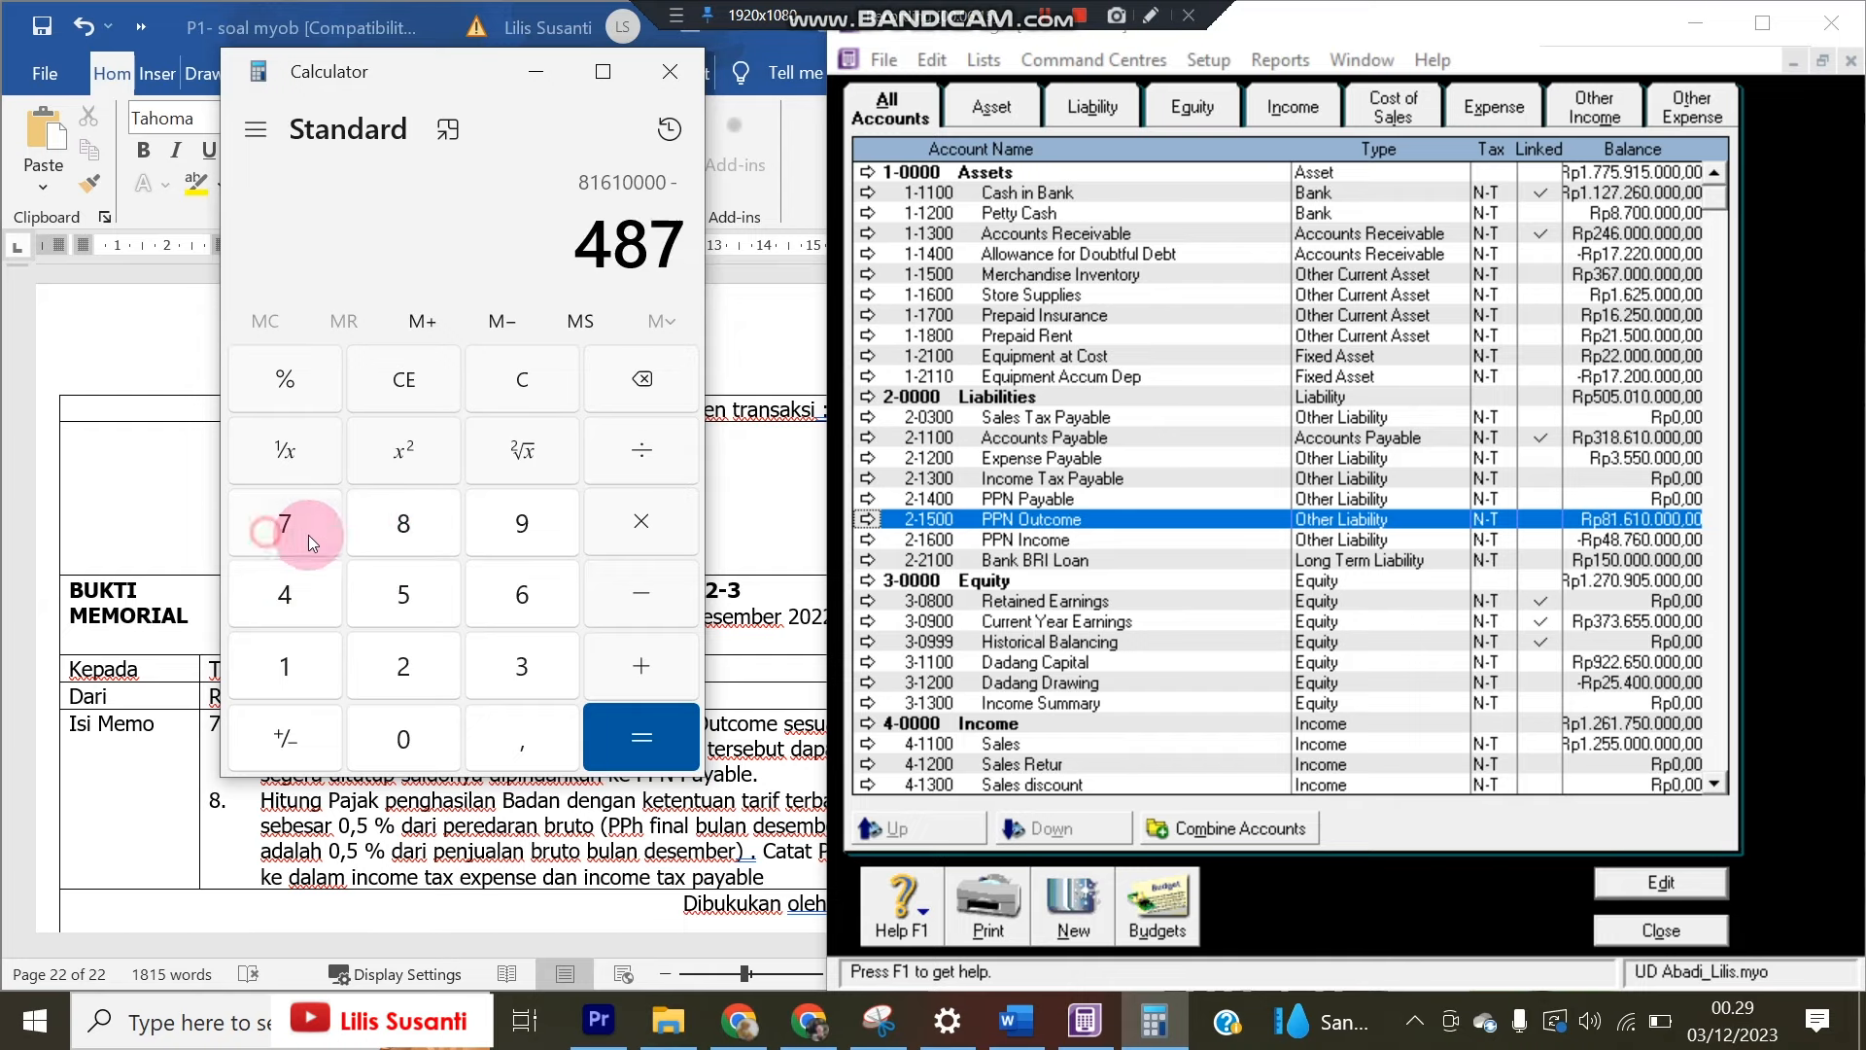
left_click(509, 608)
left_click(398, 741)
left_click(398, 741)
left_click(398, 740)
left_click(398, 741)
left_click(610, 751)
left_click(482, 184)
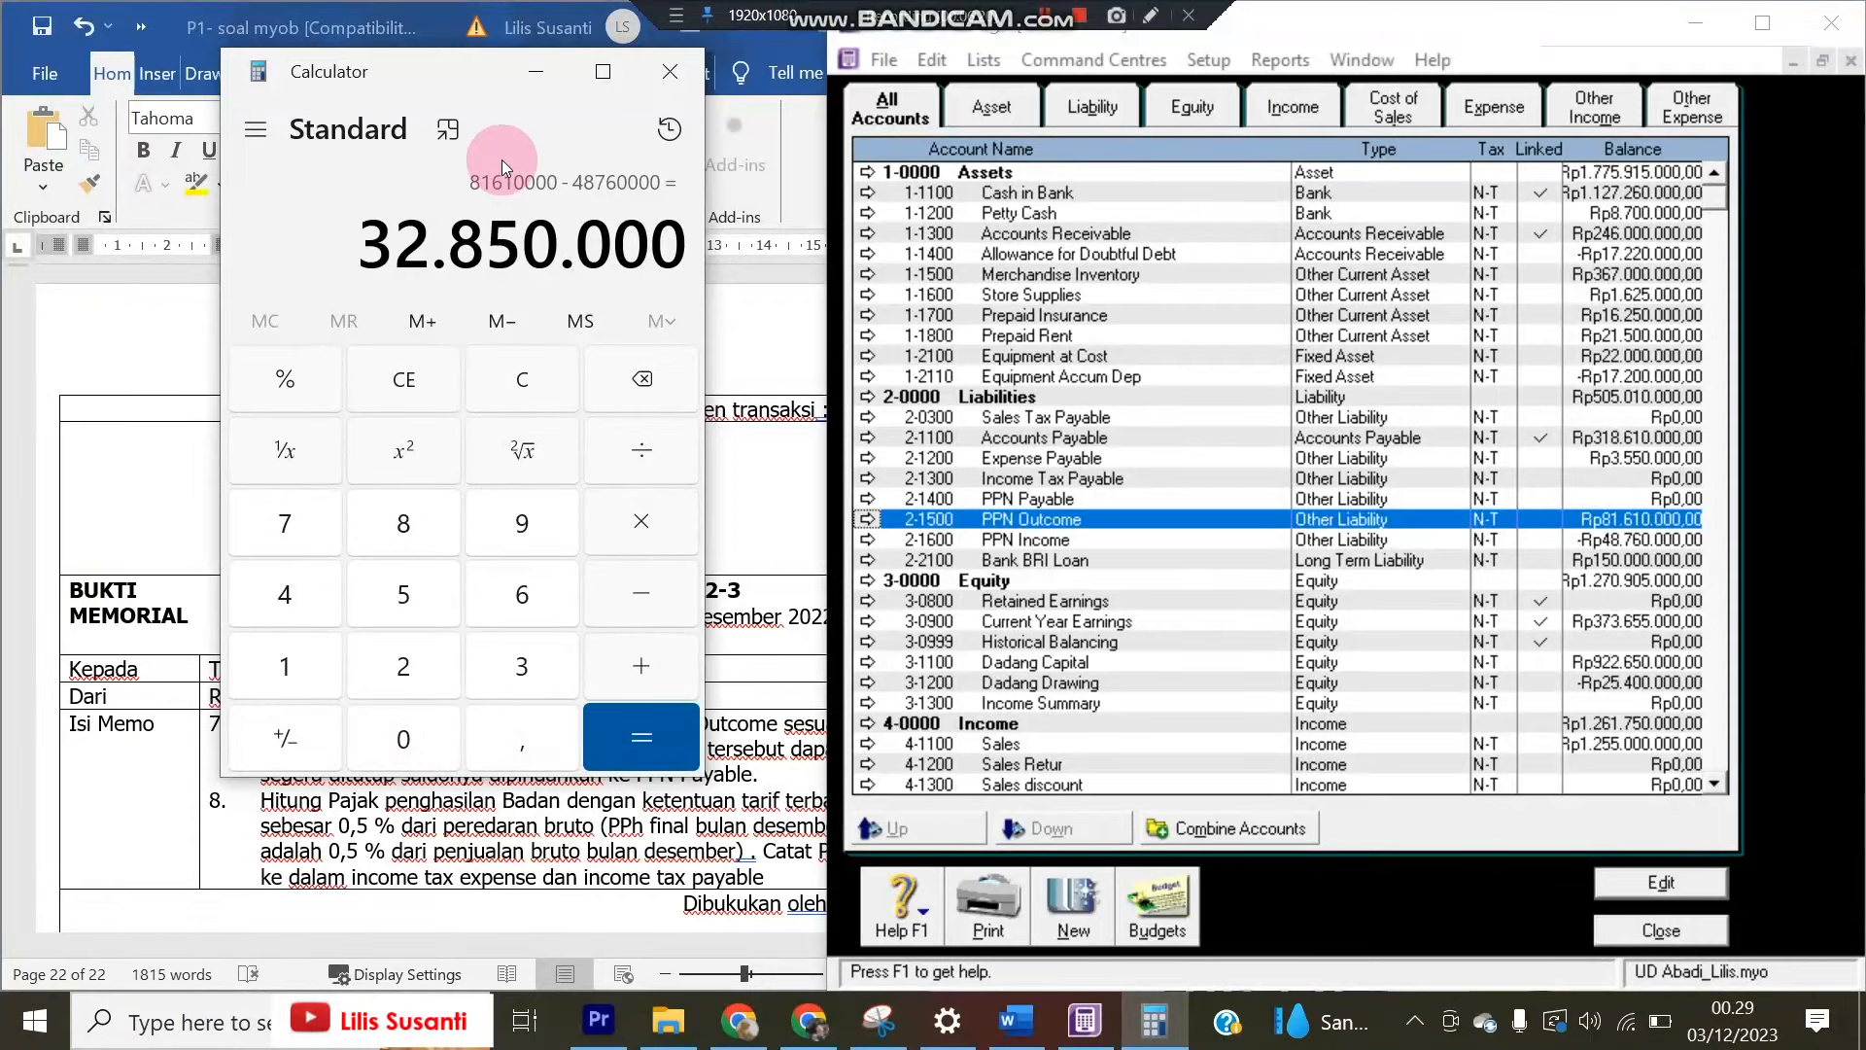
left_click(603, 181)
Return to ABSS, close the accounts list and start a general journal entry with the memo Penyesuaian
left_click(1109, 600)
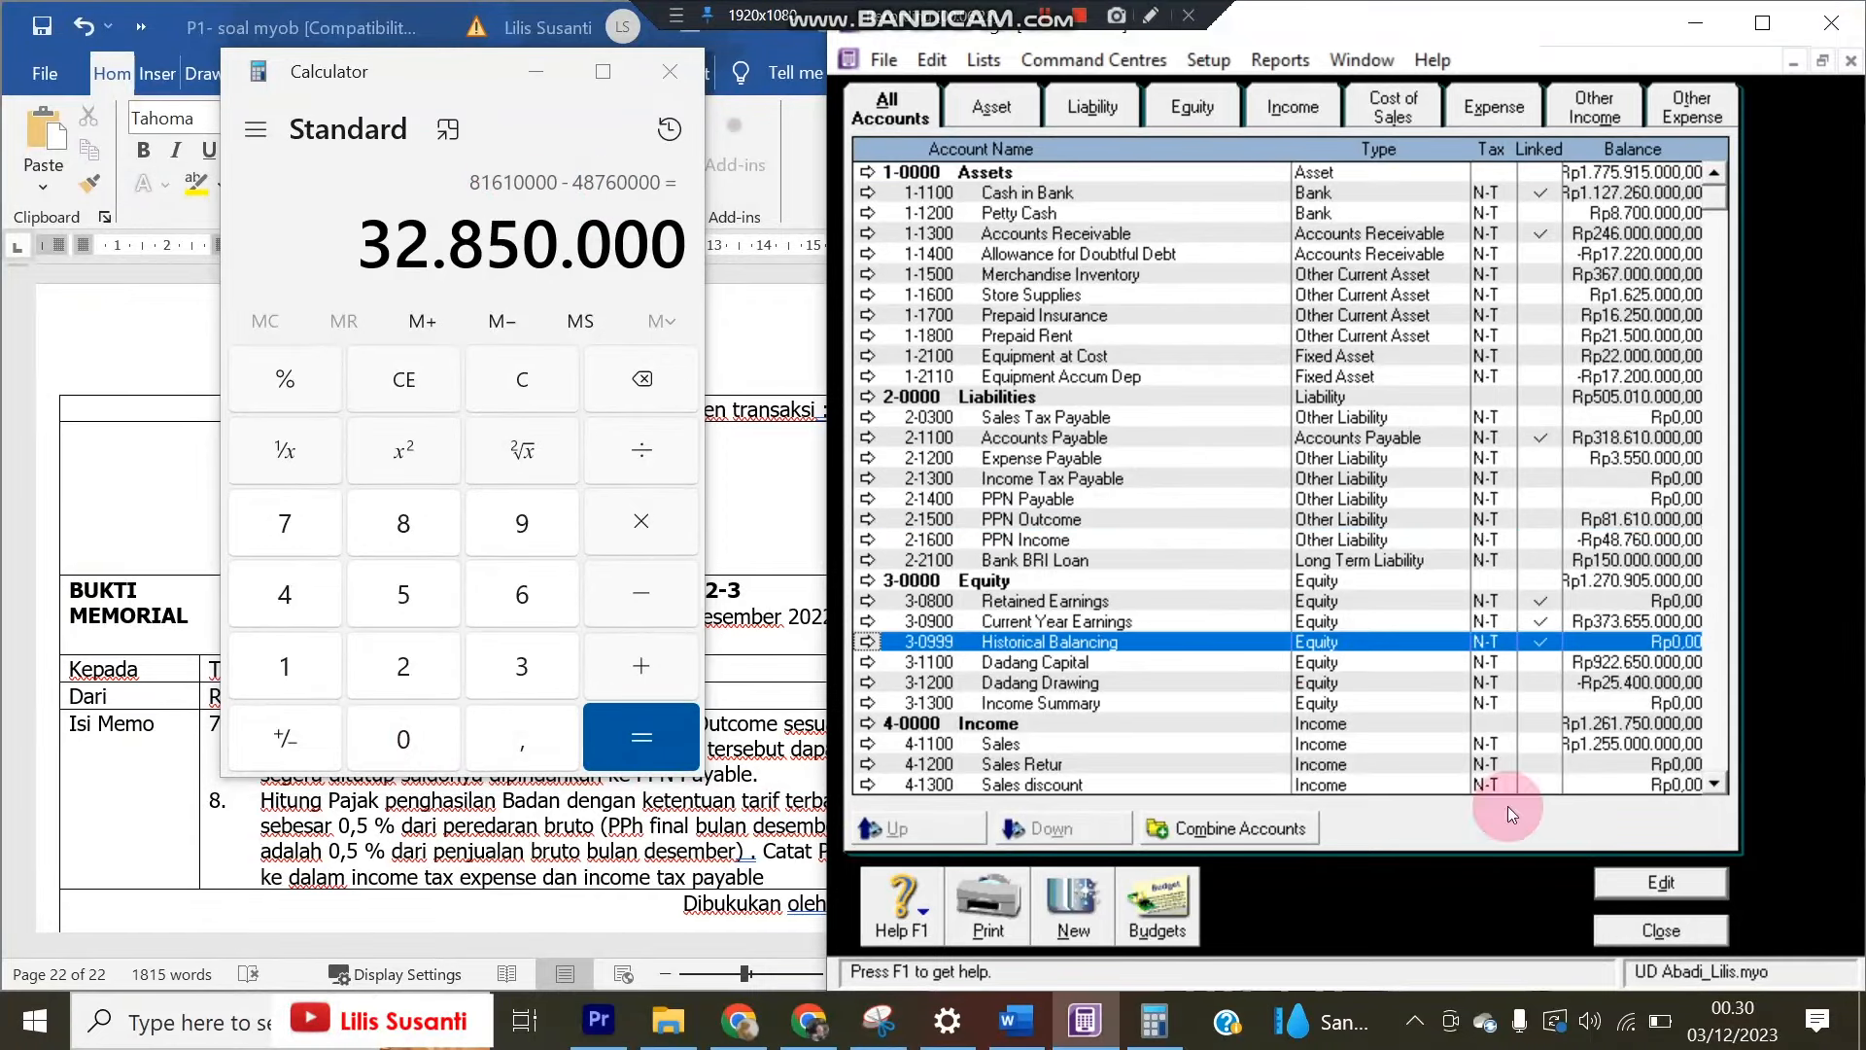
left_click(1641, 930)
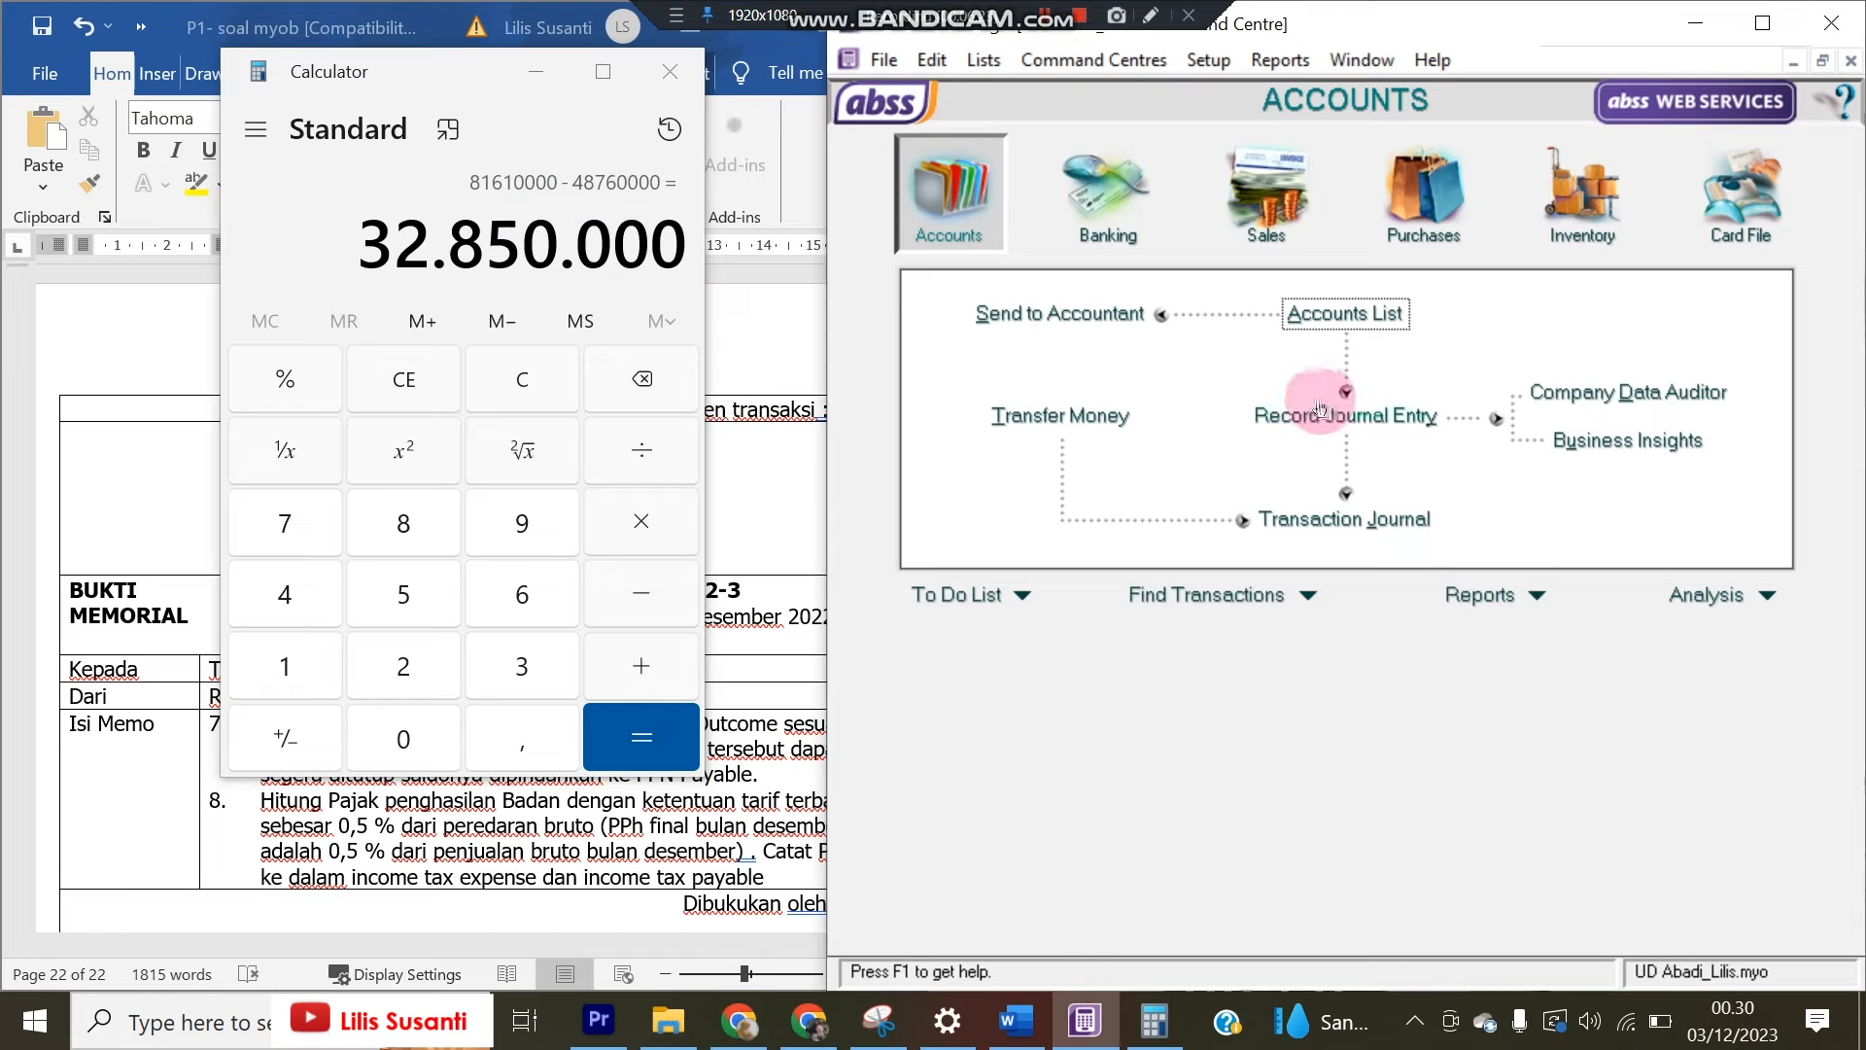
left_click(1292, 416)
left_click(1133, 282)
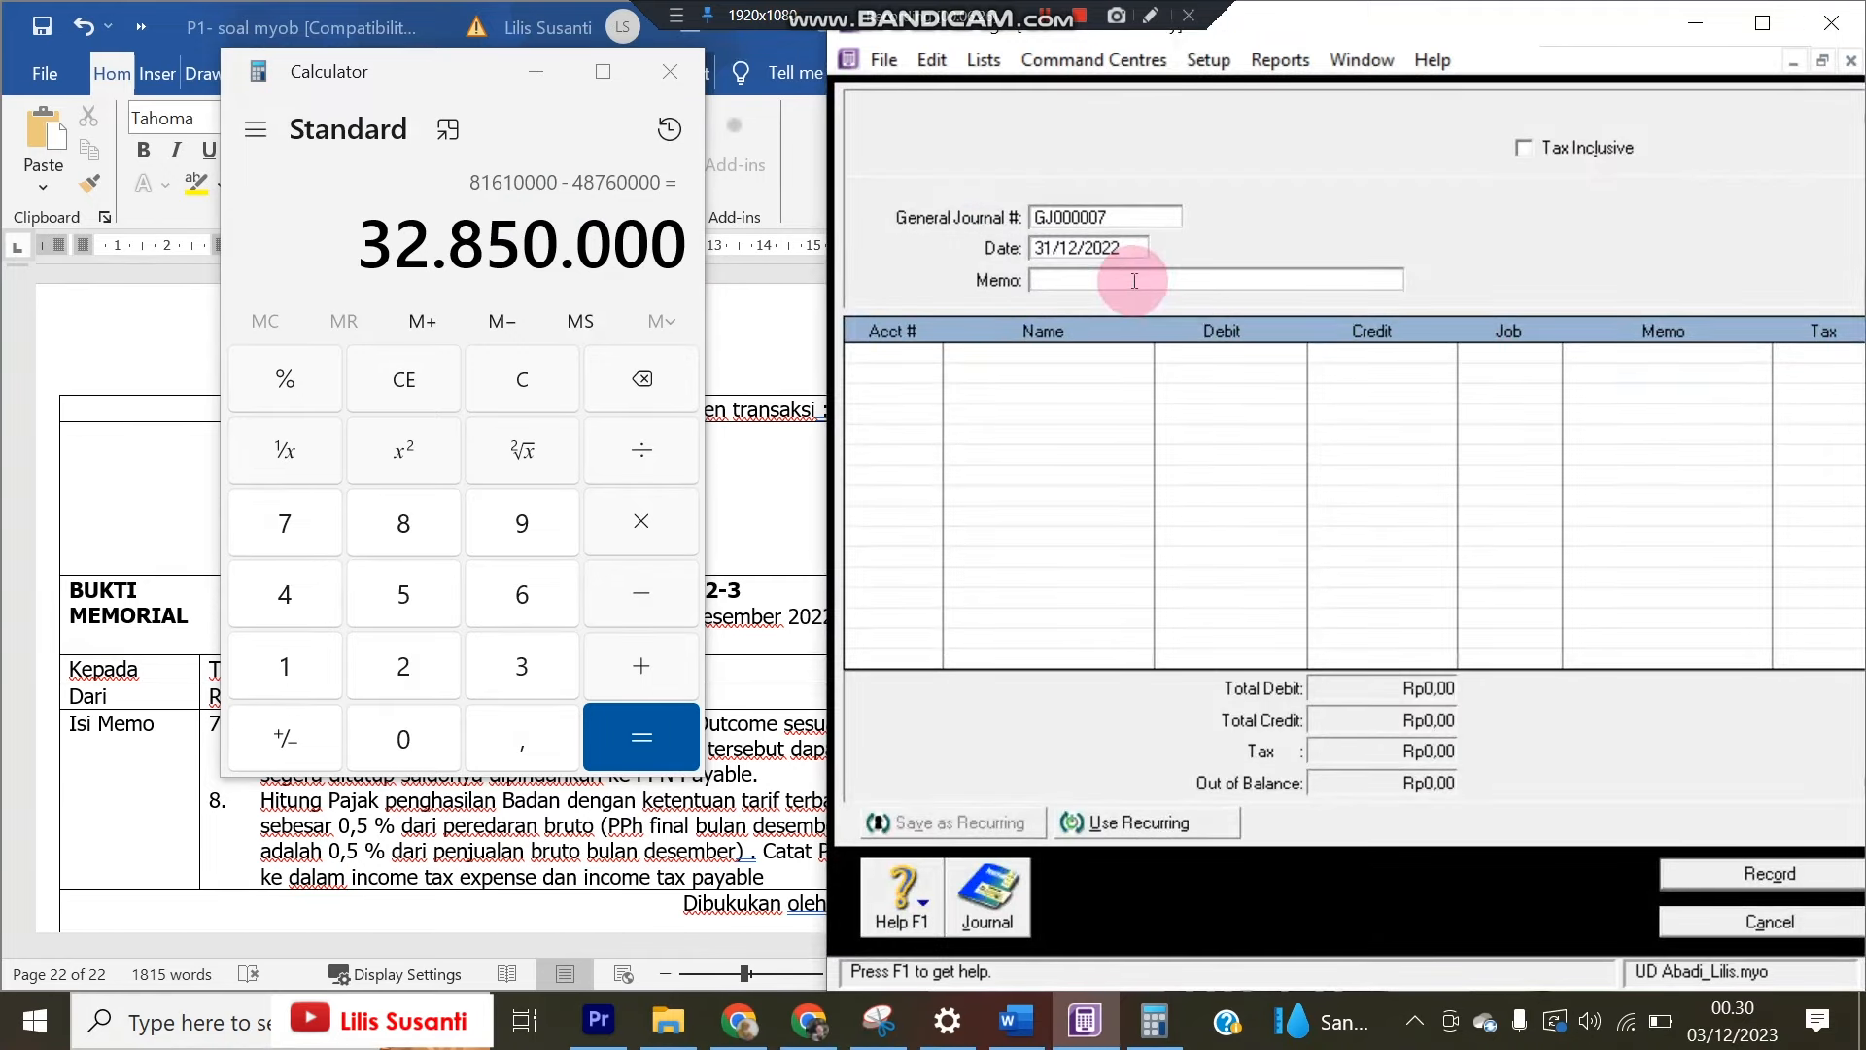
key("Tab")
Assign account 2-1500 PPN Outcome to the first line and debit it with Rp81.610.000
key("Tab")
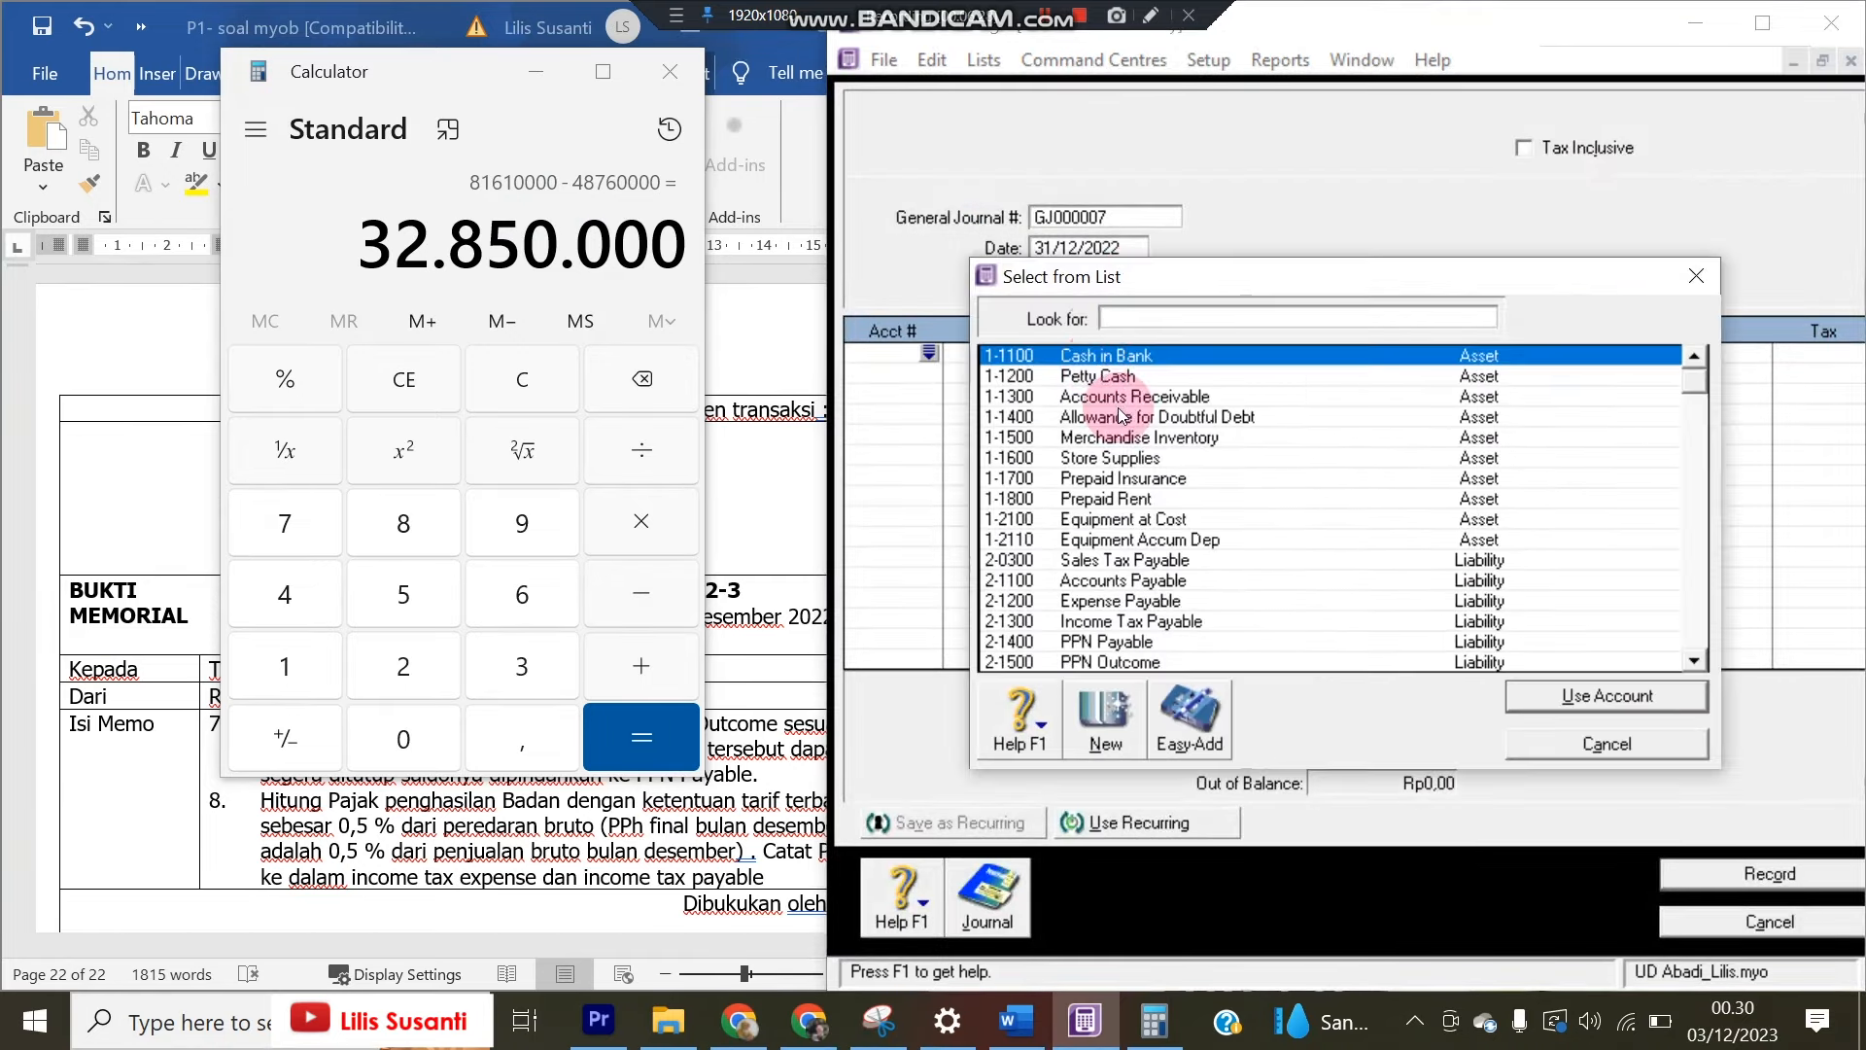
double_click(1139, 661)
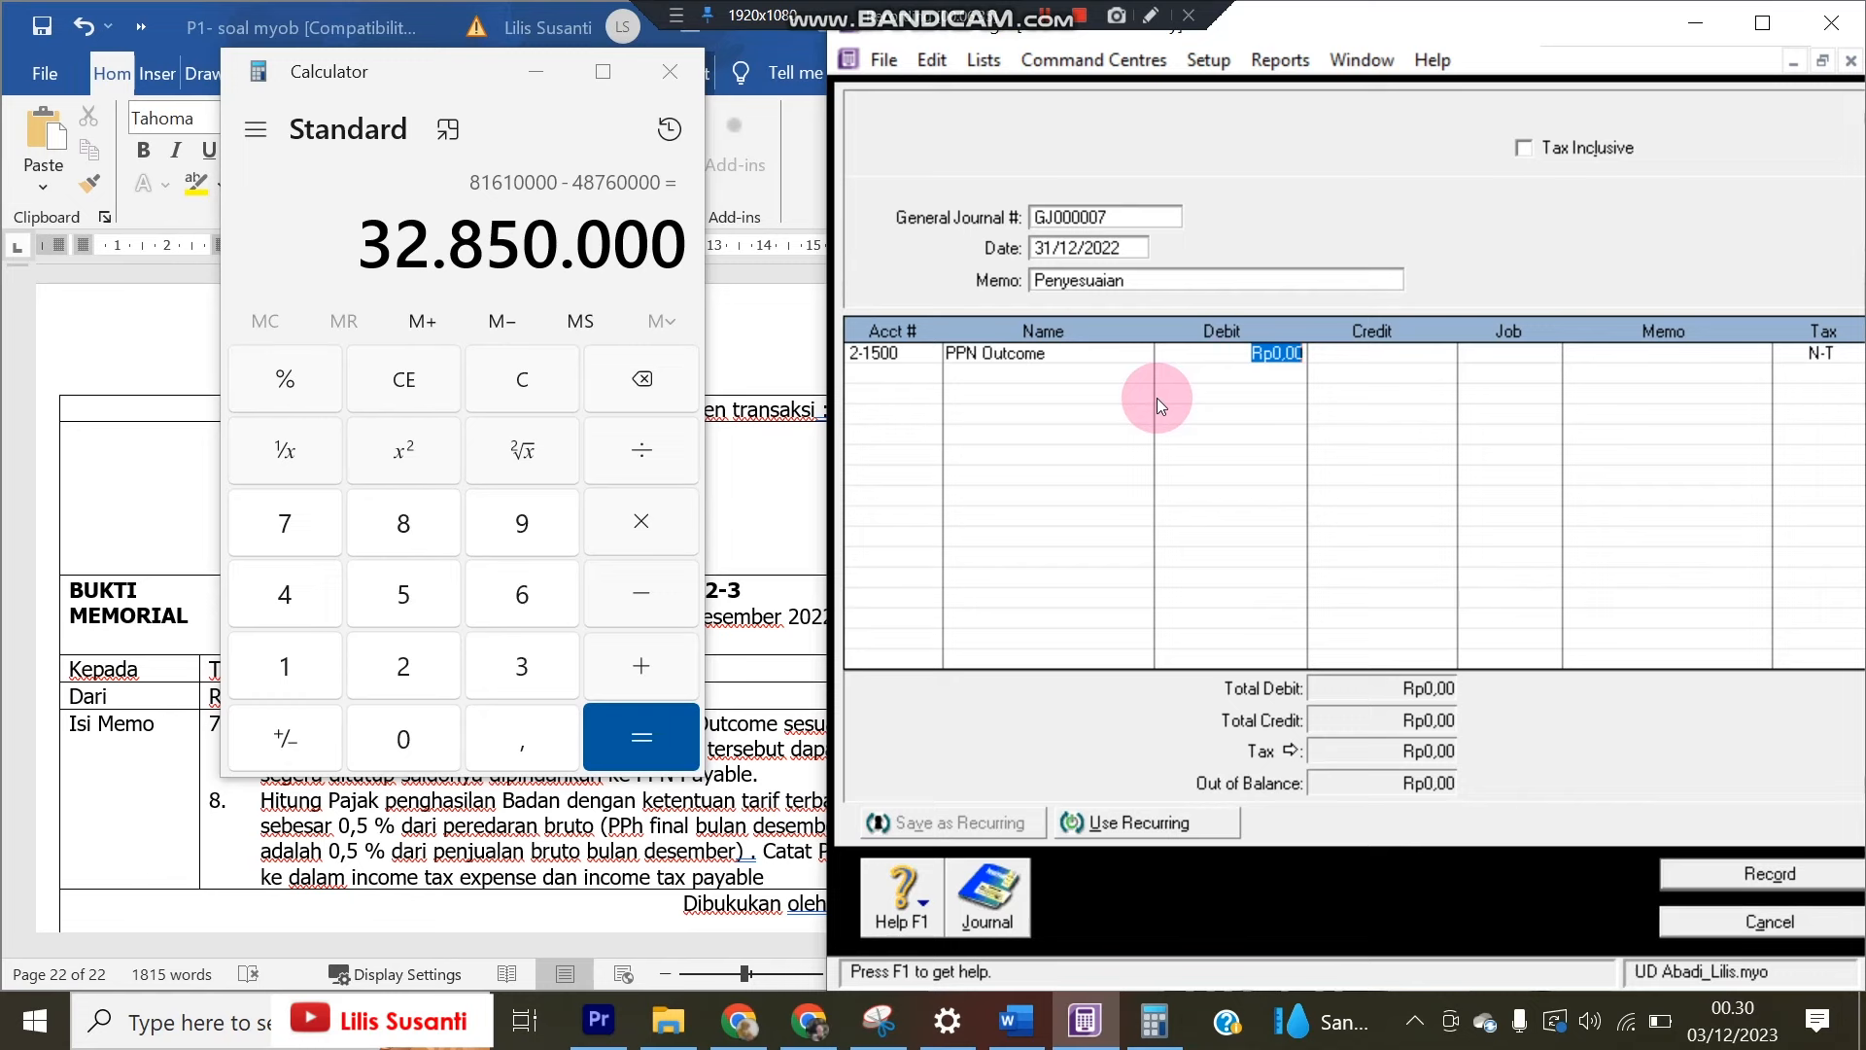
type("81610000")
key("Tab")
Assign account 2-1600 PPN Income to the second line and credit it with Rp48.760.000
key("Tab")
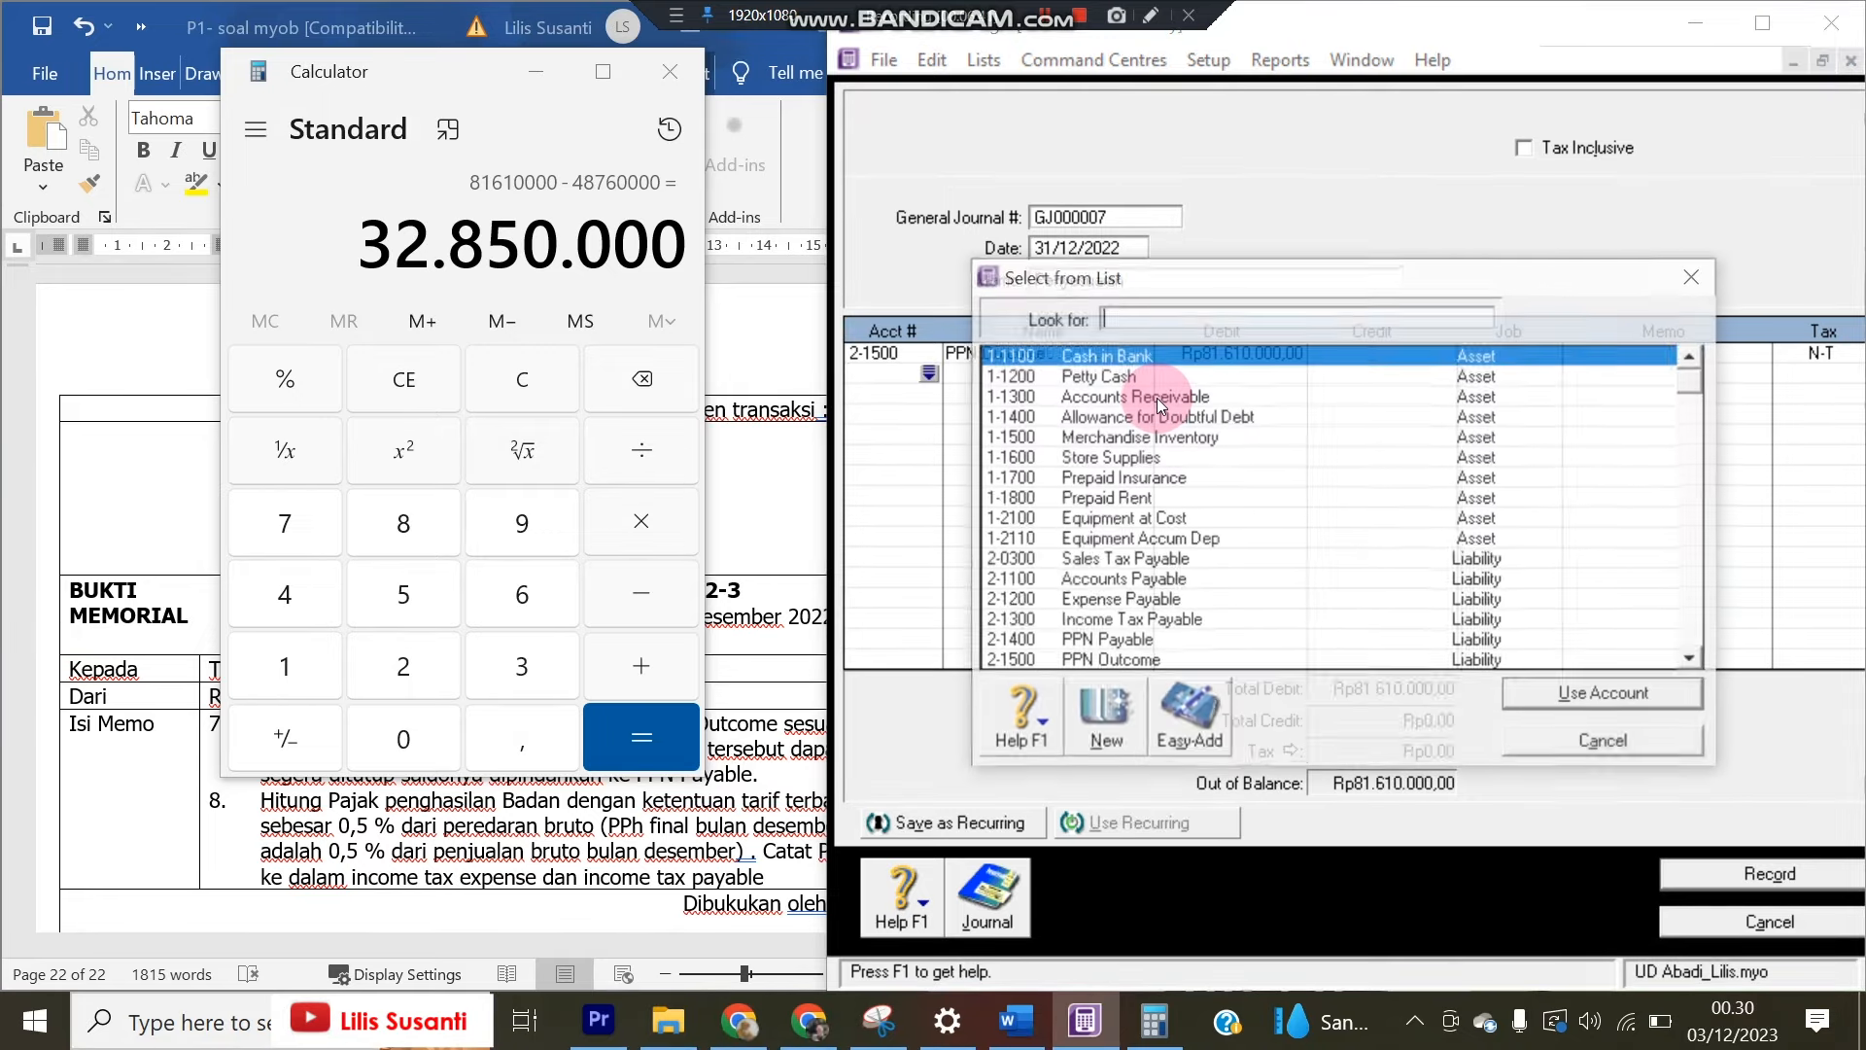
scroll(1143, 661, "down", 1)
left_click(1143, 622)
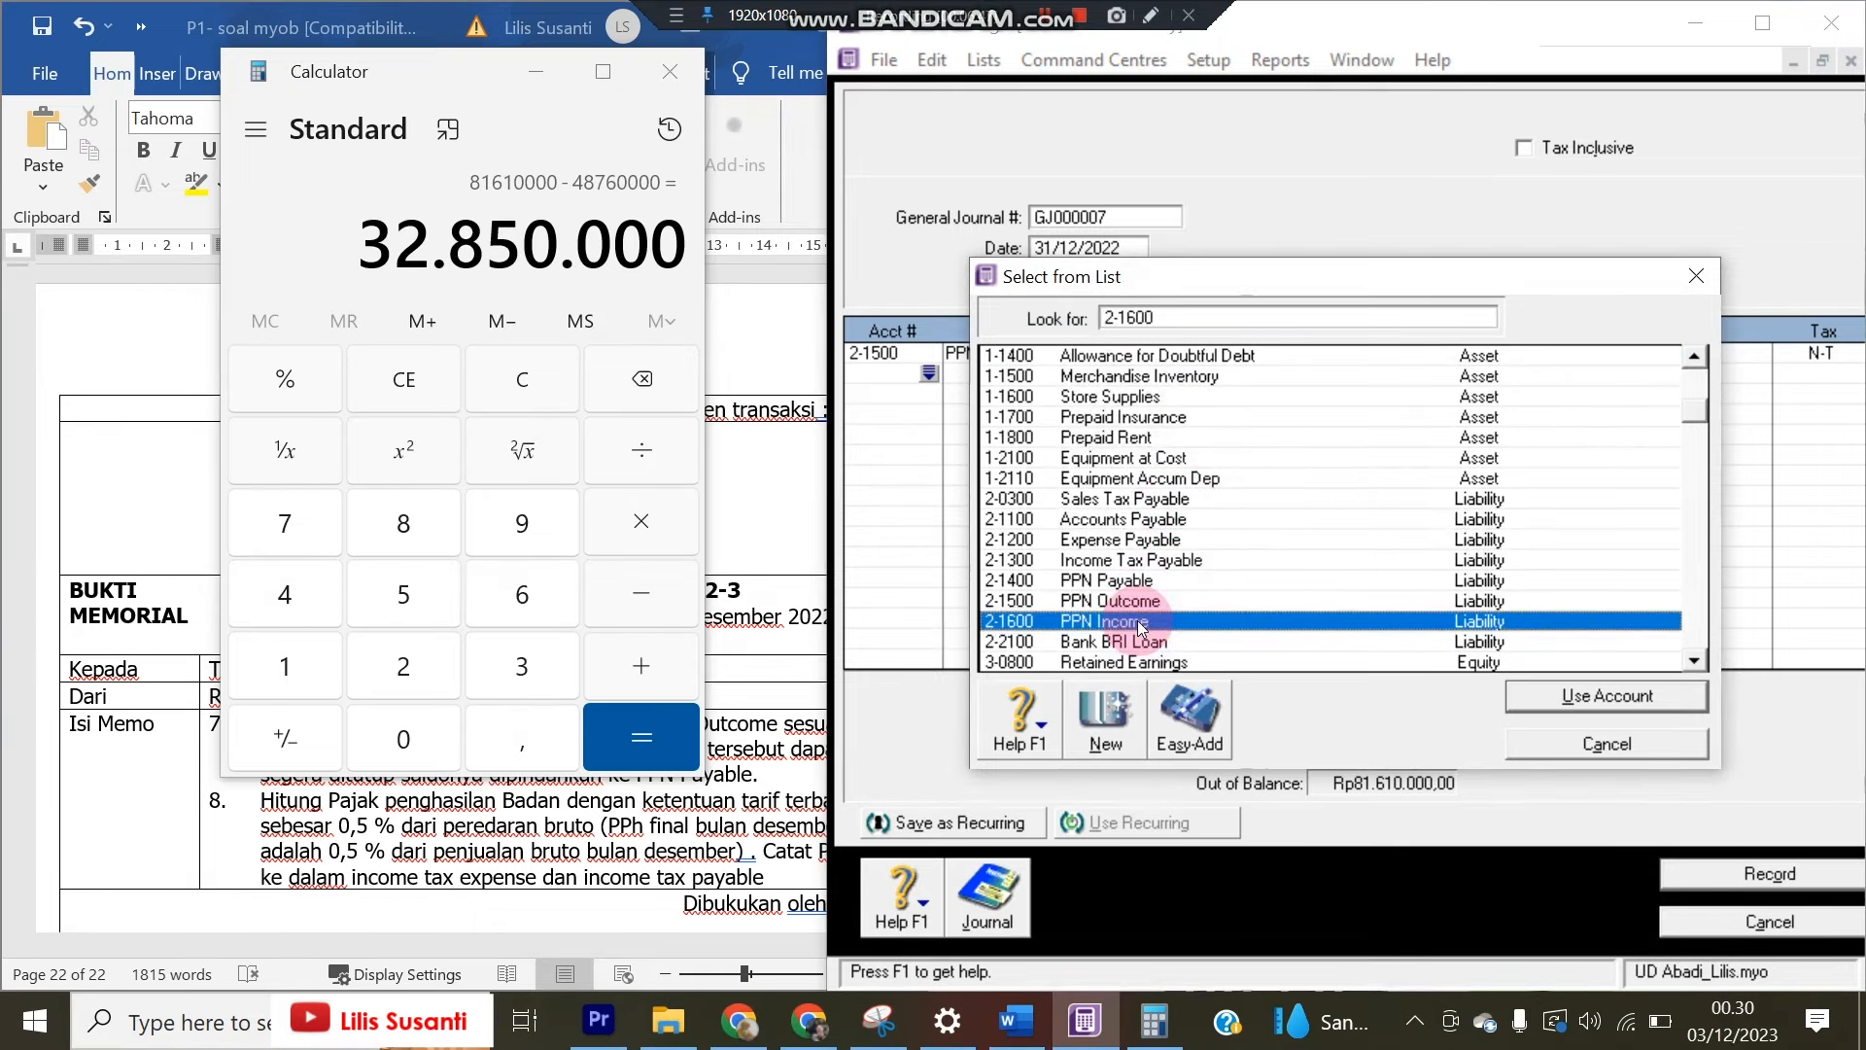
double_click(1143, 622)
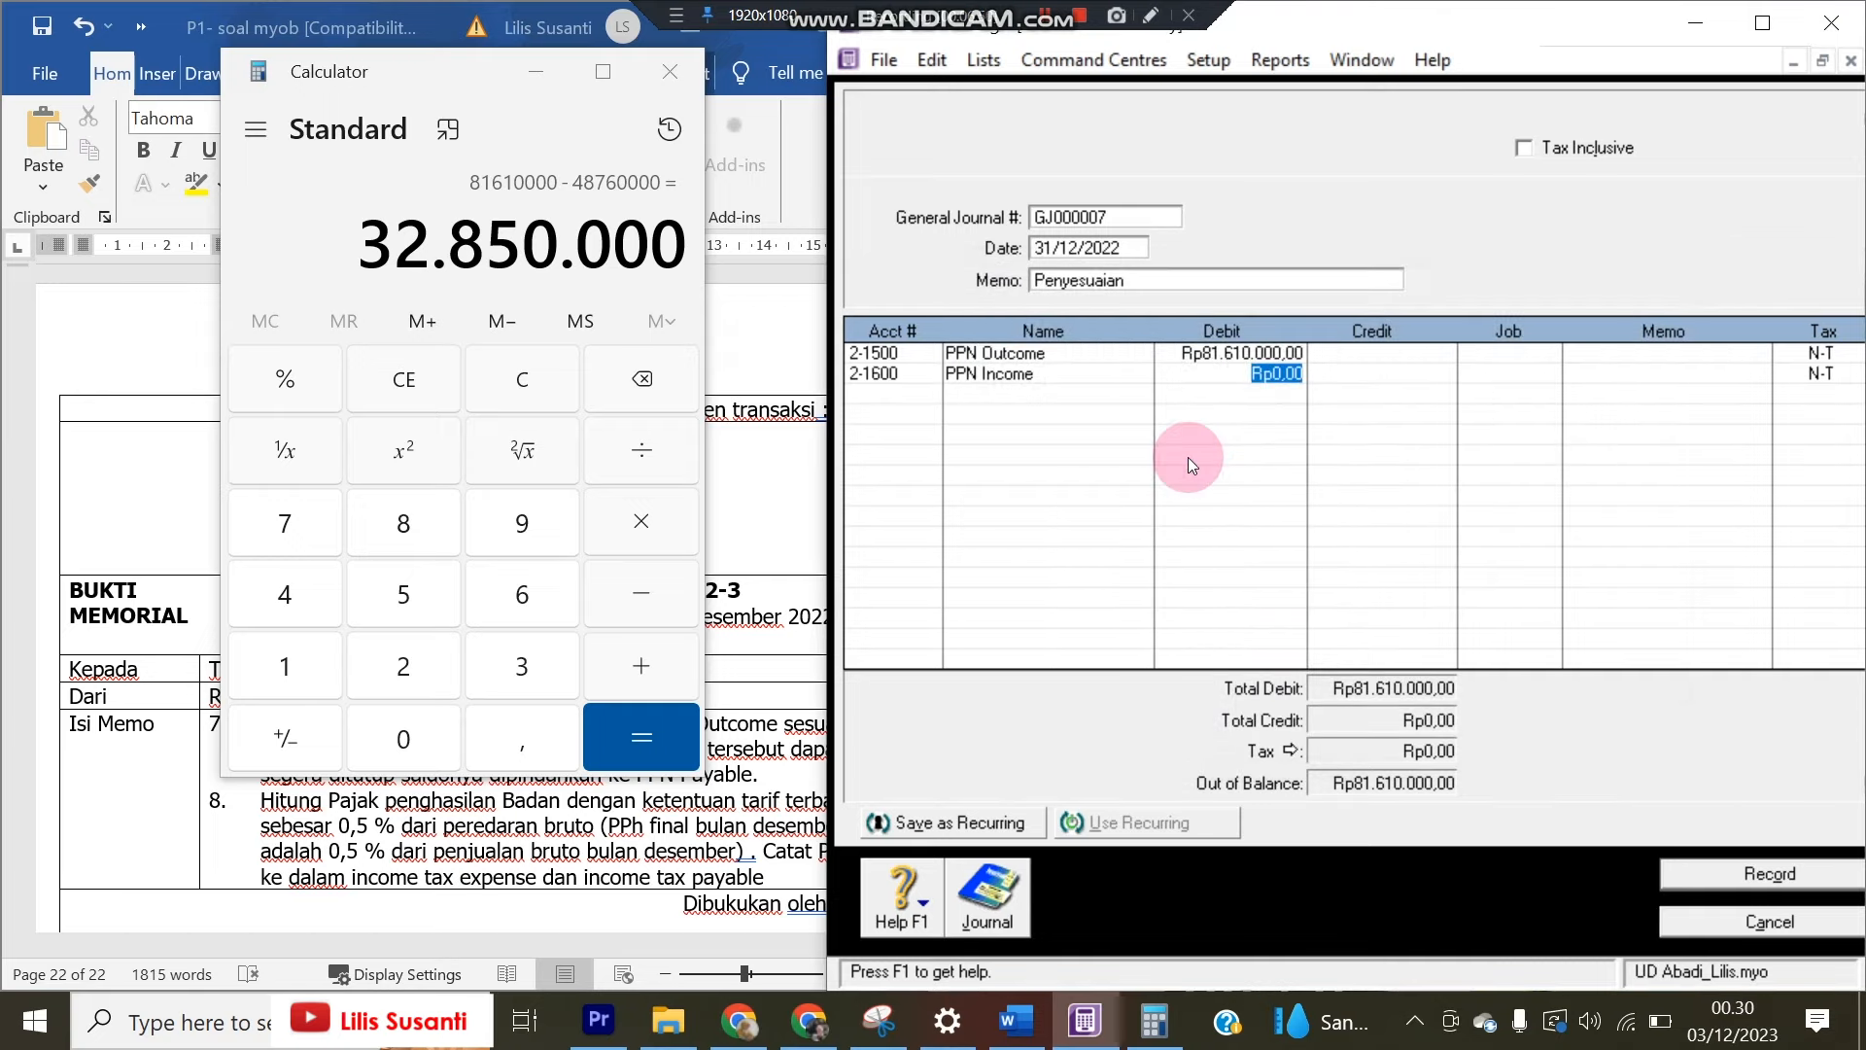
key("Tab")
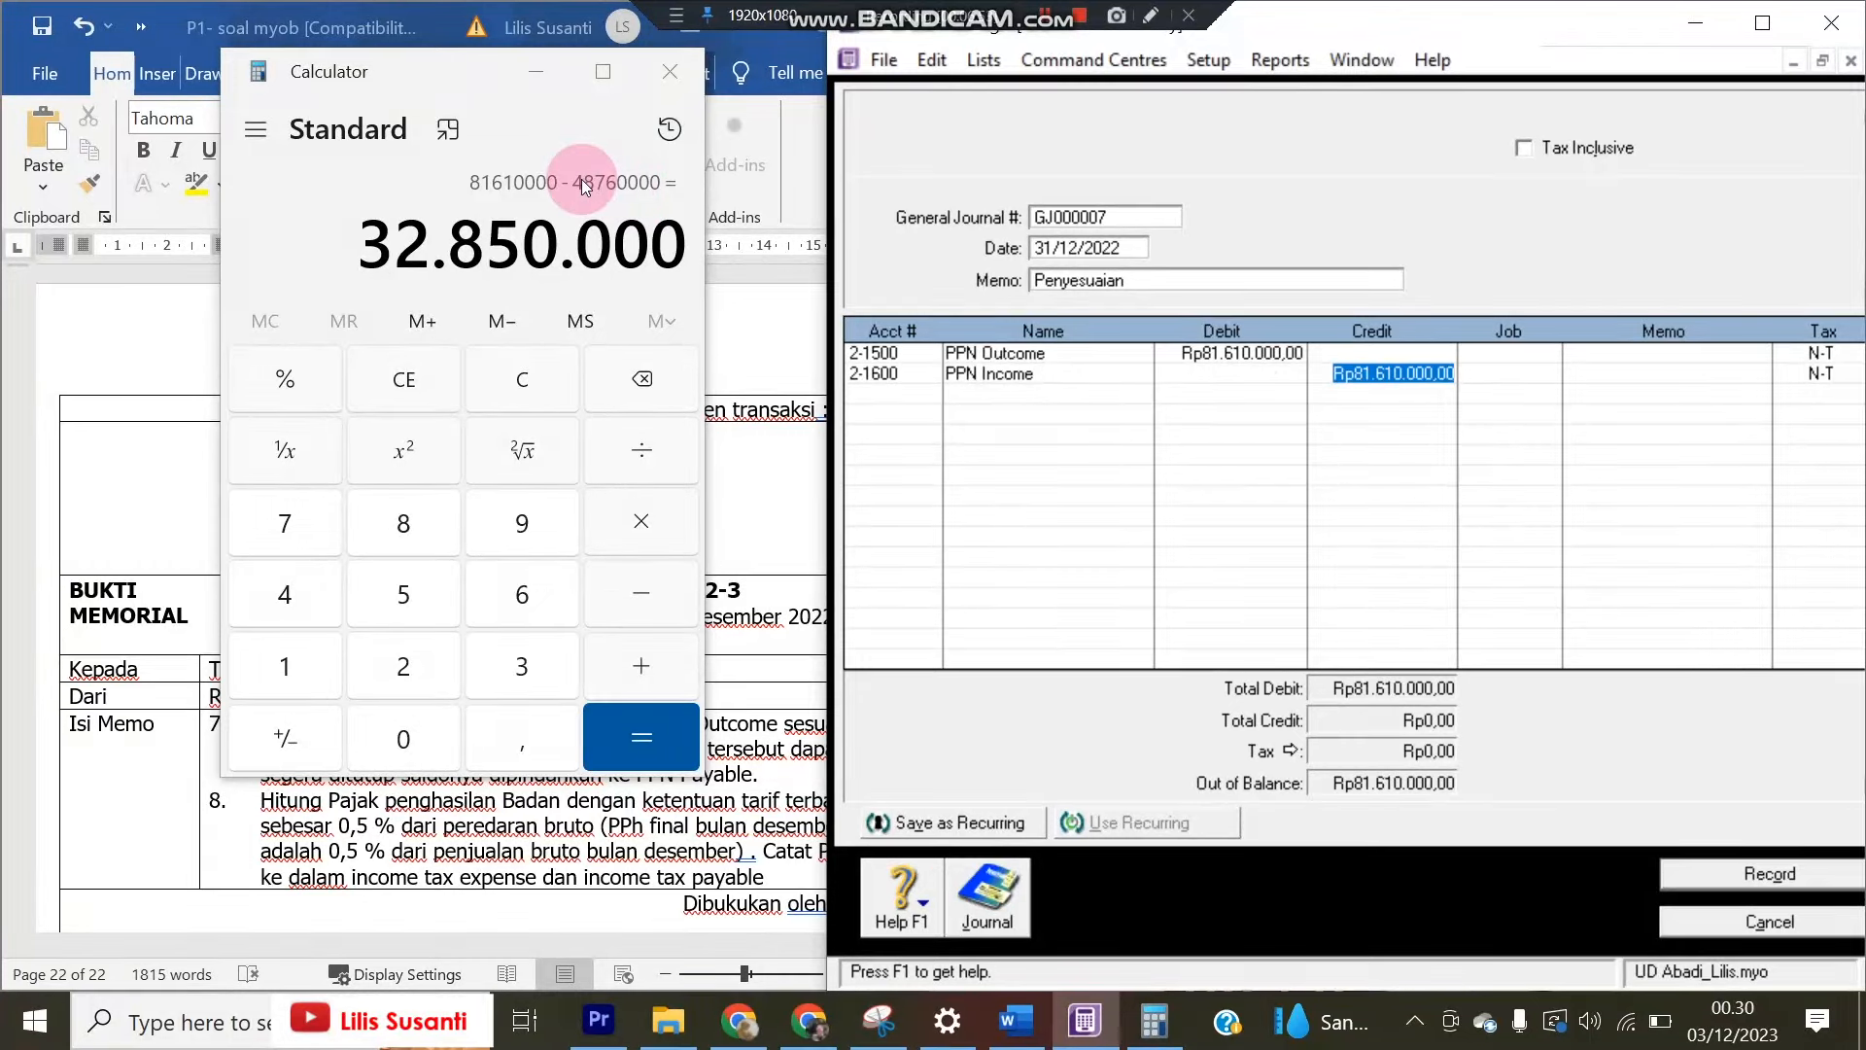
type("4")
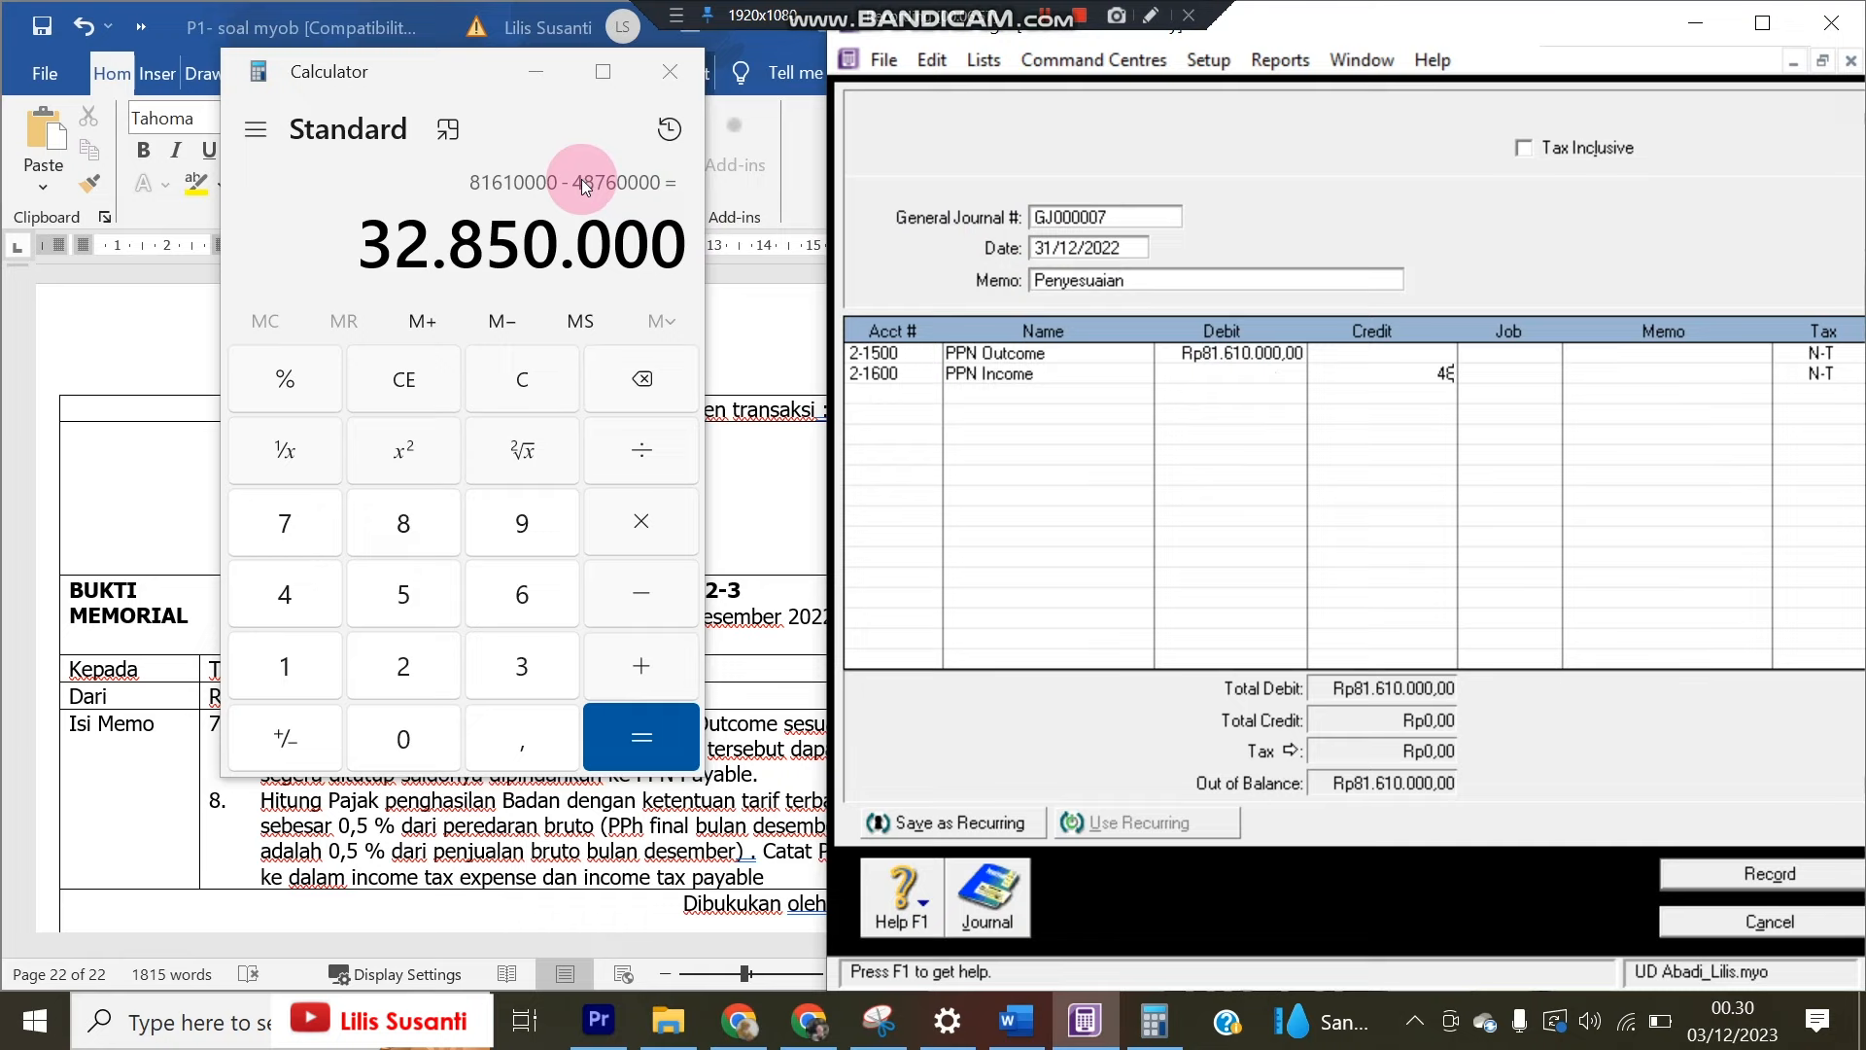
type("8760000")
key("Tab")
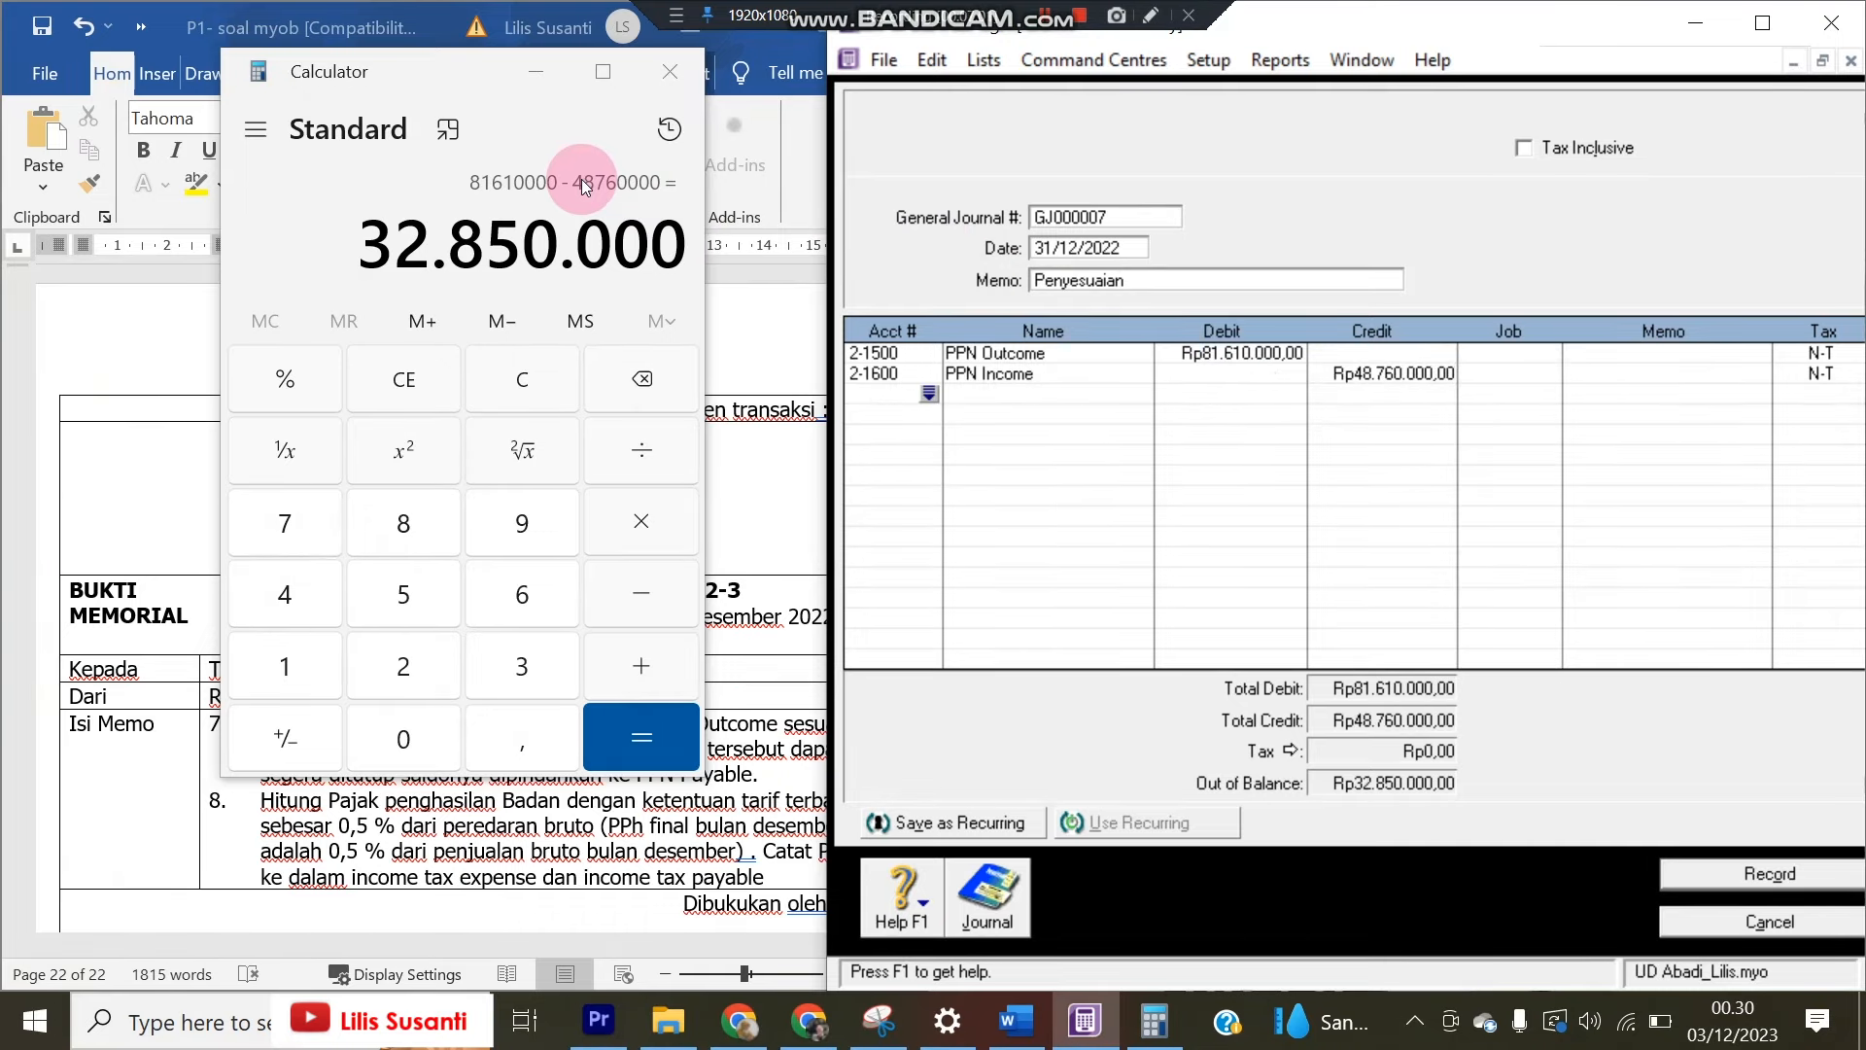
Switch to Word and highlight the words PPN Payable in item 7 of memo BM12-3 in yellow
left_click(583, 836)
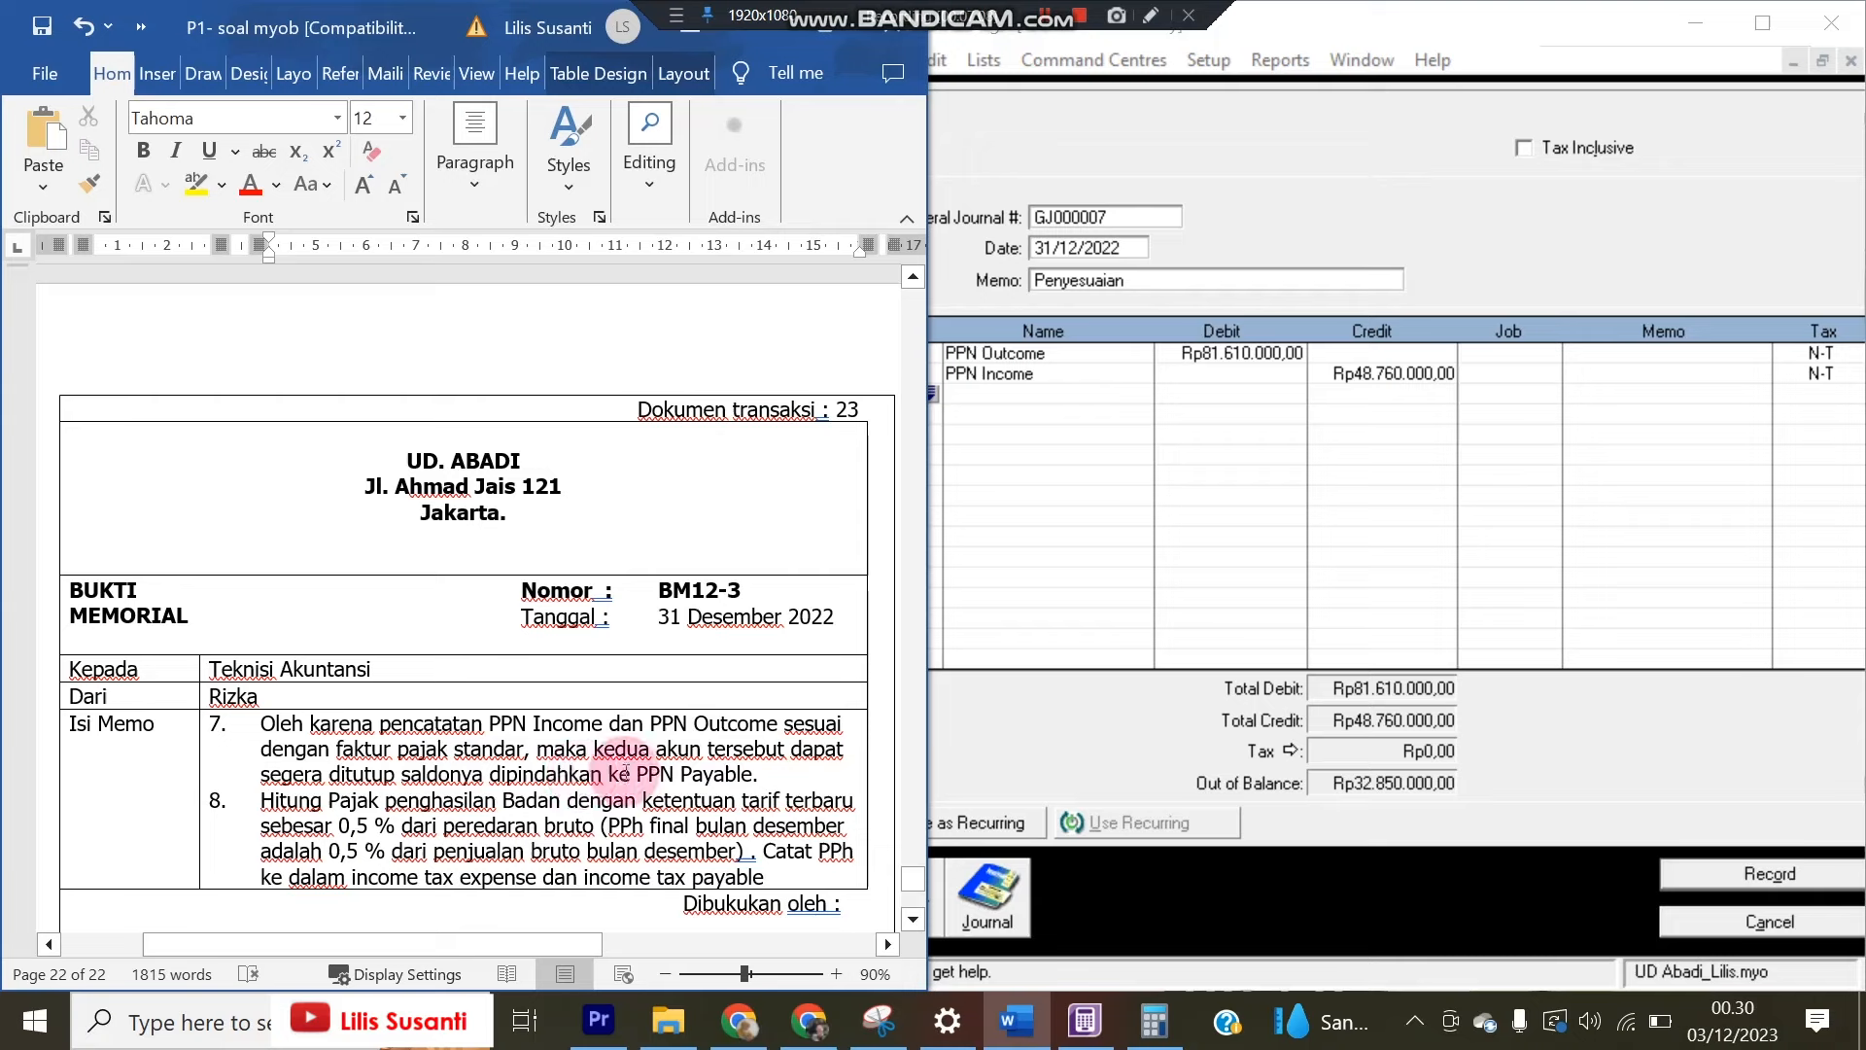
left_click_drag(759, 774, 636, 774)
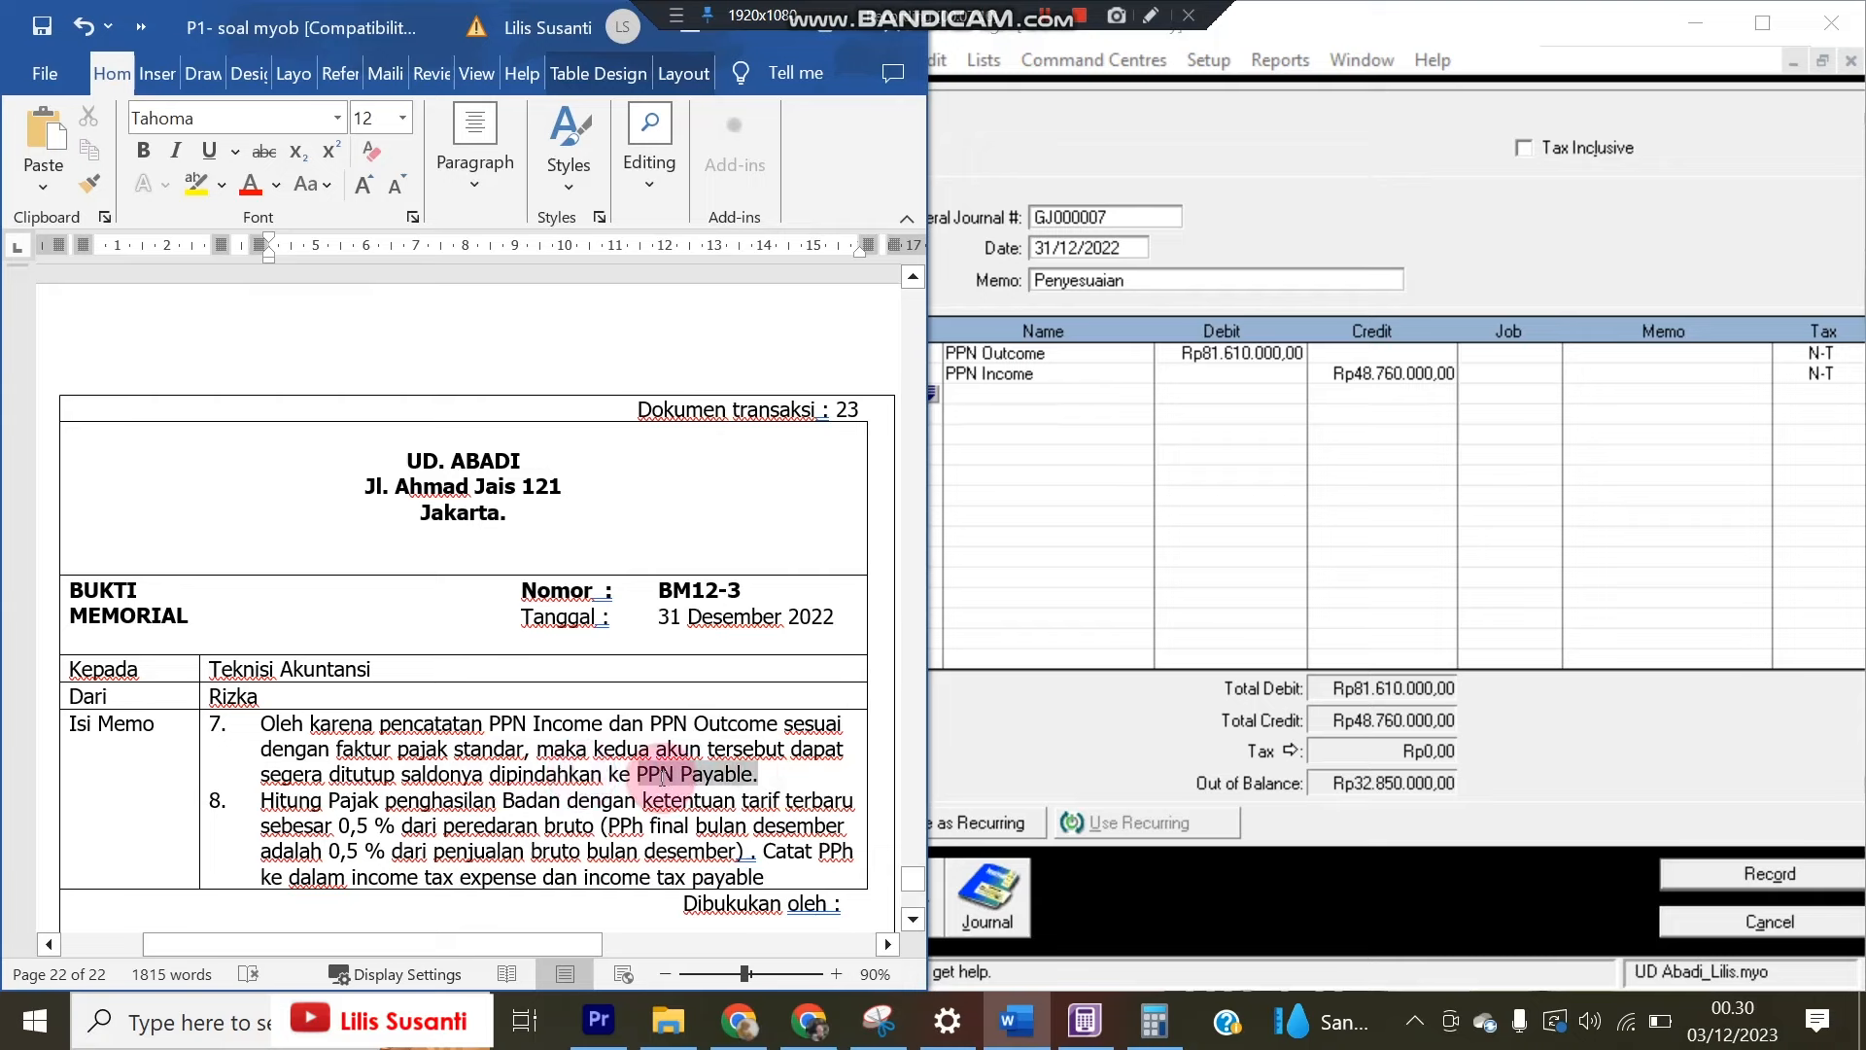
left_click(196, 185)
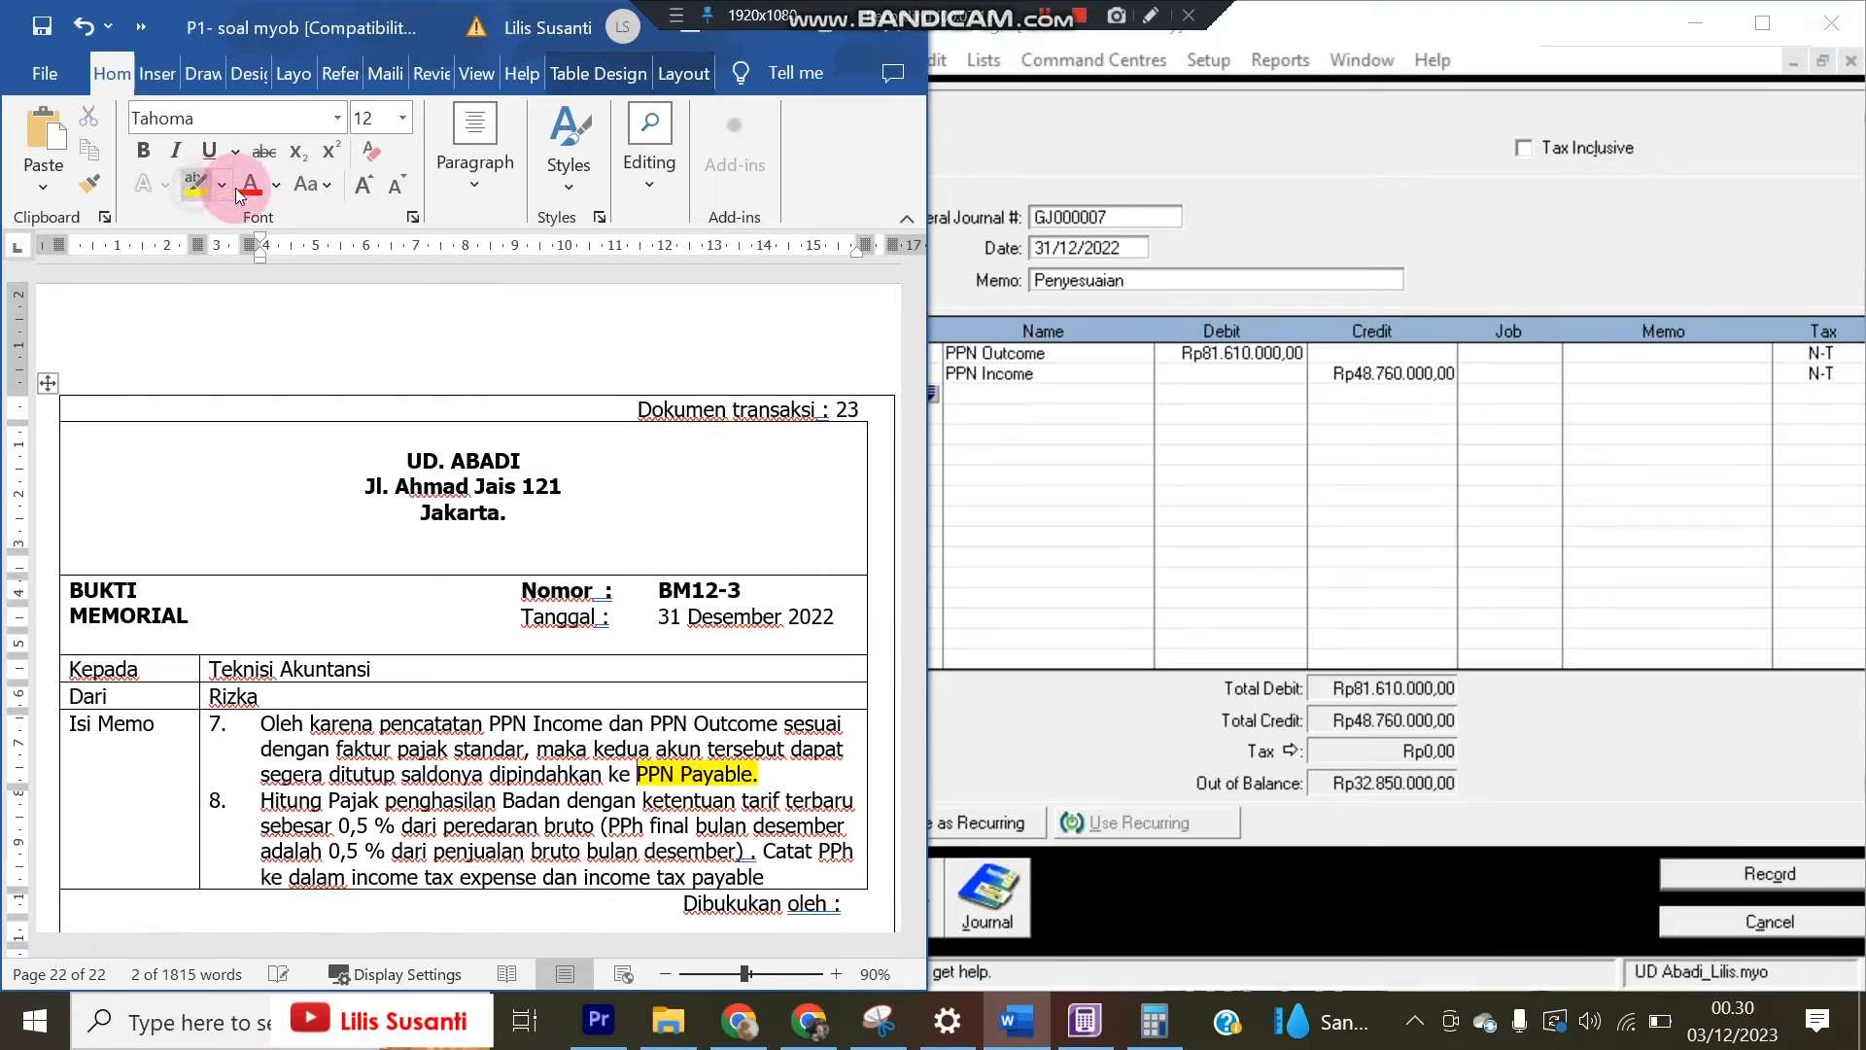
Back in ABSS, credit account 2-1400 PPN Payable with Rp32.850.000 on the third line, checking the amount against Calculator
left_click(1063, 387)
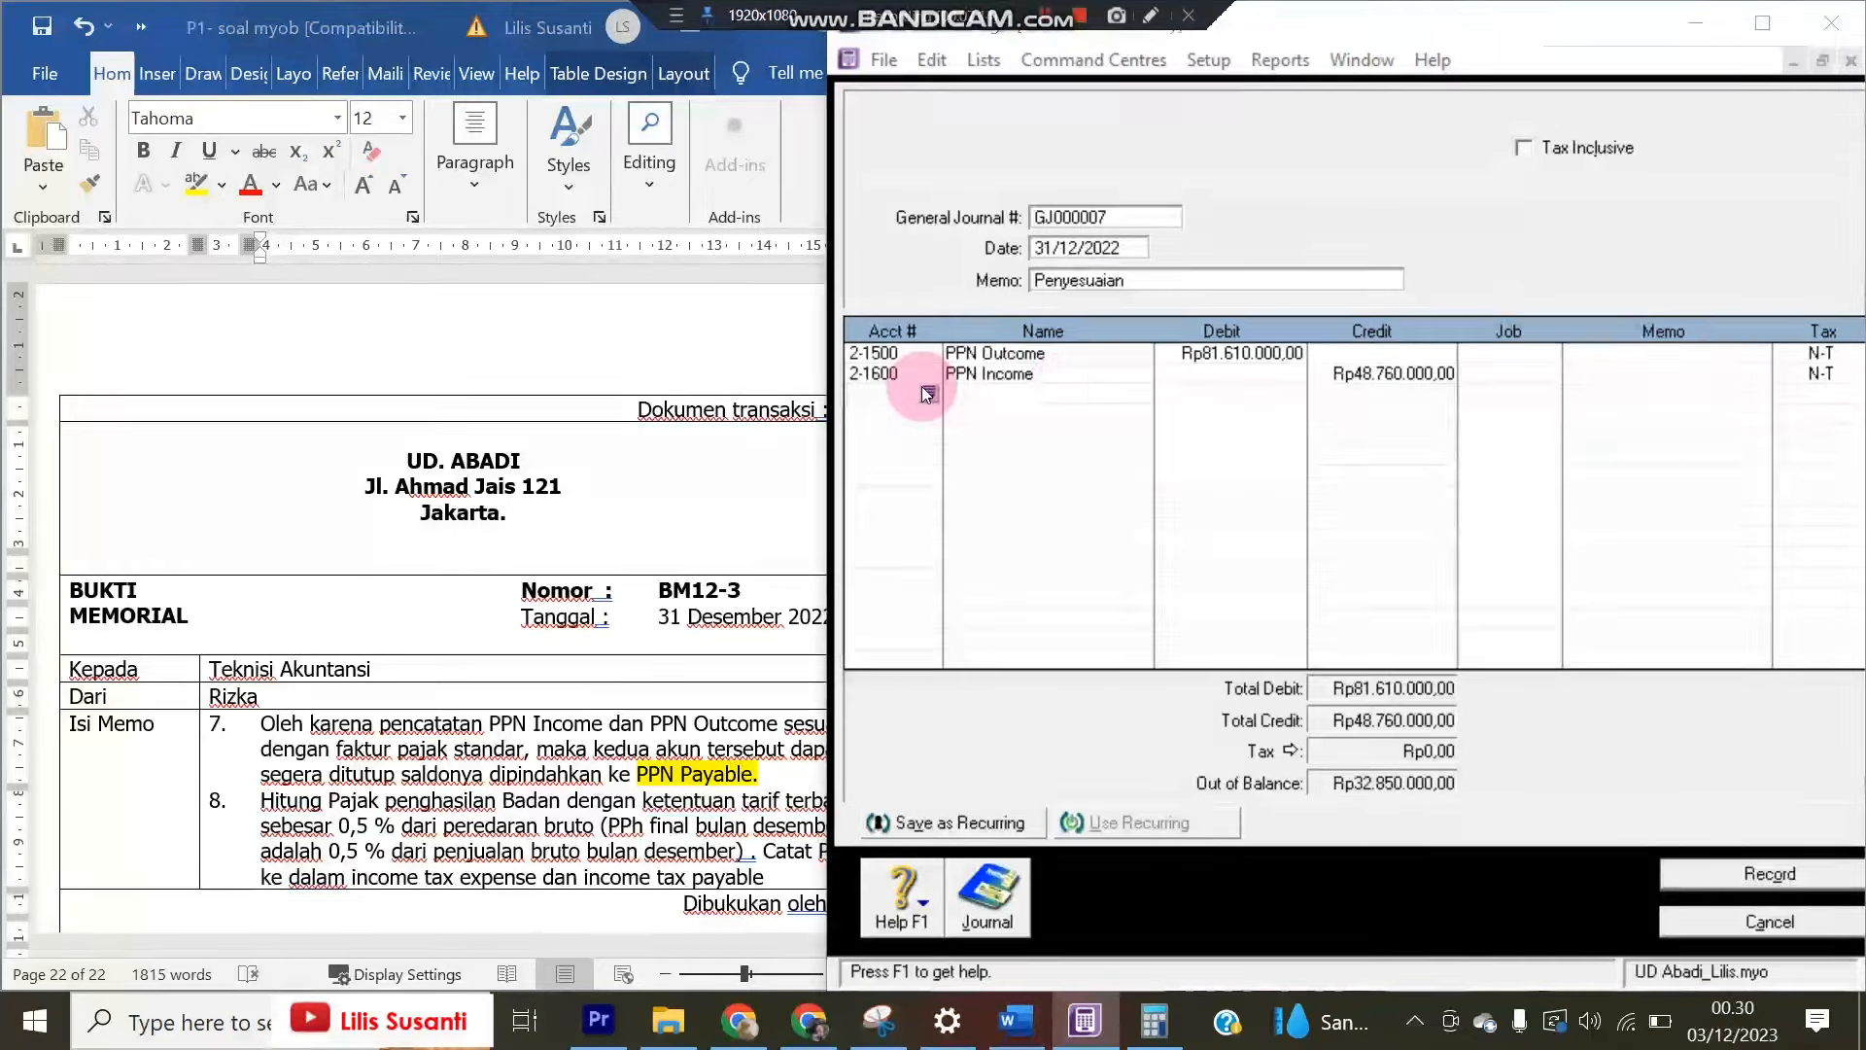
left_click(928, 392)
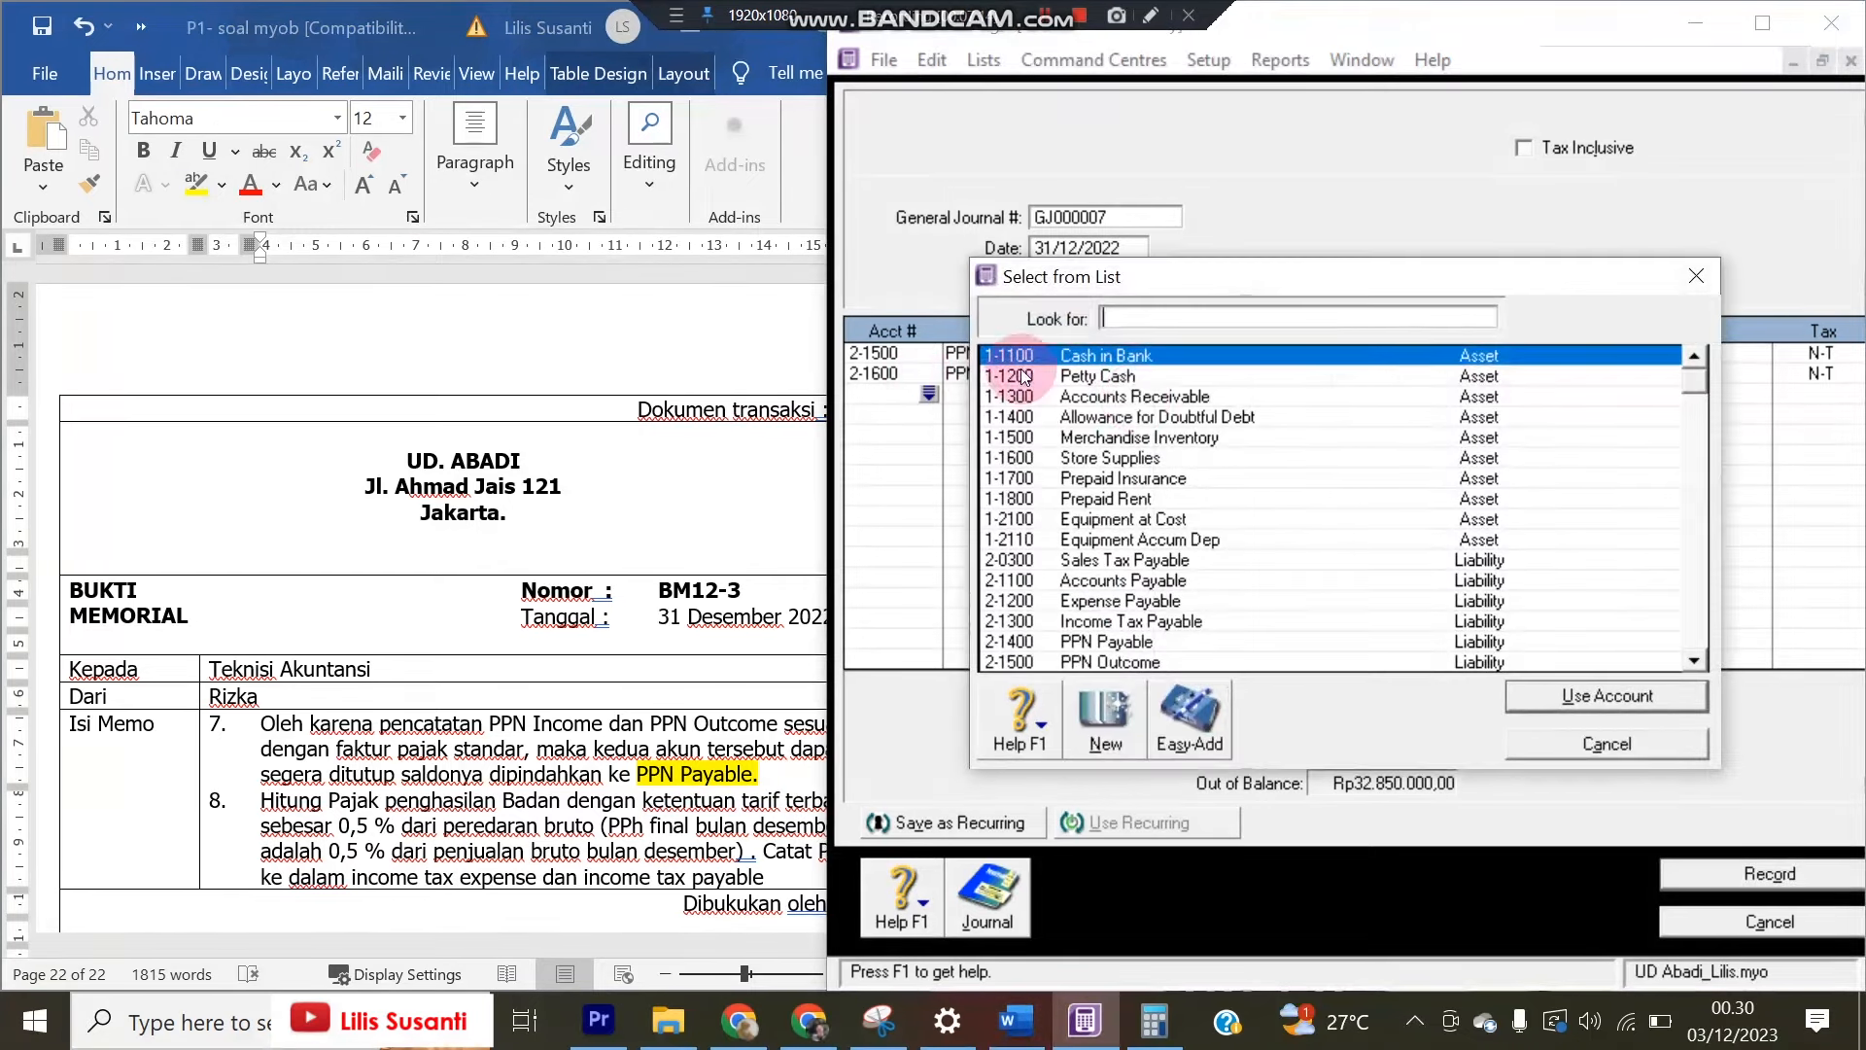
double_click(1151, 638)
key("Tab")
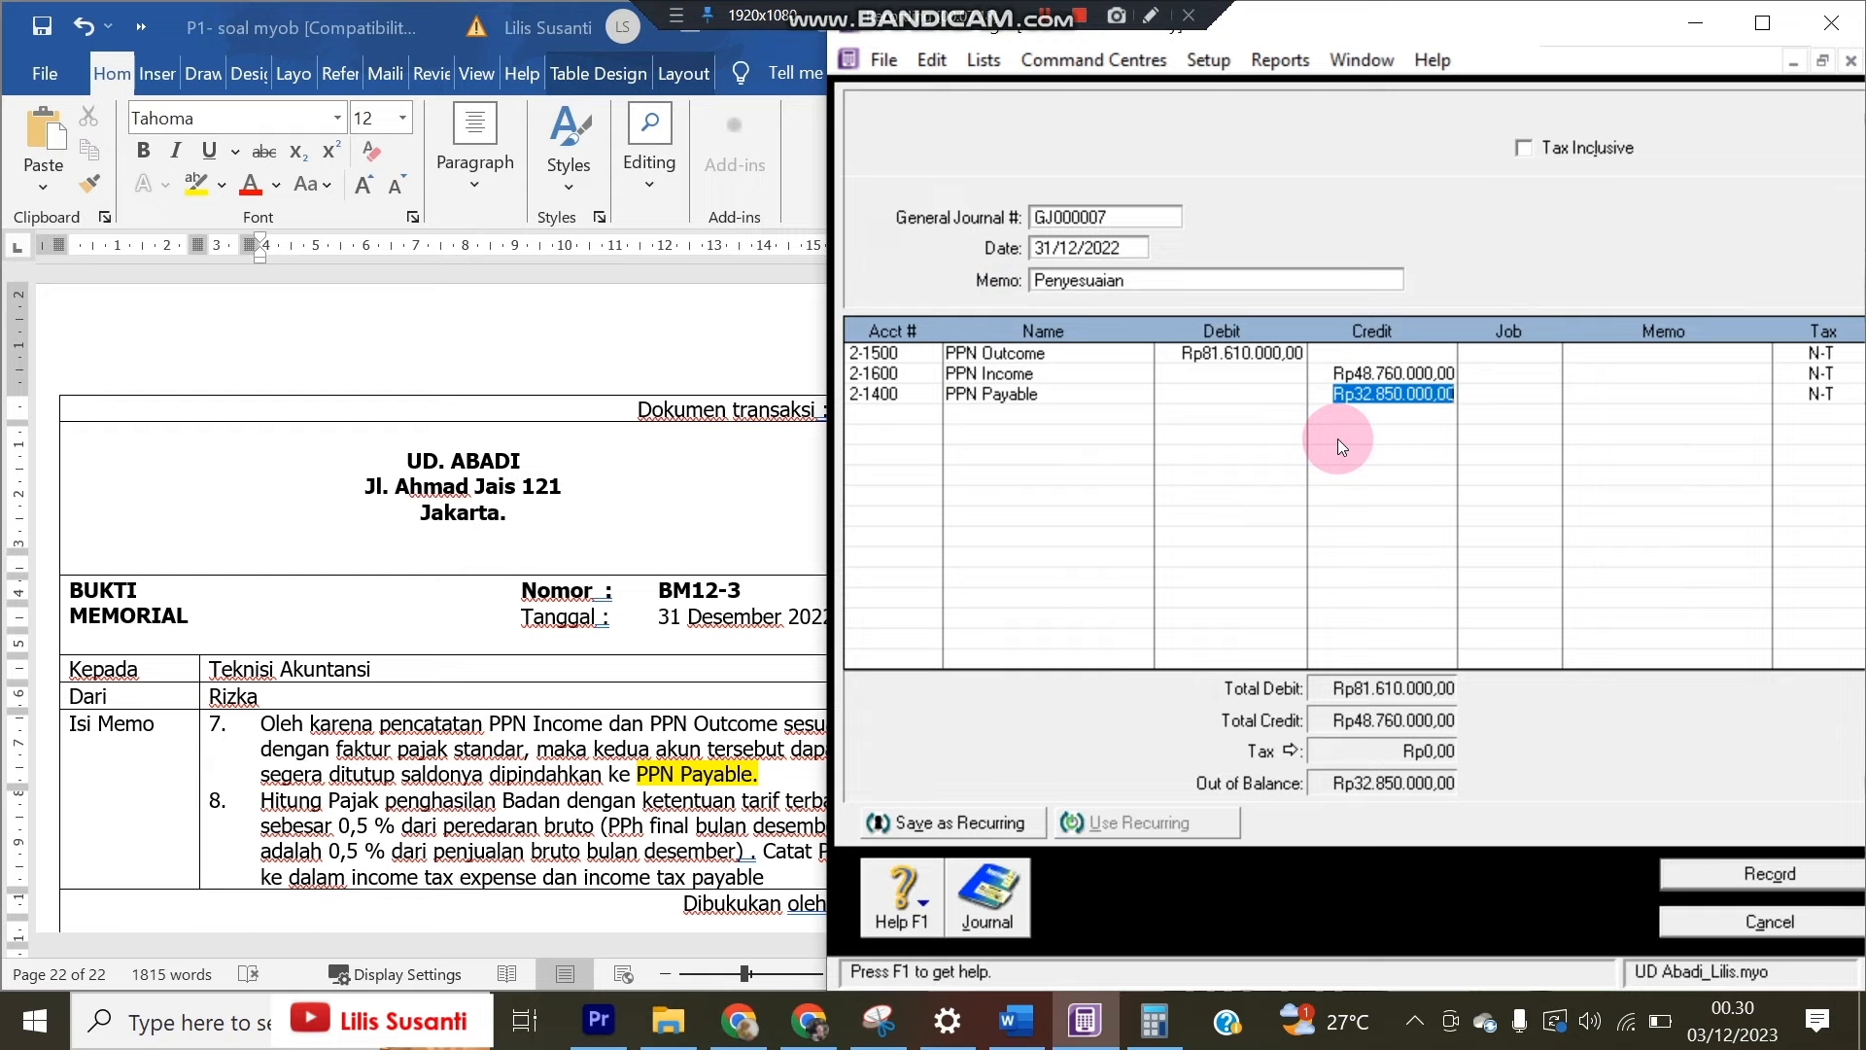
left_click(1154, 1021)
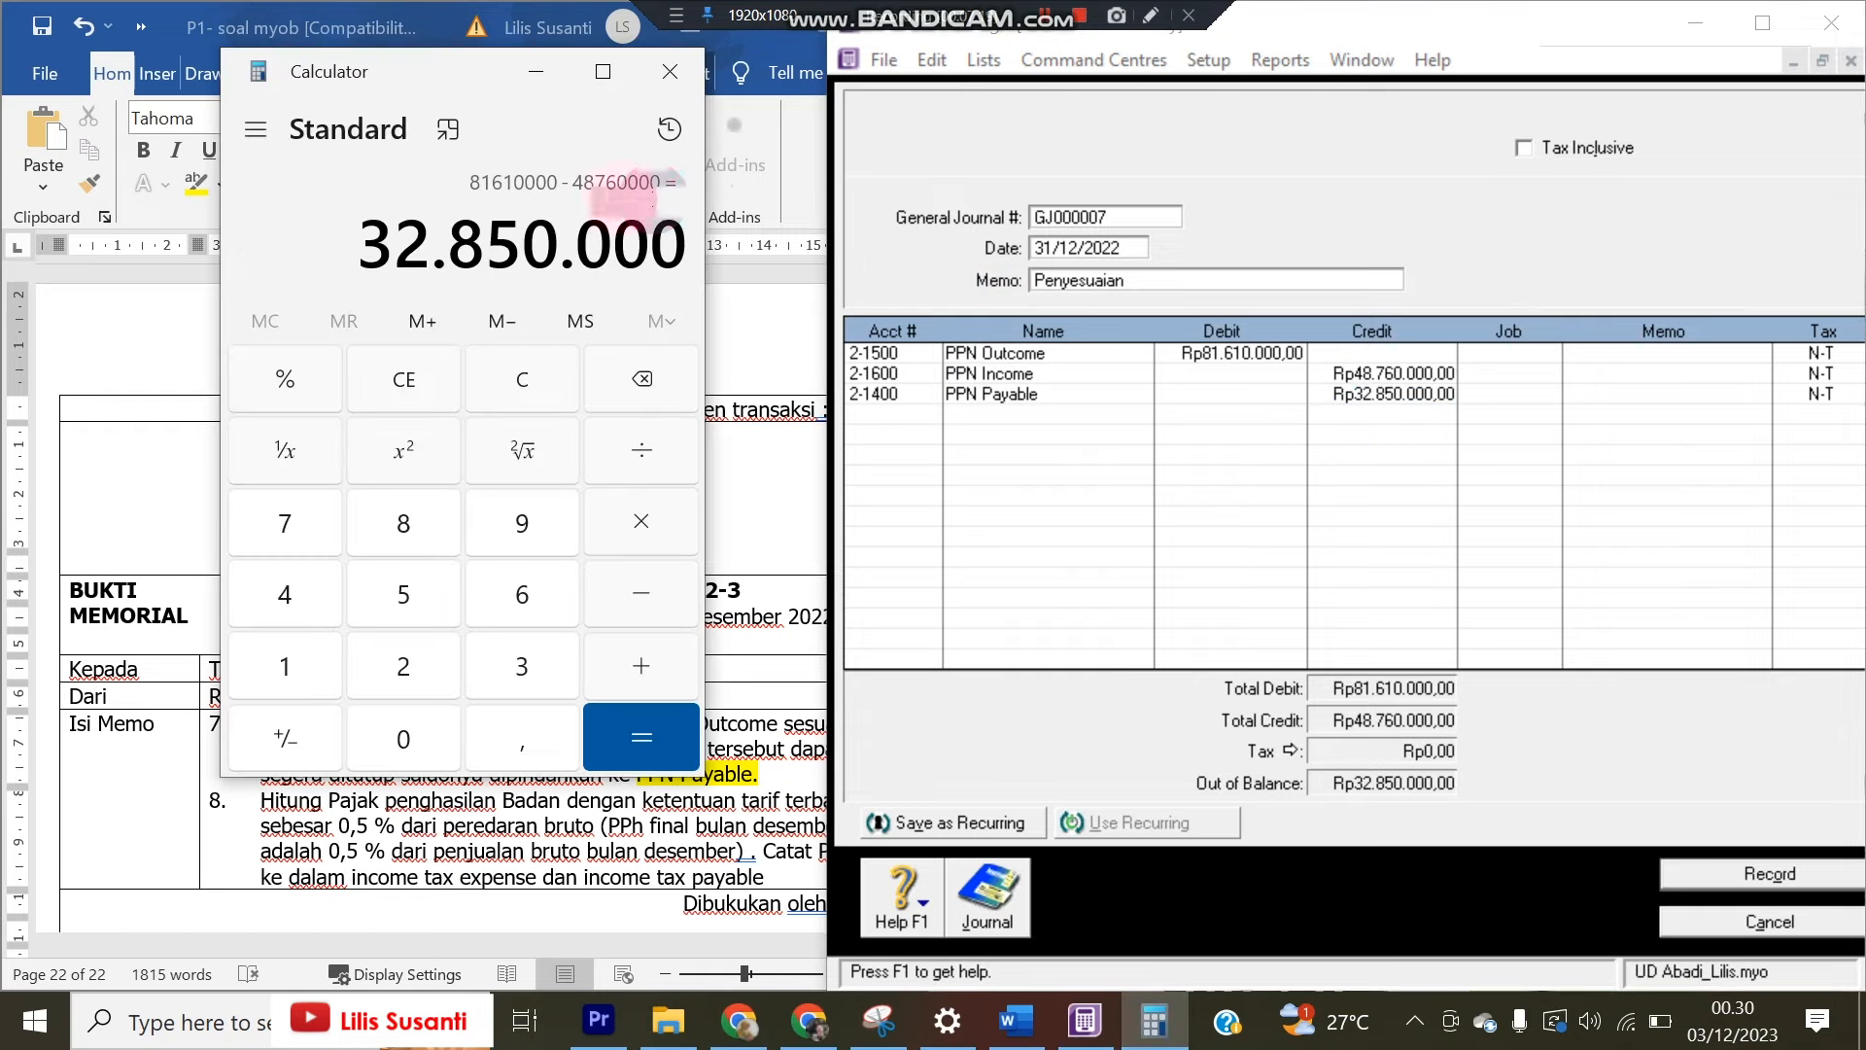
left_click(1364, 398)
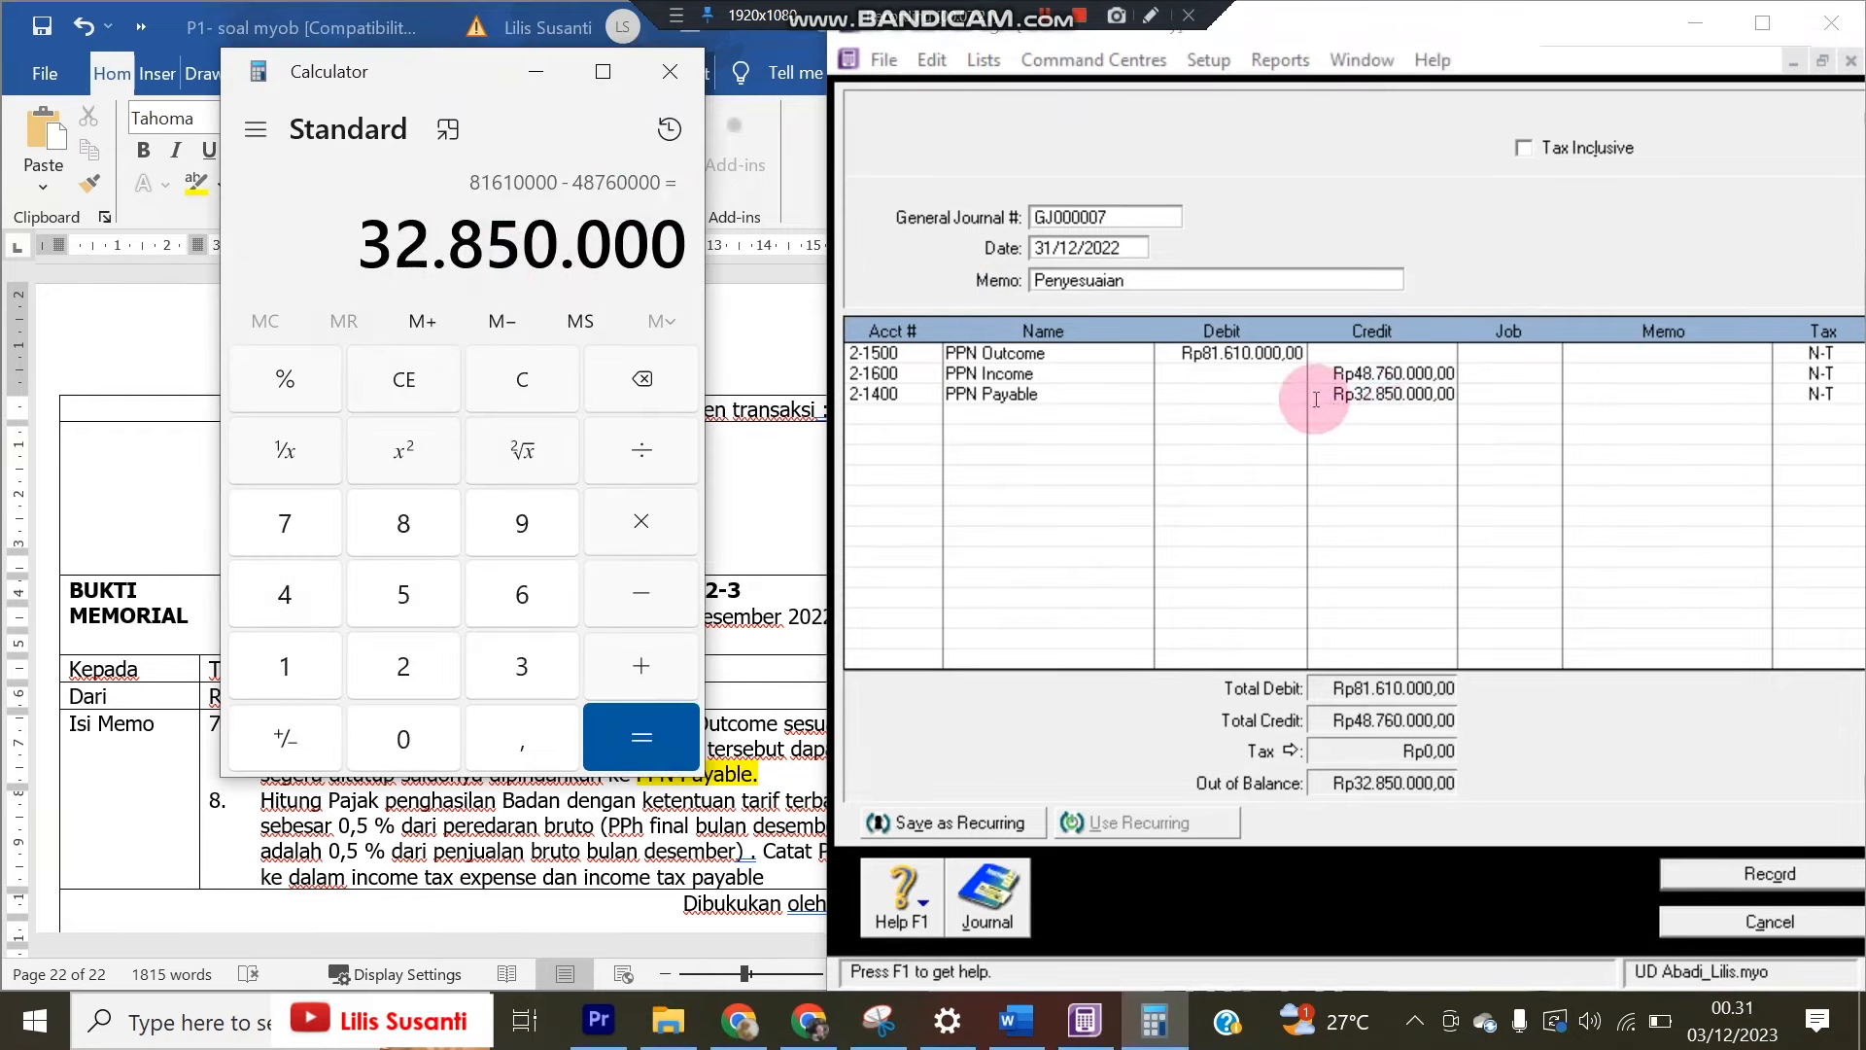
left_click(1394, 395)
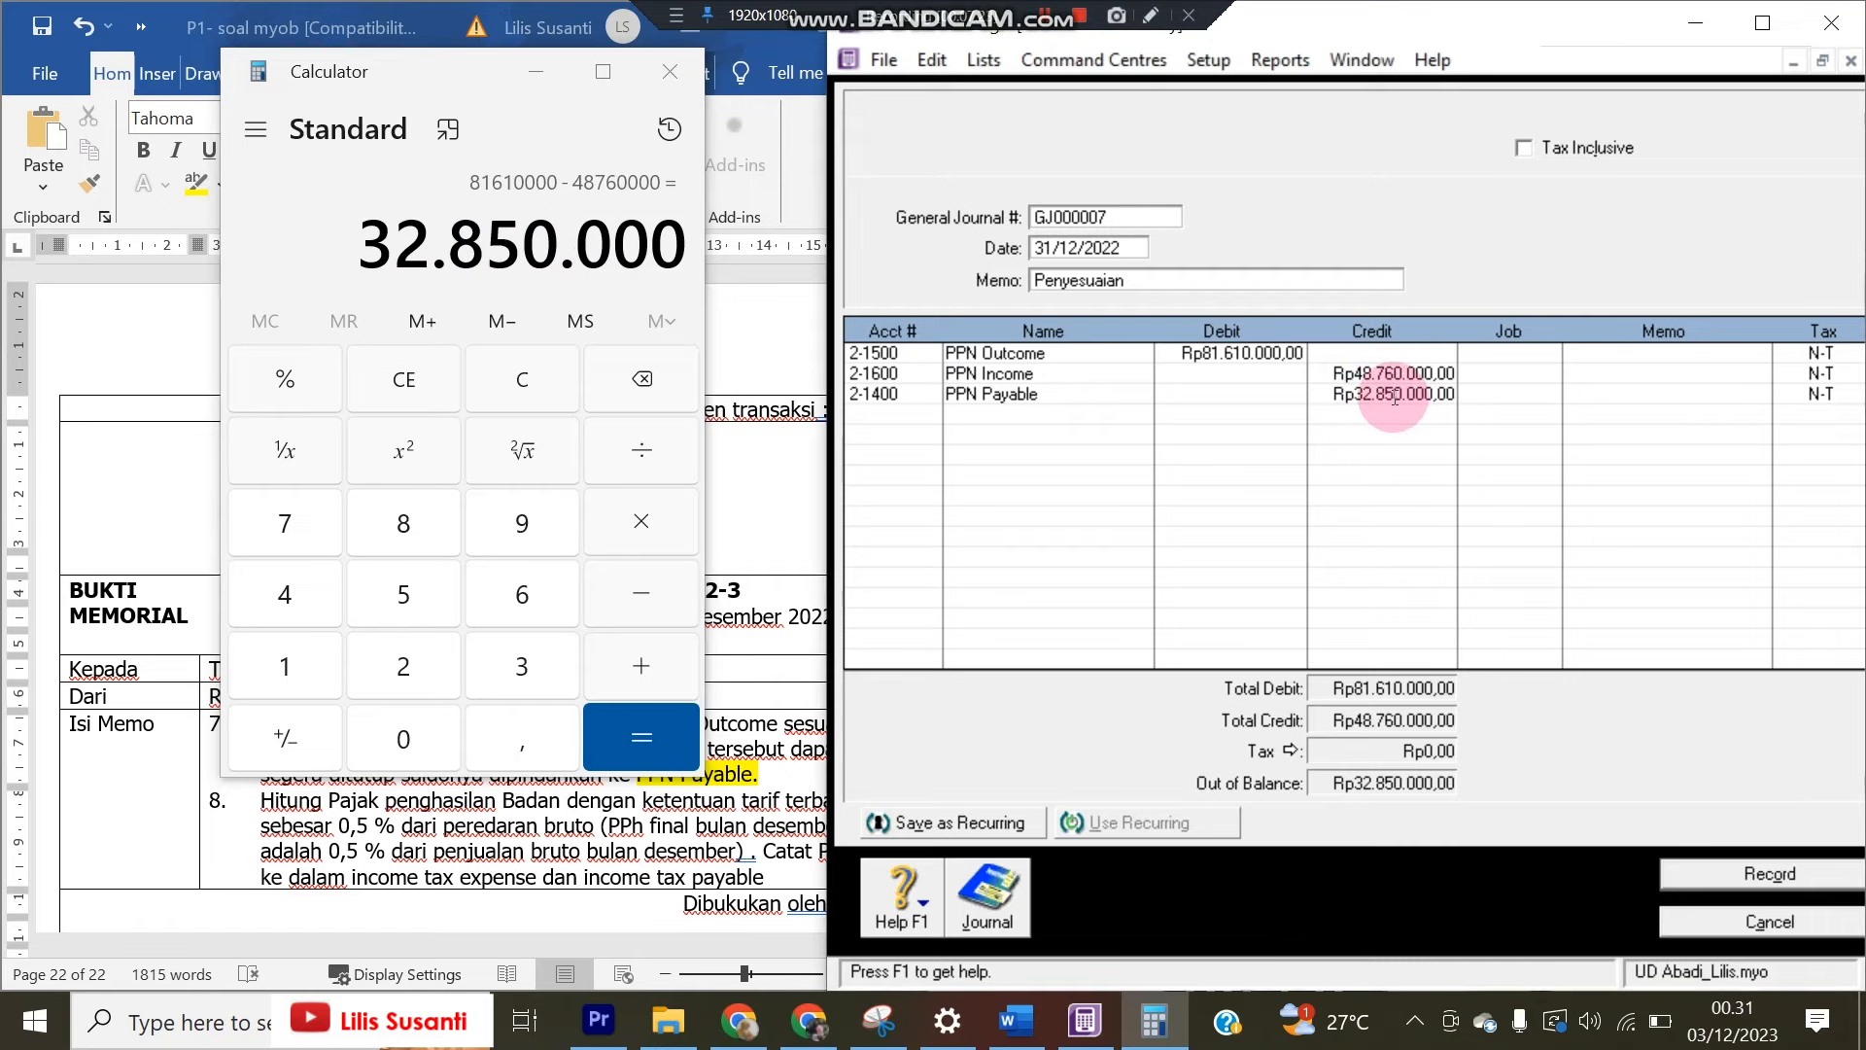
key("Return")
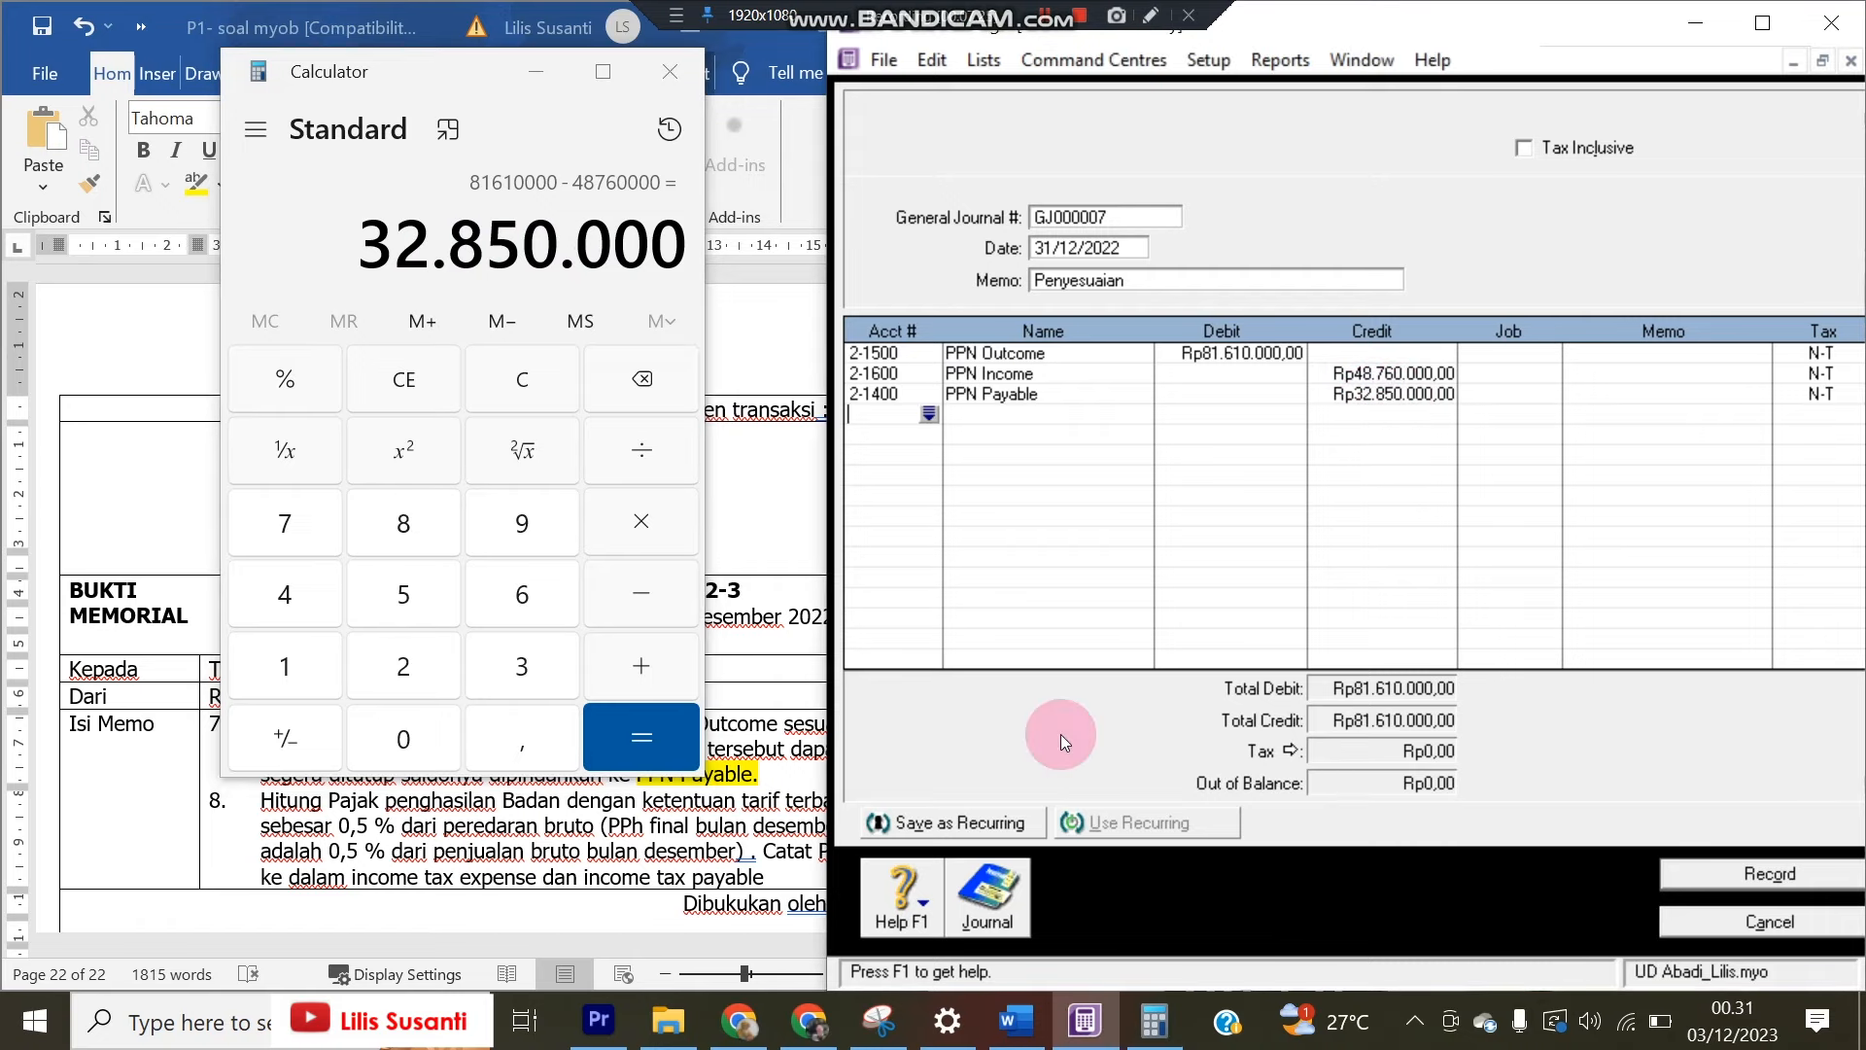
Recheck memo item 7 in Word, return to ABSS and record the PPN closing entry
left_click(777, 724)
left_click(297, 763)
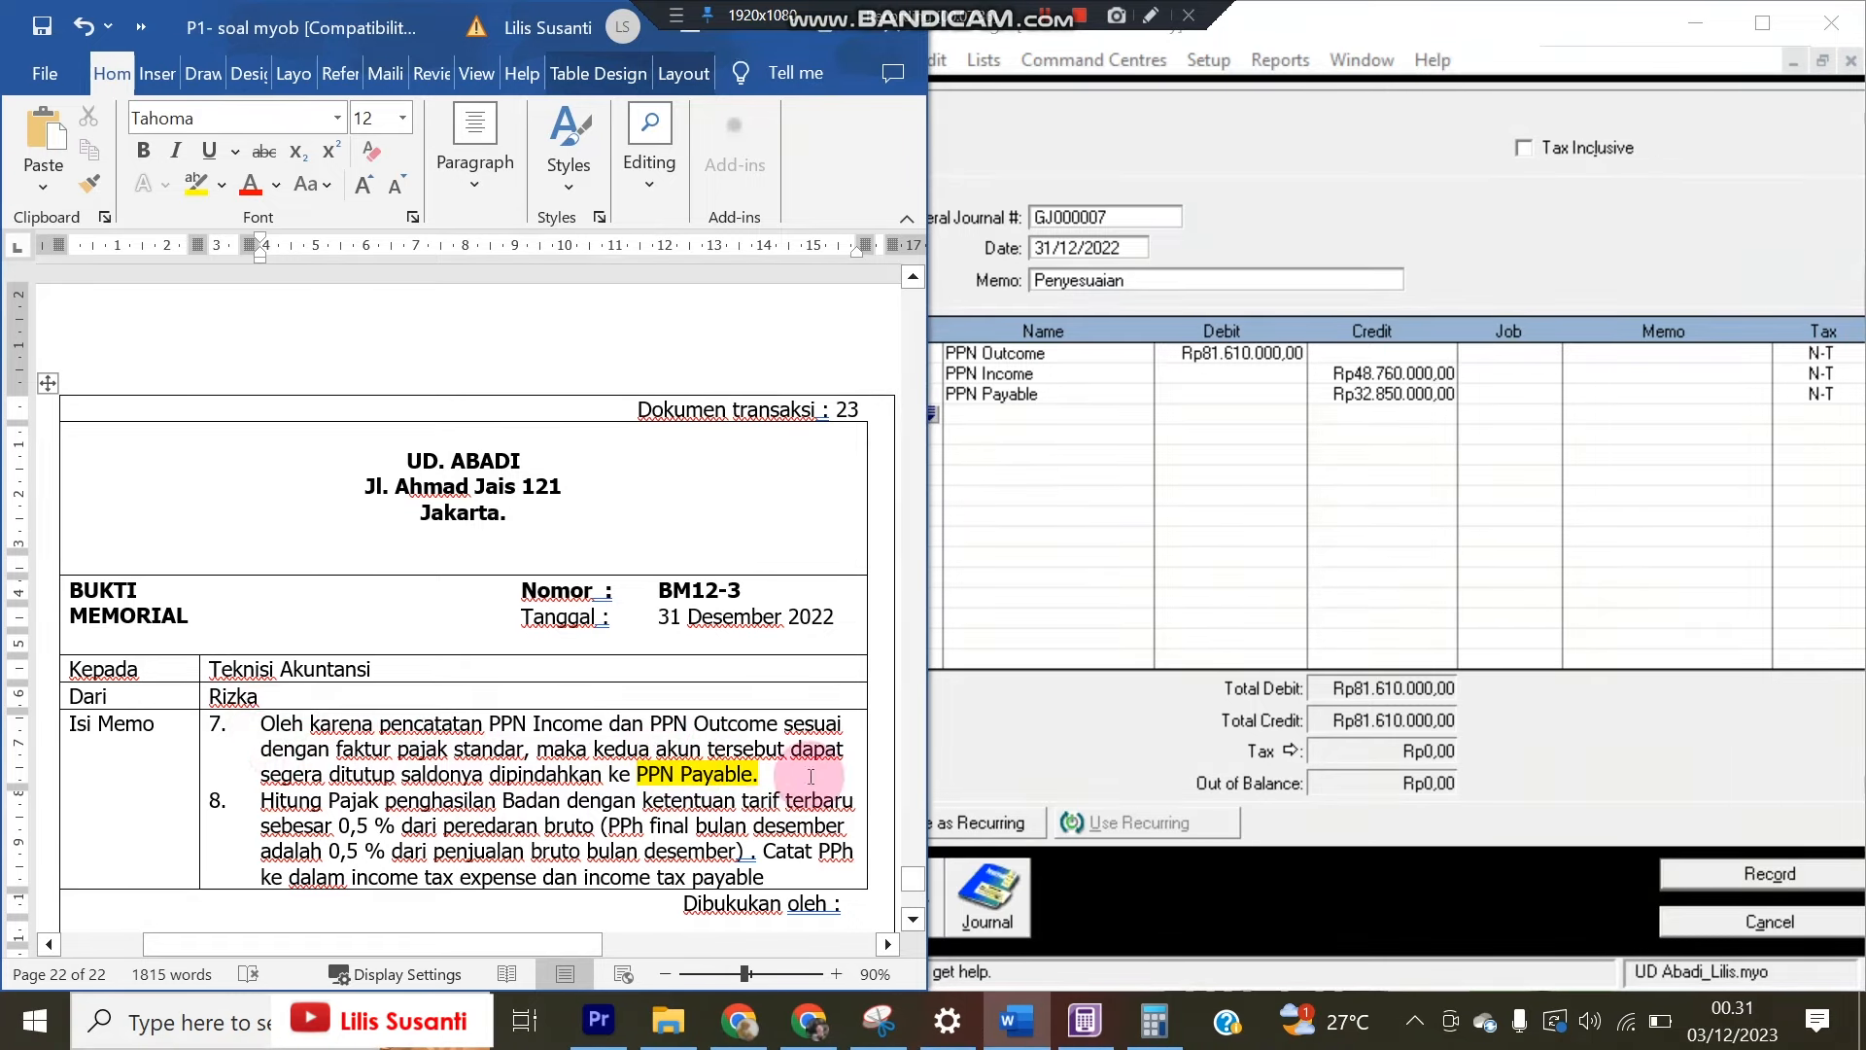
left_click(1051, 385)
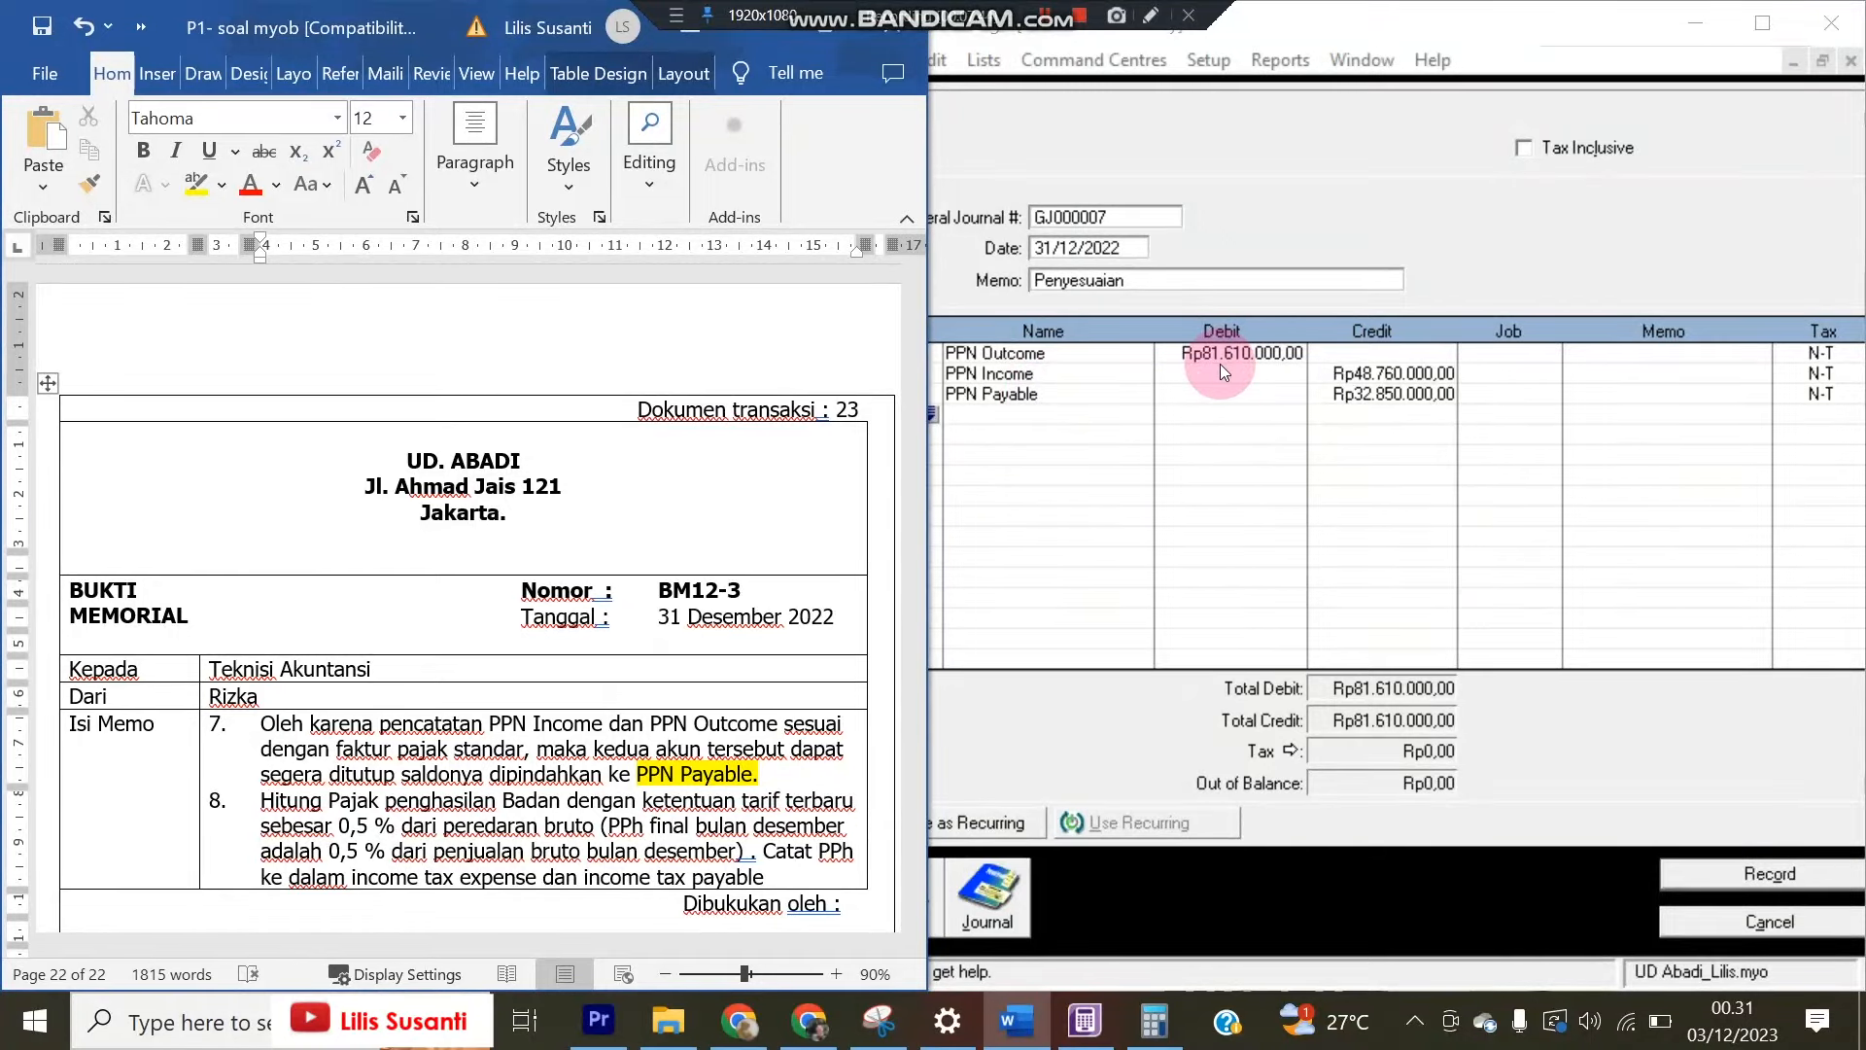
left_click(1364, 62)
left_click(1407, 68)
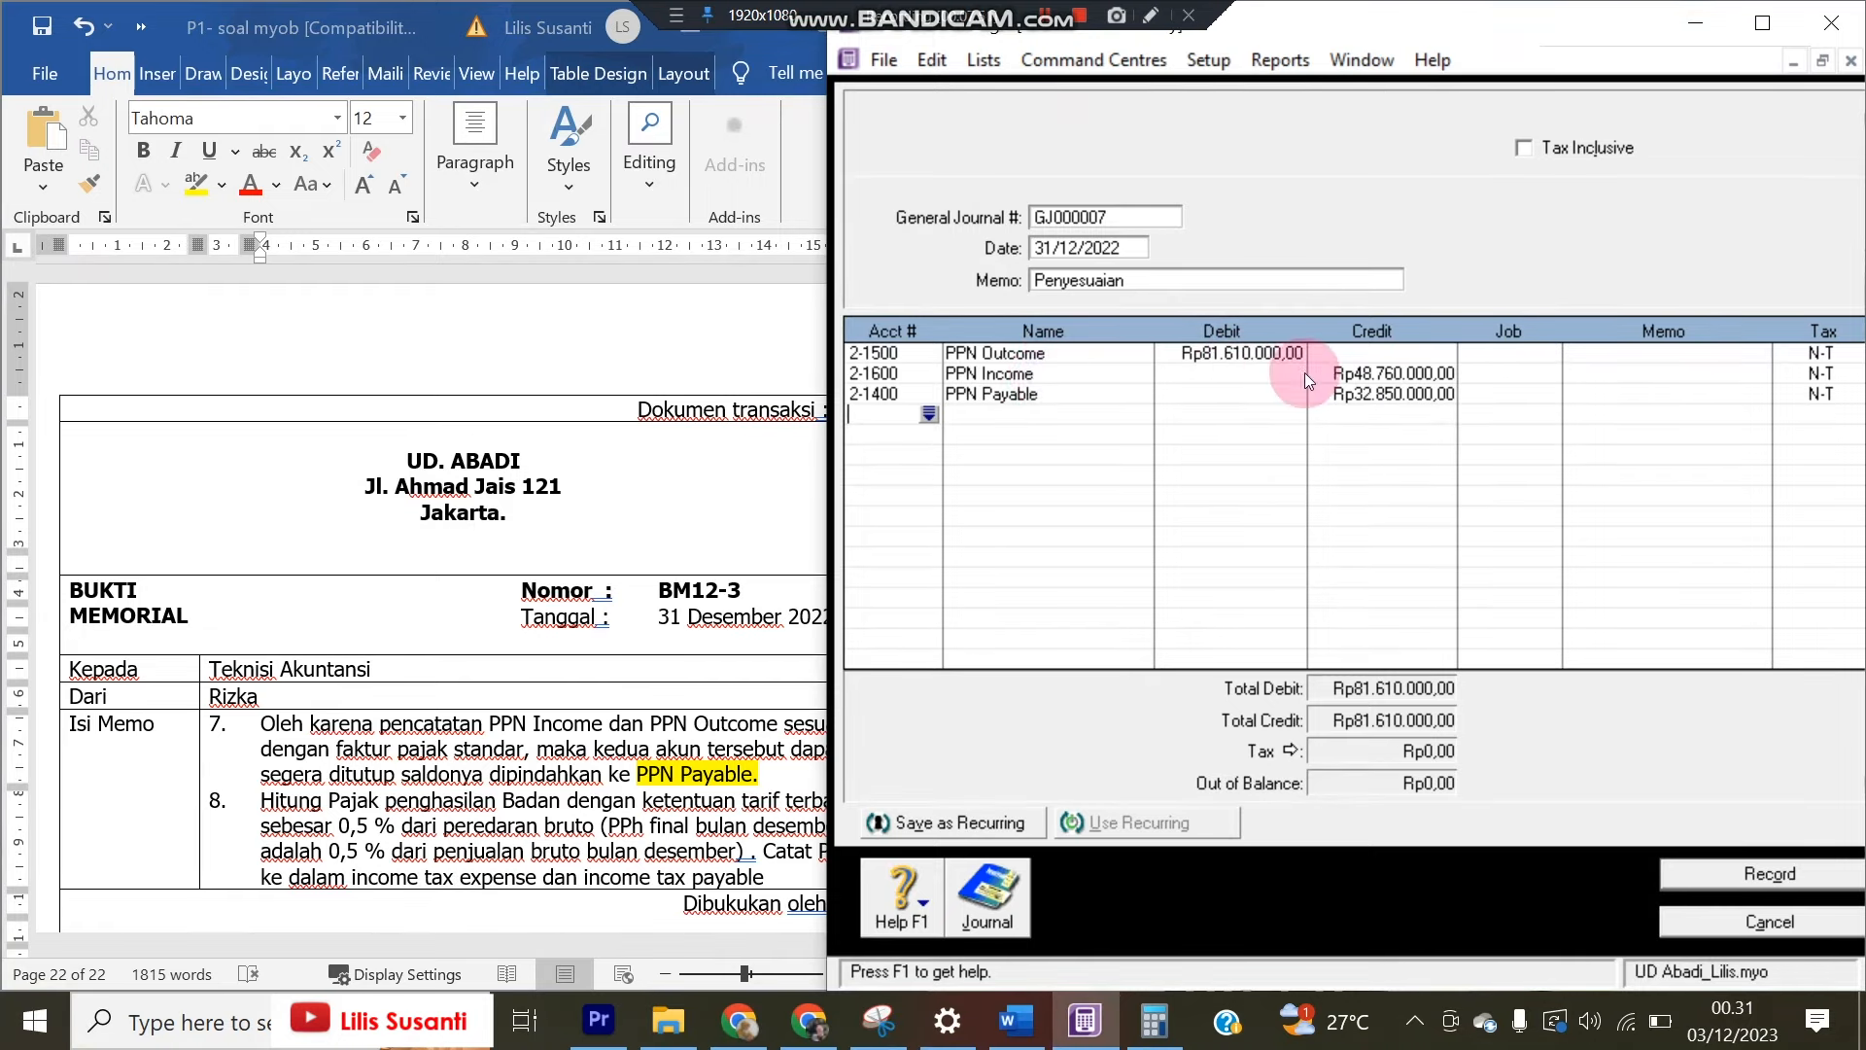
left_click(1699, 875)
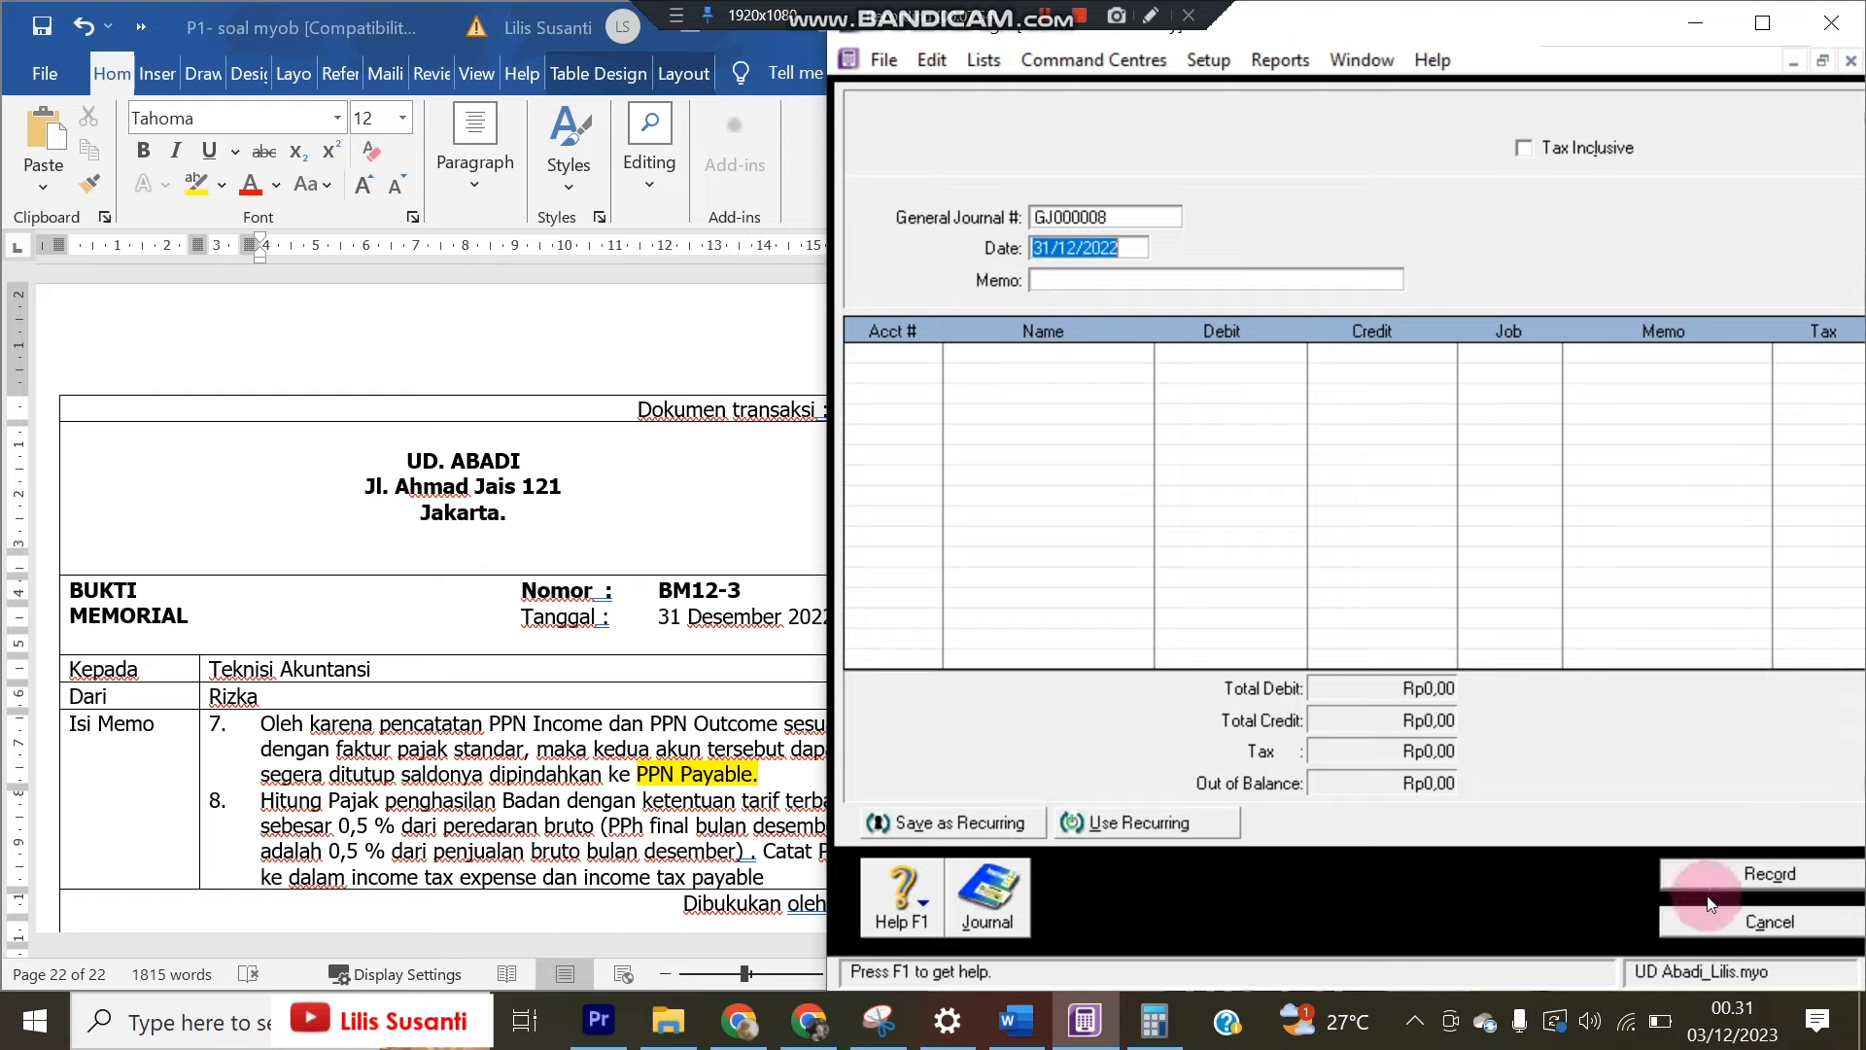
Close the journal entry form and check the PPN Payable, PPN Outcome and PPN Income balances in the accounts list
left_click(1718, 923)
left_click(1341, 321)
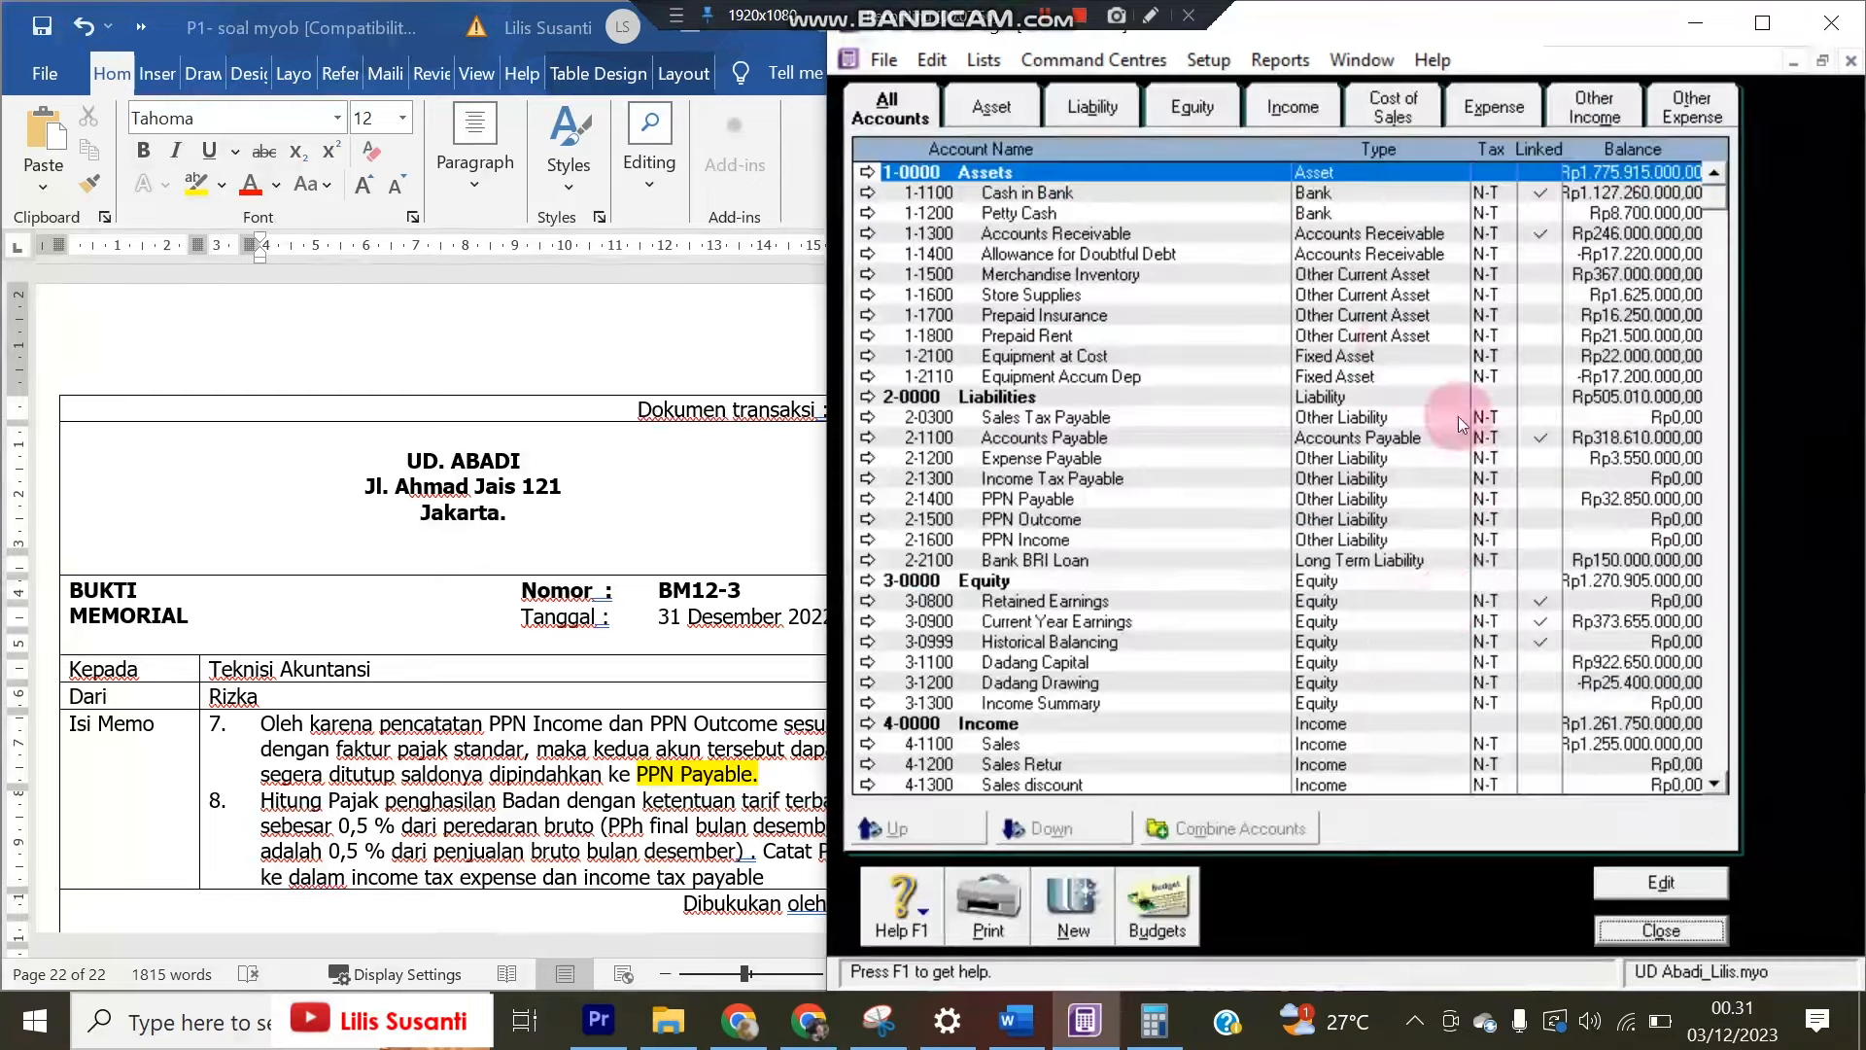
left_click(1621, 522)
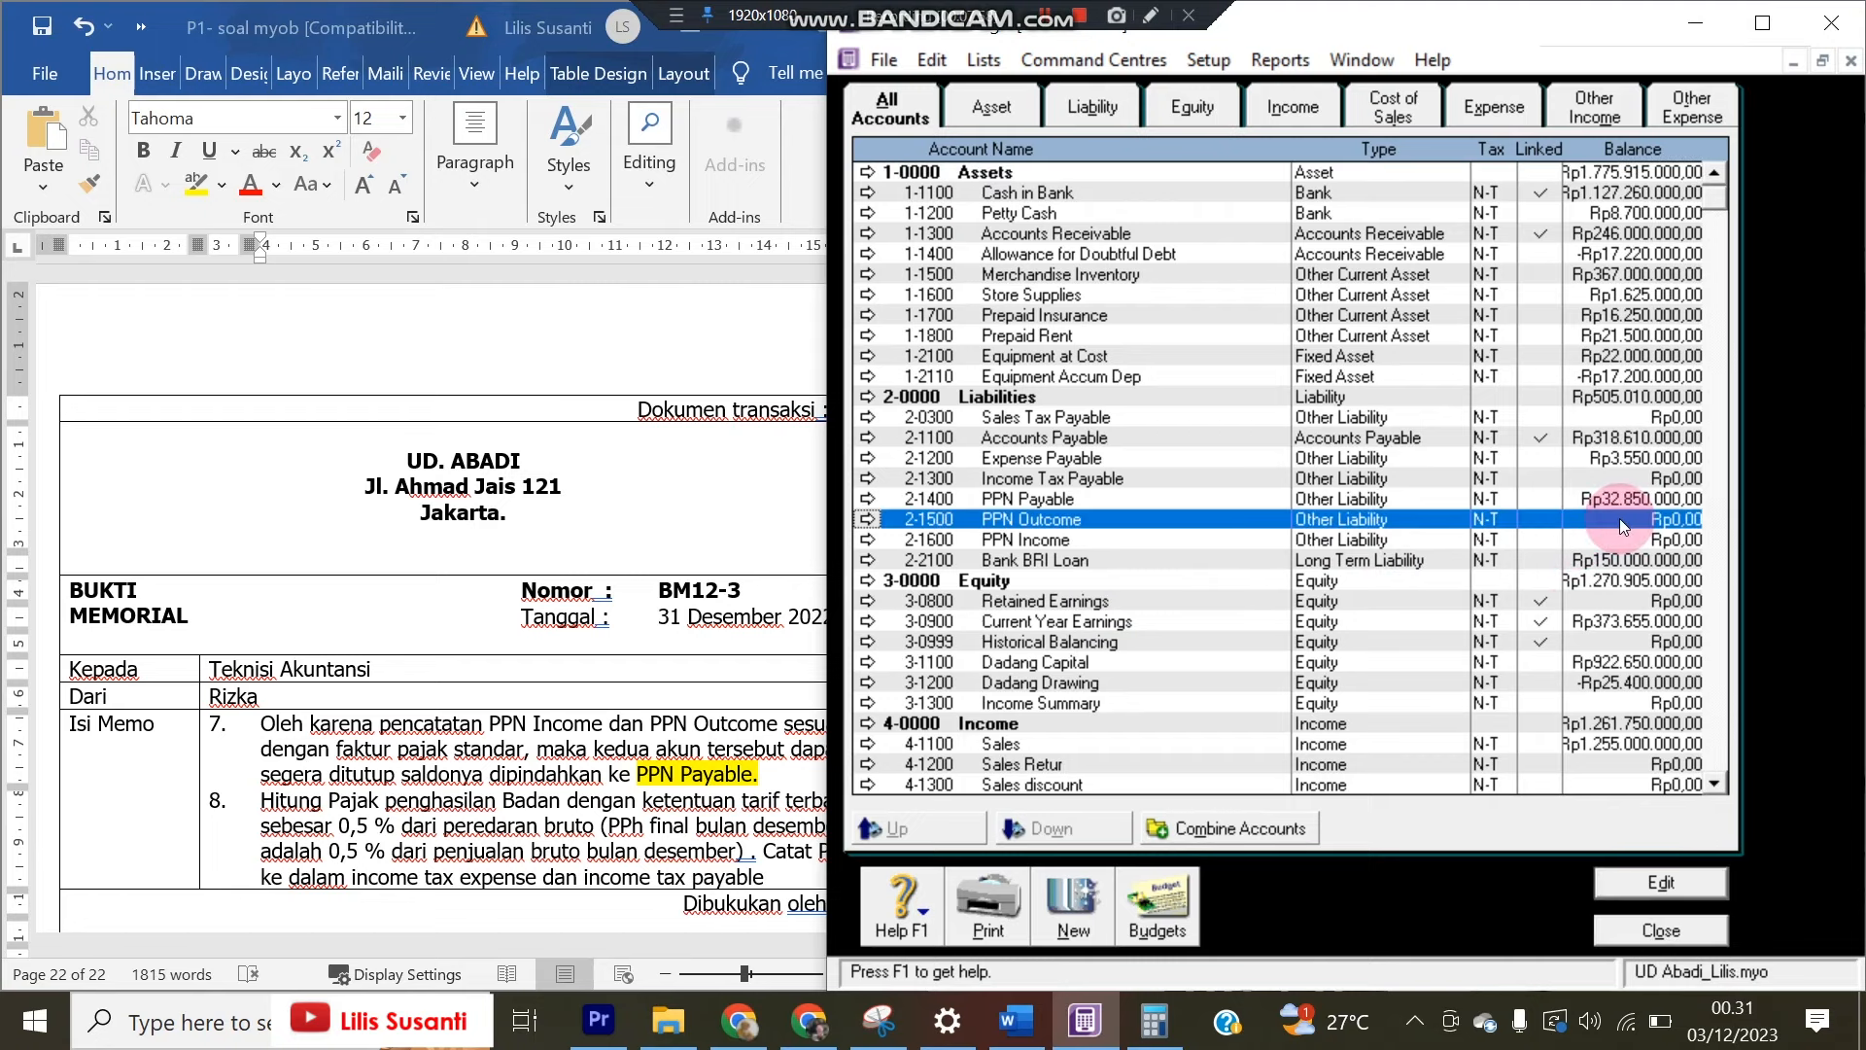
Check the PPN Income balance in ABSS, then switch to Word and read item 8 of memo BM12-3 on the 0,5 % income tax
left_click(1621, 540)
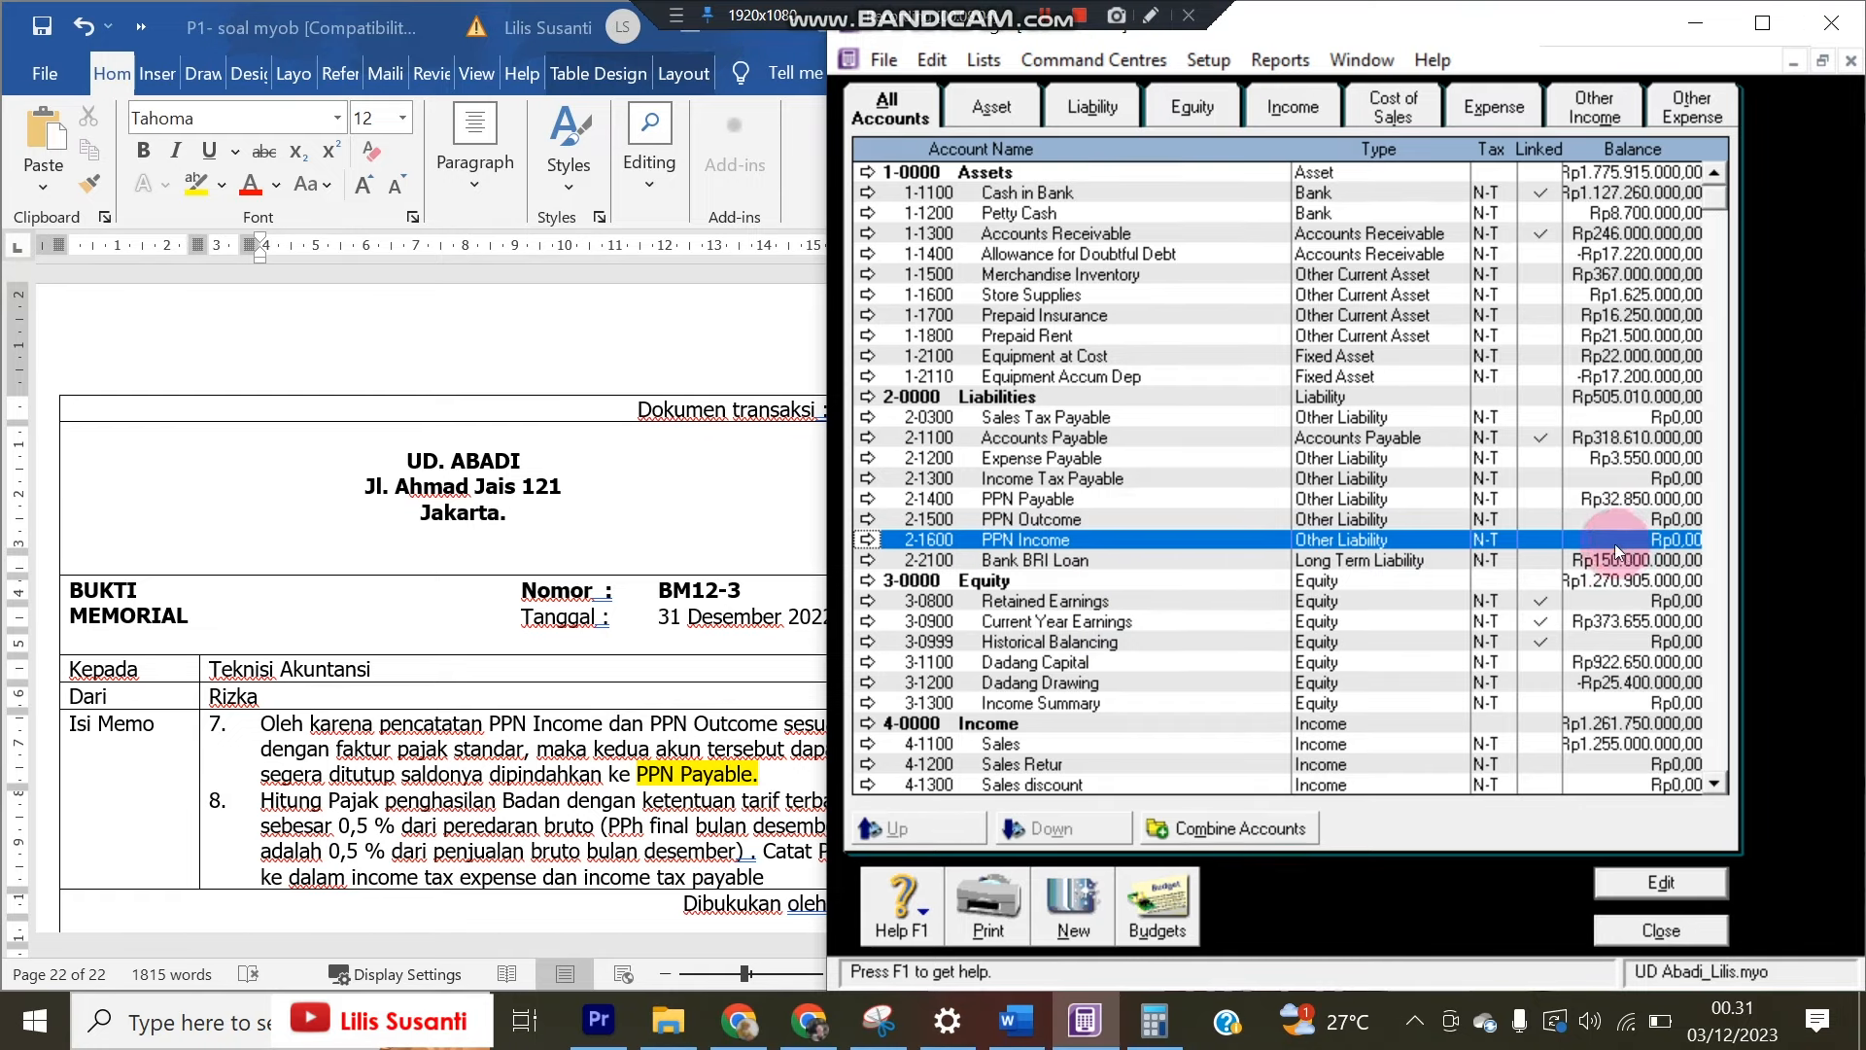
left_click(549, 795)
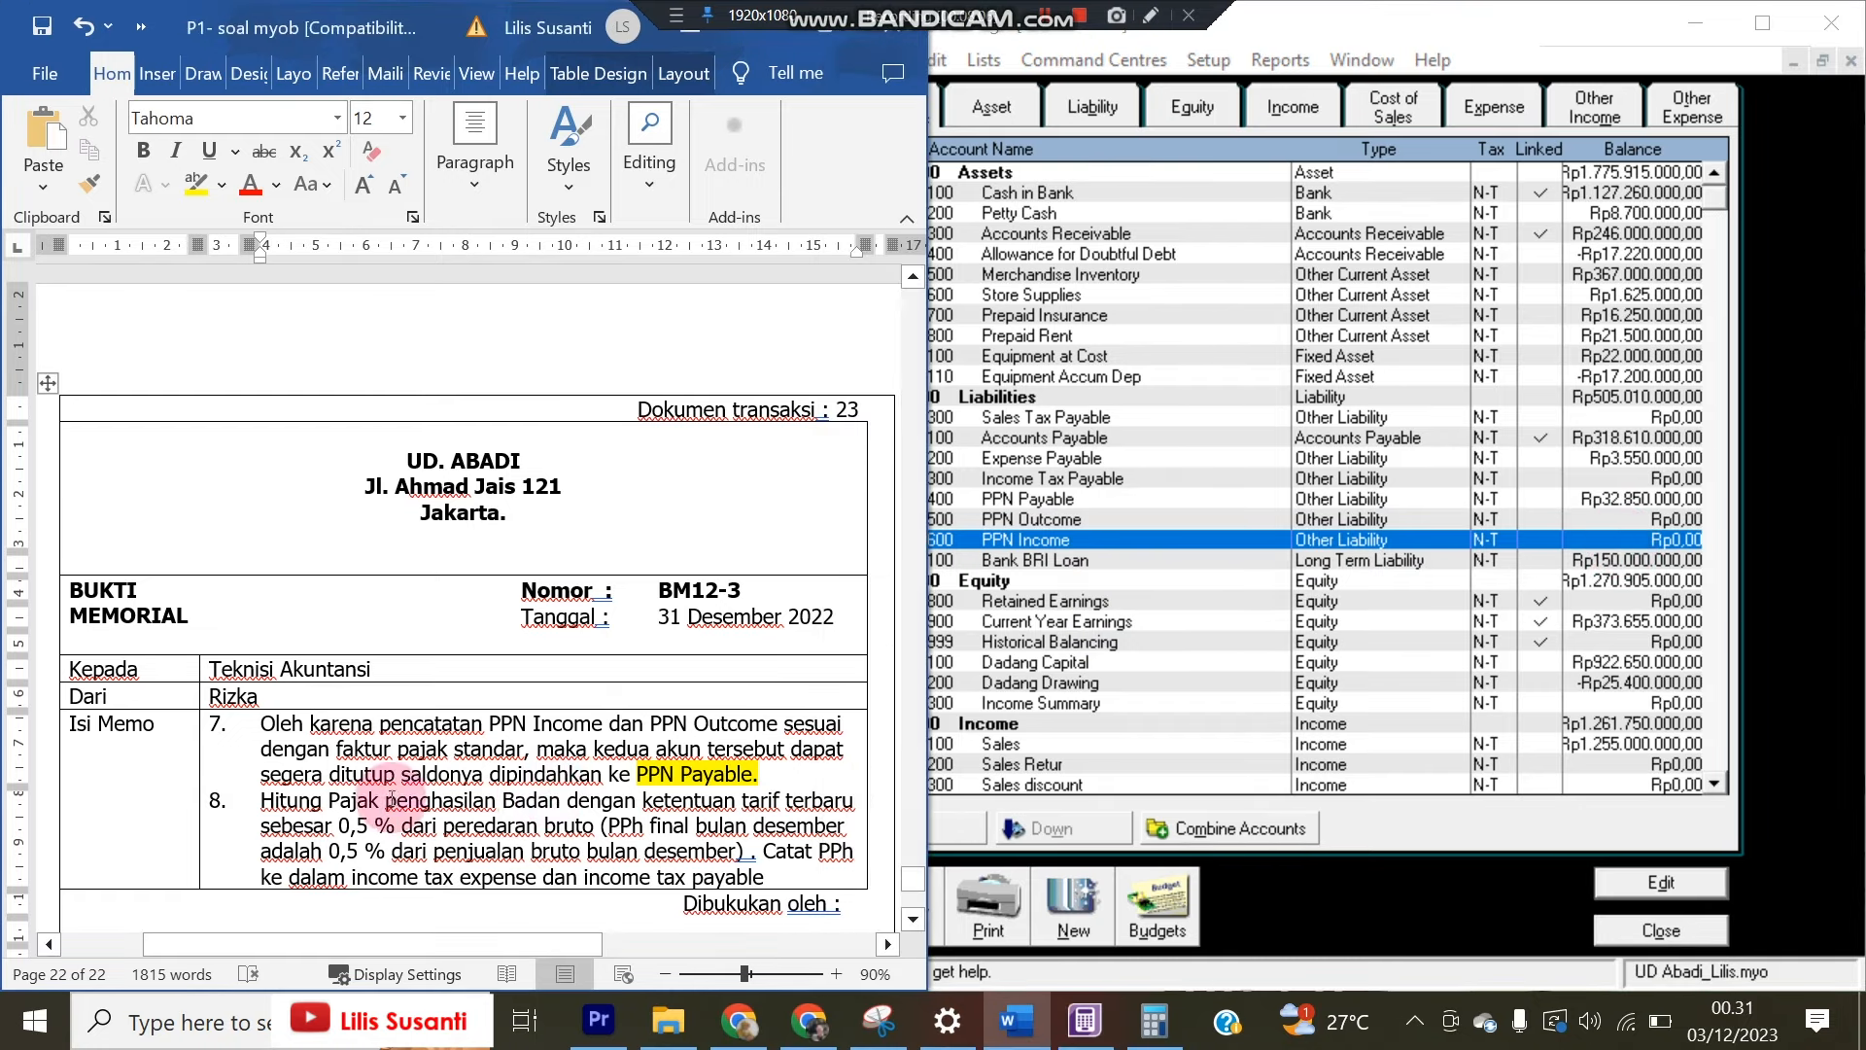
left_click_drag(264, 803, 778, 825)
left_click(594, 825)
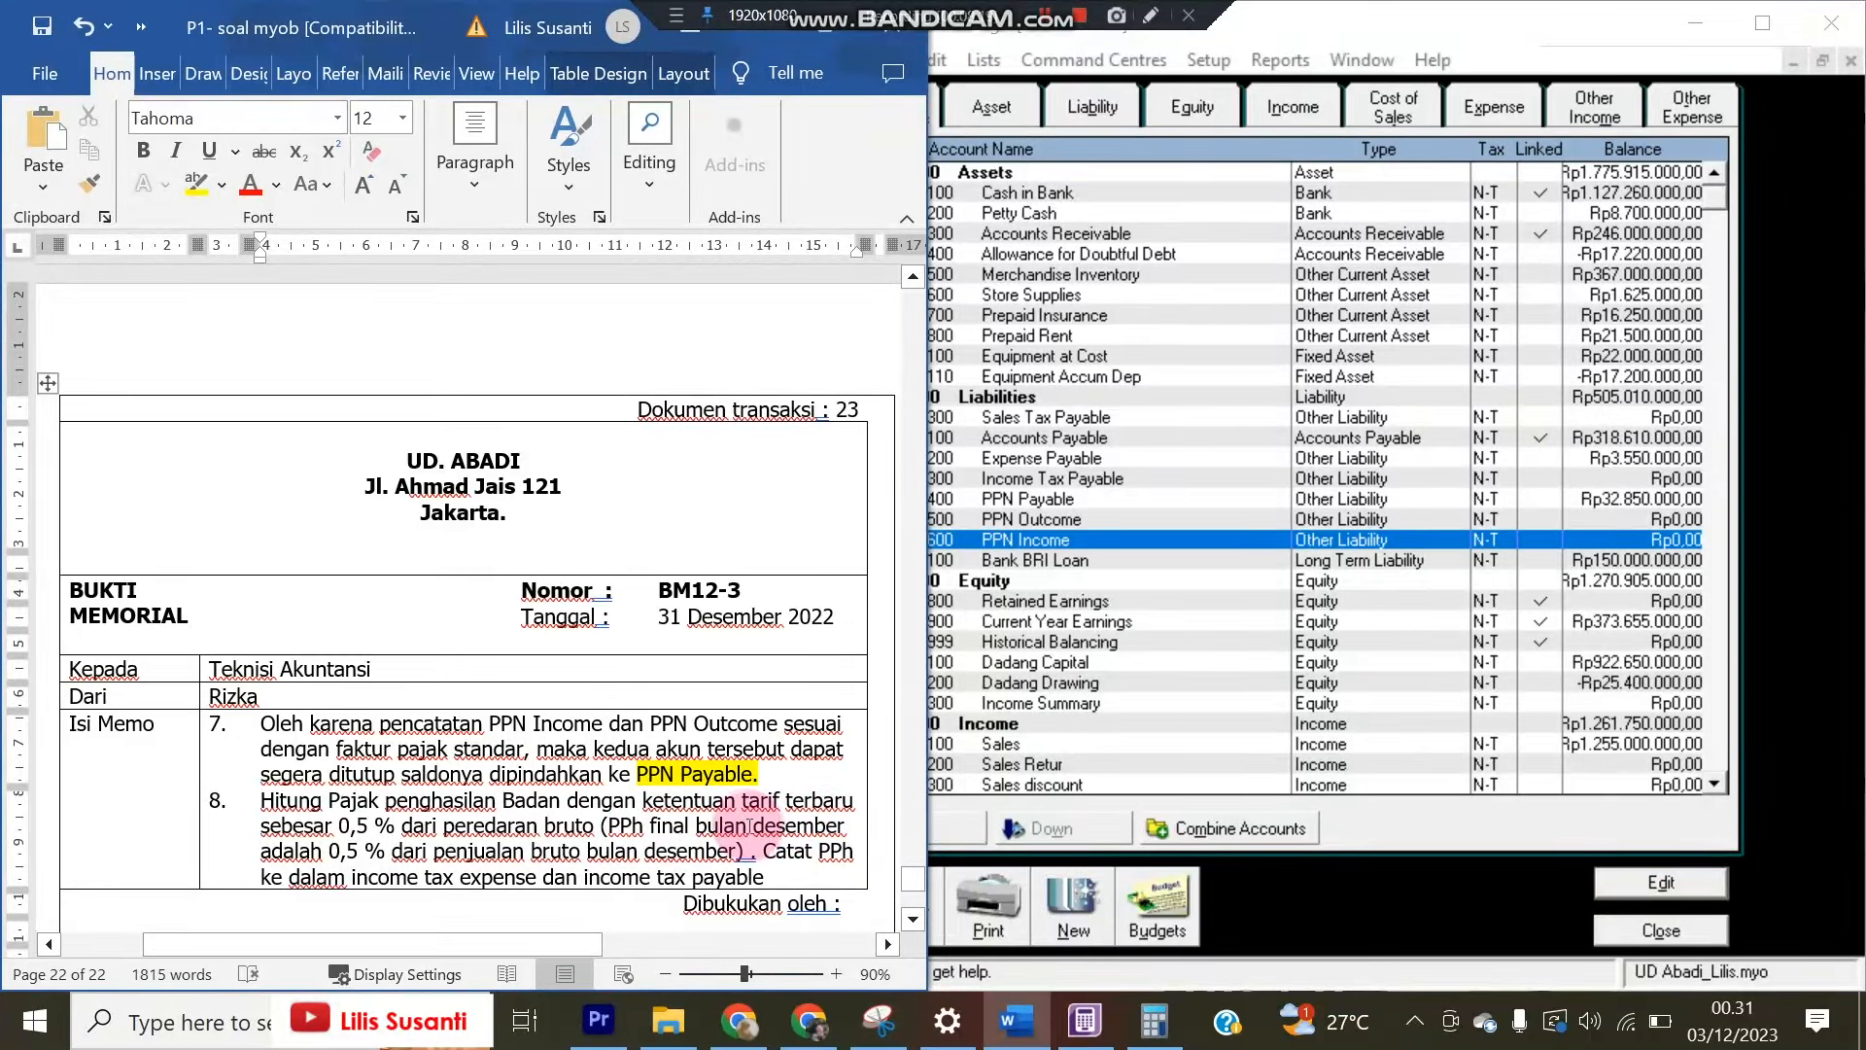
left_click_drag(756, 824, 848, 823)
left_click(502, 853)
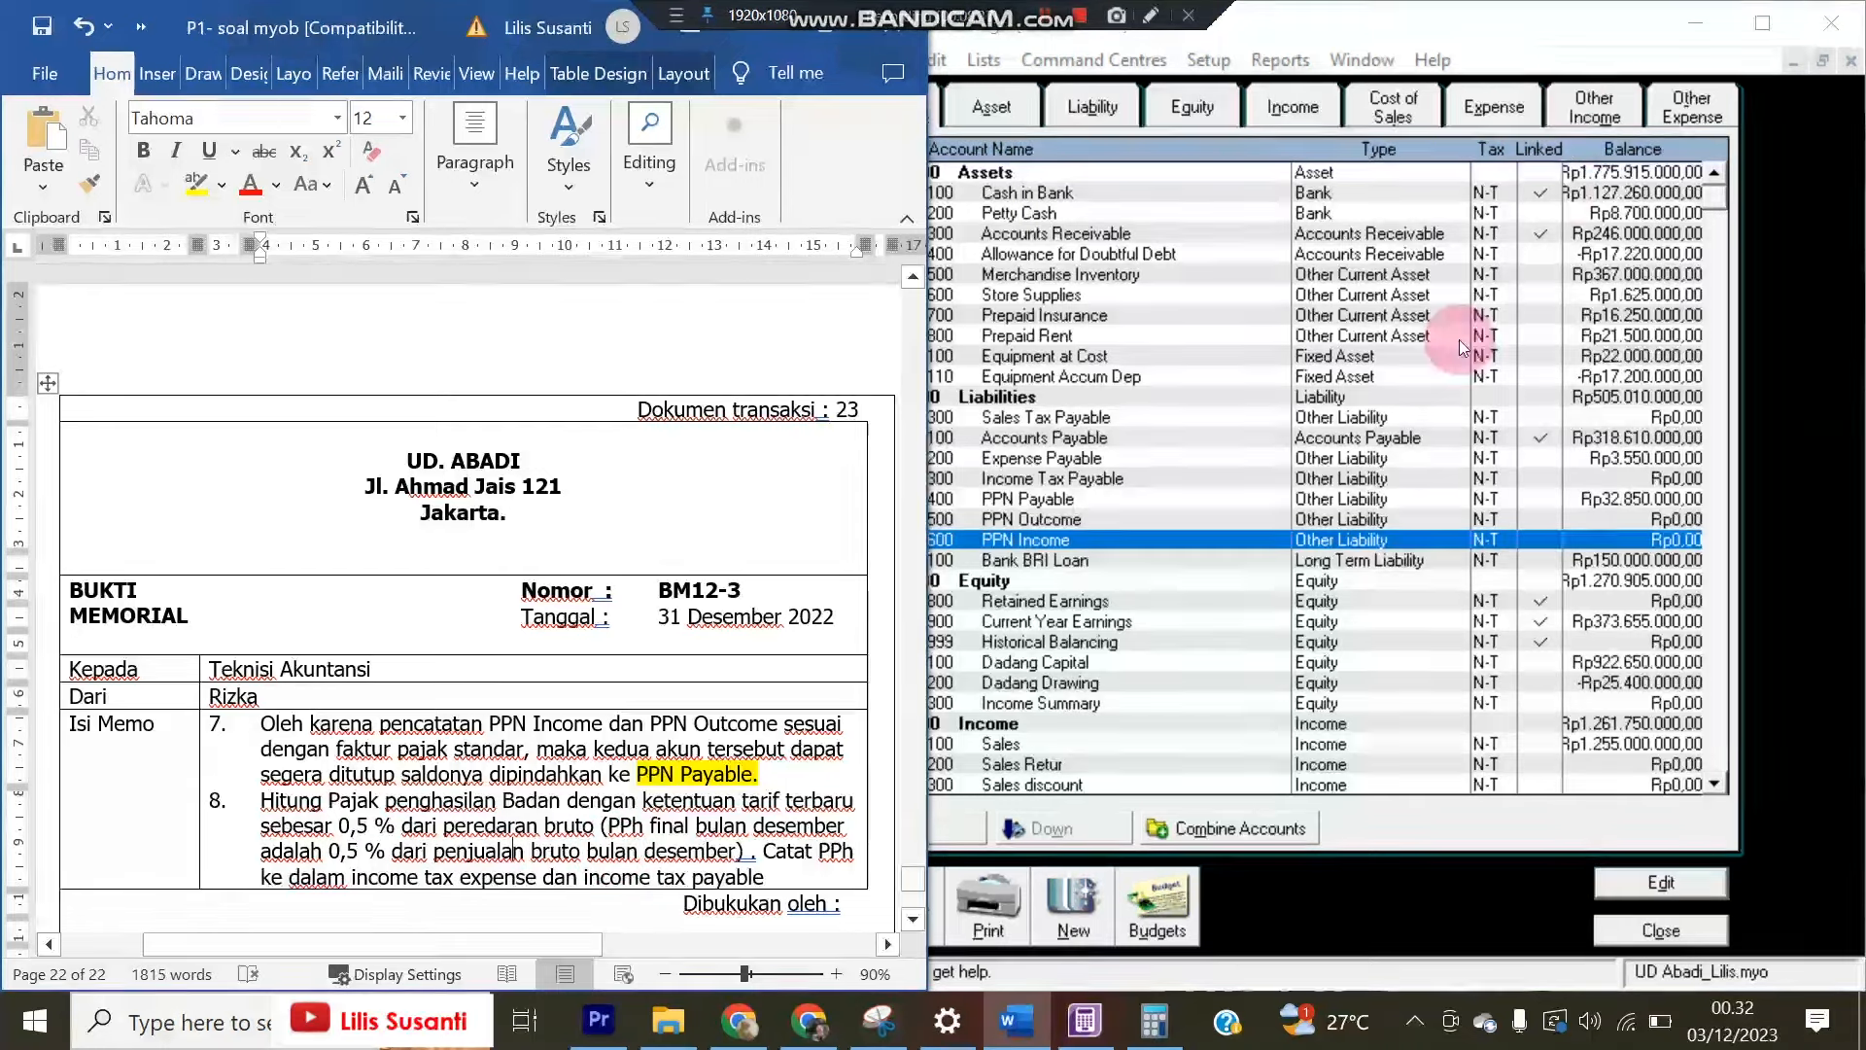
Switch to ABSS, check the balance of account 4-1100 Sales among the income accounts, and close the accounts list
left_click(1292, 107)
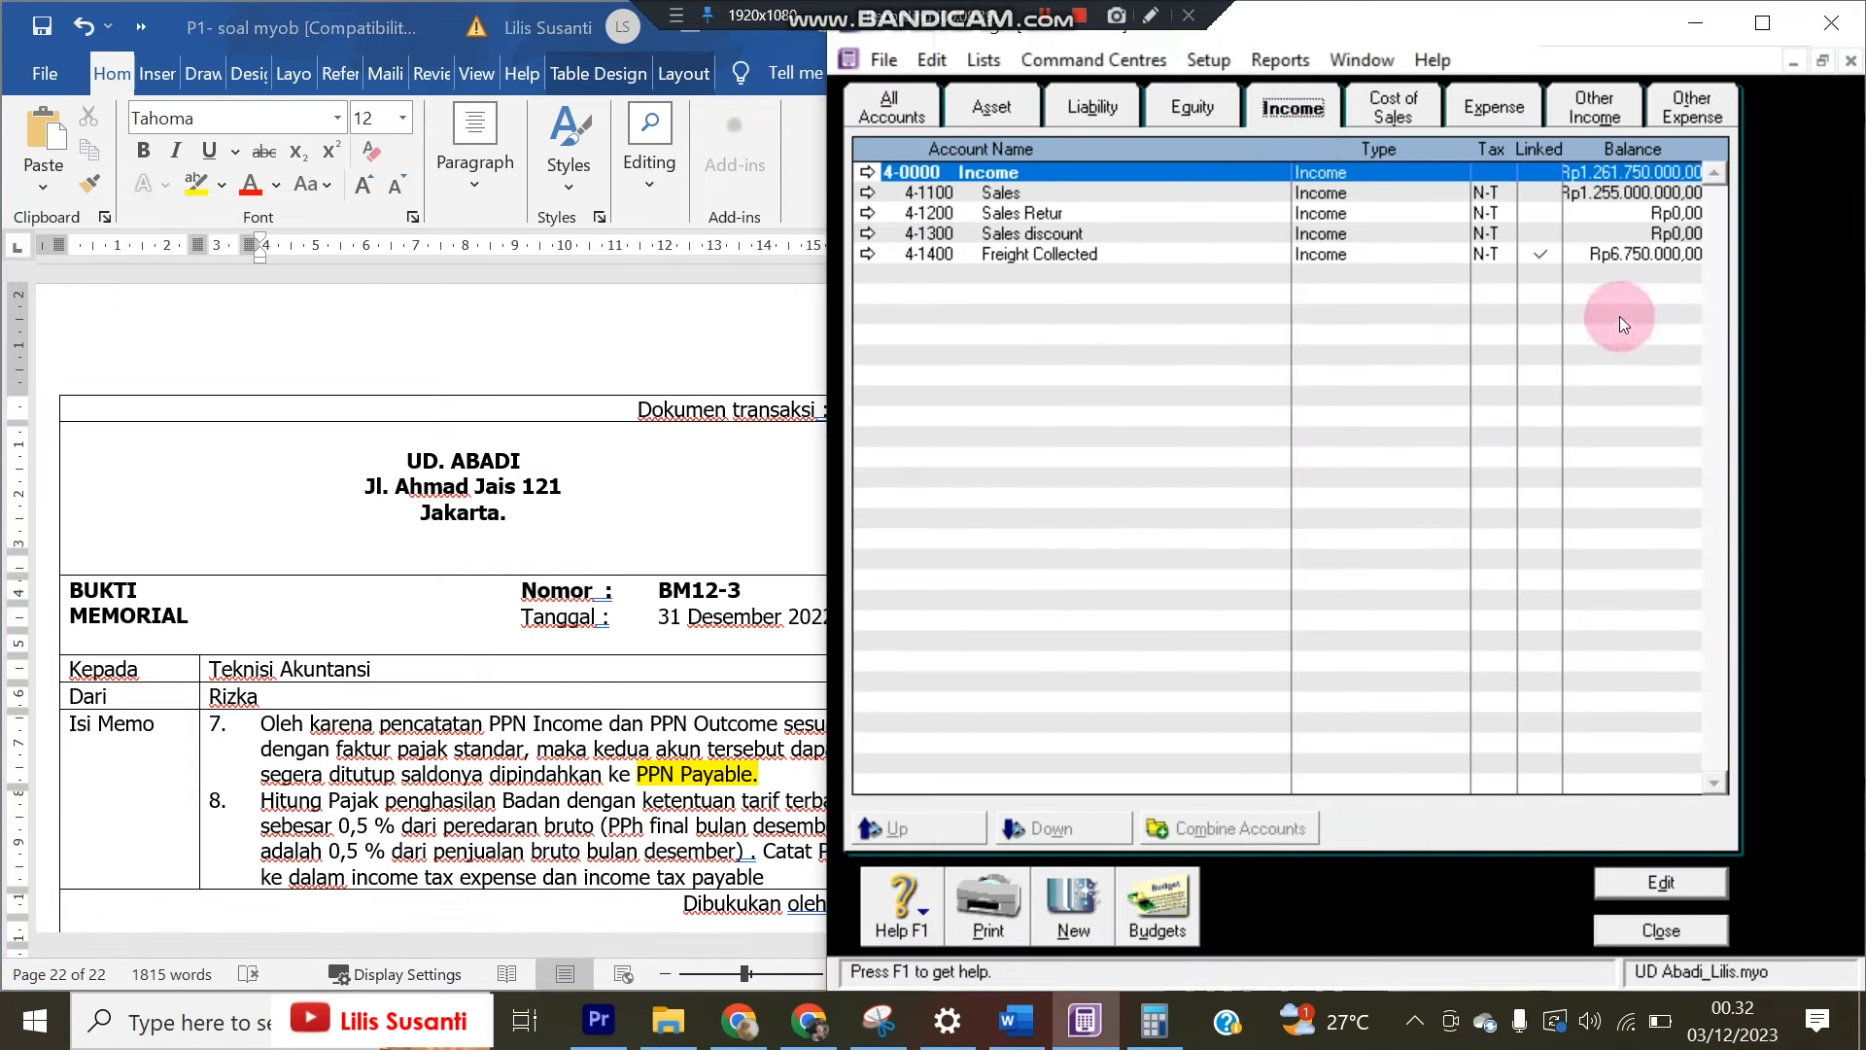
left_click(1625, 194)
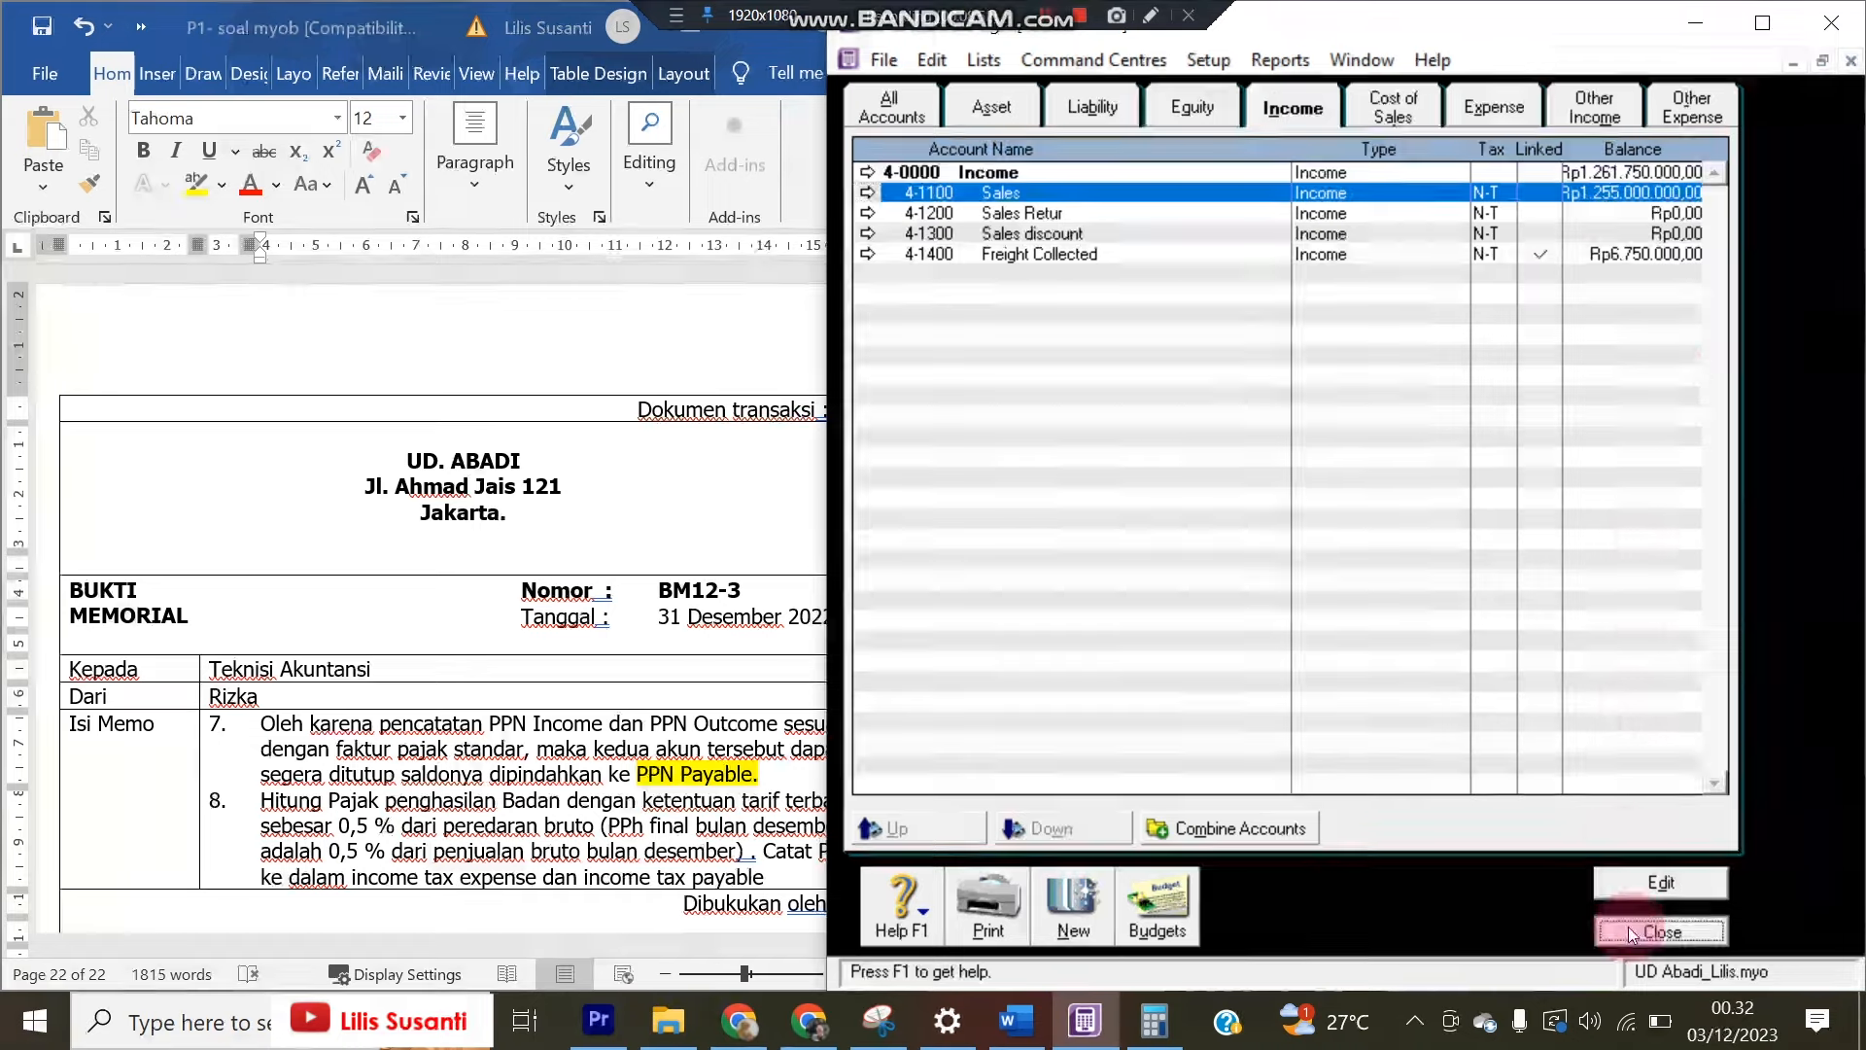
left_click(1661, 930)
left_click(1346, 313)
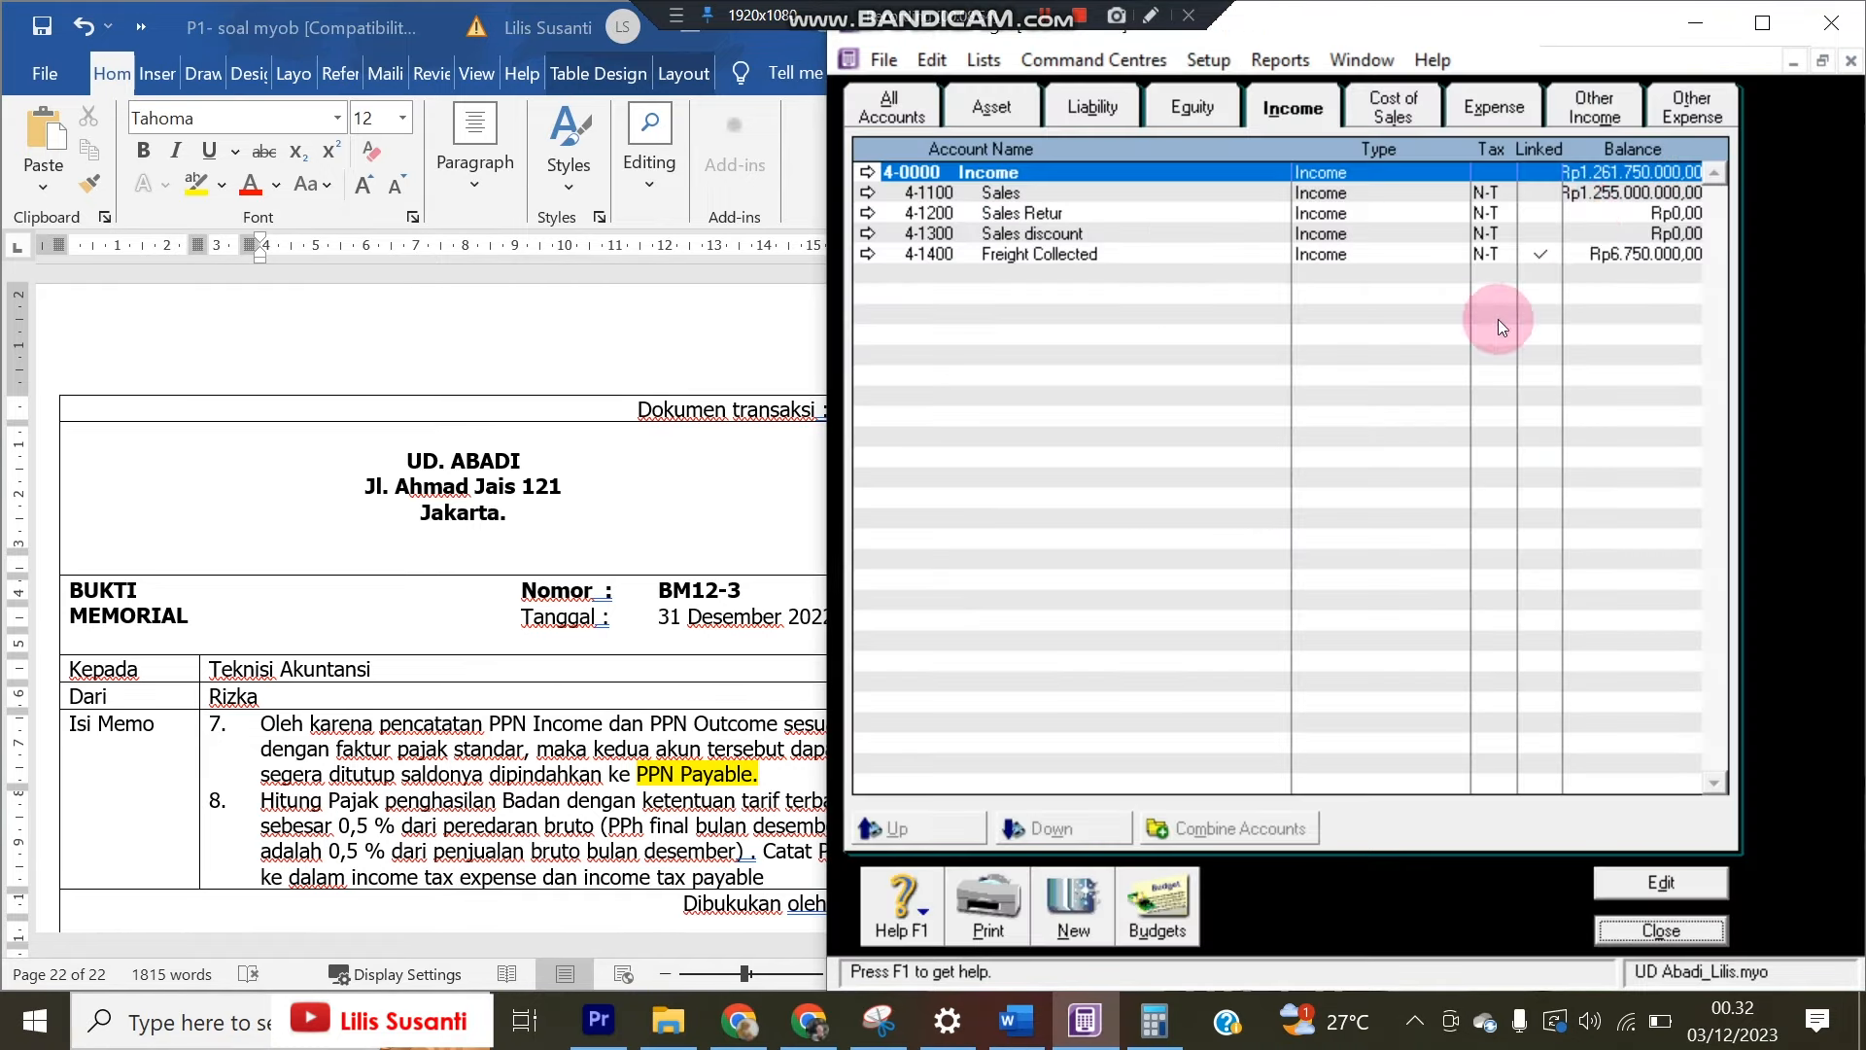
left_click(1602, 192)
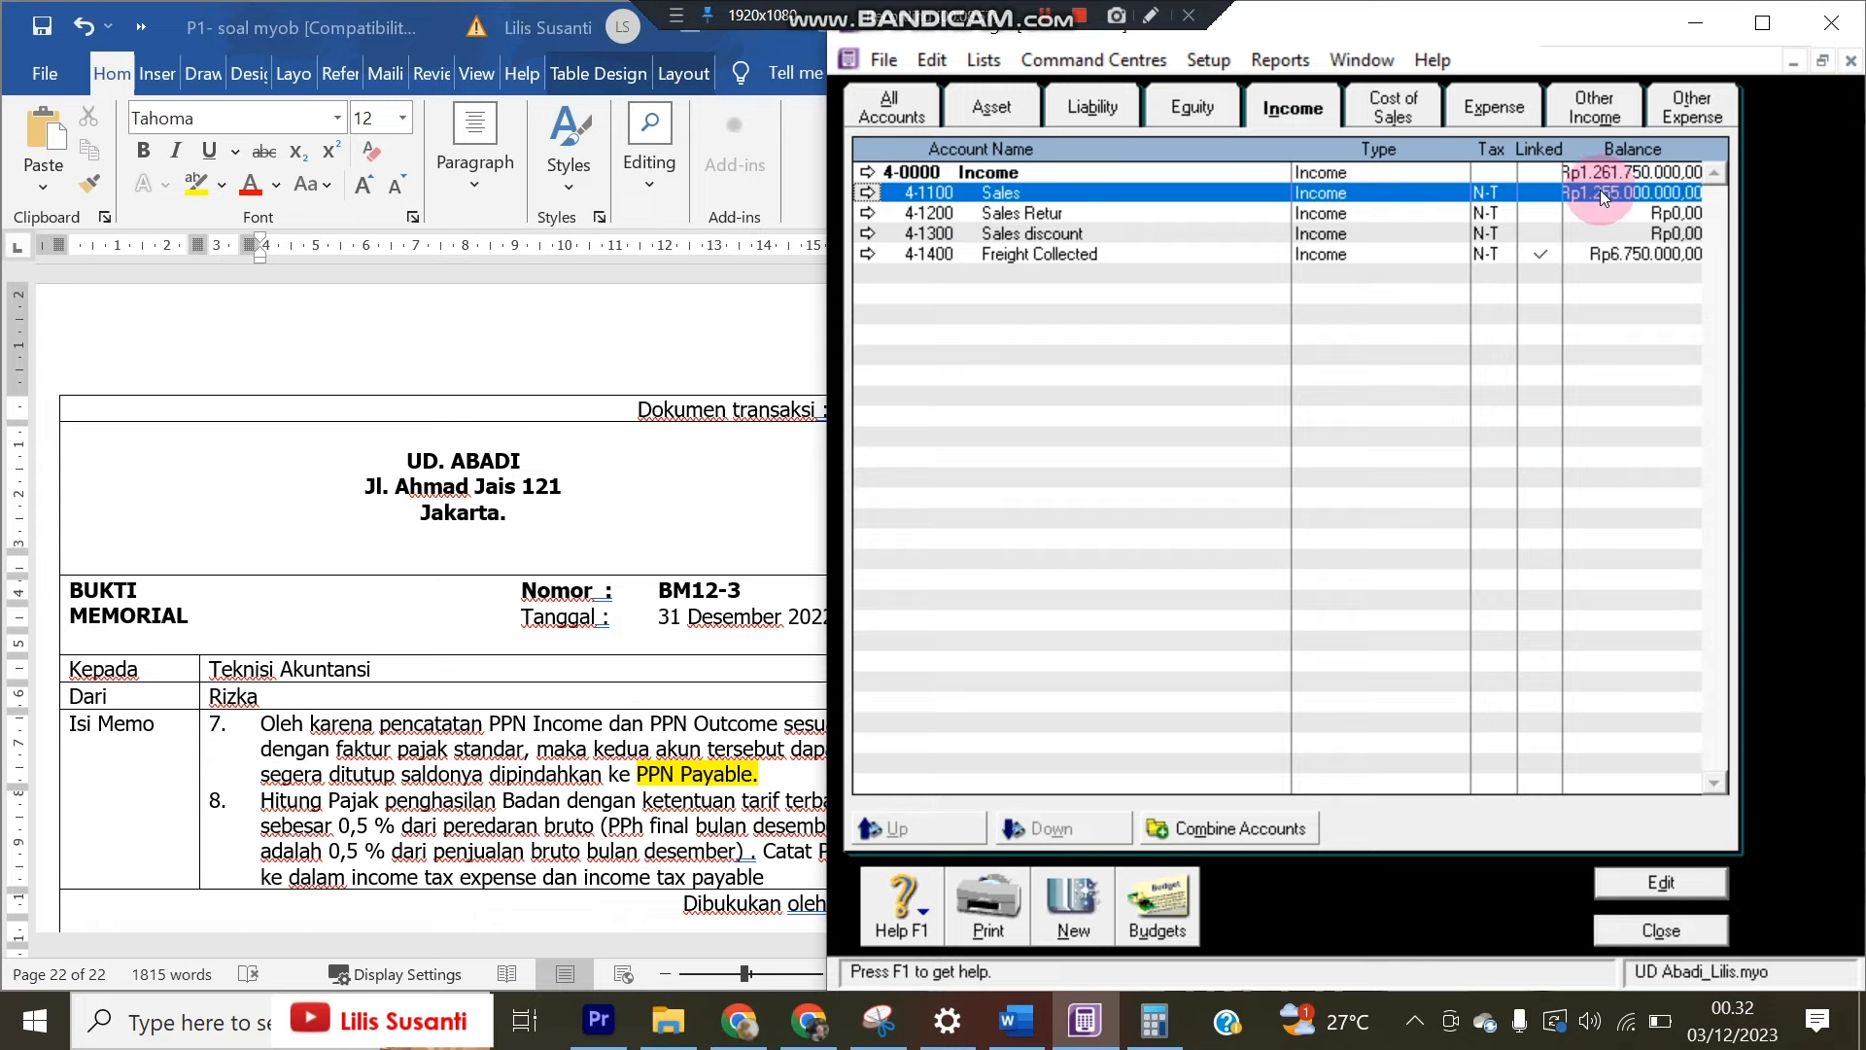
left_click(1710, 926)
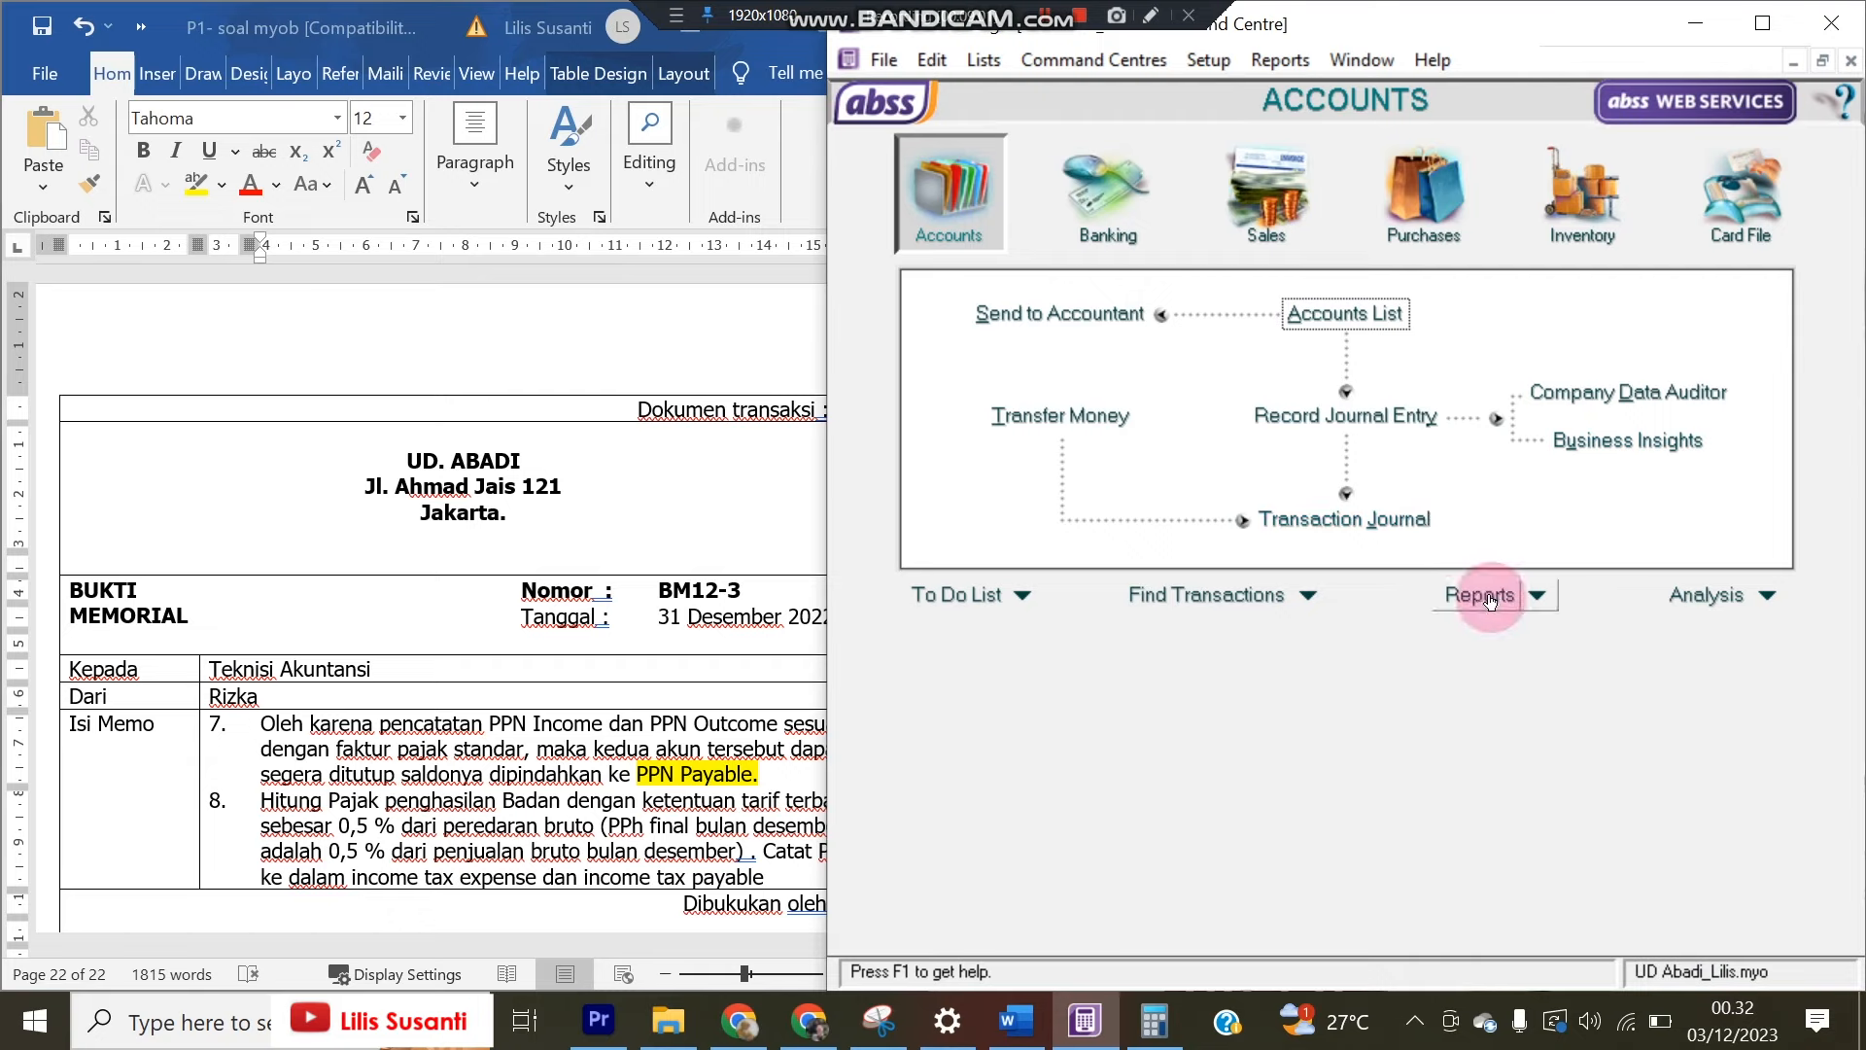
Display the Account Transactions [Accrual] report for all accounts from 01/12/2022 to 31/12/2022
left_click(1487, 596)
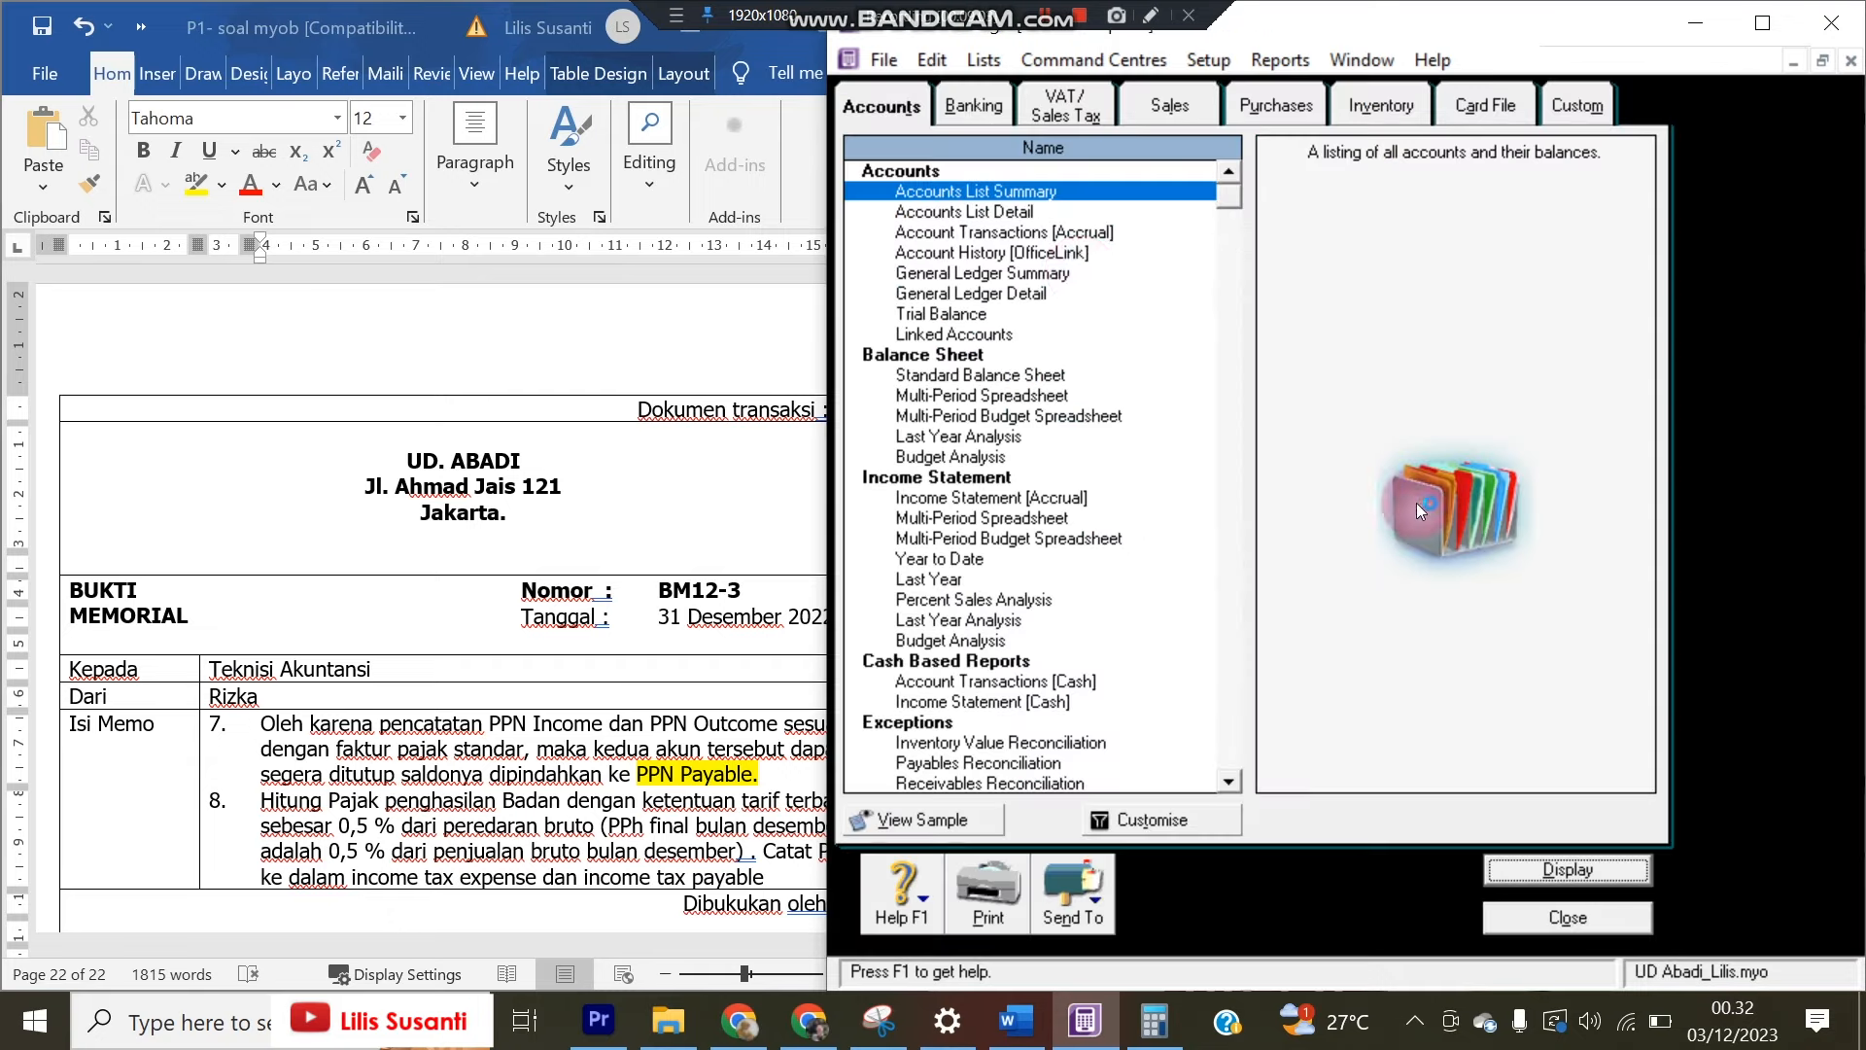
left_click(1038, 238)
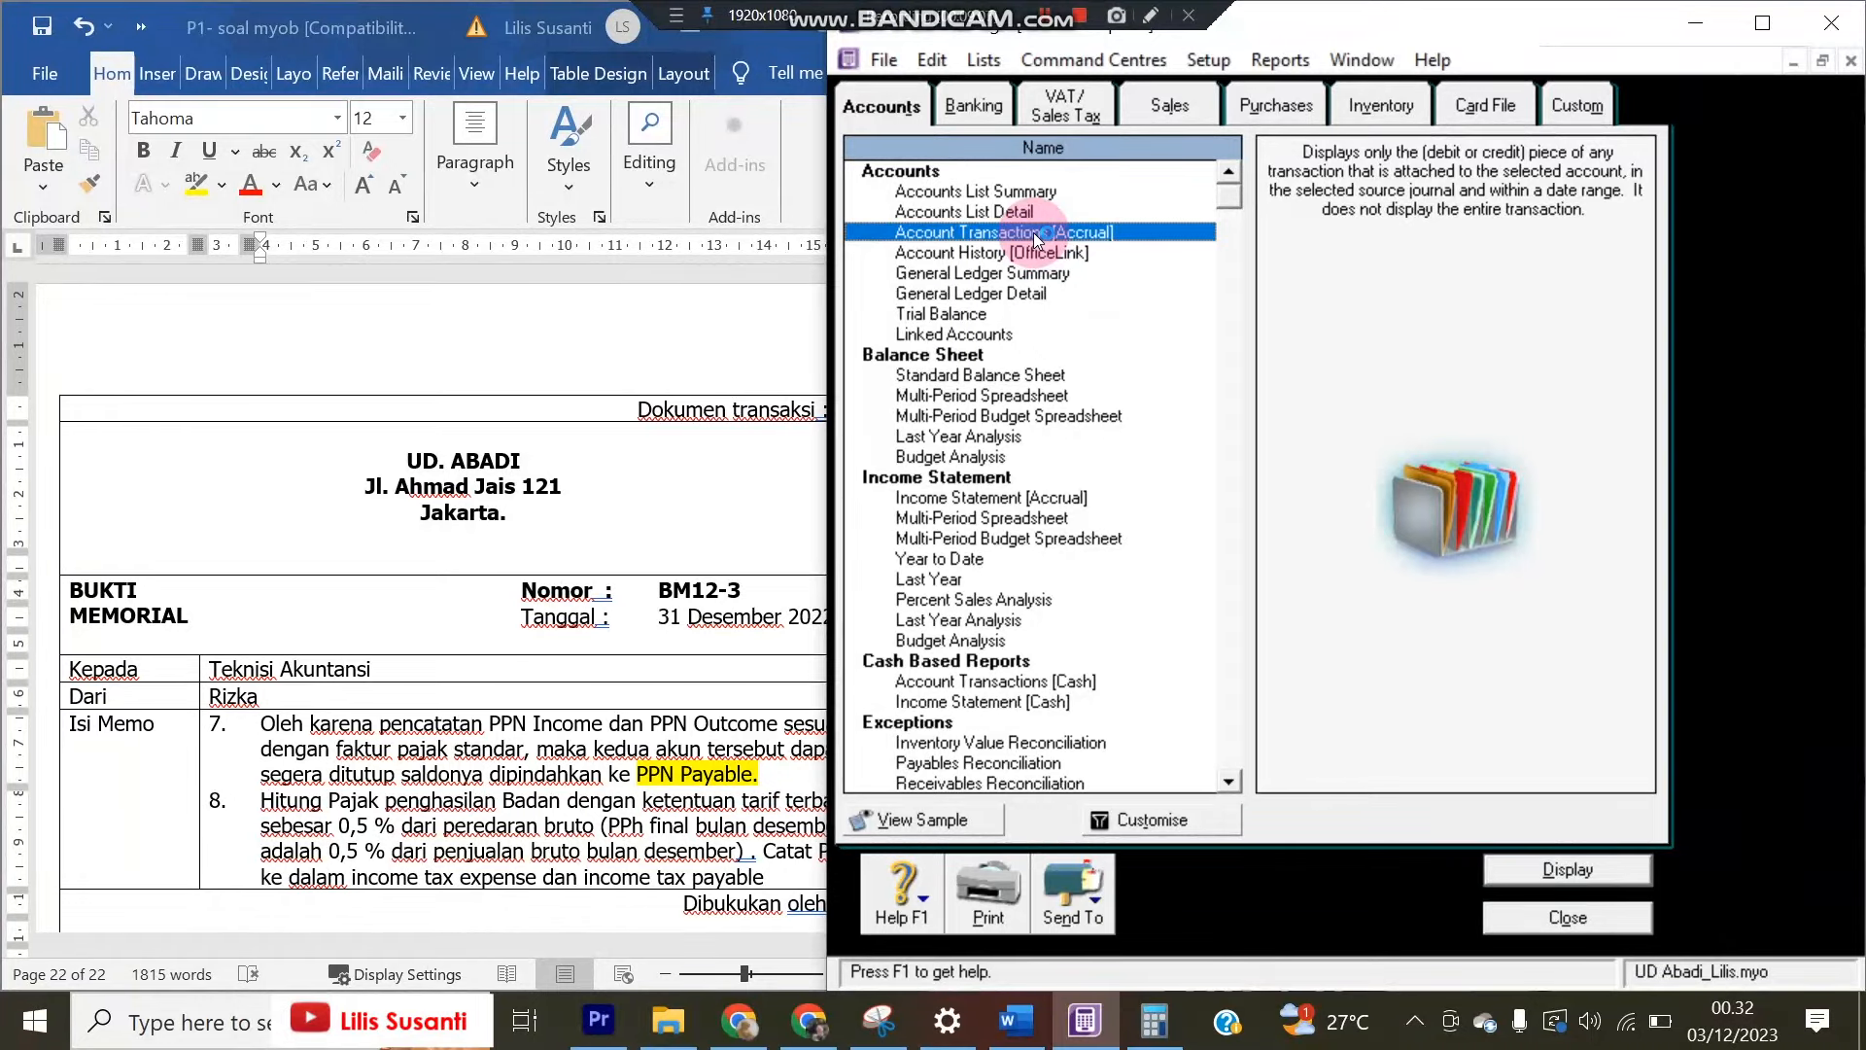
double_click(1036, 239)
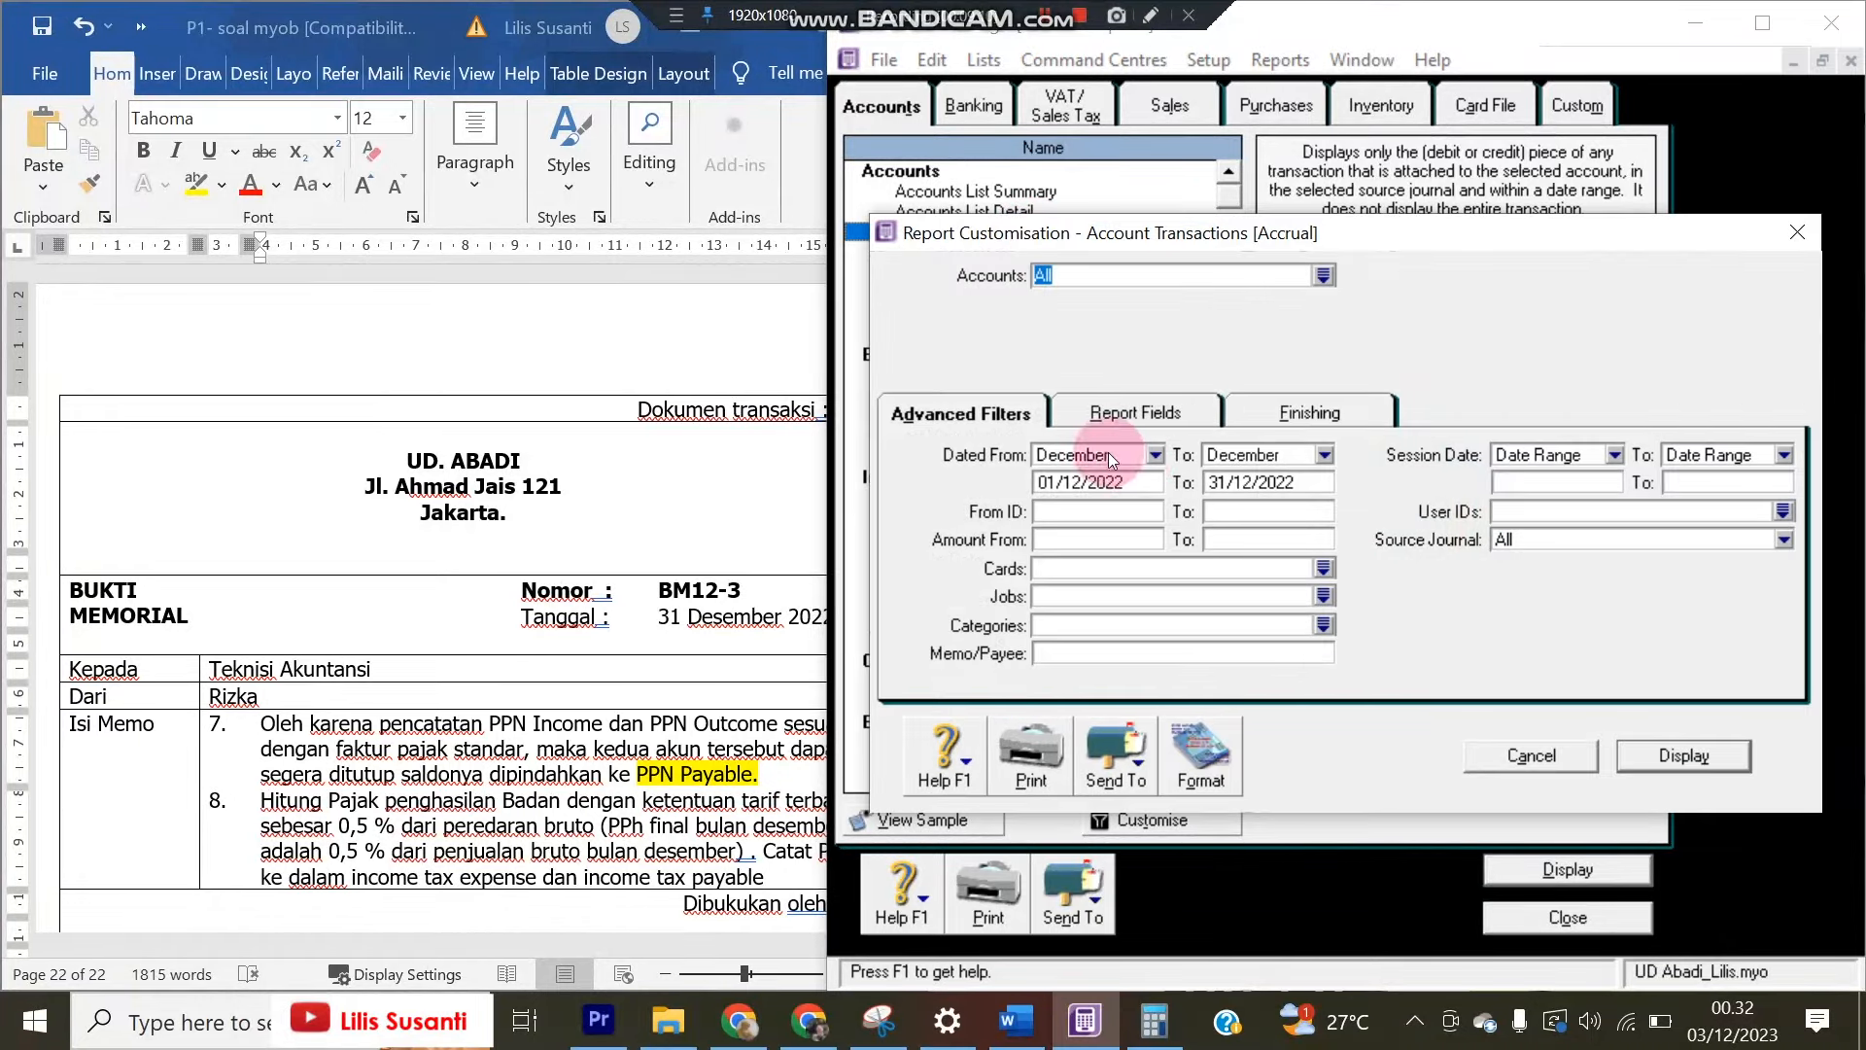
left_click(1618, 773)
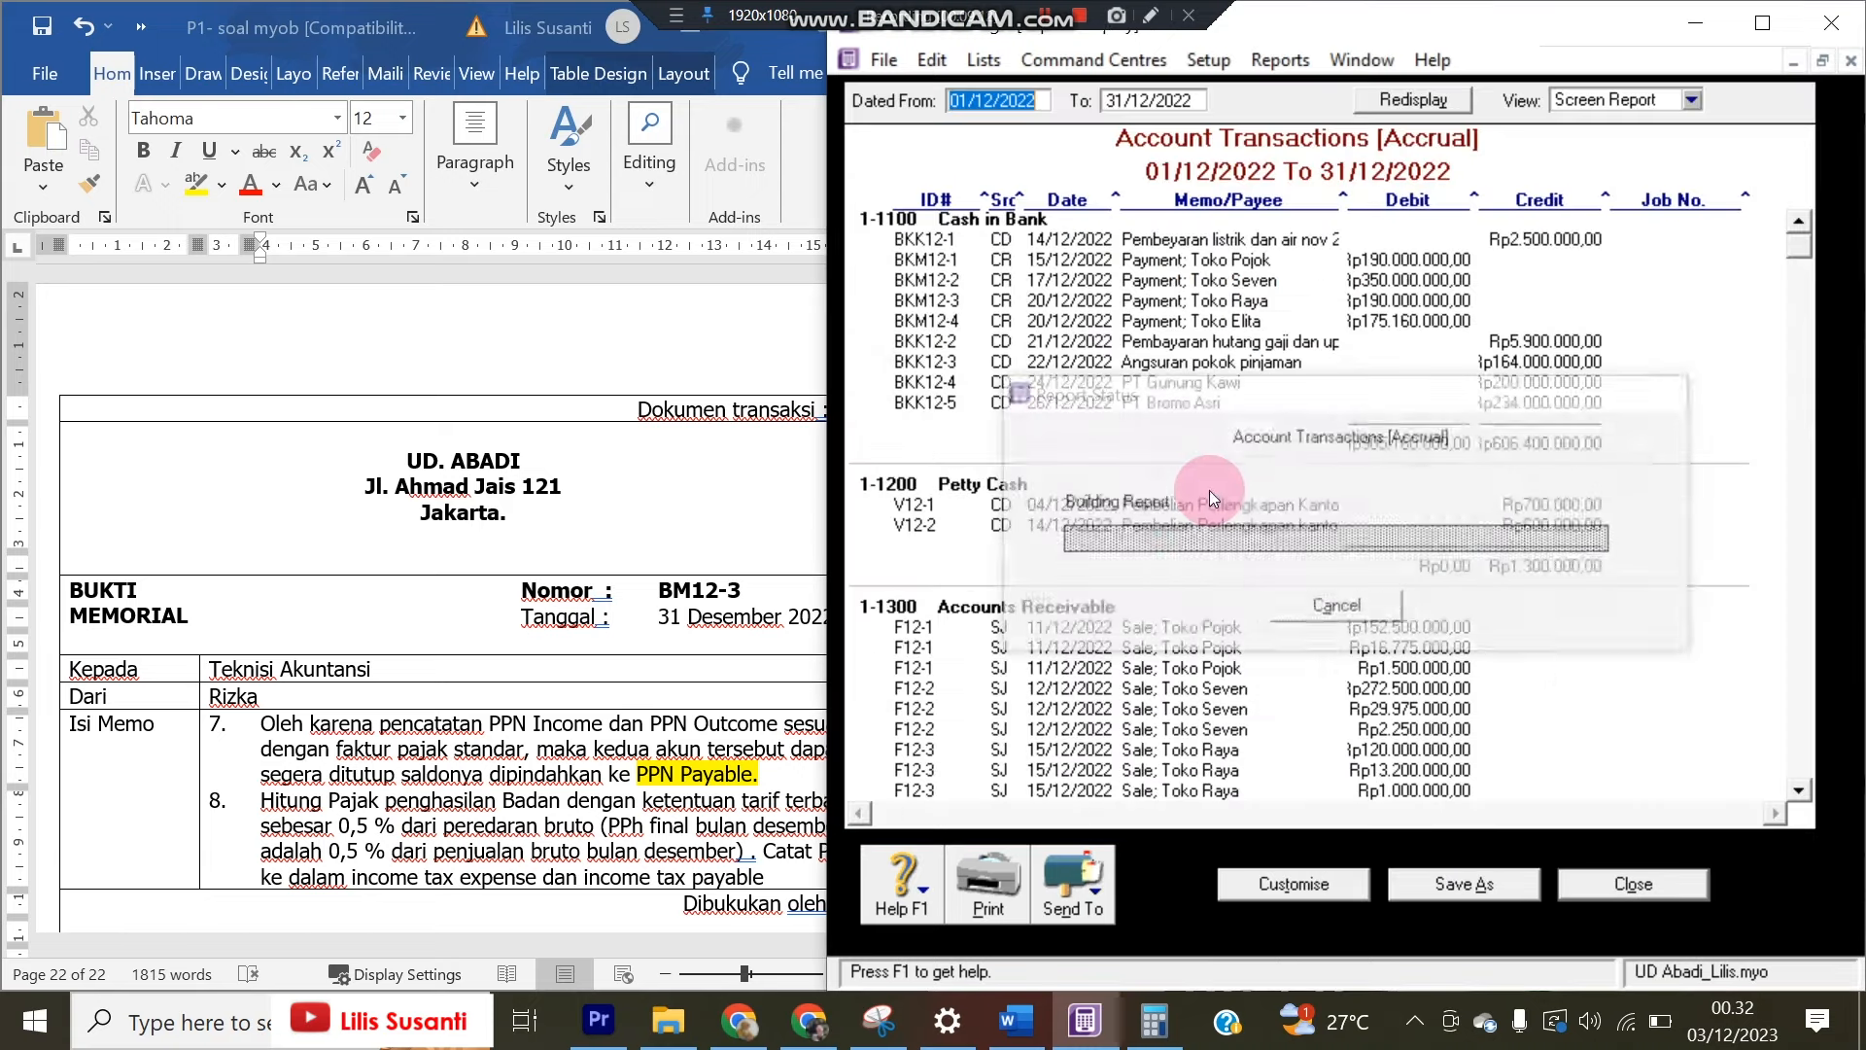
Examine the December debit and credit totals of 4-1100 Sales in the report, then close the report and the report list
scroll(1211, 471, "down", 15)
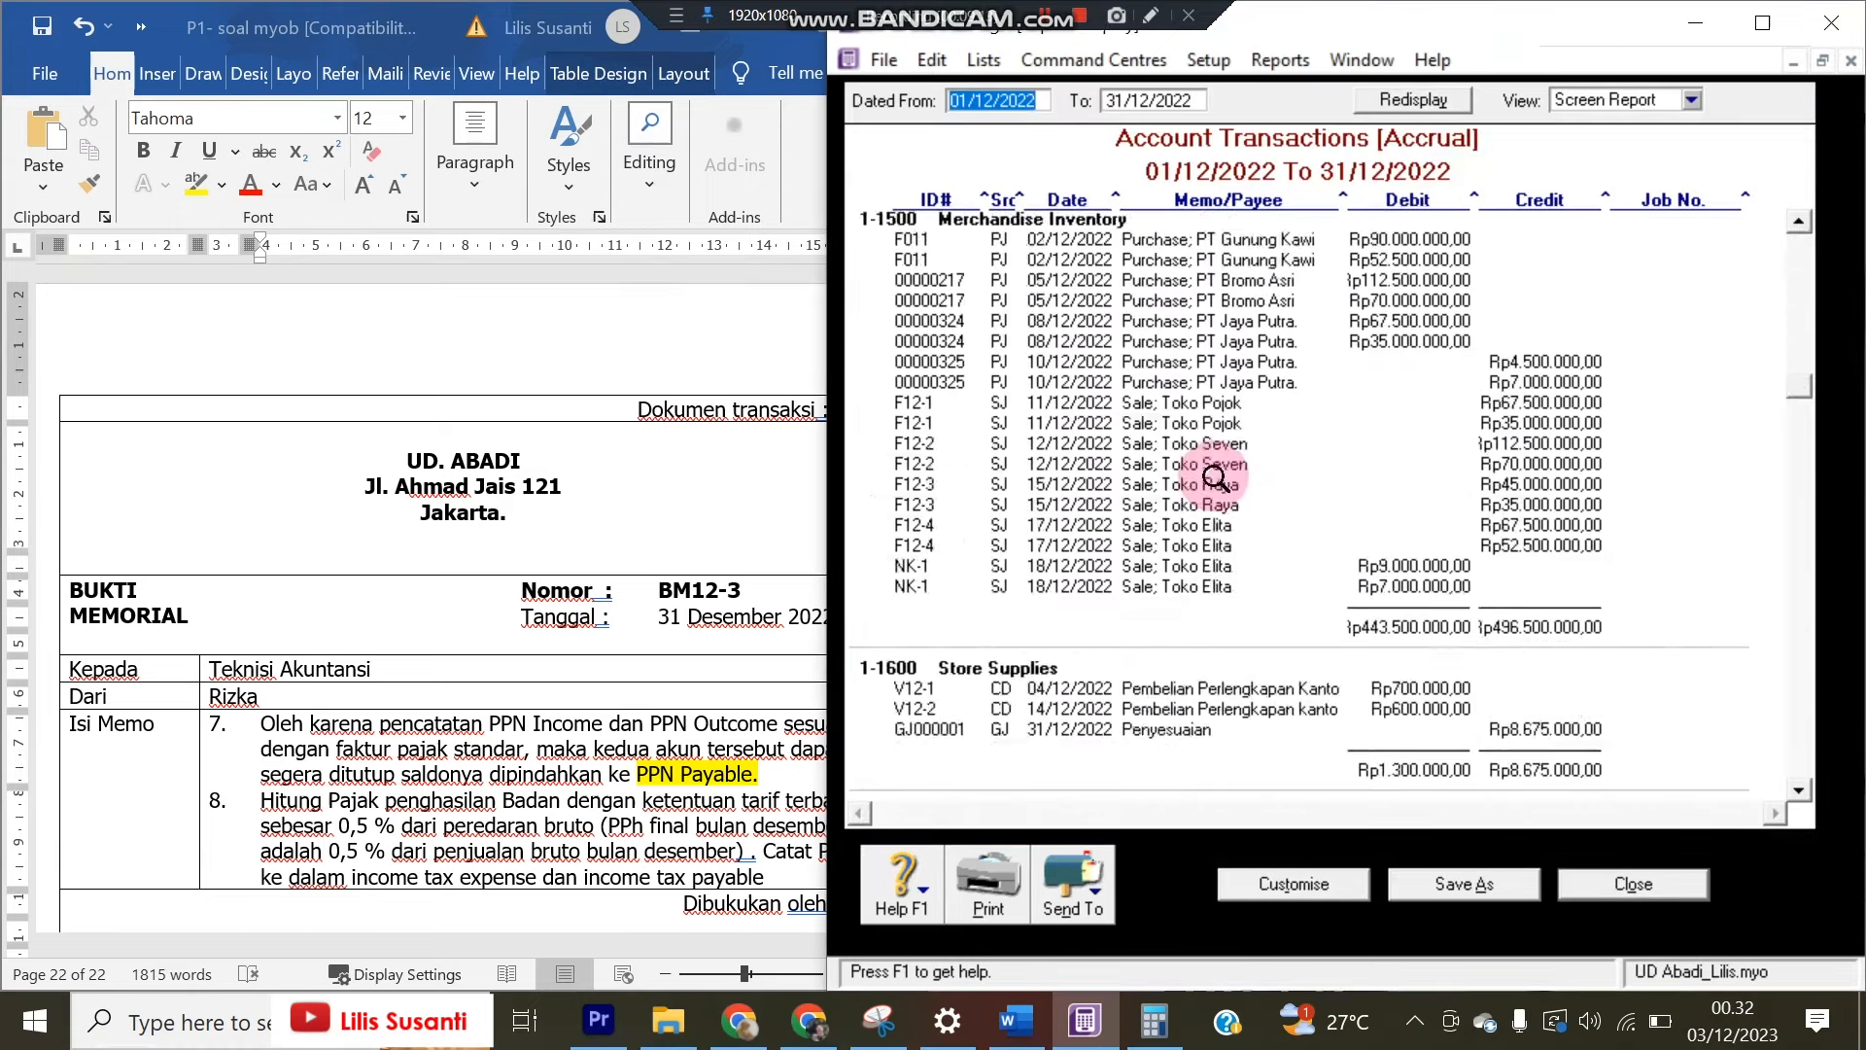
scroll(1215, 486, "down", 10)
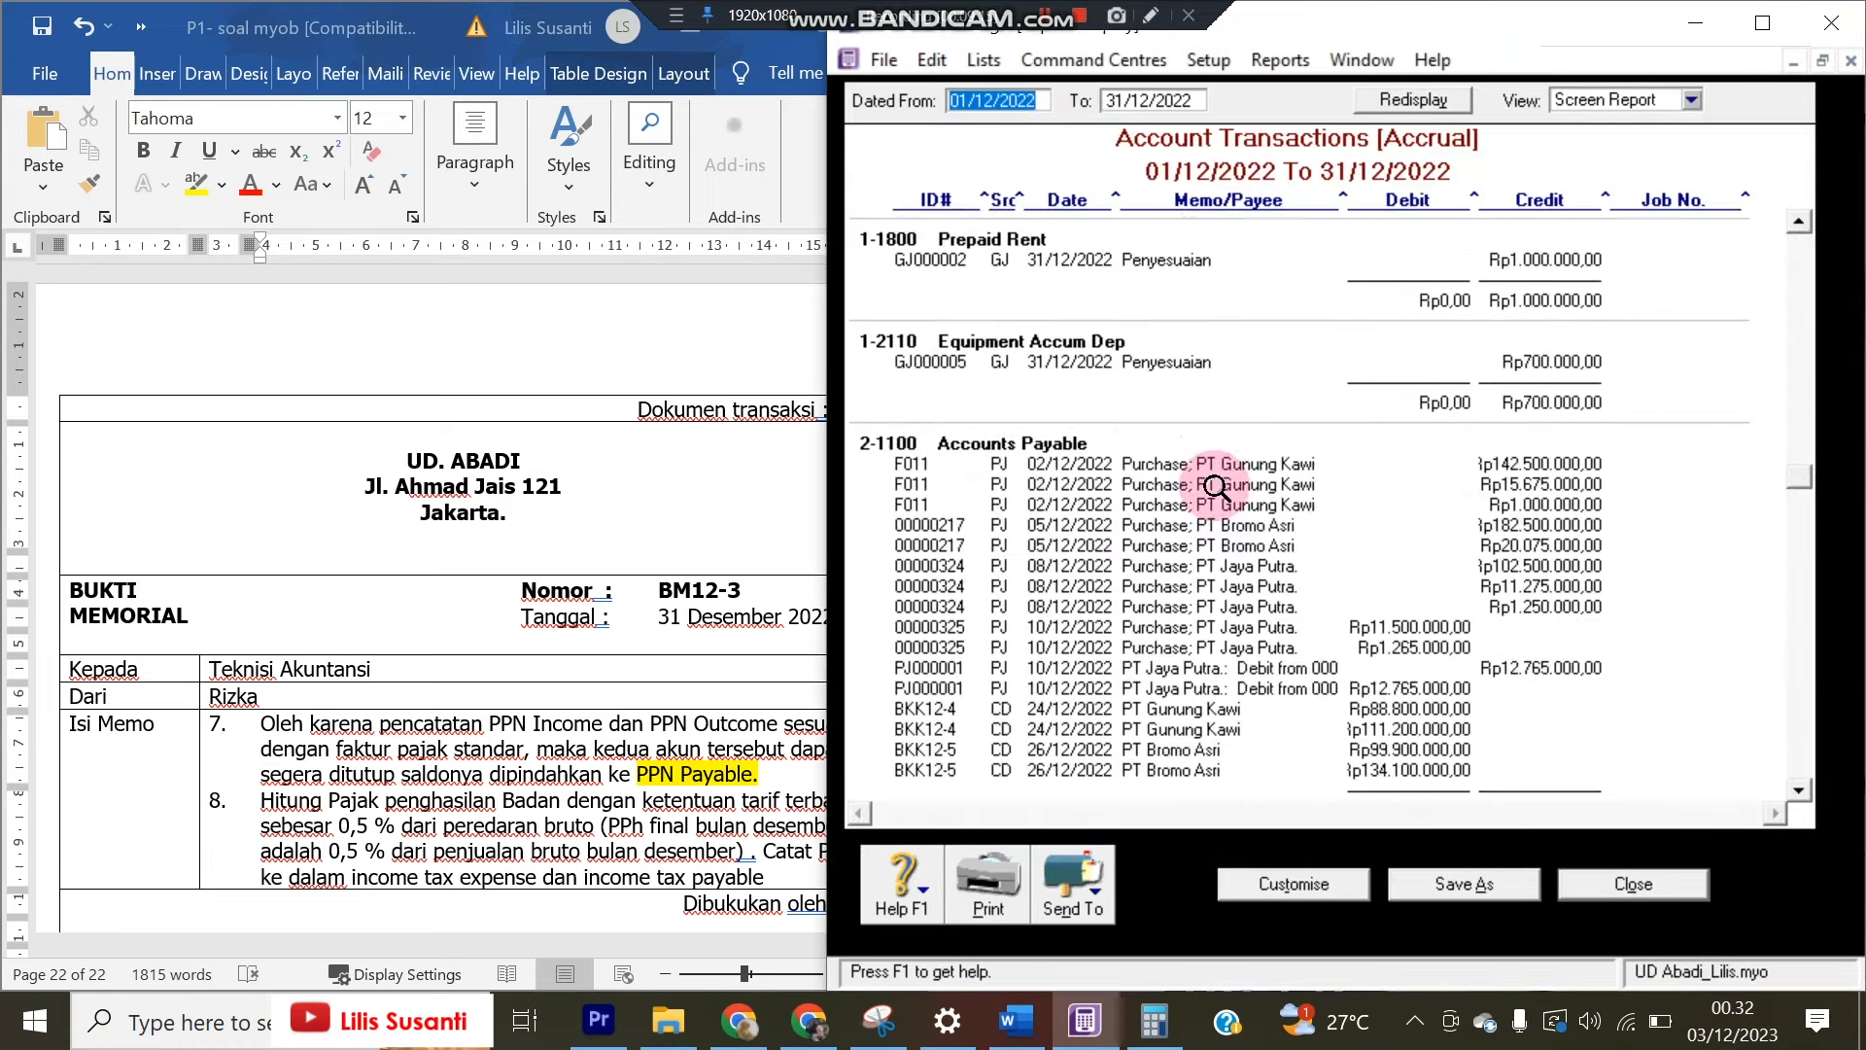
scroll(1215, 486, "down", 3)
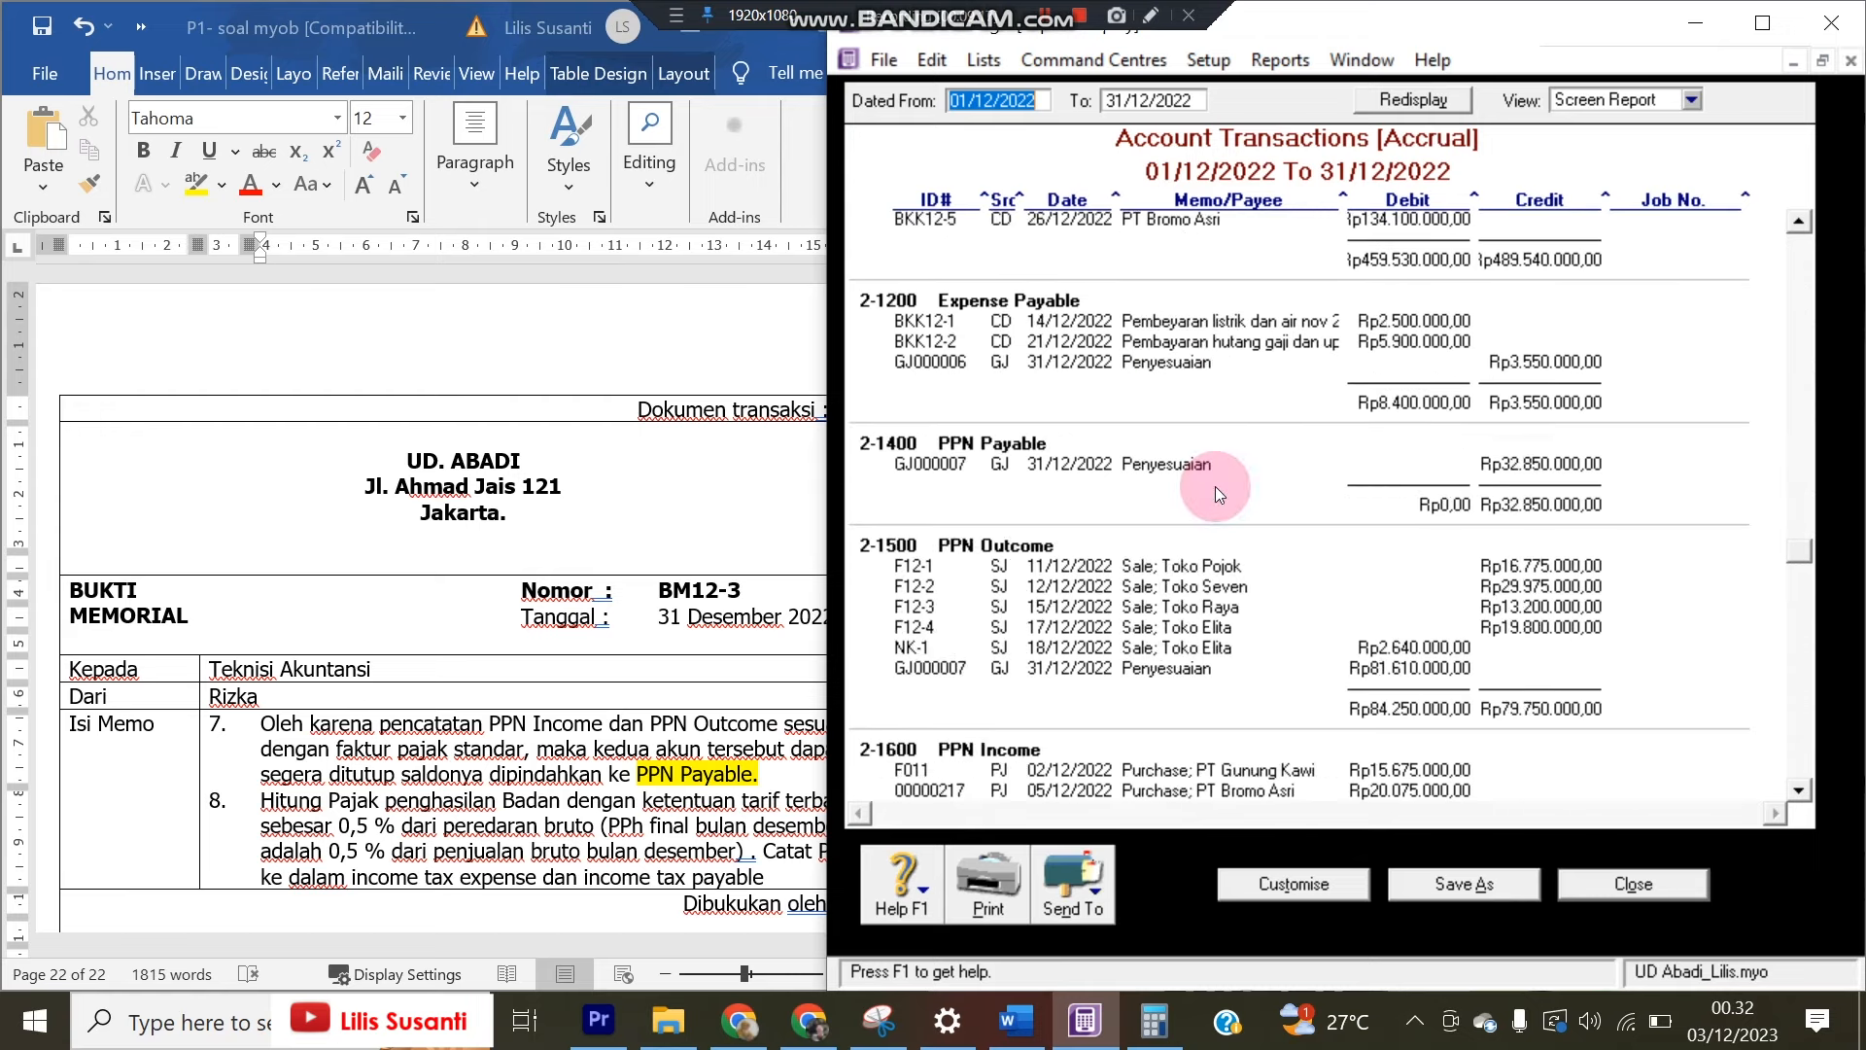
scroll(1215, 486, "down", 4)
scroll(1215, 486, "down", 3)
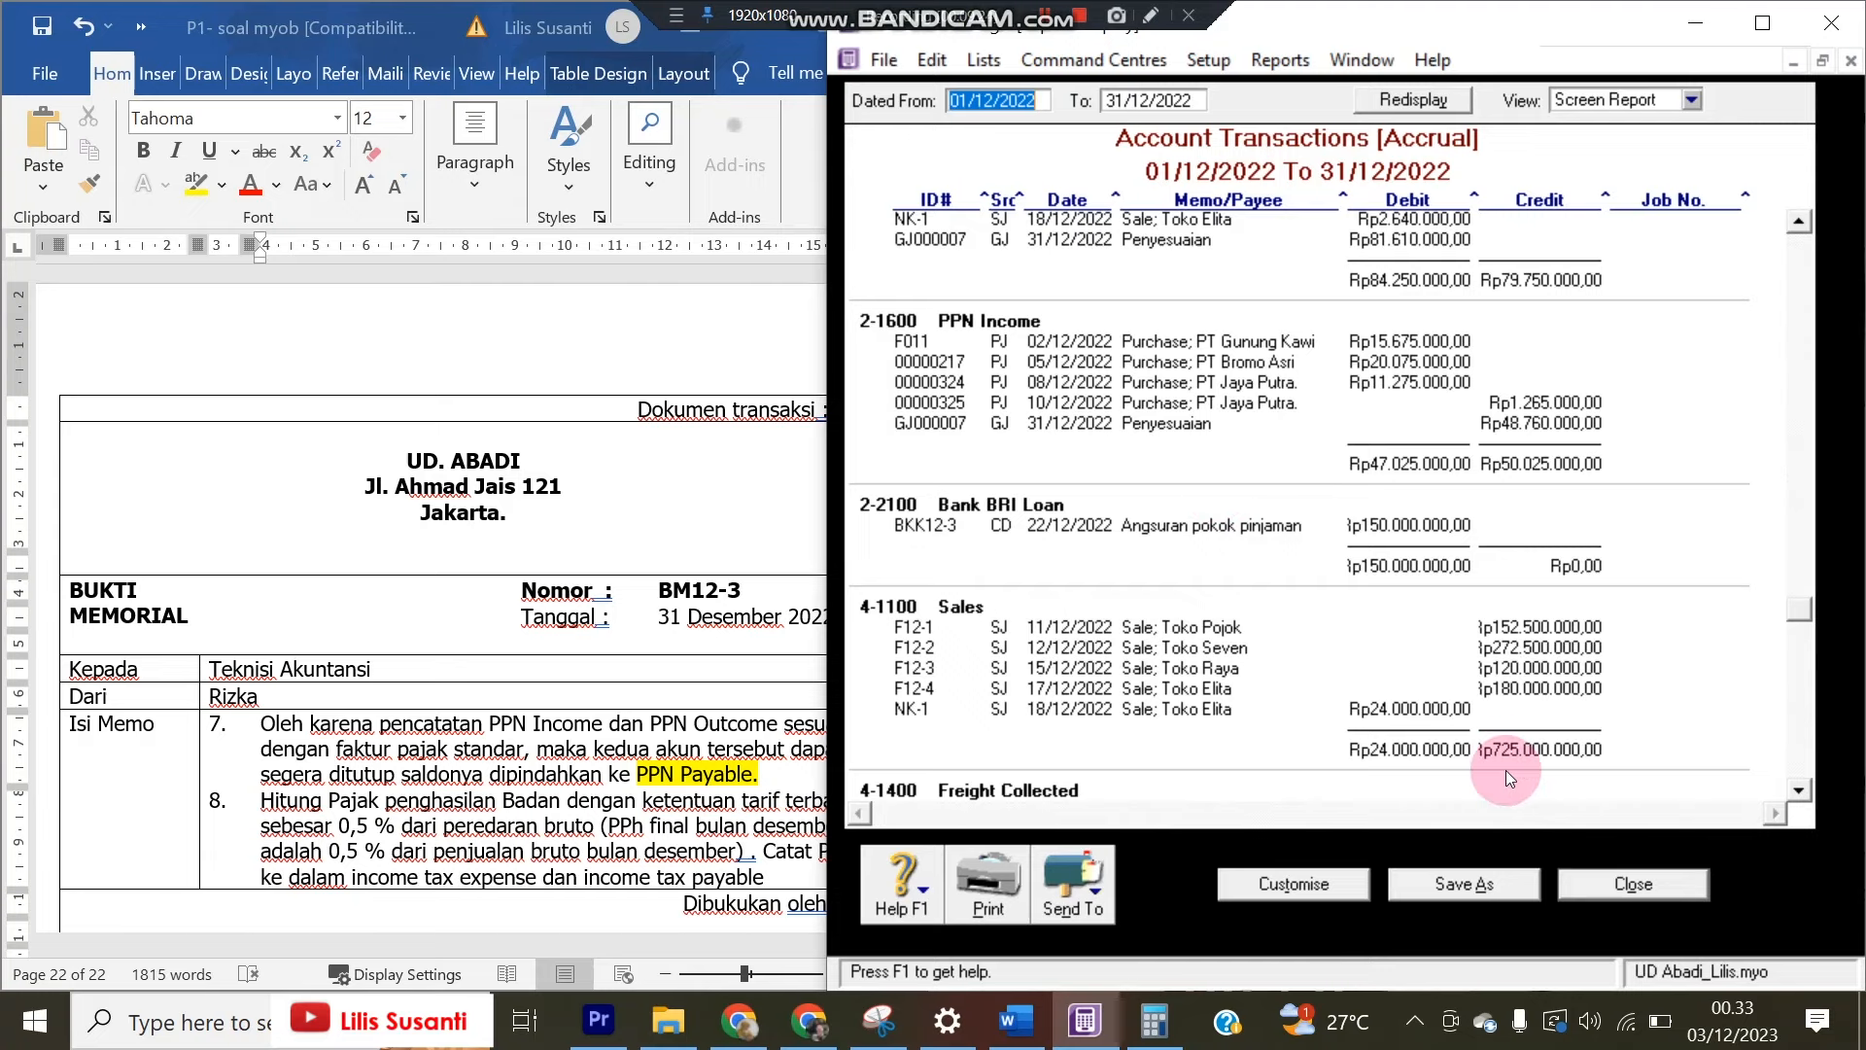
left_click(1605, 884)
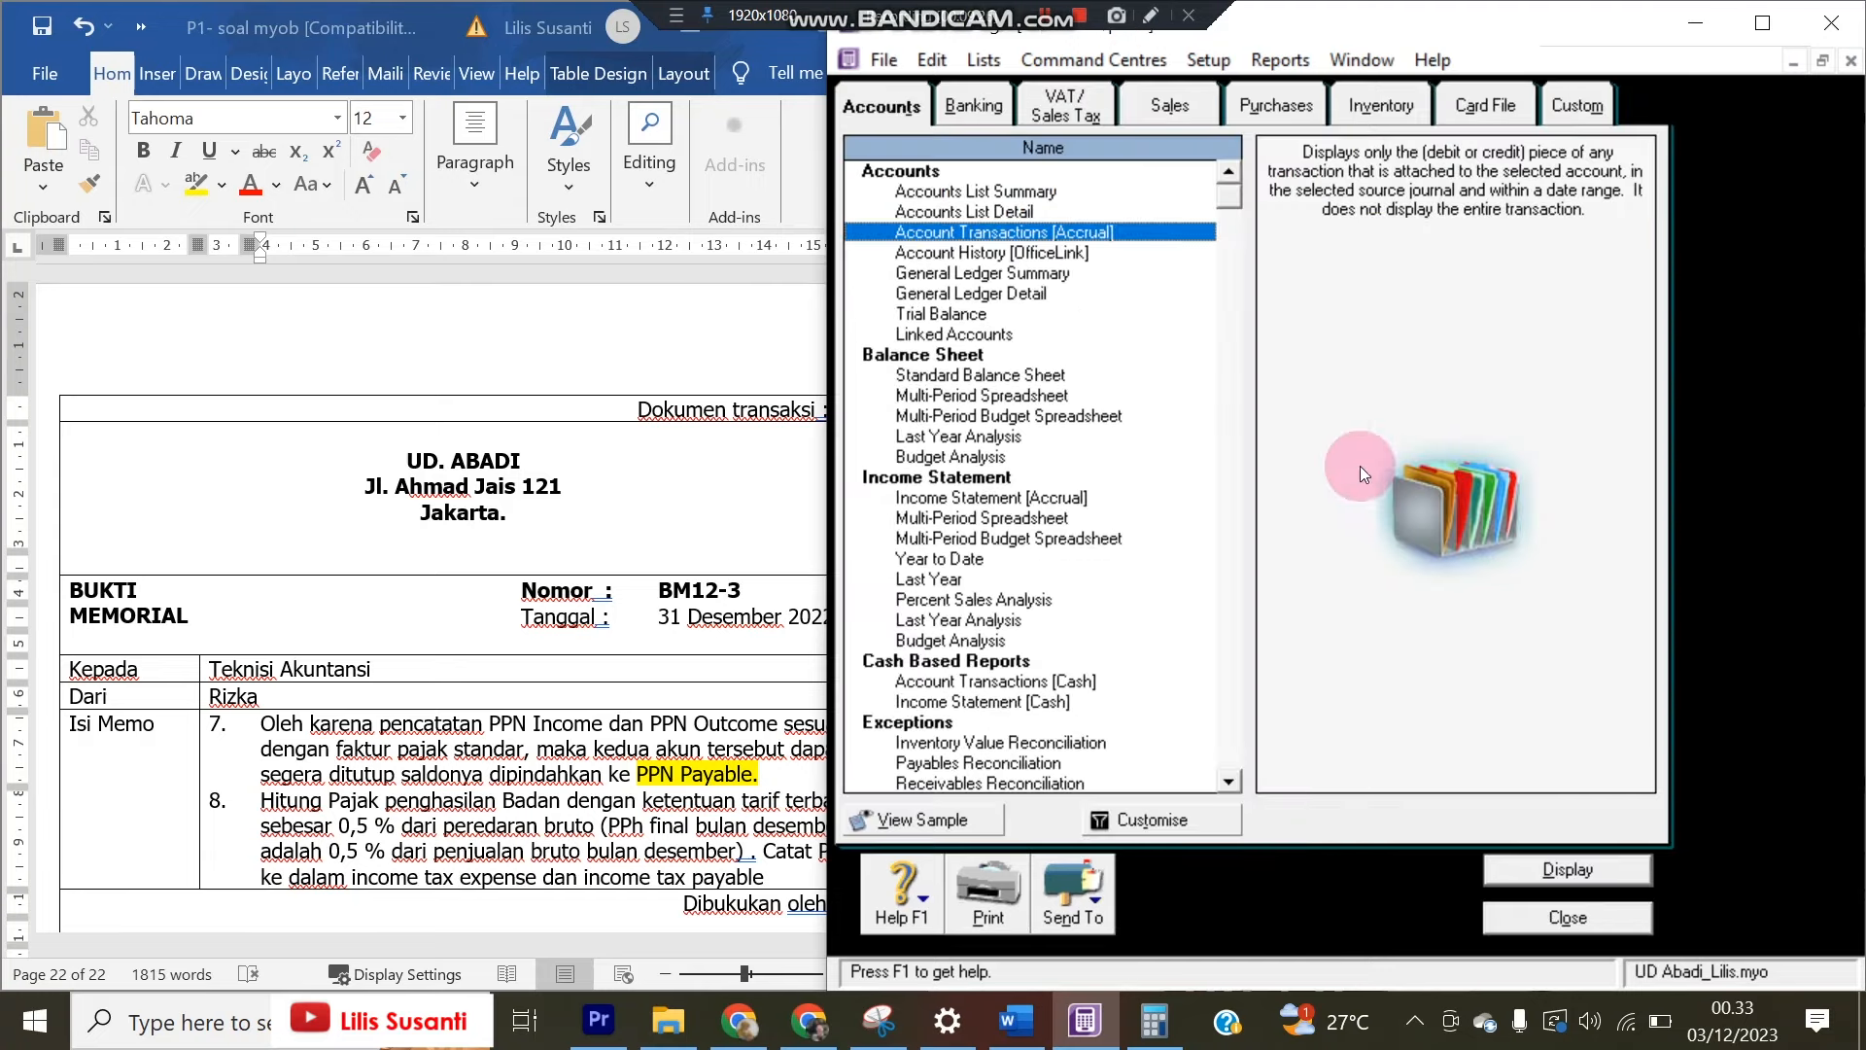
left_click(1567, 916)
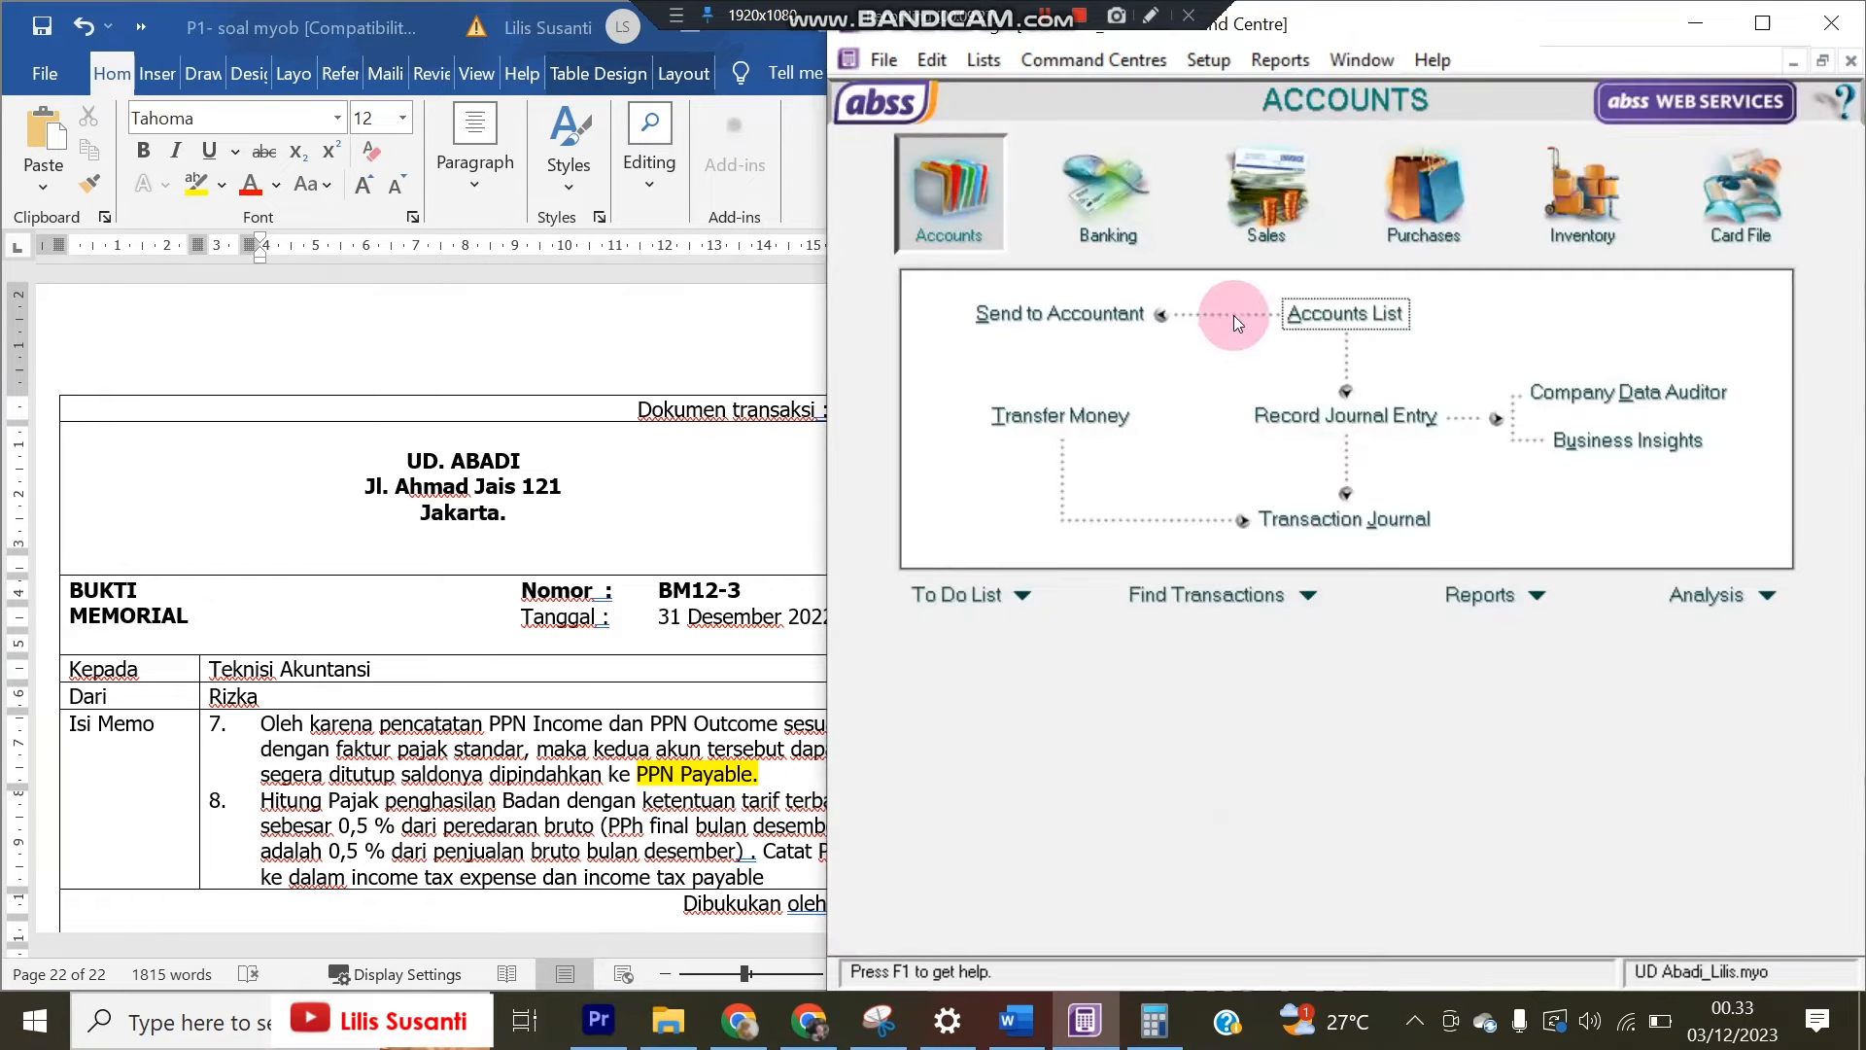
Compare the 4-1100 Sales balance in the ABSS accounts list with the opening Sales balance in Word's trial balance table
left_click(1304, 314)
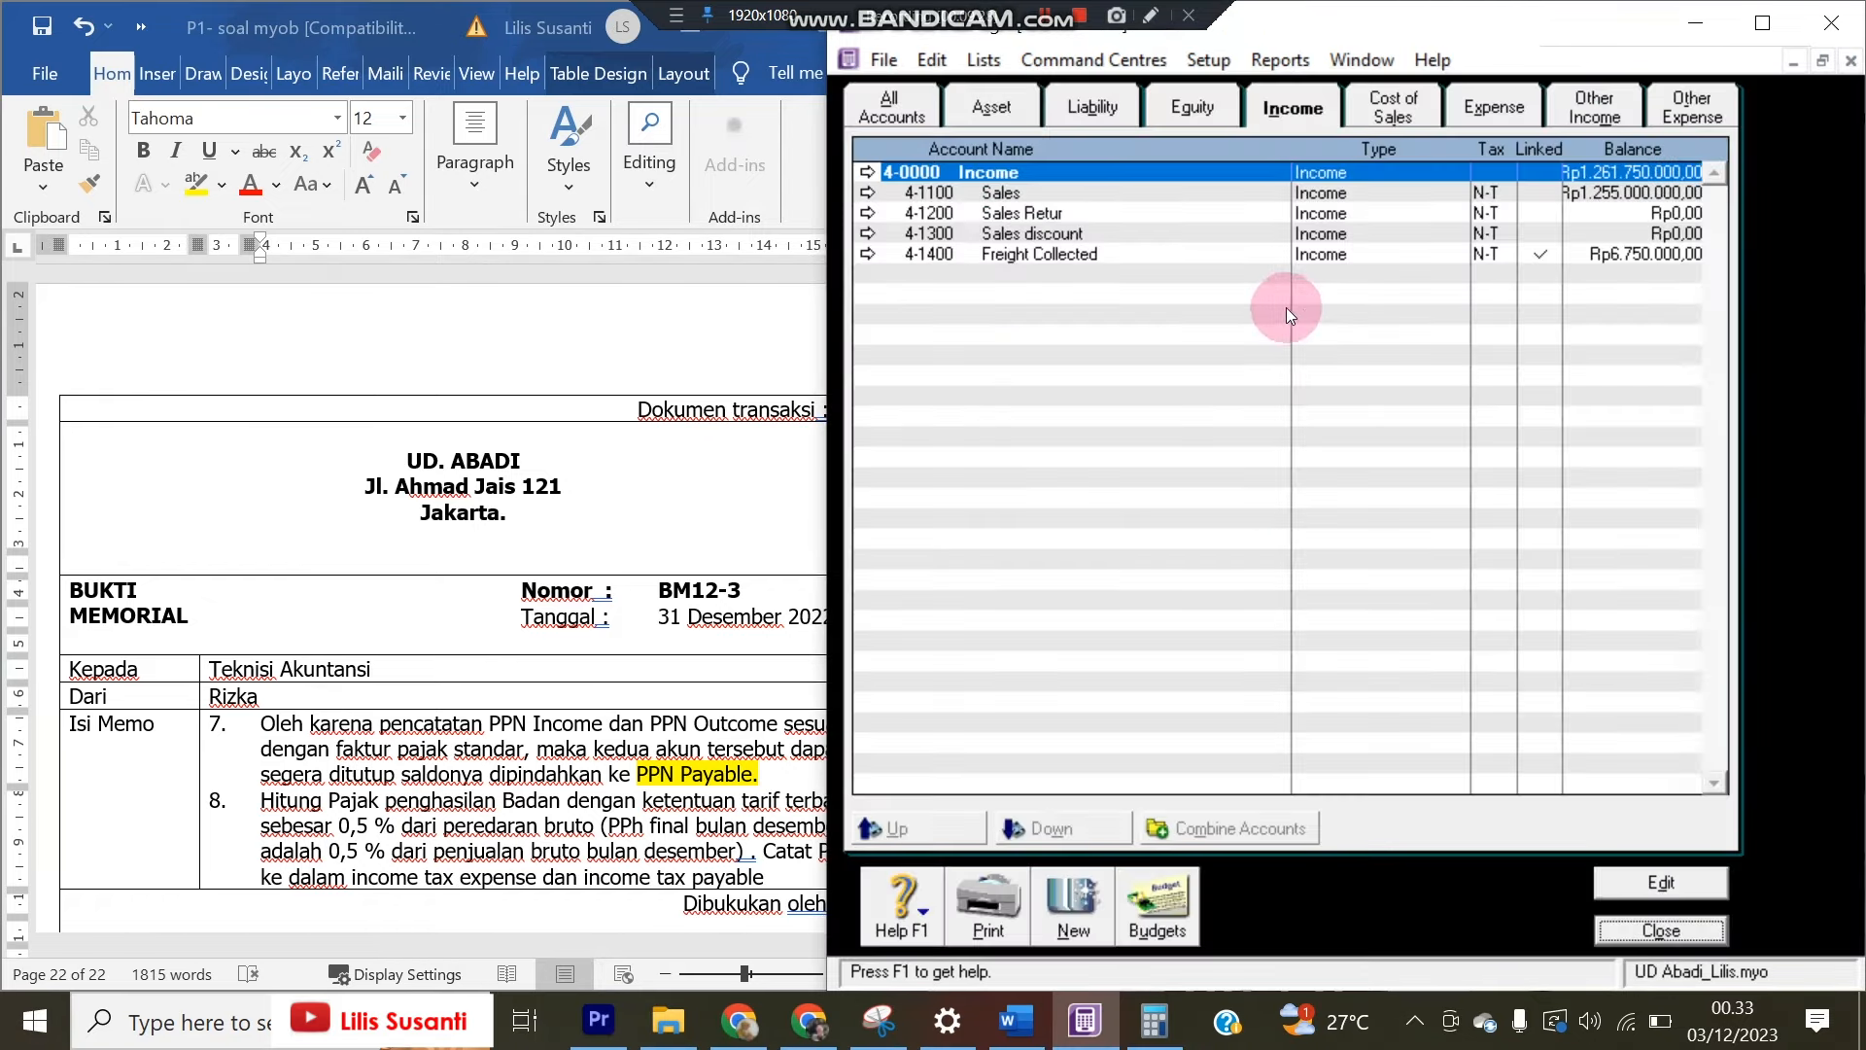
left_click(1630, 192)
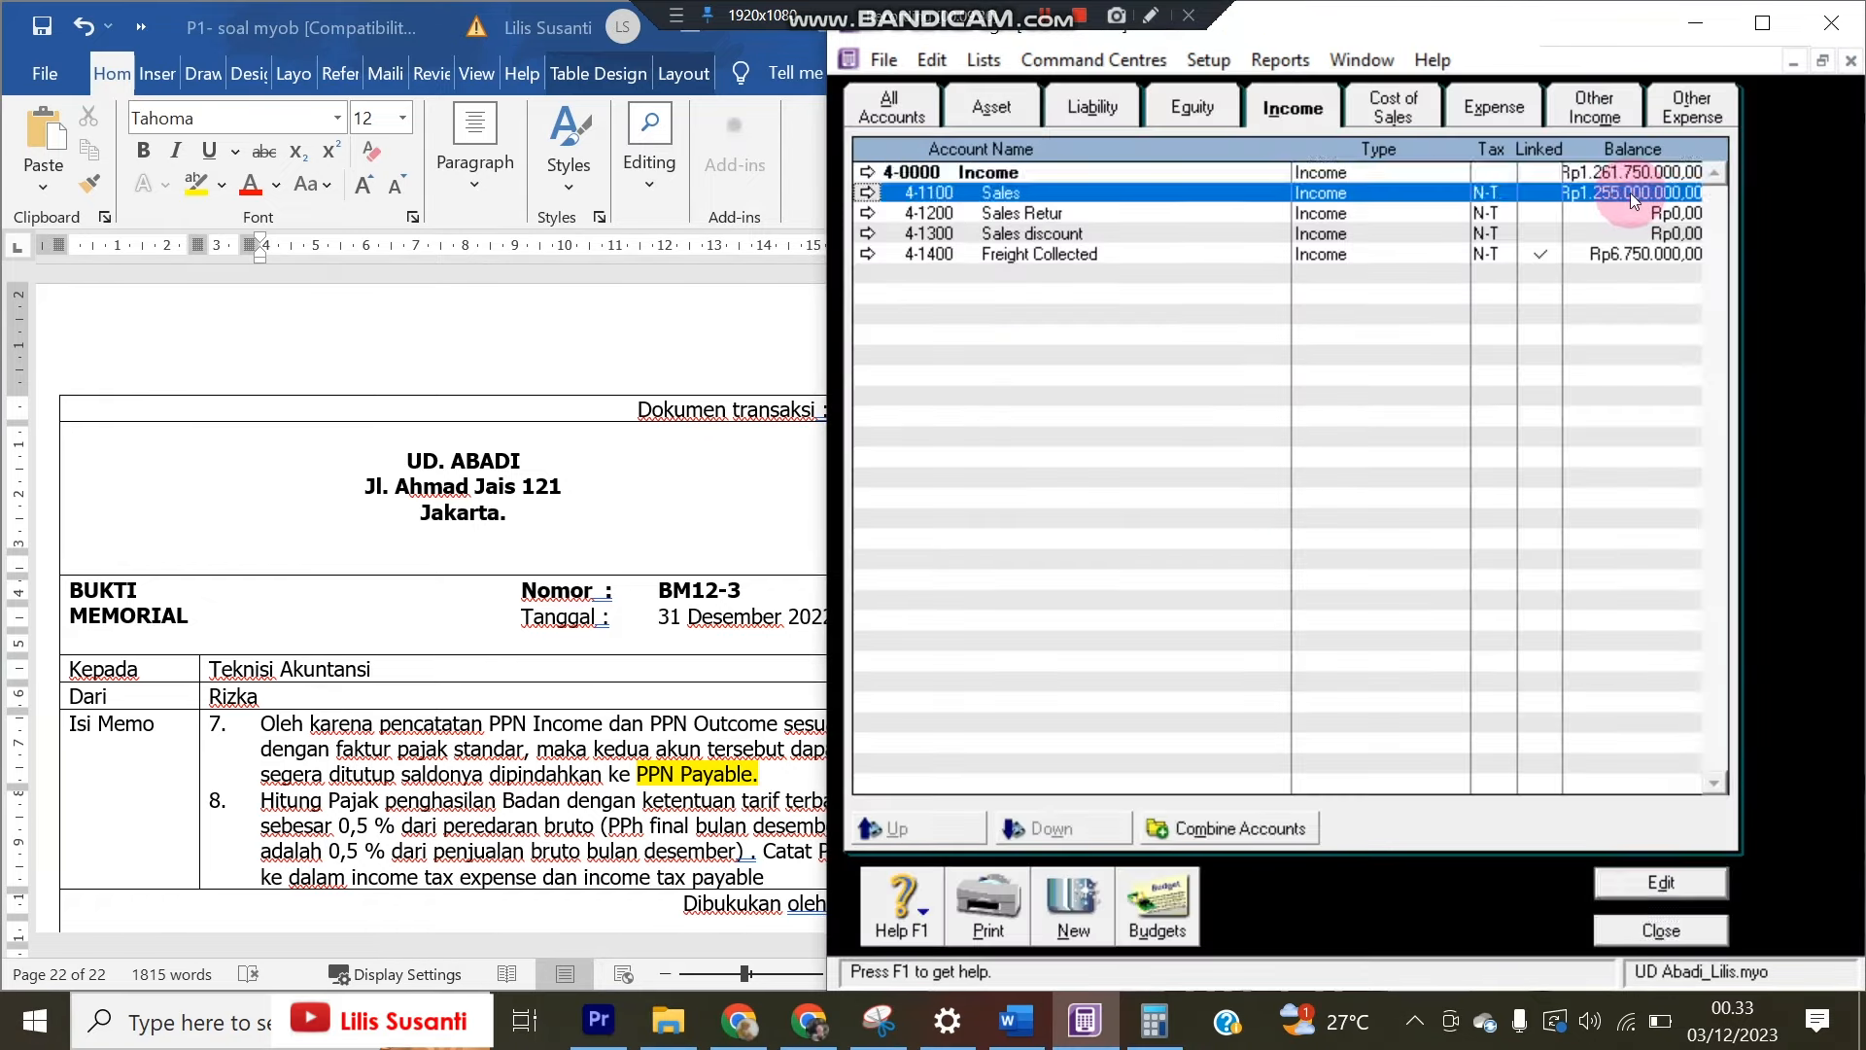
left_click(698, 480)
left_click_drag(913, 880, 941, 455)
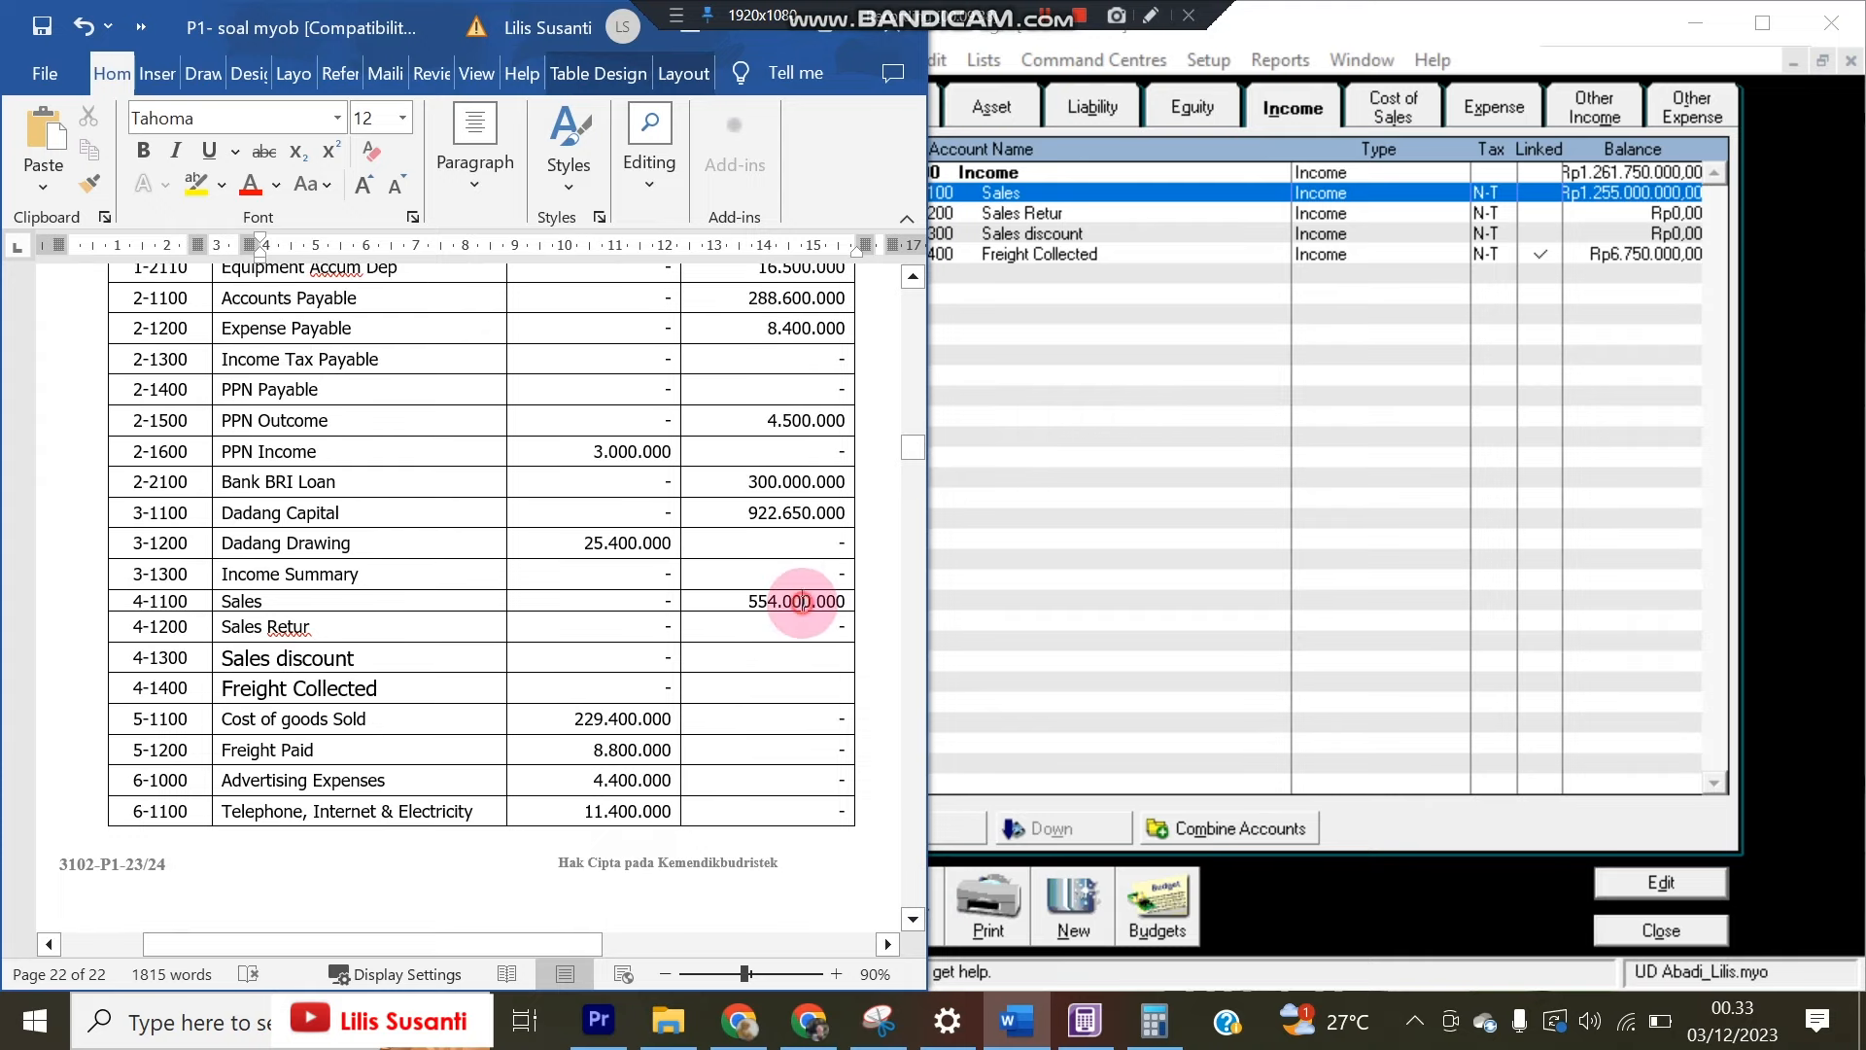
left_click(802, 602)
left_click(1084, 1020)
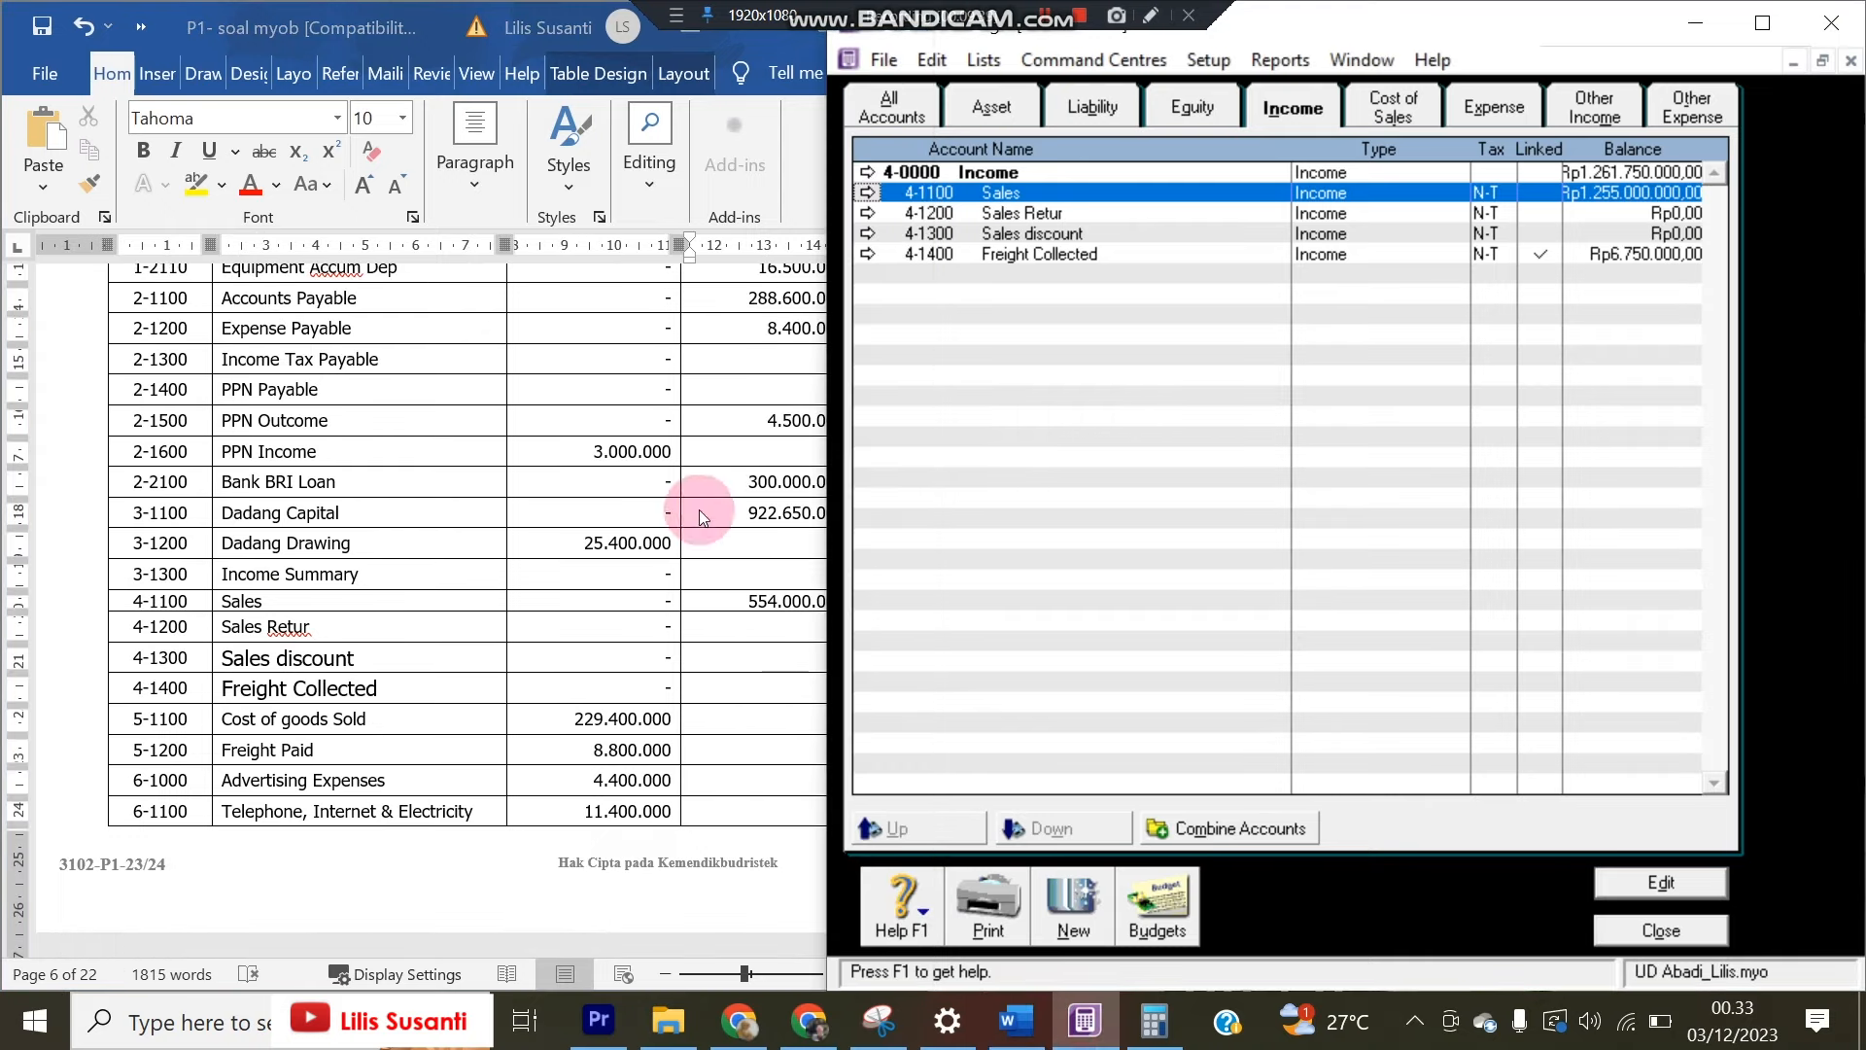
Switch to Calculator, clear the previous result and enter the Sales balance 1.255.000.000 as the amount to subtract from
left_click(1153, 1020)
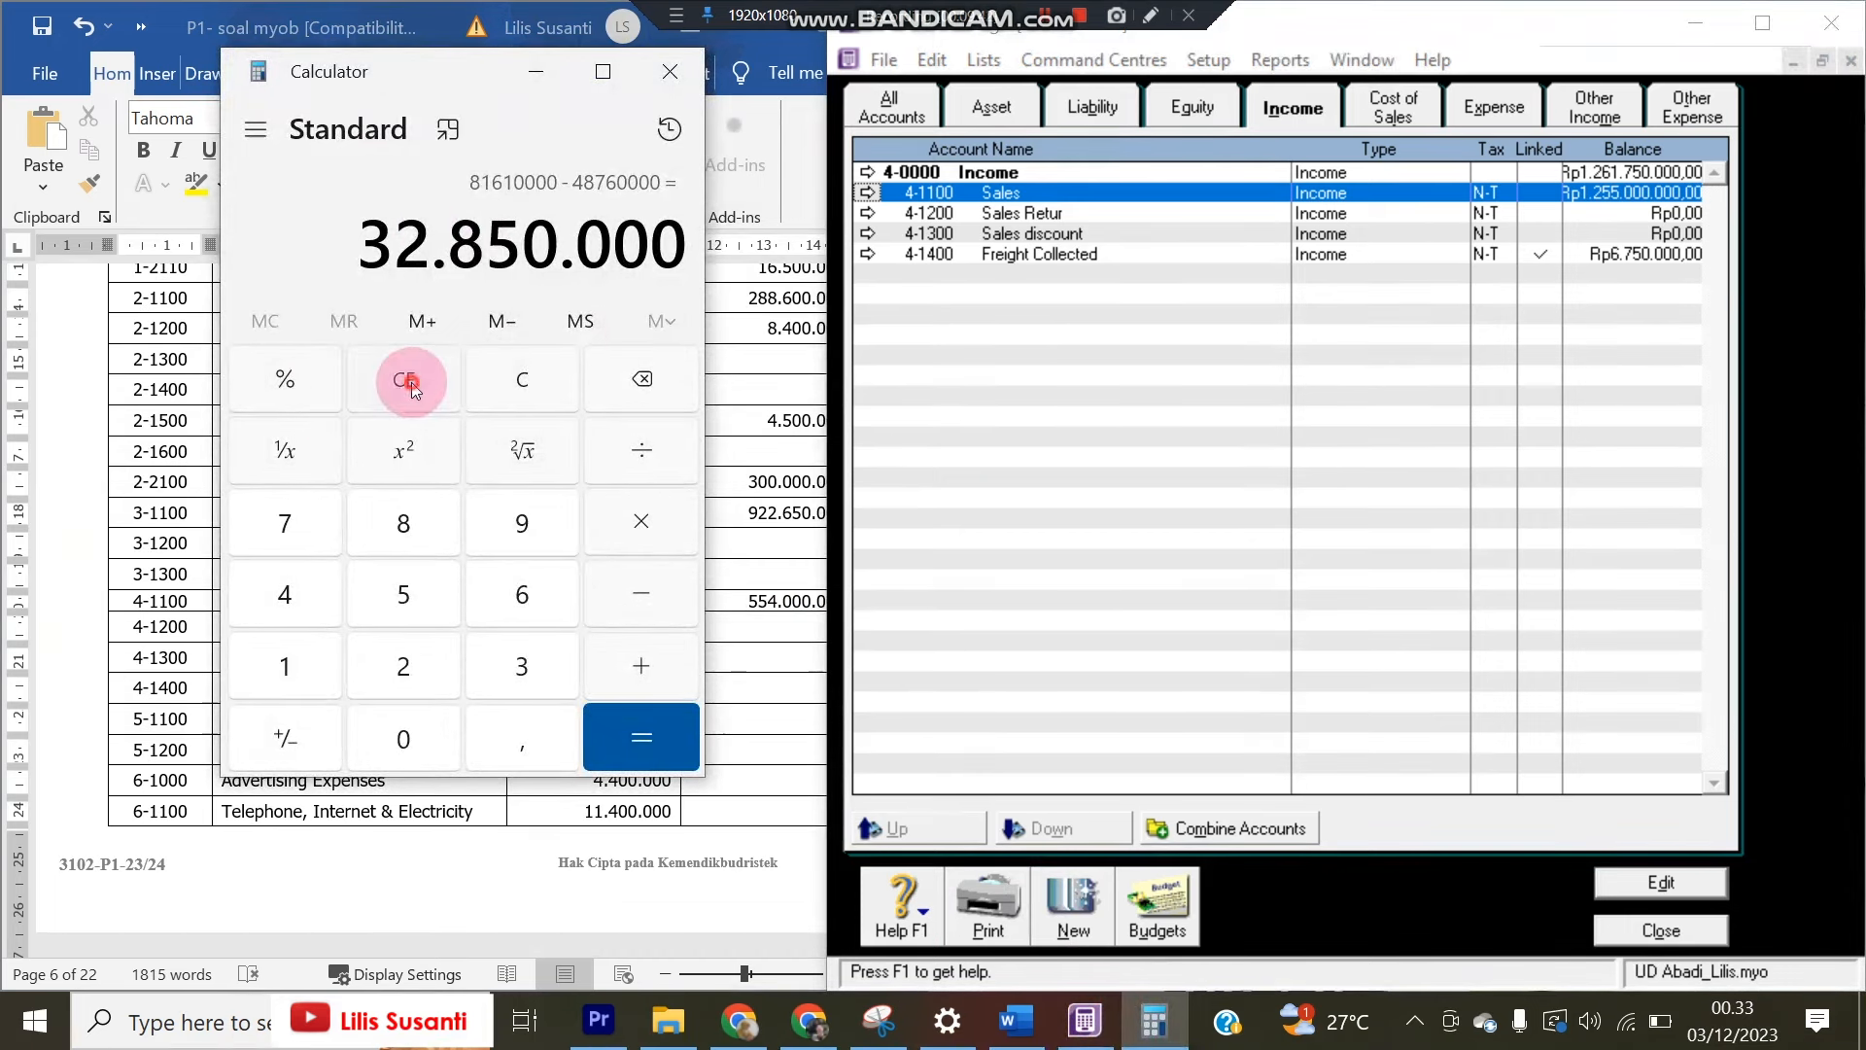
left_click(410, 381)
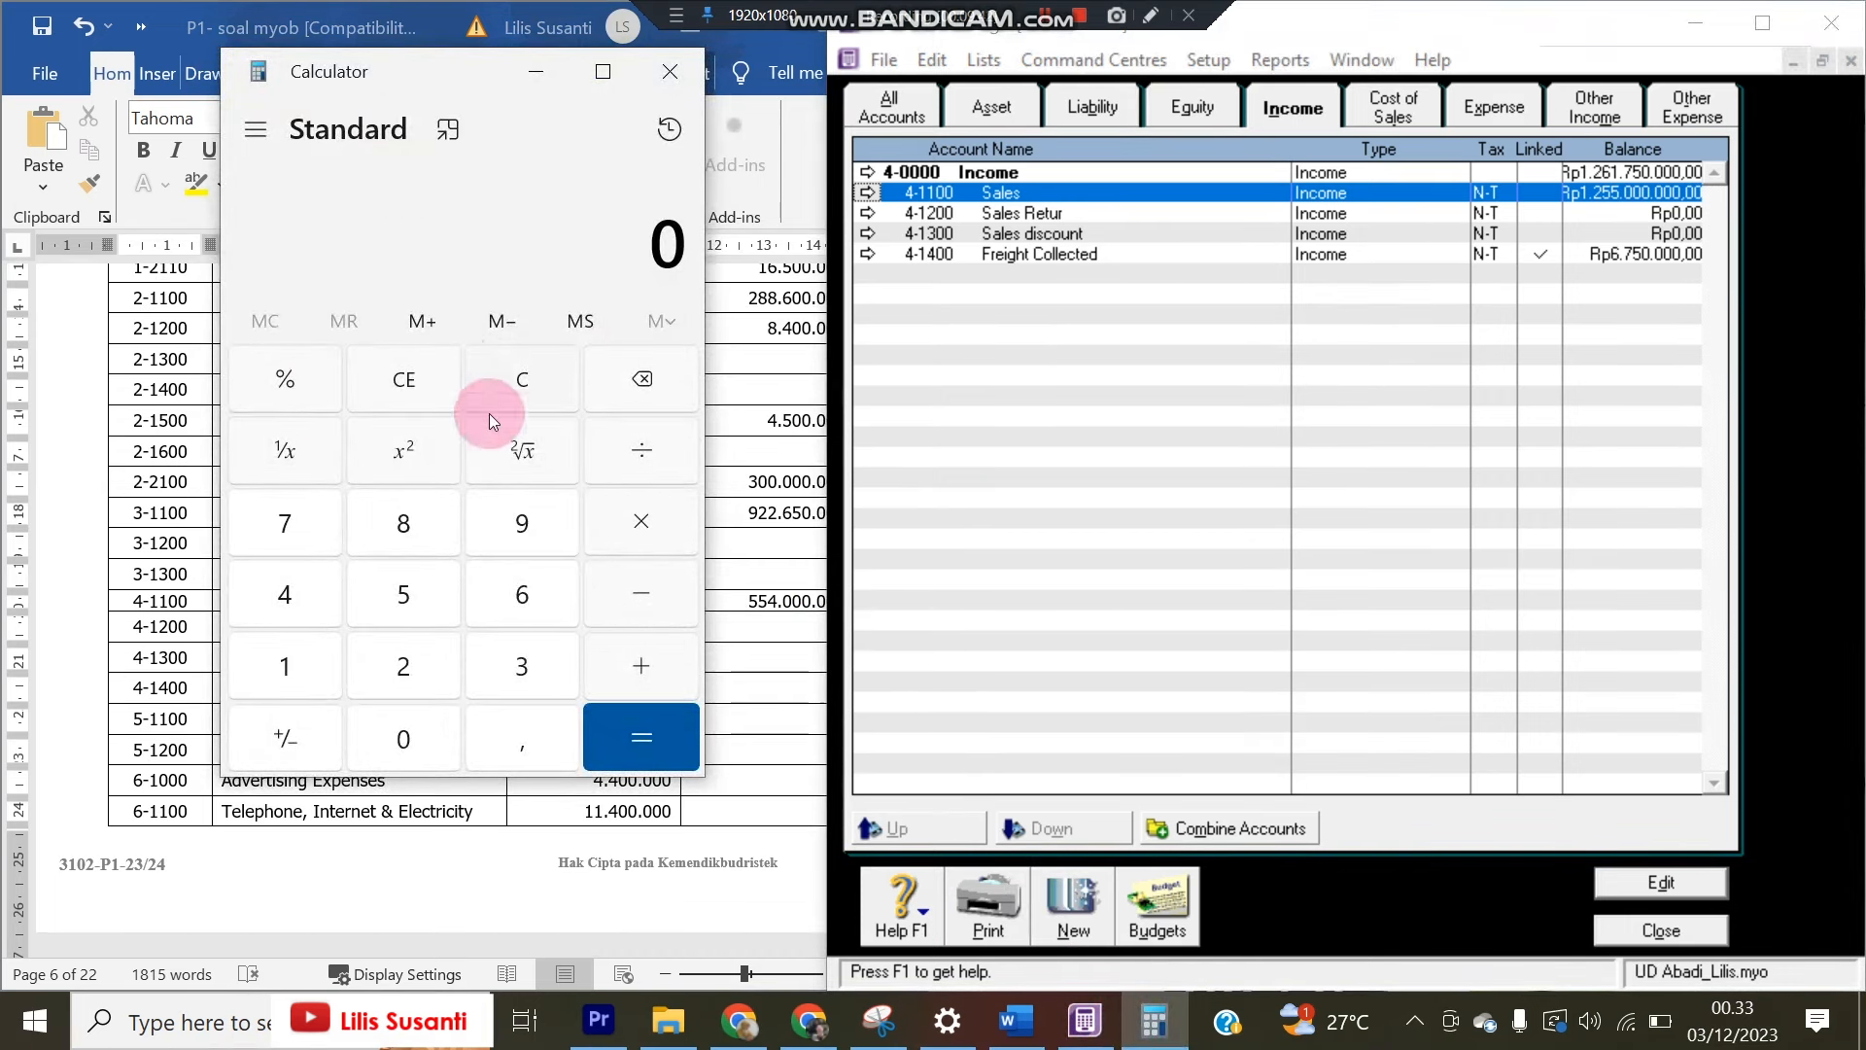
left_click(273, 669)
left_click(381, 668)
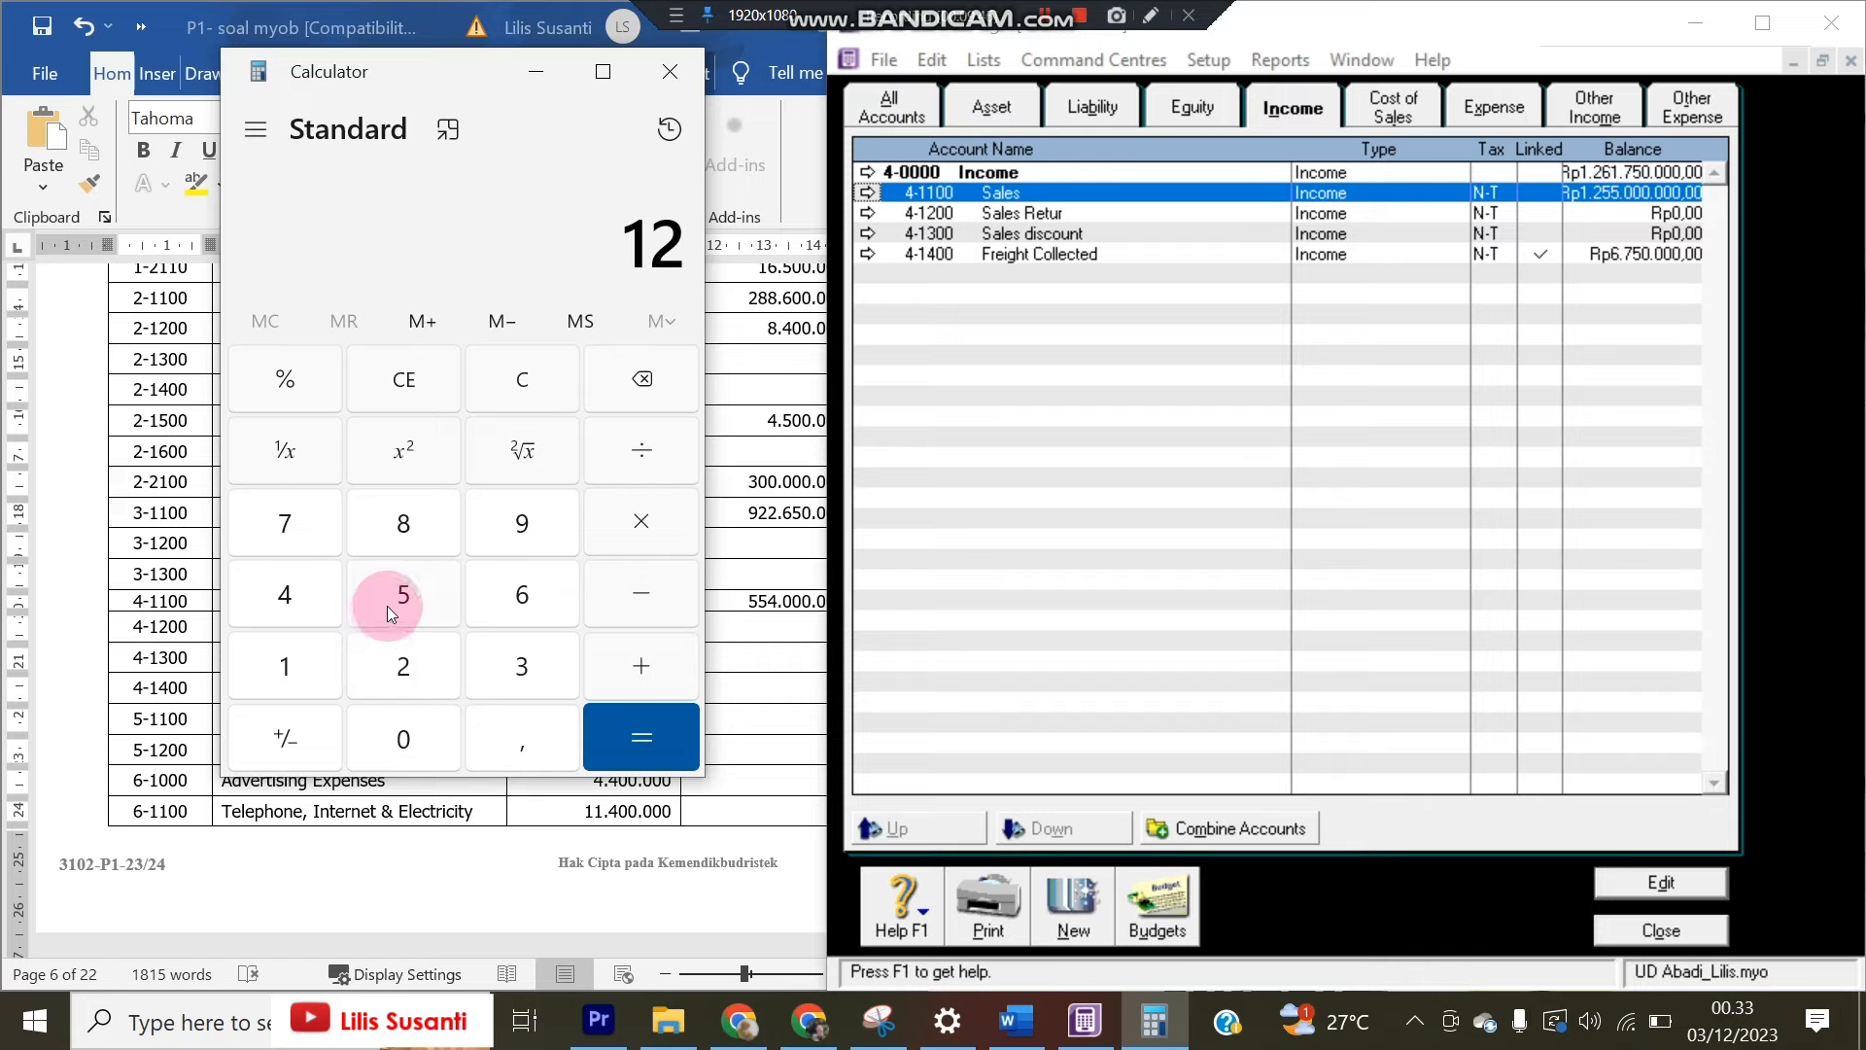
left_click(387, 604)
left_click(395, 621)
left_click(418, 737)
left_click(420, 734)
left_click(422, 731)
left_click(424, 727)
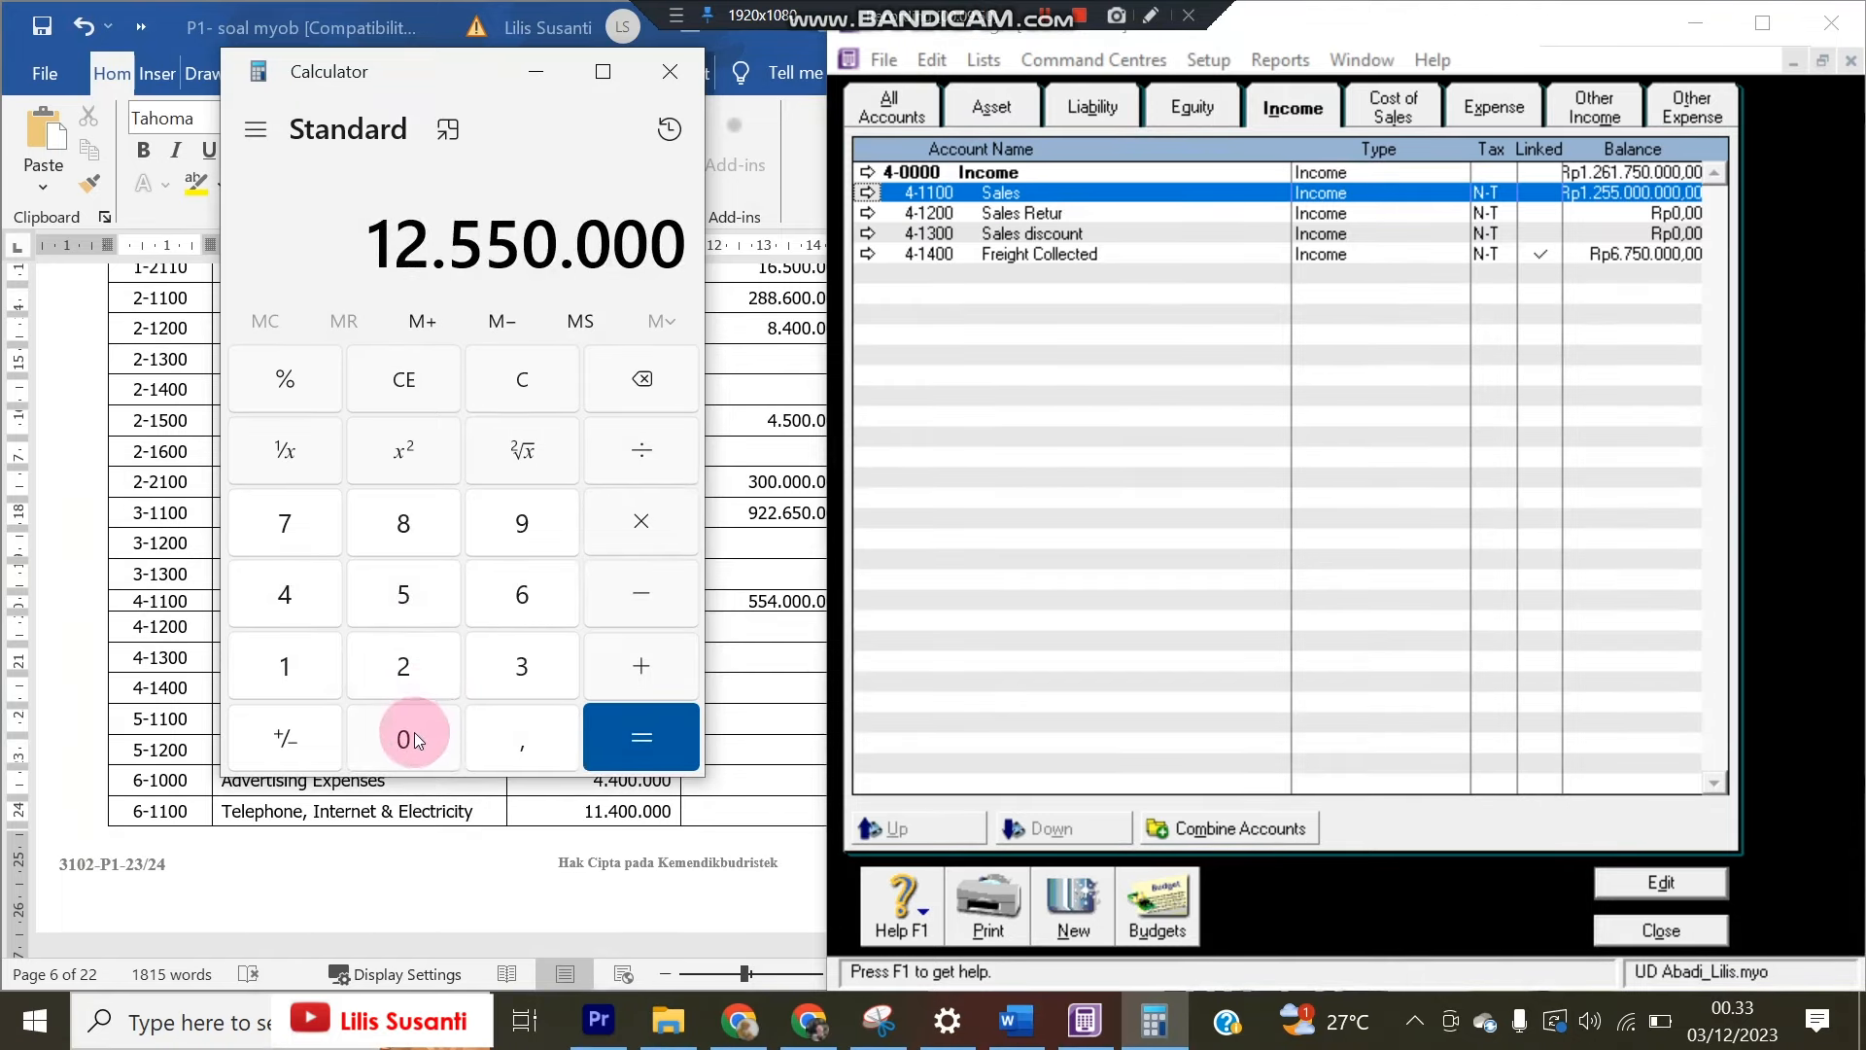
left_click(411, 733)
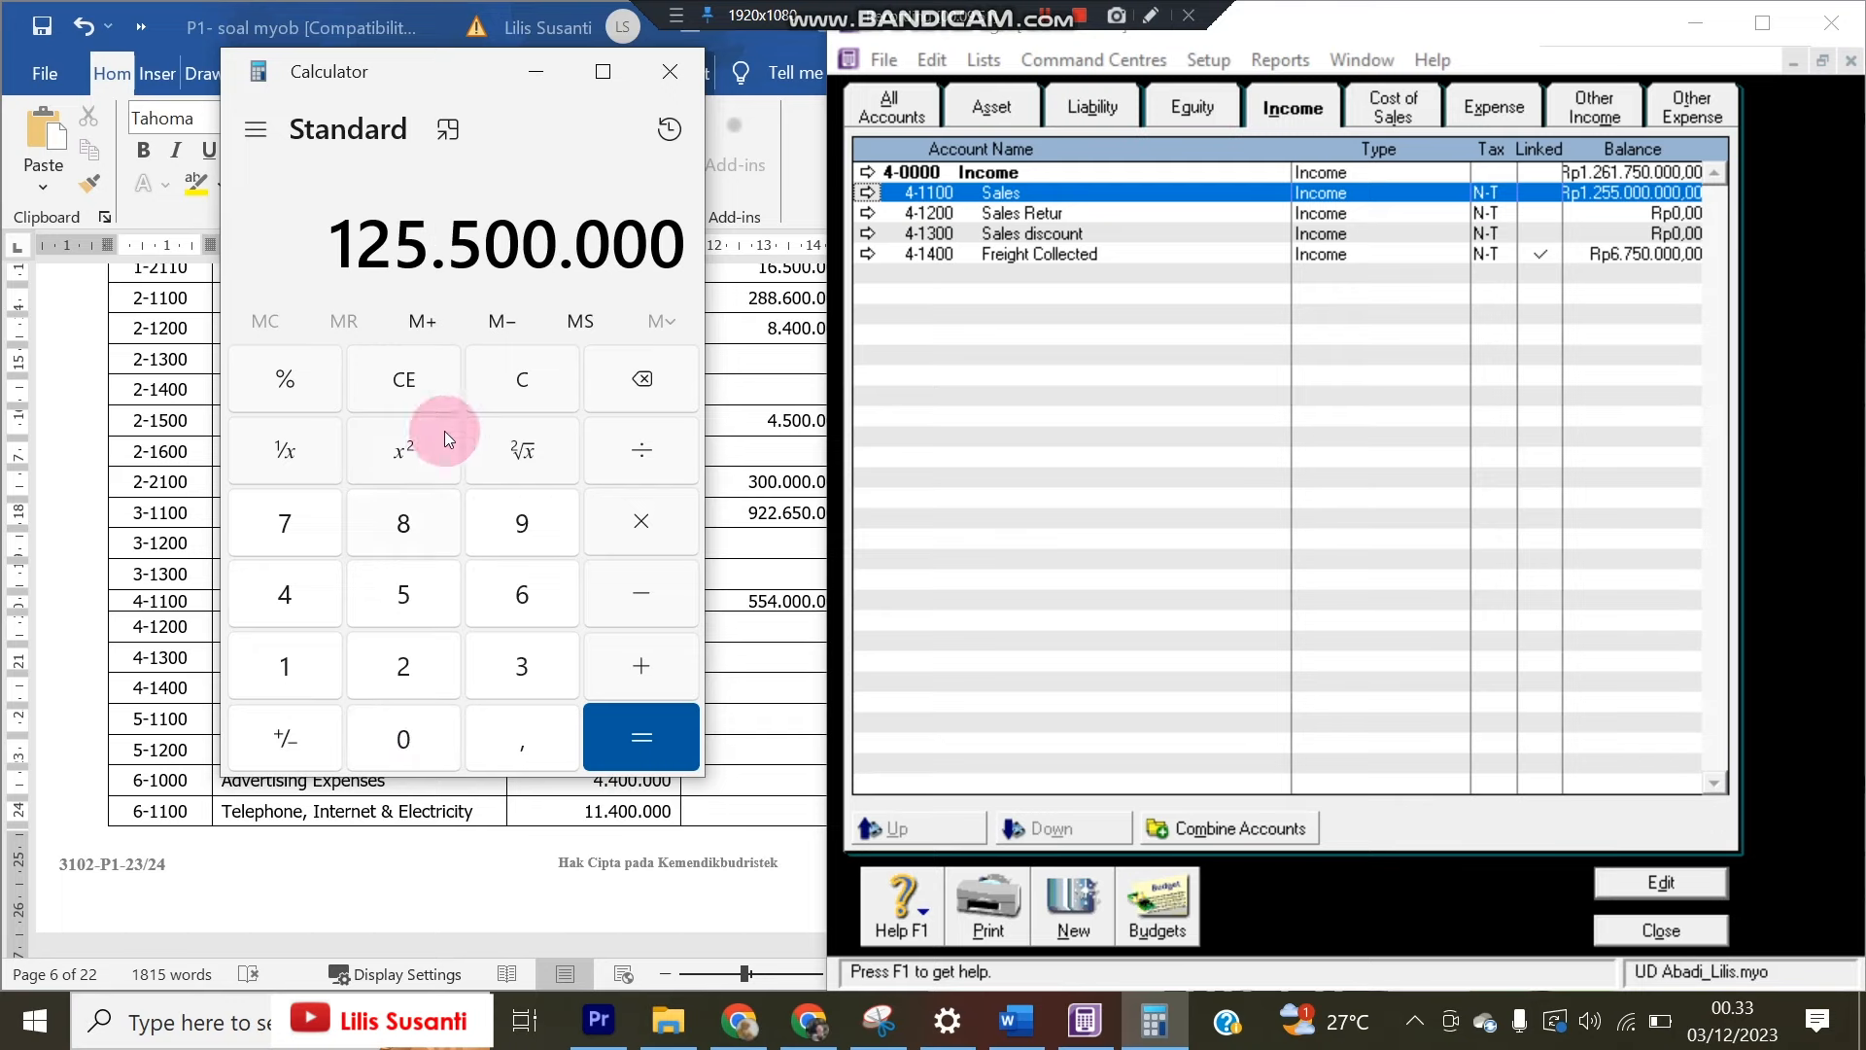
left_click(411, 736)
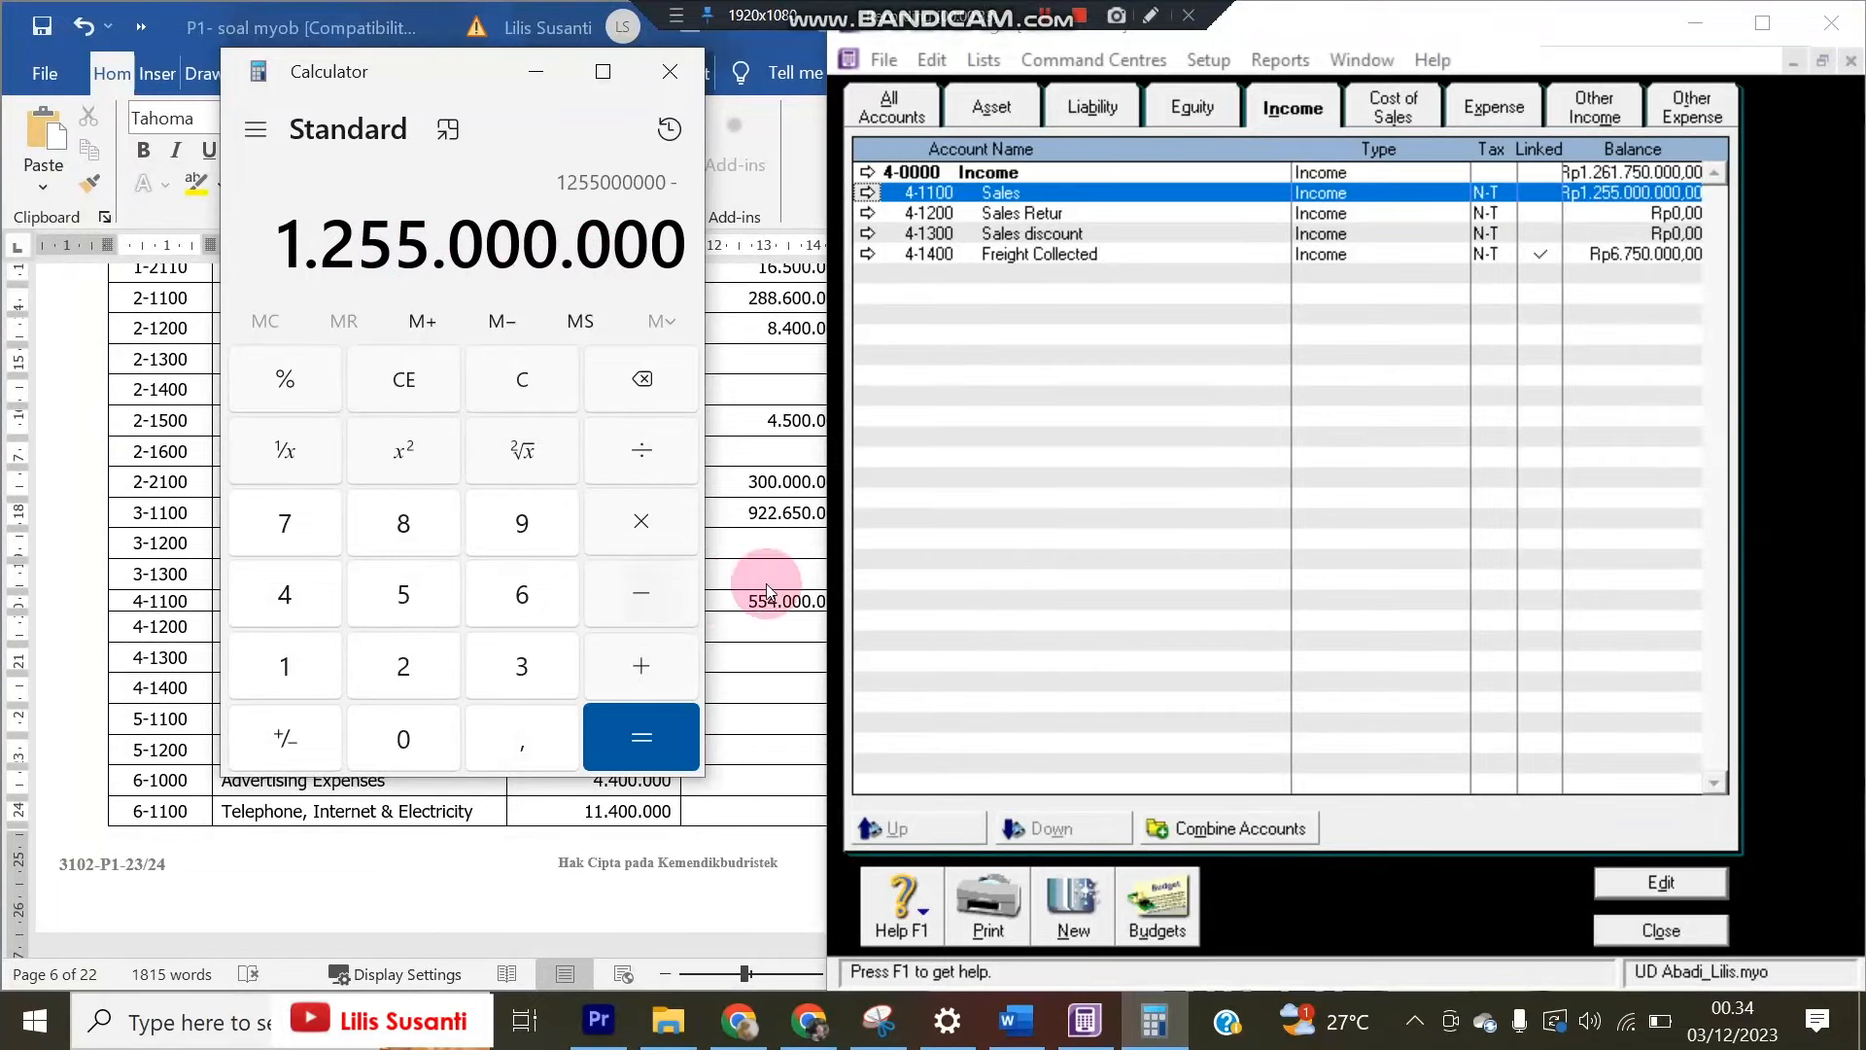
Switch to Word and highlight the Sales opening balance 554.000.000 in the trial balance in yellow
left_click(730, 595)
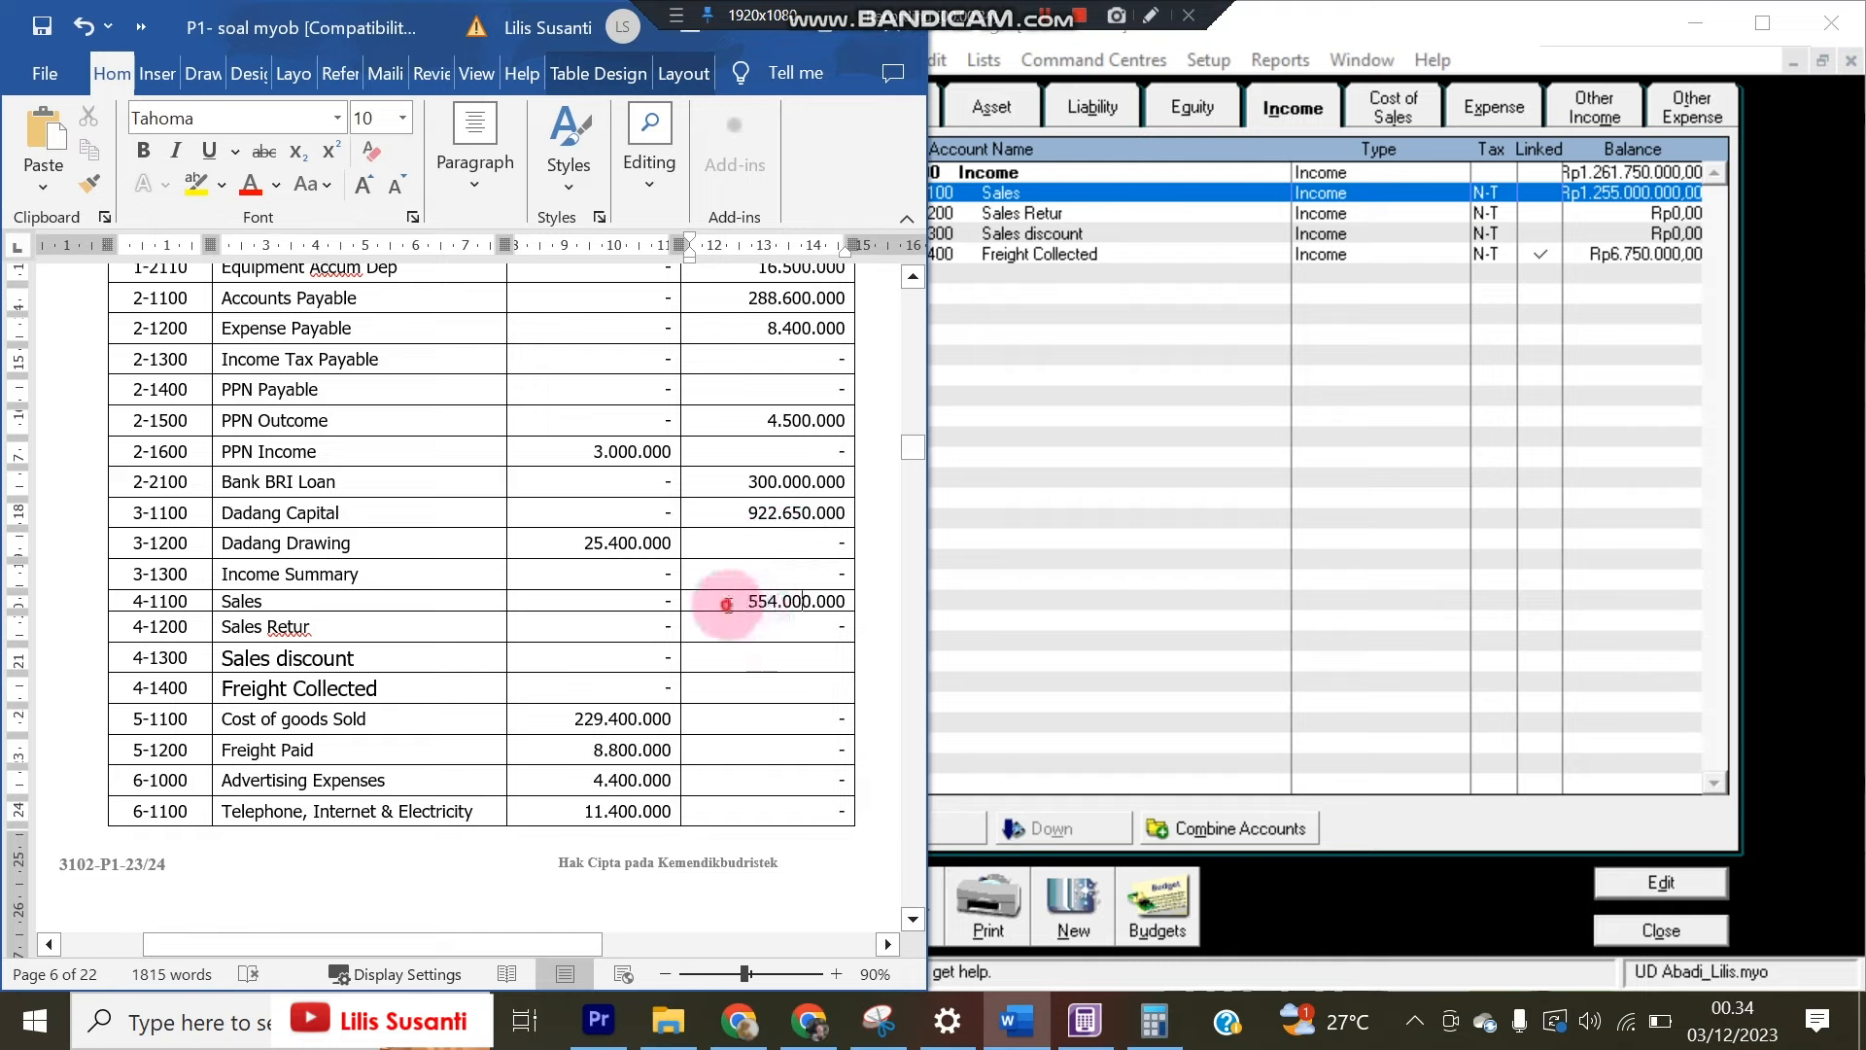
left_click_drag(731, 601, 847, 600)
left_click(195, 186)
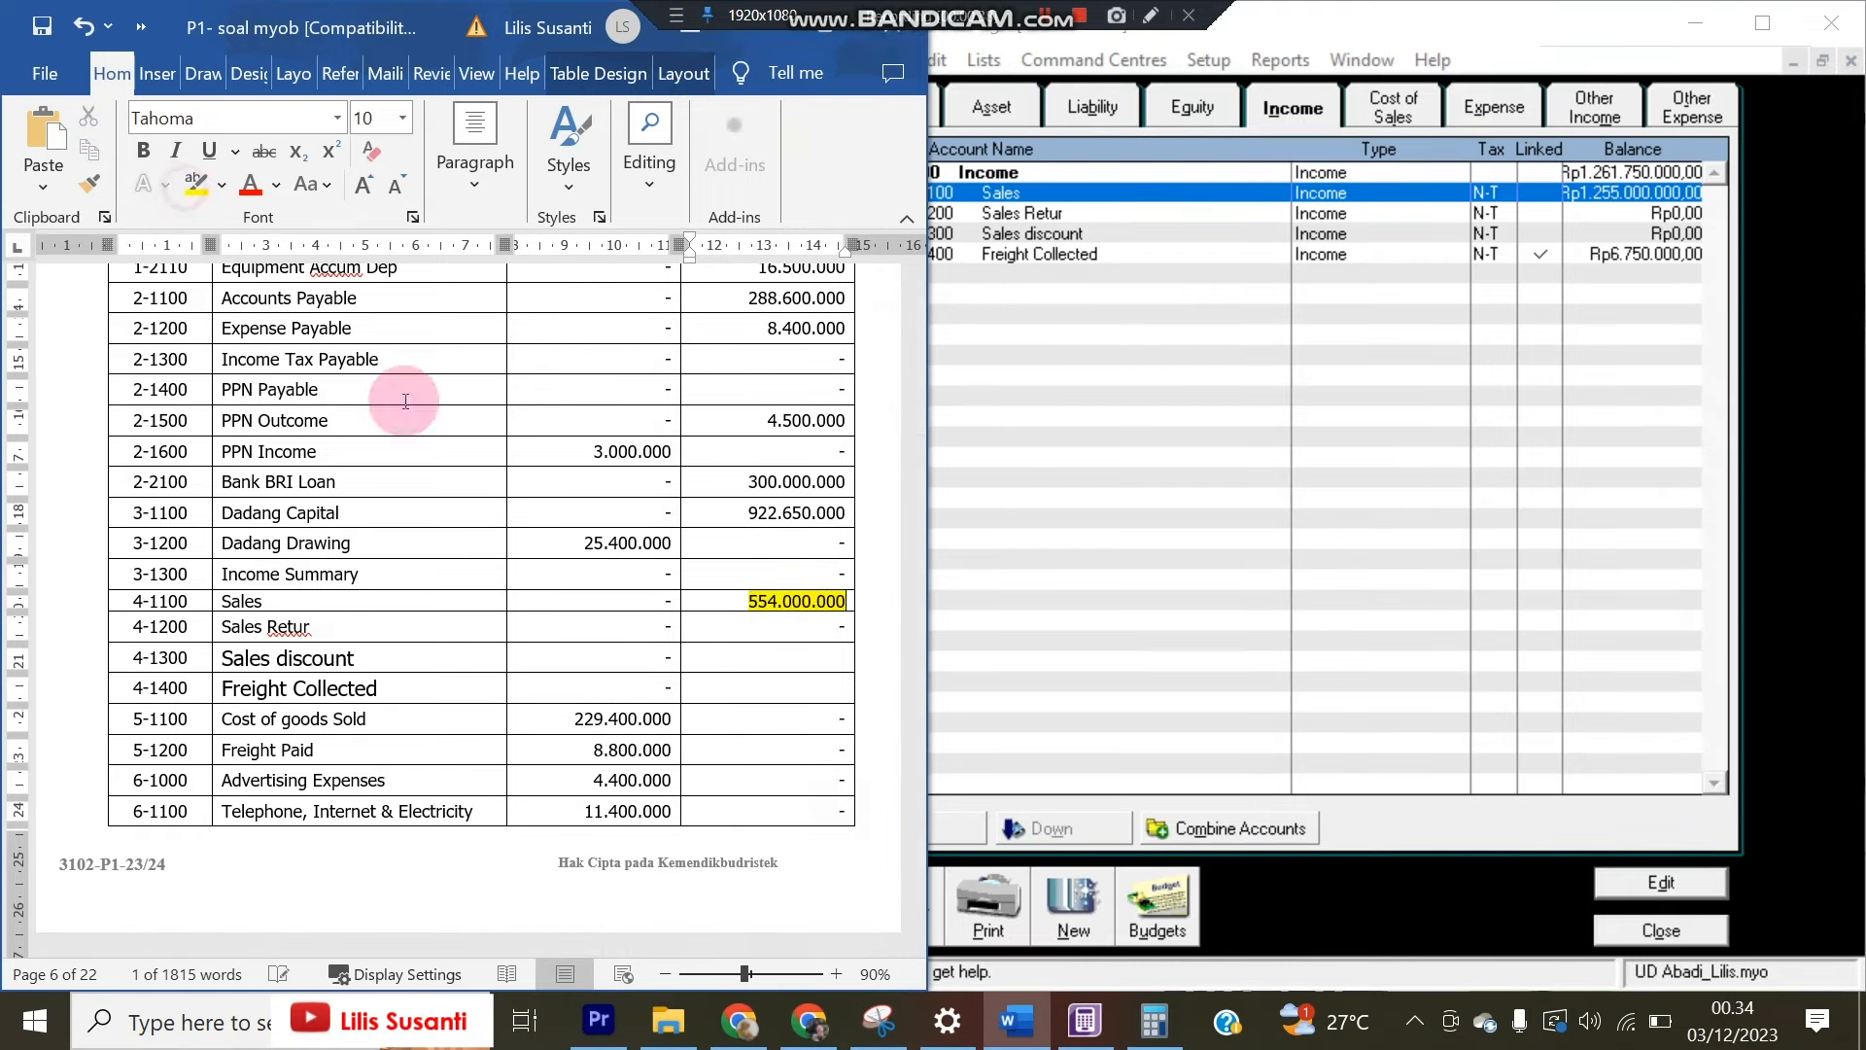
Return to Calculator and subtract 554.000.000 from the Sales balance to get the December gross sales
left_click(1169, 1015)
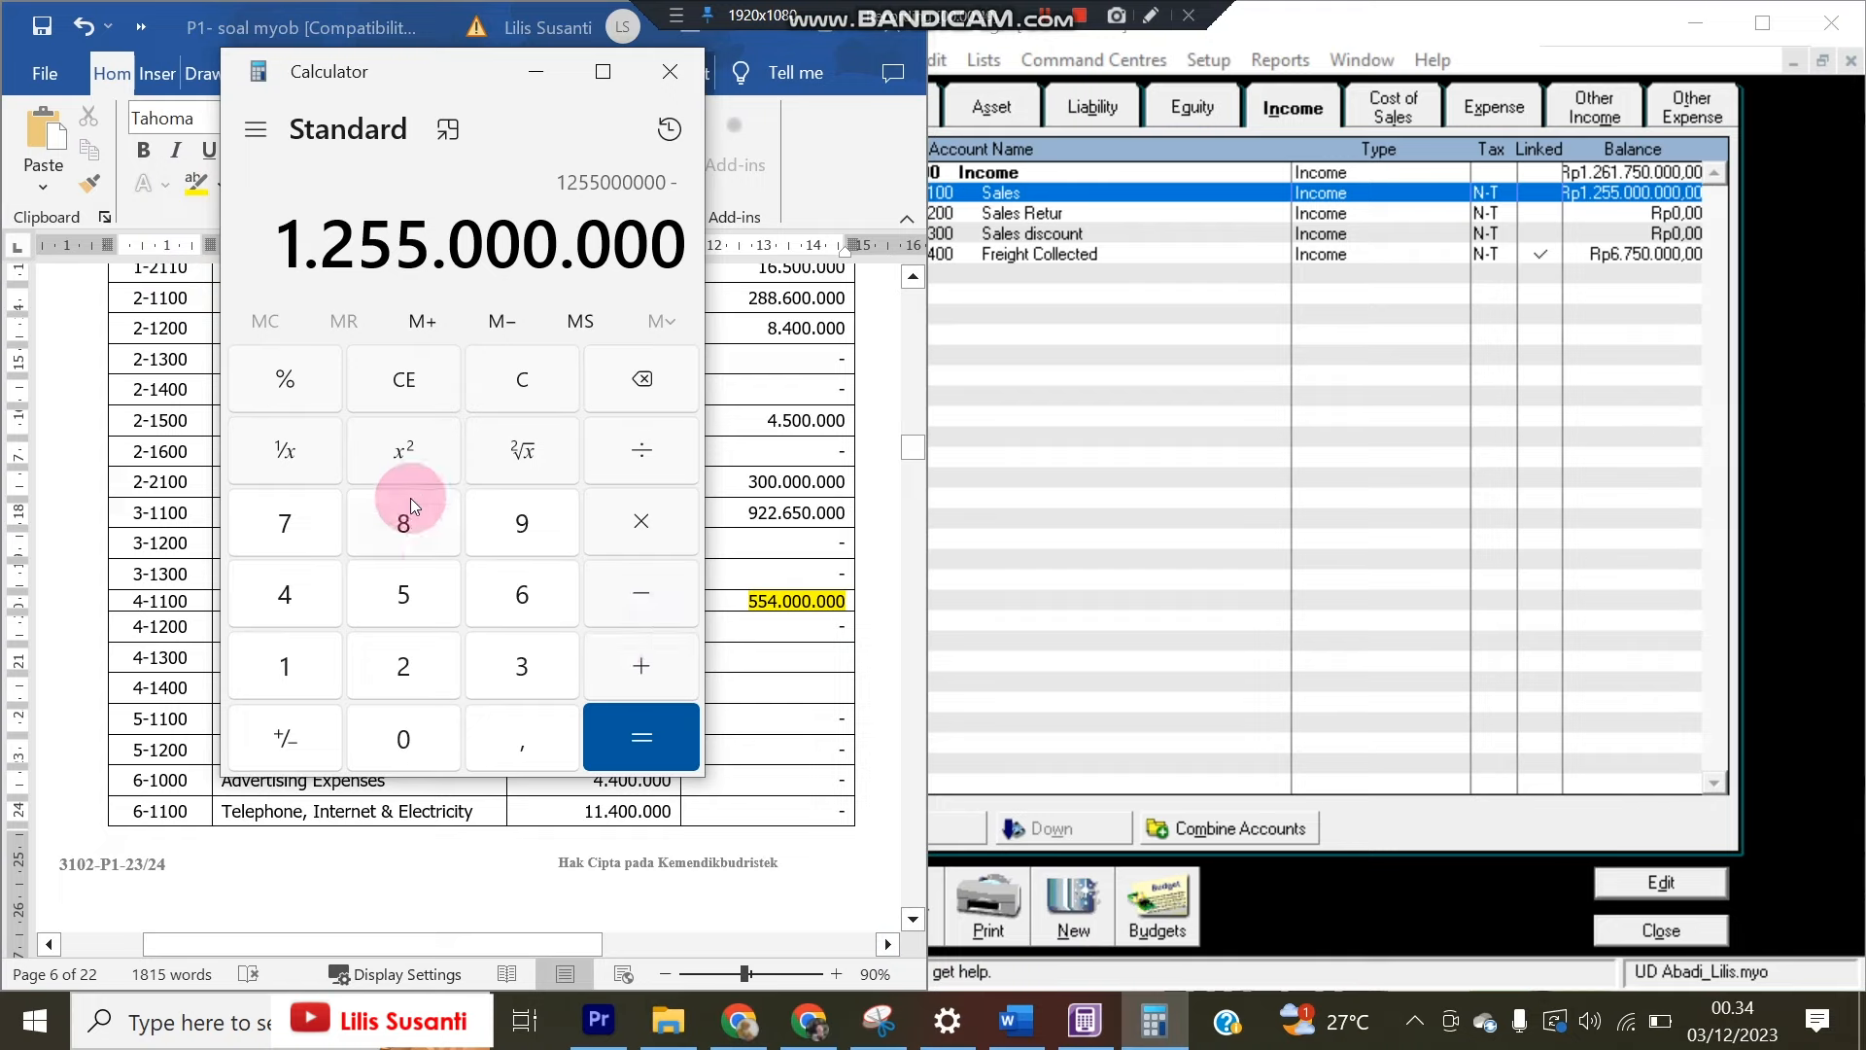
left_click(388, 579)
left_click(360, 583)
left_click(285, 593)
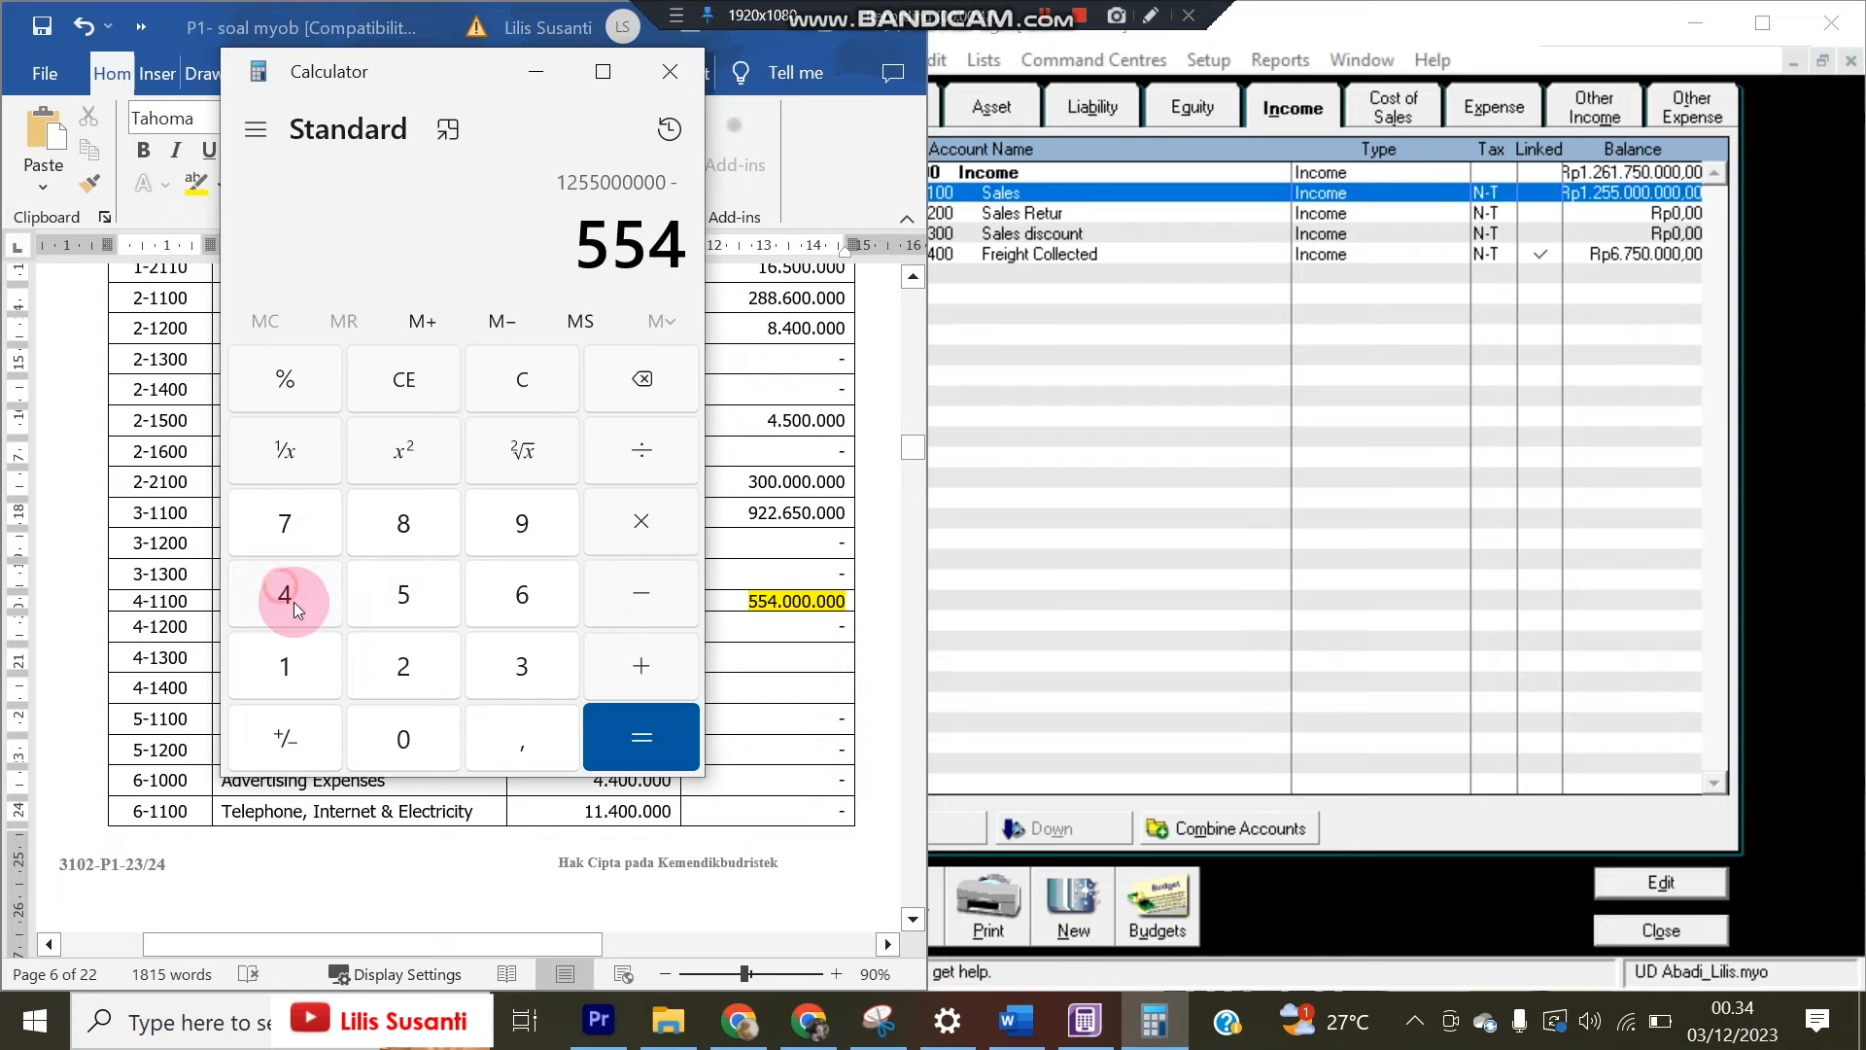
left_click(396, 761)
left_click(395, 761)
left_click(396, 761)
left_click(395, 761)
left_click(395, 761)
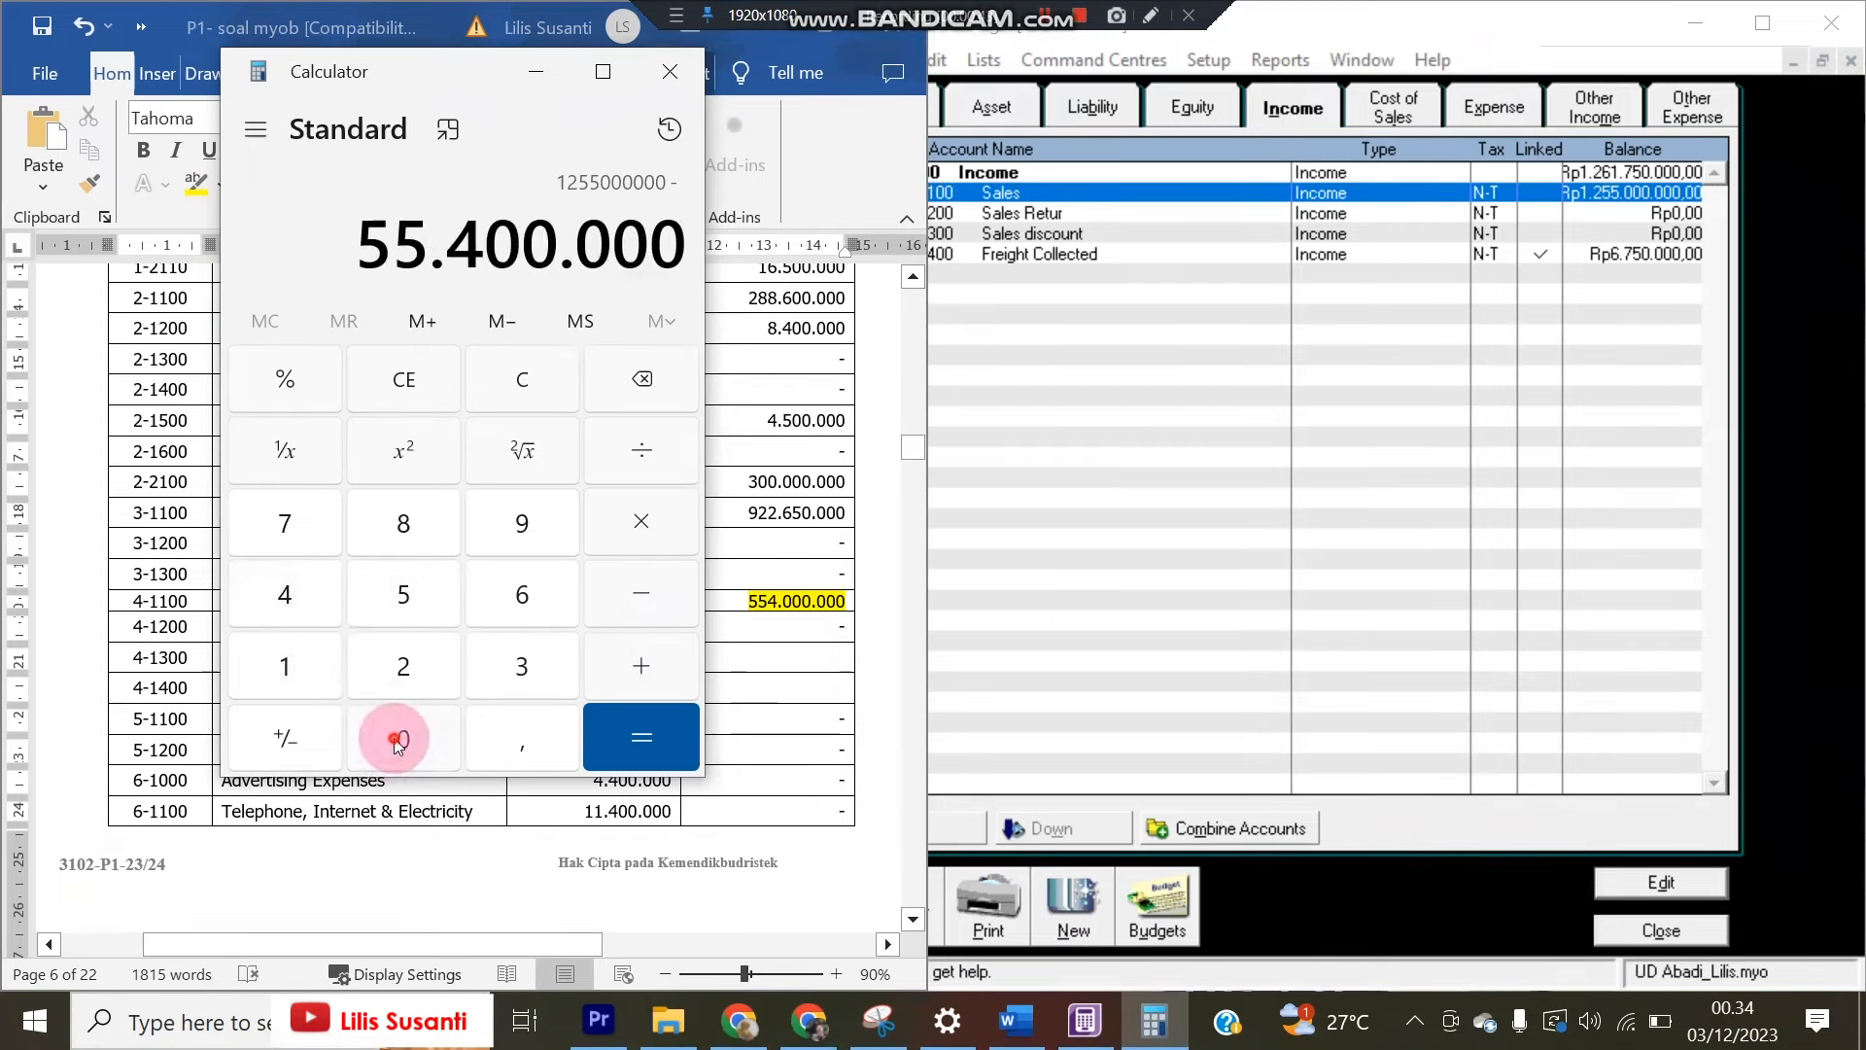
left_click(396, 761)
left_click(622, 741)
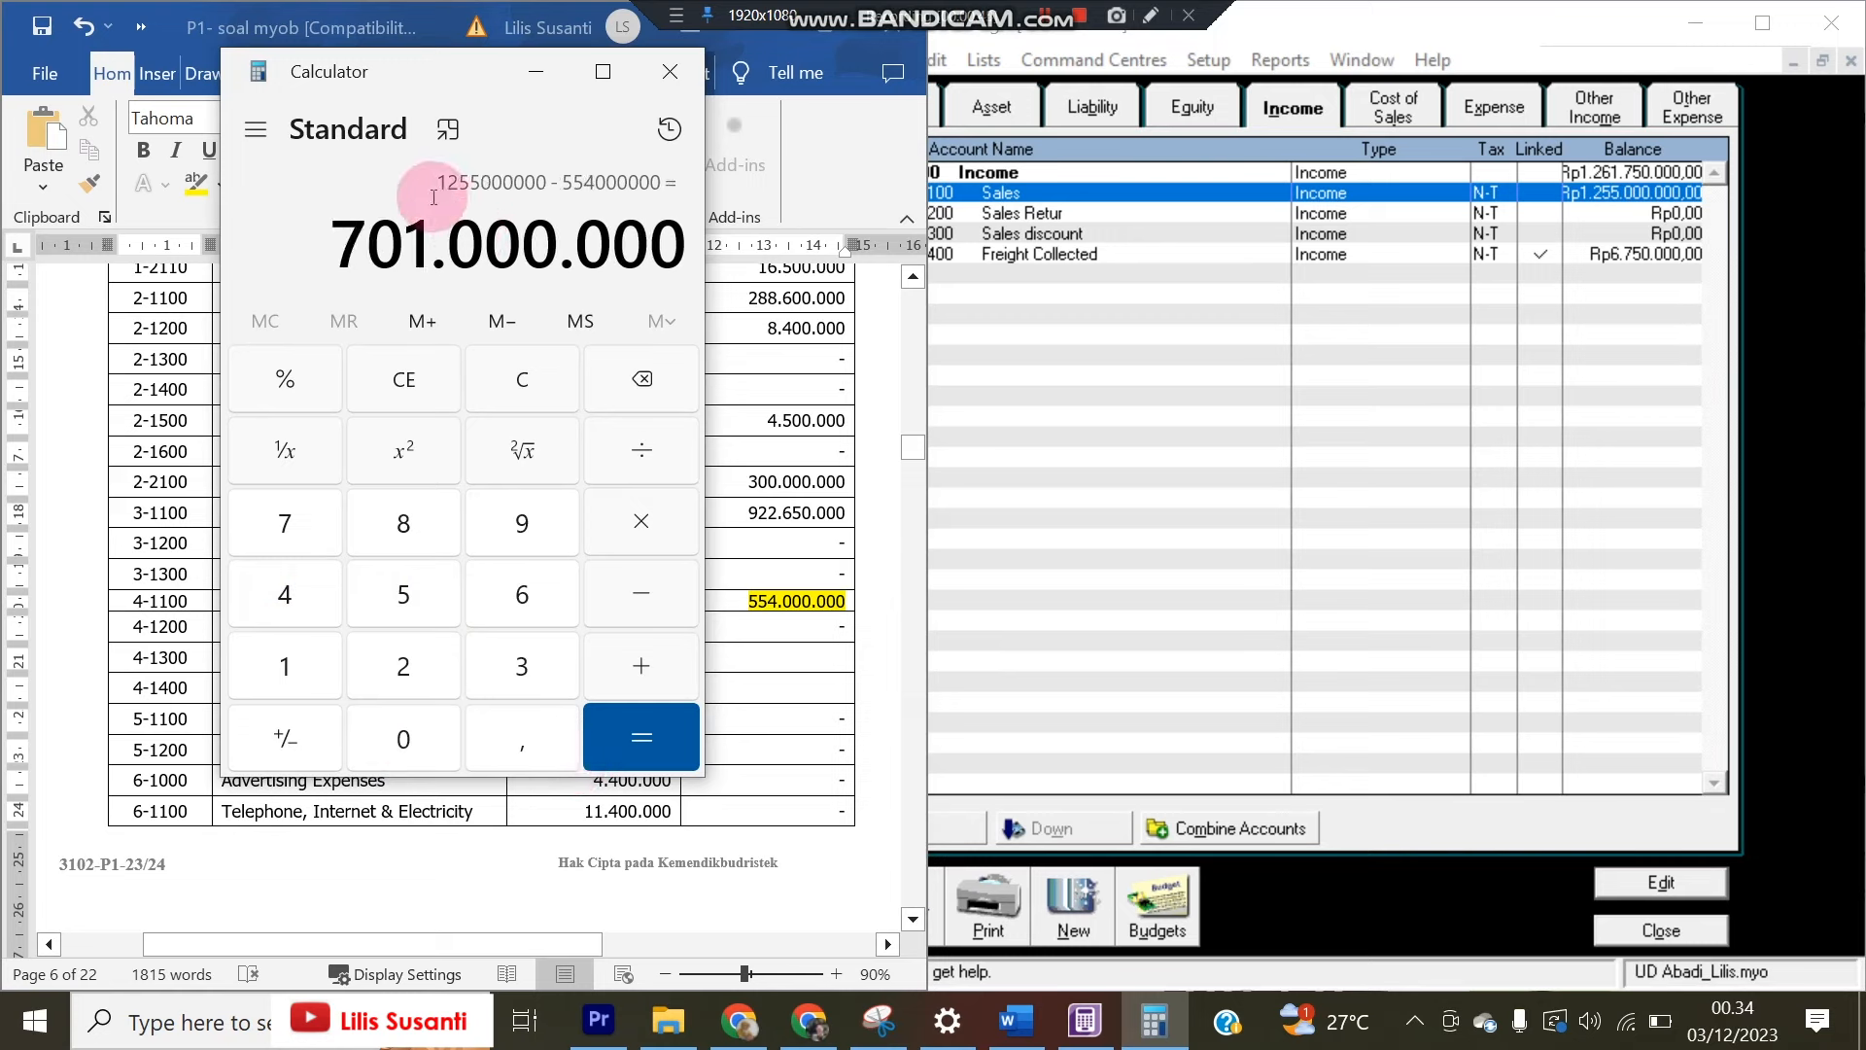
Multiply the December gross sales of 701.000.000 by 0,5 % in Calculator to get the income tax amount
left_click(645, 375)
left_click(642, 523)
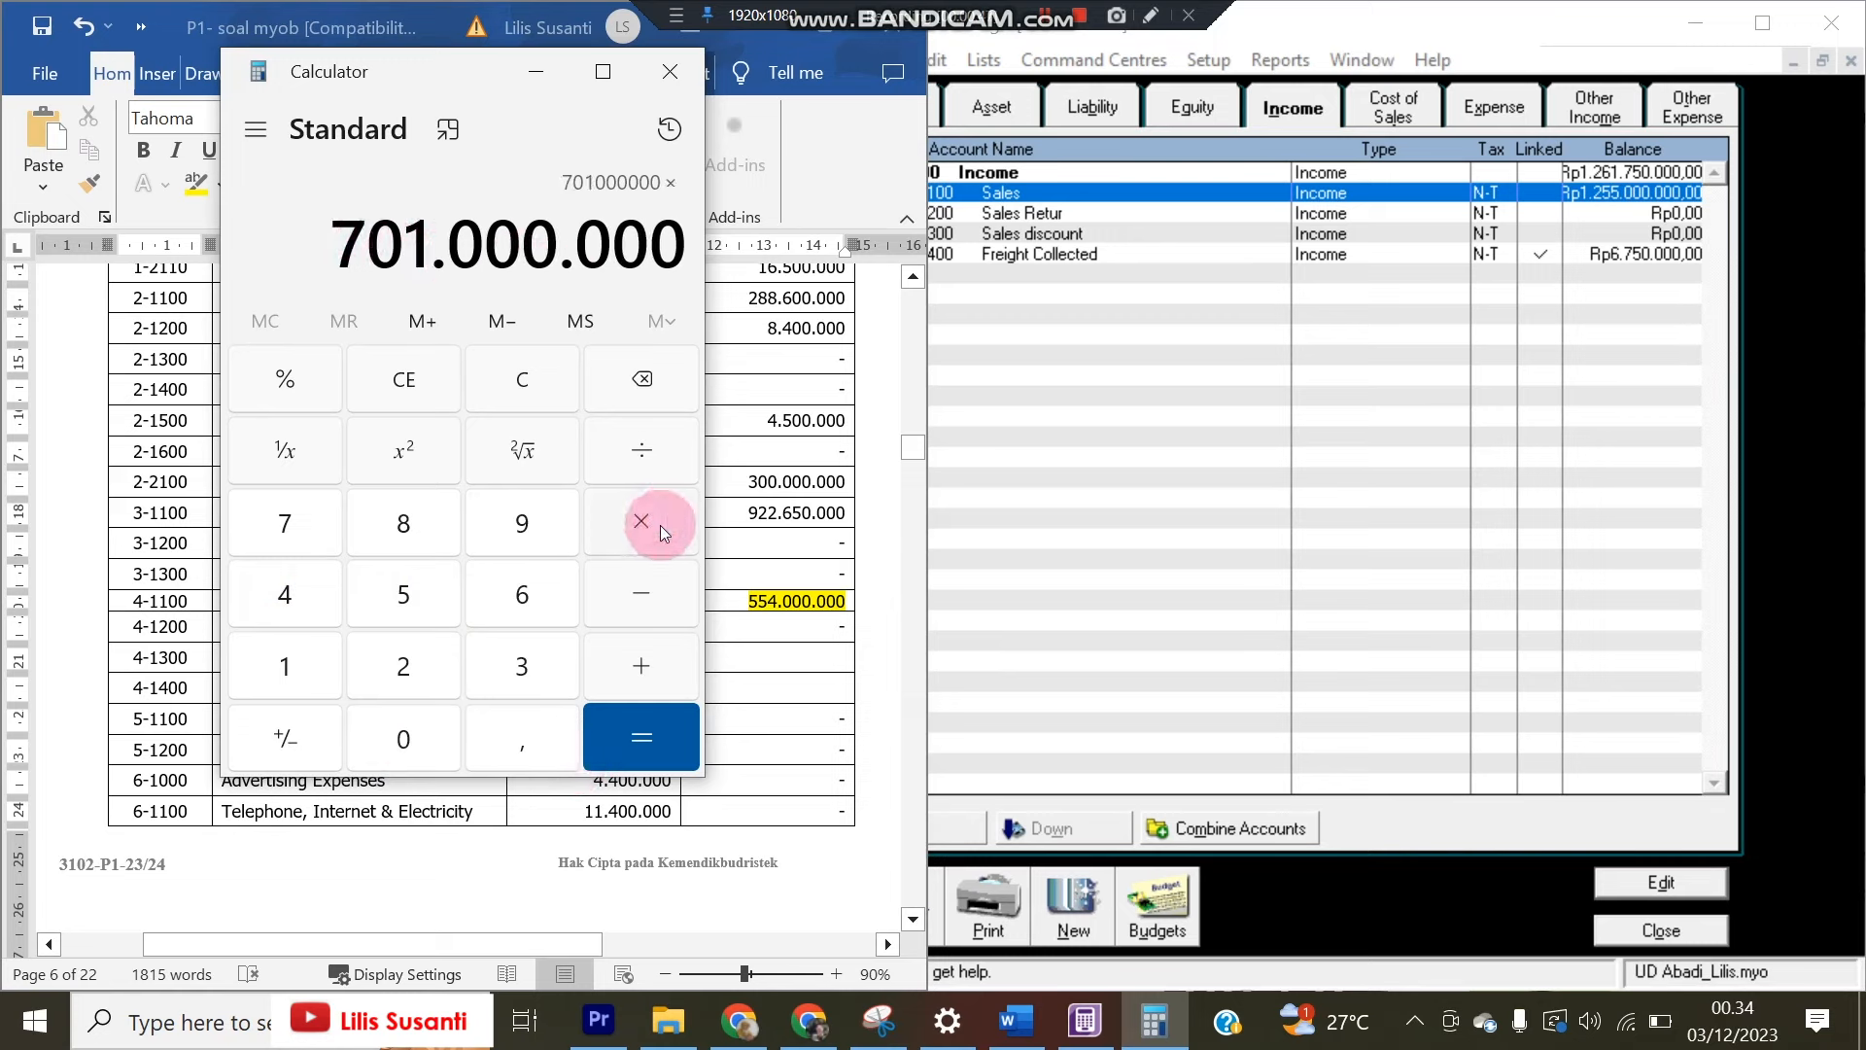
left_click(400, 736)
left_click(516, 737)
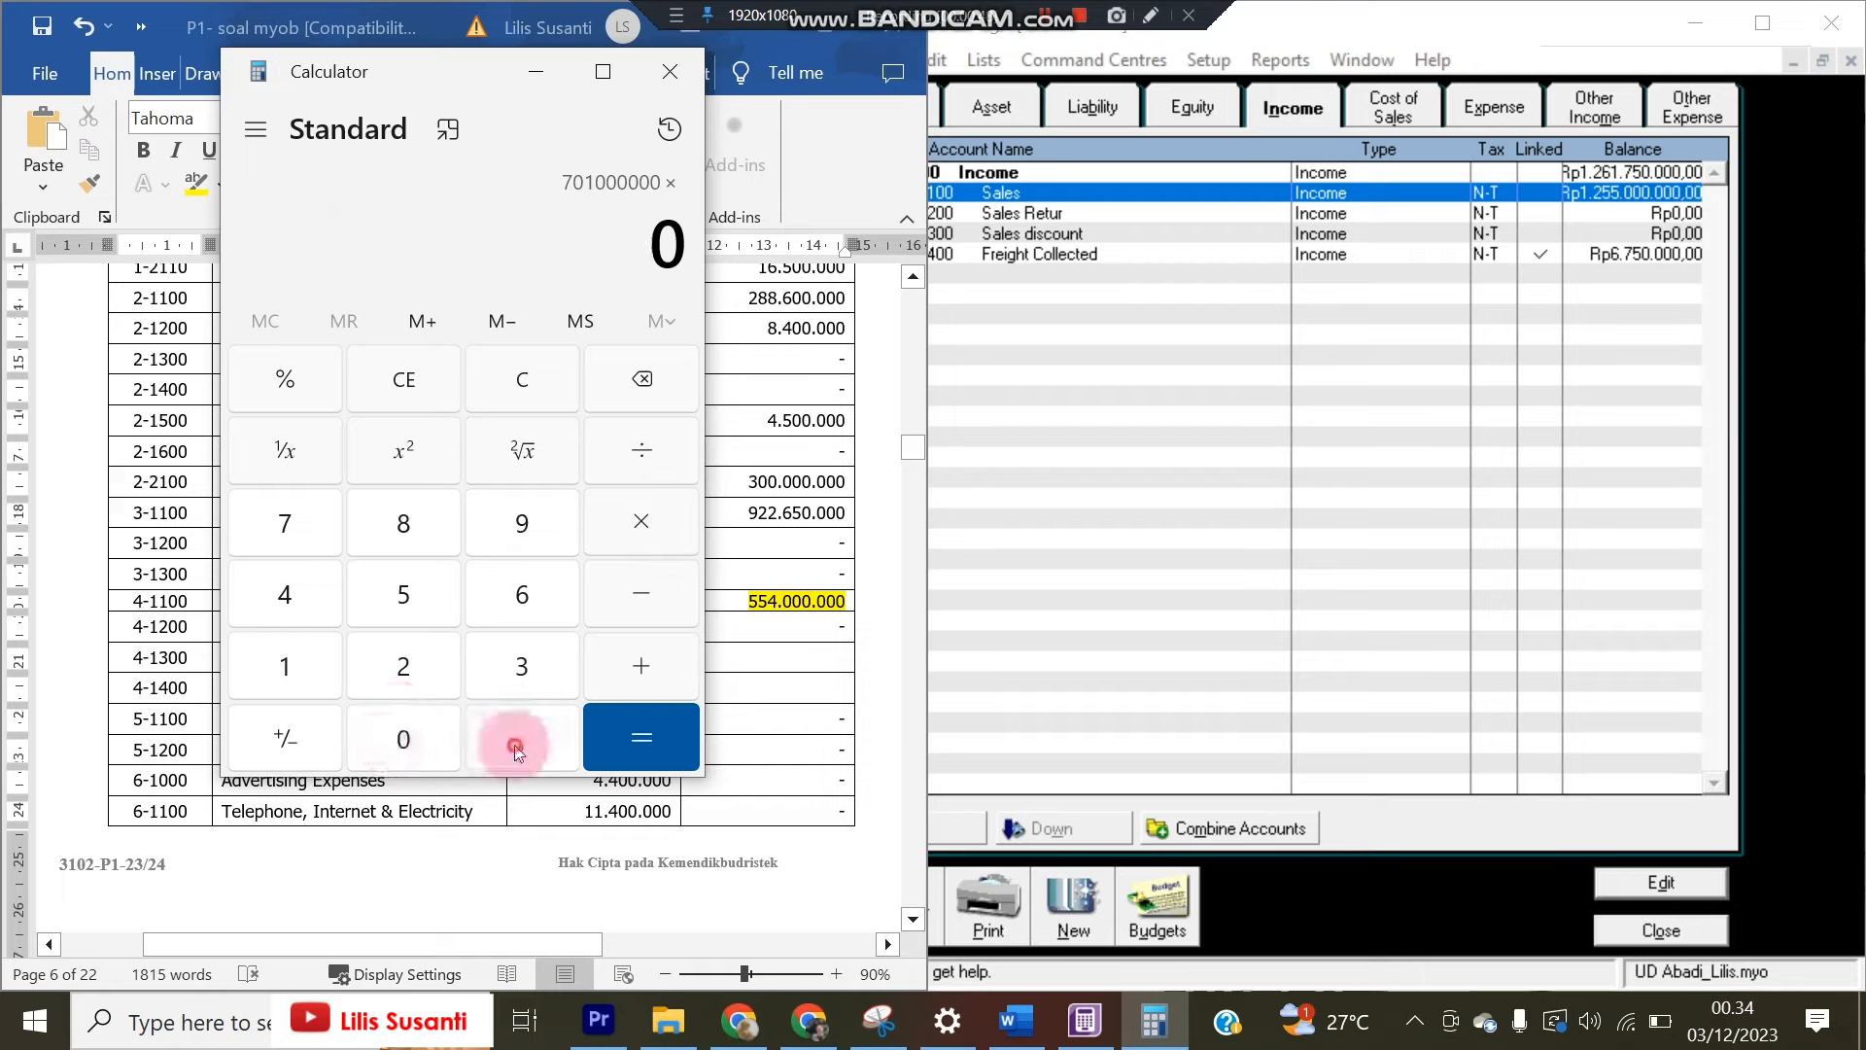
left_click(417, 586)
left_click(296, 384)
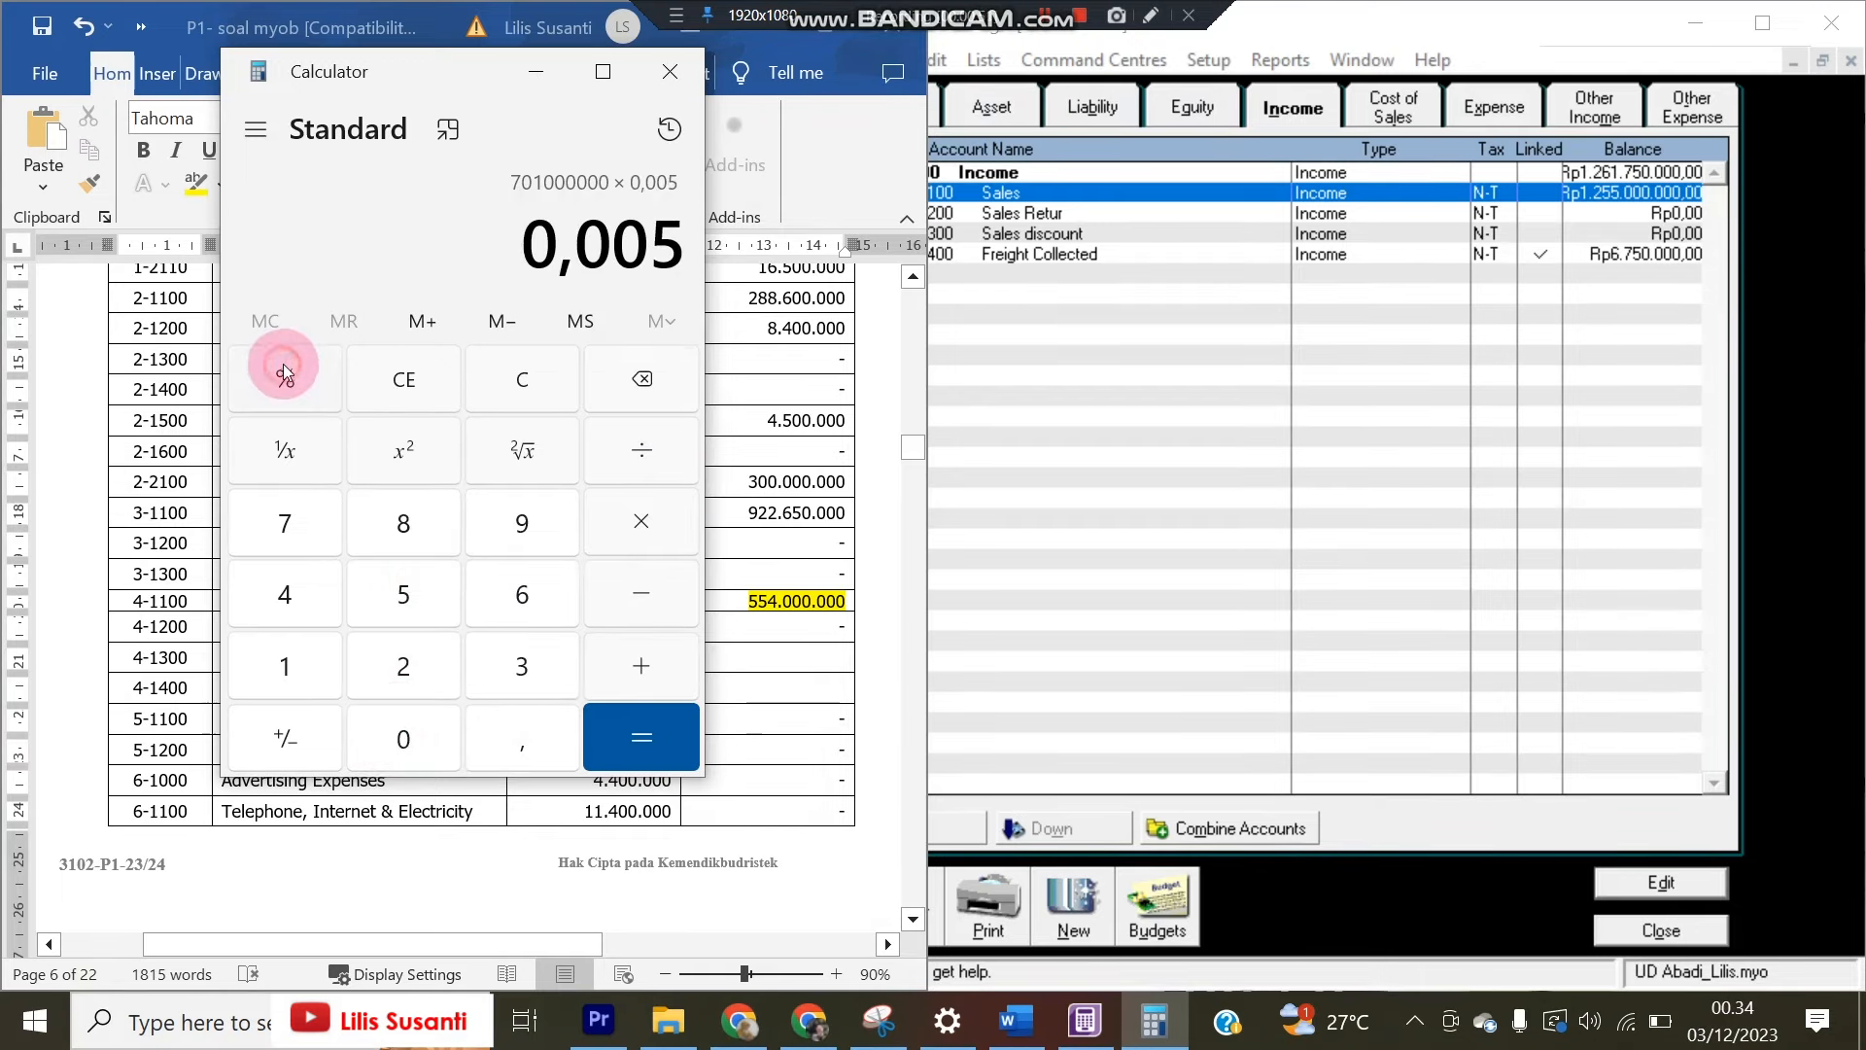
left_click(626, 737)
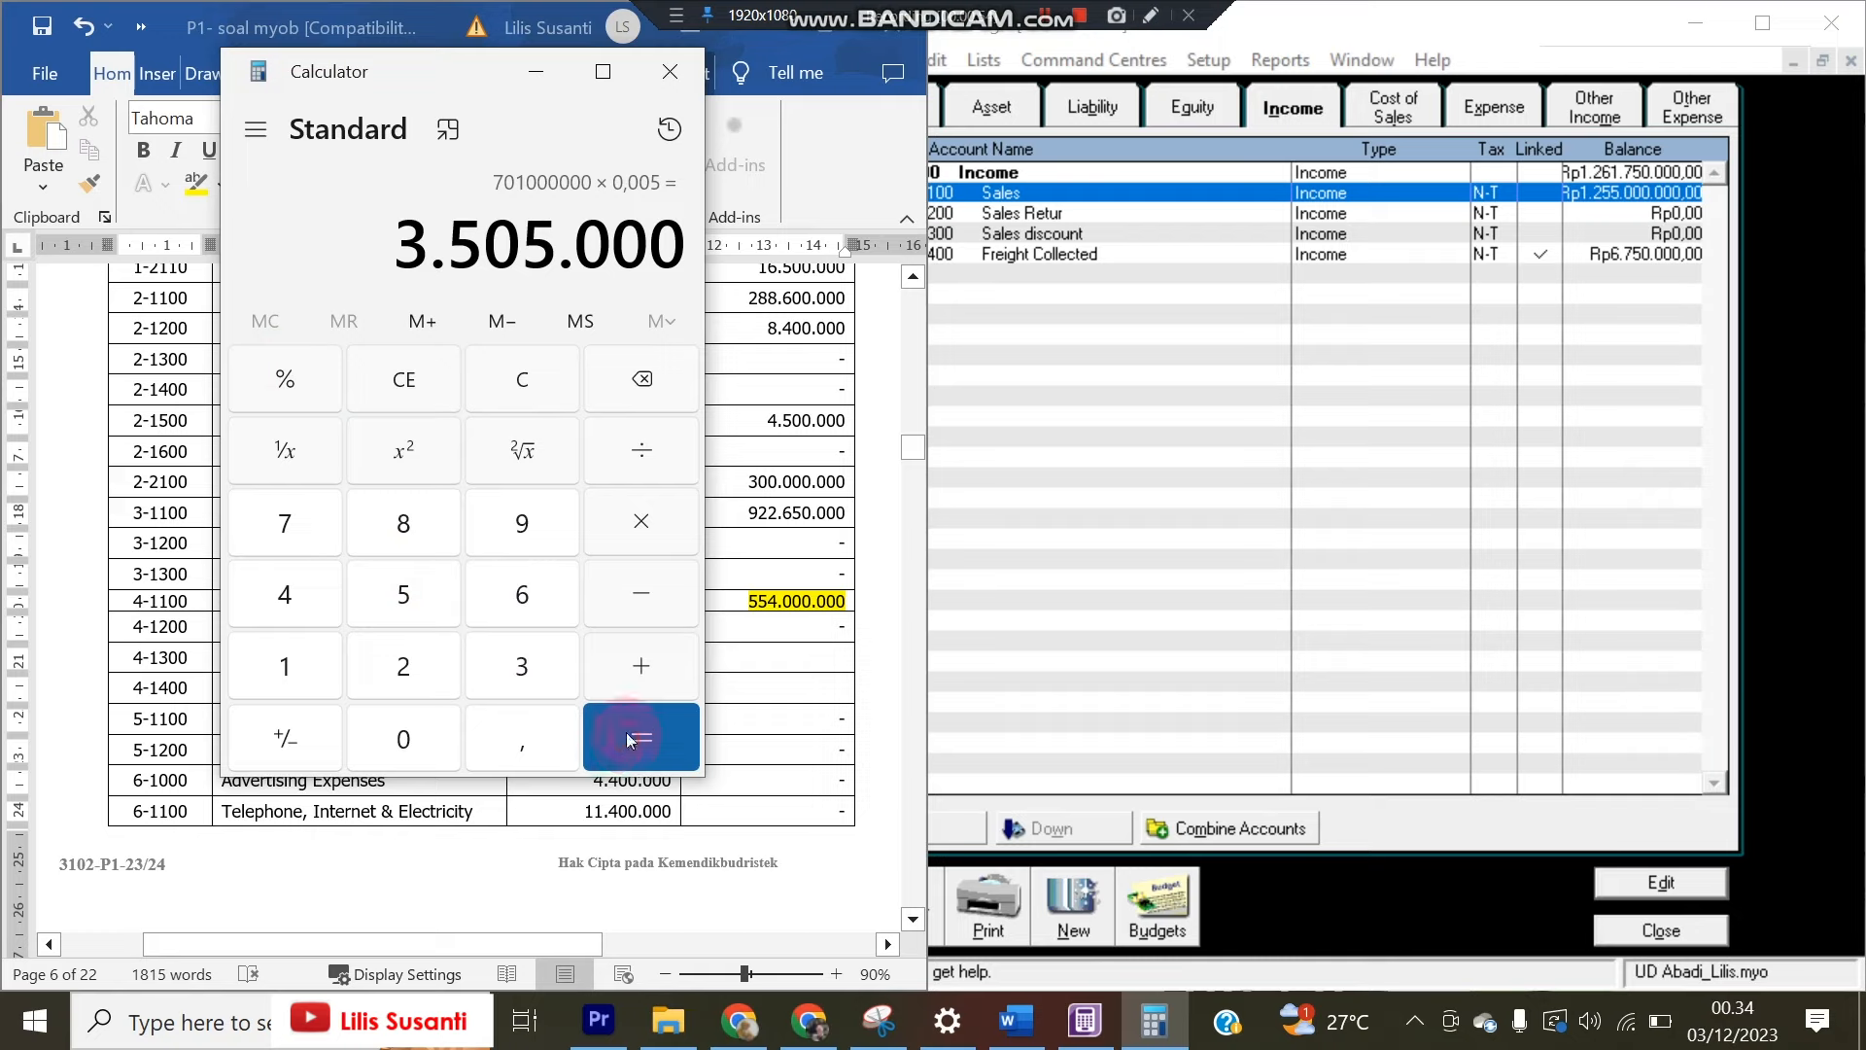
Switch to ABSS, close the accounts list and start a journal entry dated 31/12/2022 with the memo Penyesuaian
left_click(1099, 424)
left_click(1619, 925)
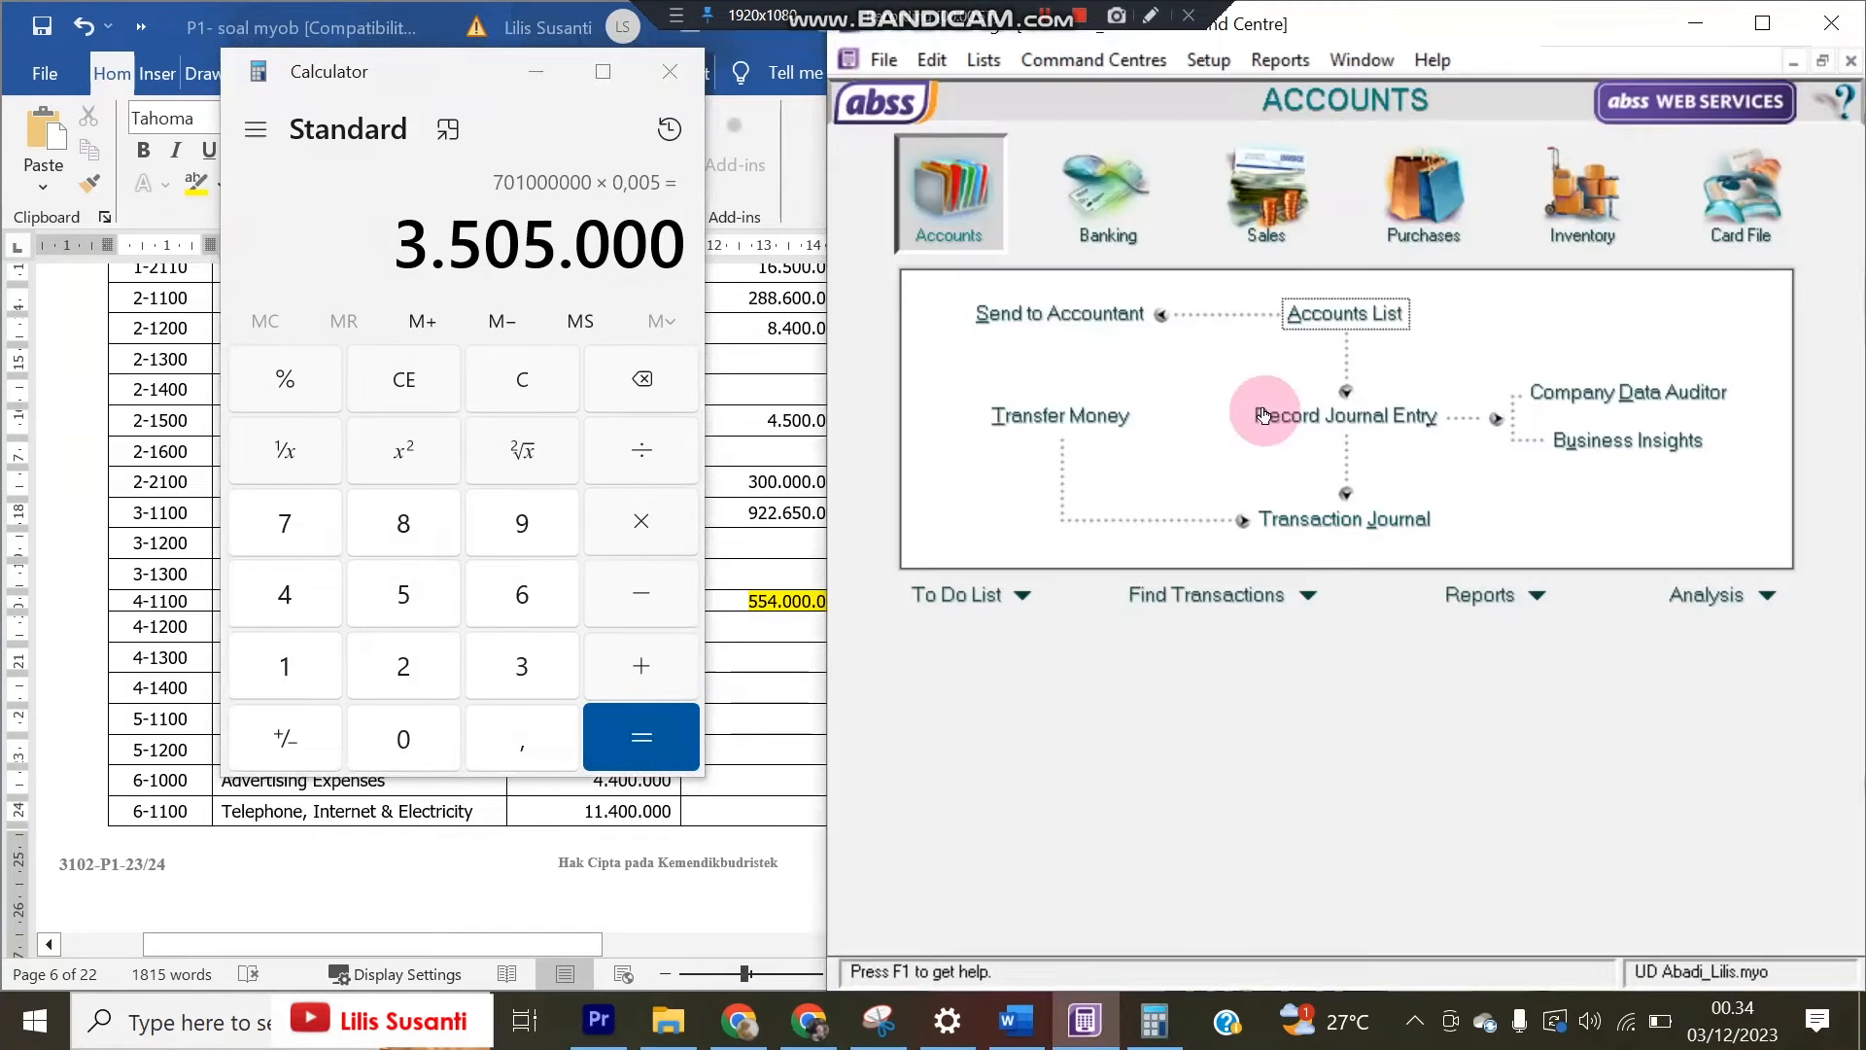
left_click(1263, 416)
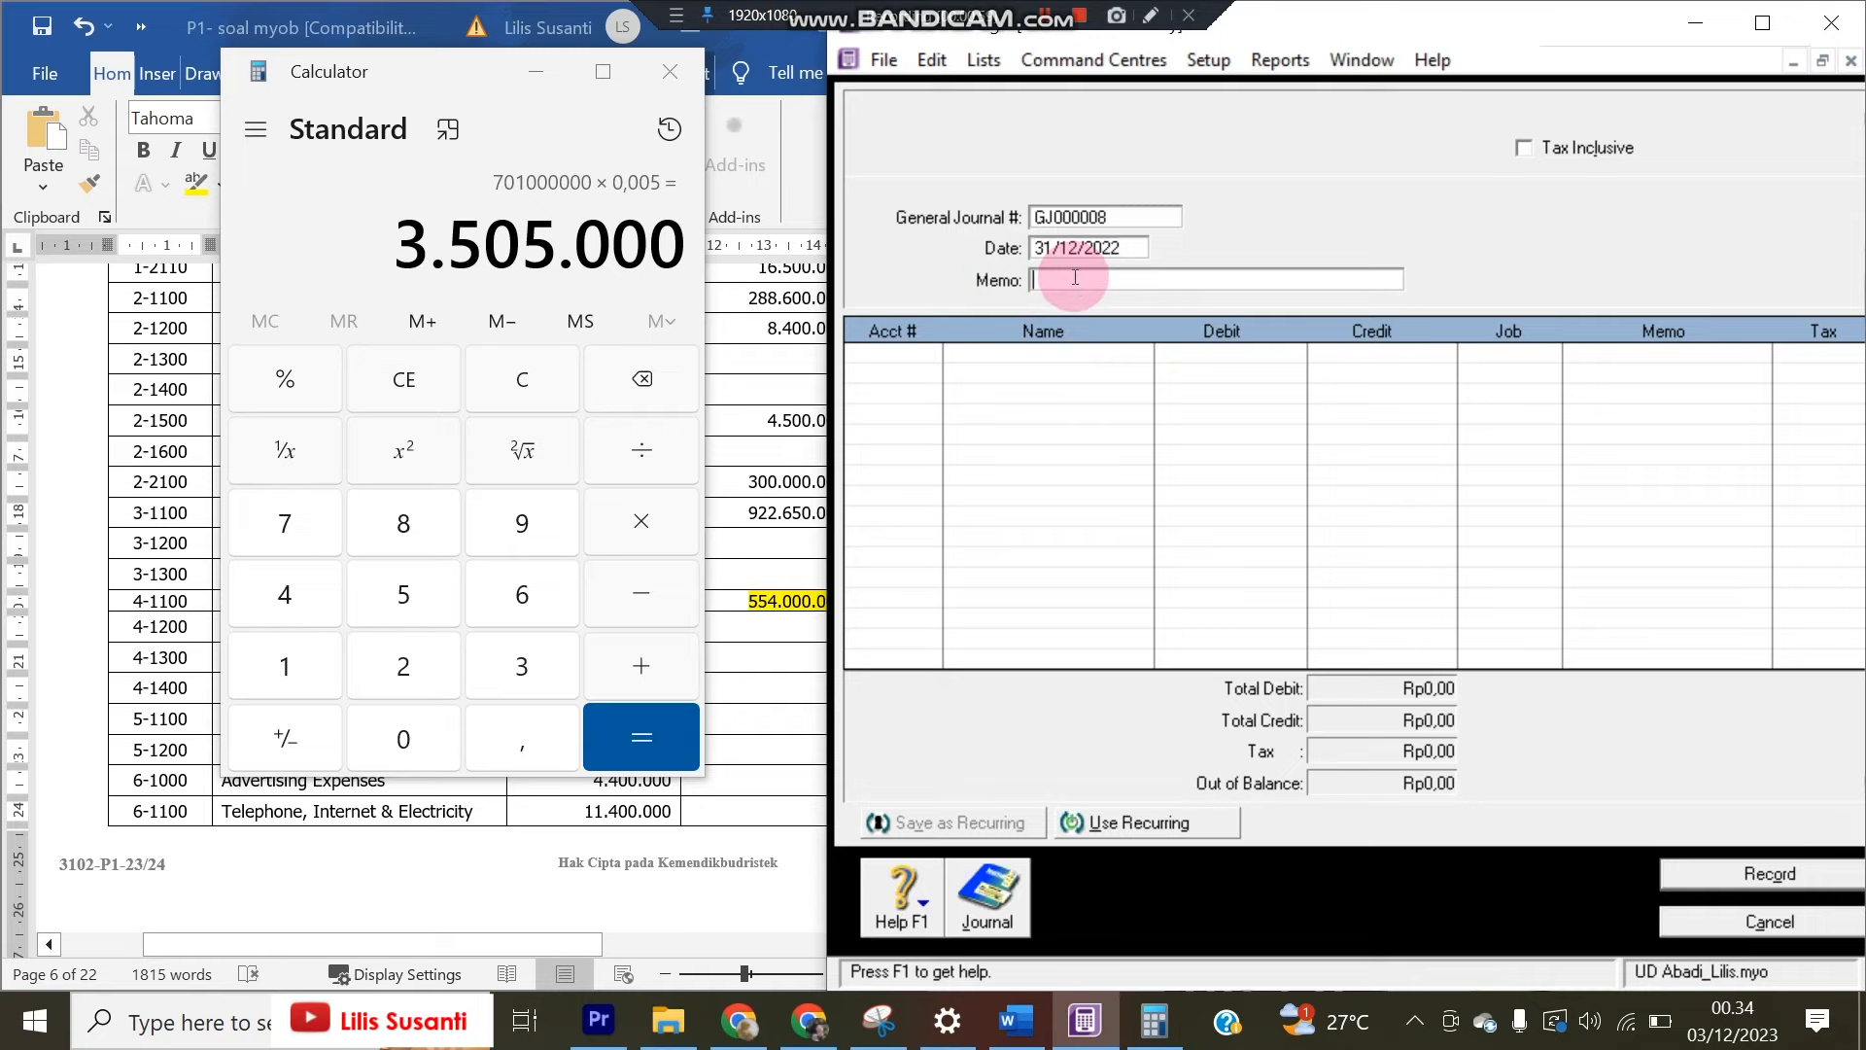
type("Penyesuaian")
key("Tab")
Debit account 9-1300 Income Tax Expense with 3.505.000 on the first line of the journal entry
key("Tab")
type("6")
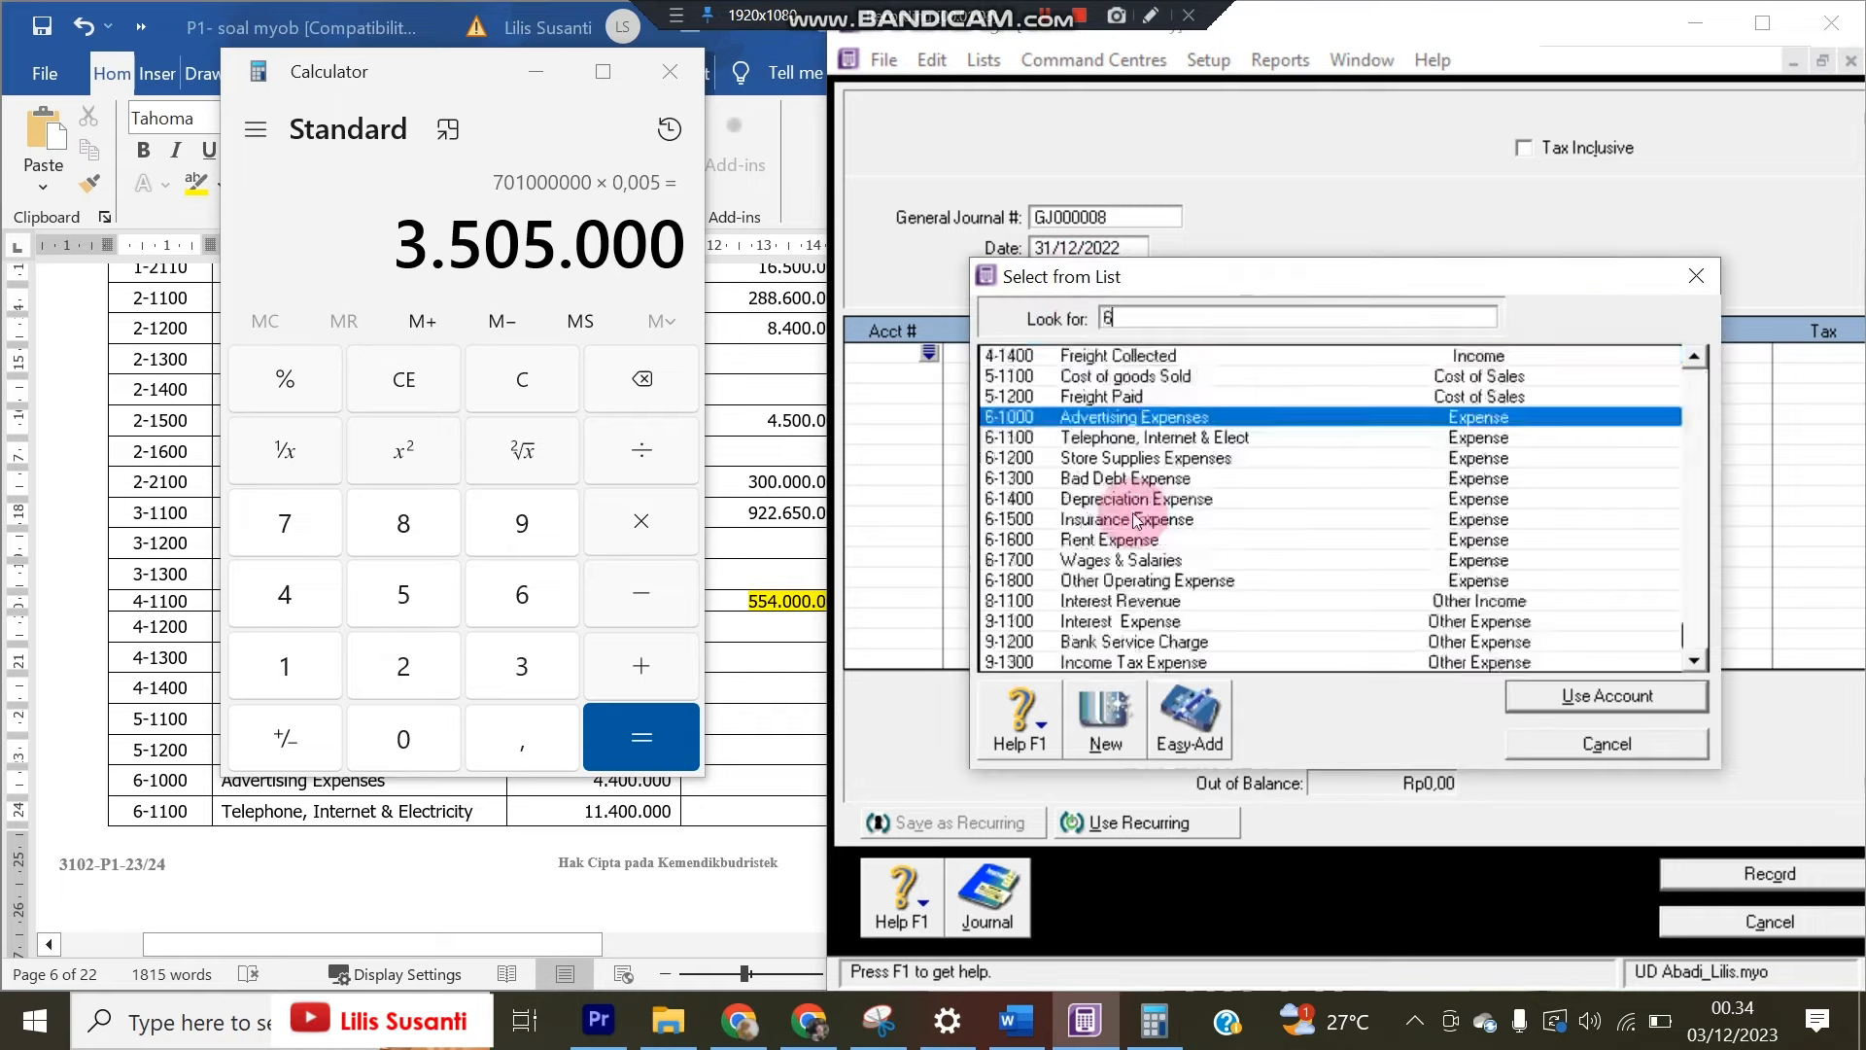
double_click(1186, 657)
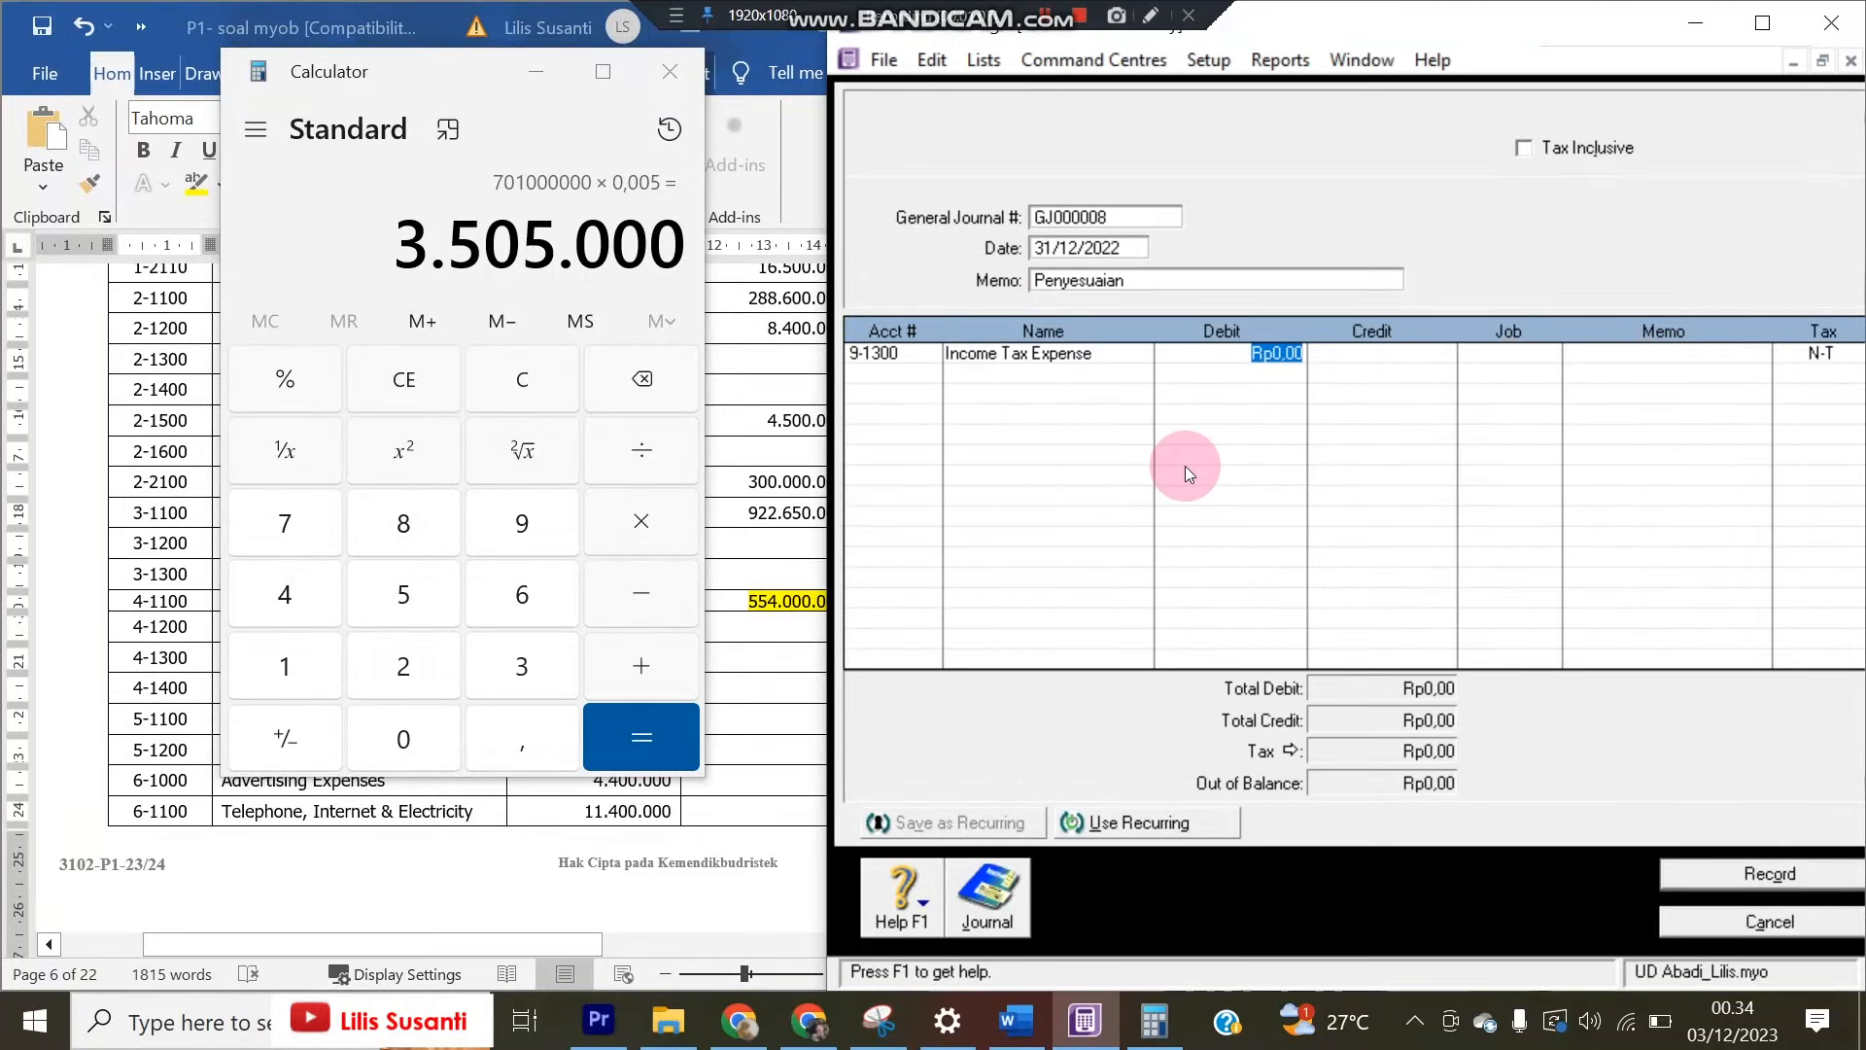
type("3.505.0")
type("000")
key("Tab")
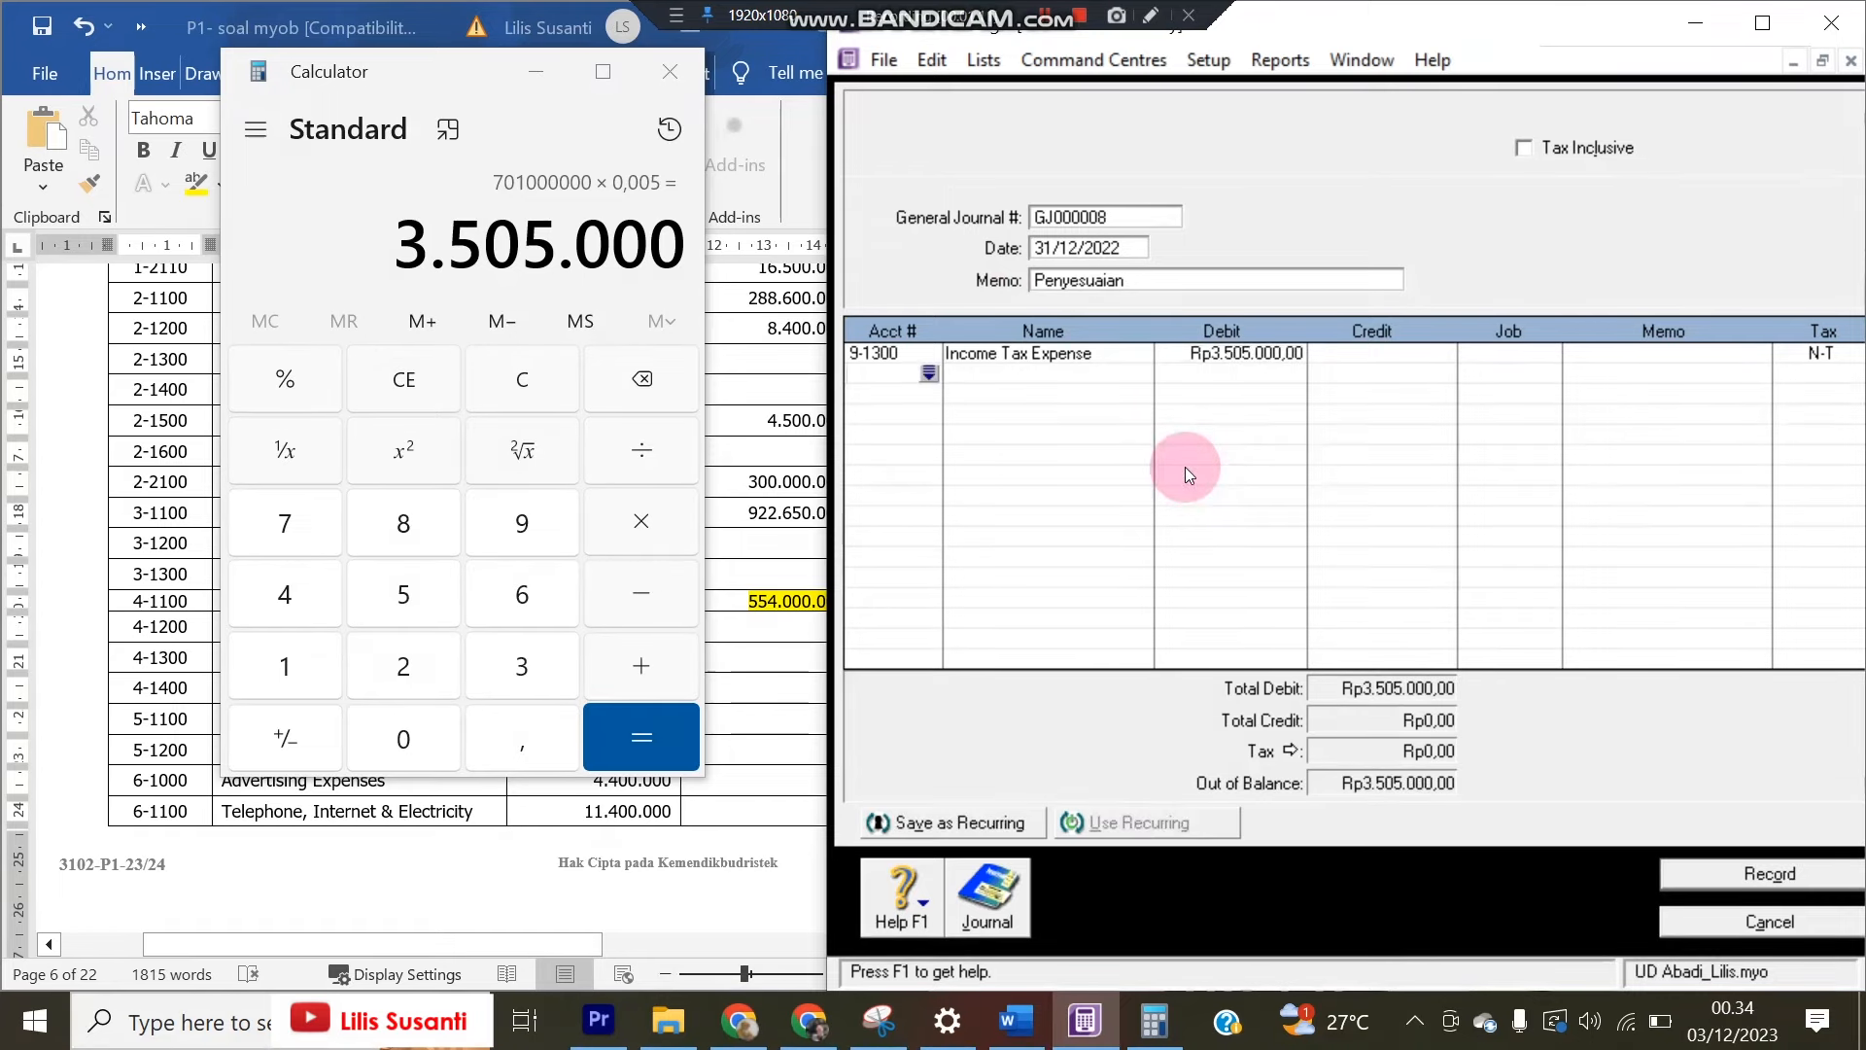
Credit account 2-1300 Income Tax Payable with 3.505.000 on the second line of the journal entry
key("Tab")
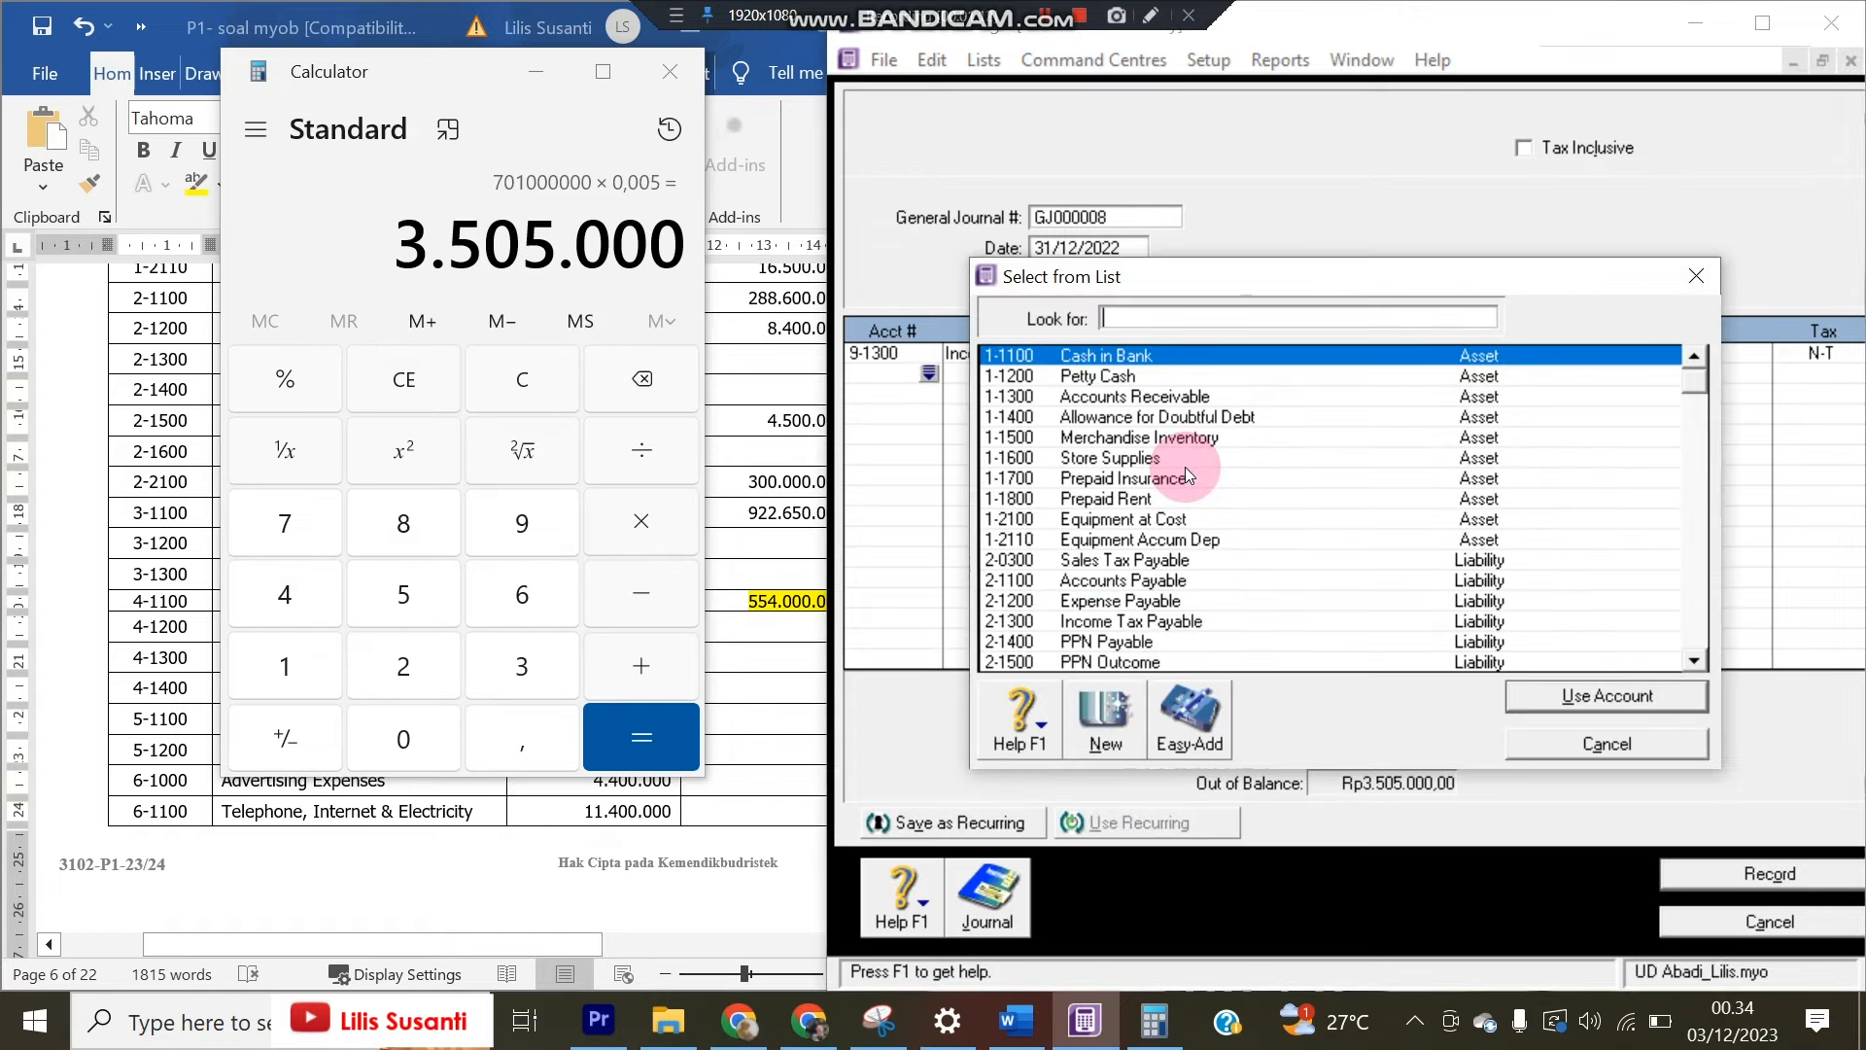
double_click(1186, 620)
key("Tab")
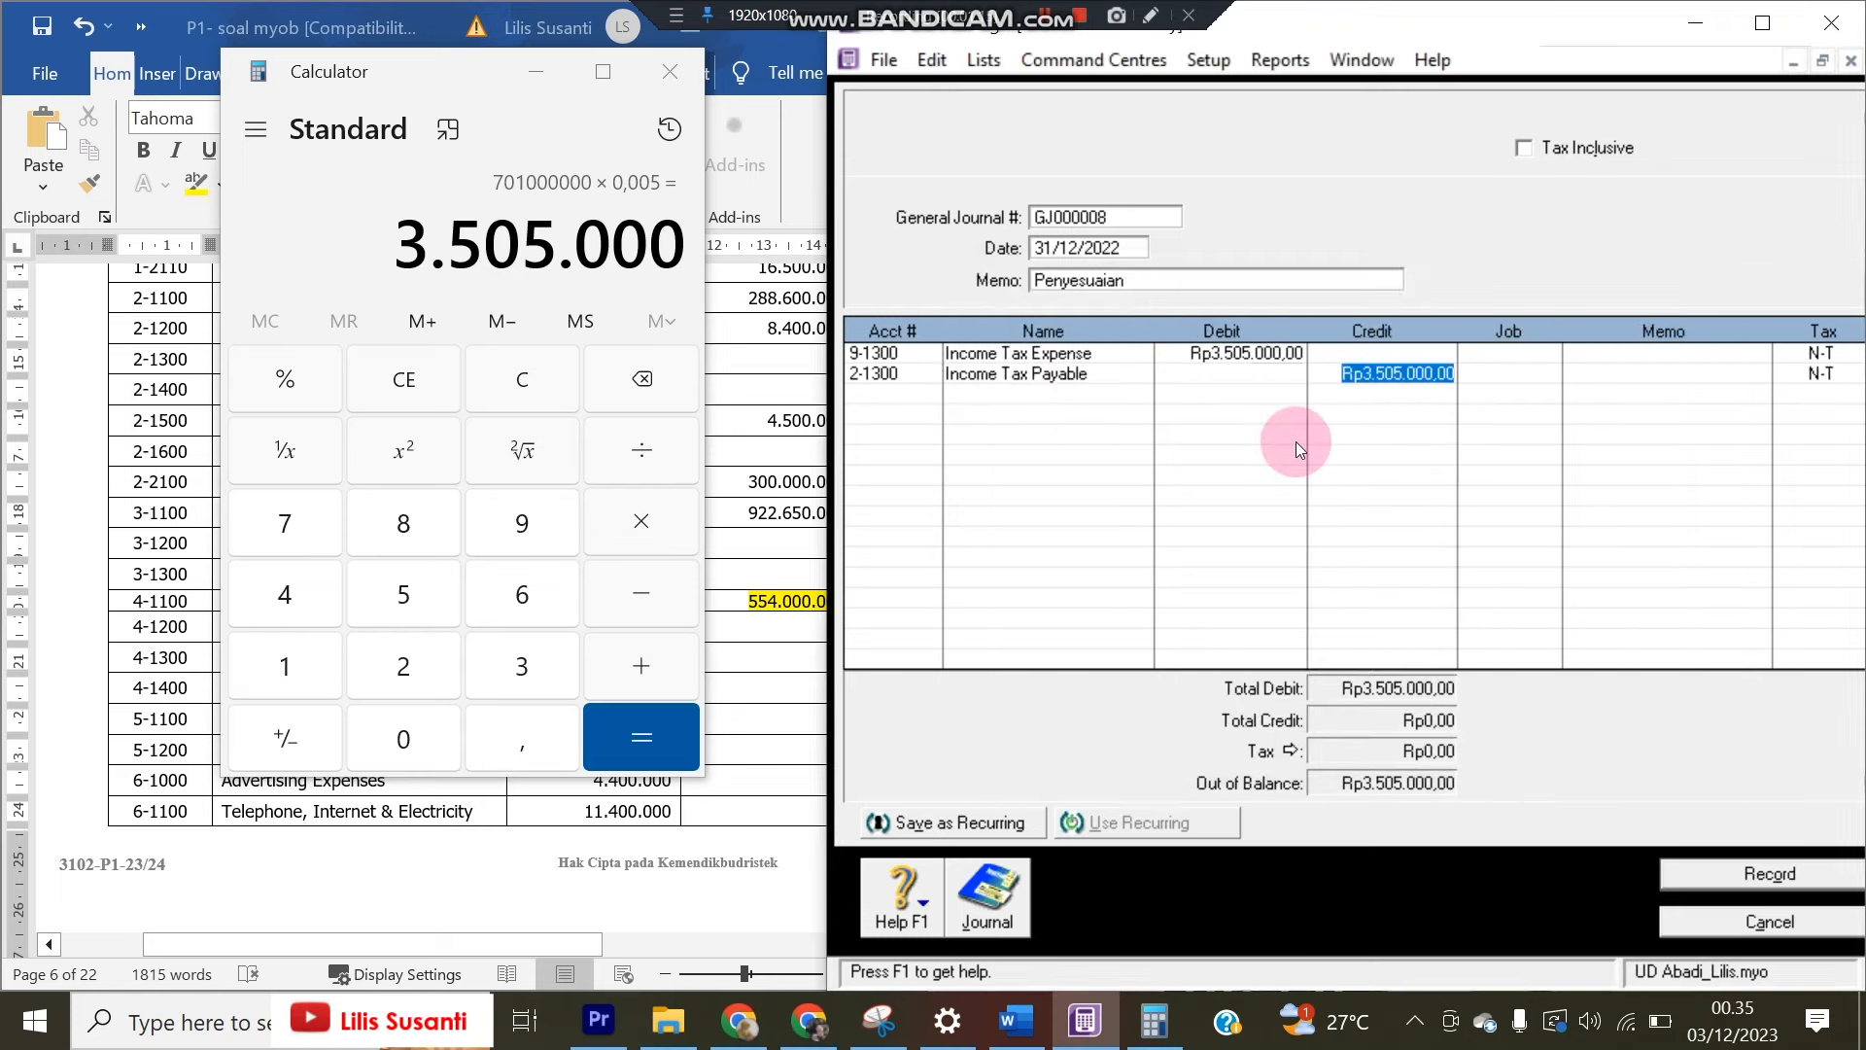
key("Tab")
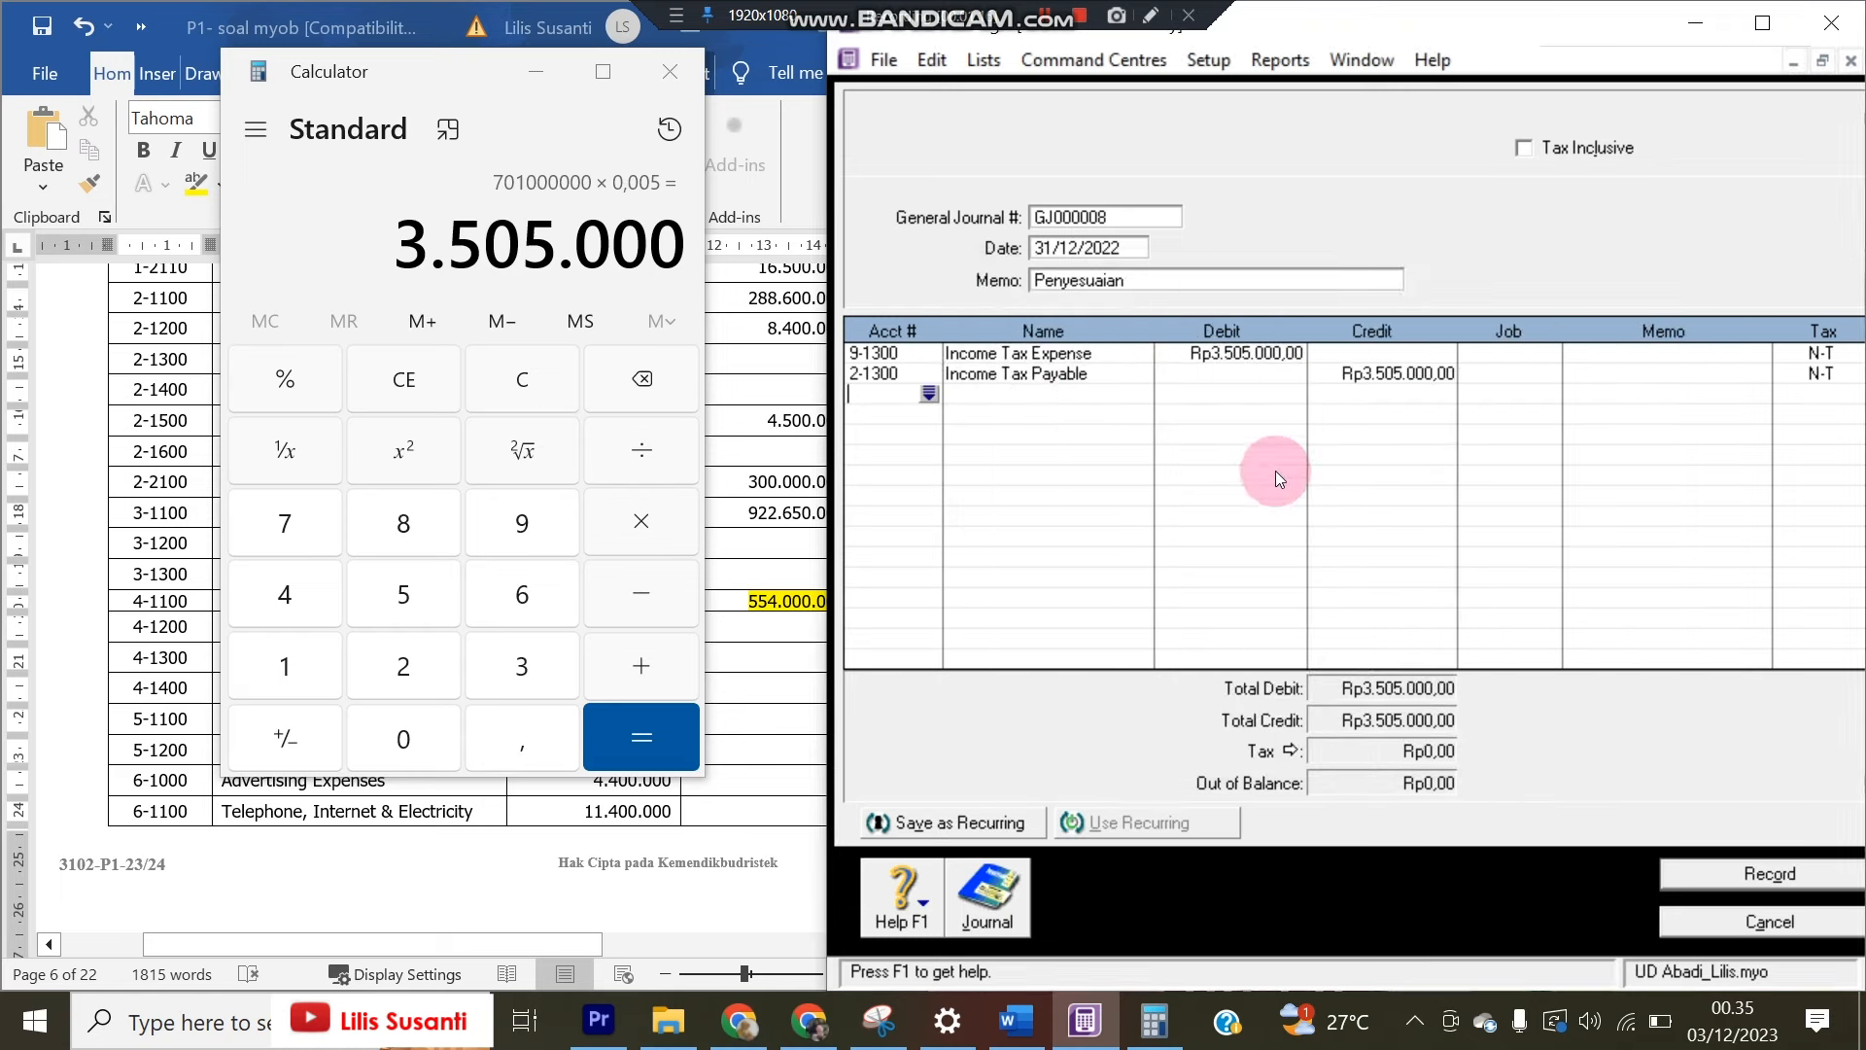
Switch to Word and highlight "bulan desember" in item 8 of memo BM12-3 in yellow
left_click(744, 723)
left_click_drag(902, 456, 907, 882)
scroll(695, 865, "down", 2)
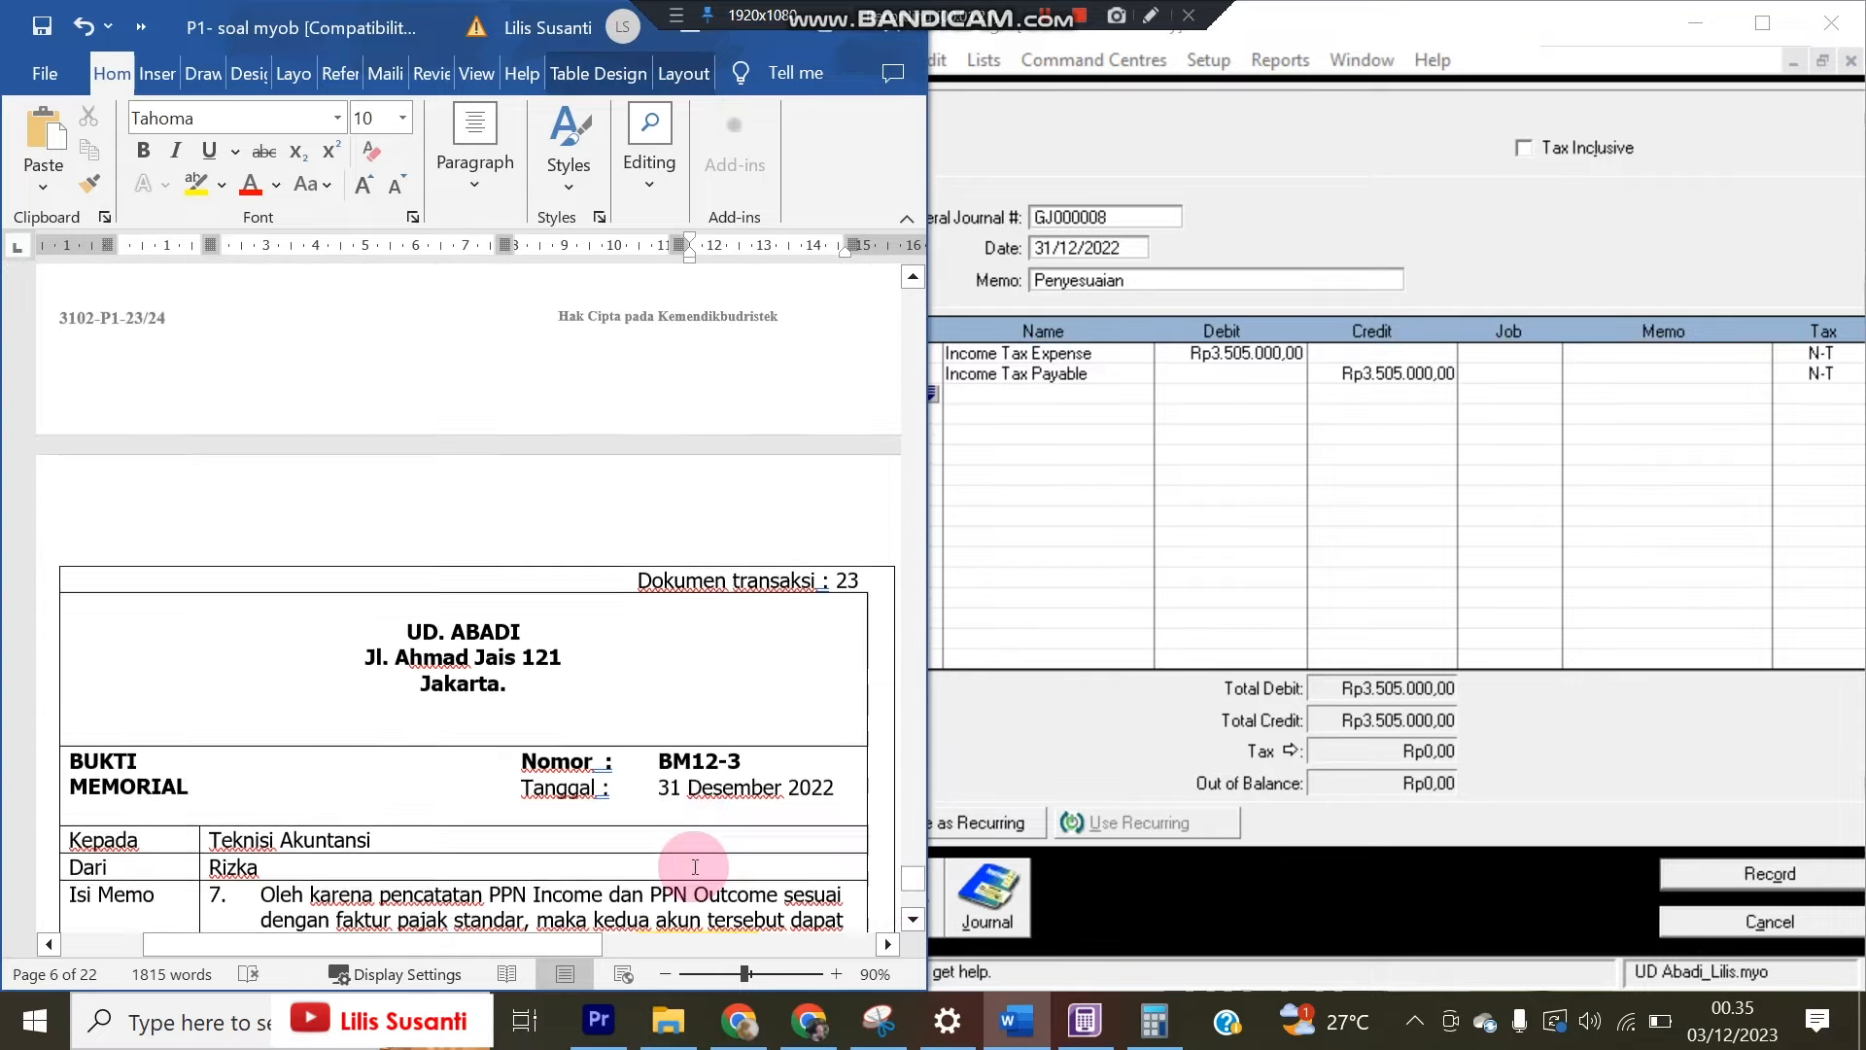
scroll(695, 865, "down", 3)
left_click_drag(600, 833, 735, 834)
left_click(195, 187)
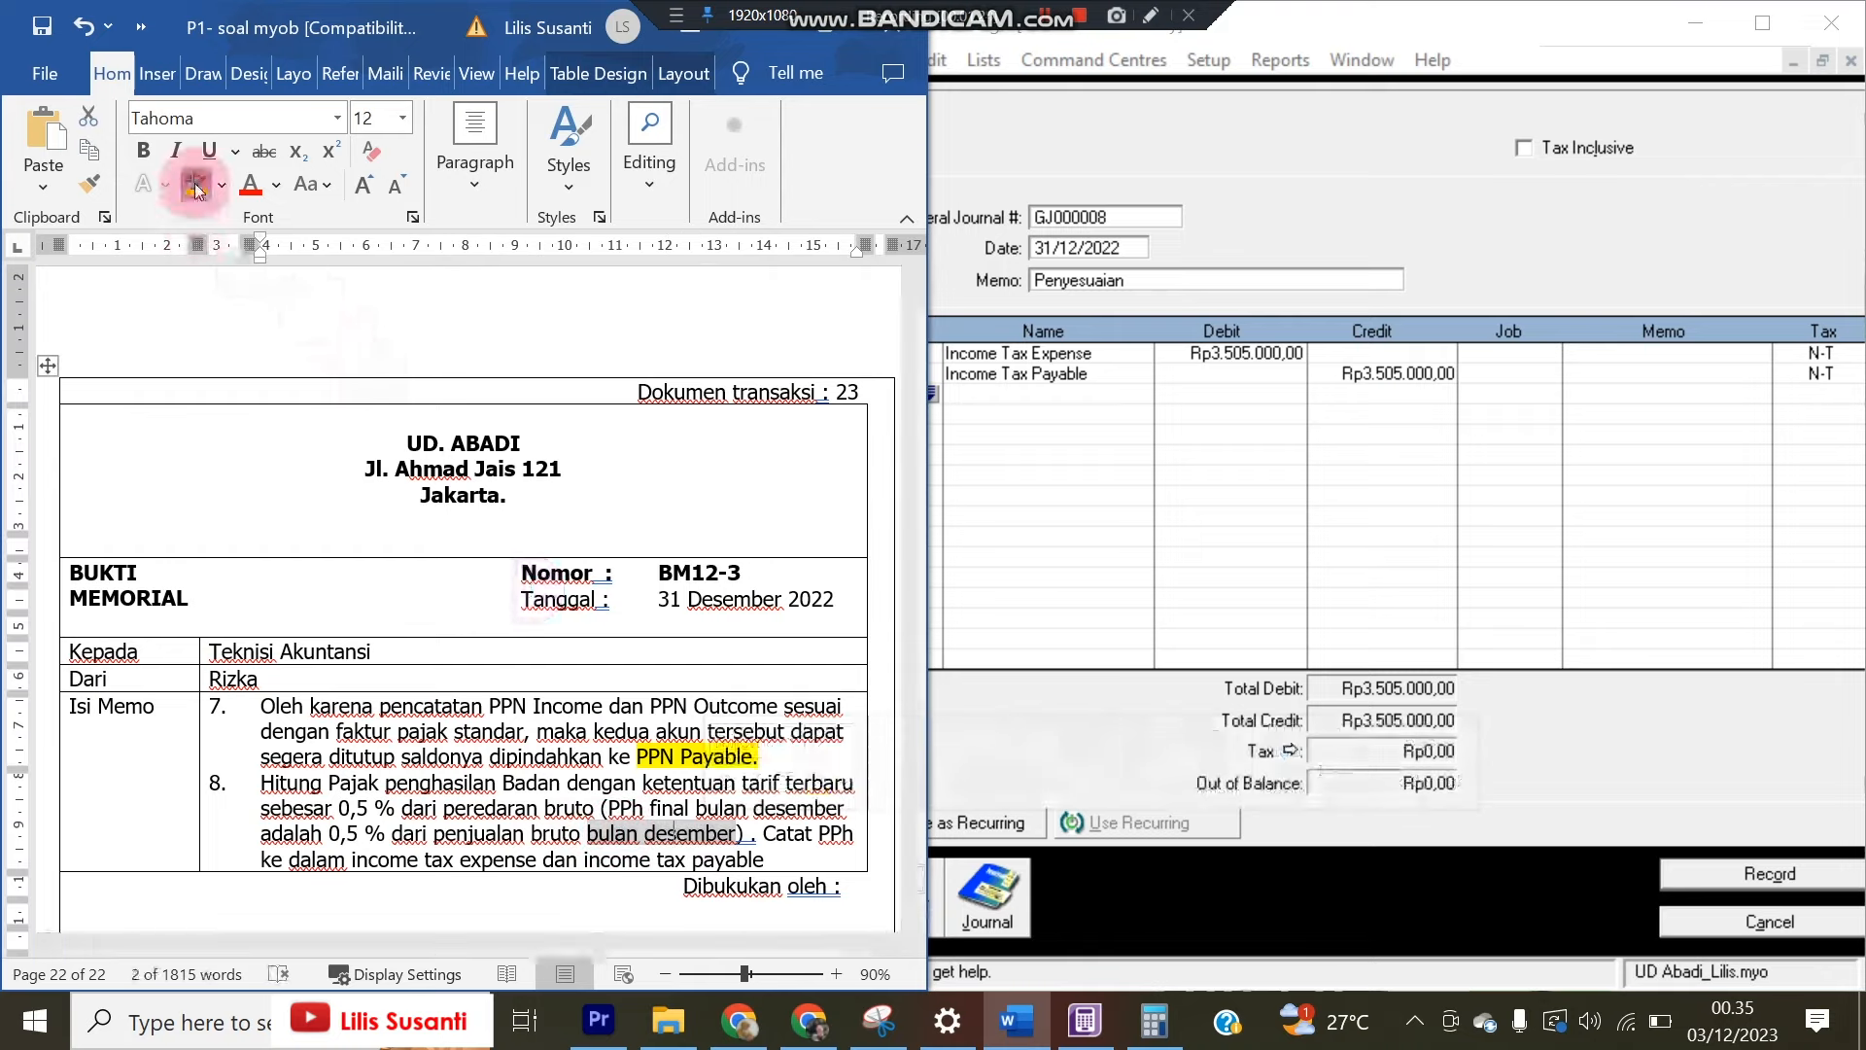
Return to ABSS, record the income tax journal entry and close the journal entry window
left_click(1149, 637)
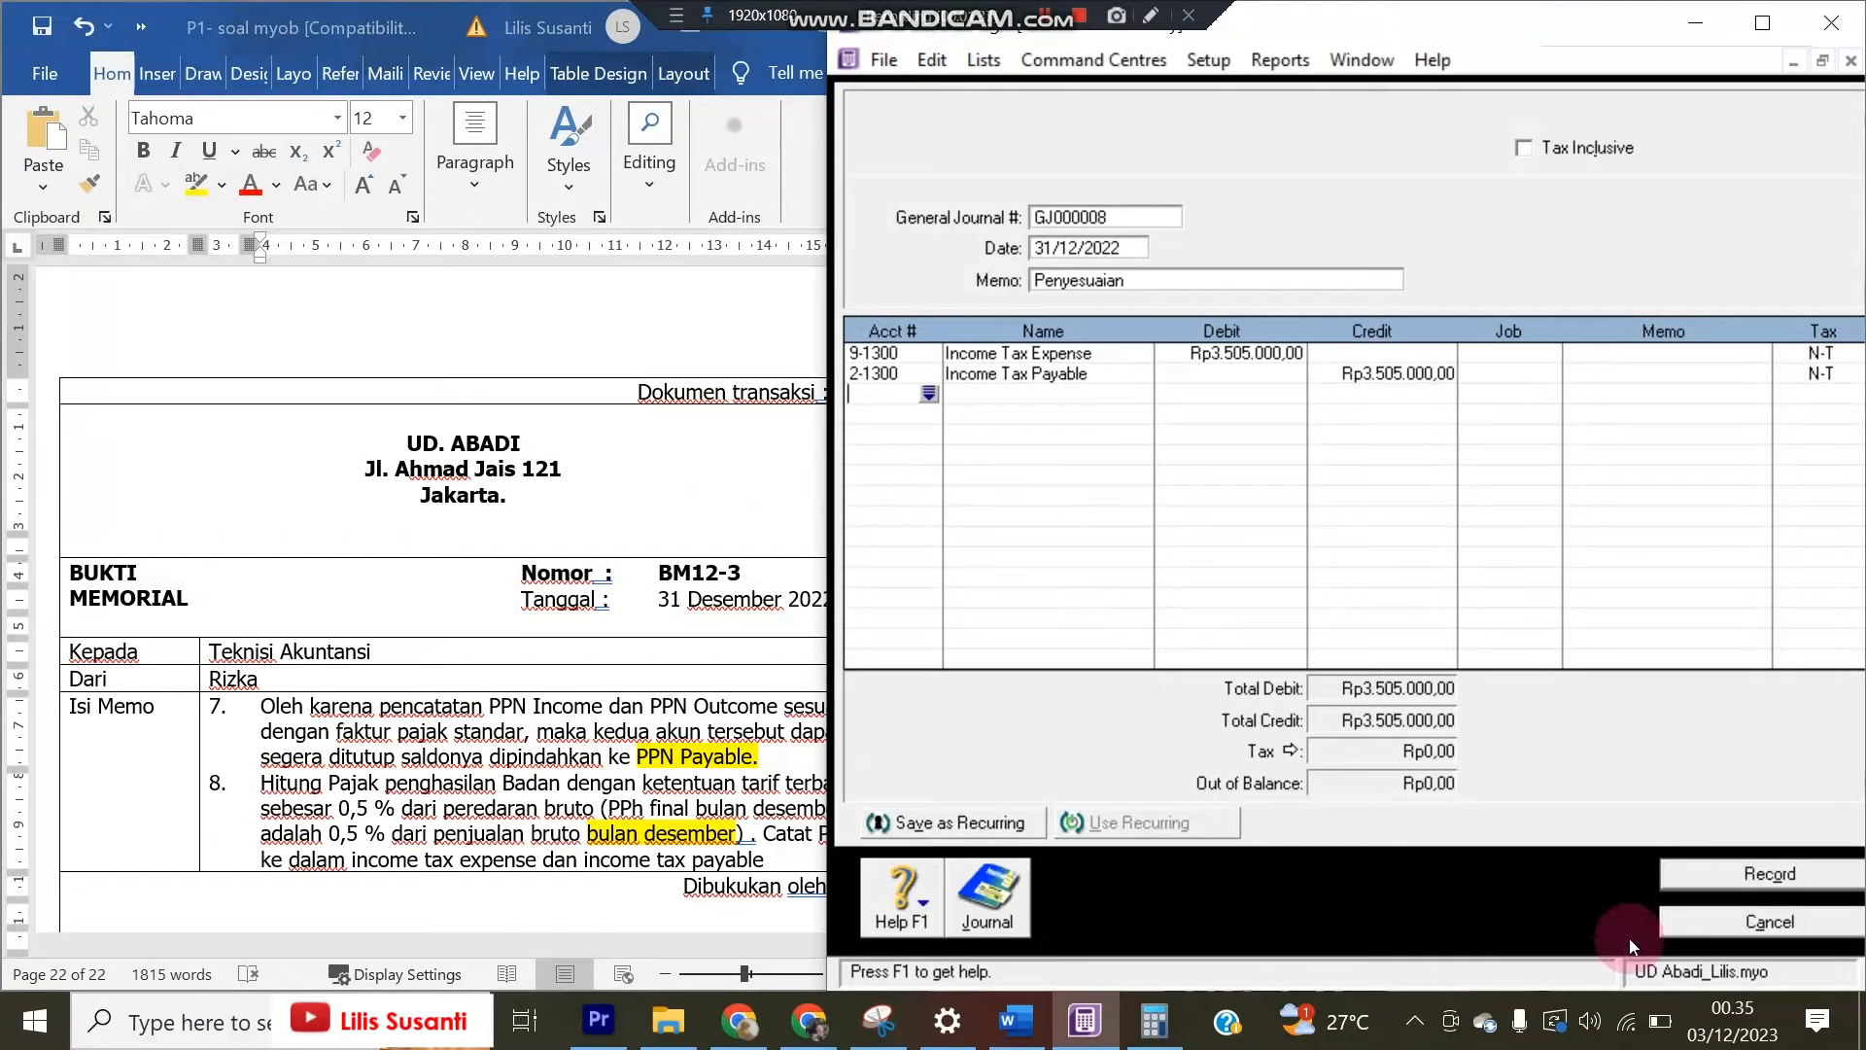
left_click(1763, 877)
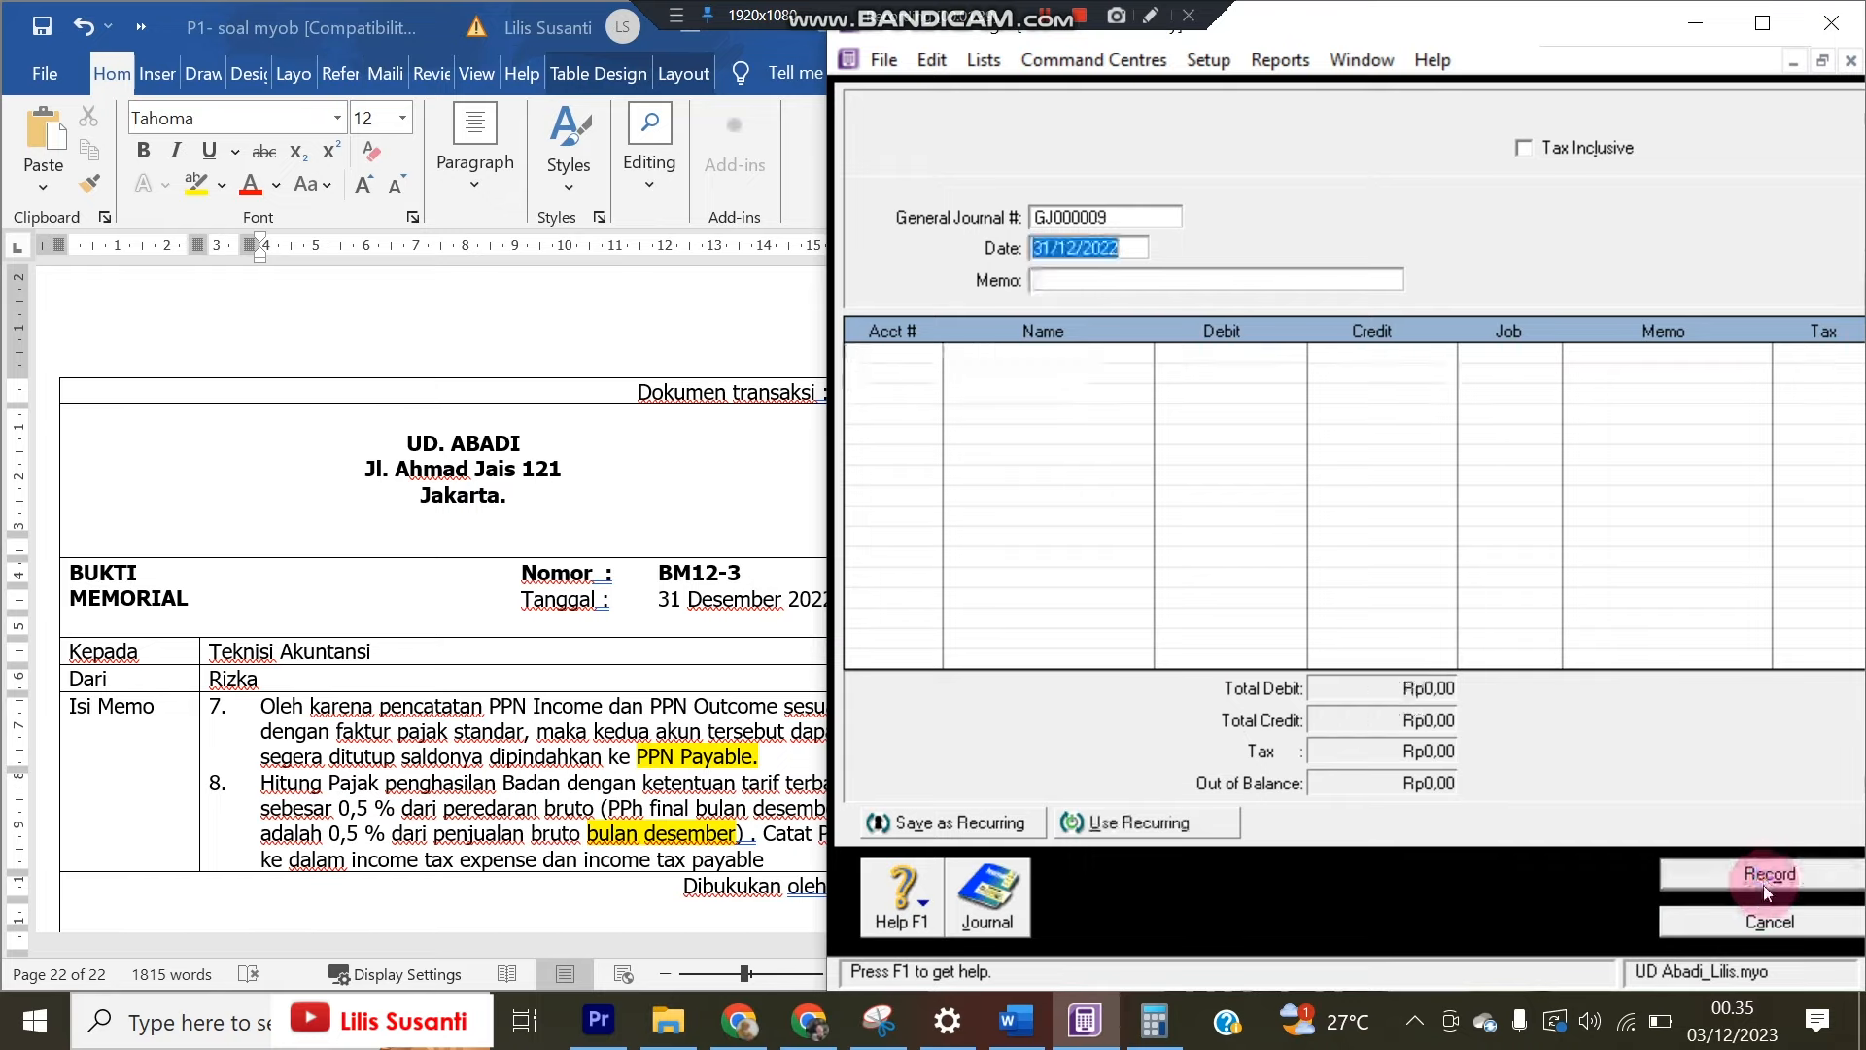
left_click(1765, 923)
Switch to Word and recheck the highlighted Sales opening balance in the trial balance table
left_click(506, 501)
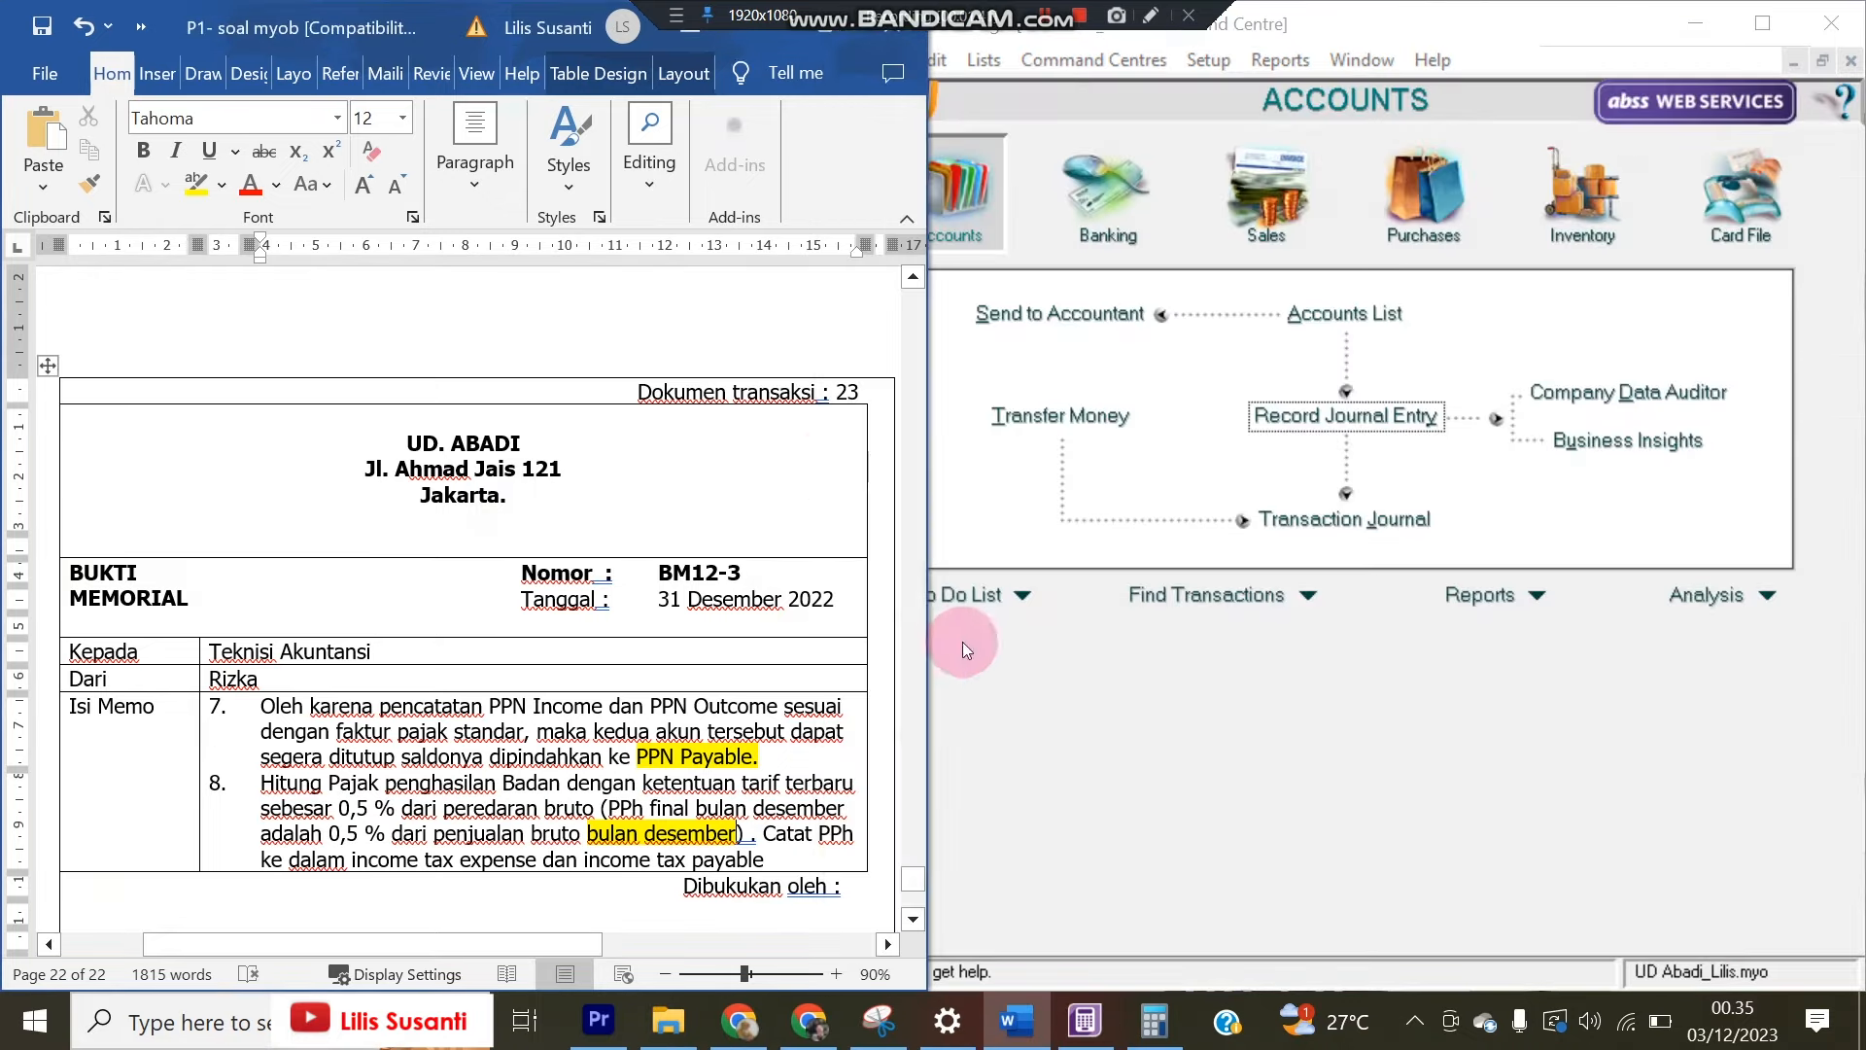
left_click_drag(916, 879, 890, 451)
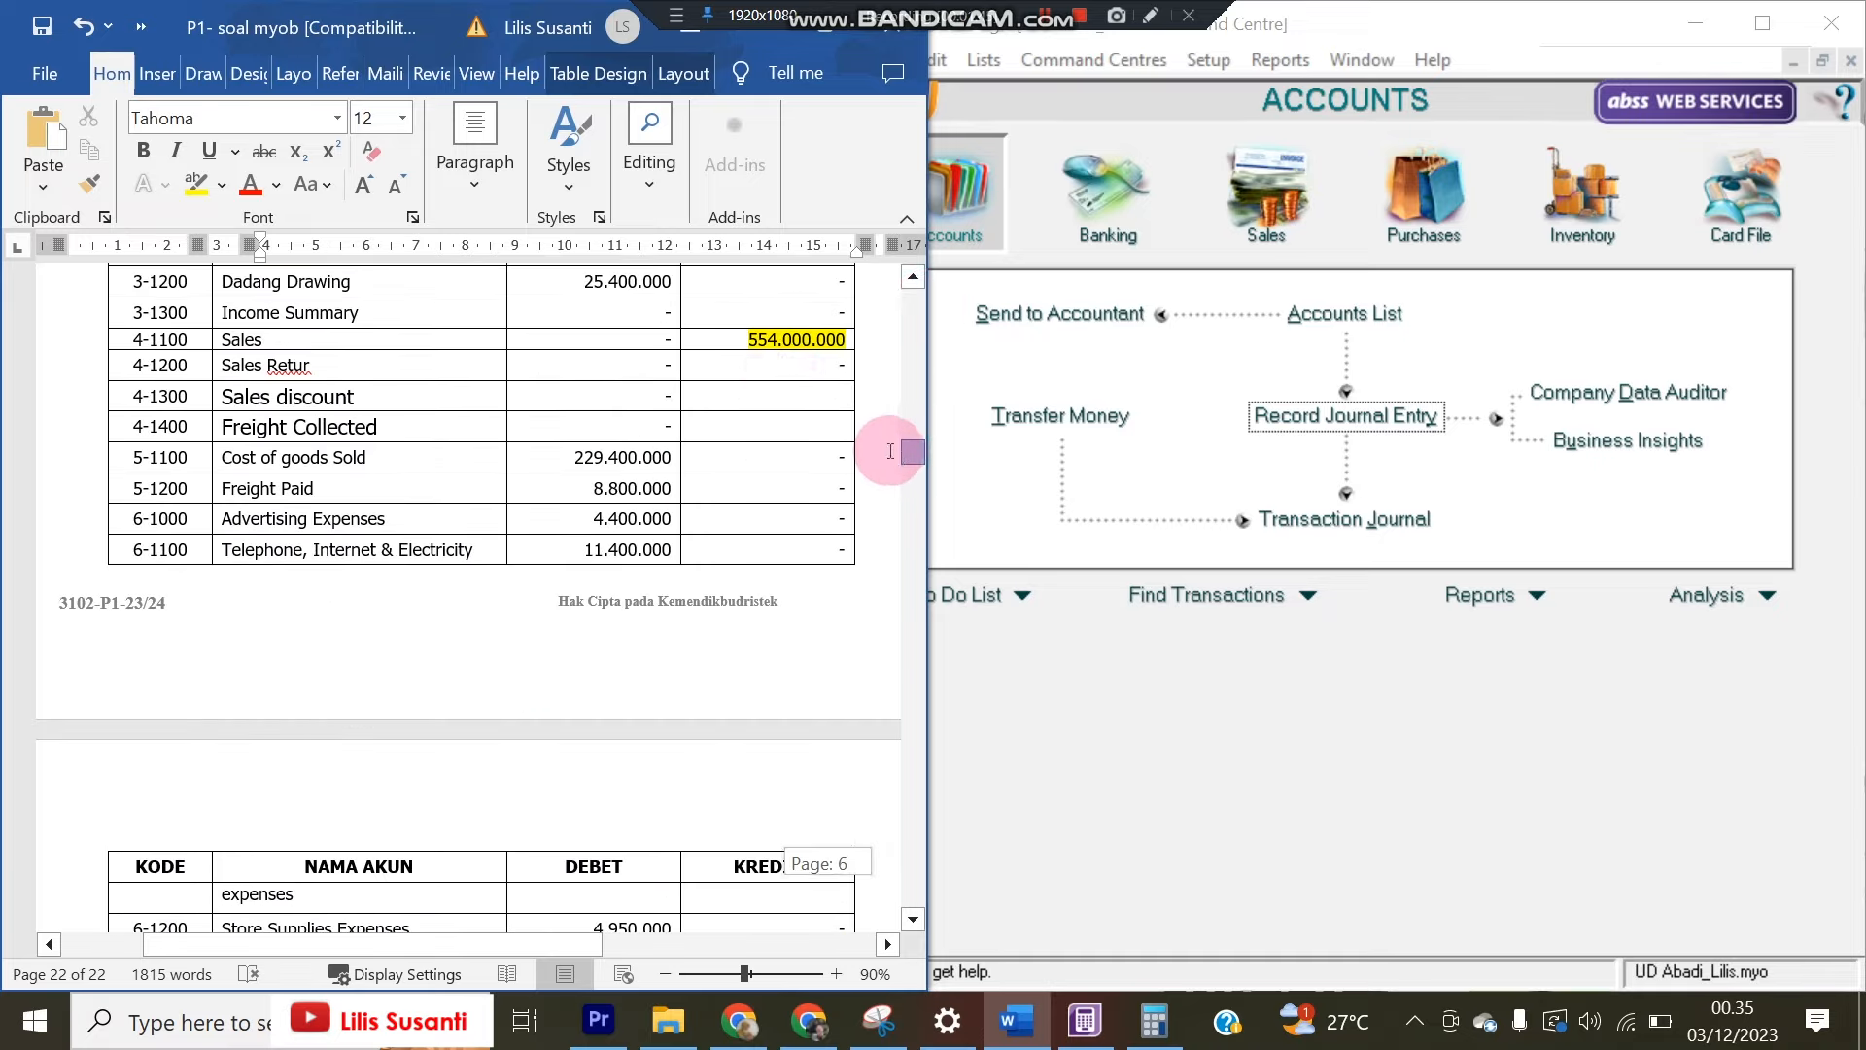
left_click(764, 340)
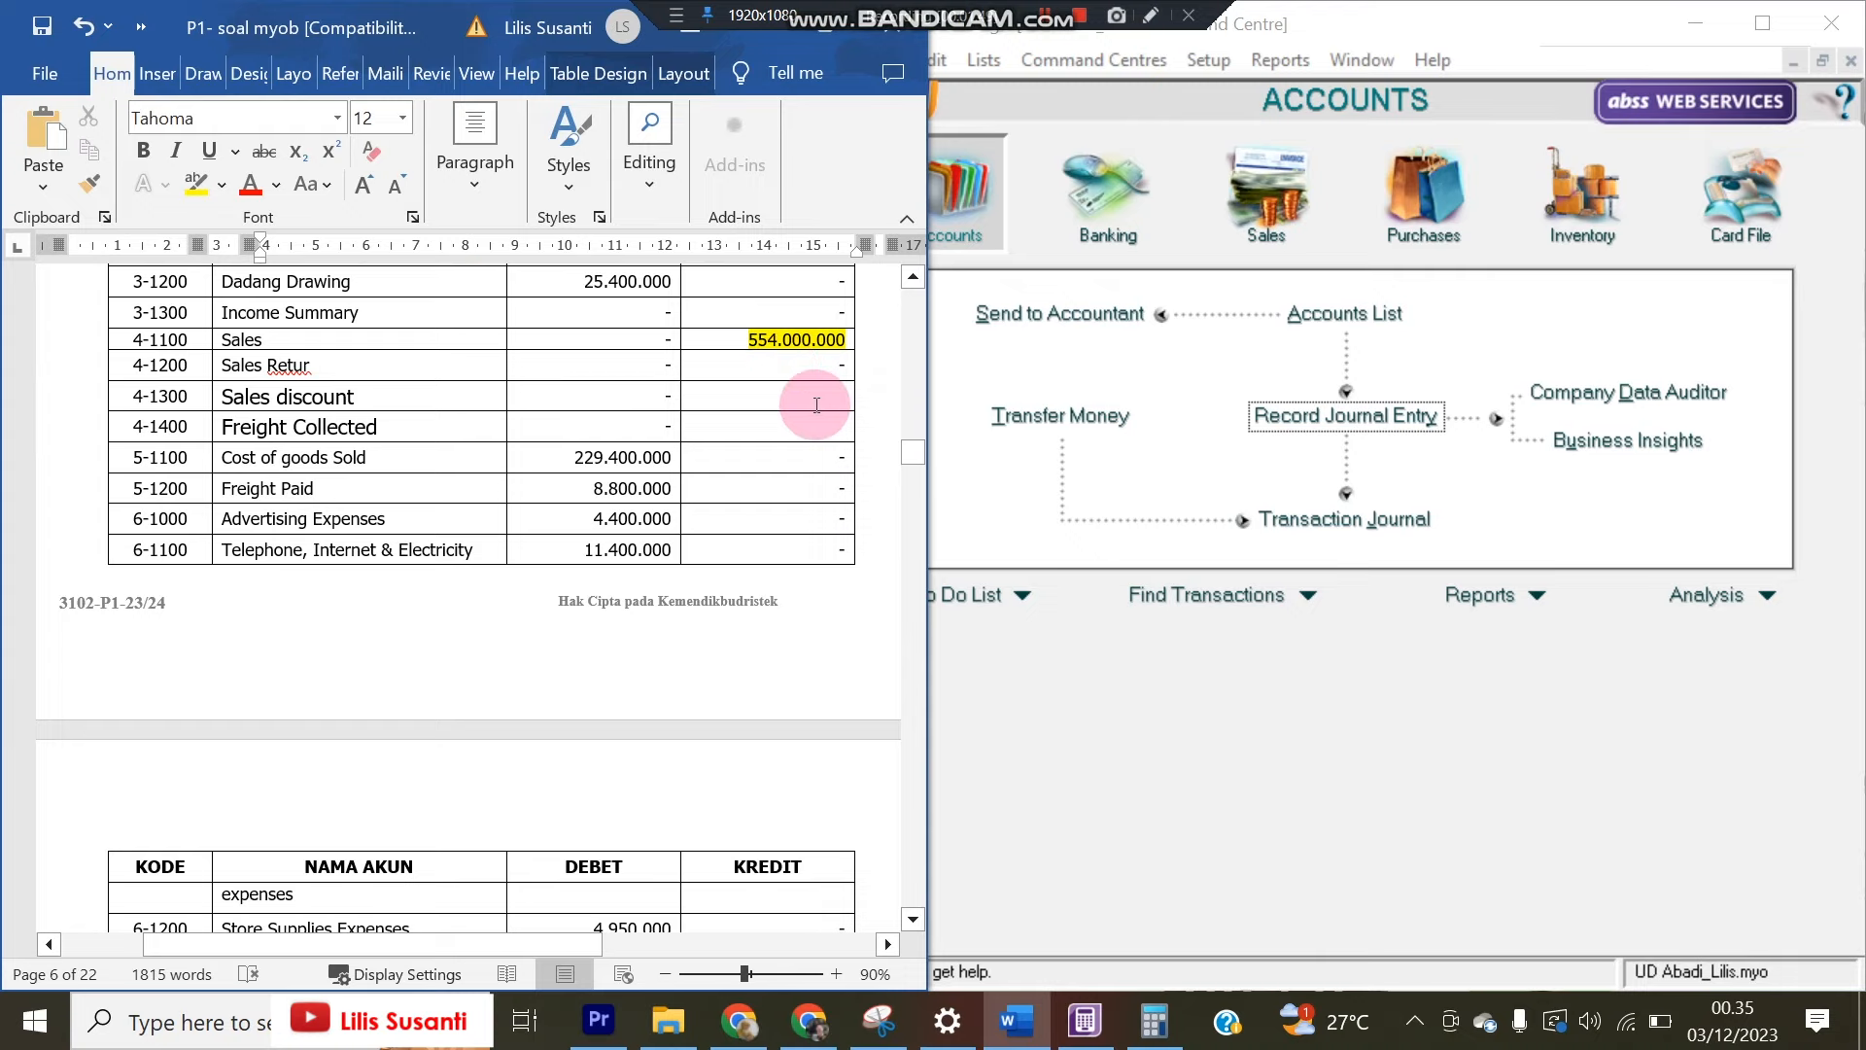
Open the transaction journal in ABSS and review all recorded Penyesuaian entries in the general journal
left_click(1327, 525)
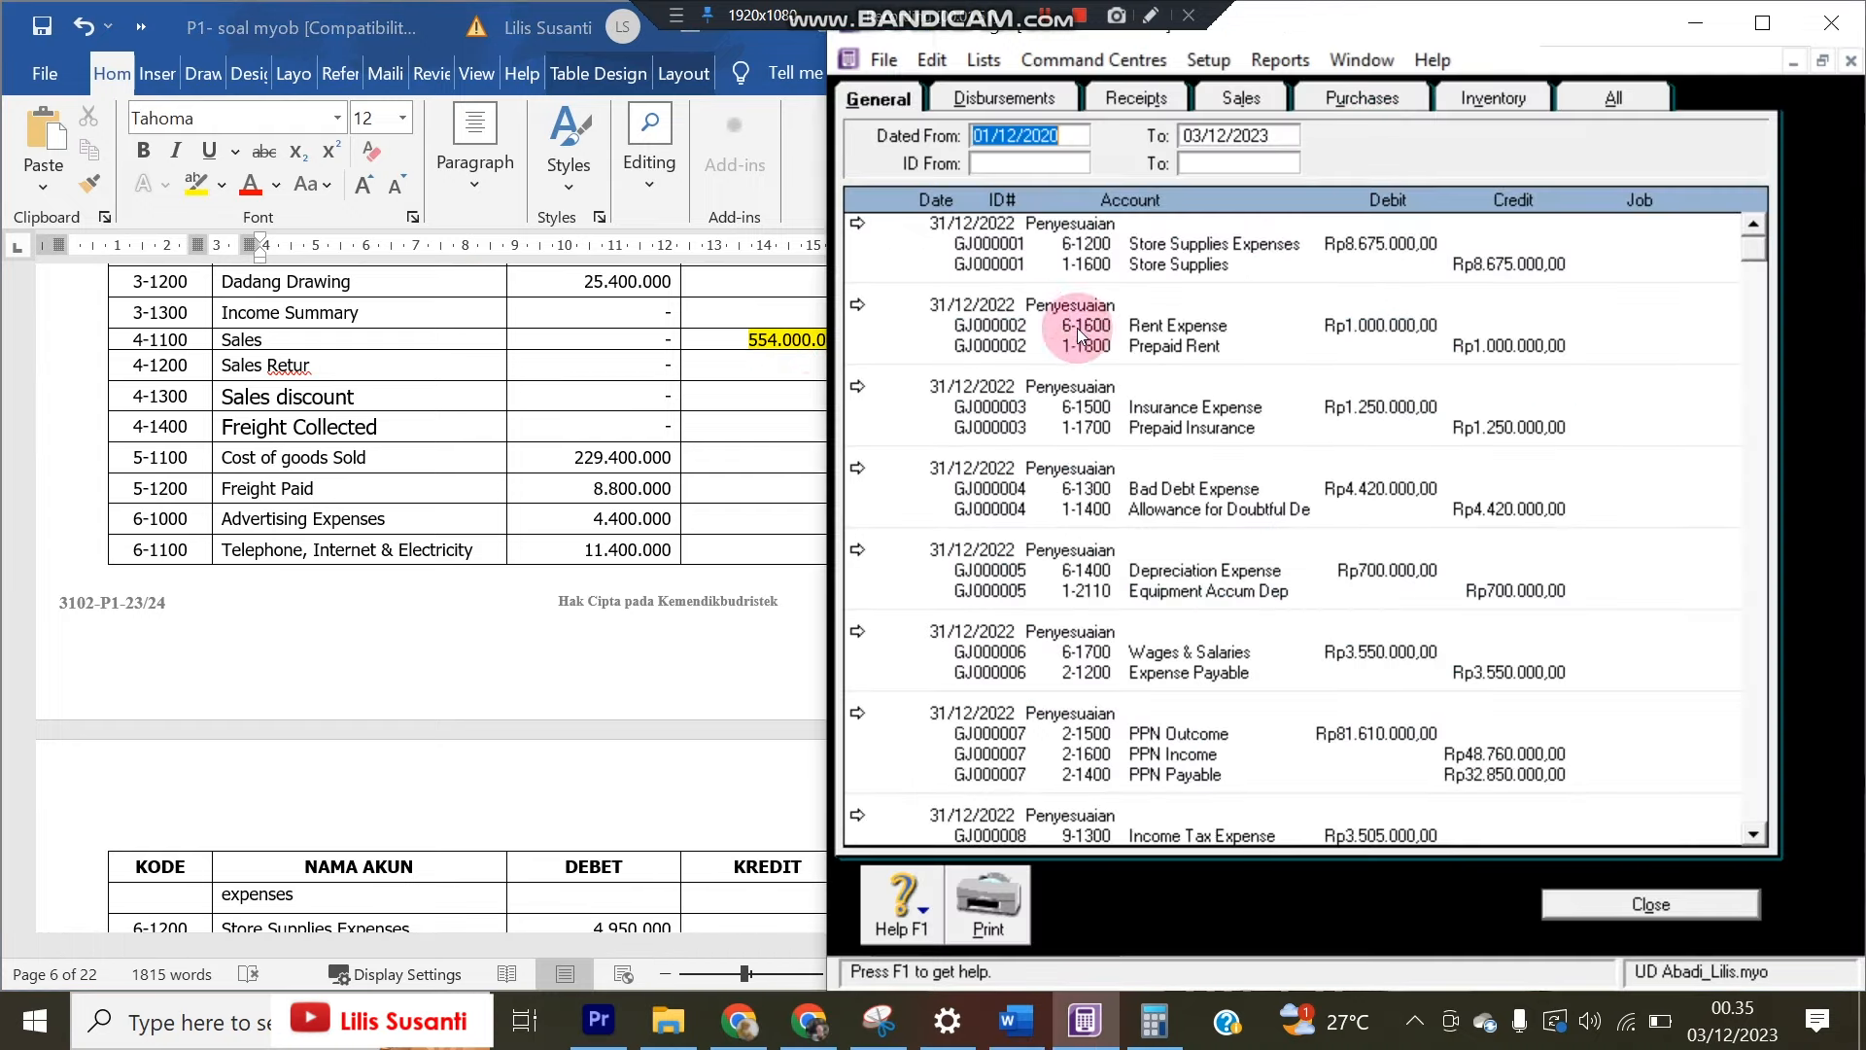
scroll(1186, 549, "down", 1)
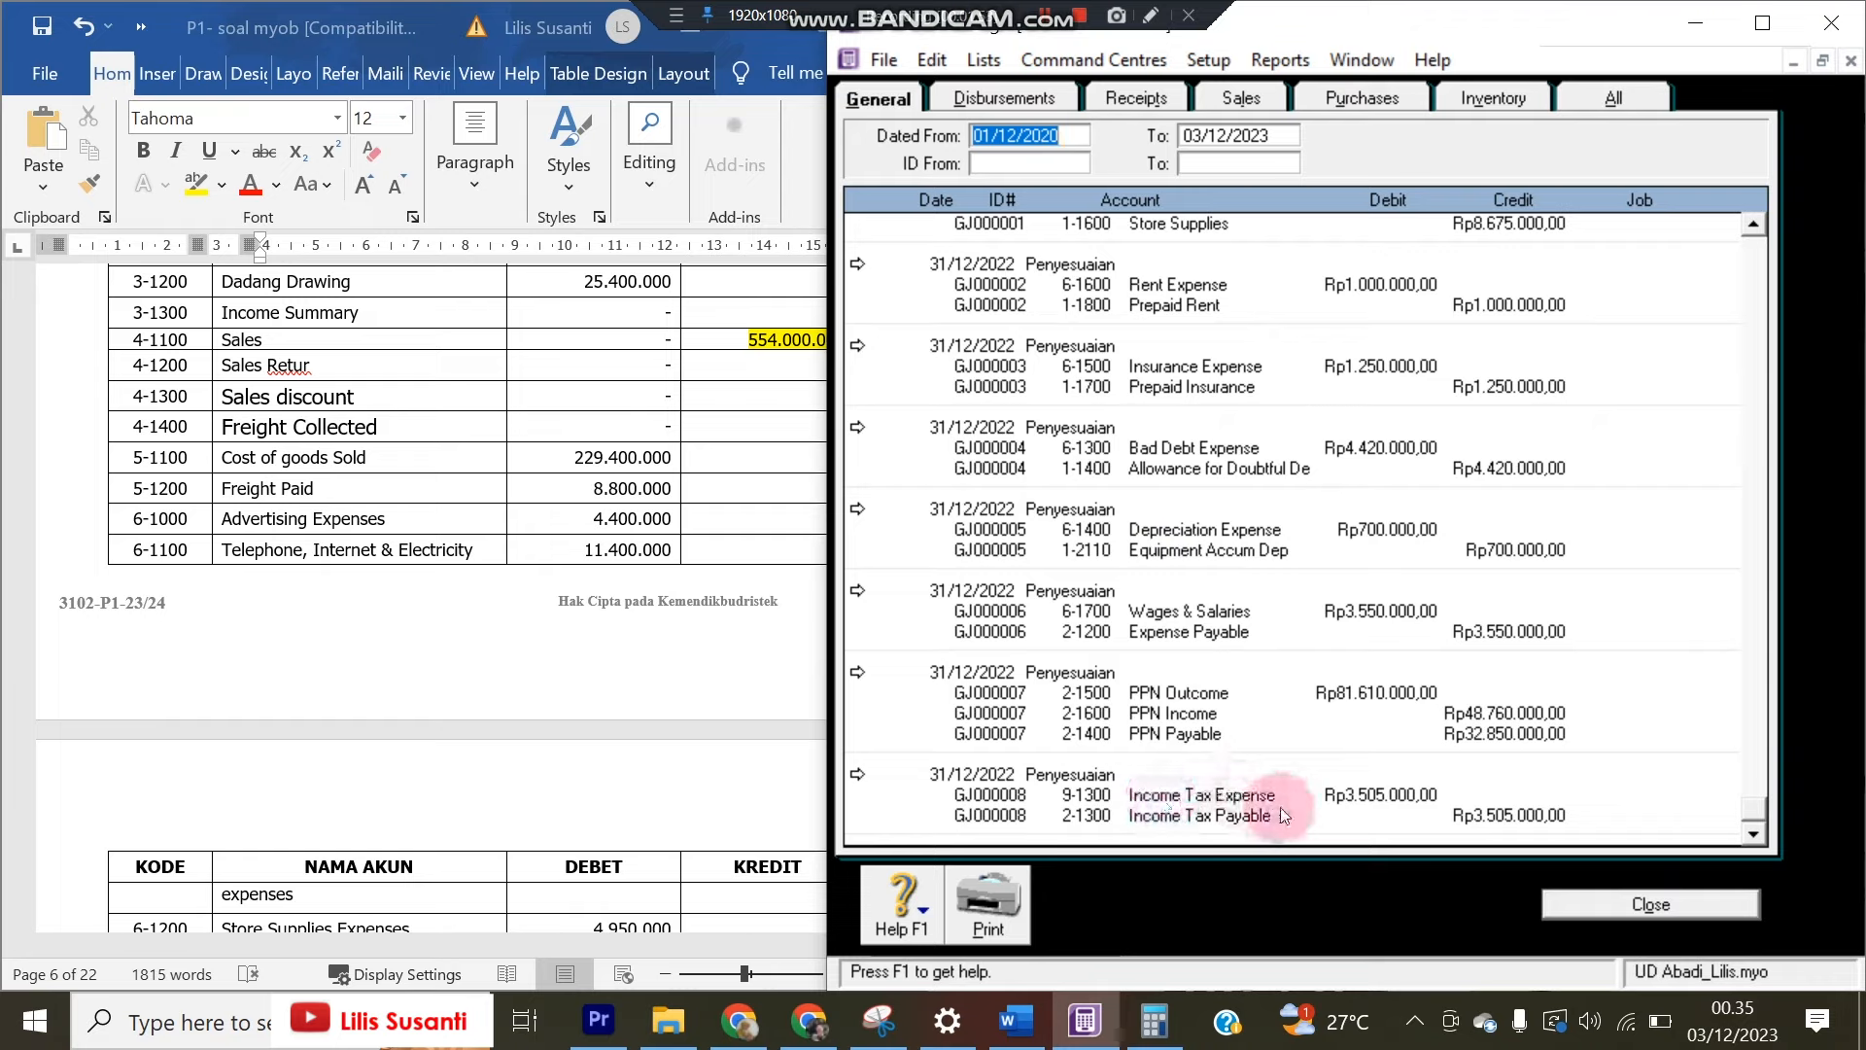
Switch to Word and highlight item 13, "Cetak Laporan keuangan yang diperlukan:", in the Langkah Kerja list in yellow
left_click(739, 549)
left_click_drag(906, 451, 889, 293)
scroll(489, 532, "down", 8)
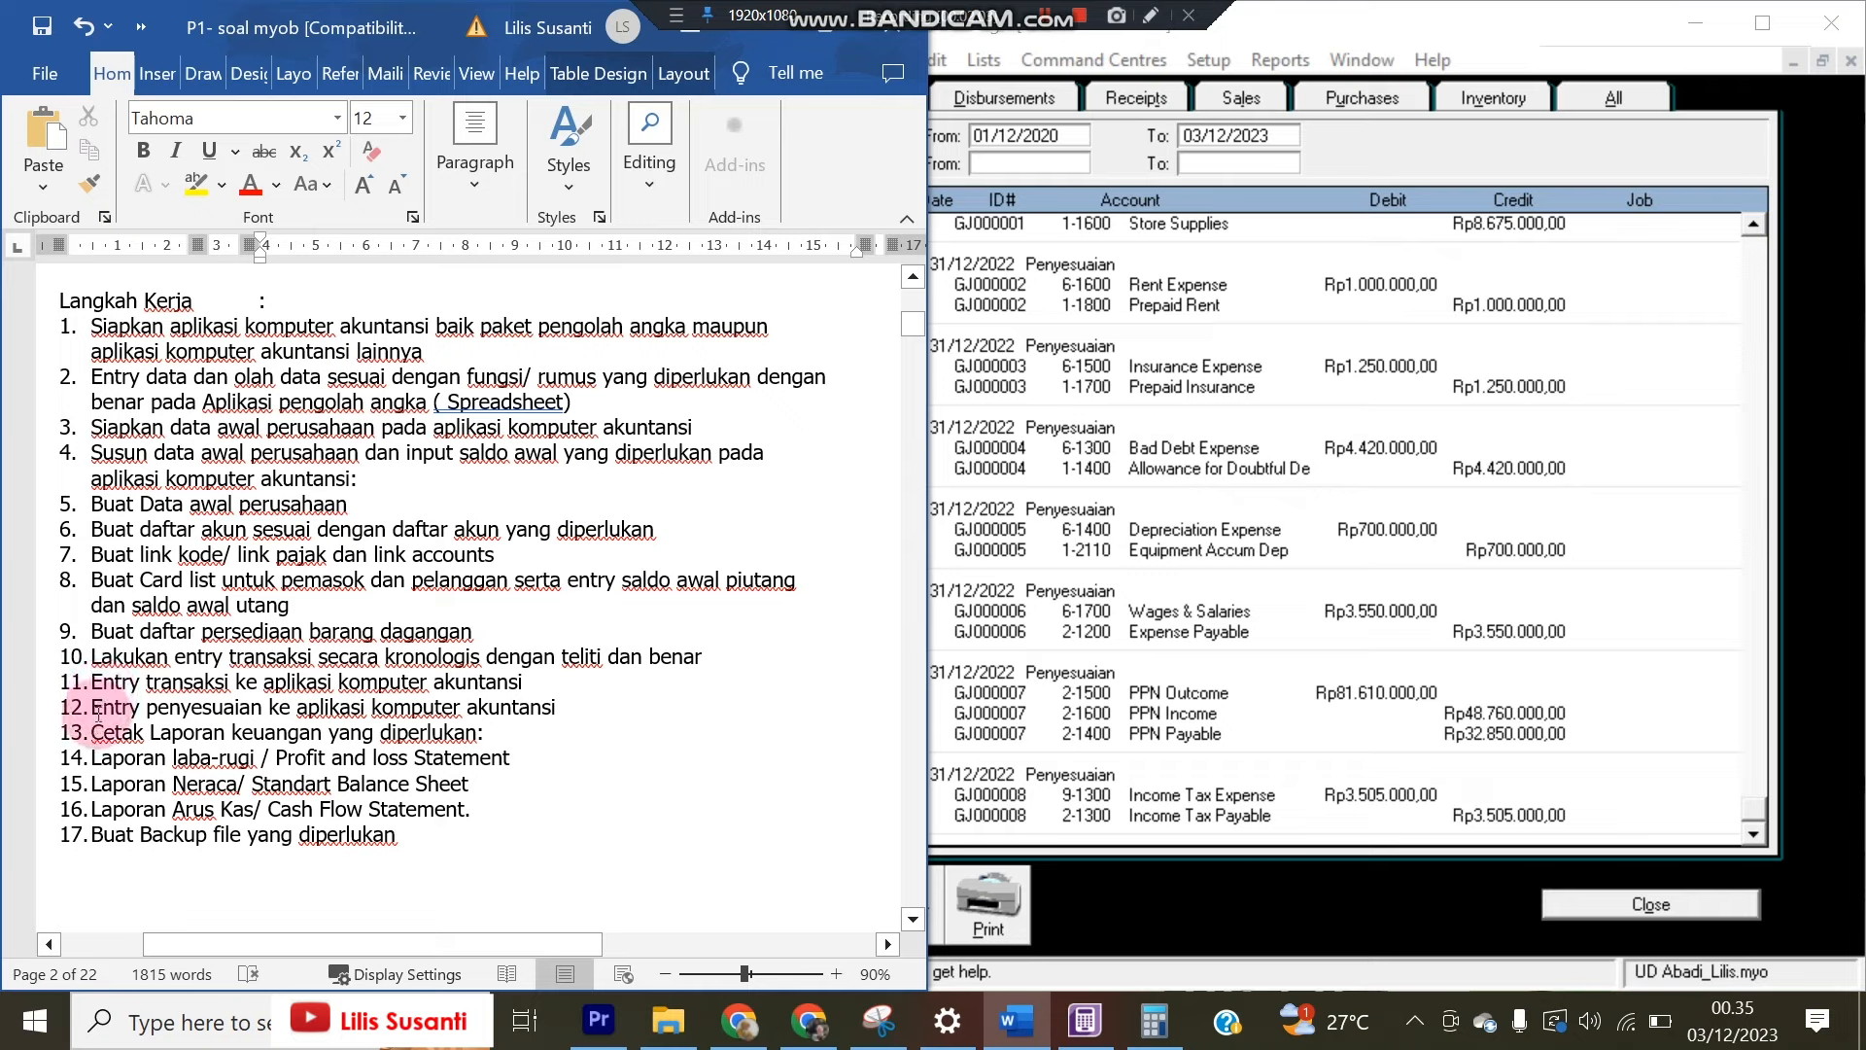
left_click_drag(90, 733, 507, 735)
left_click(193, 184)
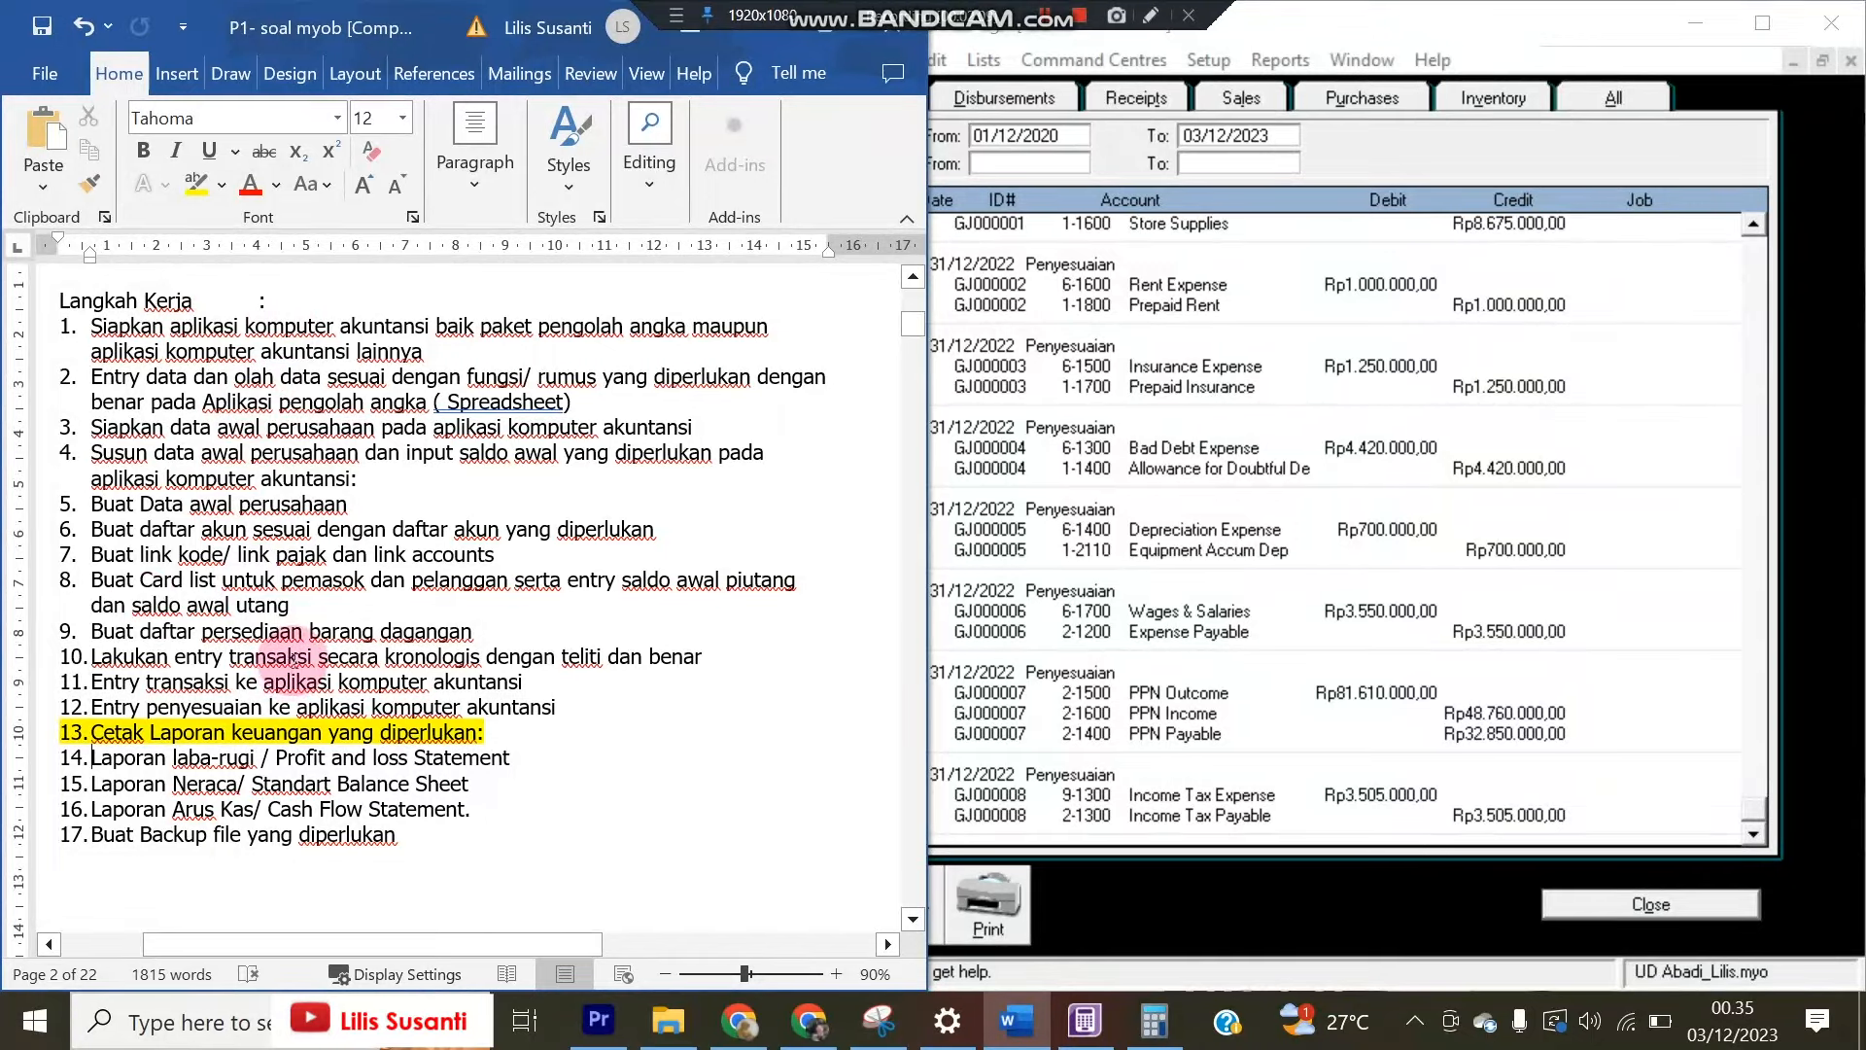
Change the font colour of items 5 to 9 in the Langkah Kerja list to red
left_click_drag(201, 529, 321, 605)
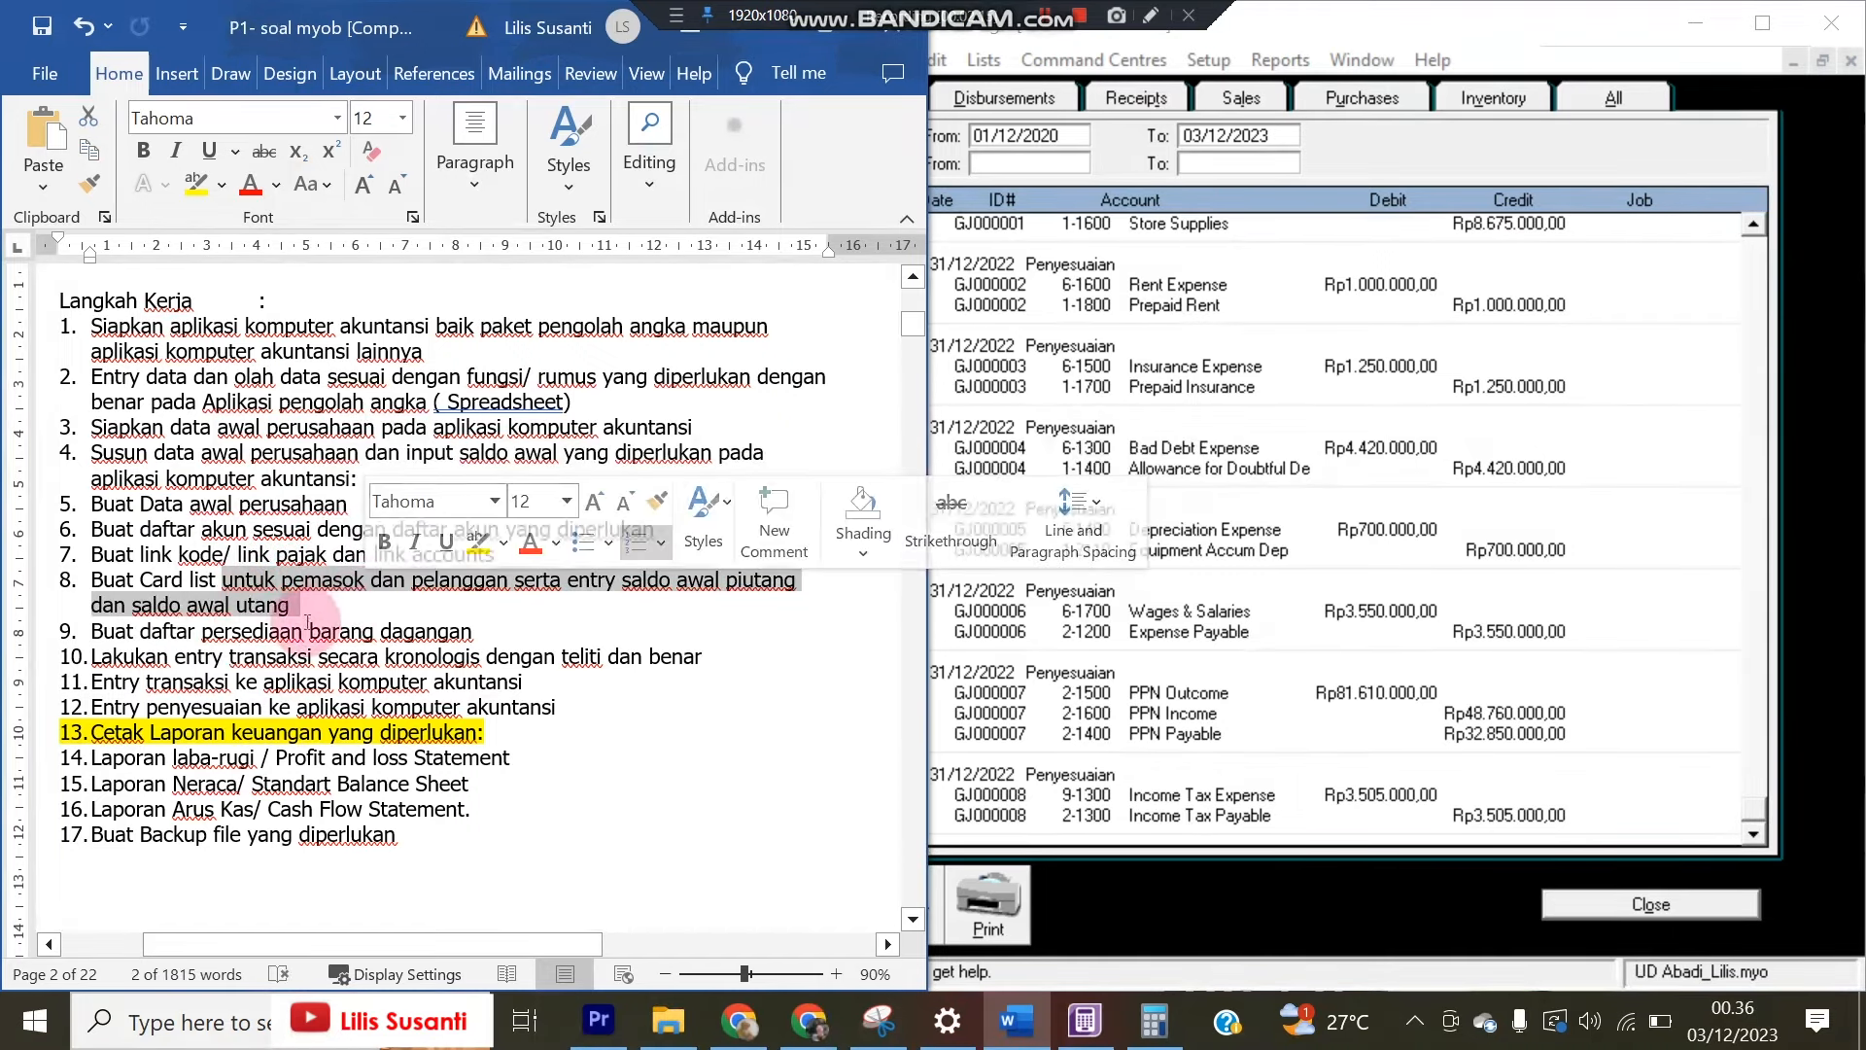
left_click_drag(235, 637, 386, 658)
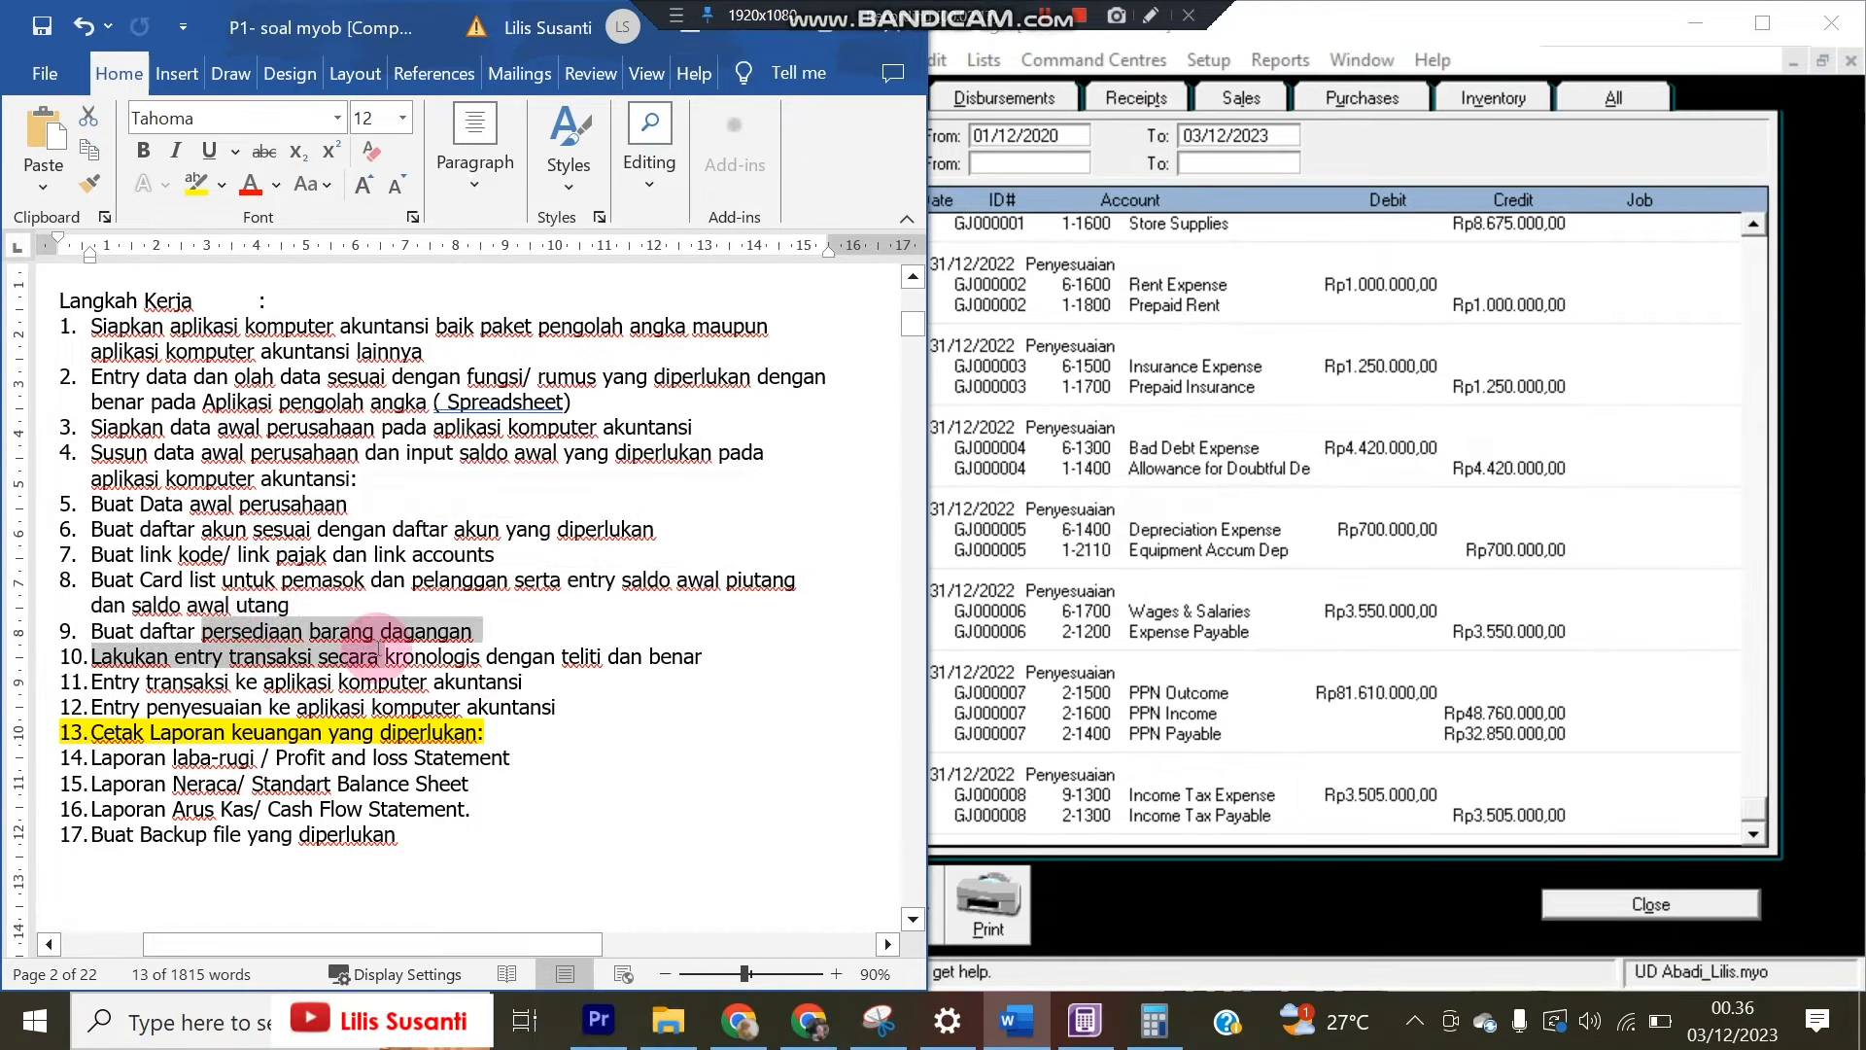
left_click(300, 627)
left_click_drag(473, 631, 104, 504)
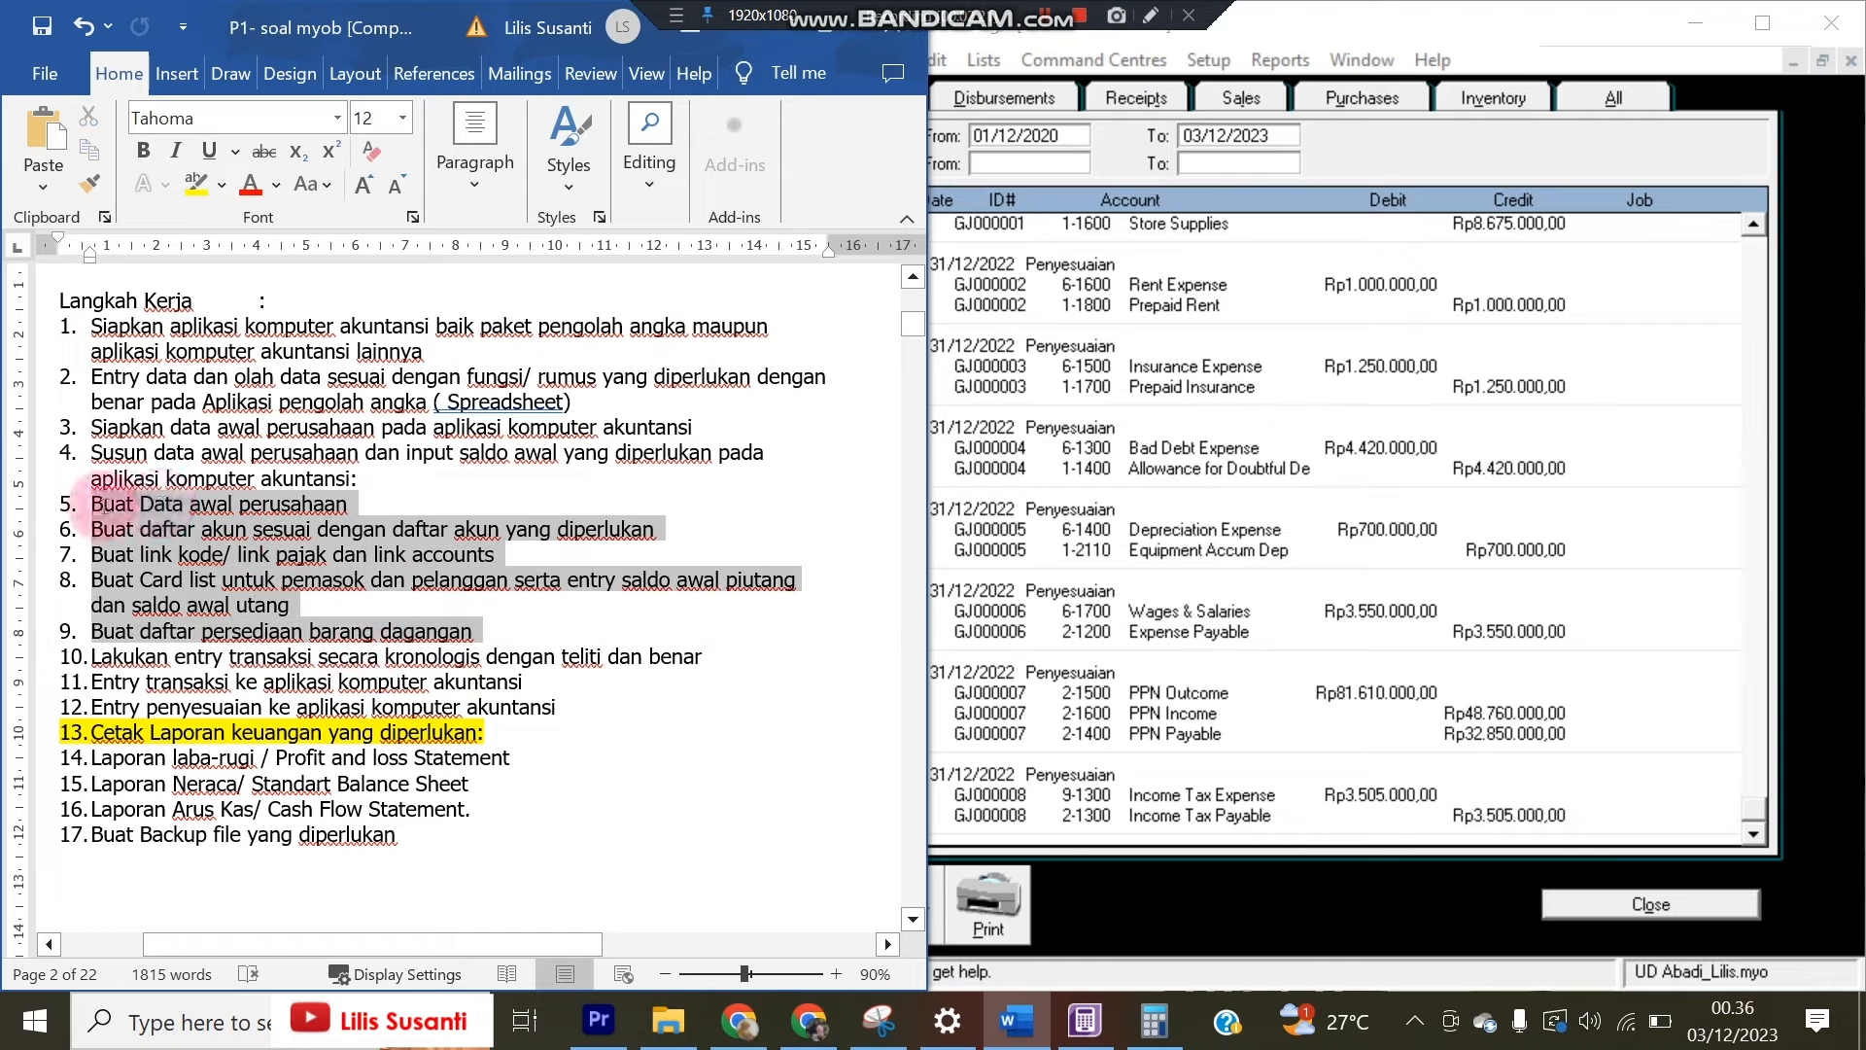
left_click(250, 183)
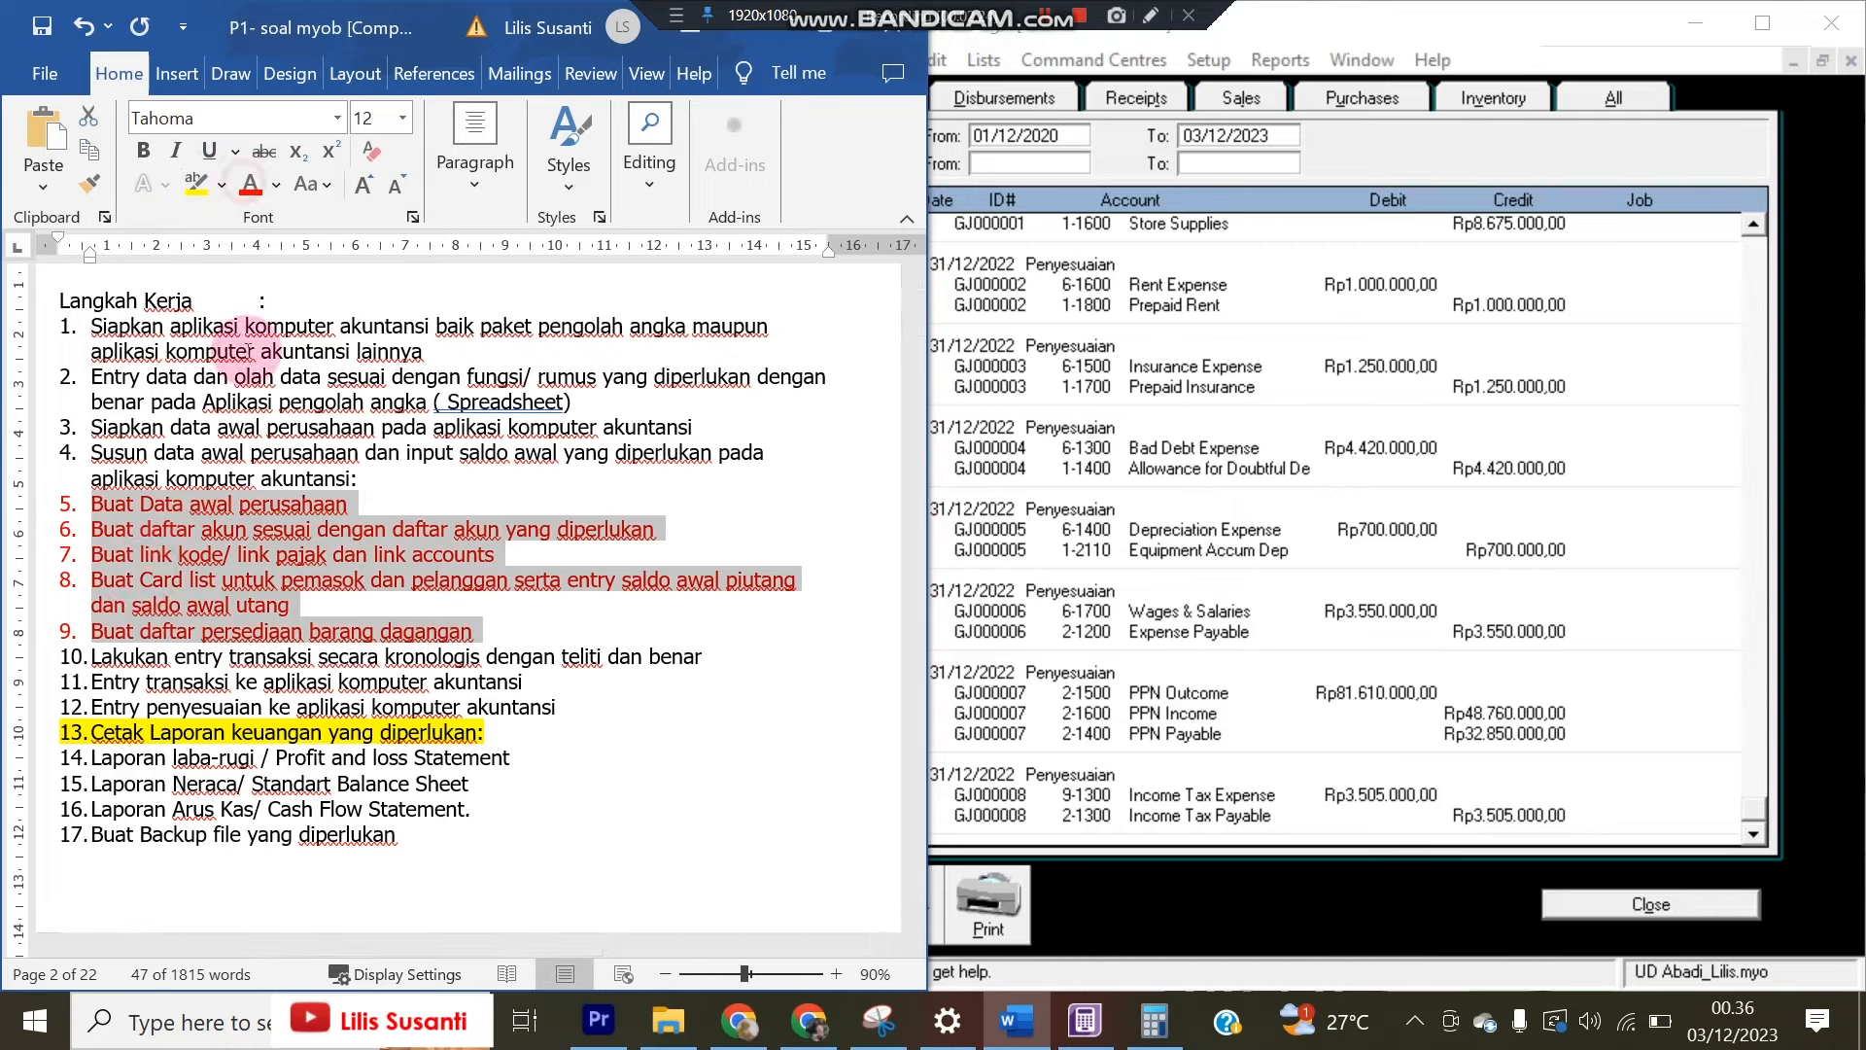
left_click(151, 539)
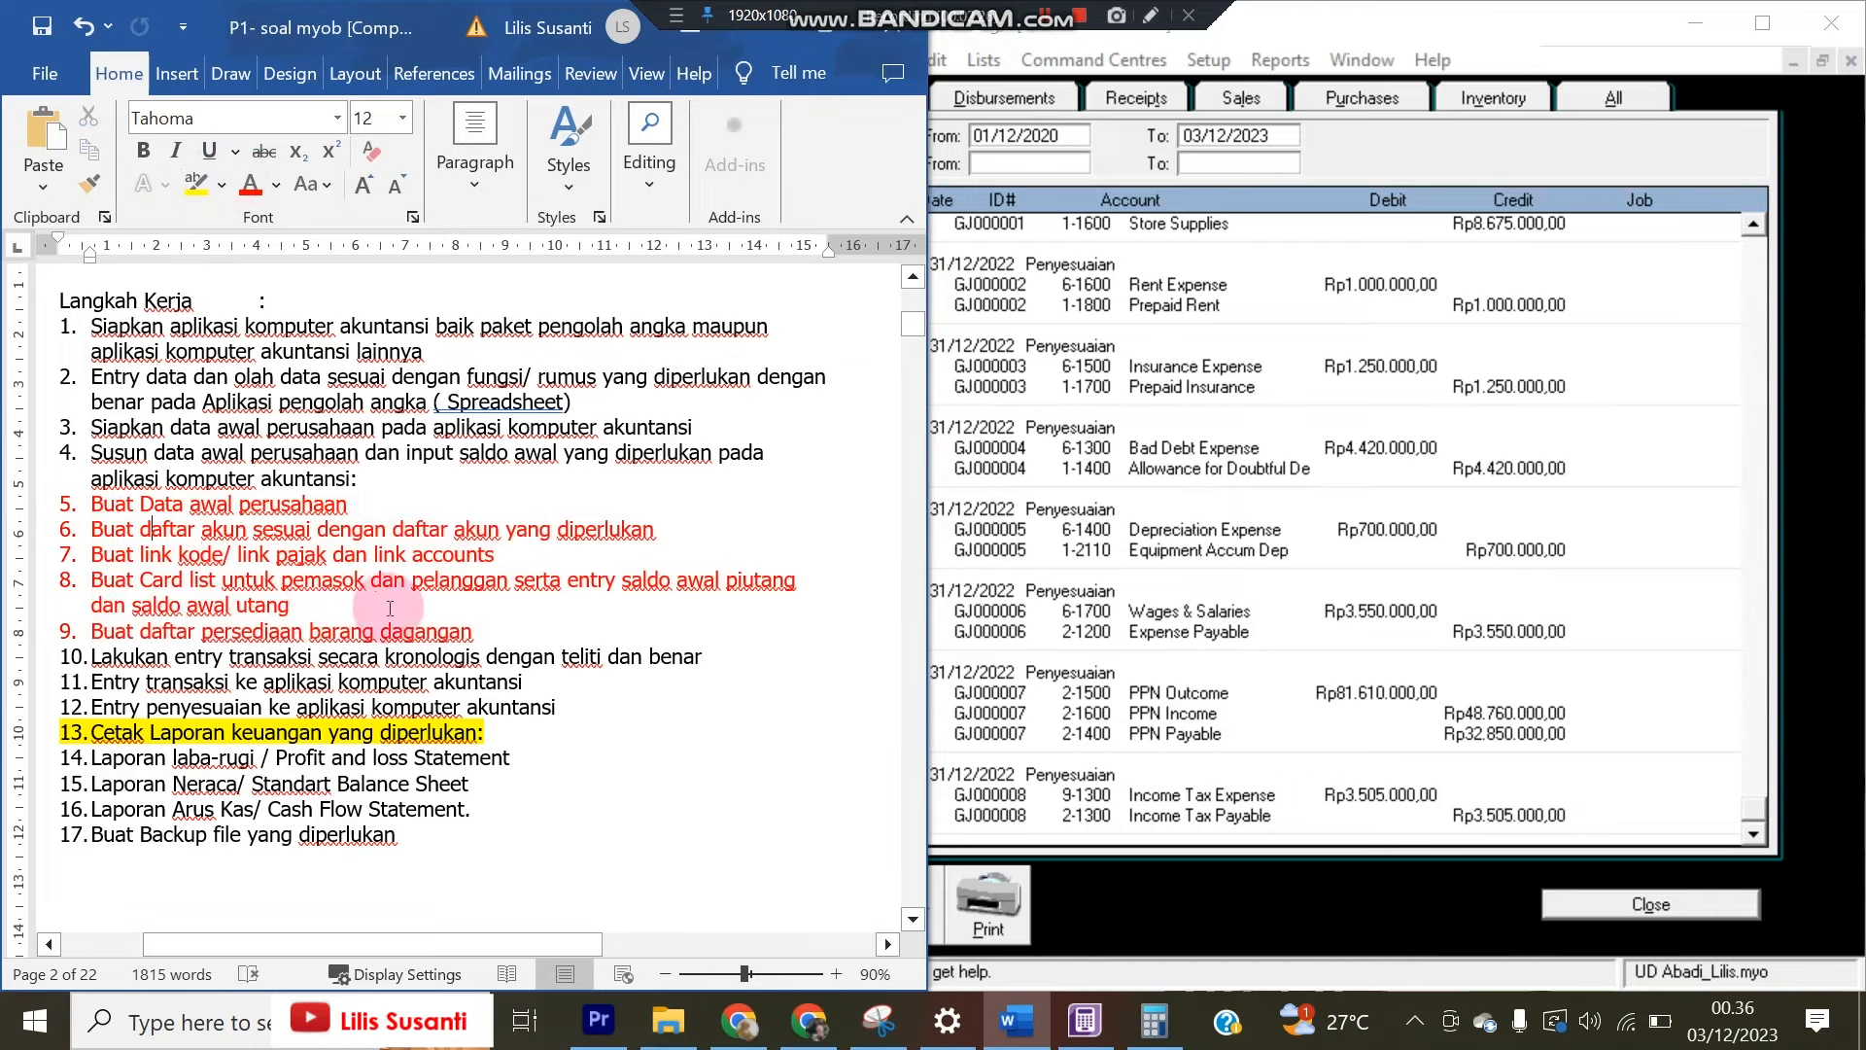
Change the font colour of items 10 and 11 in the Langkah Kerja list to light blue
left_click_drag(126, 669, 723, 686)
left_click(253, 188)
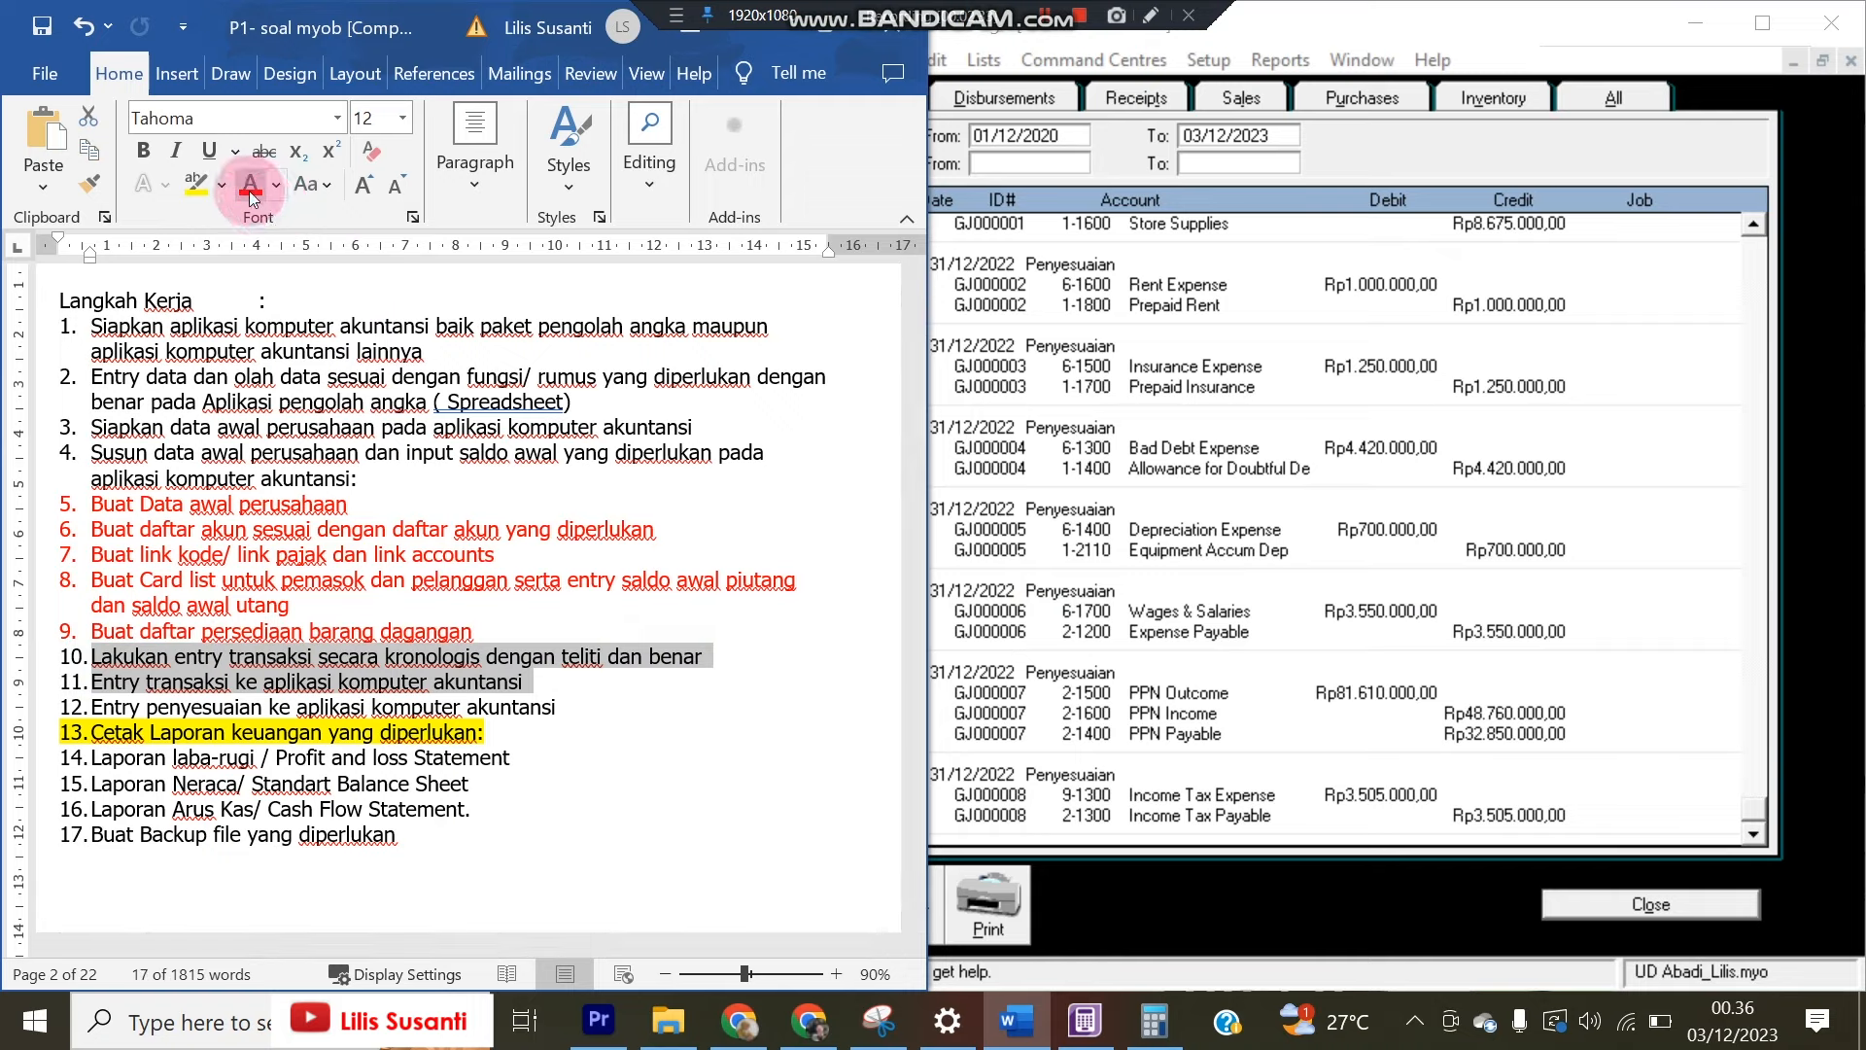
left_click(278, 188)
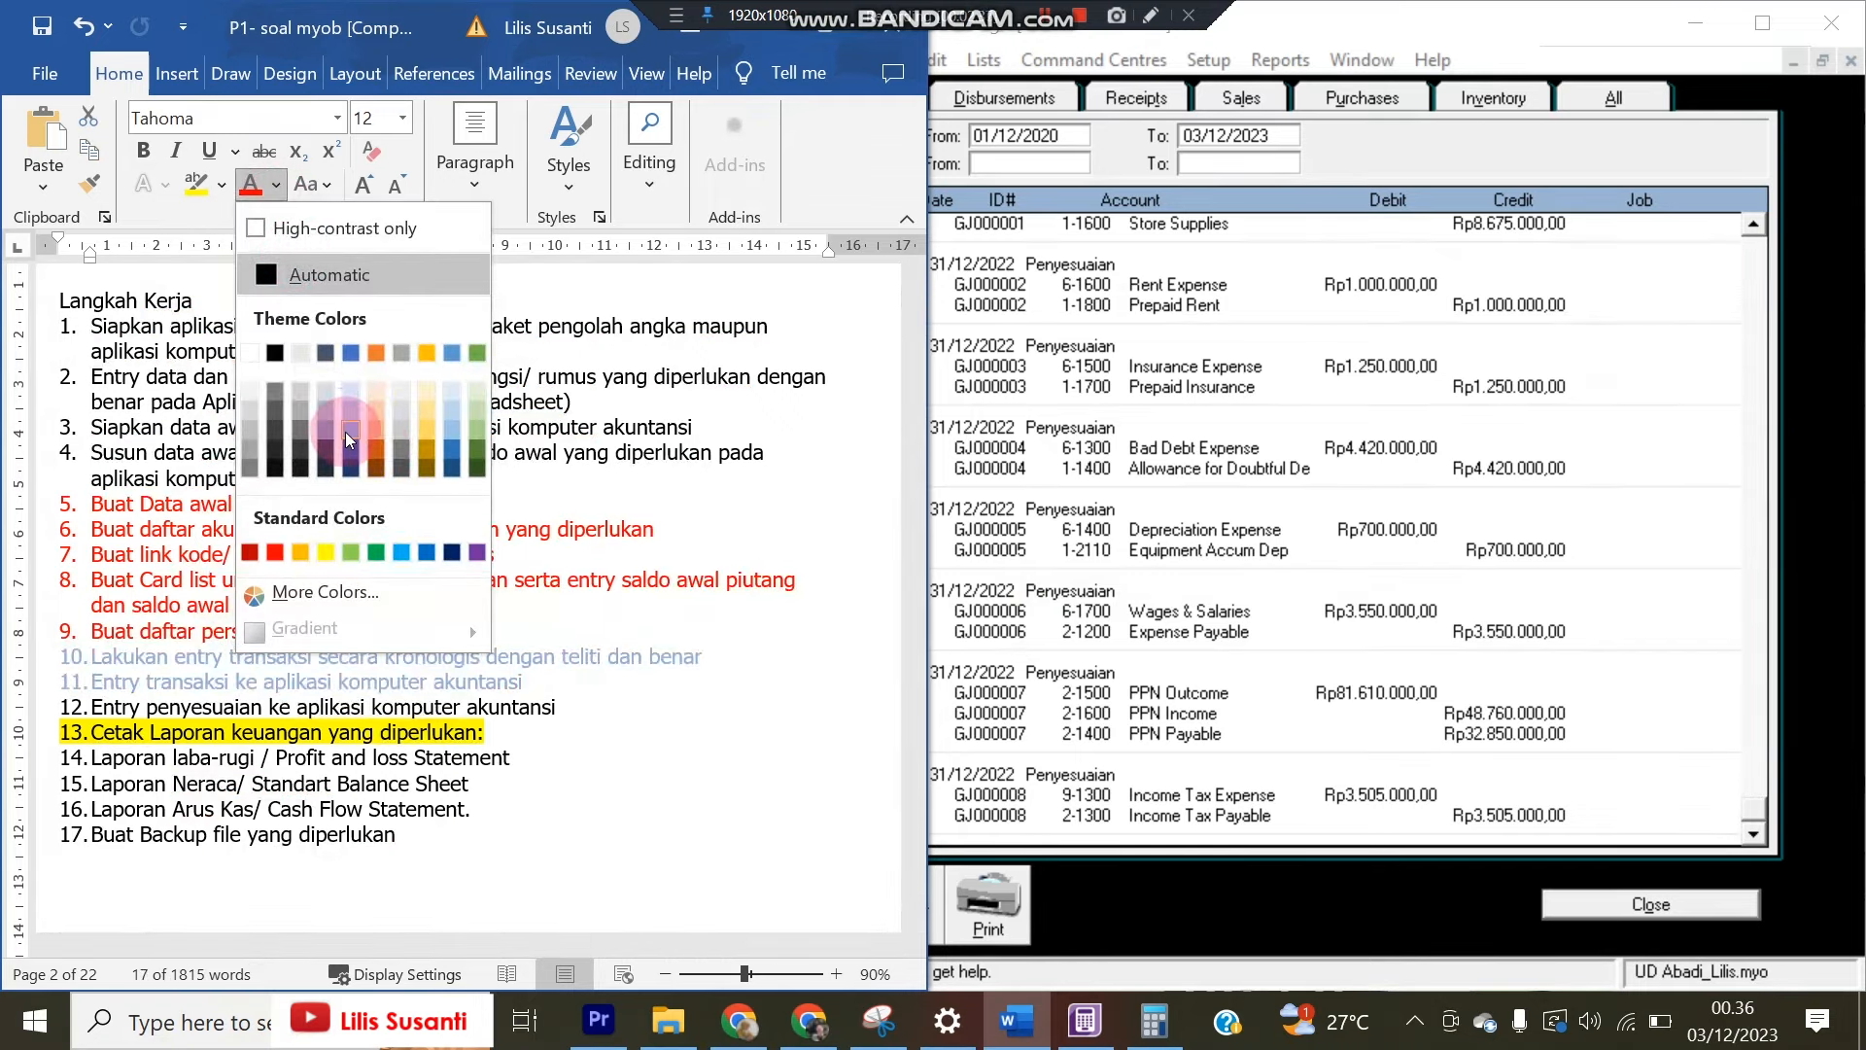
left_click(346, 432)
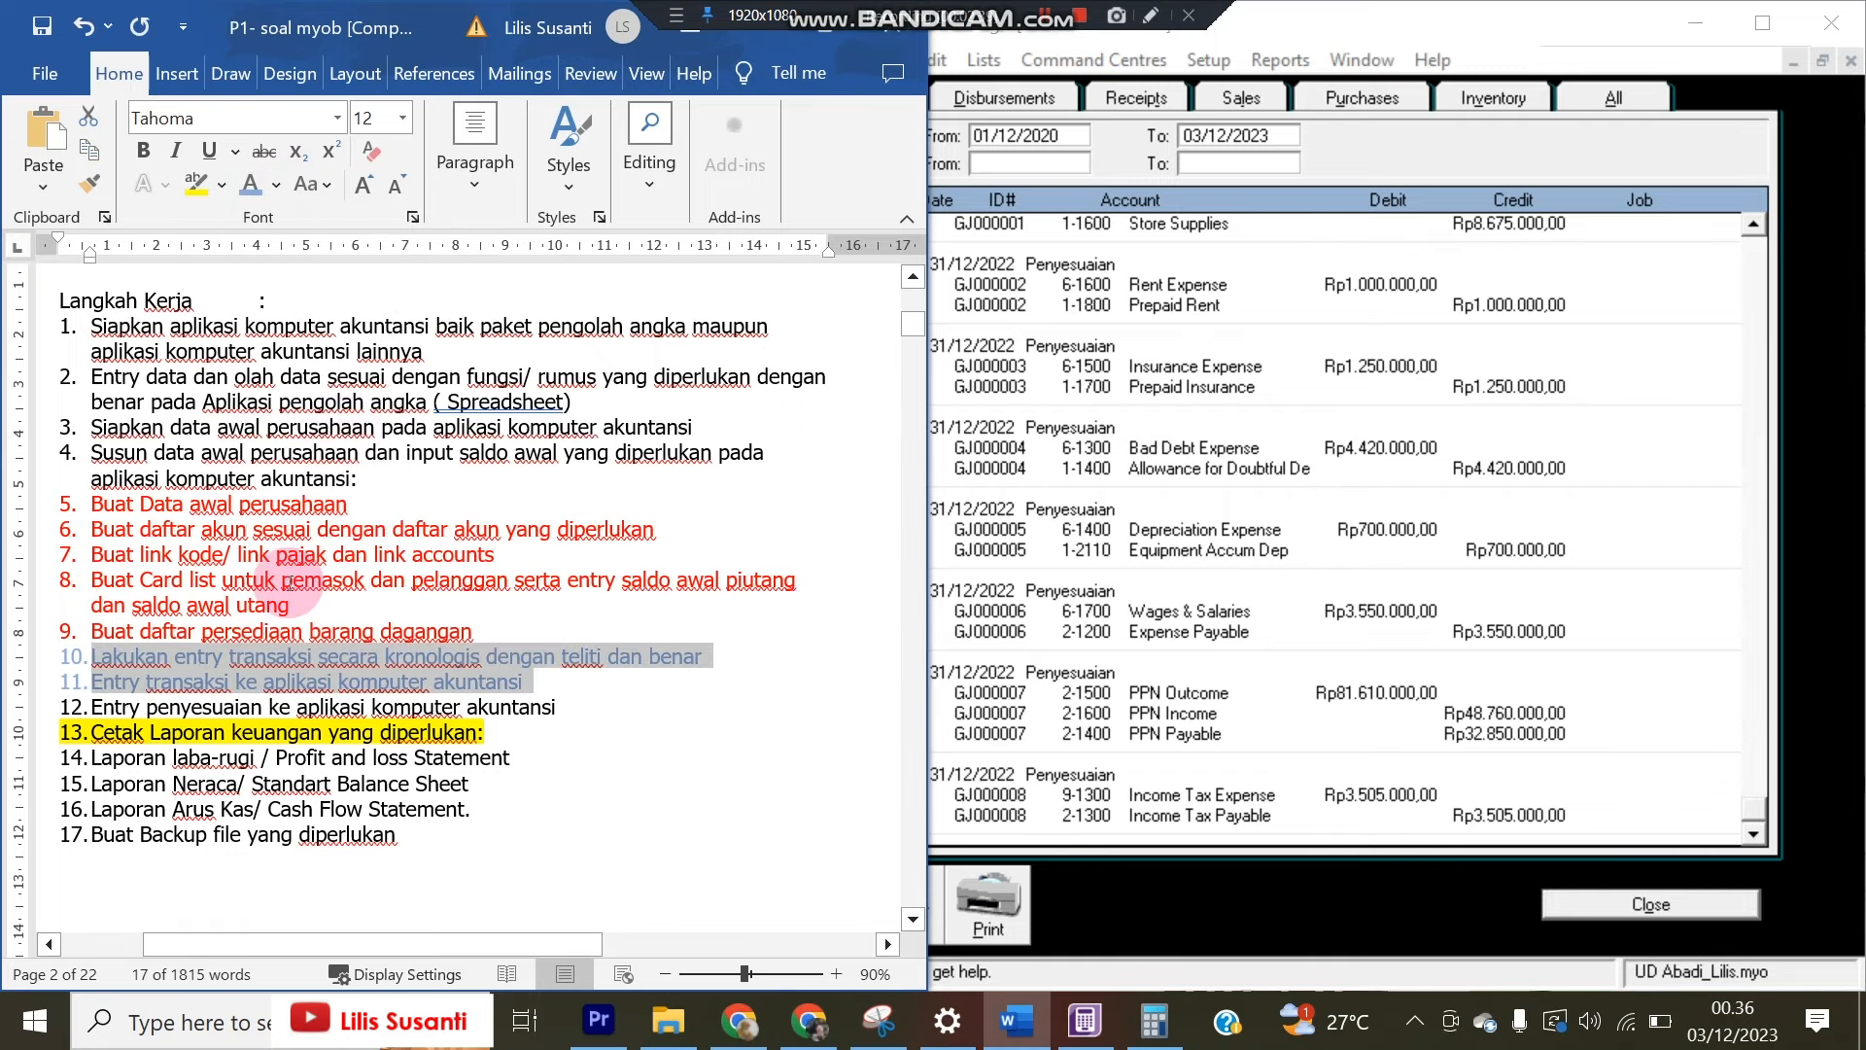
left_click(249, 592)
left_click(150, 725)
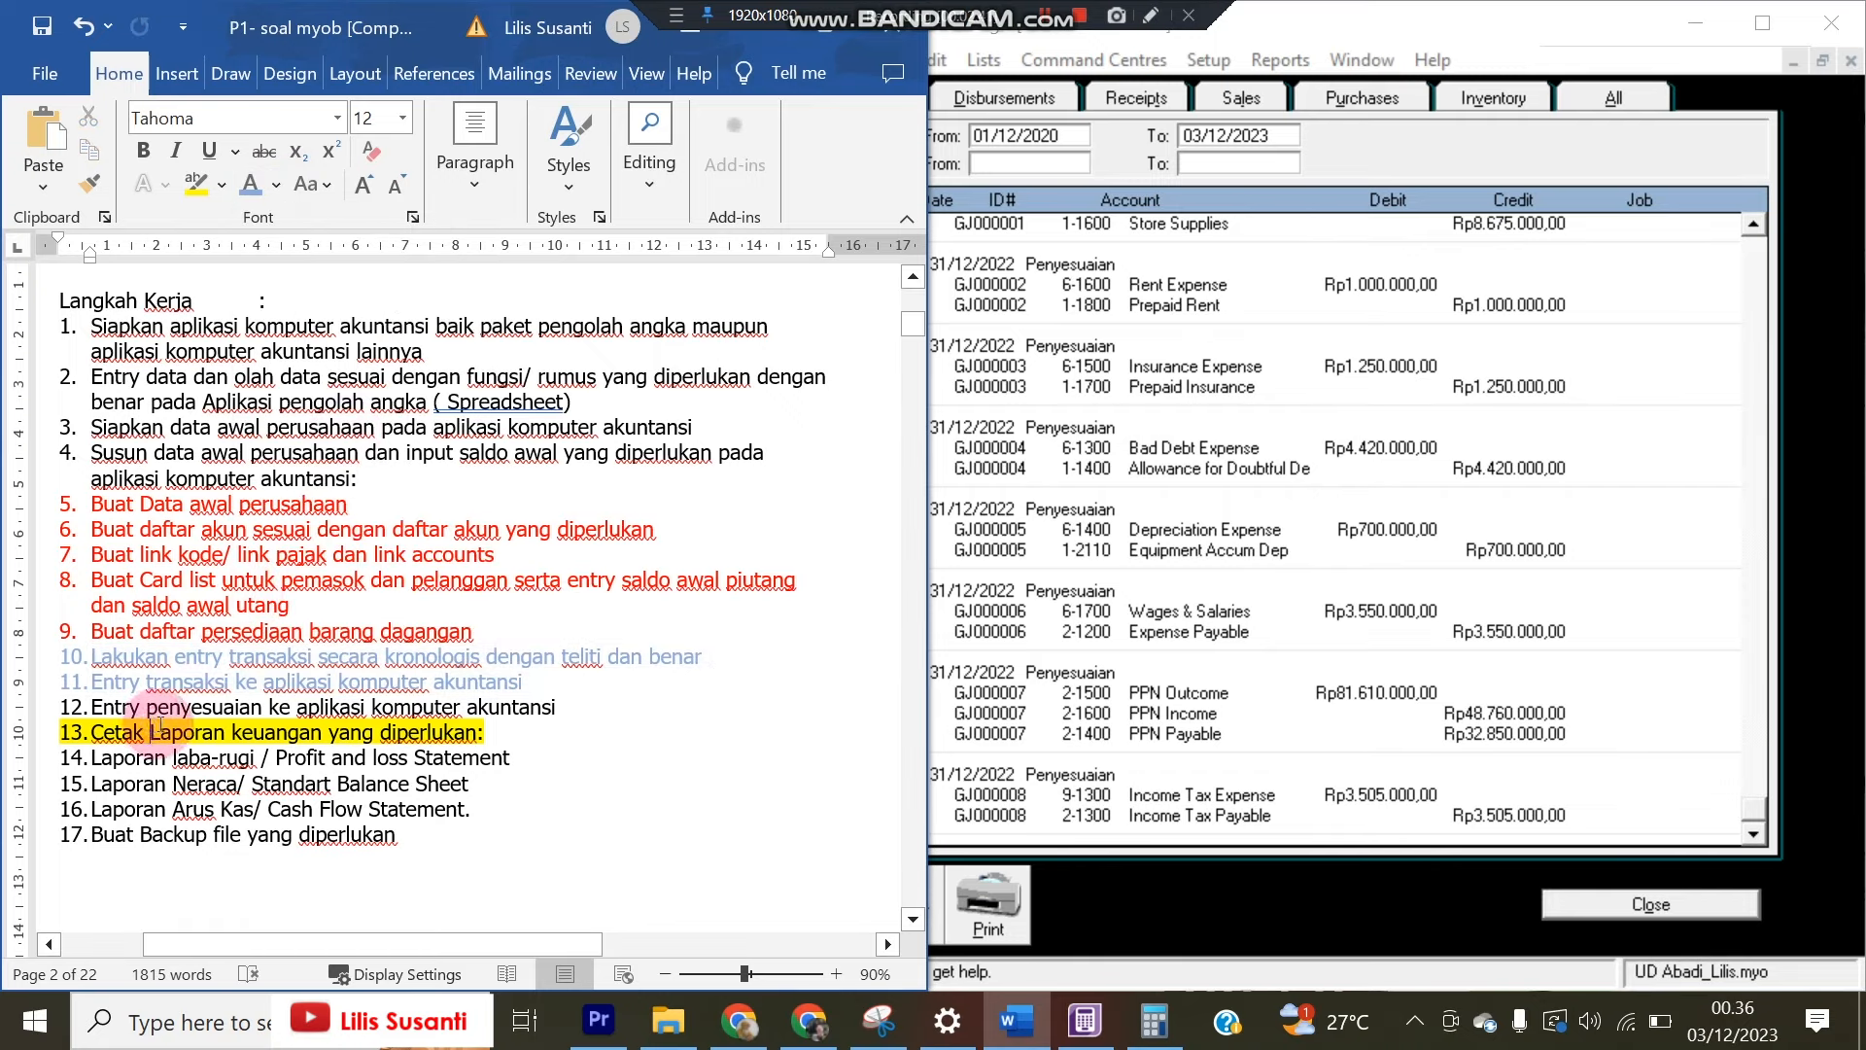
left_click_drag(94, 709, 314, 731)
left_click(141, 737)
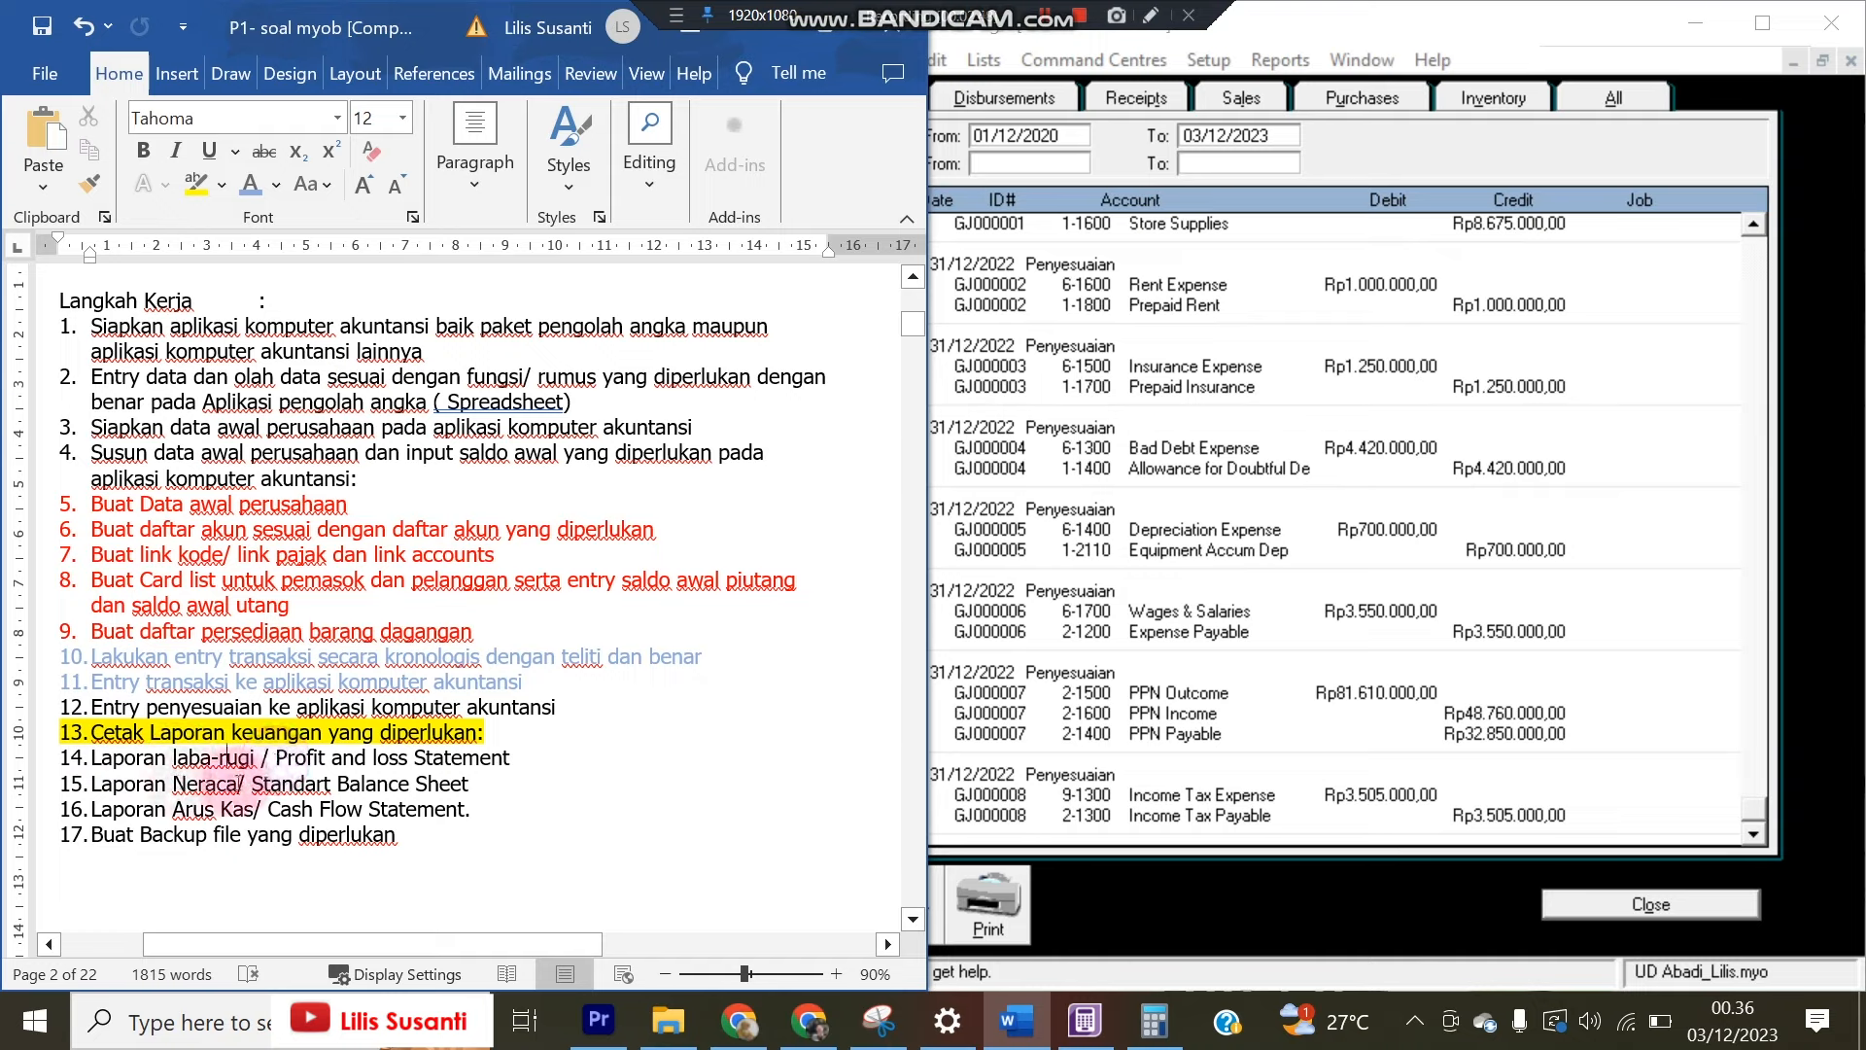
Switch to ABSS, close the transaction journal and display the accrual Income Statement for 01/01/2022 to 31/12/2022
left_click(1553, 908)
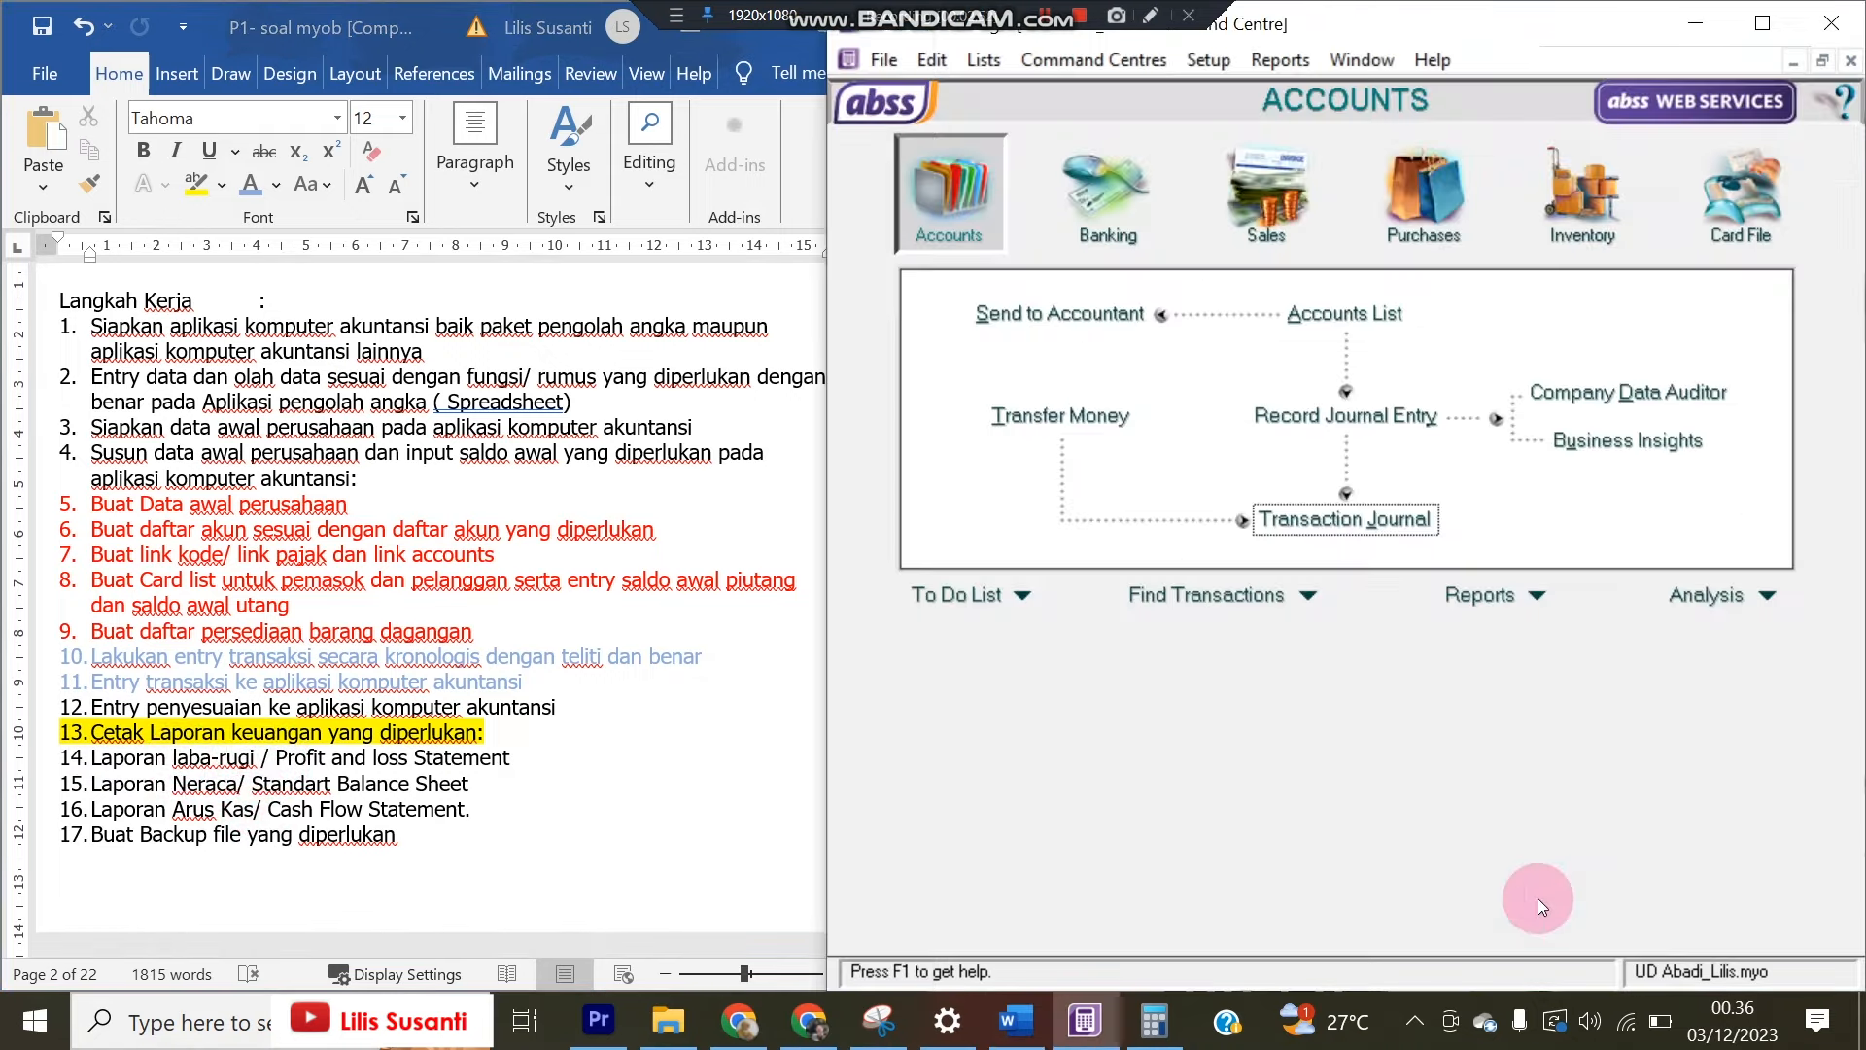
left_click(1492, 595)
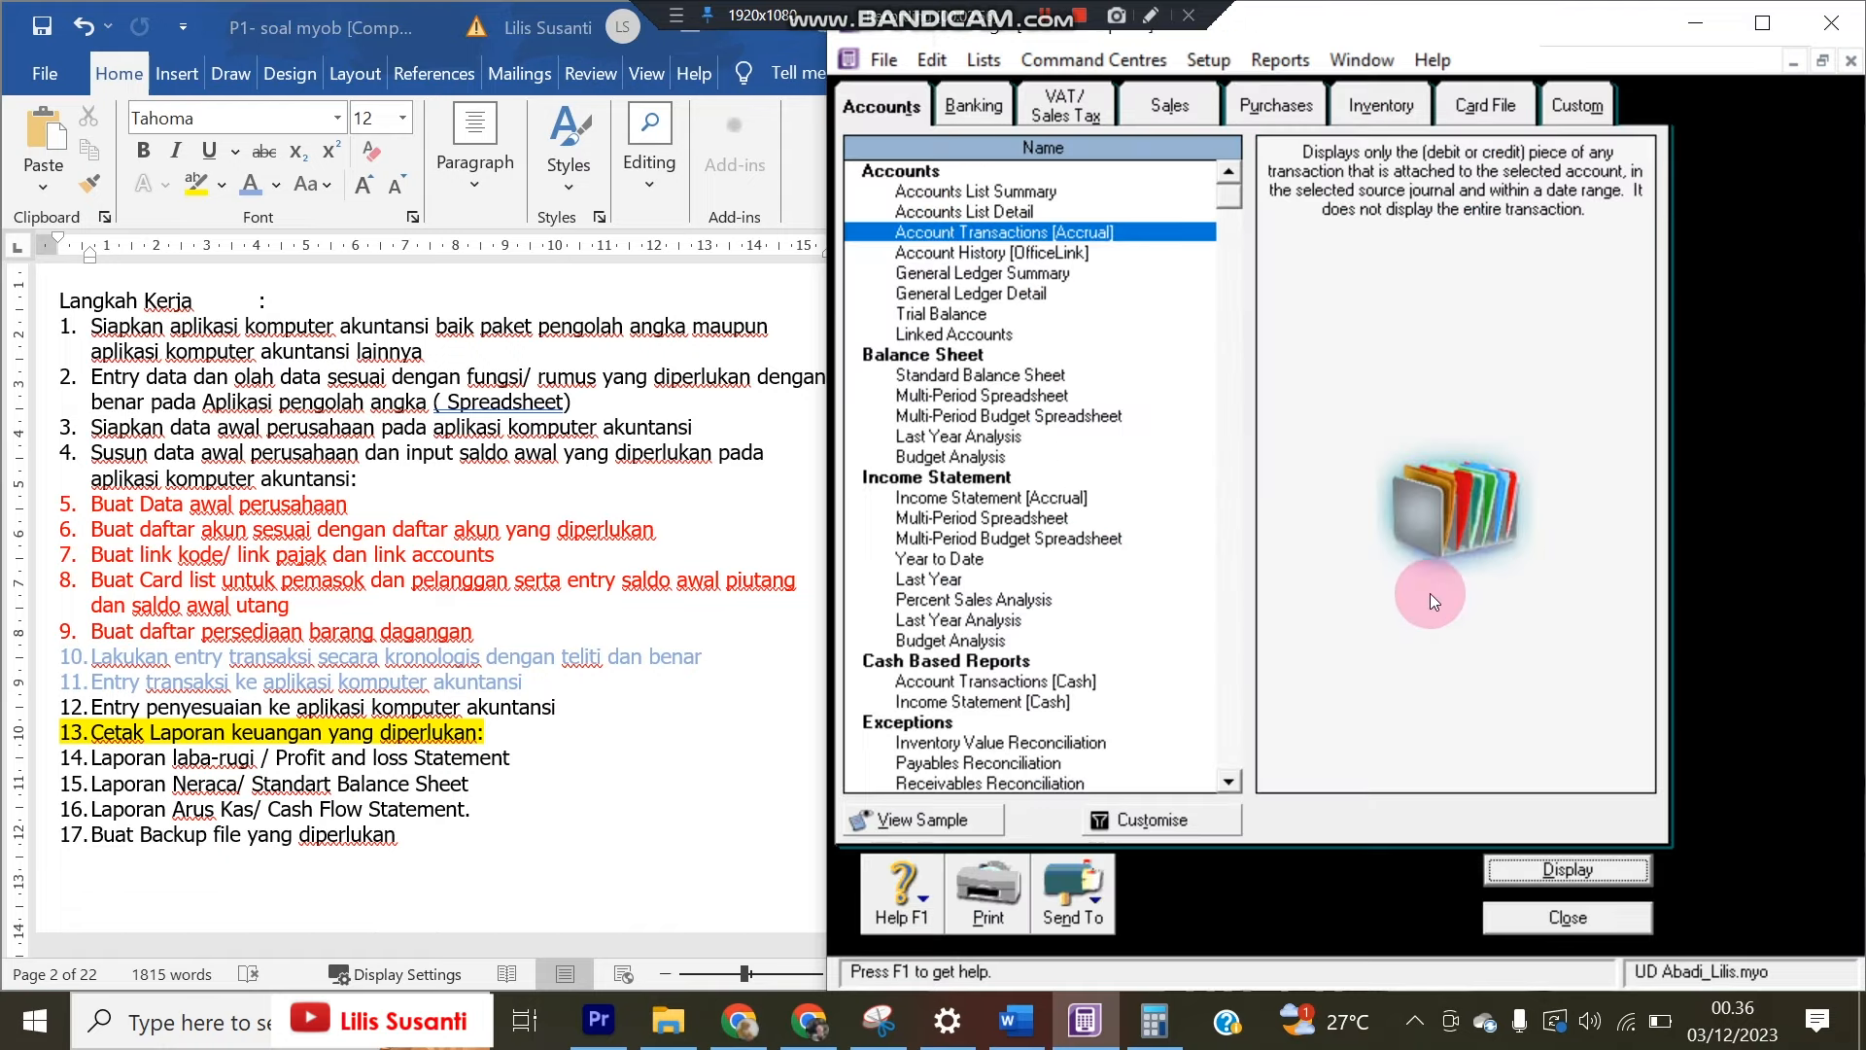
left_click(948, 498)
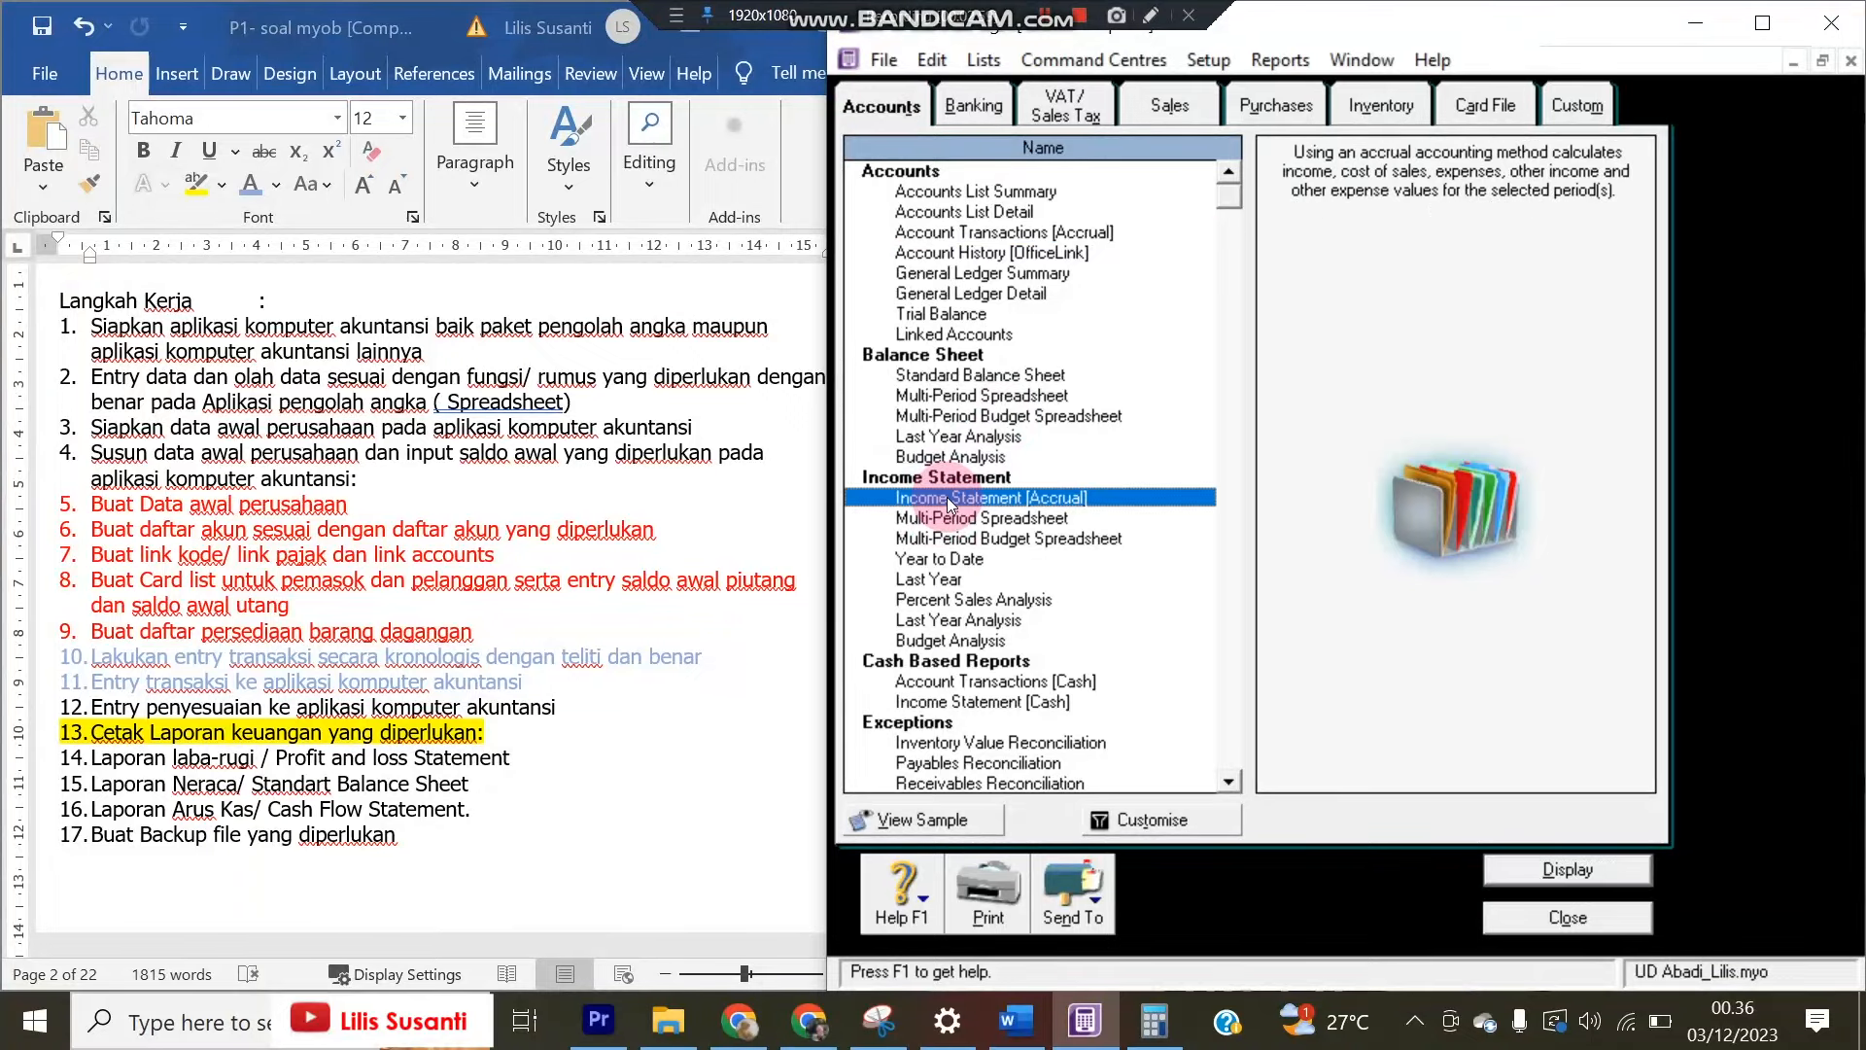
double_click(946, 497)
left_click(1057, 455)
left_click(1069, 478)
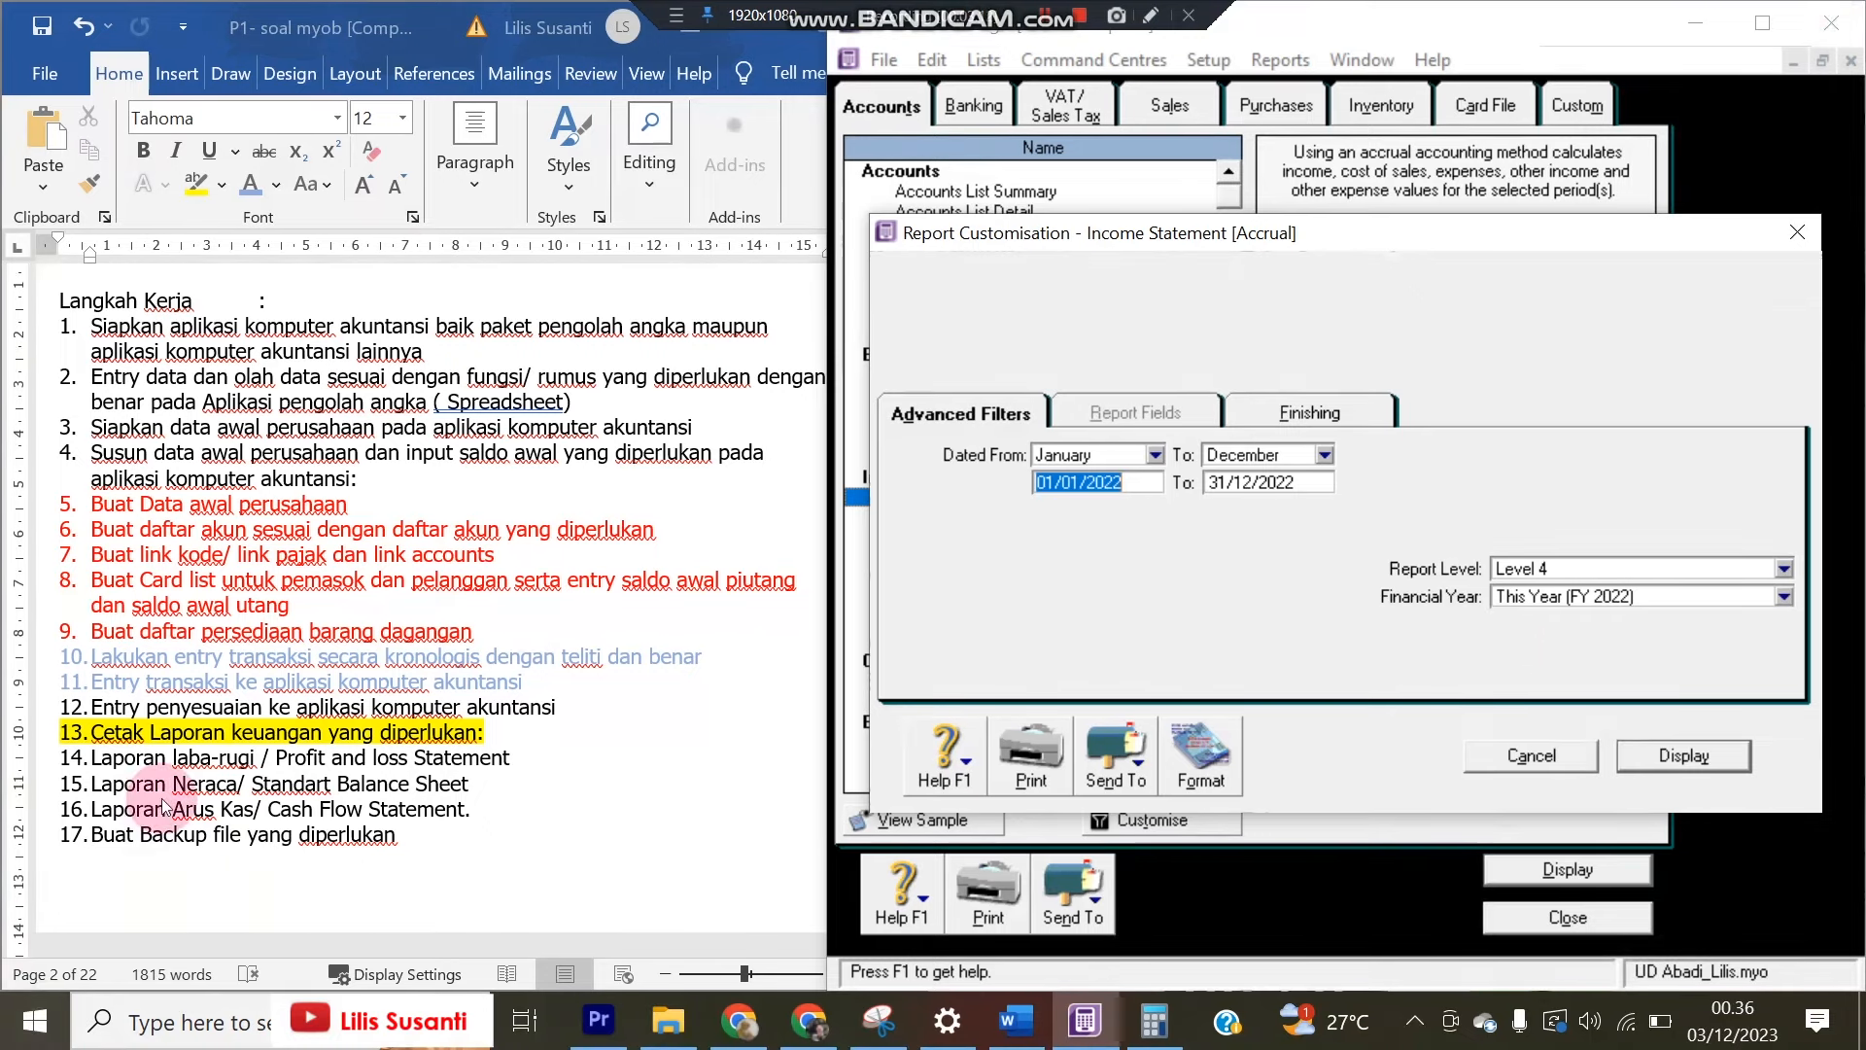
left_click(1668, 760)
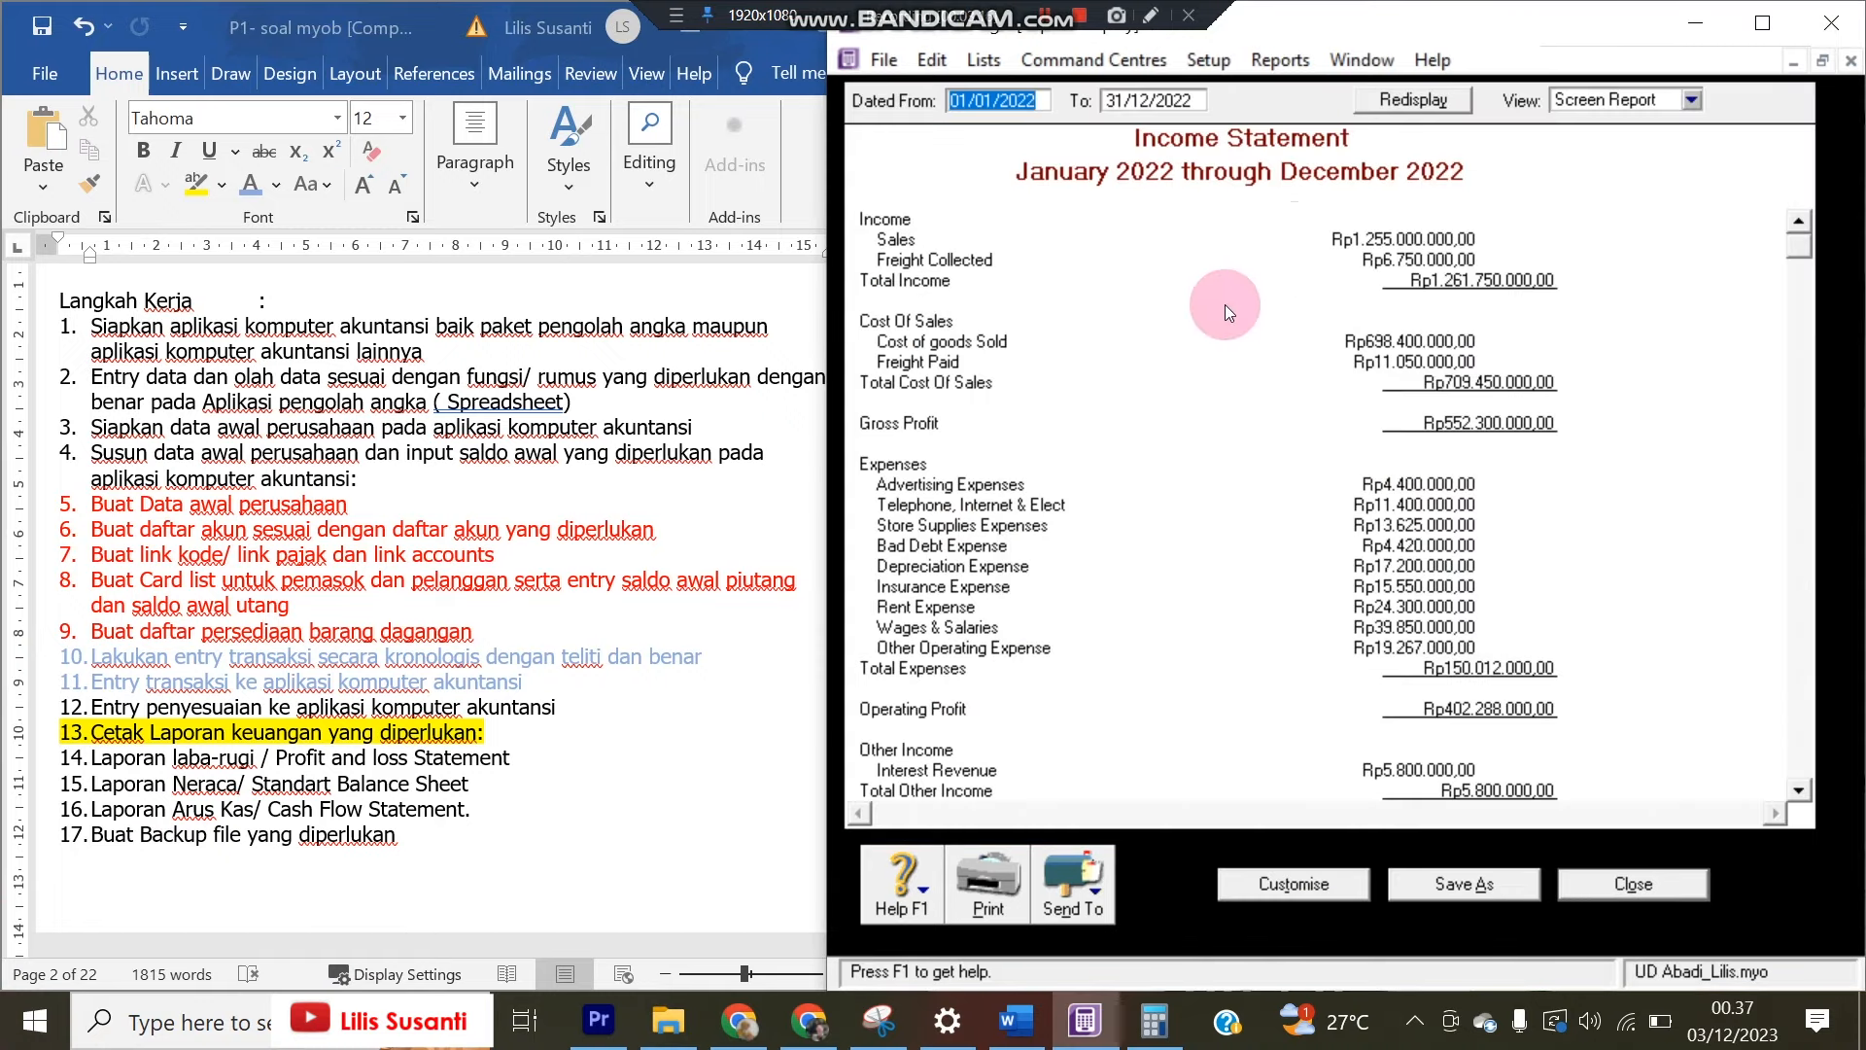
scroll(1195, 433, "down", 3)
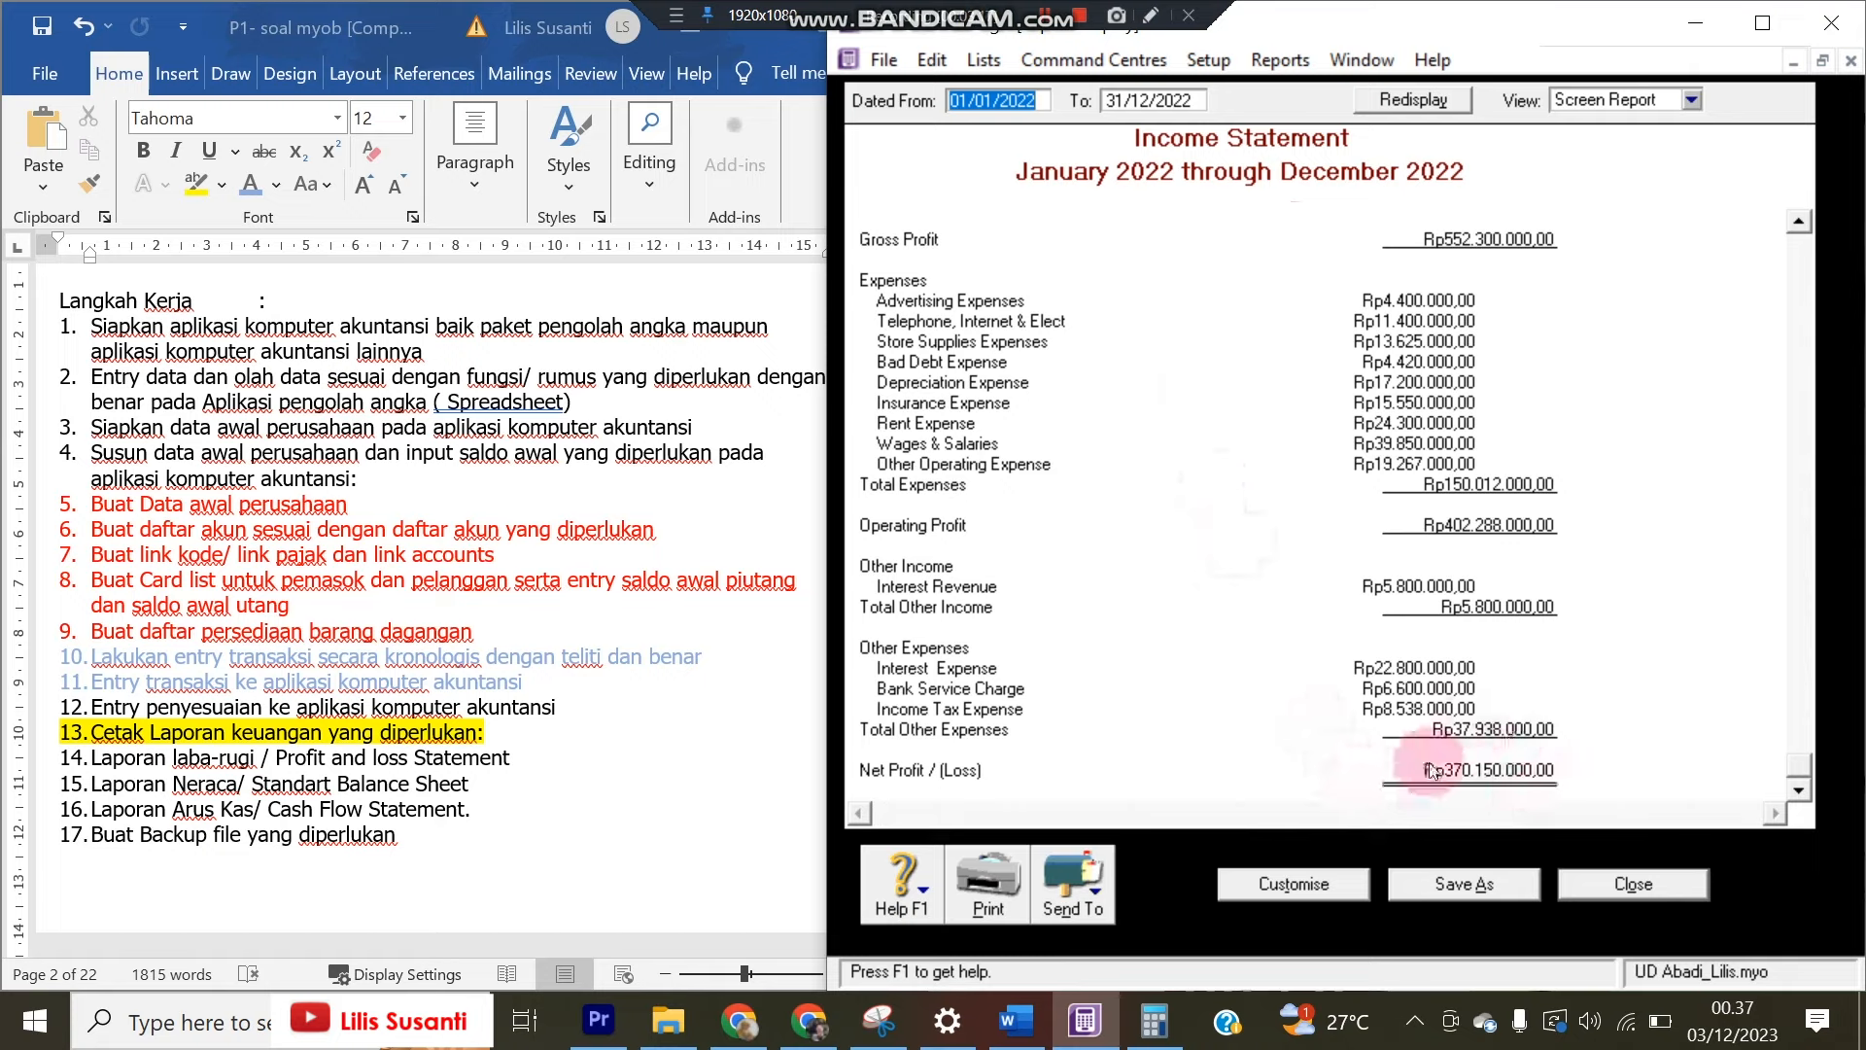
scroll(1105, 581, "up", 3)
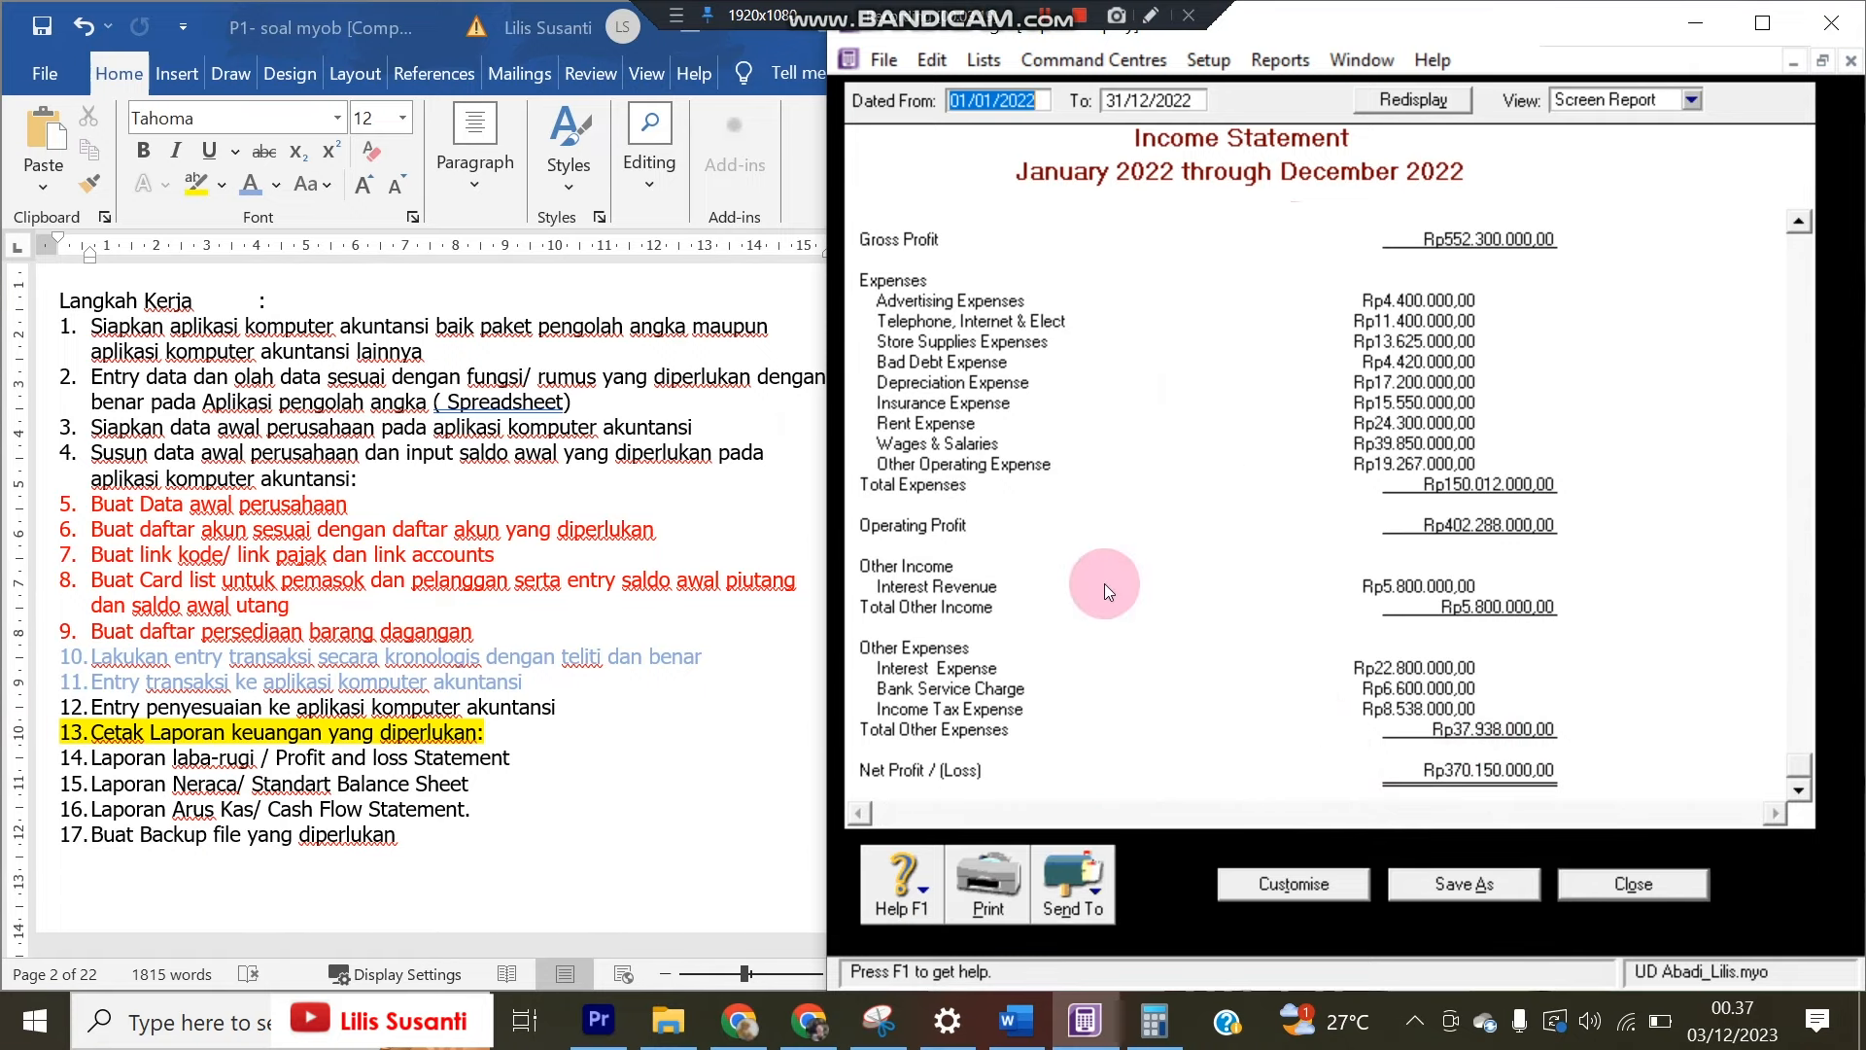
Save the Income Statement as a PDF in the UD Abadi folder, appending an underscore and the preparer's first name, and close the report
left_click(1071, 884)
left_click(1071, 836)
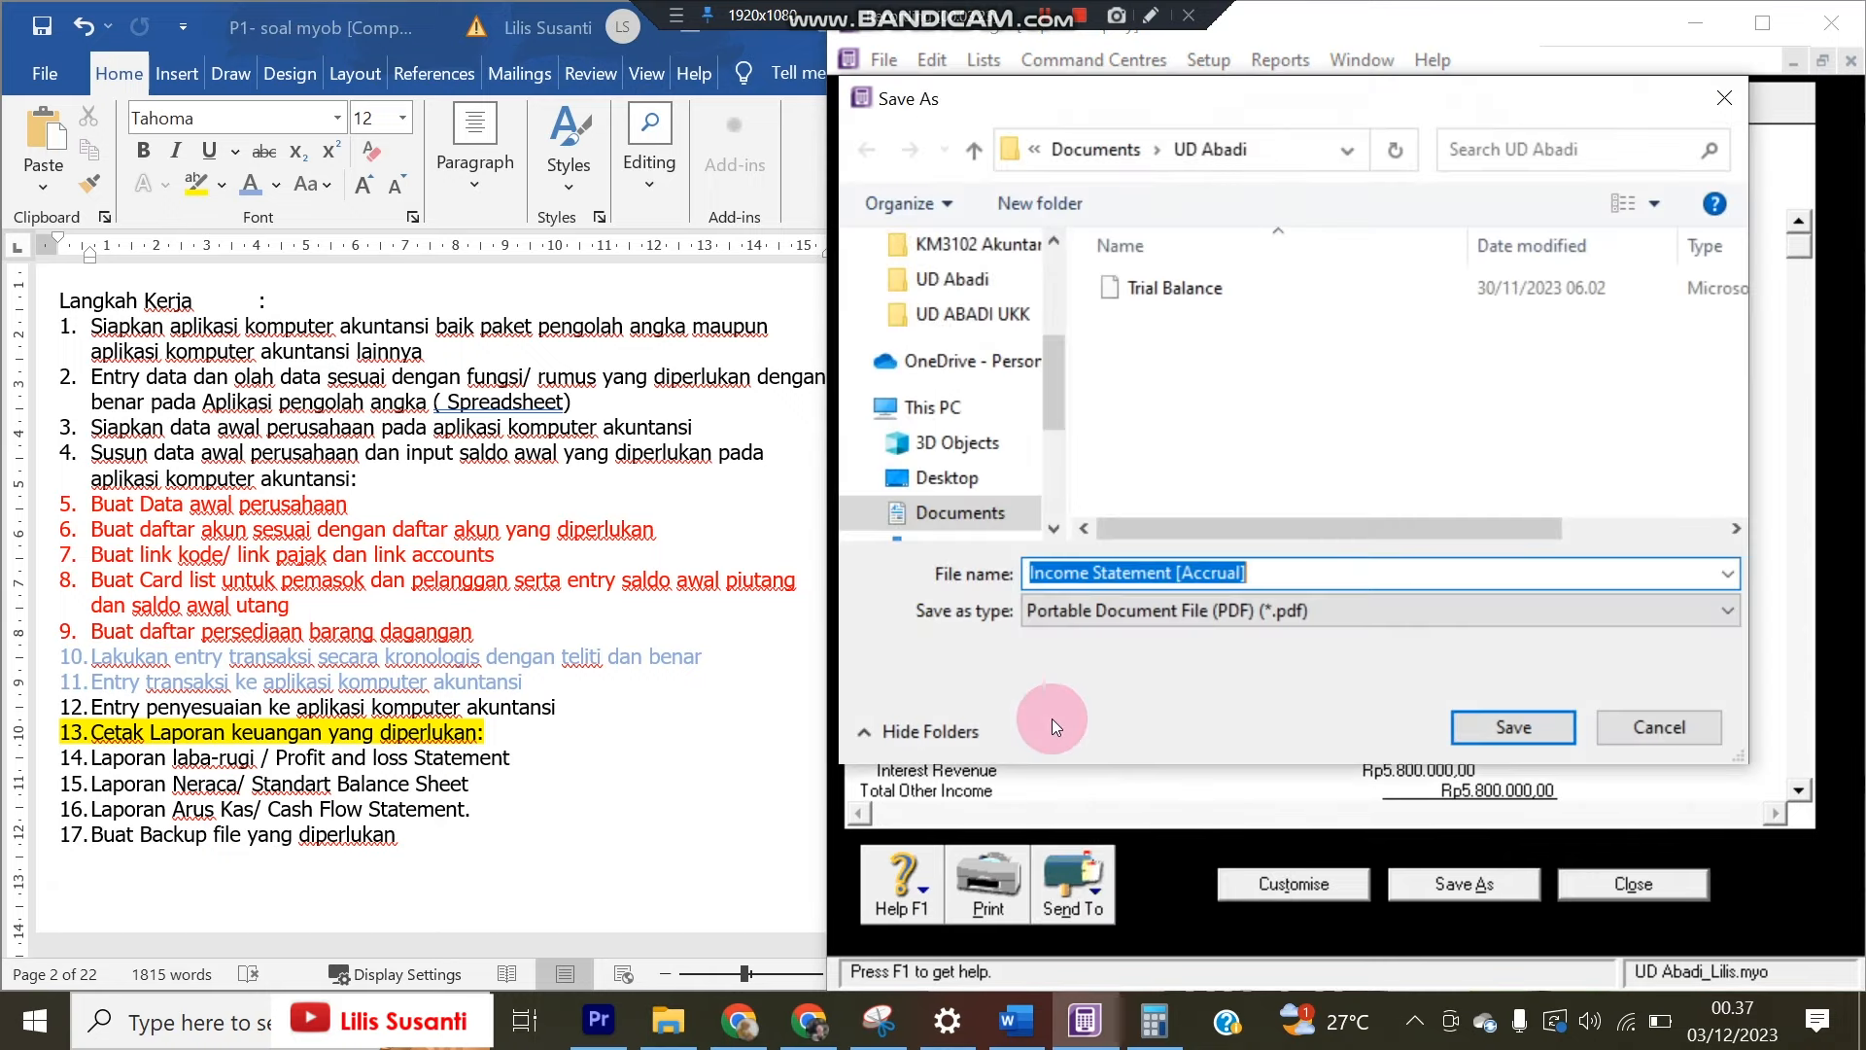
left_click(1276, 577)
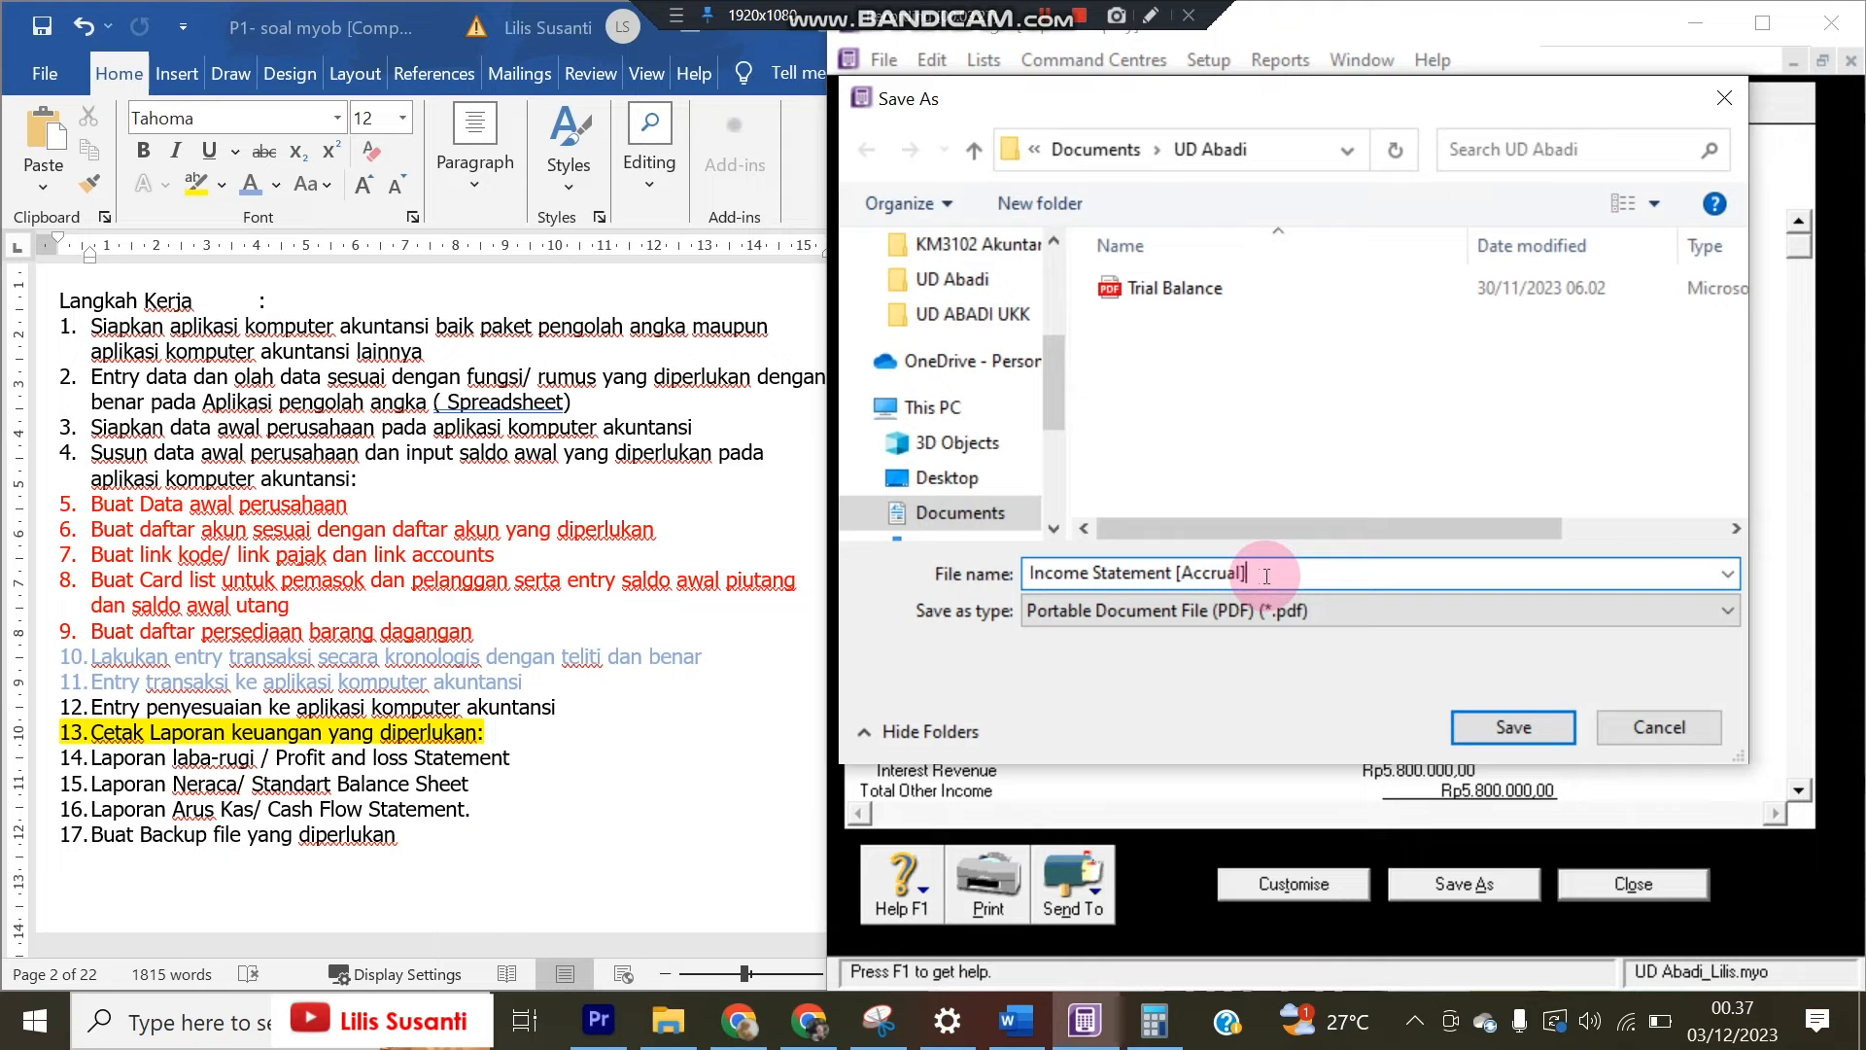
type("_lilis")
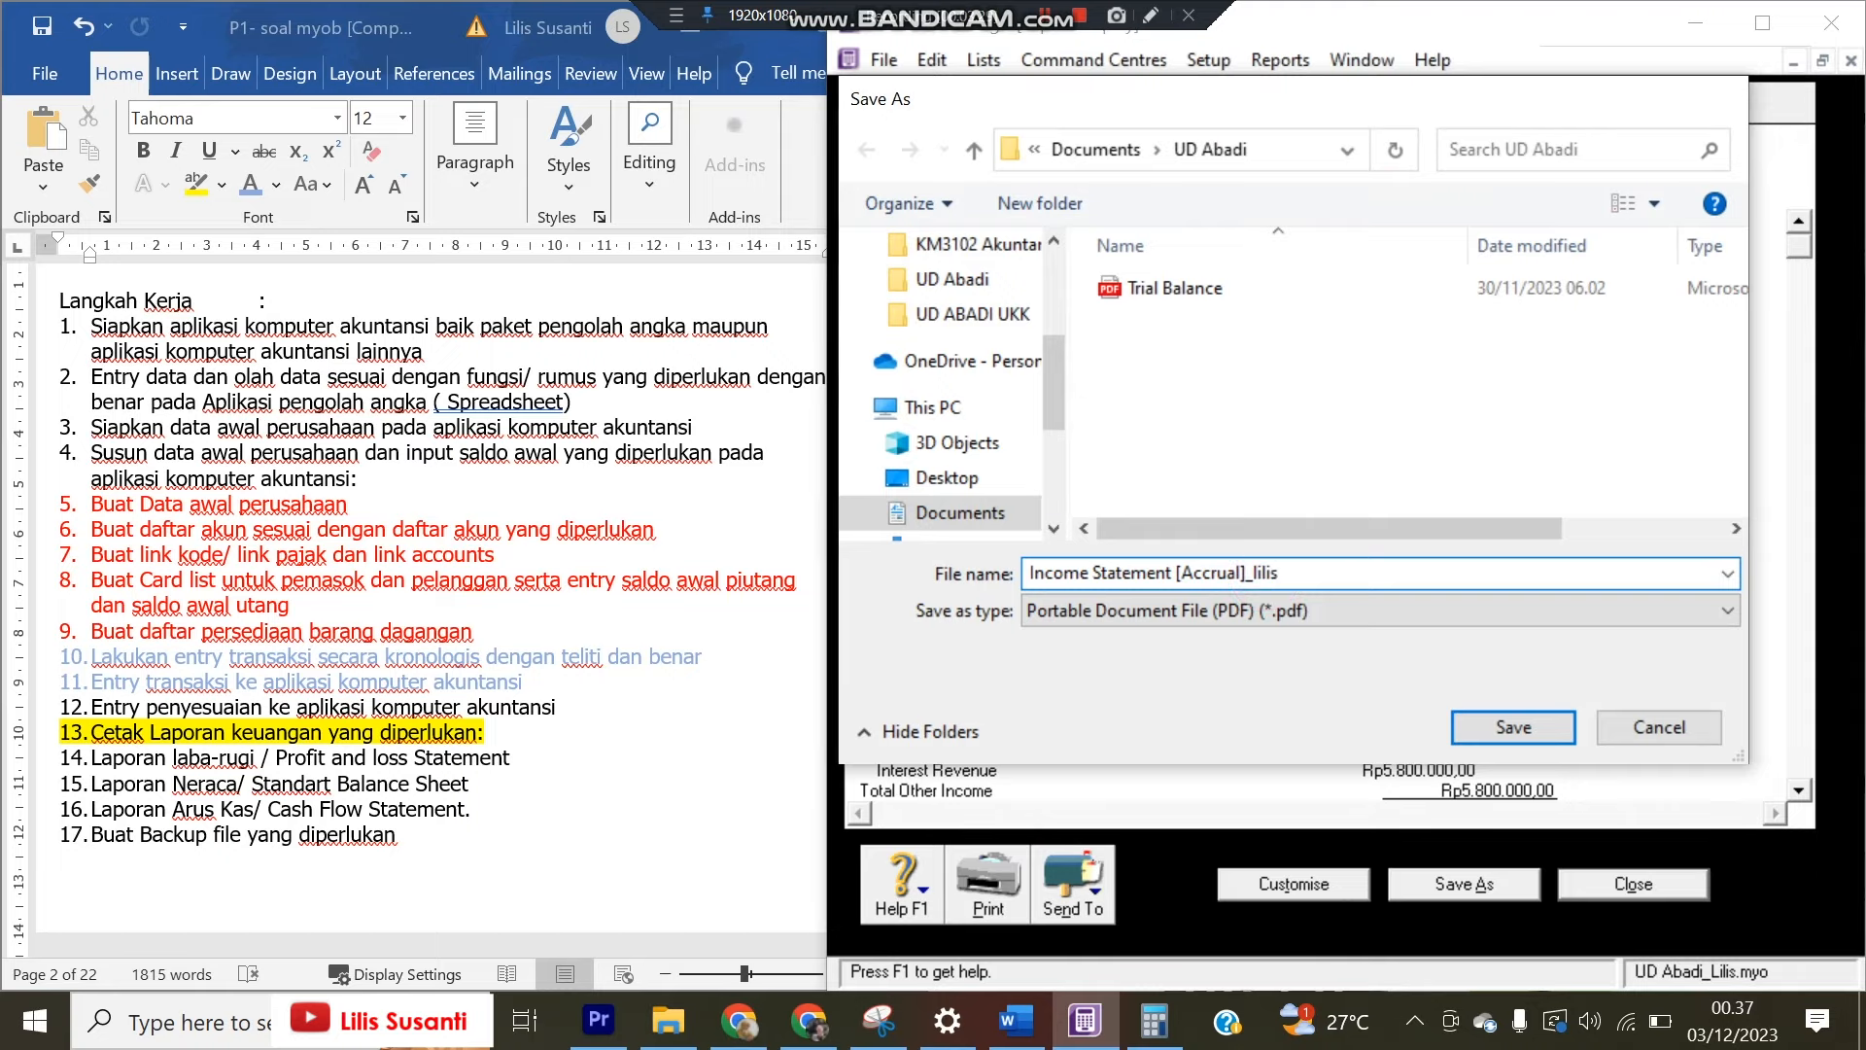
key("Return")
left_click(1635, 883)
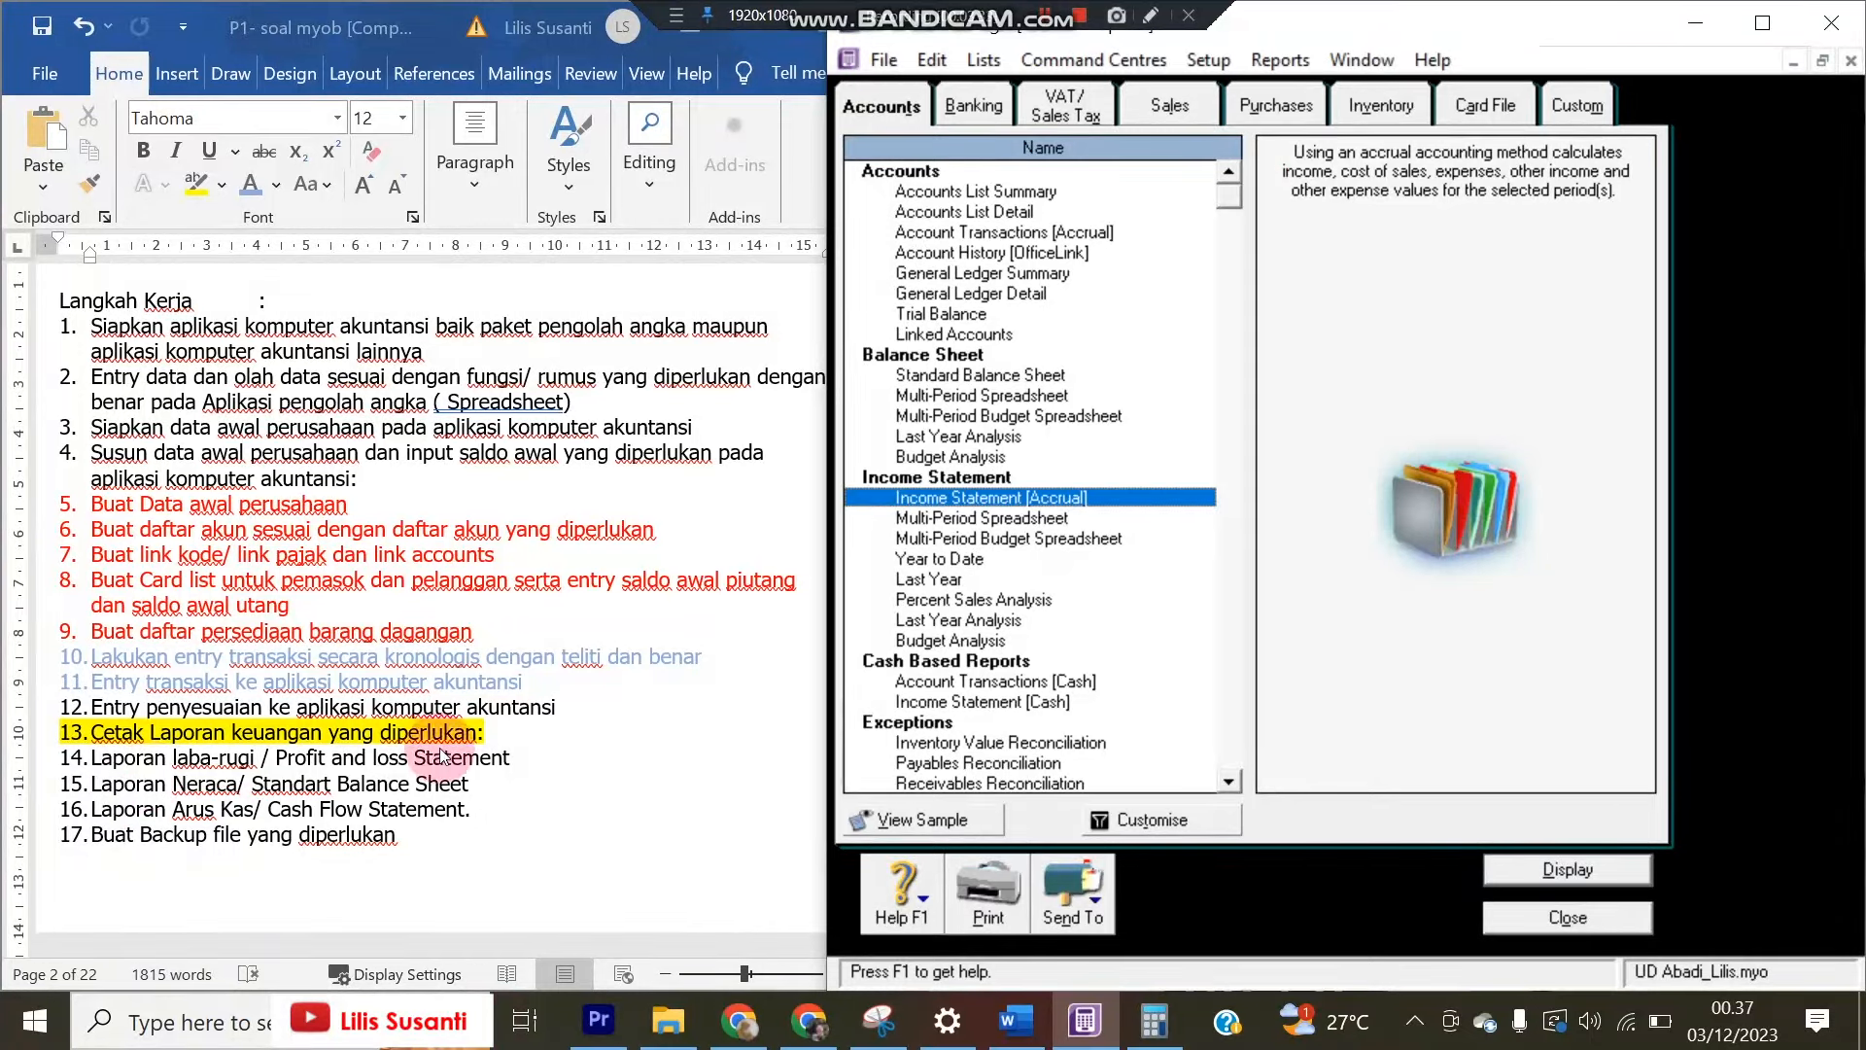
Display the Standard Balance Sheet as of 31/12/2022 and save it as a PDF in UD Abadi with an underscore and the preparer's first name appended
double_click(977, 379)
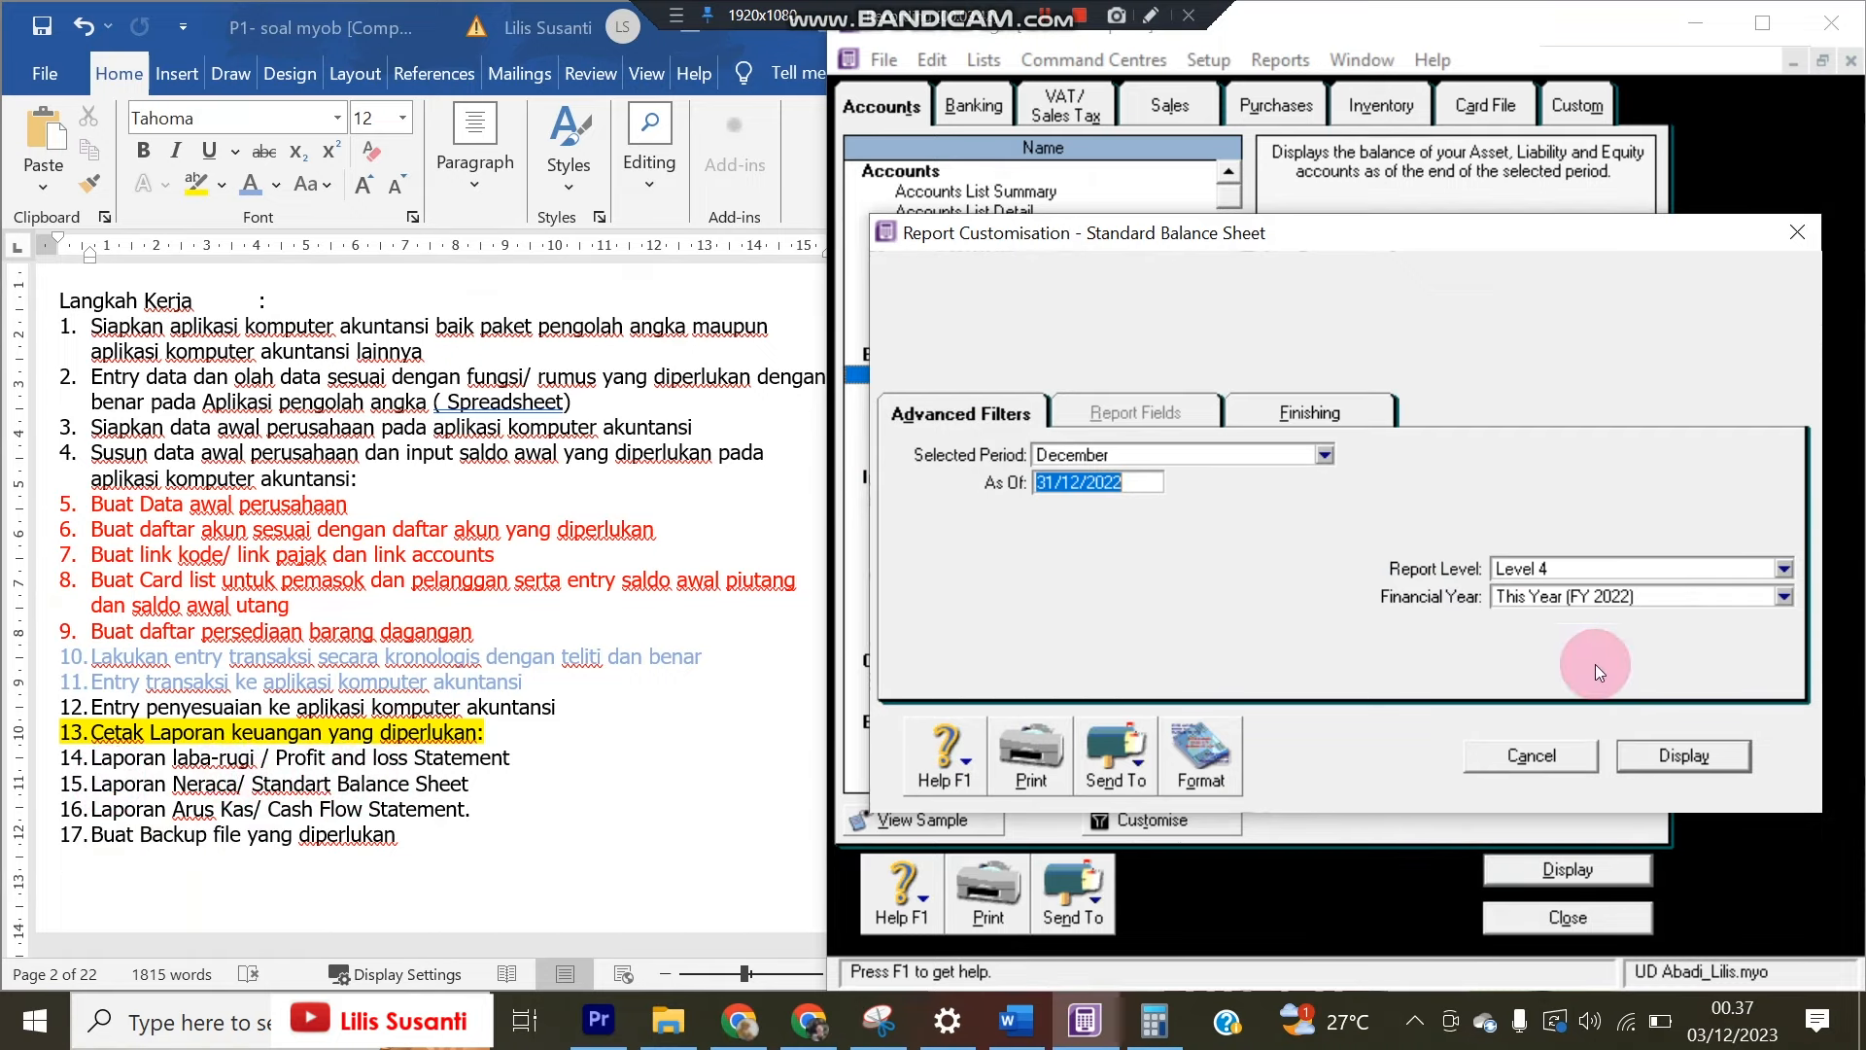
left_click(1653, 757)
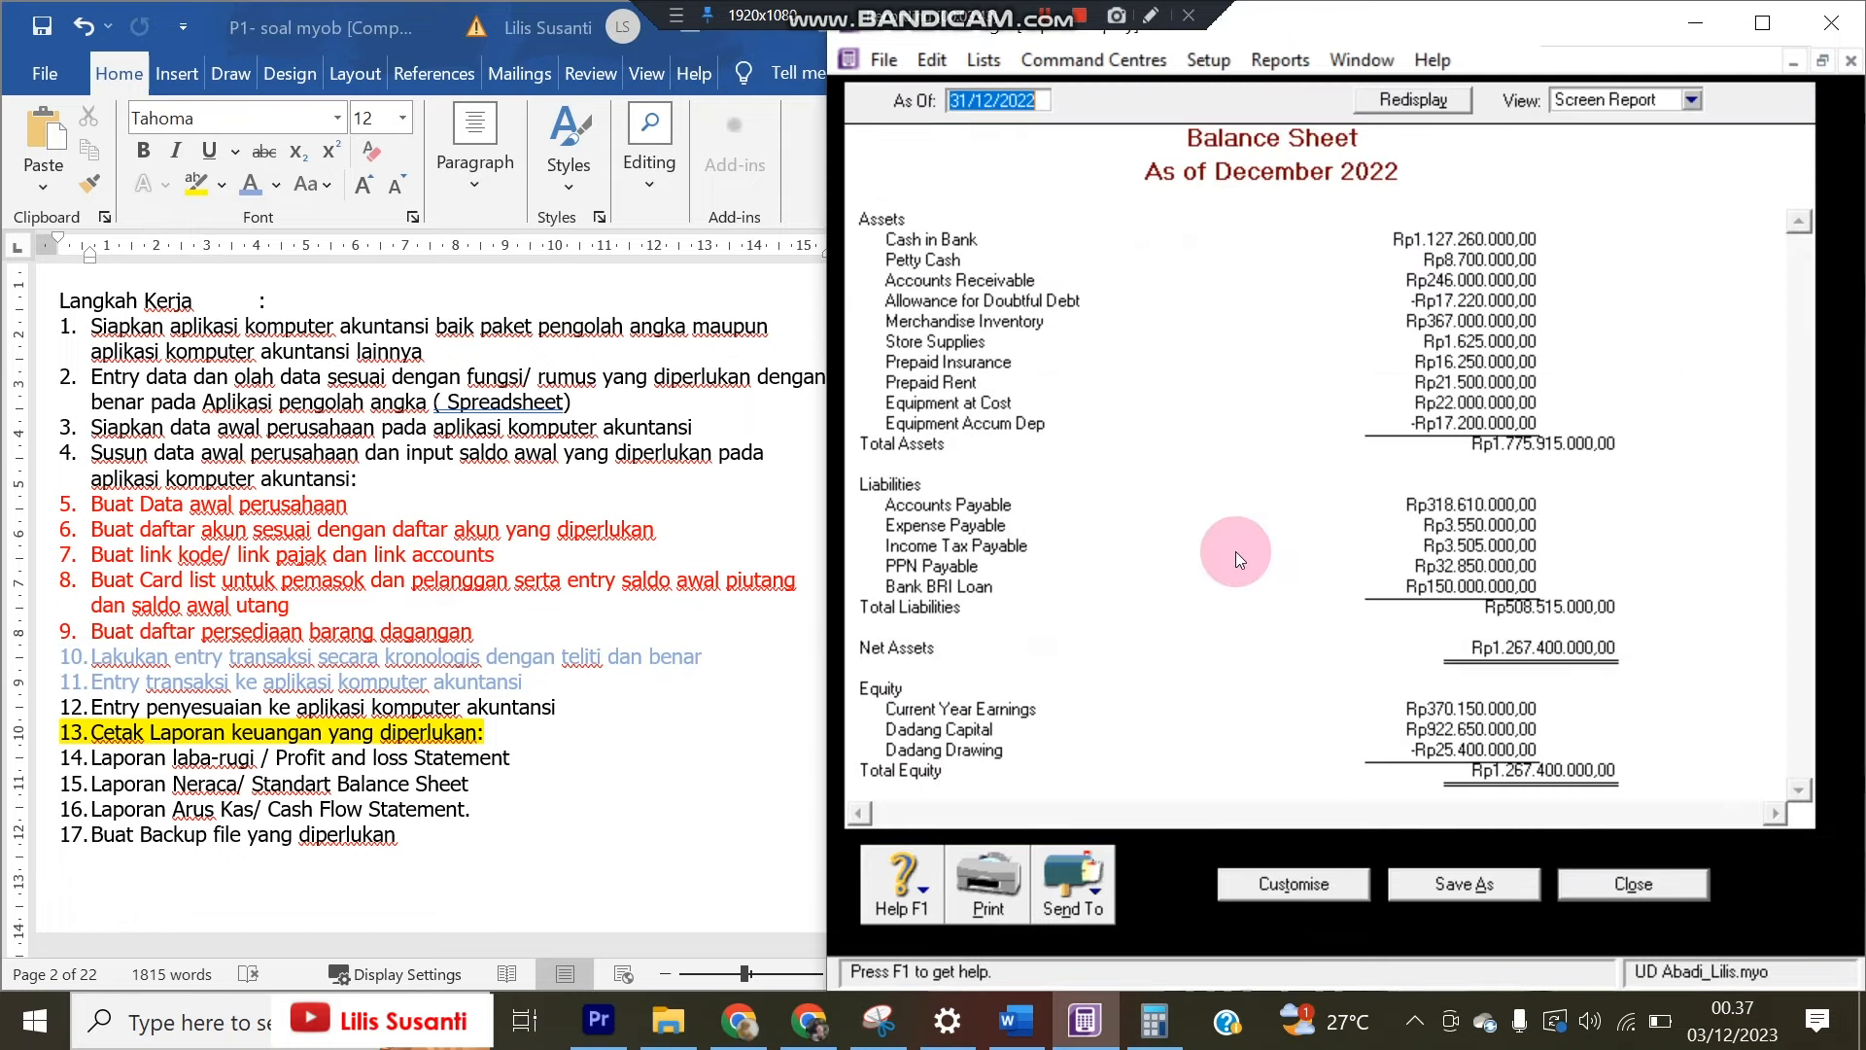
left_click(1095, 900)
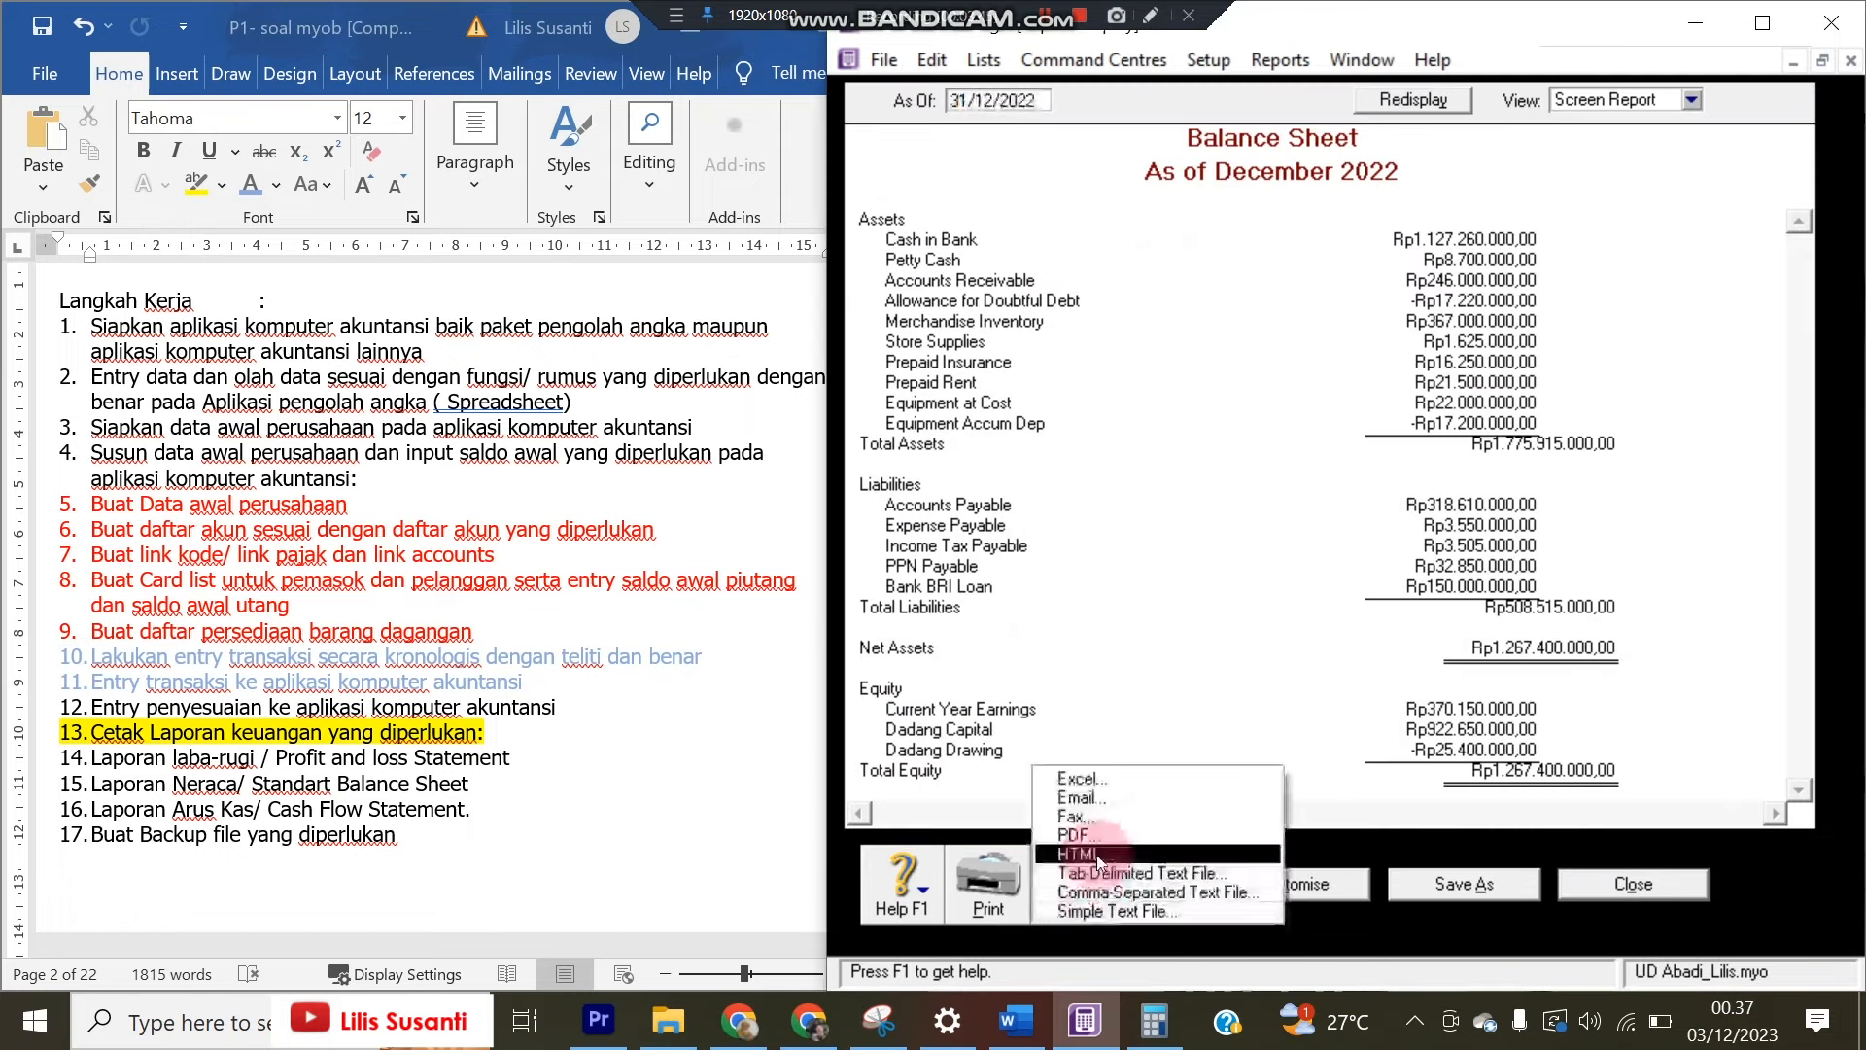
left_click(1095, 838)
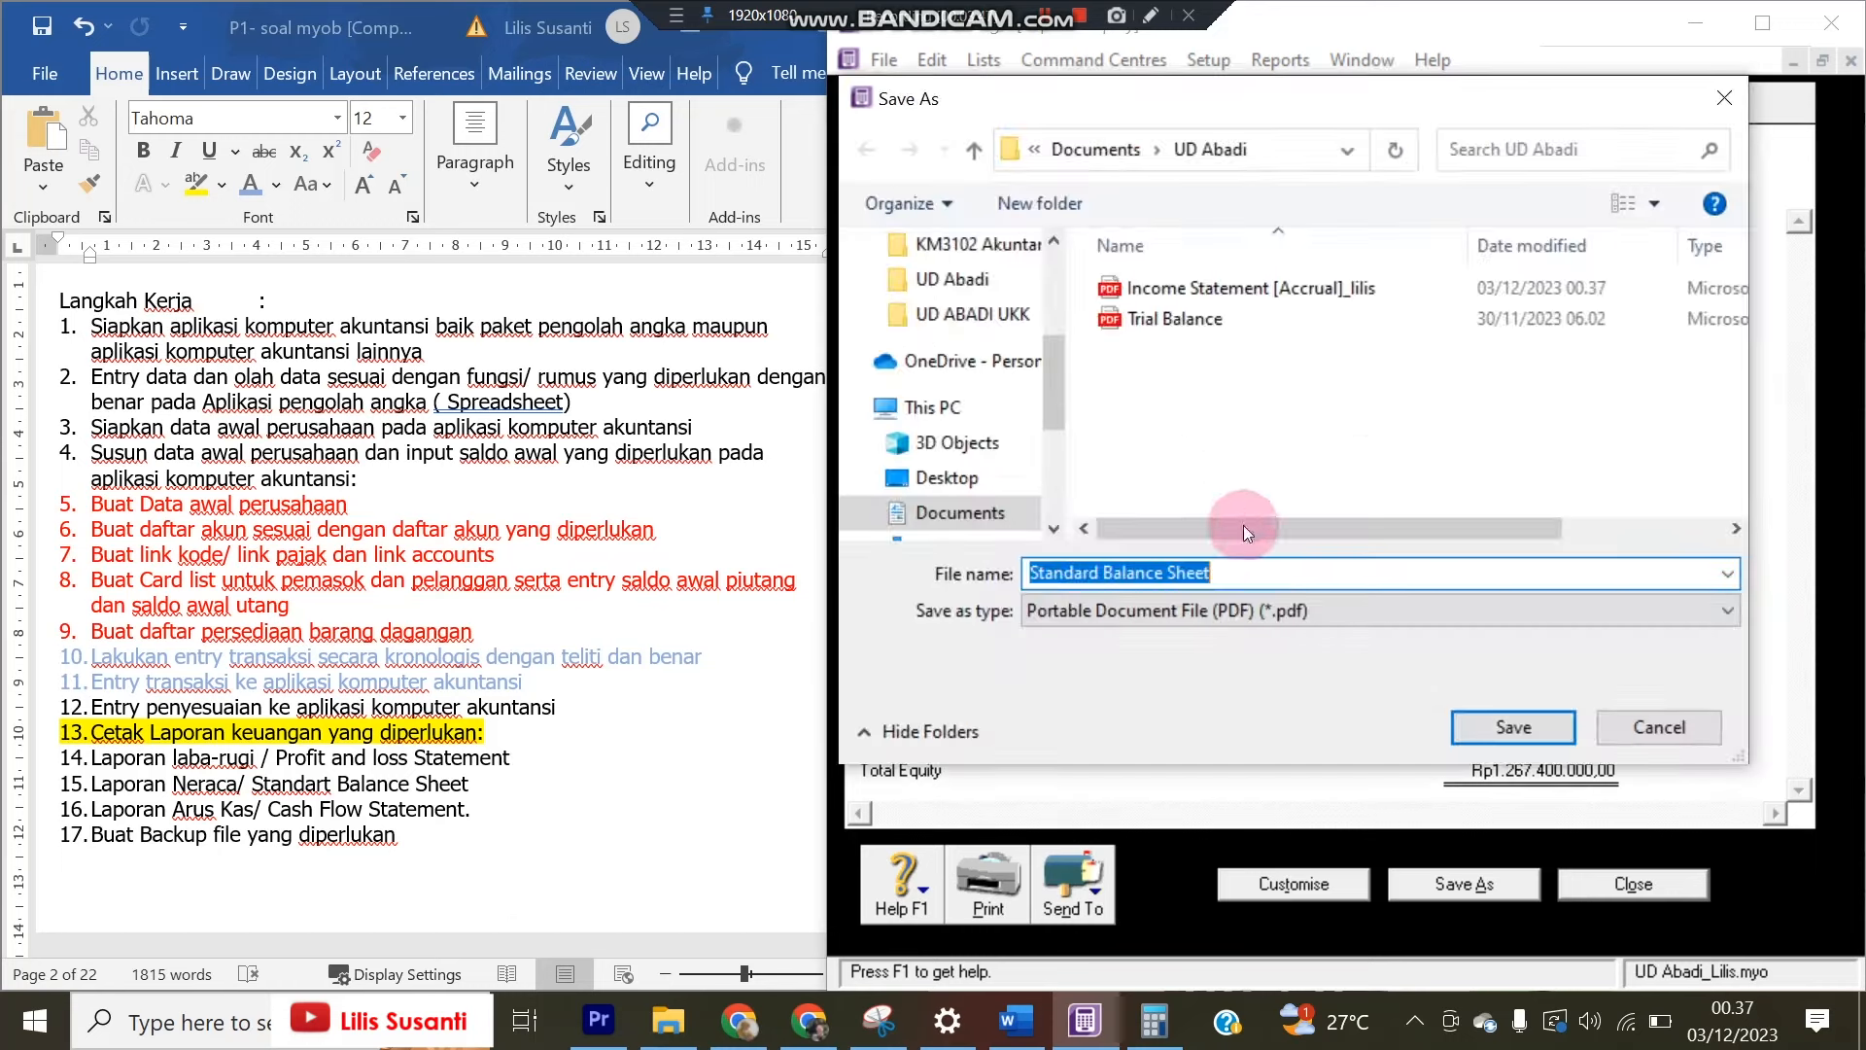
left_click(1280, 566)
type("_")
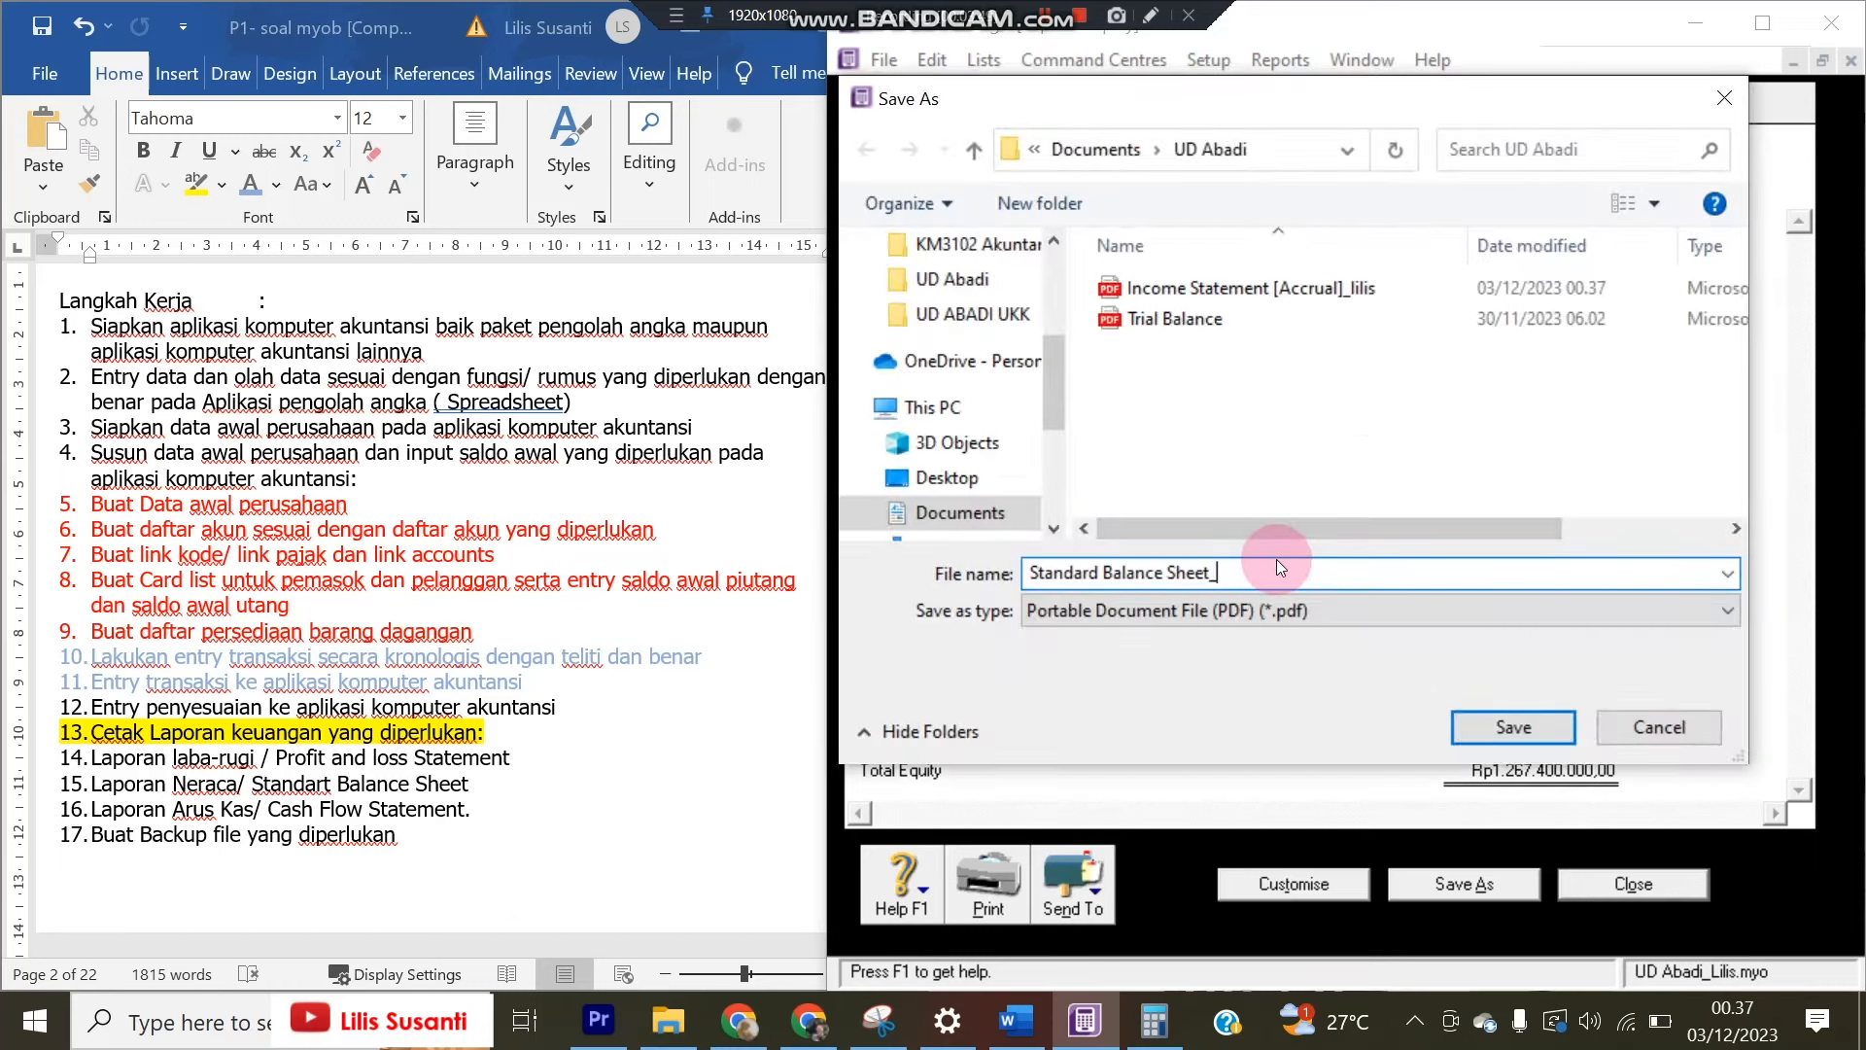
type("lilis")
key("Return")
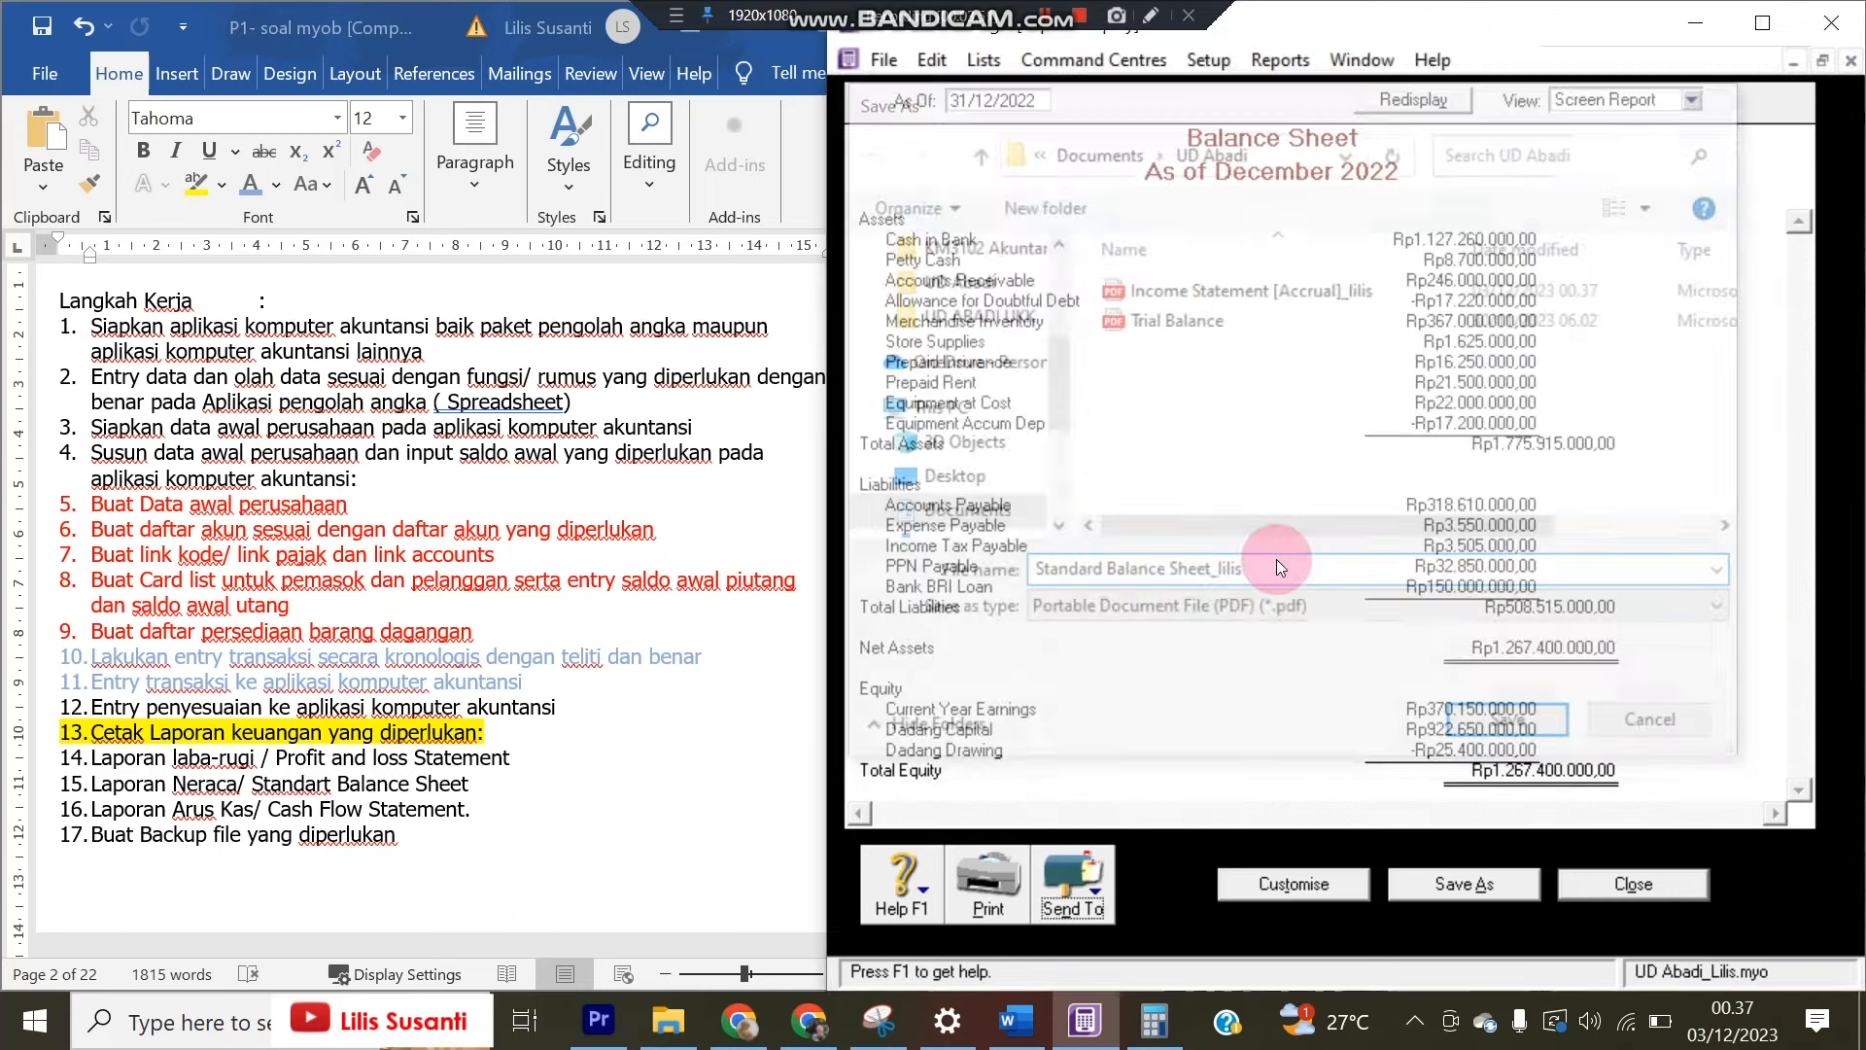
key("Escape")
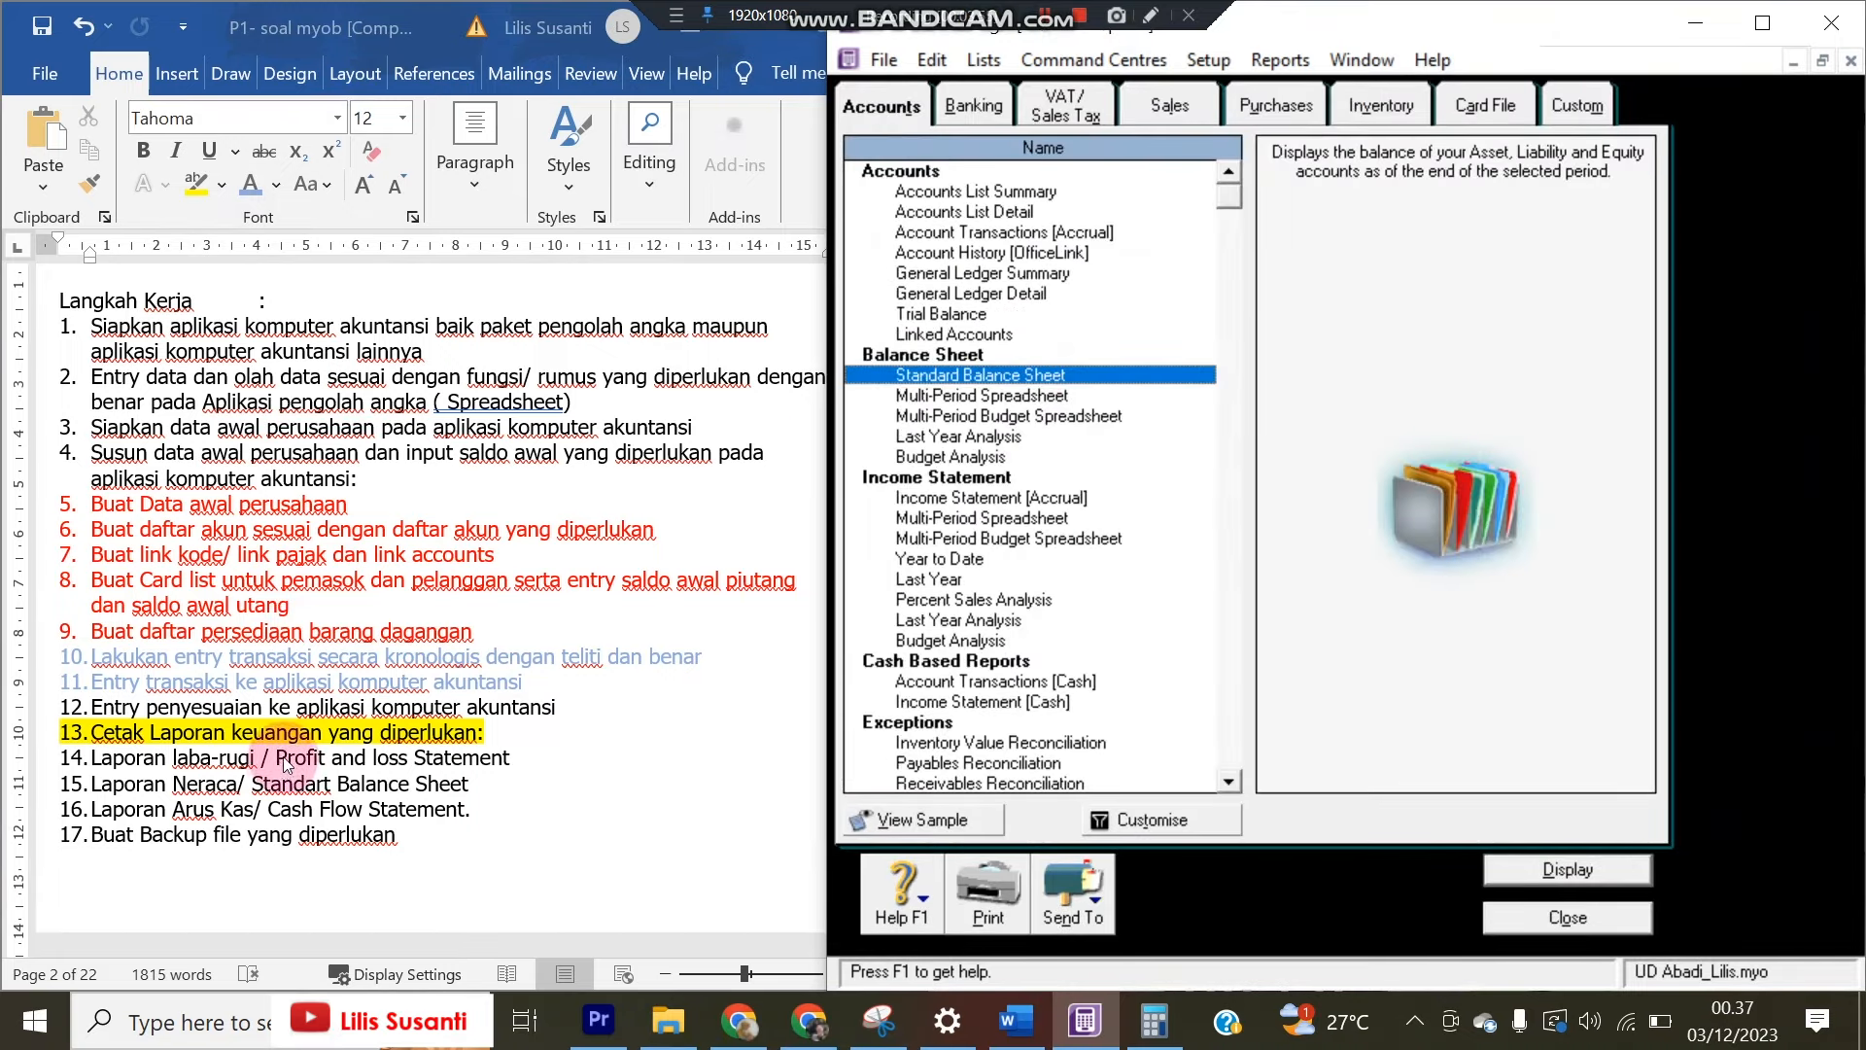
Display the Statement of Cash Flow banking report for 01/01/2022 to 31/12/2022
left_click(987, 497)
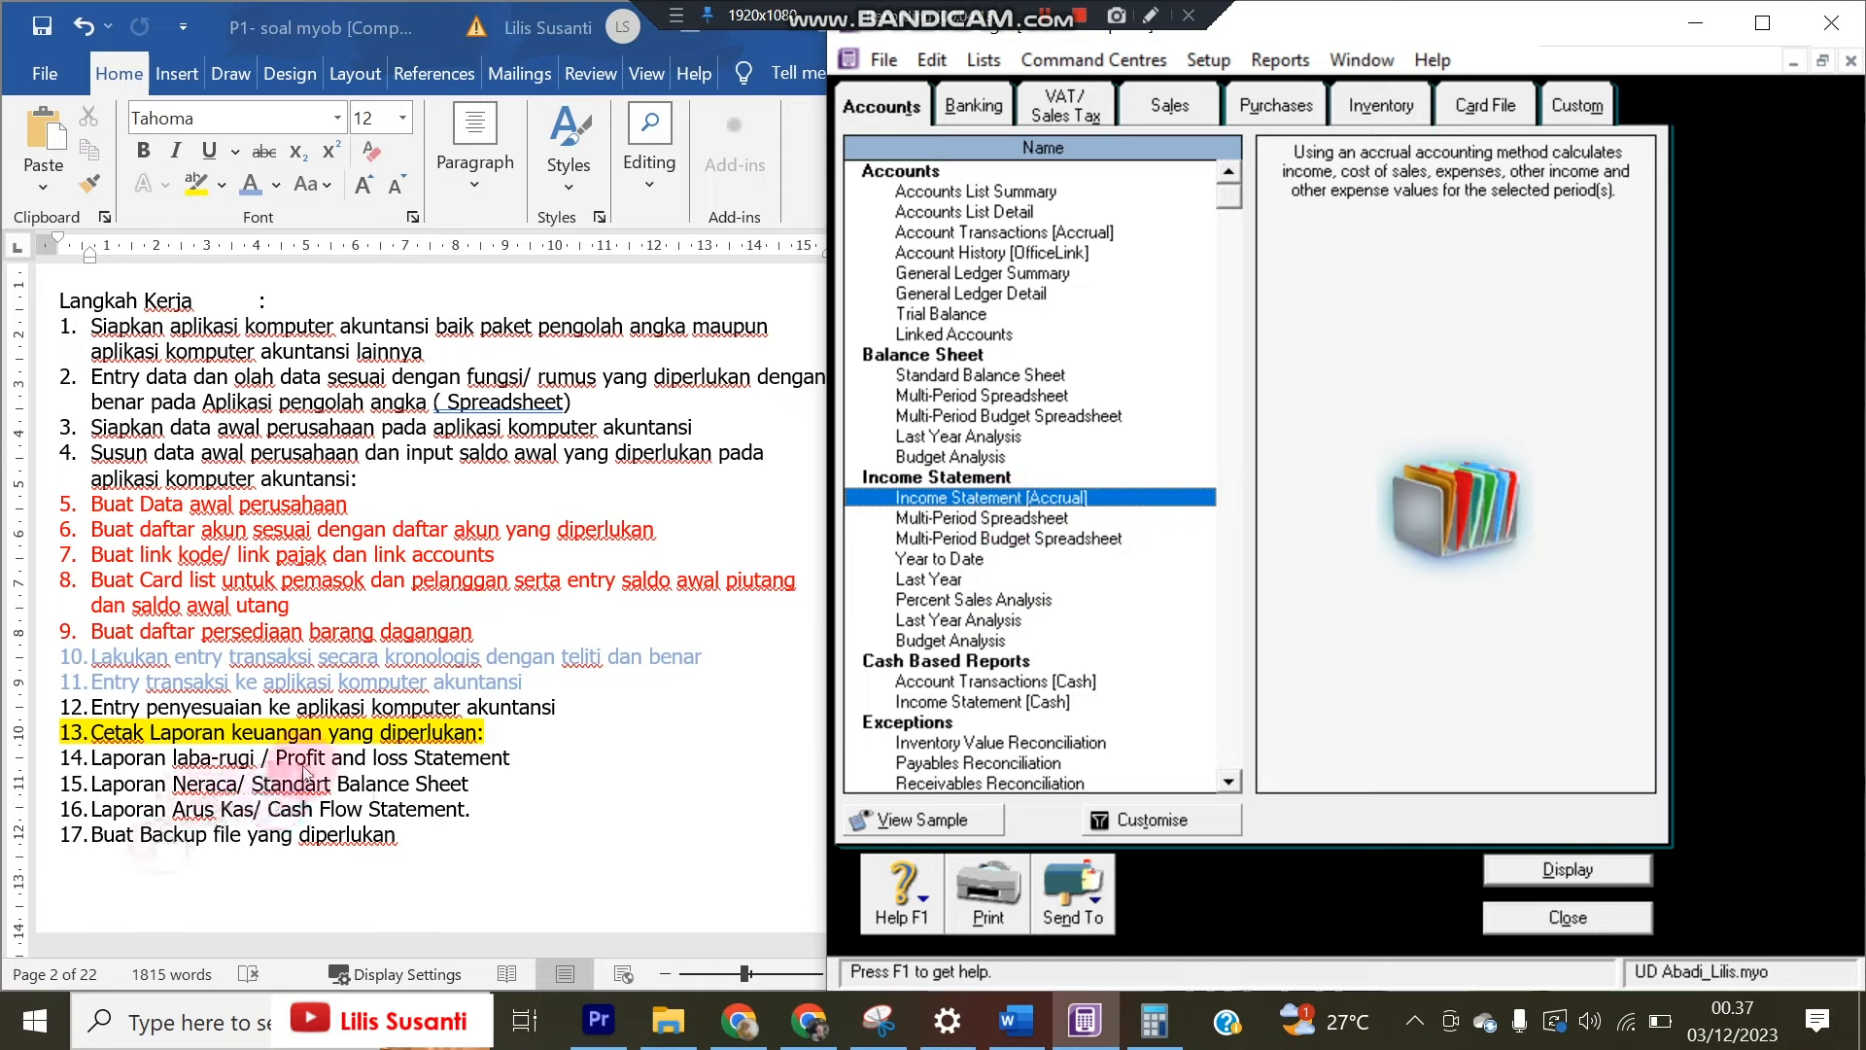
left_click(982, 105)
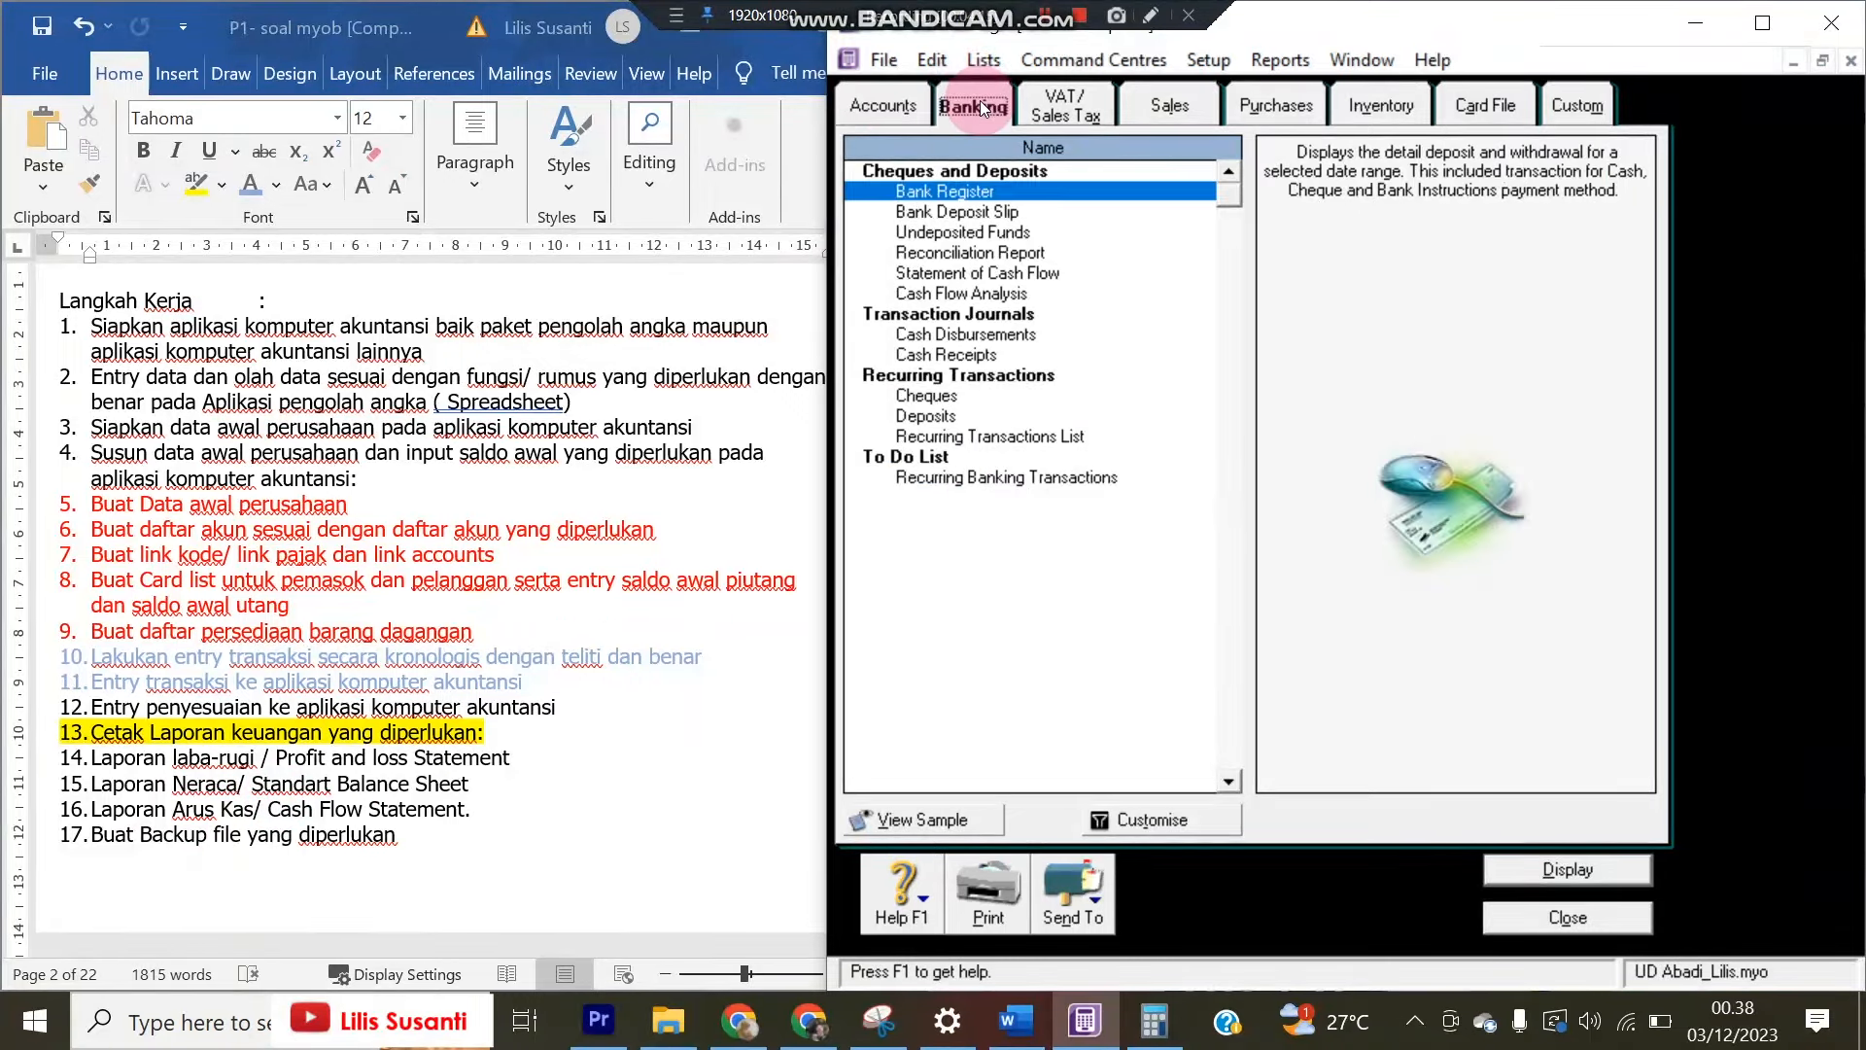
left_click(1005, 274)
double_click(1007, 276)
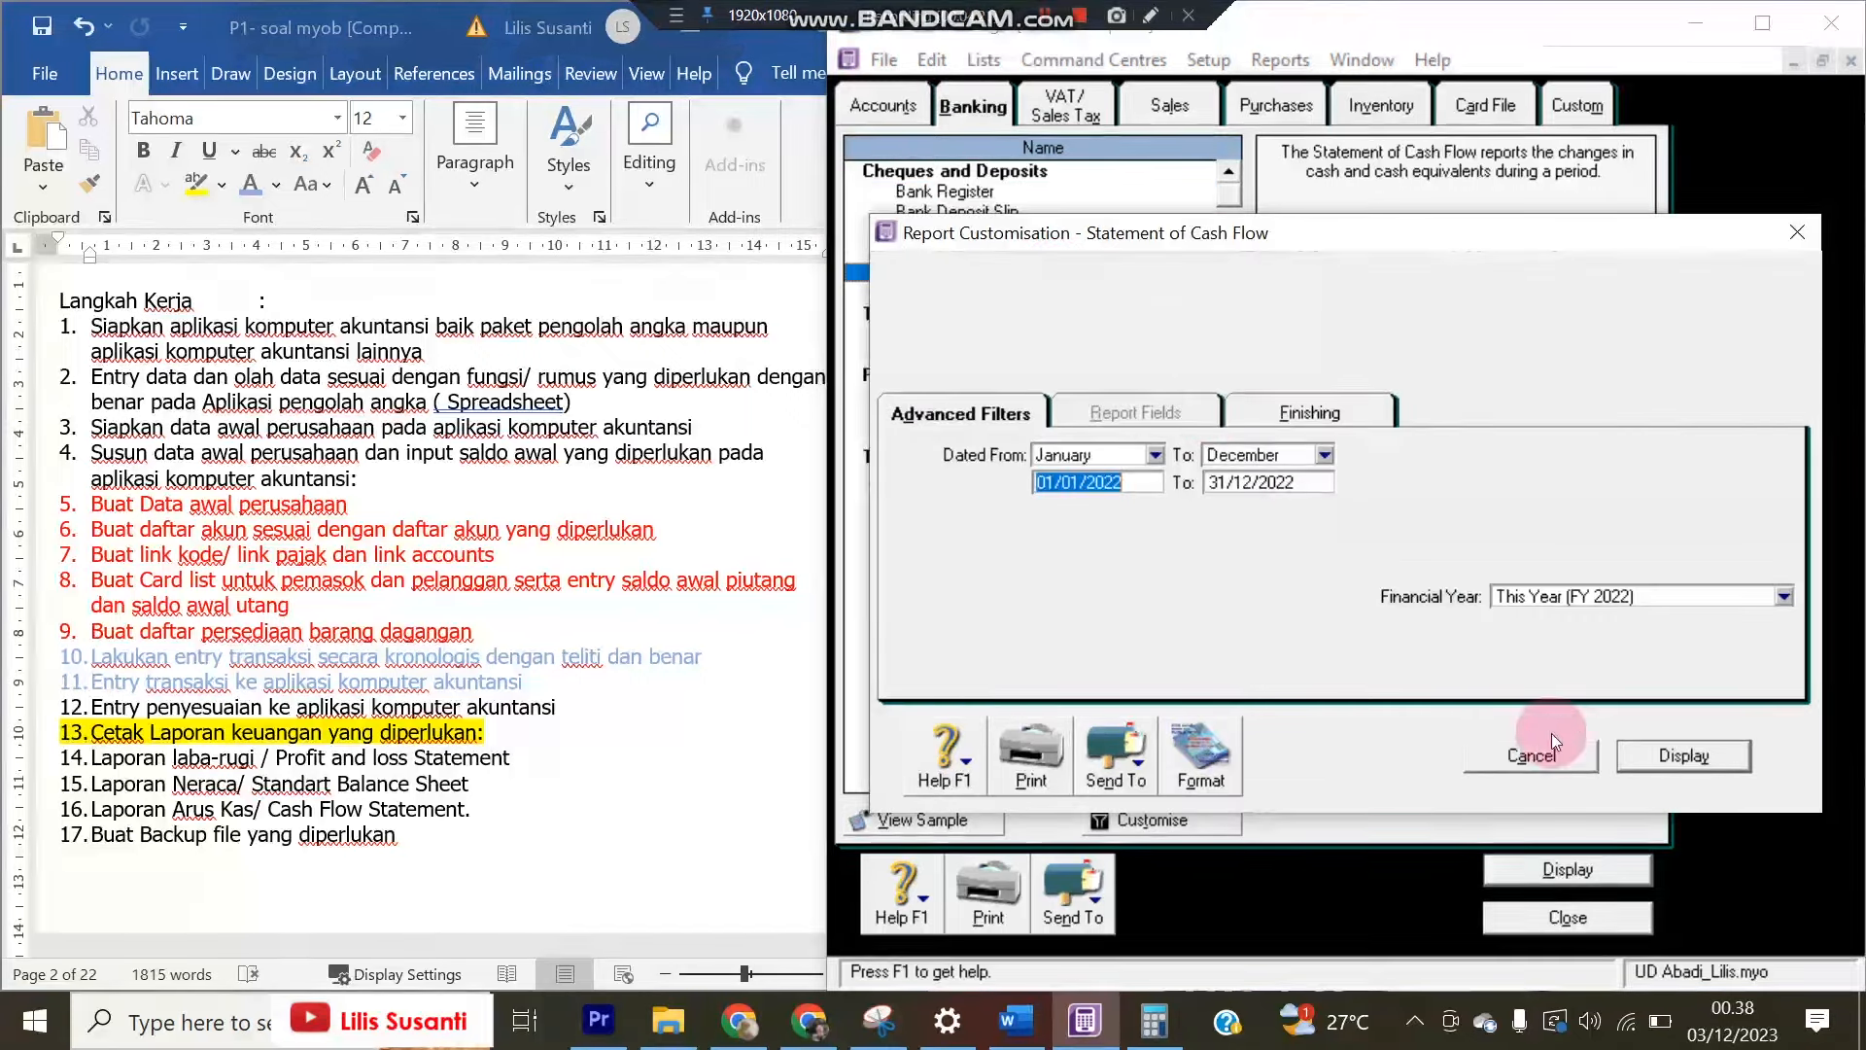
left_click(1674, 755)
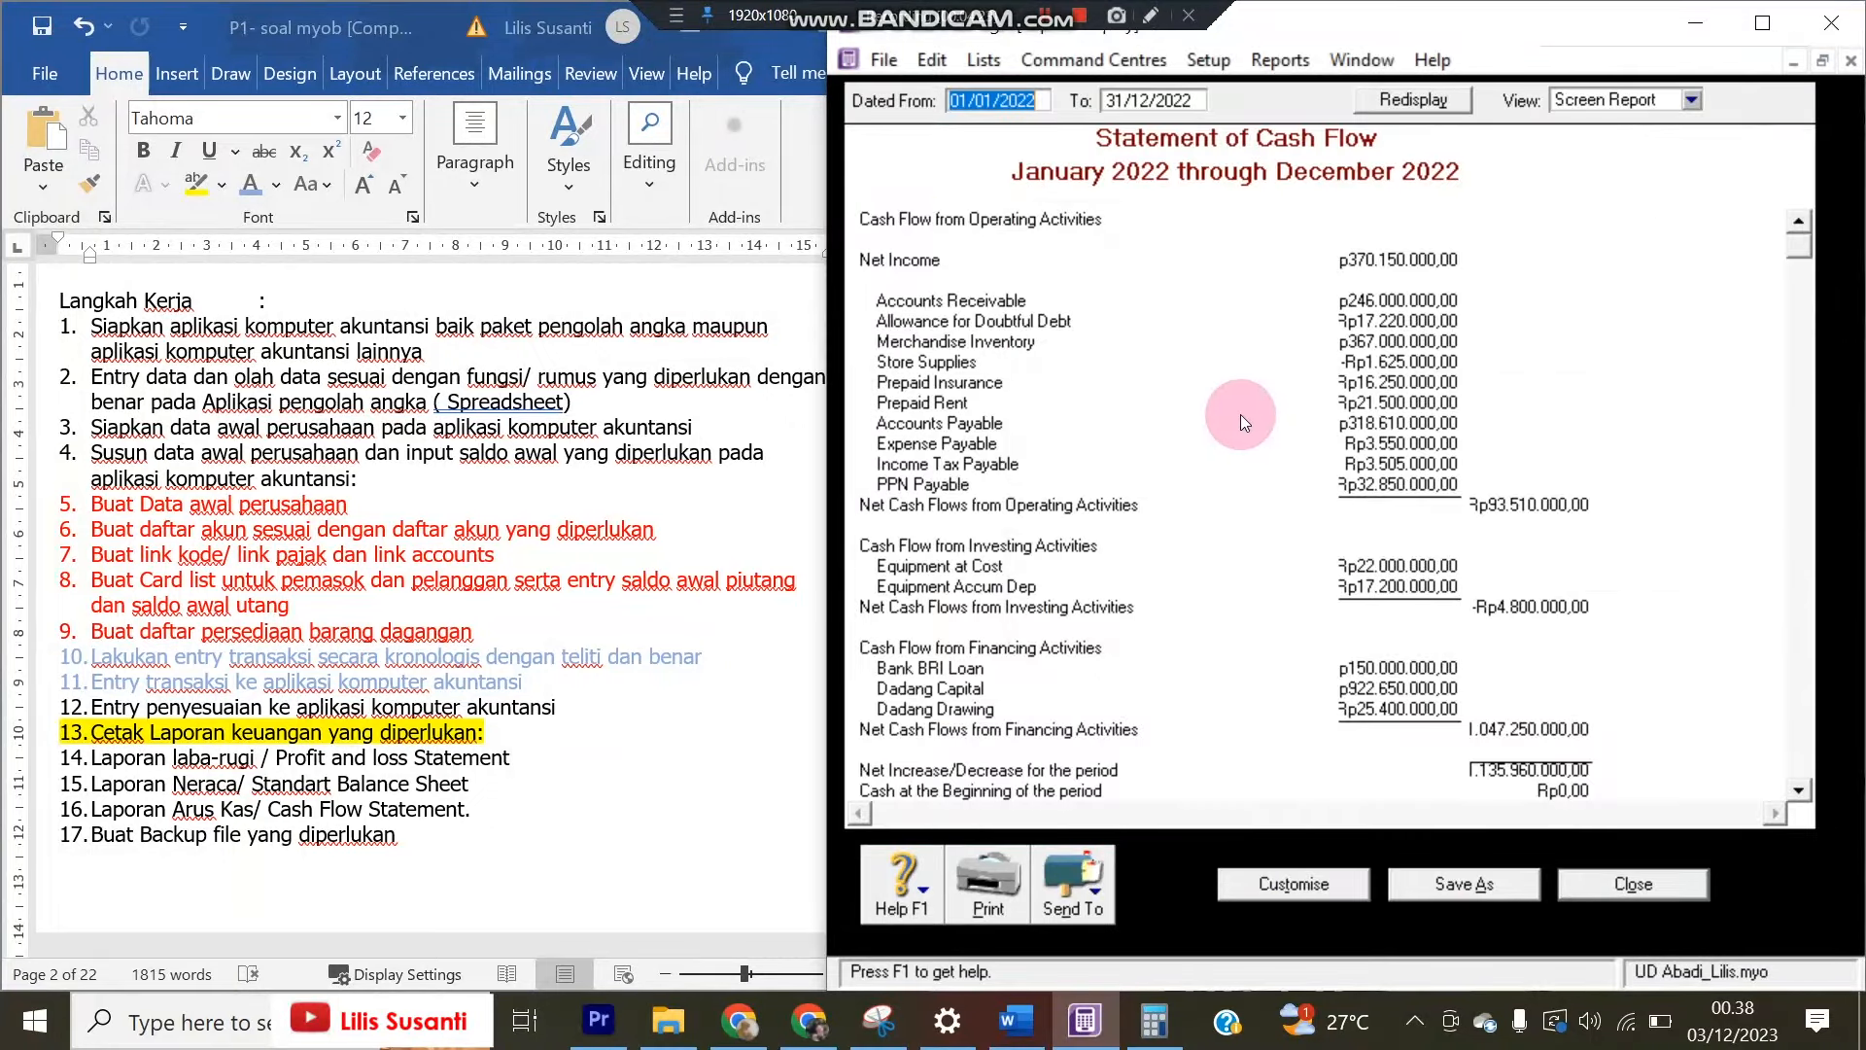
Save the Statement of Cash Flow as a PDF in UD Abadi, appending an underscore and the preparer's first name, and close the reports
left_click(1103, 880)
left_click(1118, 842)
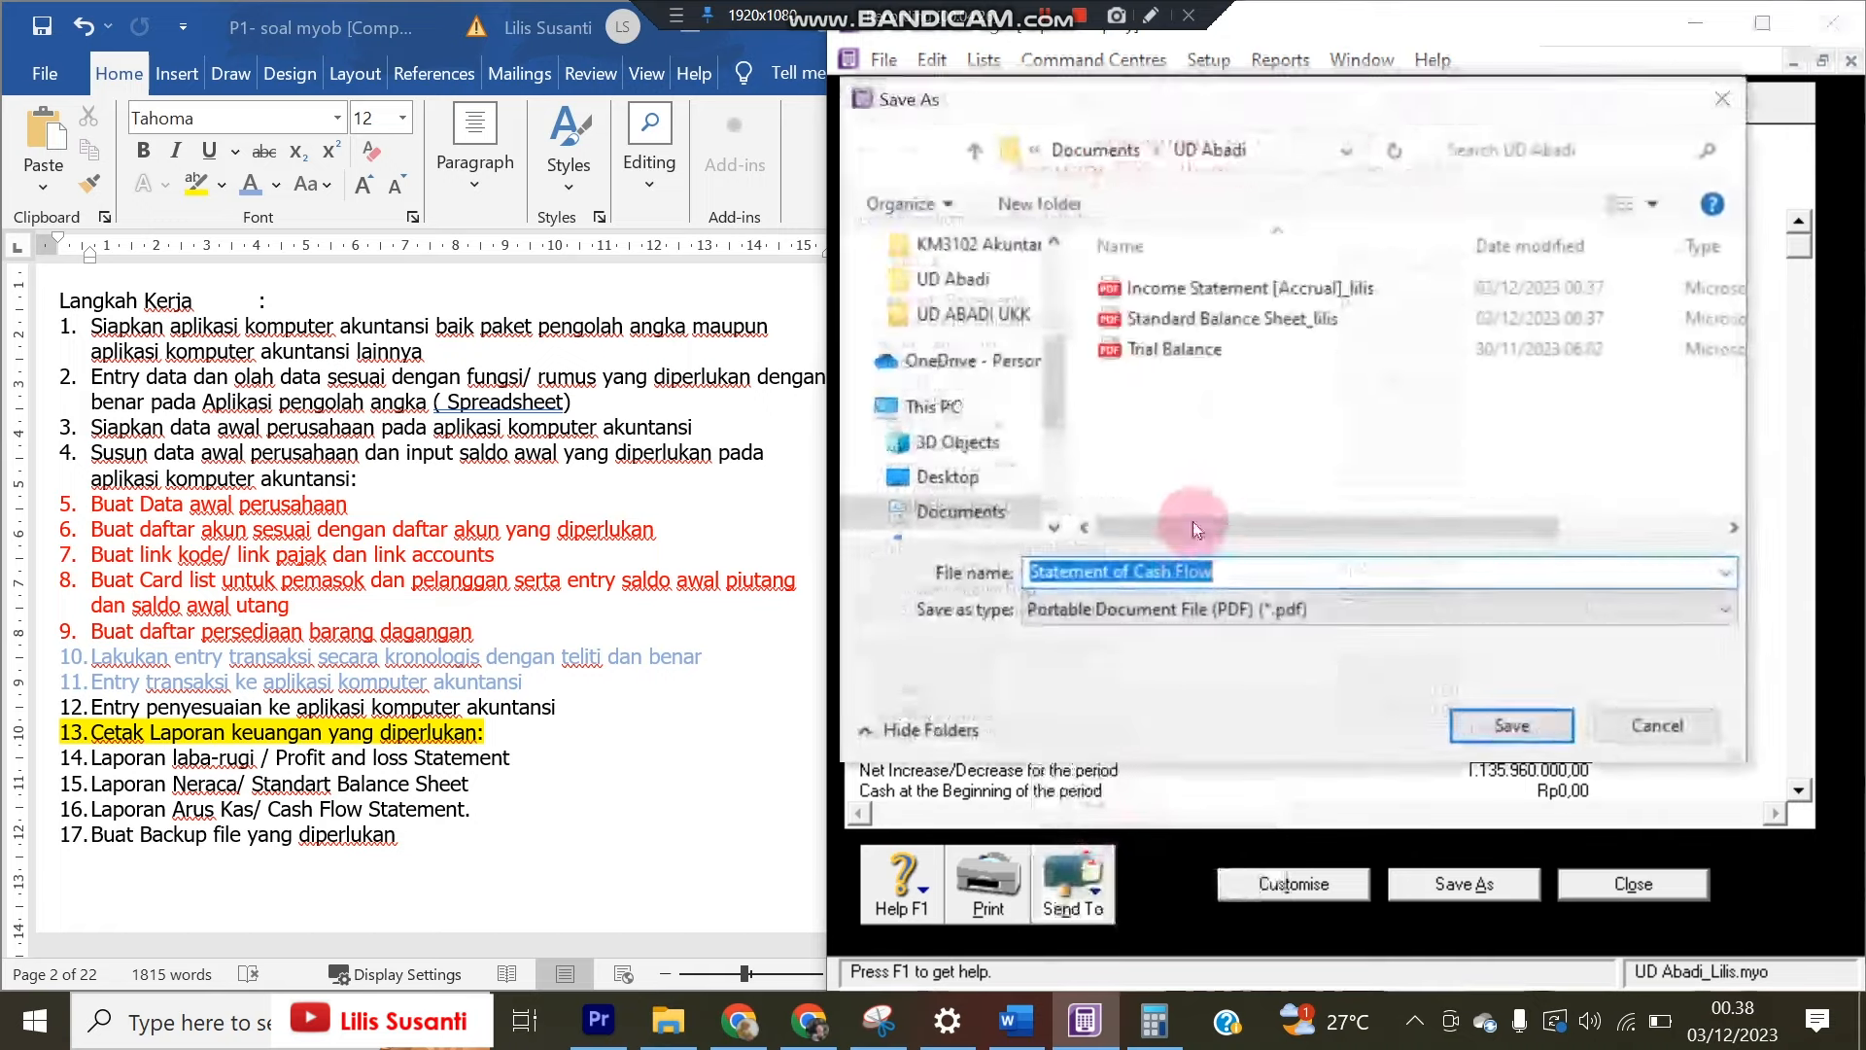
left_click(1276, 570)
type("_lilis")
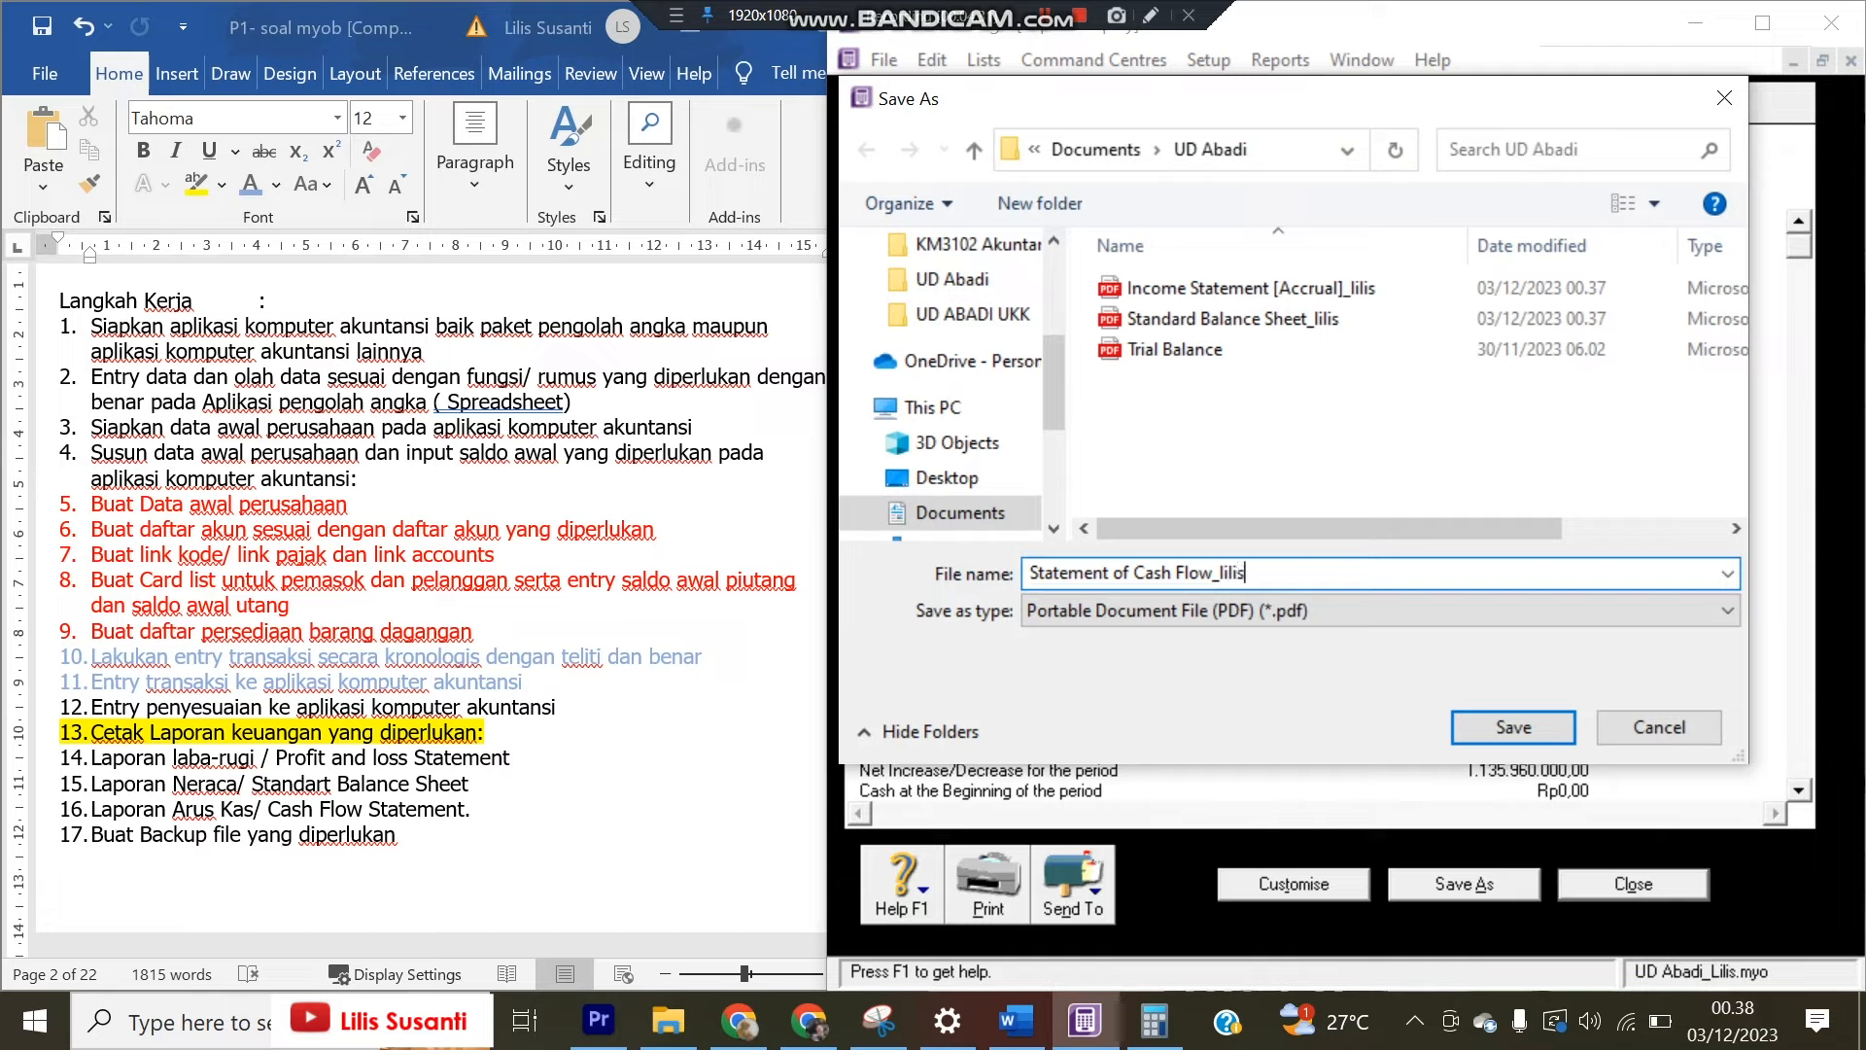
key("Return")
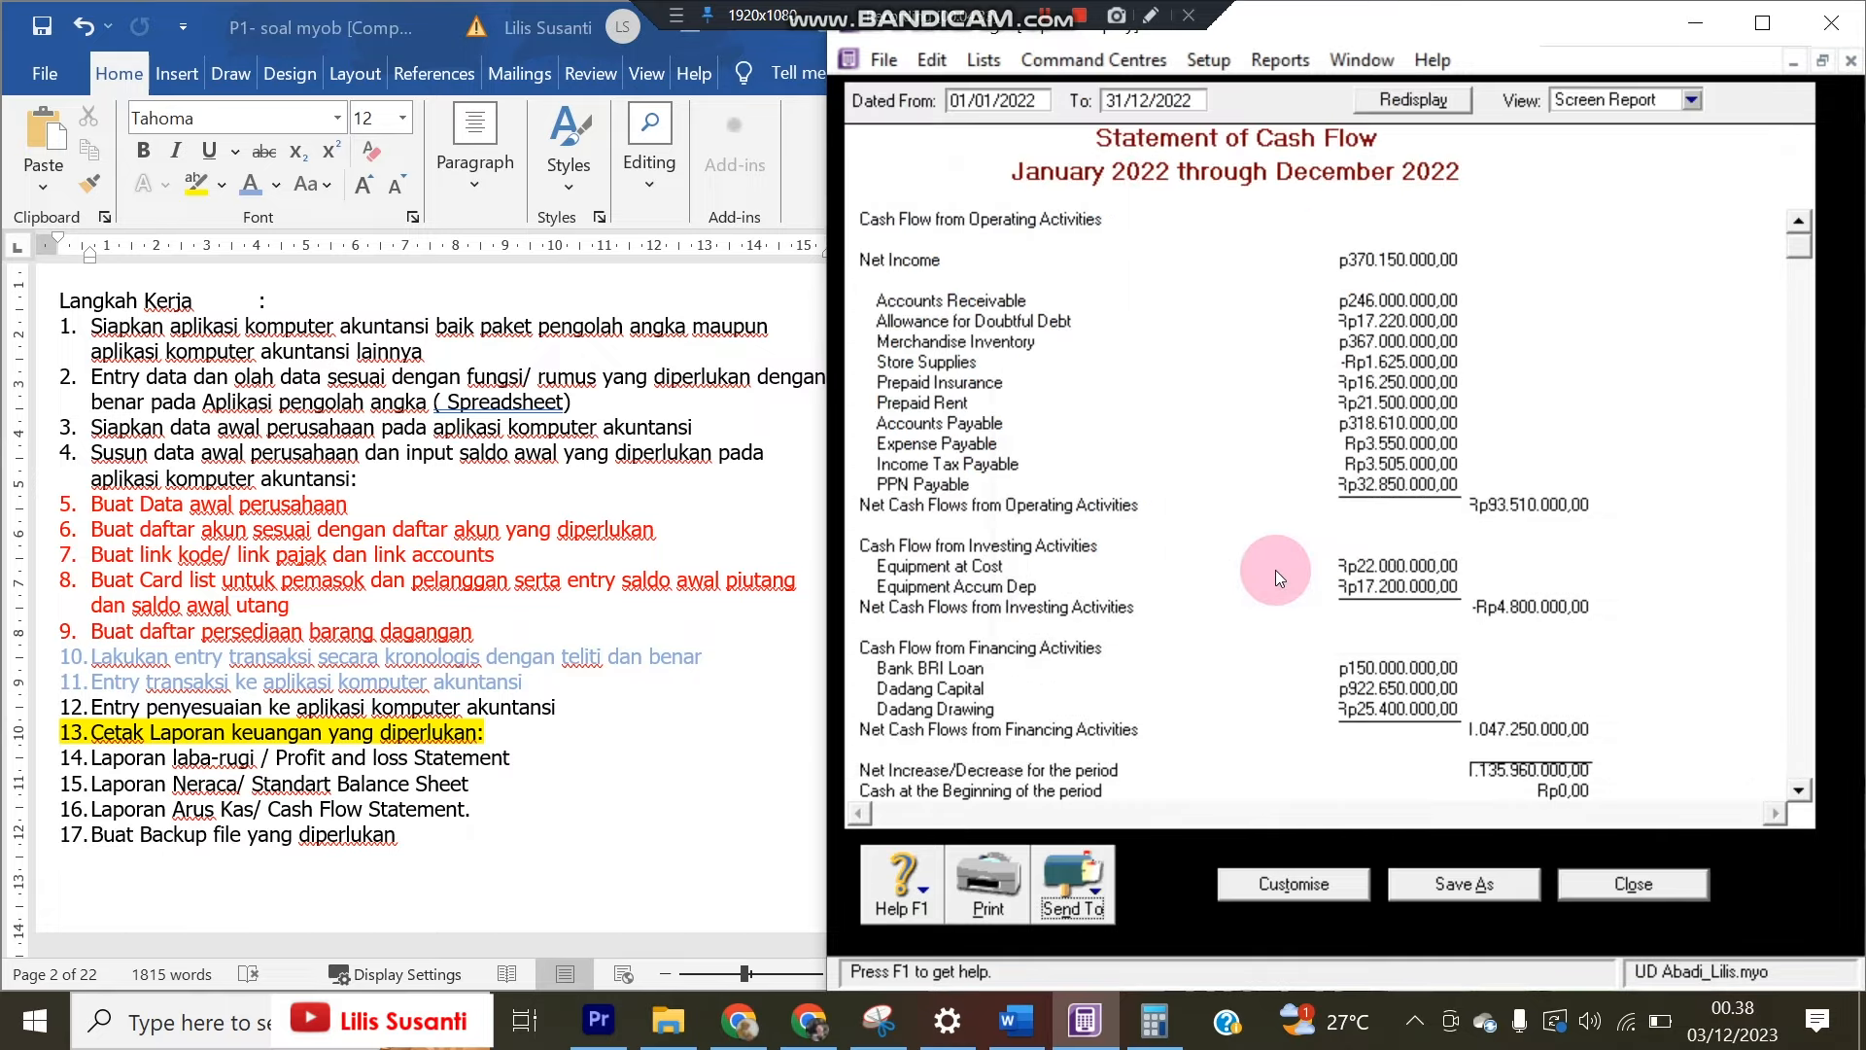
left_click(1581, 892)
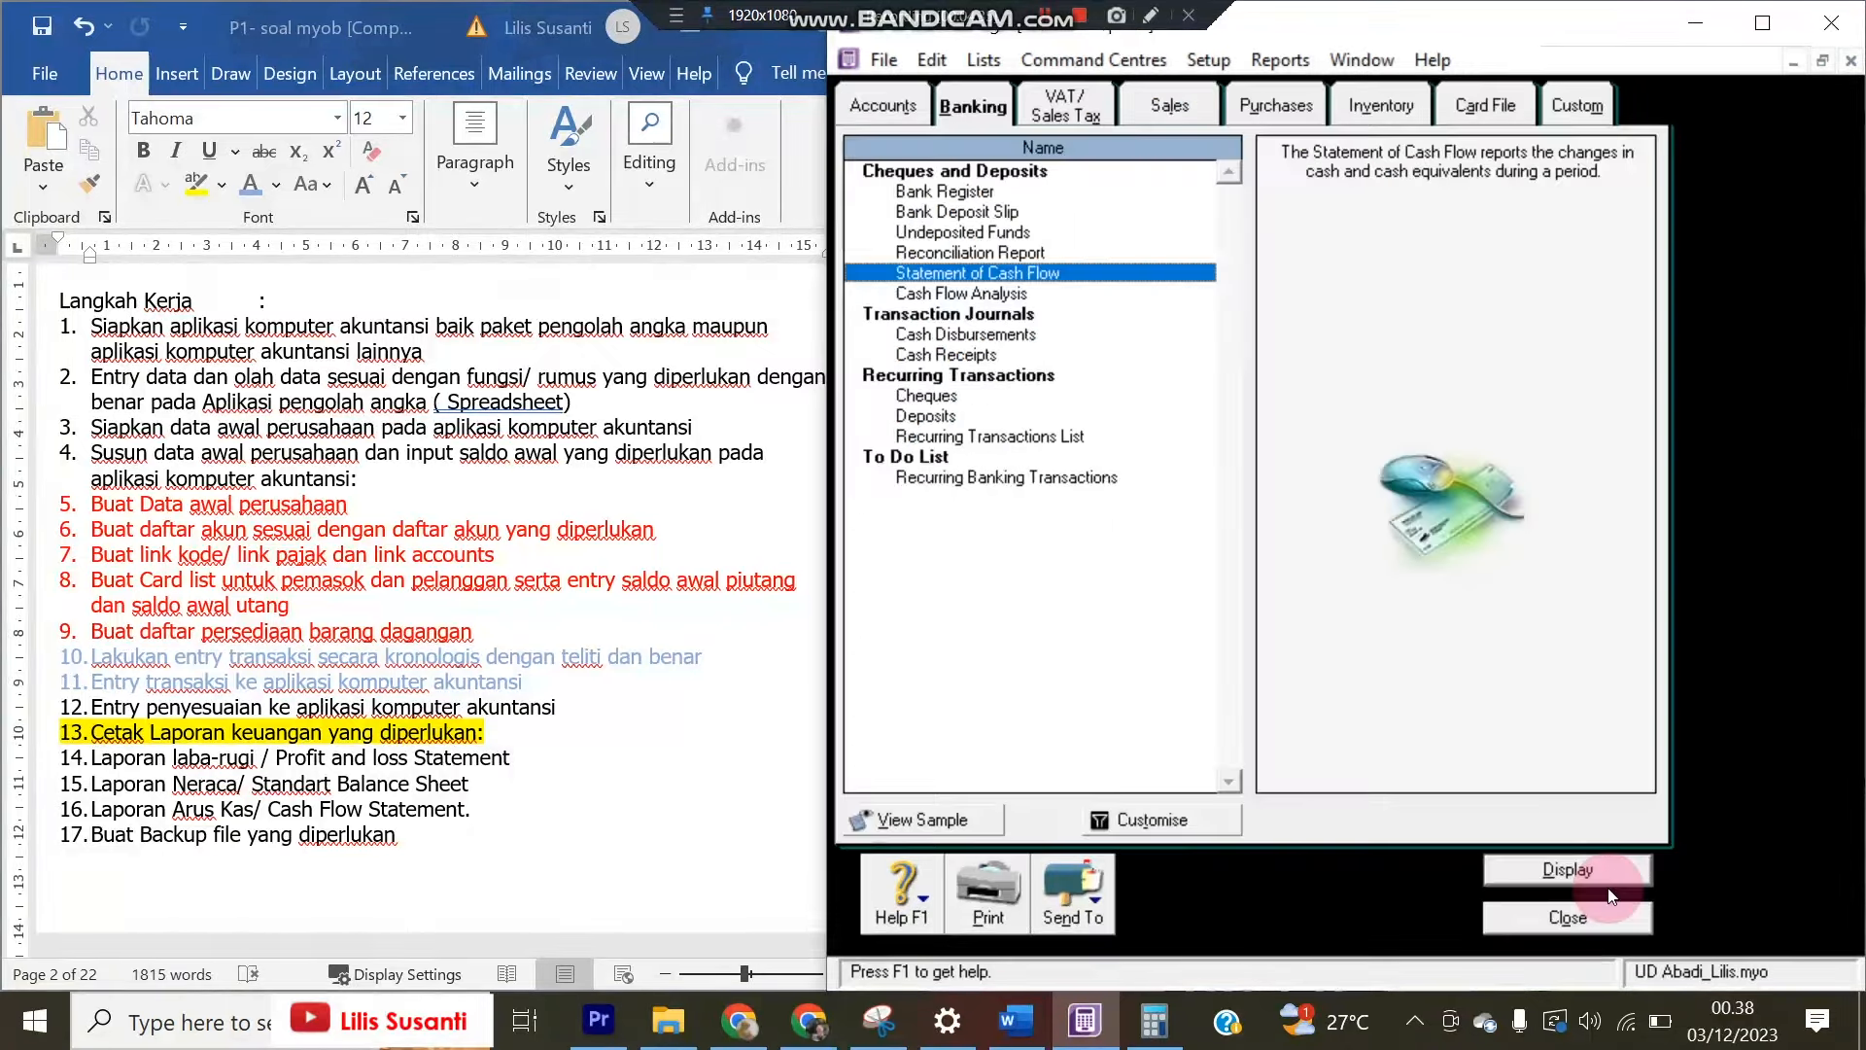
left_click(1596, 919)
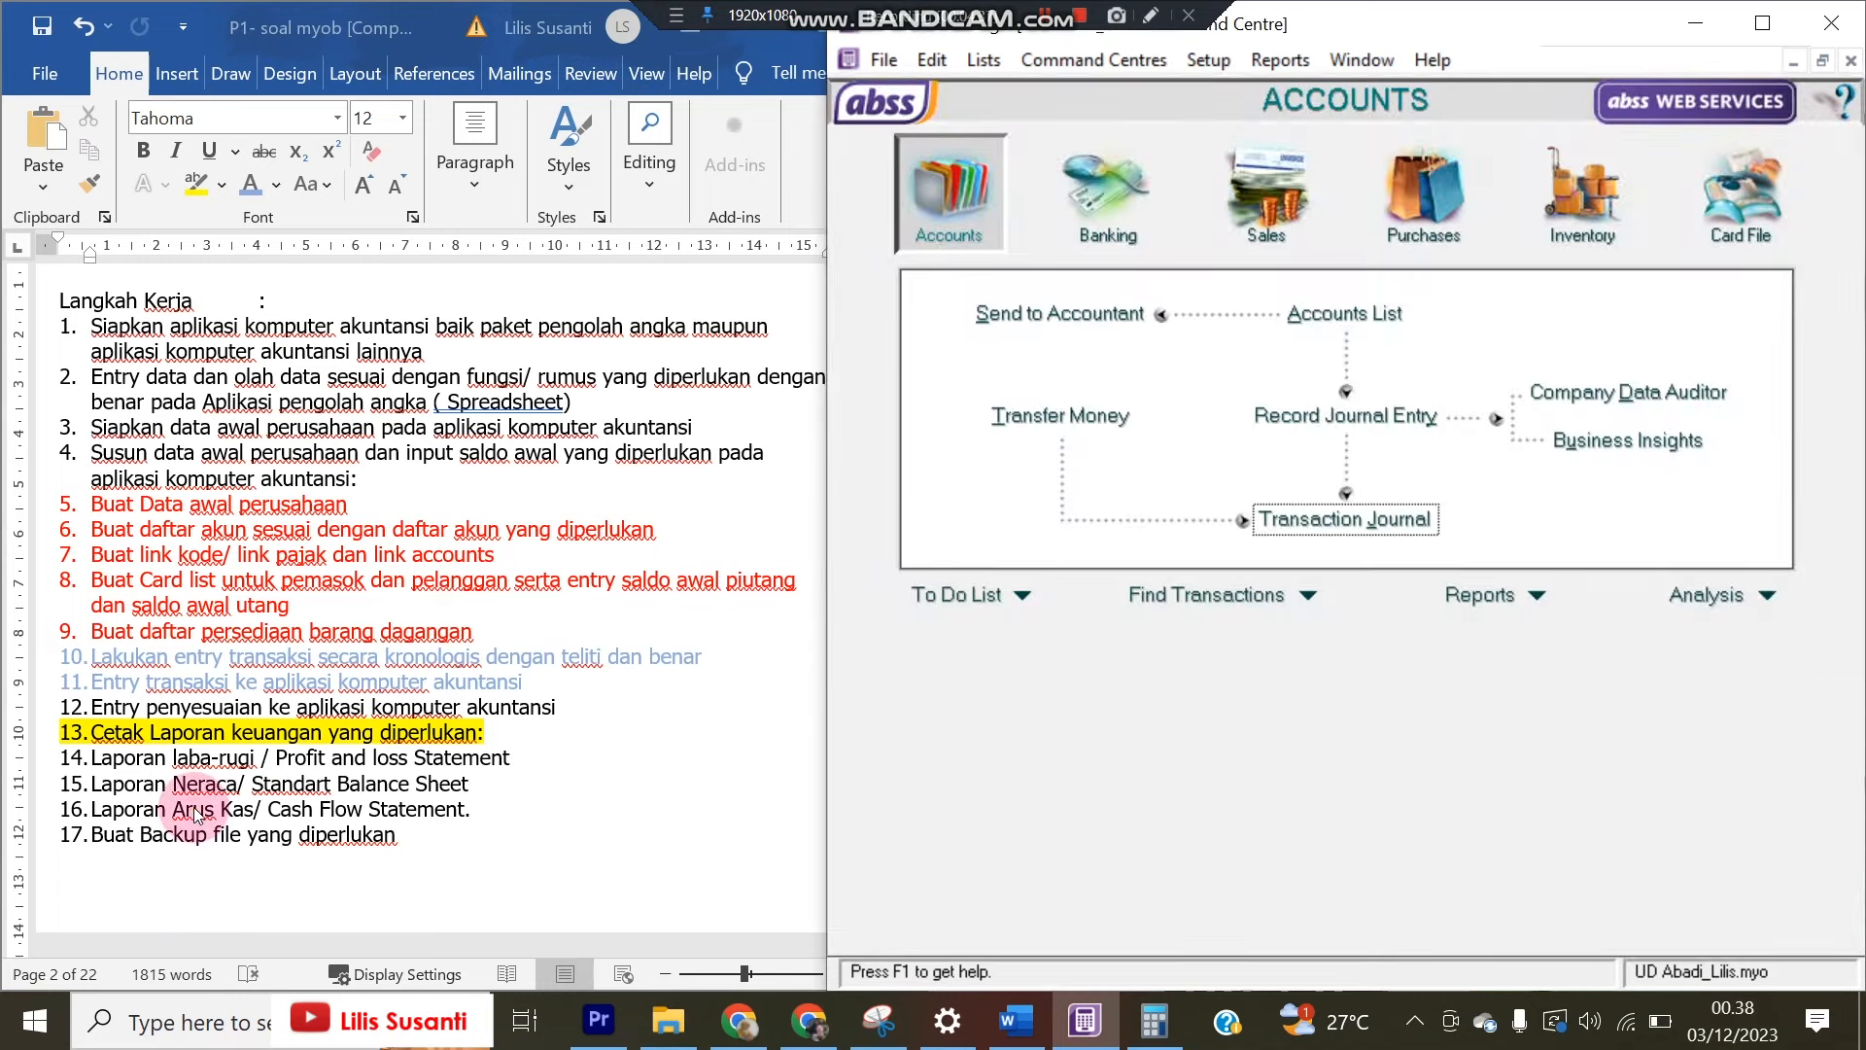
Switch to Word and read item 17, "Buat Backup file yang diperlukan", in the Langkah Kerja list
left_click(123, 862)
left_click_drag(91, 834, 370, 834)
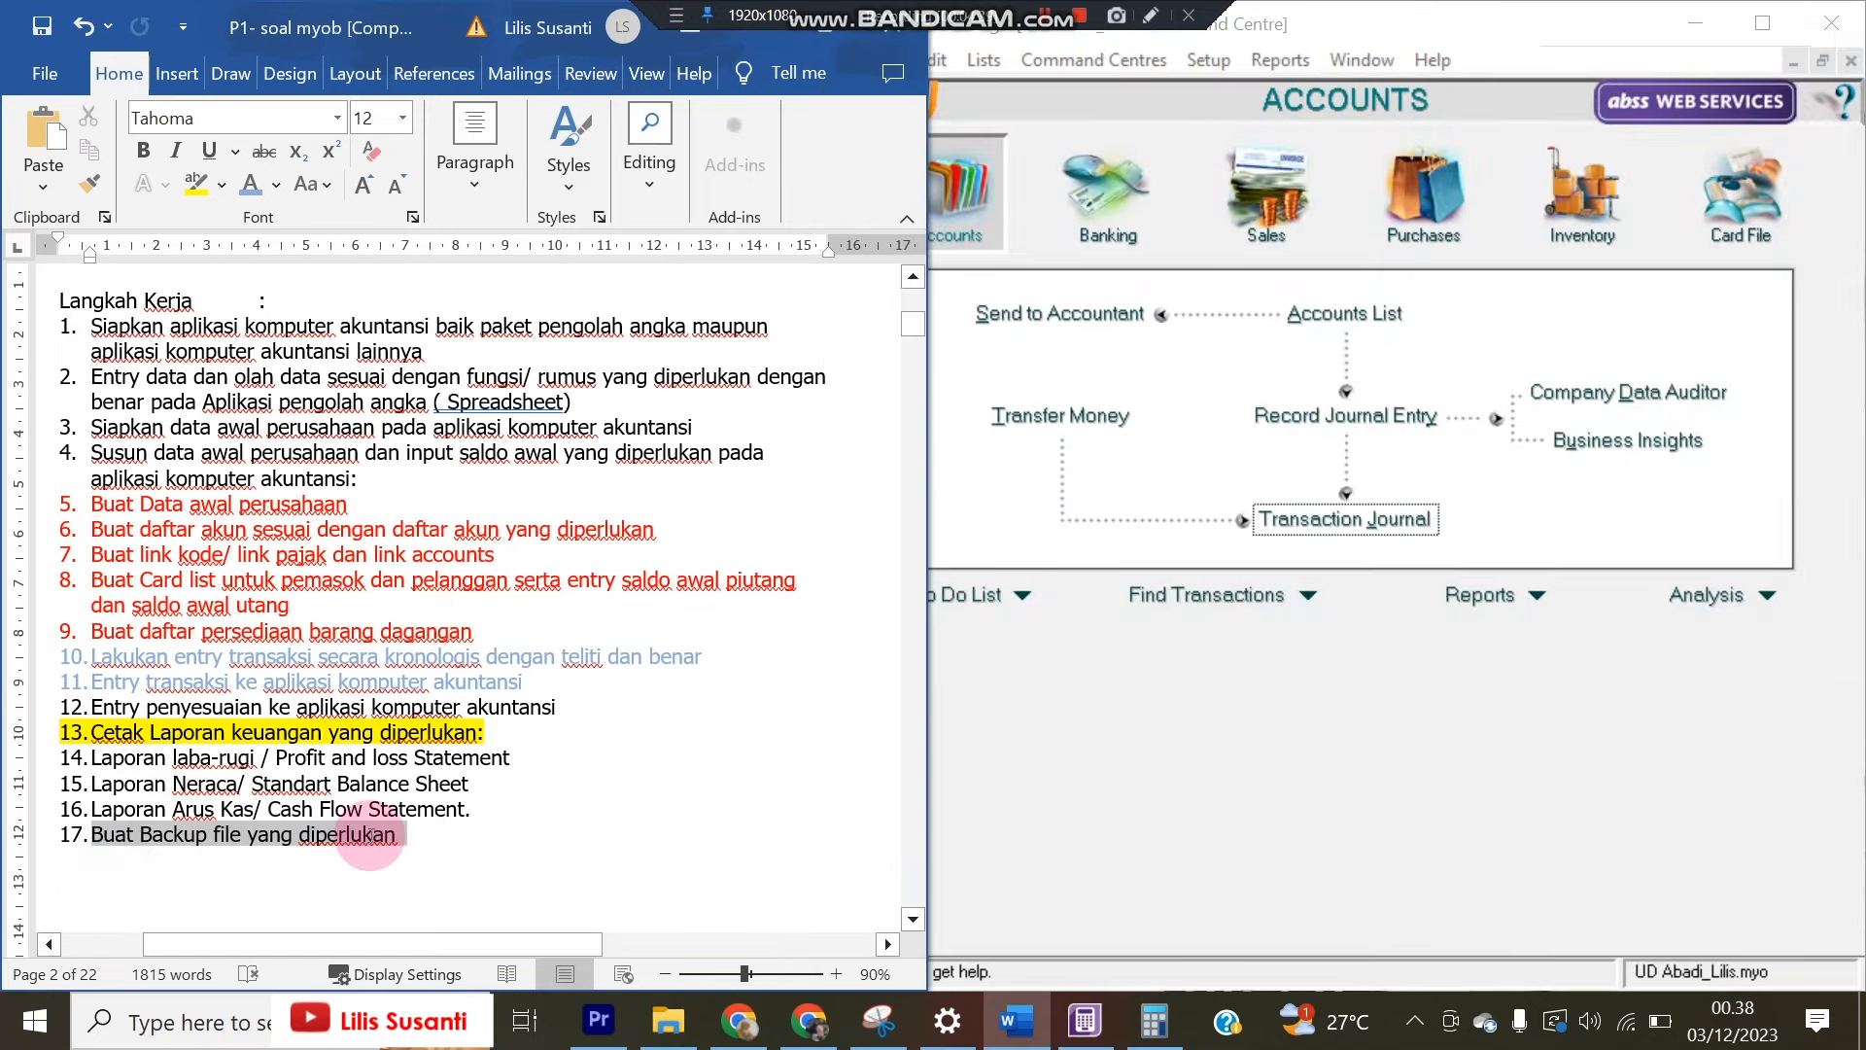
left_click(512, 845)
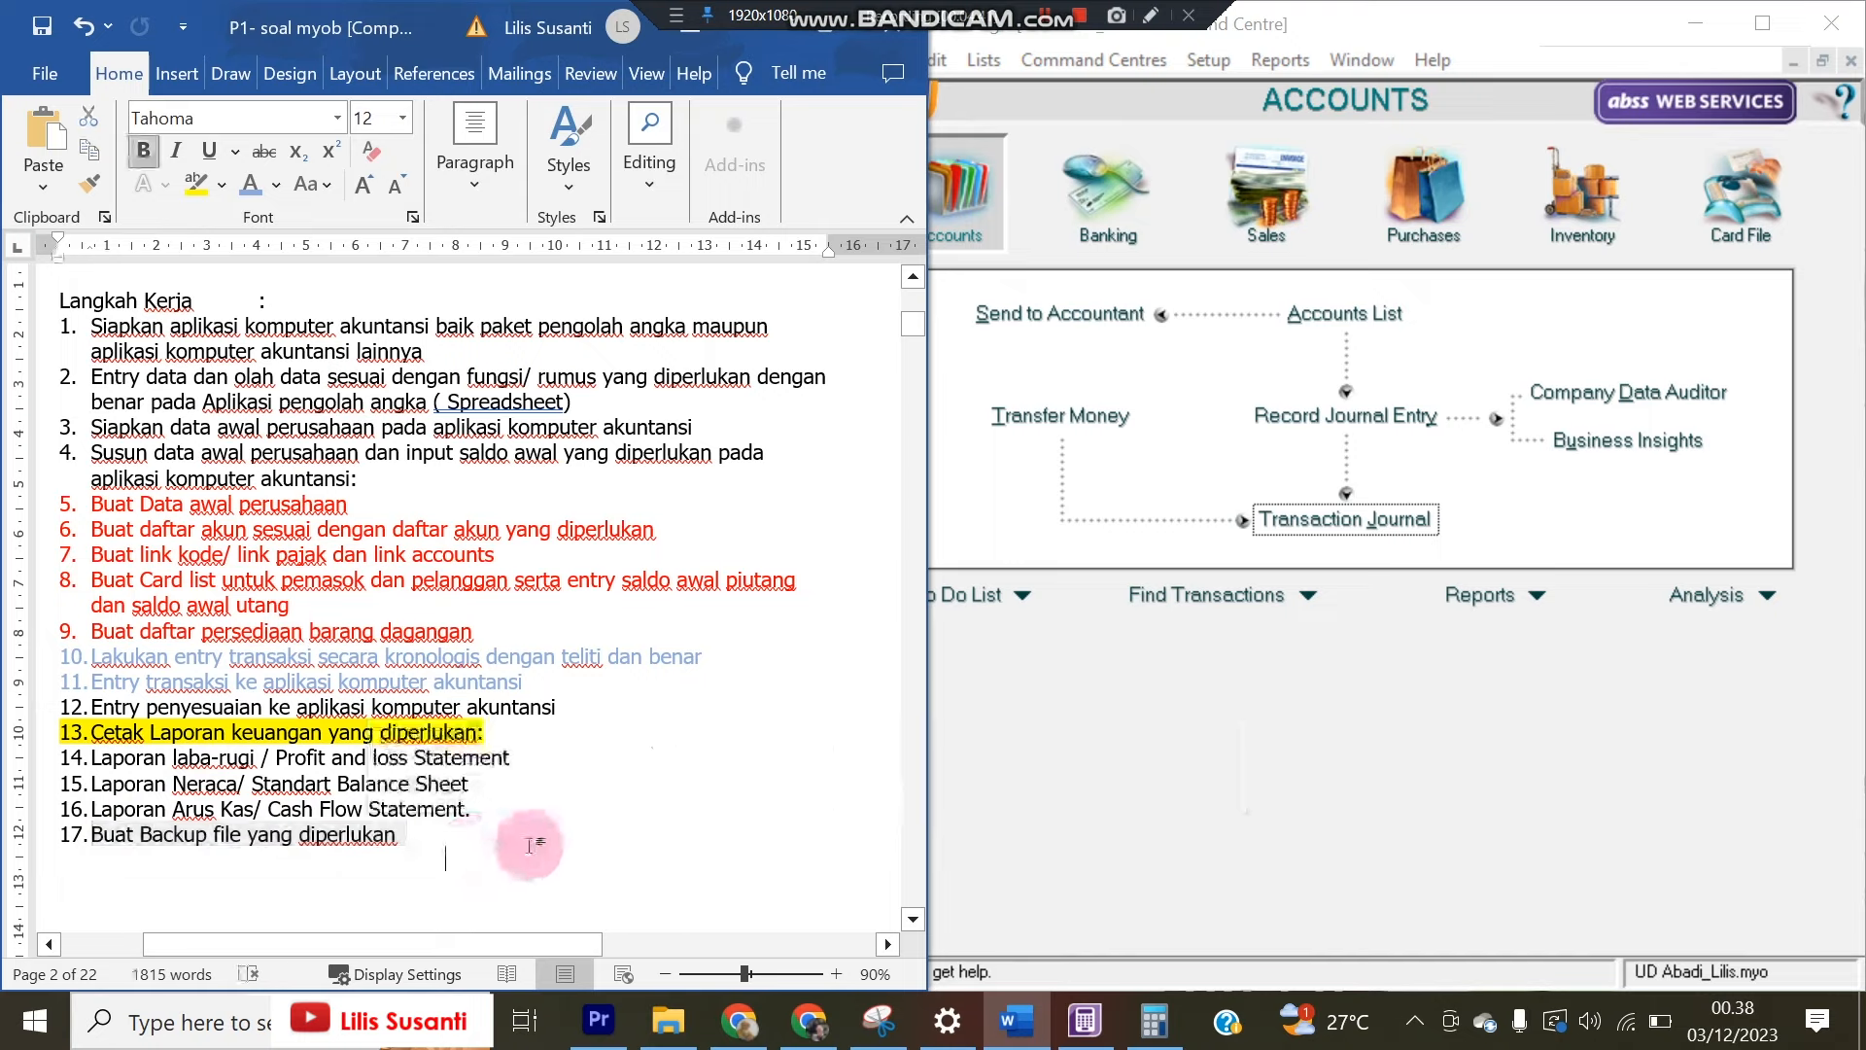
Switch to ABSS, back up all data without error checking as ABSS1203 in the Backup folder, and maximise the Command Centre
left_click(1038, 103)
left_click(880, 59)
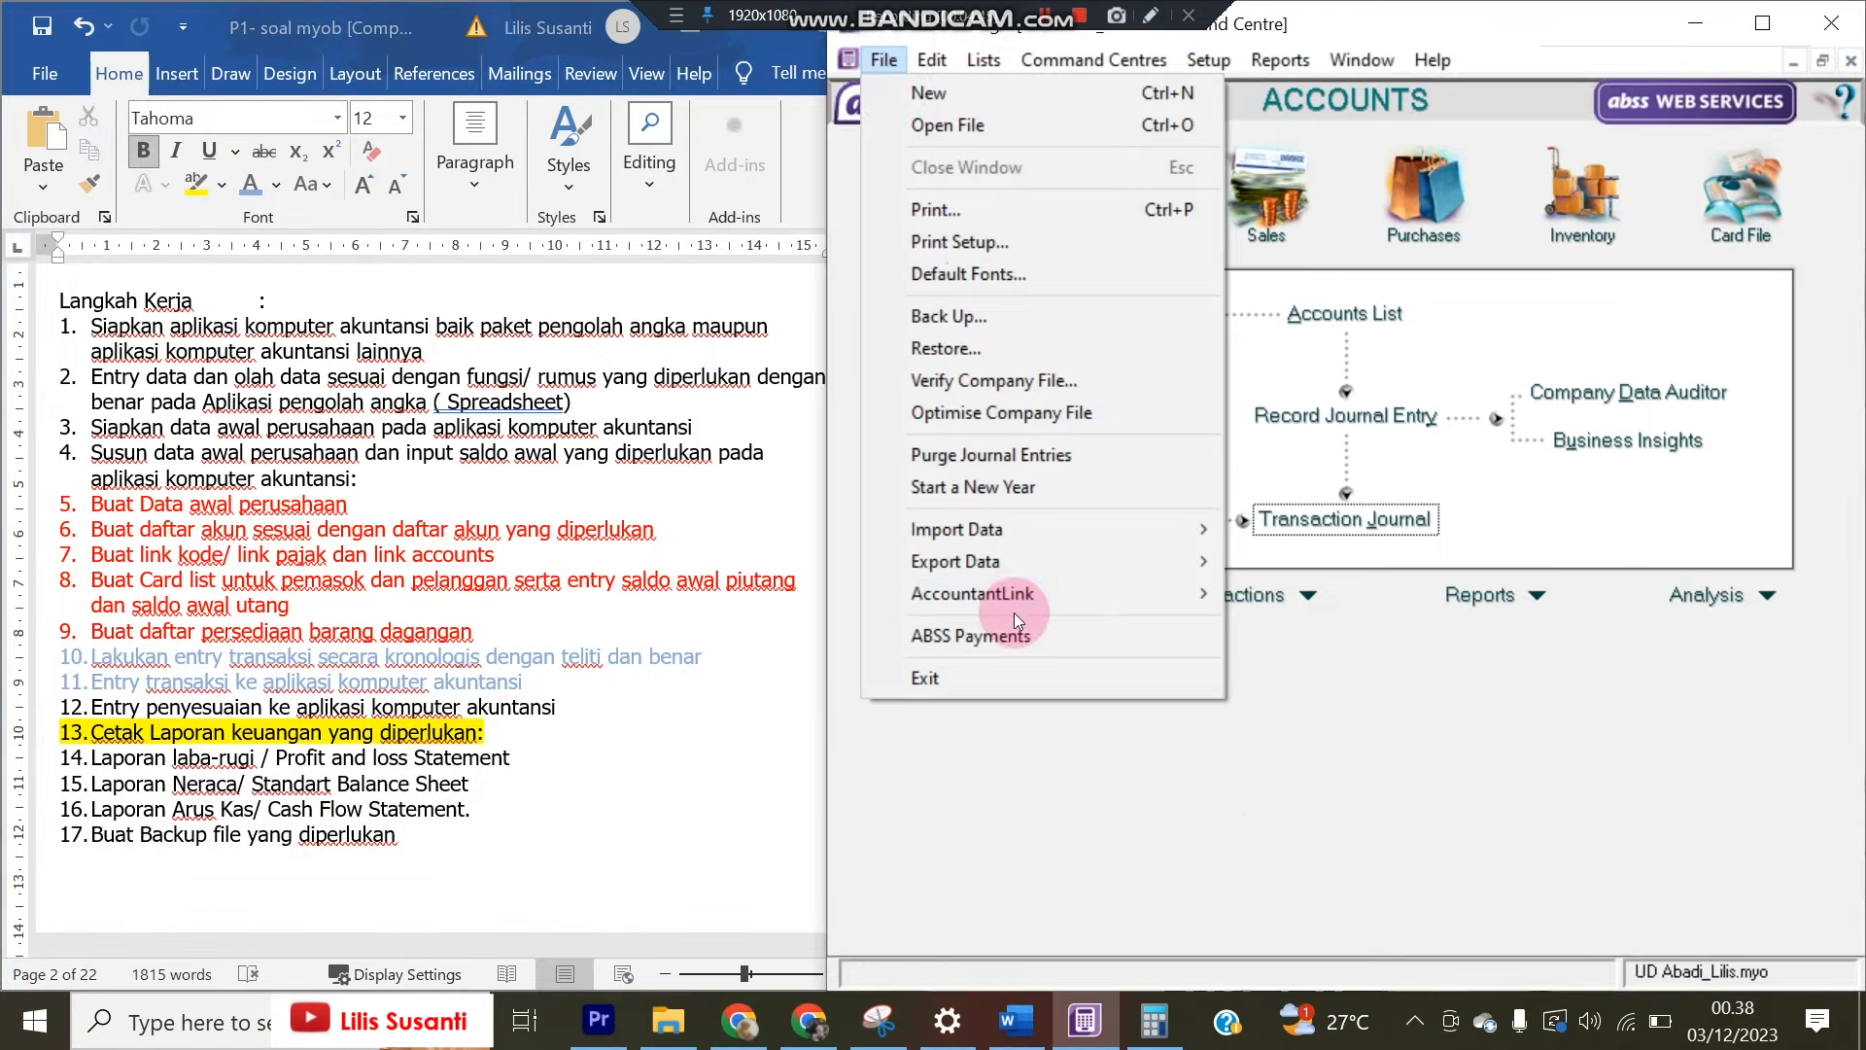
left_click(1023, 305)
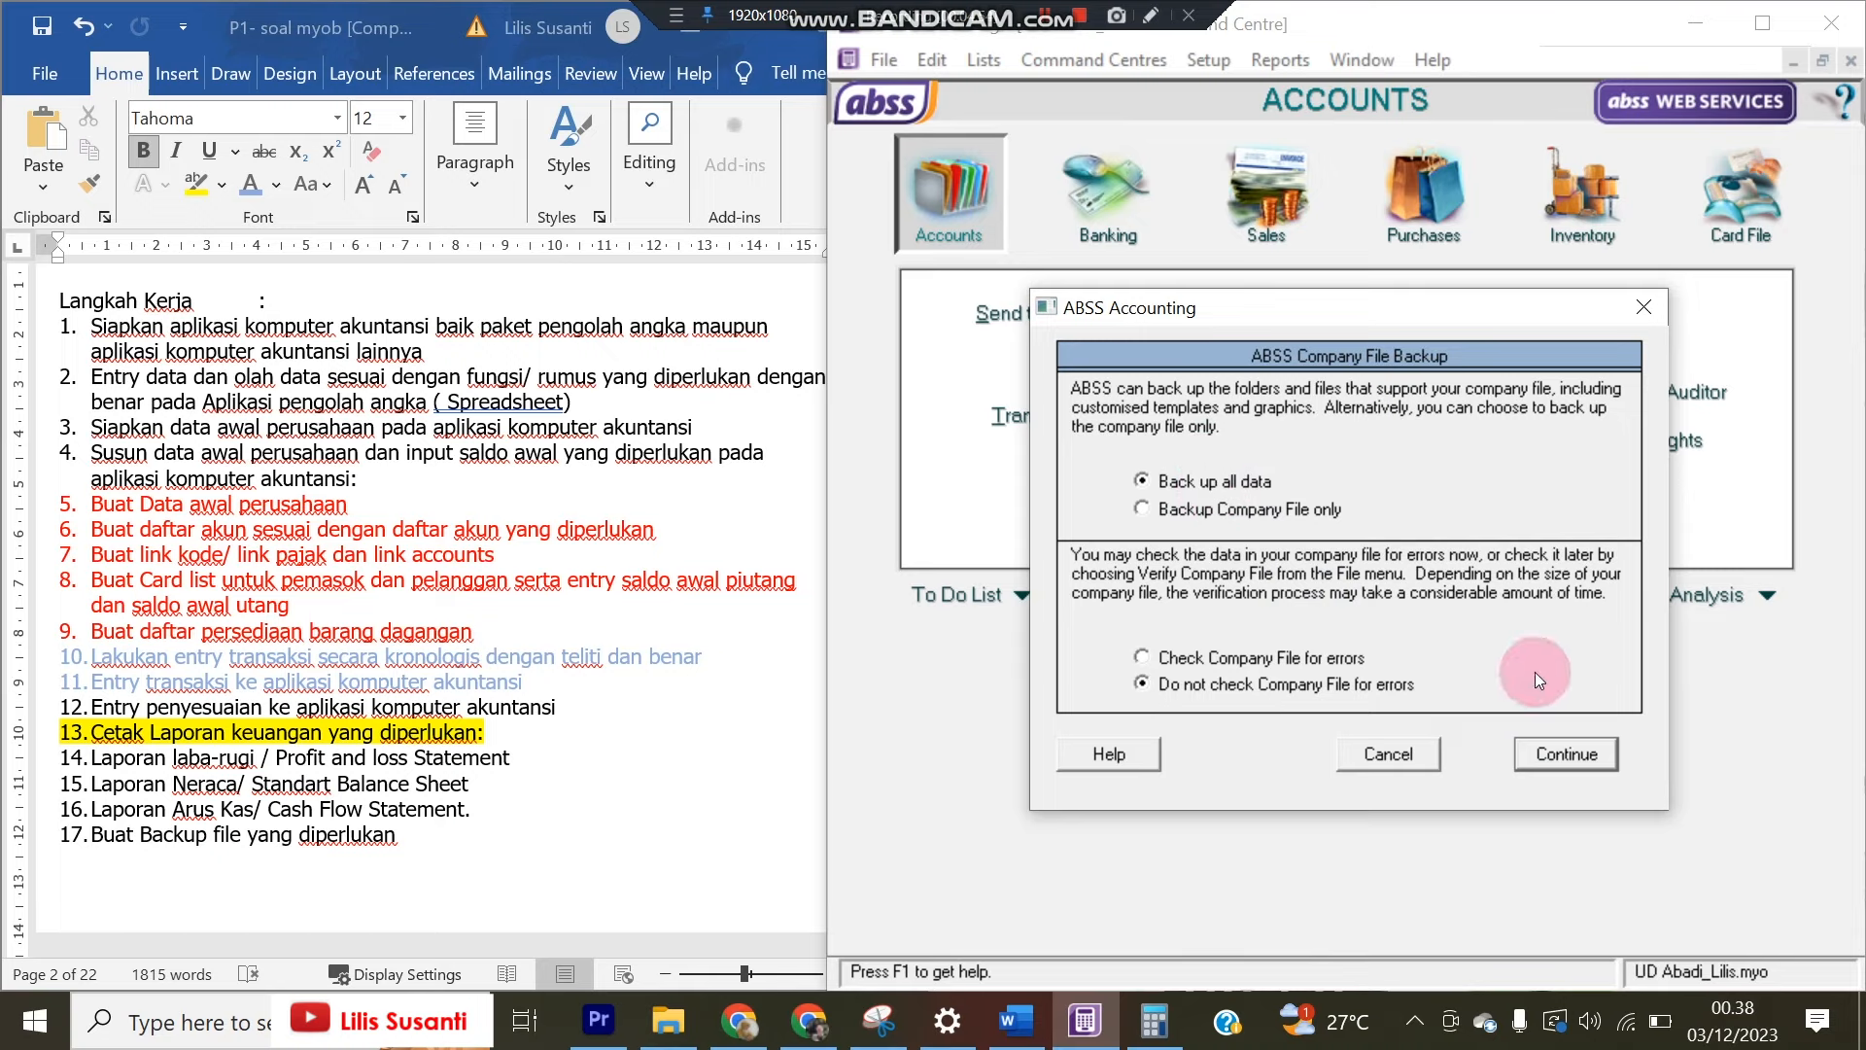
left_click(1553, 746)
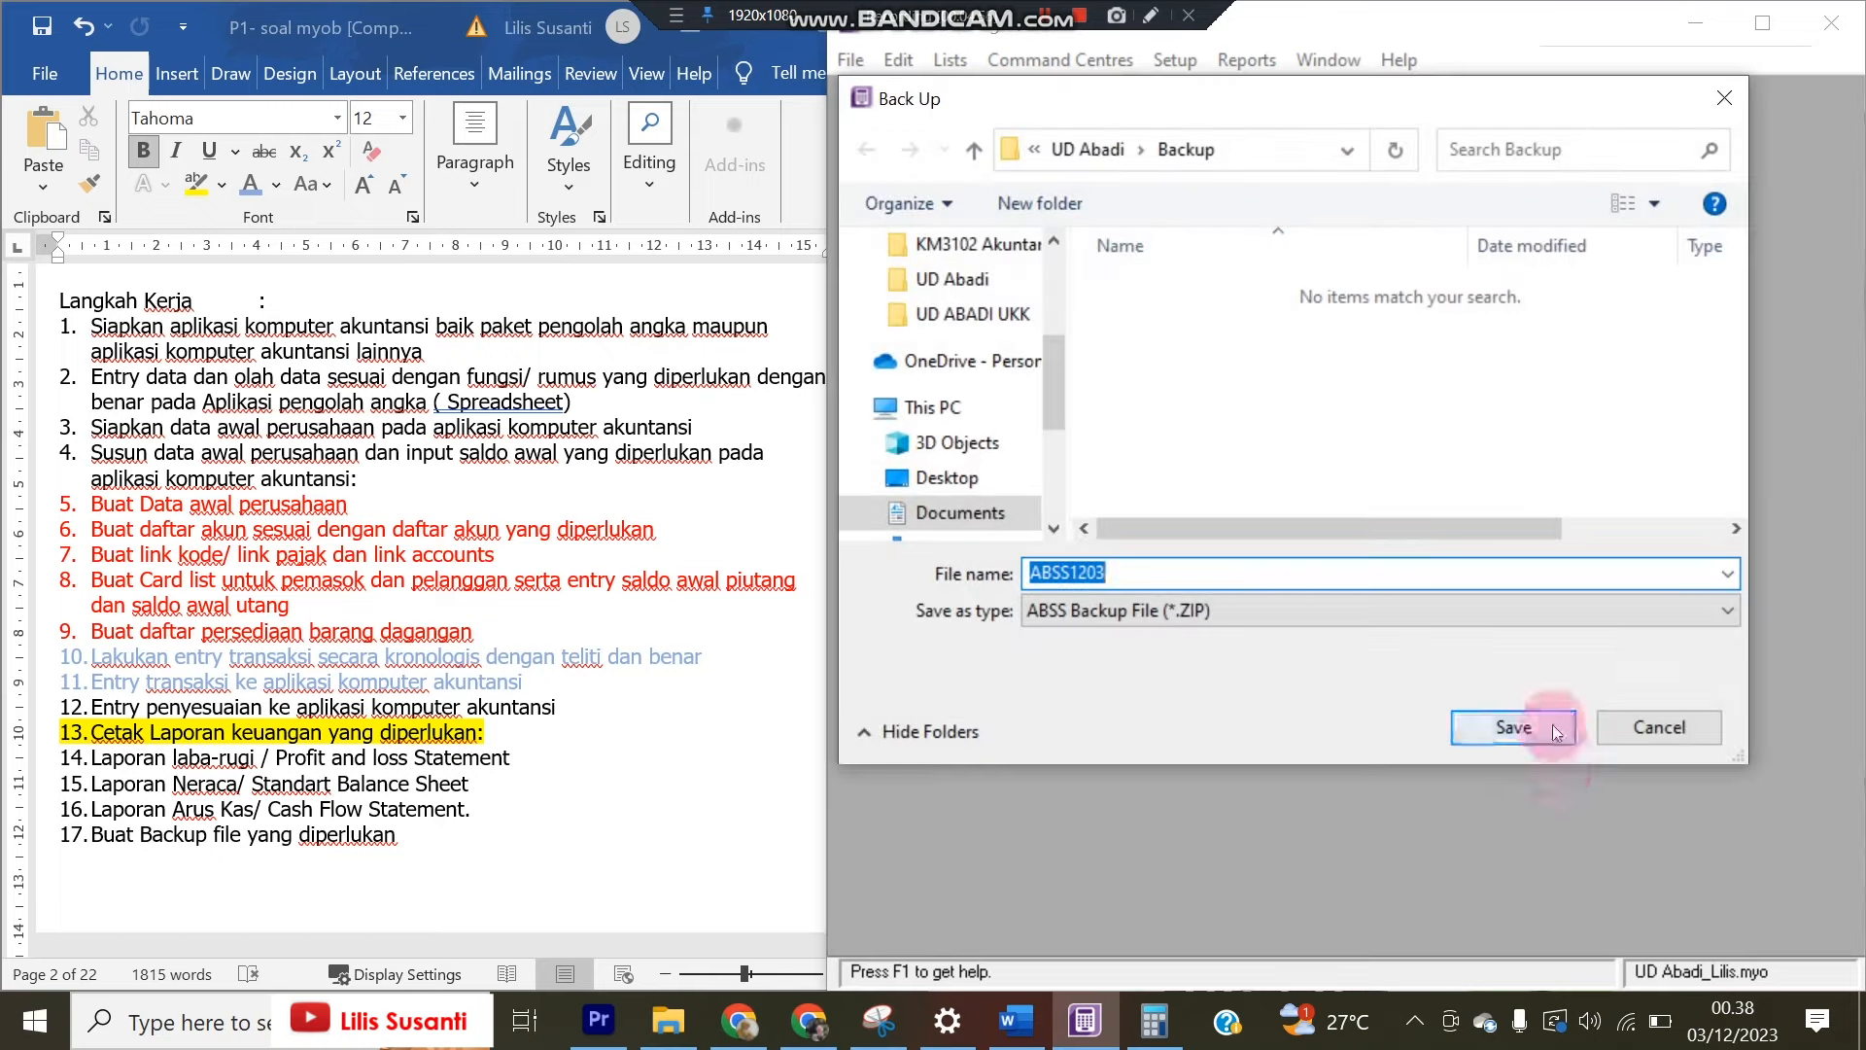
left_click(1553, 721)
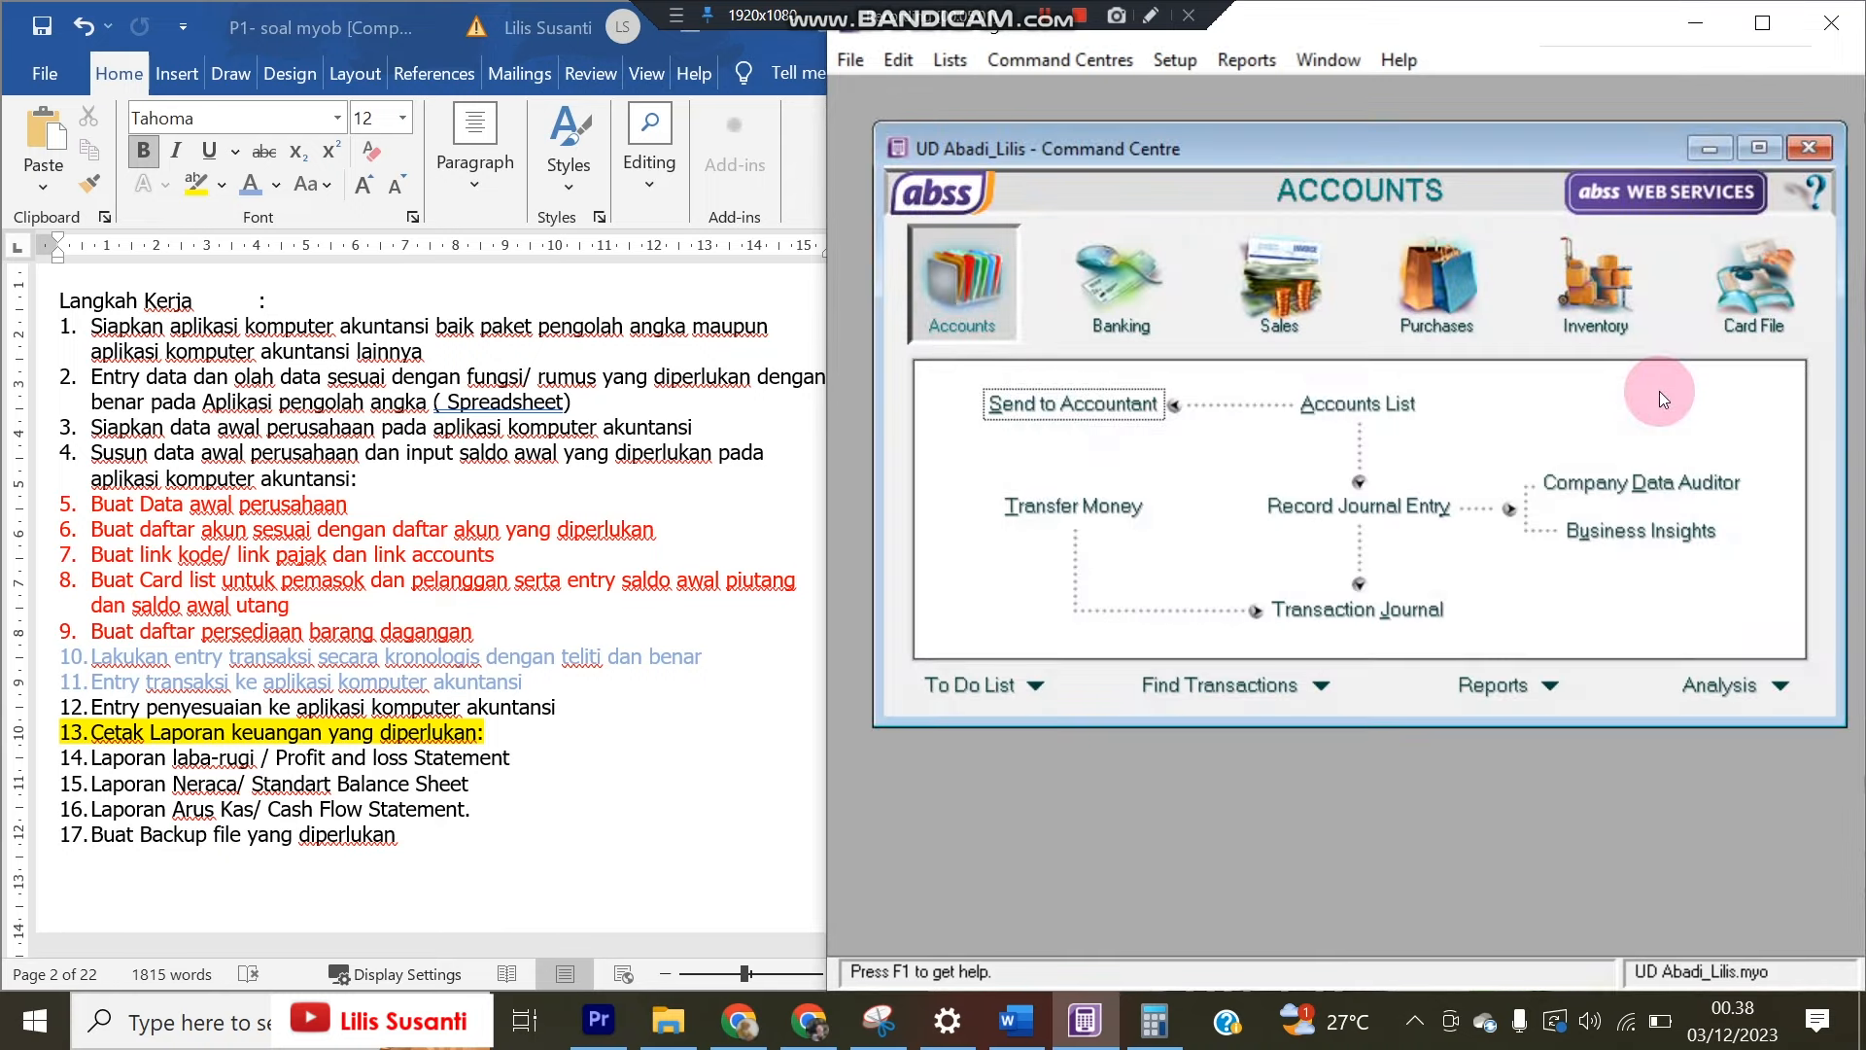
left_click(1760, 149)
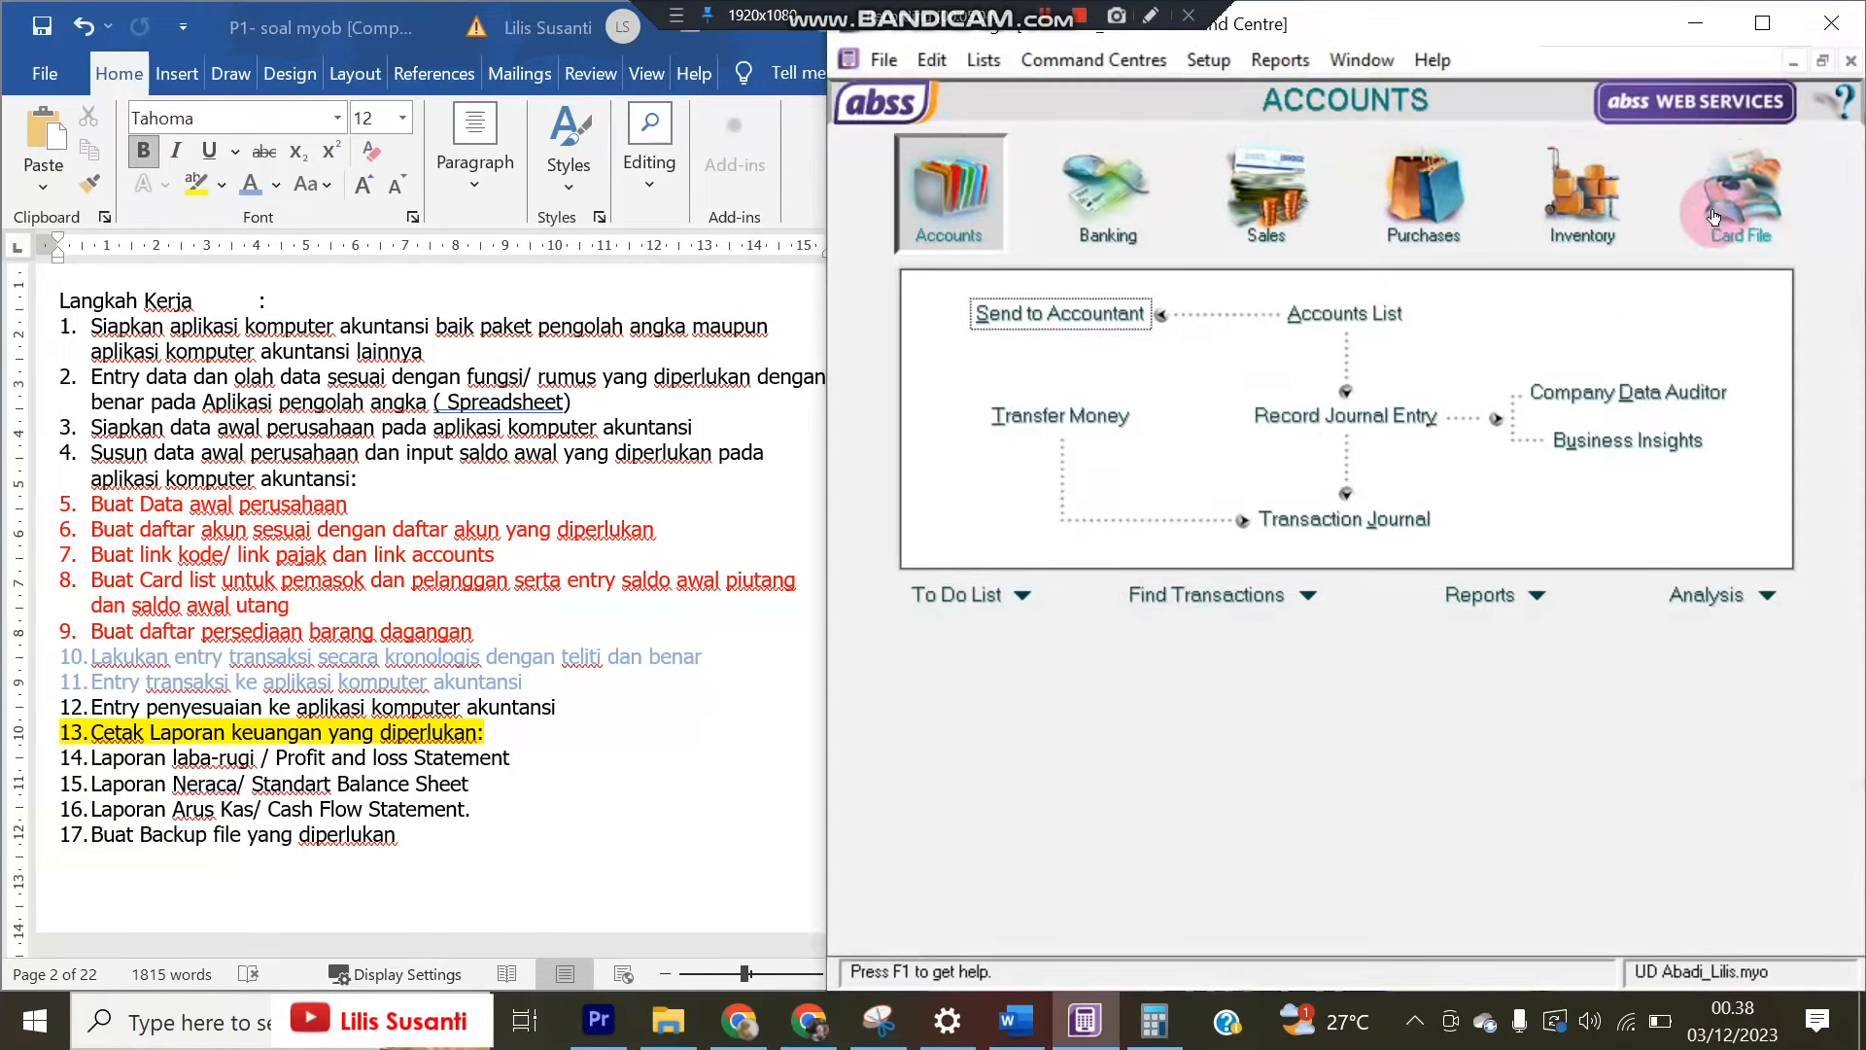
left_click(1400, 516)
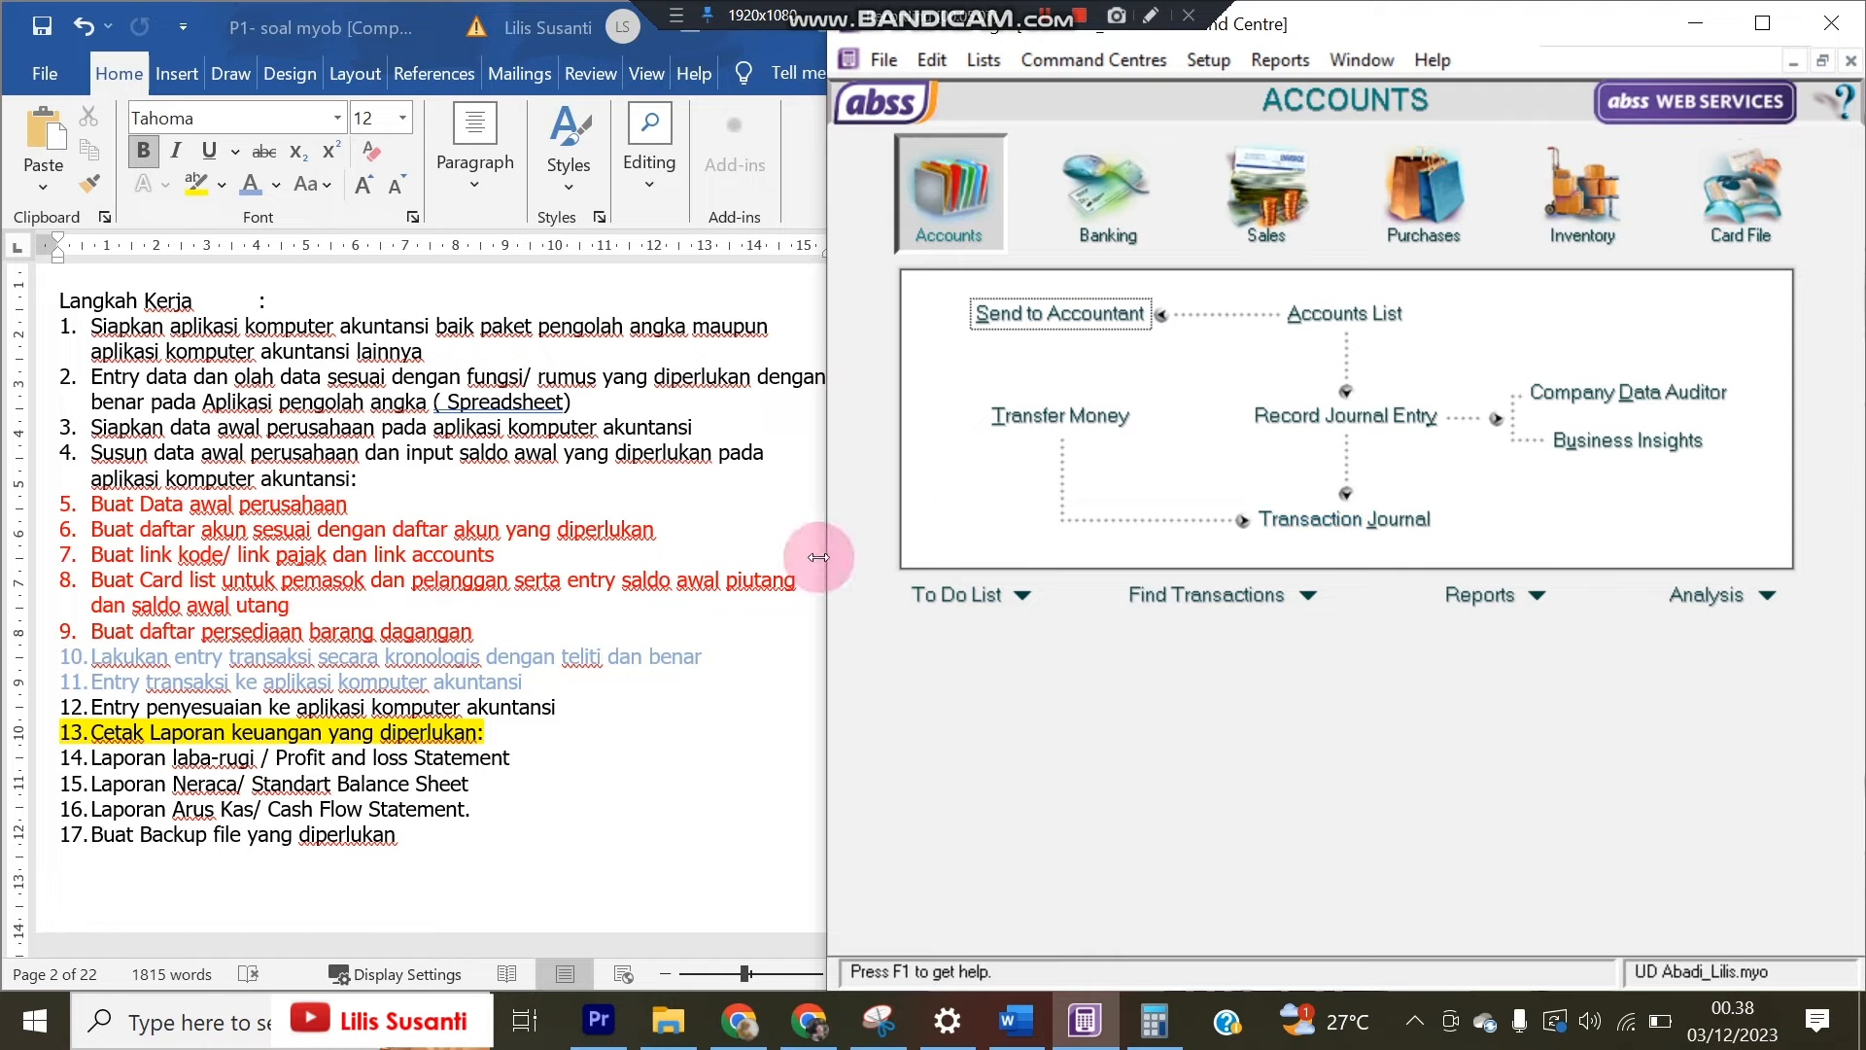
Review the general information page and the Langkah Kerja list down to item 17 in the Word document
scroll(530, 737, "down", 10)
scroll(531, 736, "down", 5)
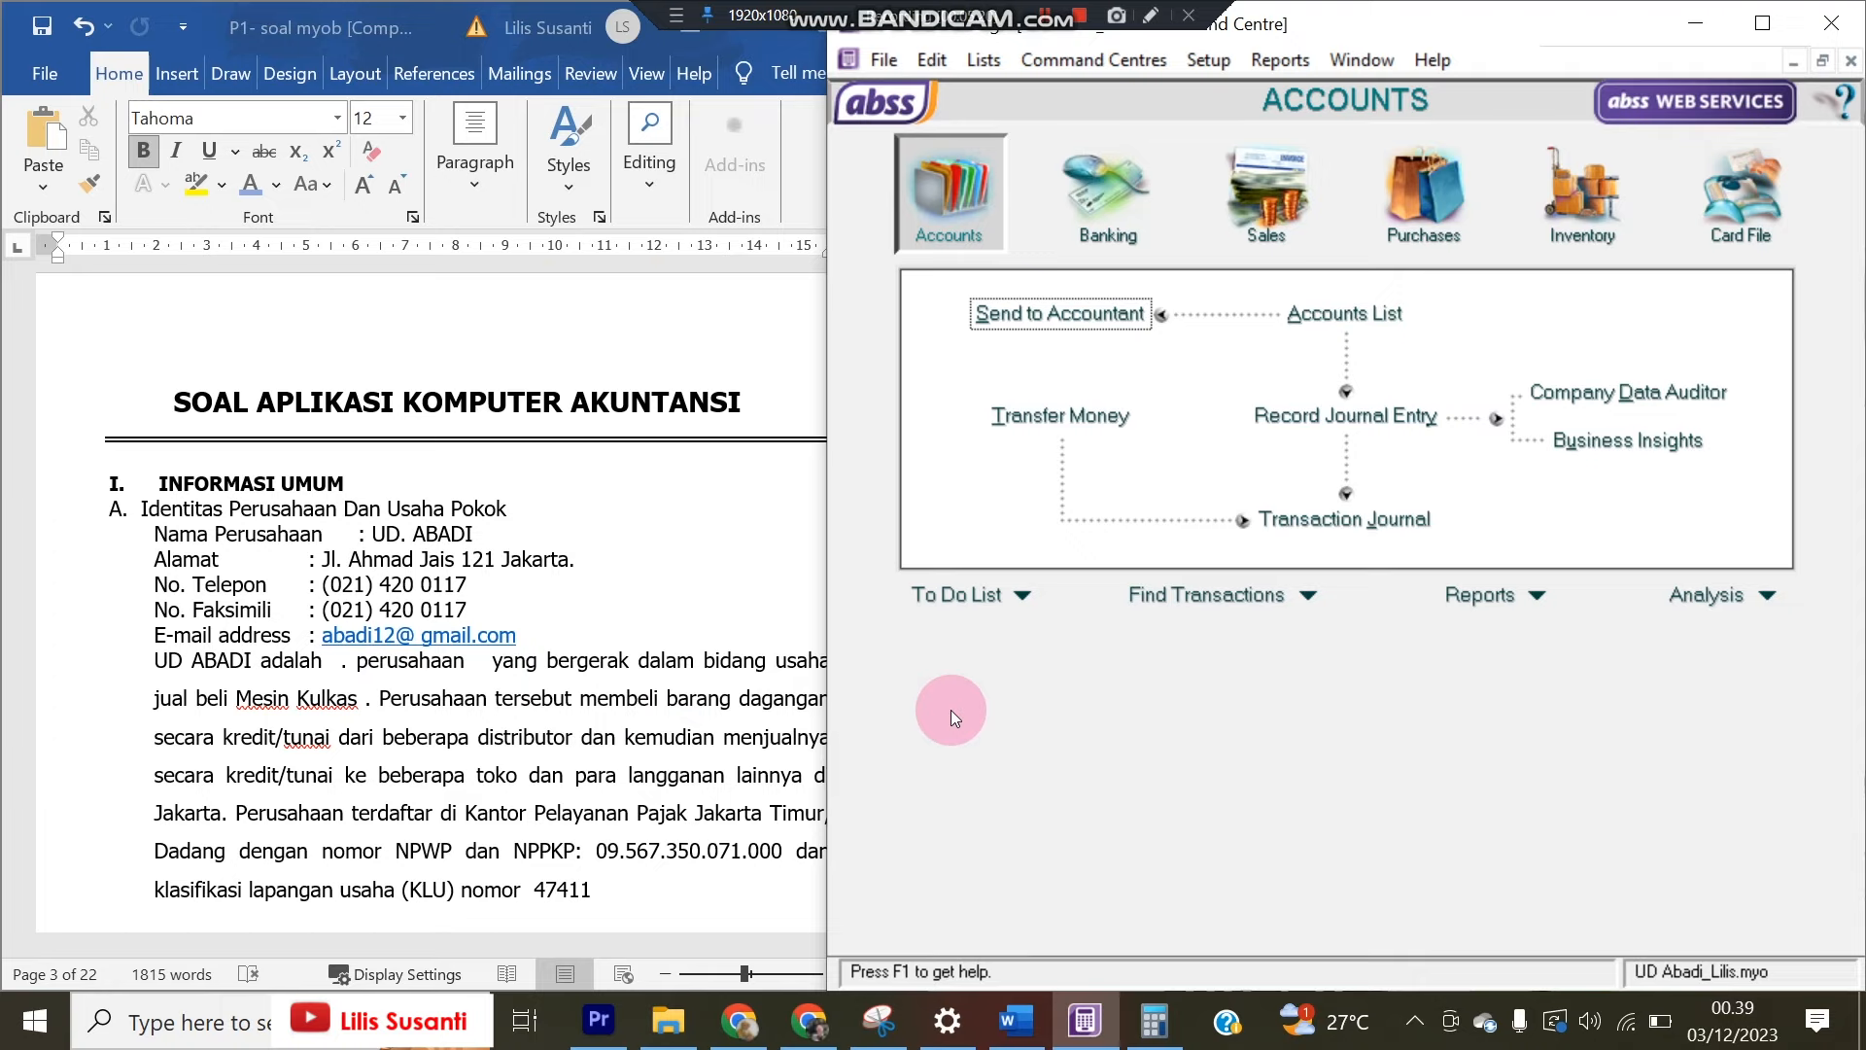
scroll(499, 522, "up", 3)
scroll(499, 522, "up", 10)
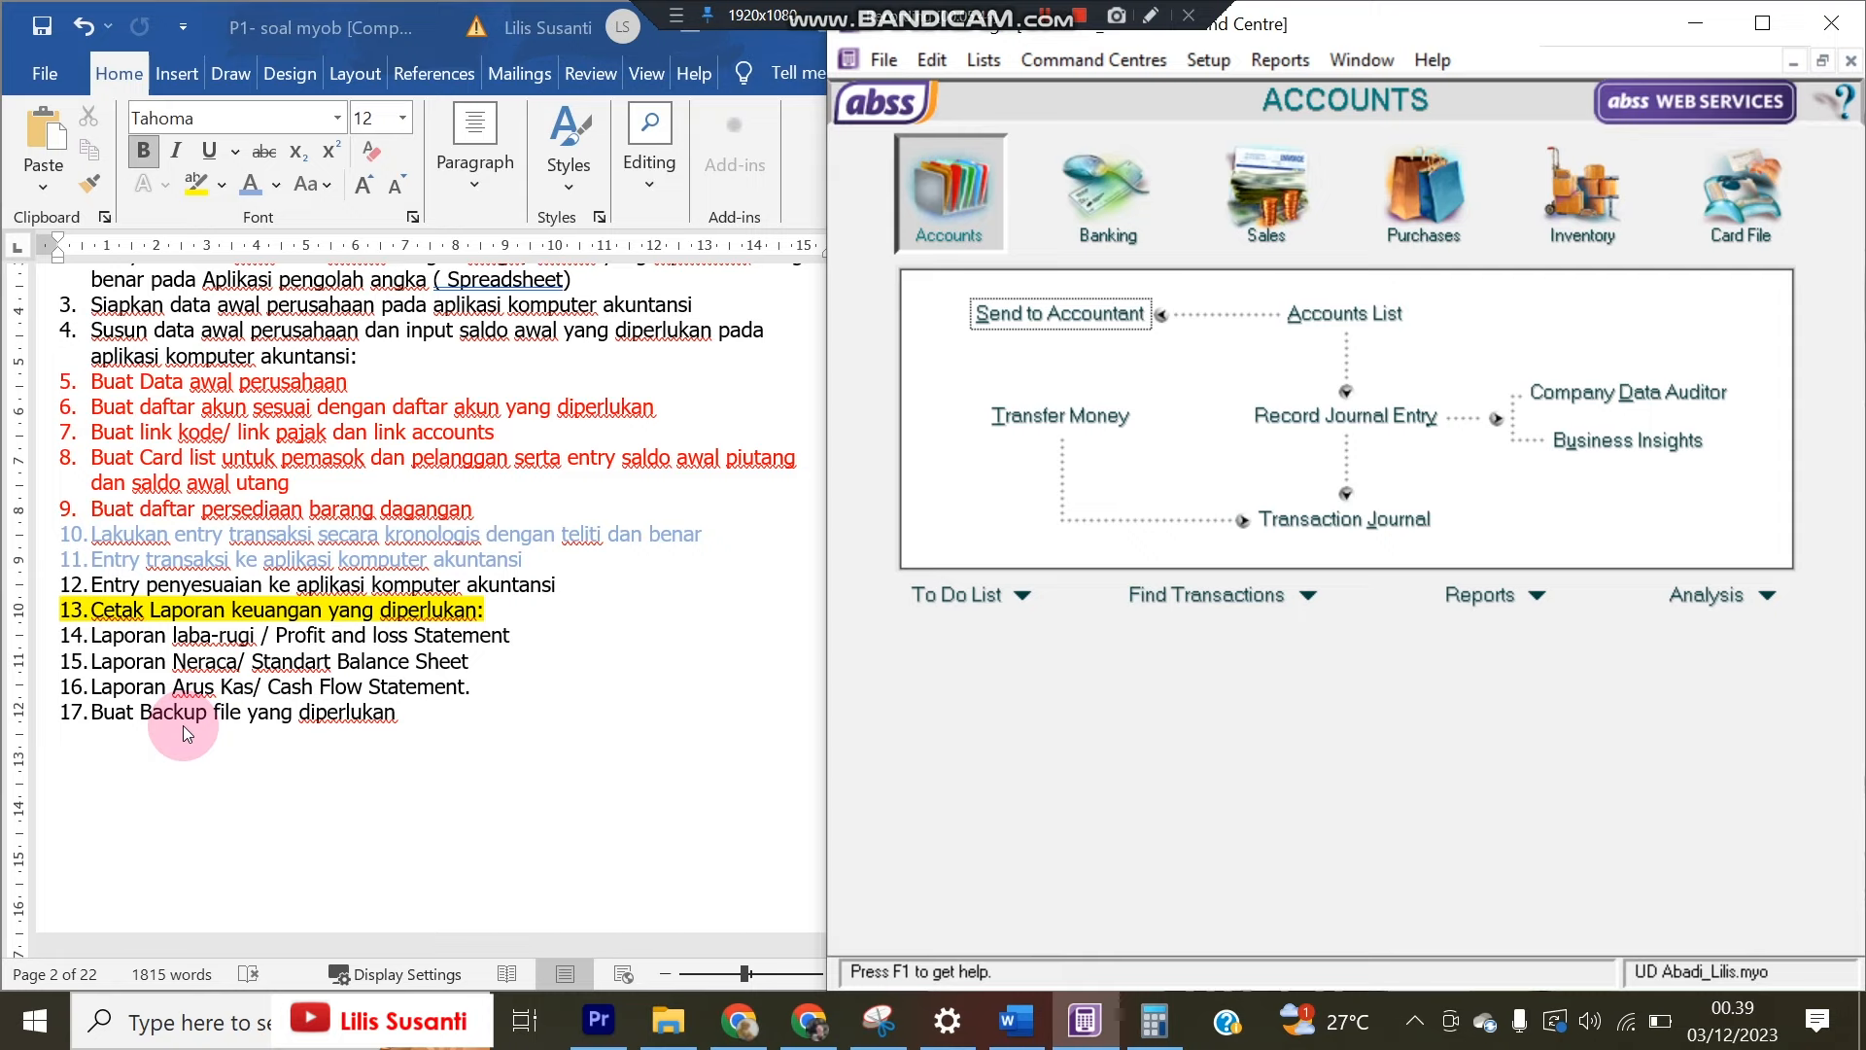
left_click(301, 684)
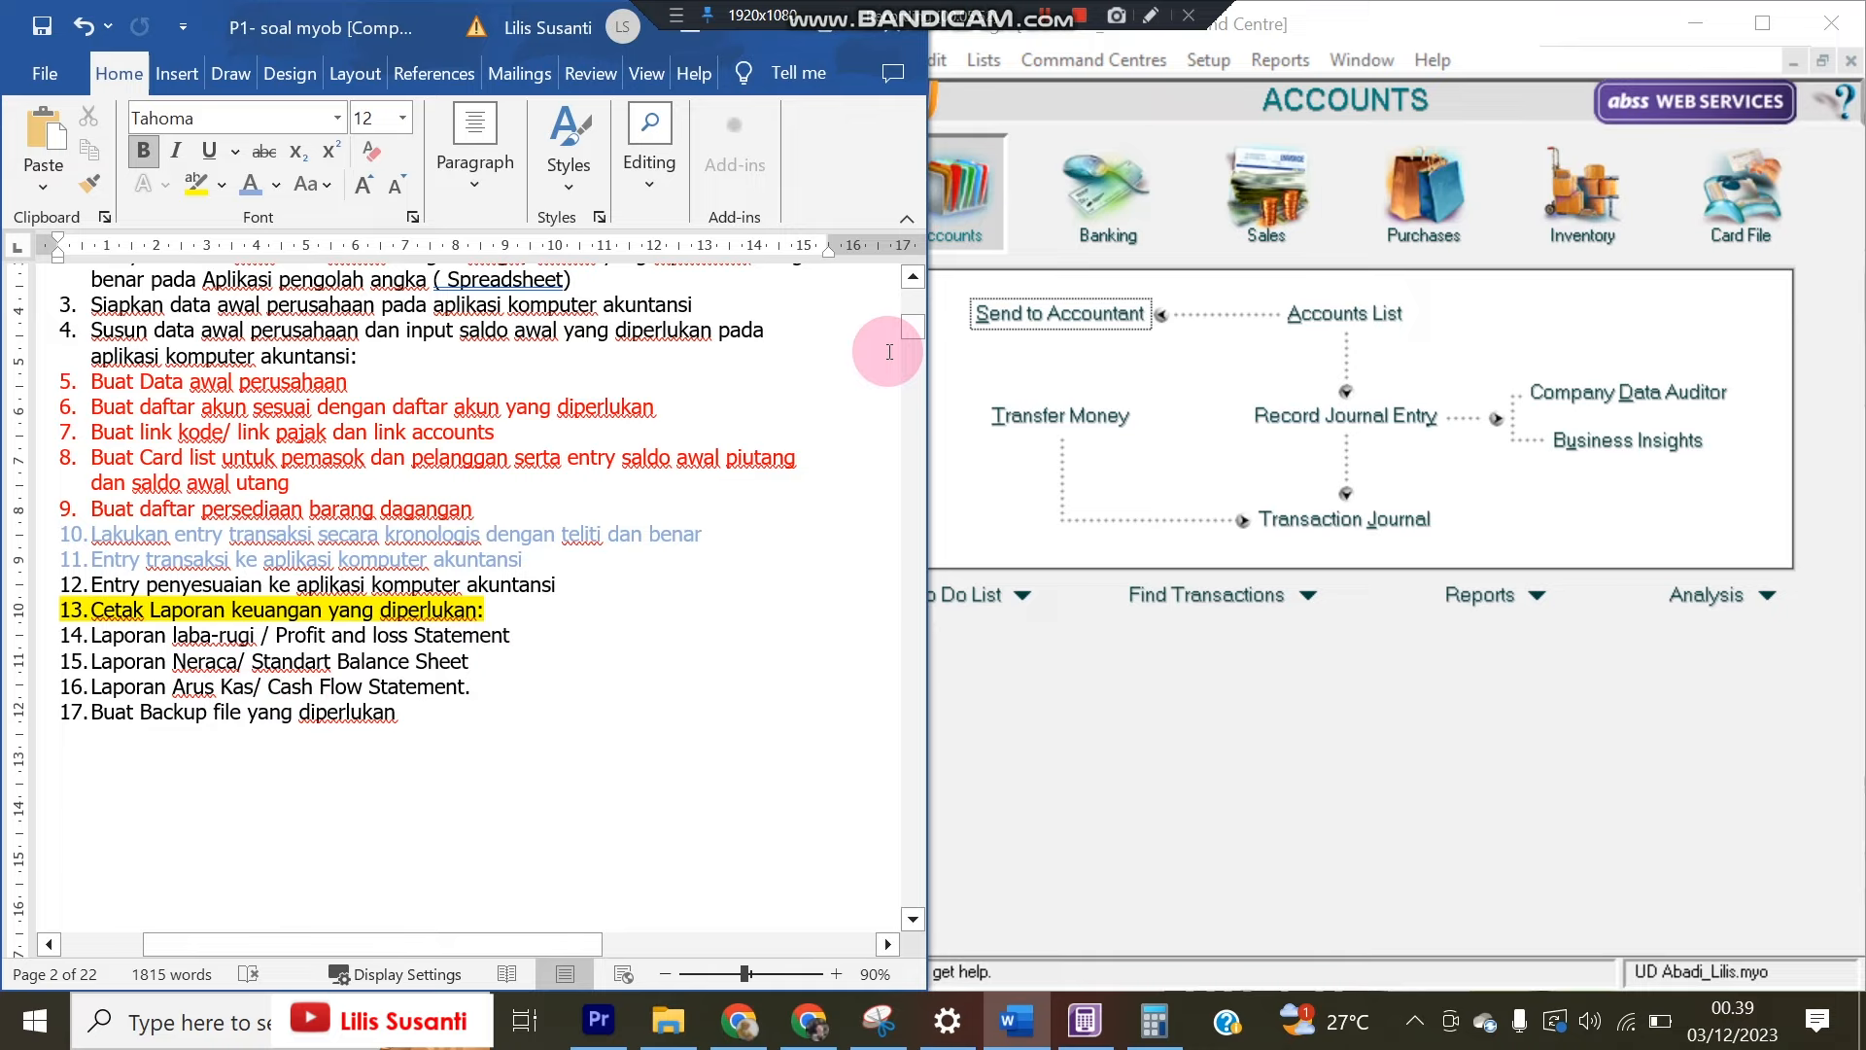
Compare adjustment memos BM12-1 and BM12-2 in Word with the general entries in the ABSS Transaction Journal, and inspect the insurance expense entry
left_click_drag(911, 322, 923, 844)
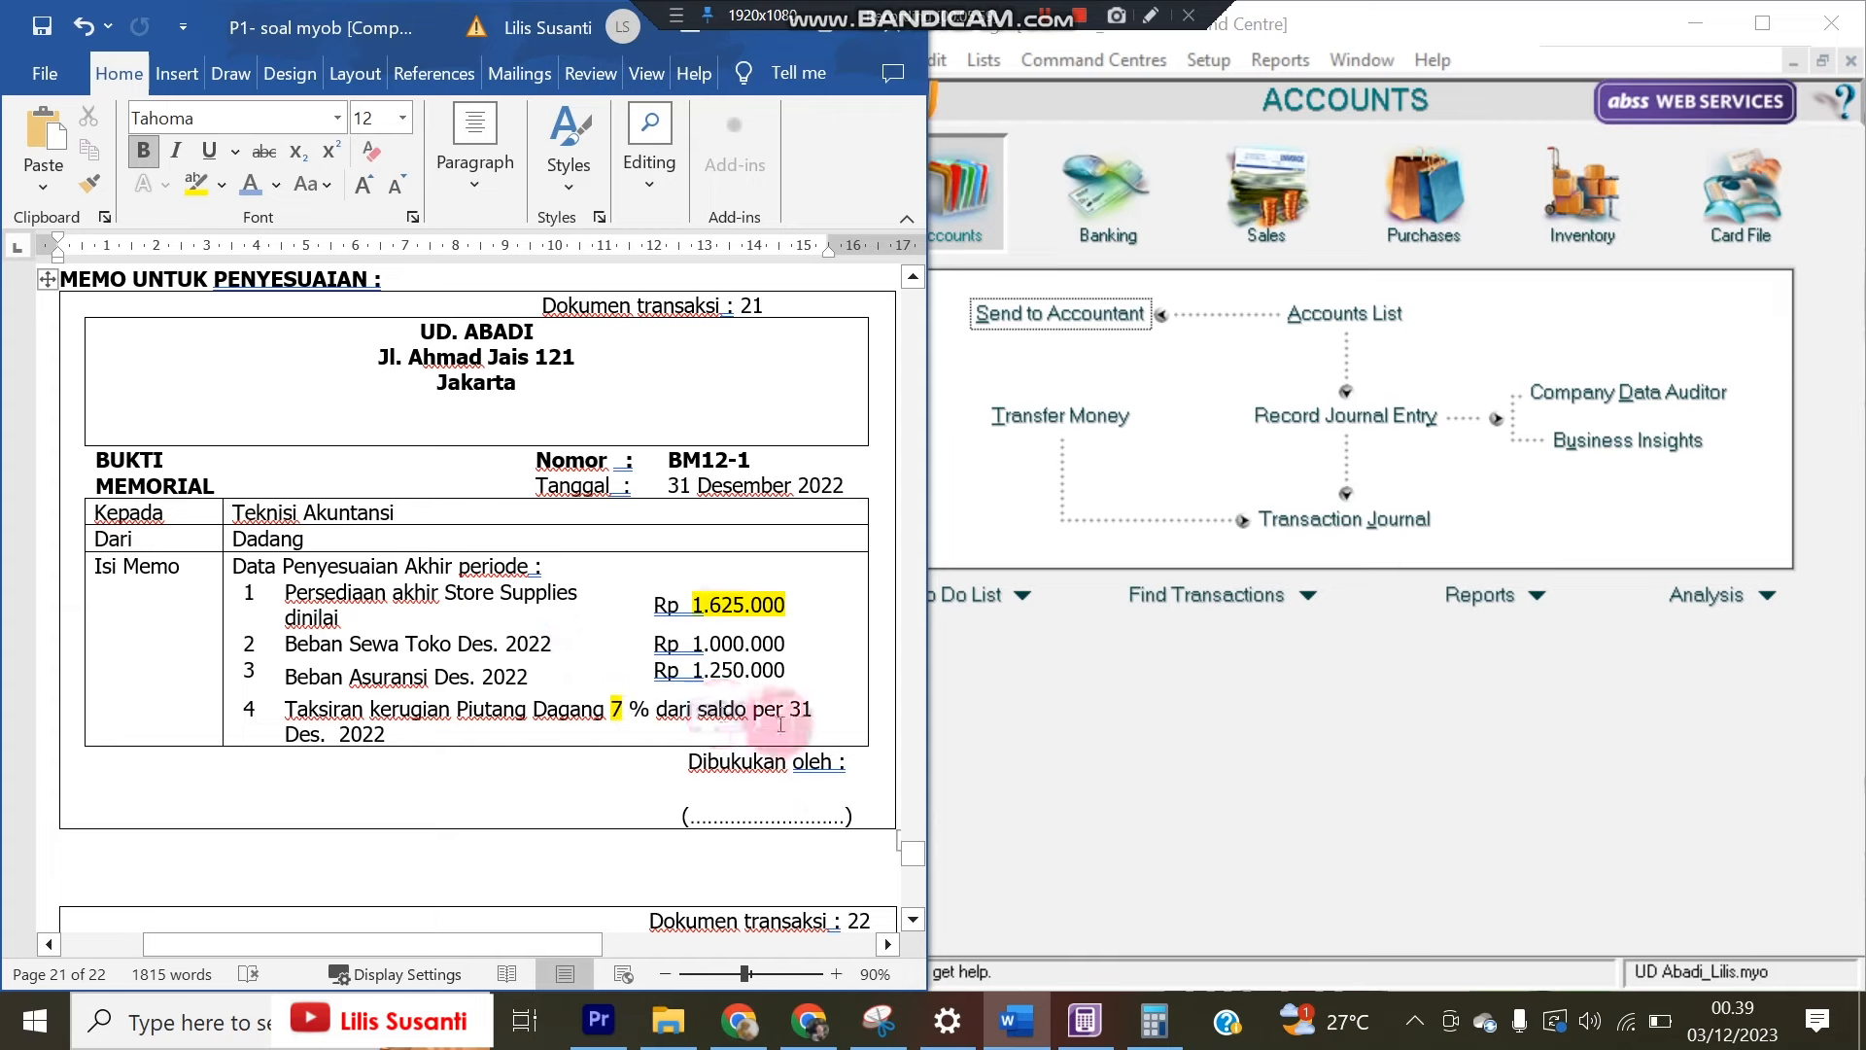
left_click(1308, 531)
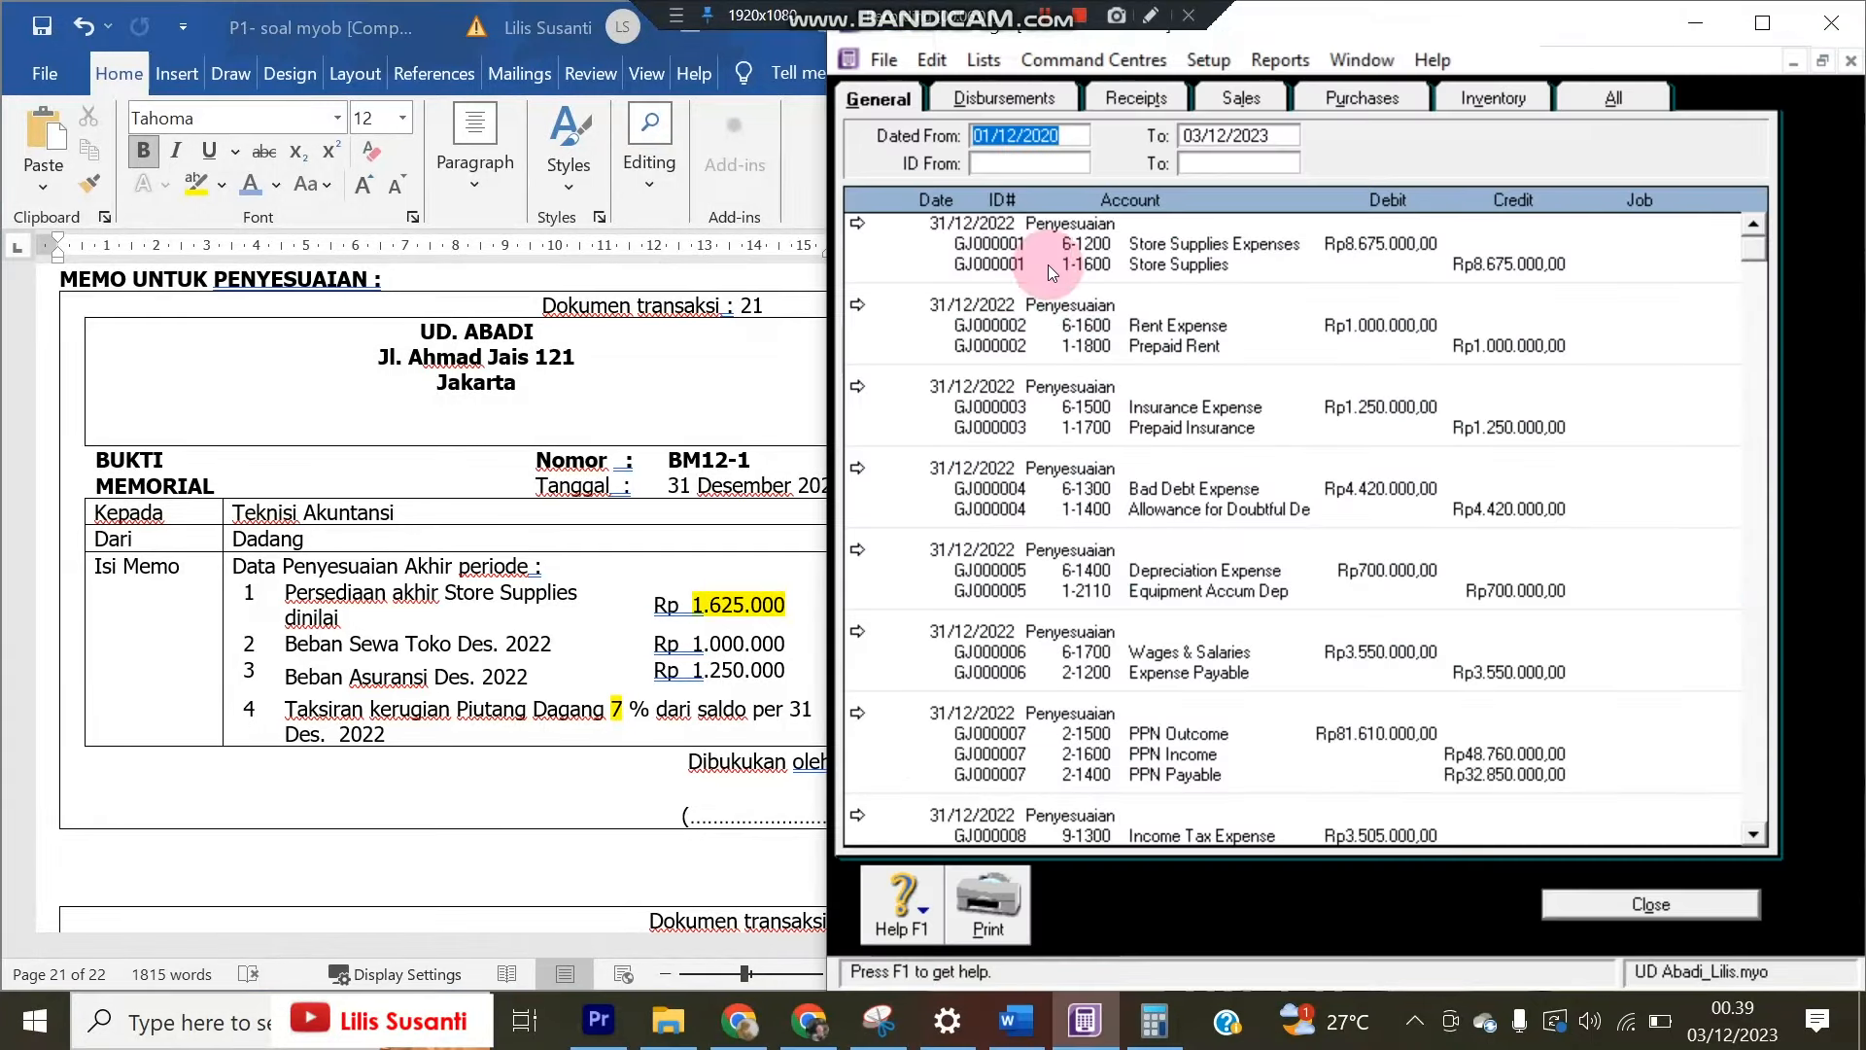
left_click(671, 622)
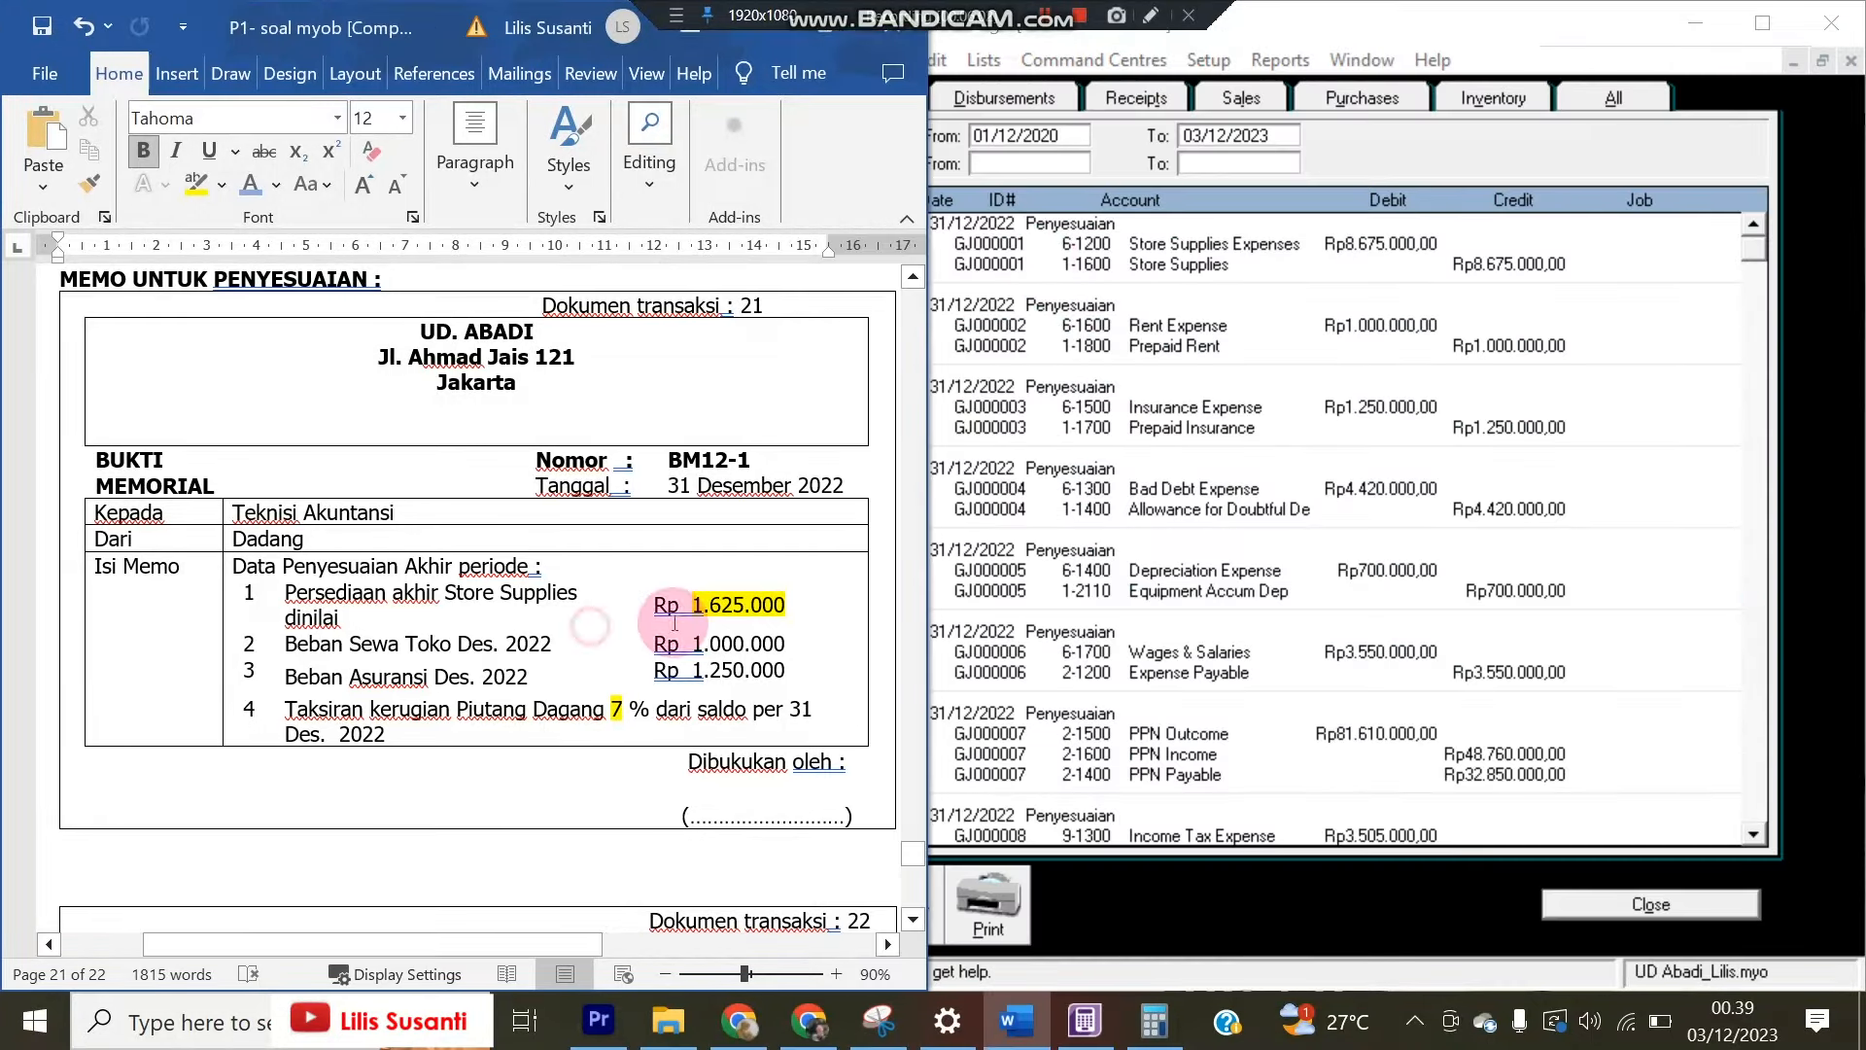
left_click(917, 867)
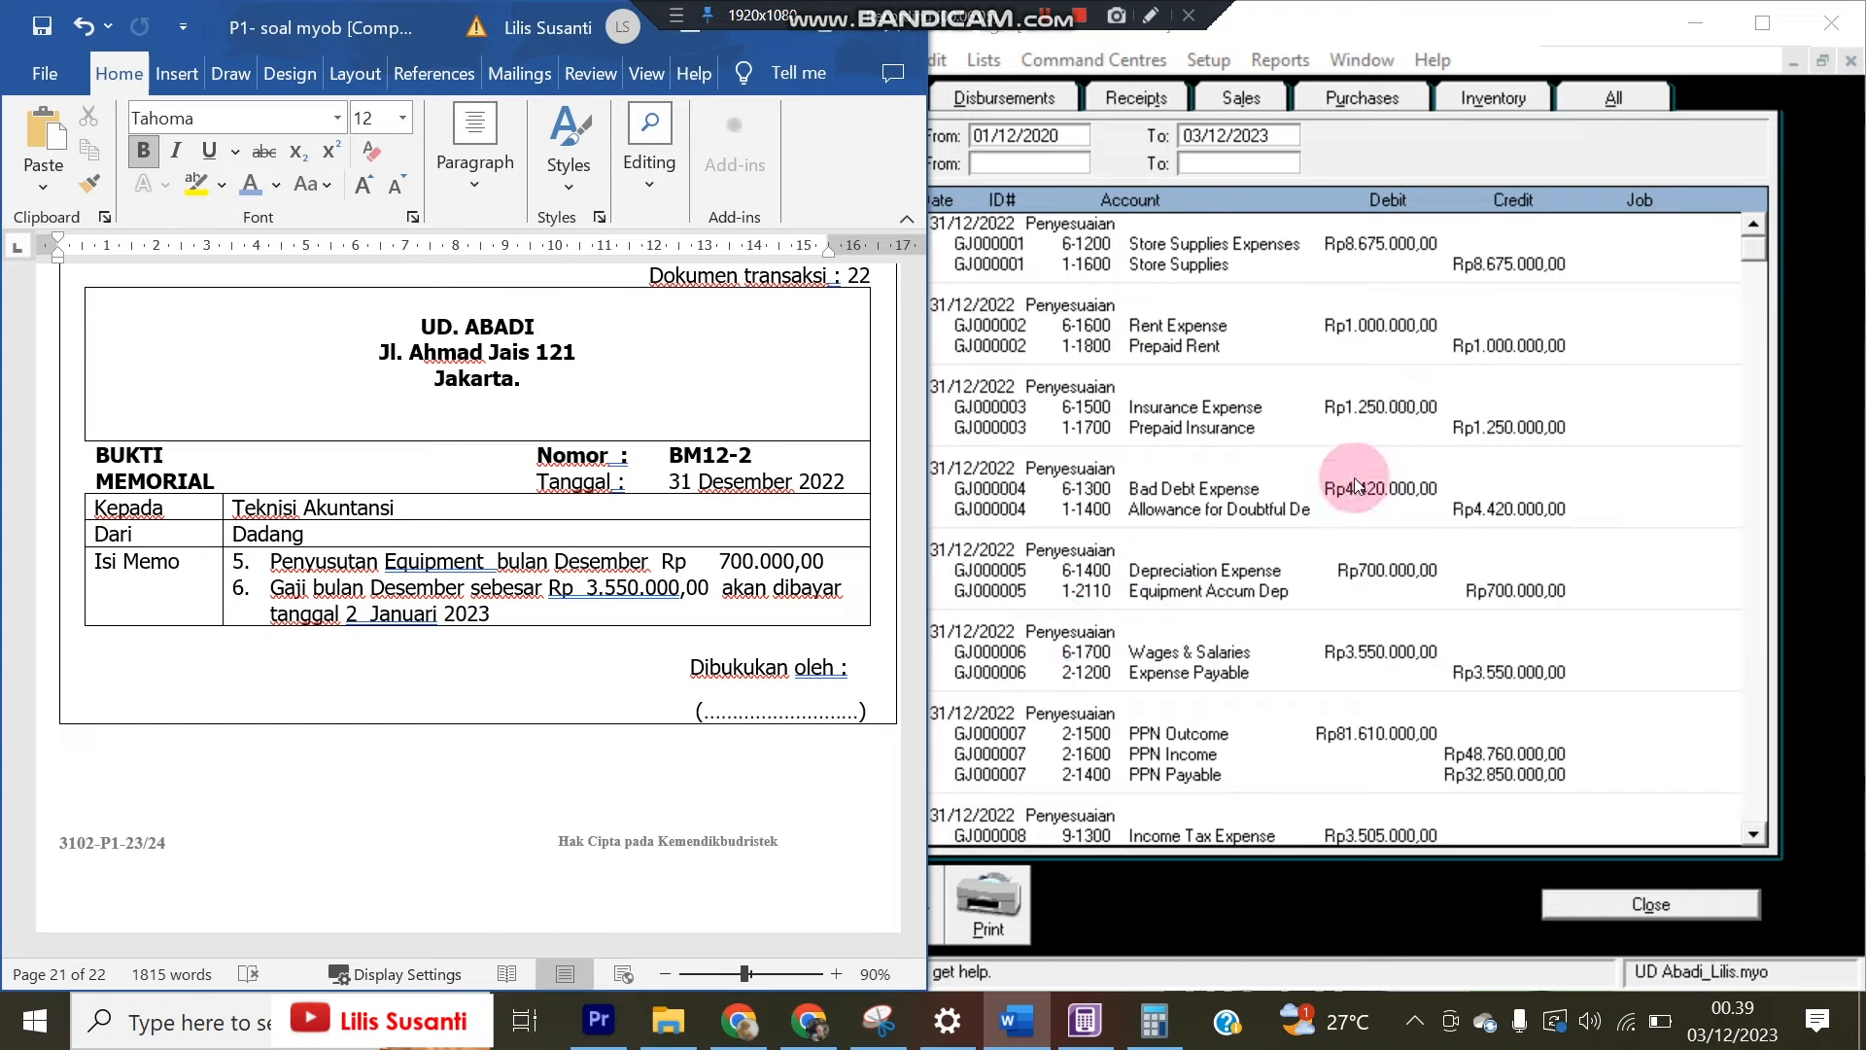
double_click(1658, 386)
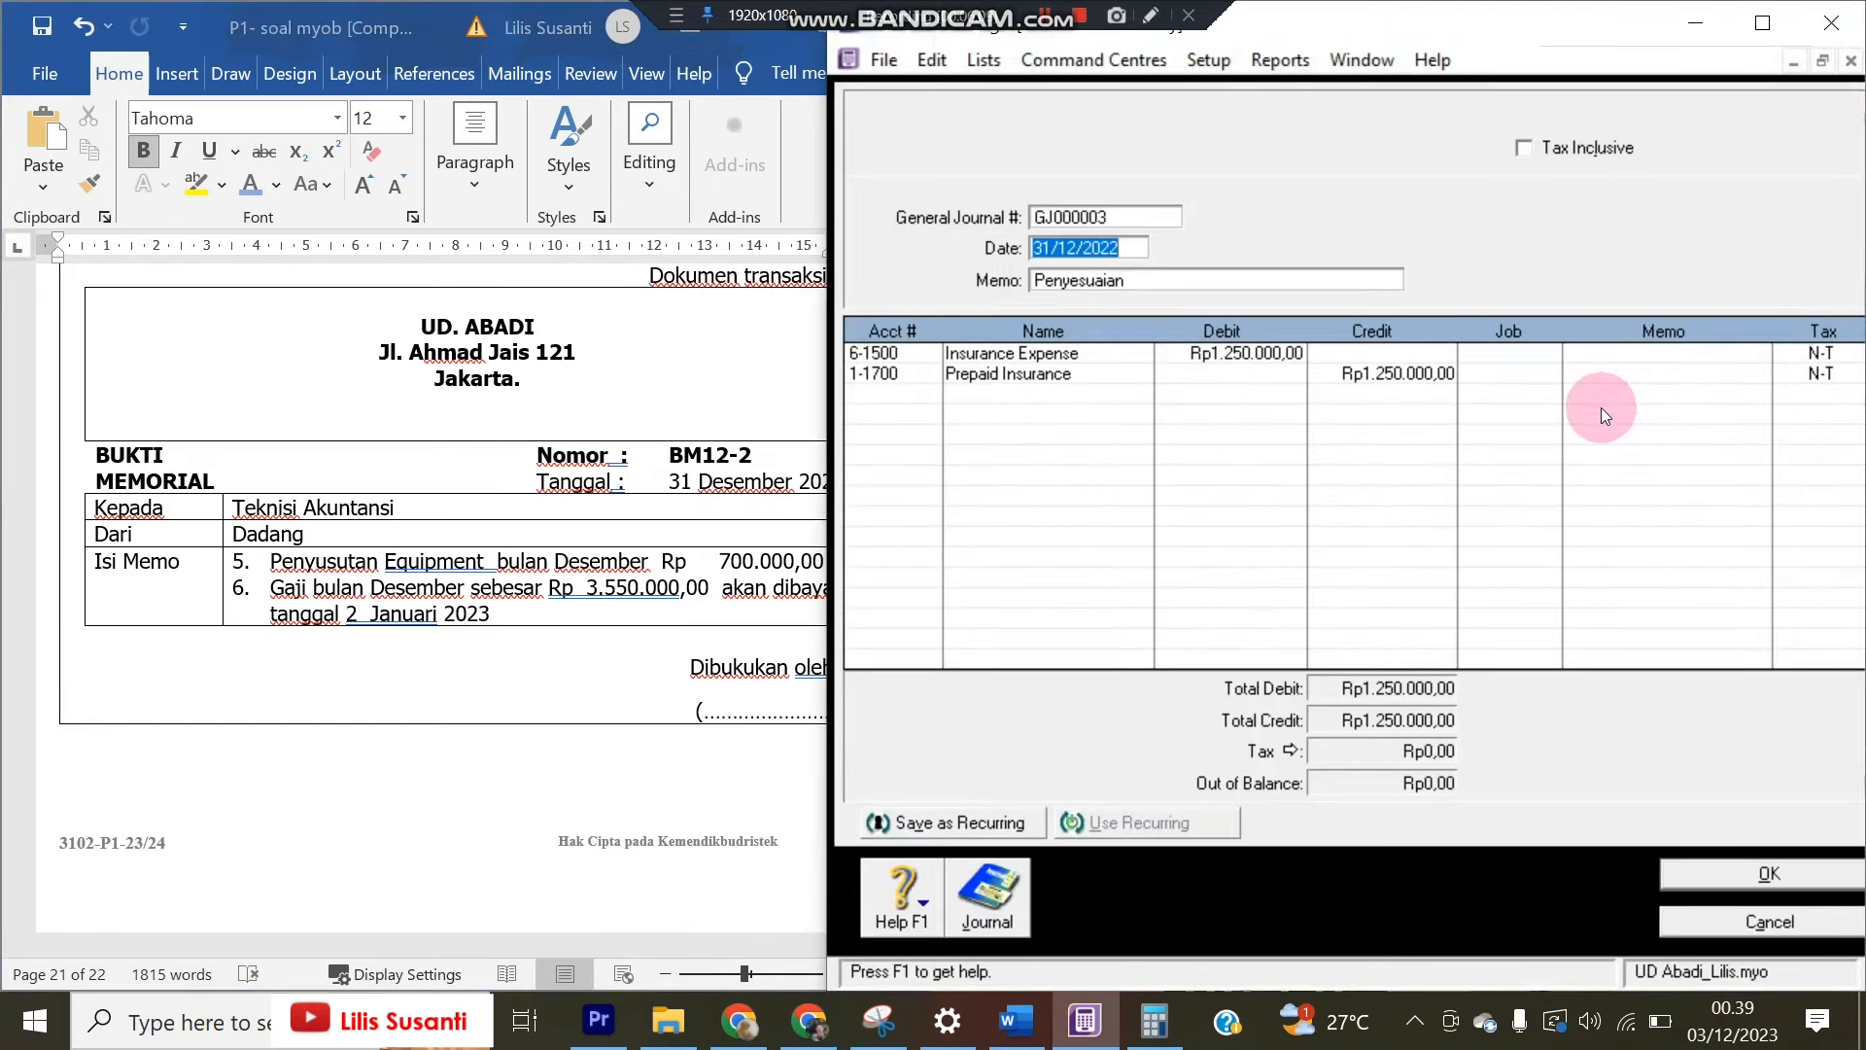
left_click(1741, 931)
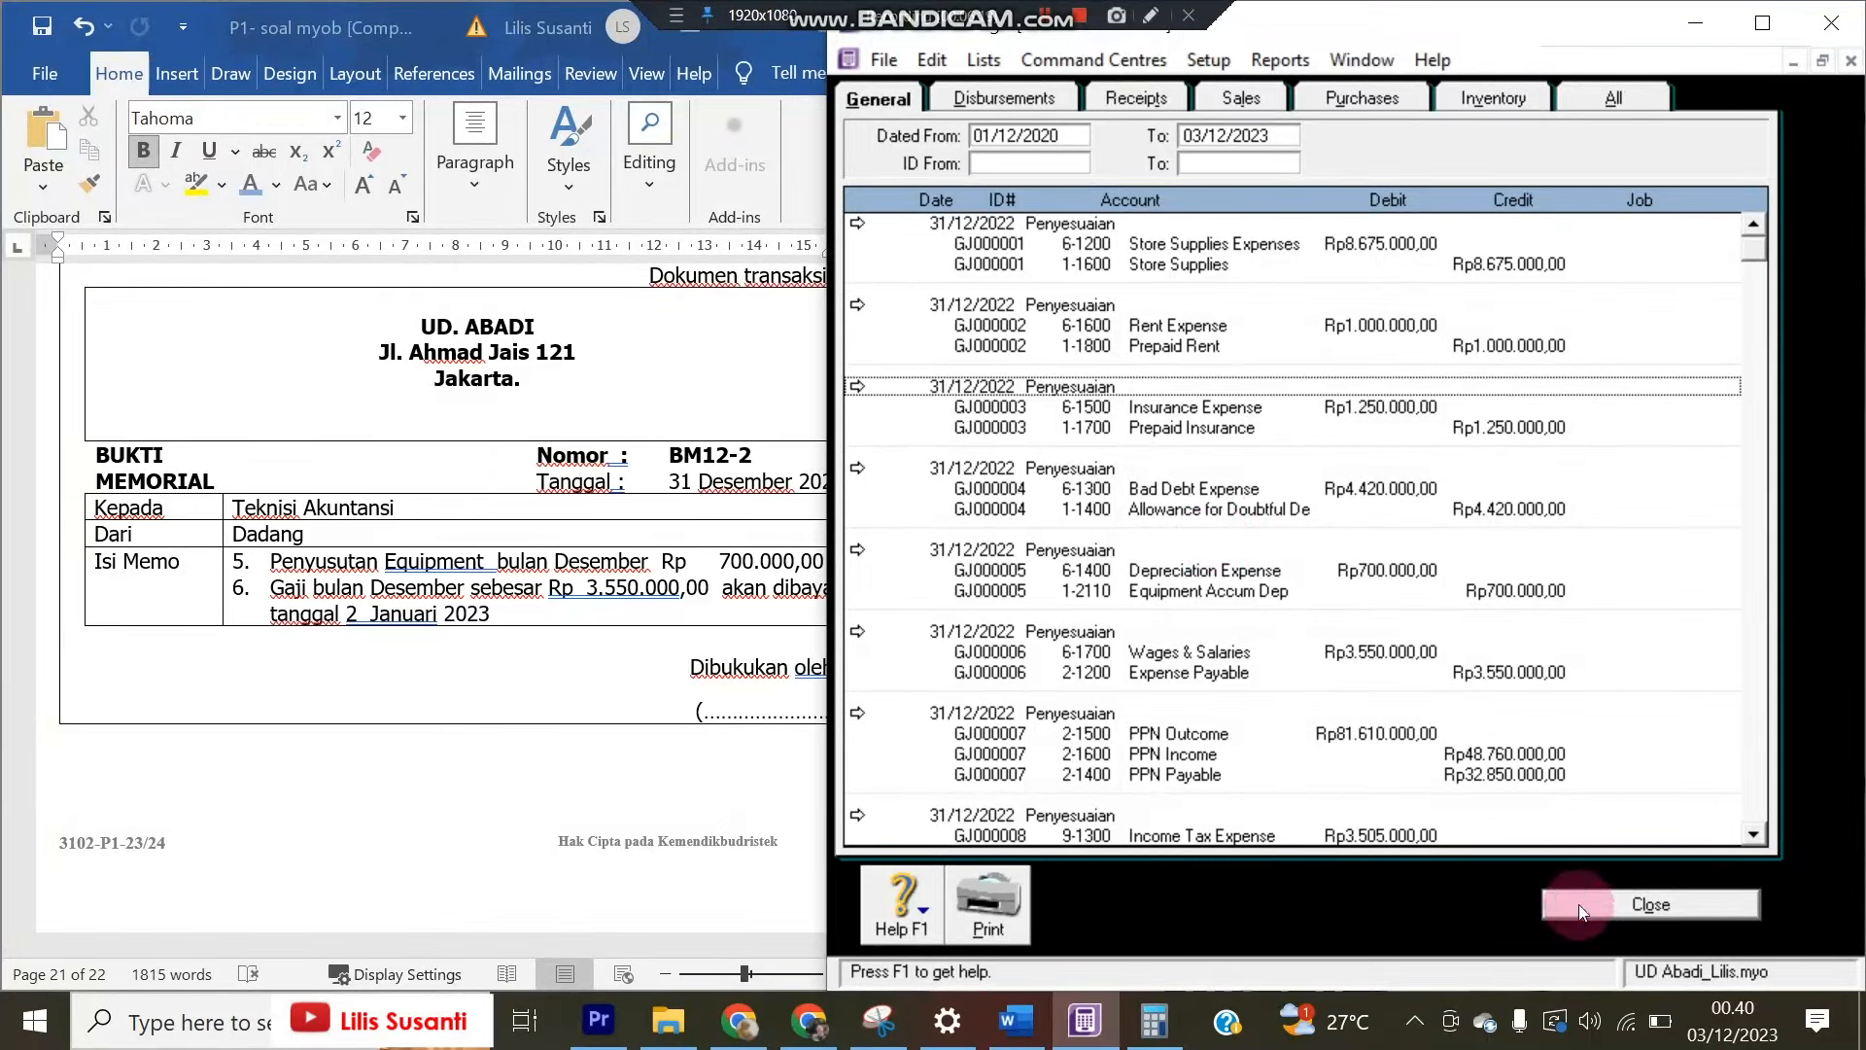
Review the Transaction Journal for all transaction types, from the pre-conversion sales down to the 31/12/2022 adjusting entries
left_click(1607, 107)
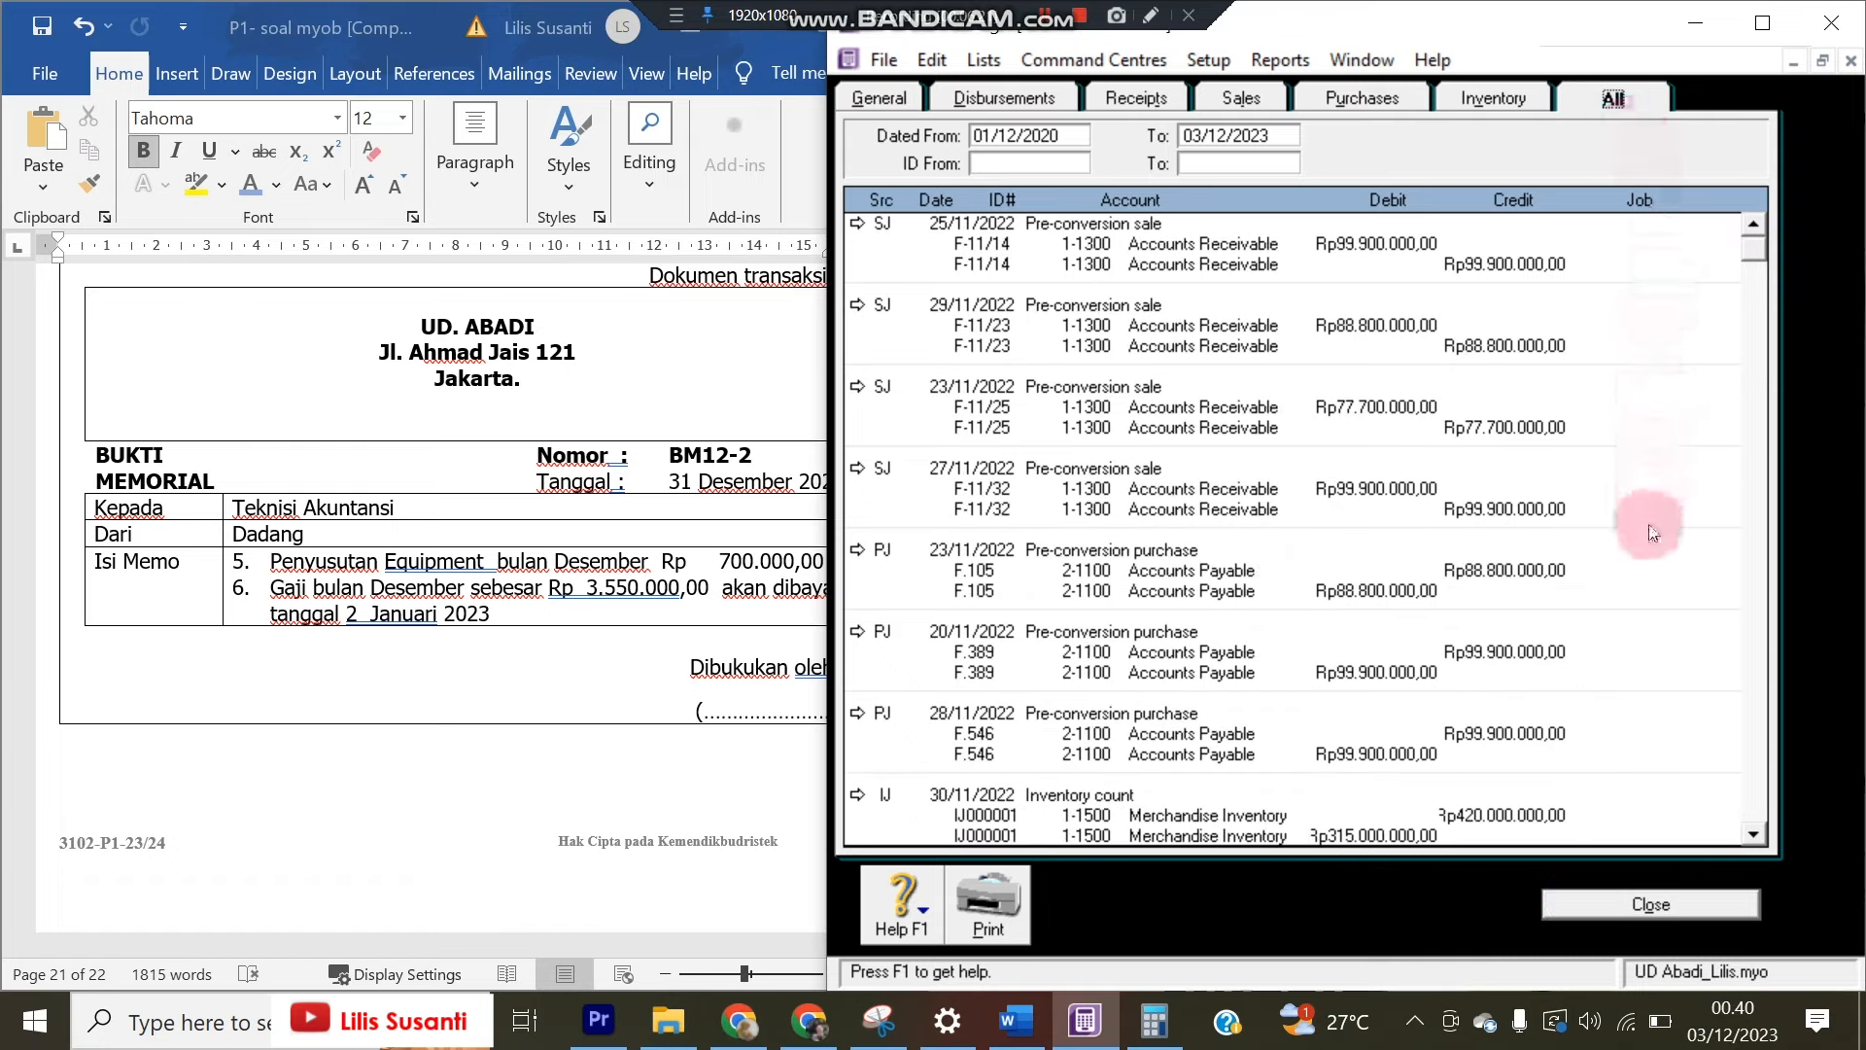
scroll(1664, 564, "down", 6)
left_click_drag(1755, 330, 1744, 786)
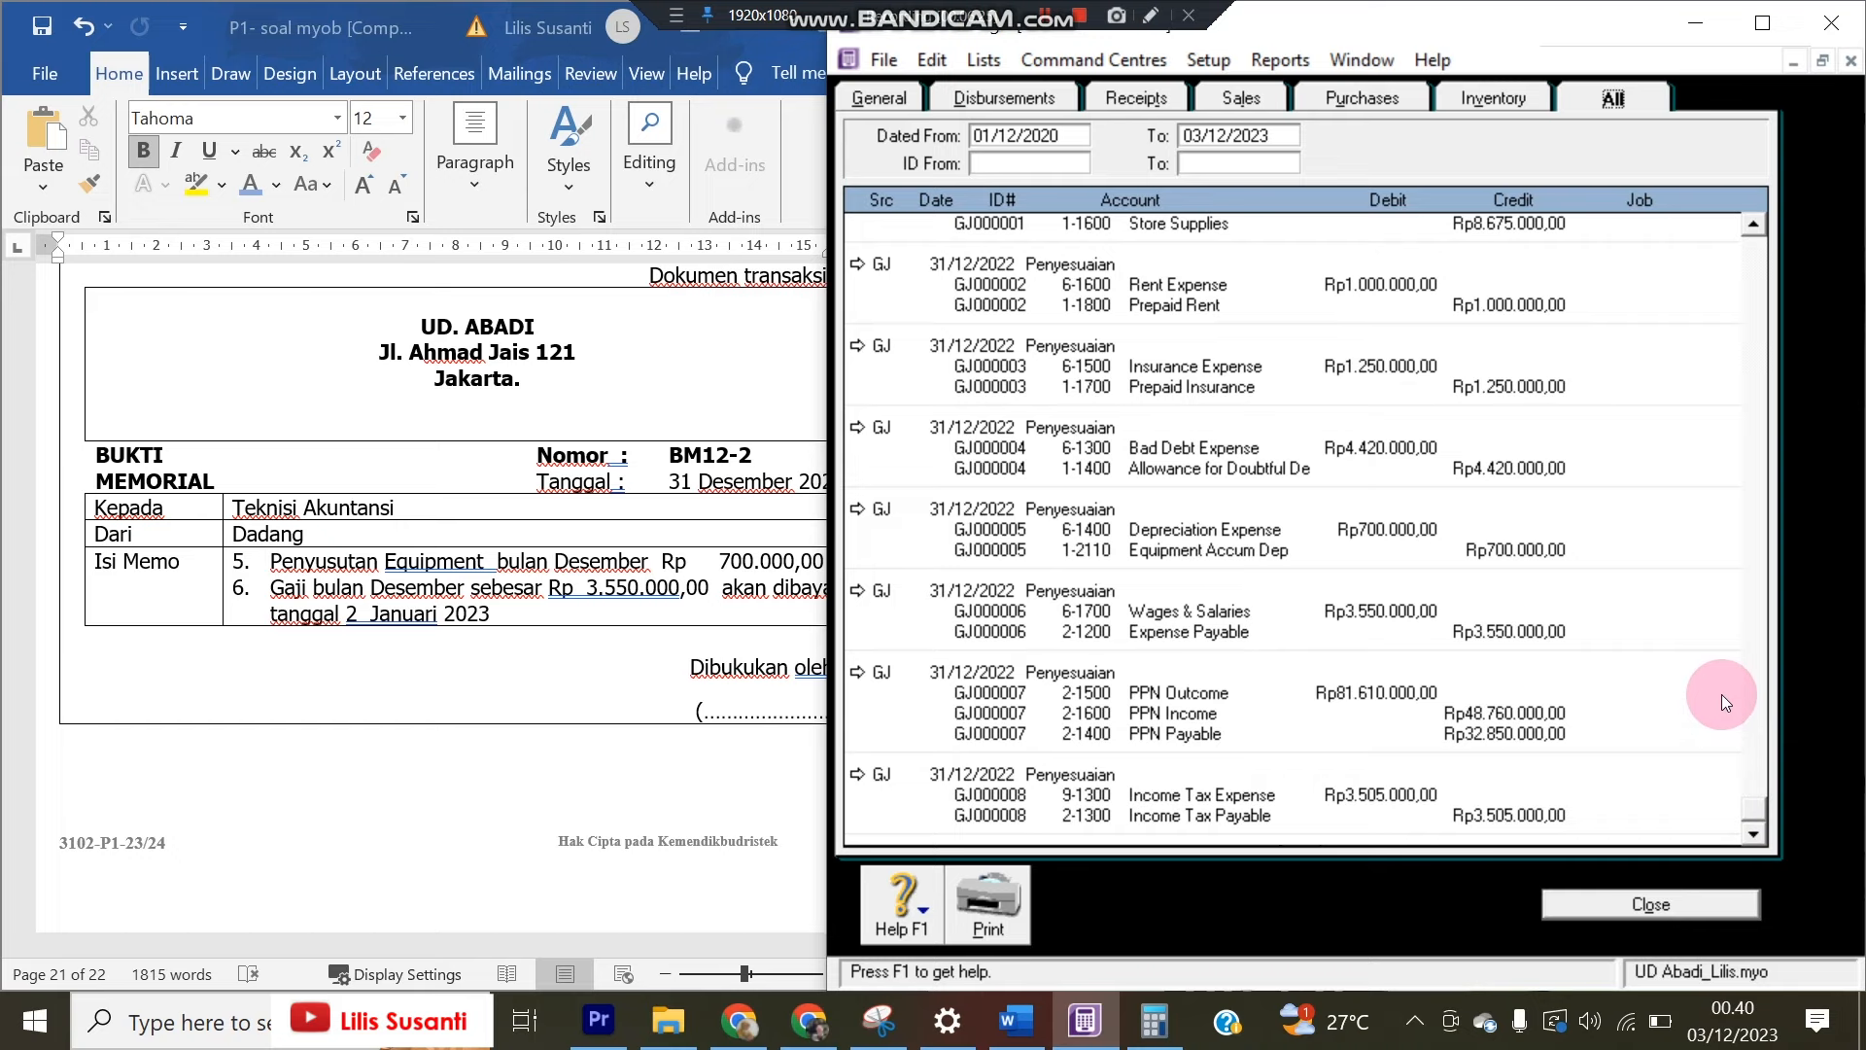